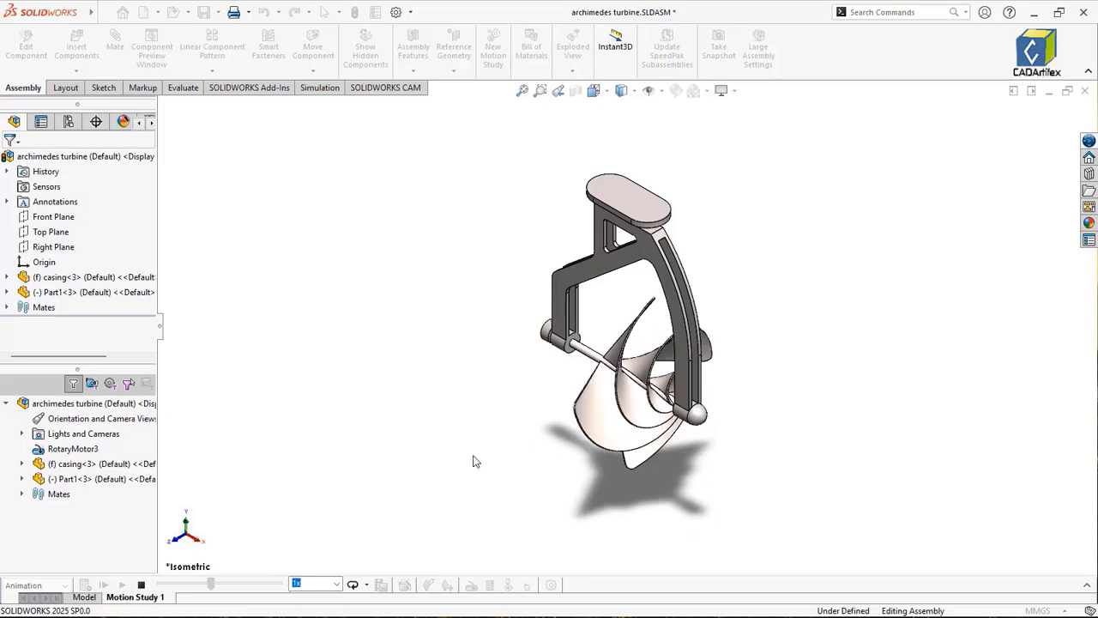
Step: Stop the motion study playback and examine the turbine rotor and casing components of the assembly
{"action": "middle_click_drag", "start_coordinate": [472, 458], "coordinate": [484, 437]}
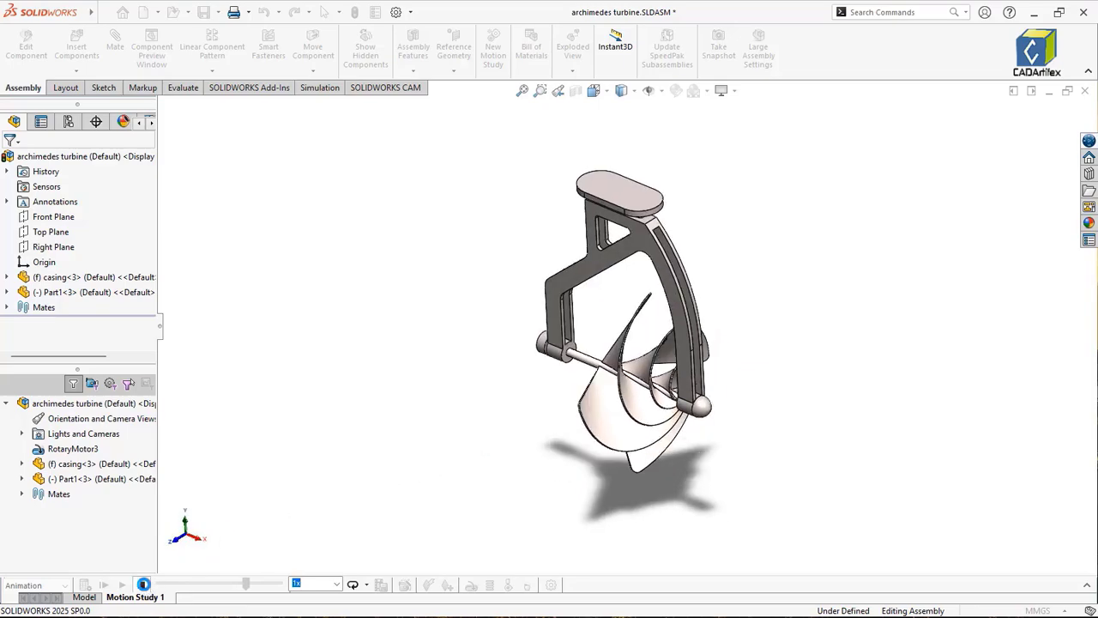
{"action": "left_click", "coordinate": [143, 584]}
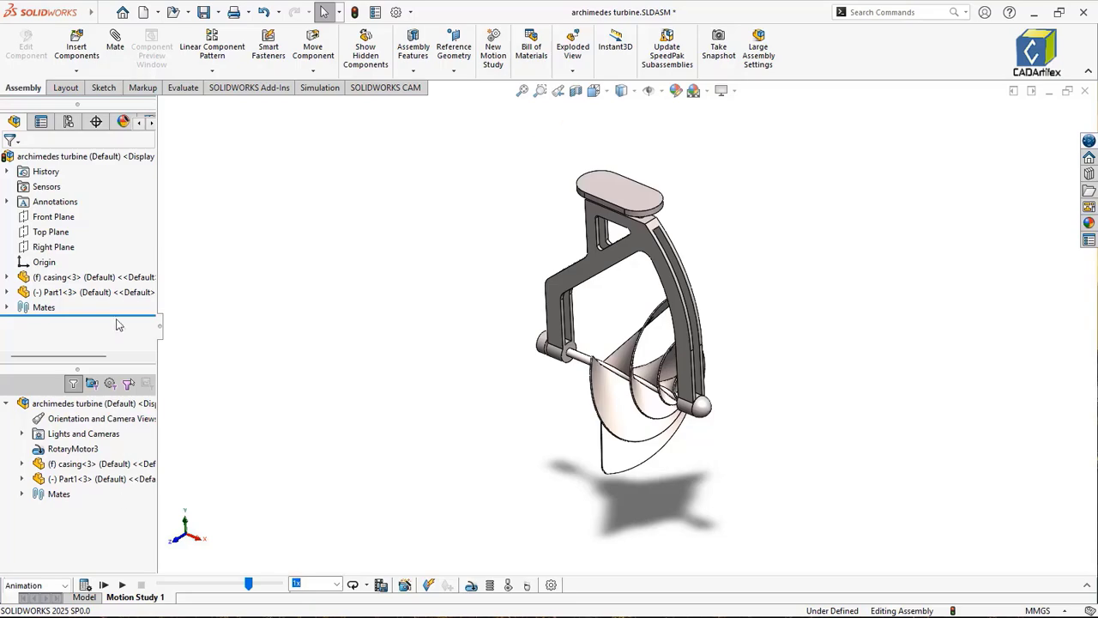
{"action": "left_click", "coordinate": [117, 293]}
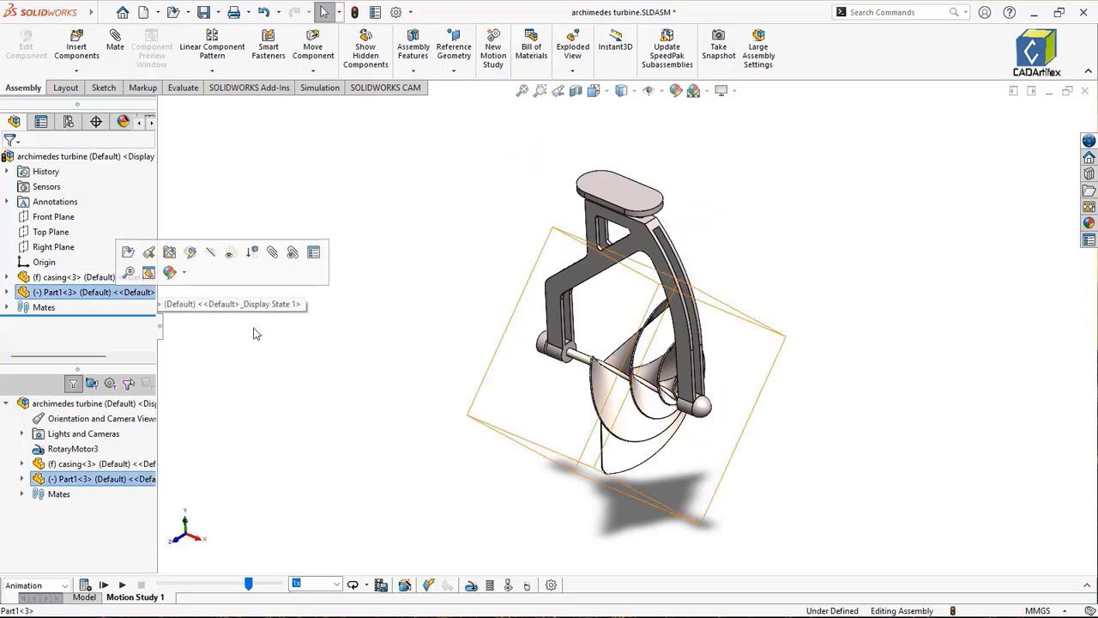
{"action": "middle_click_drag", "start_coordinate": [454, 363], "coordinate": [304, 345]}
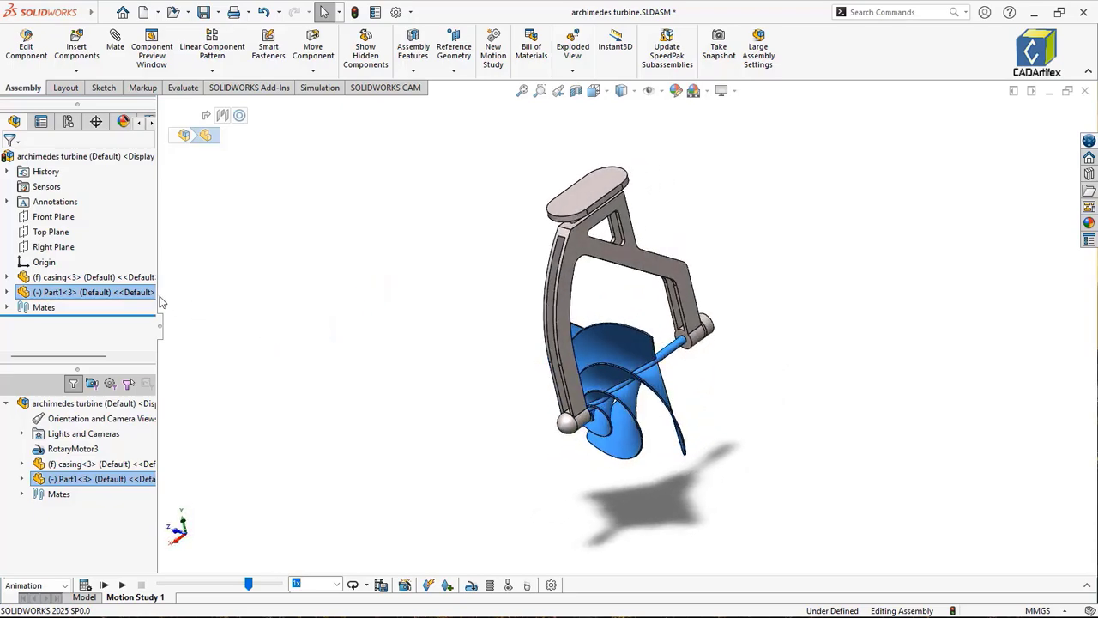
{"action": "left_click", "coordinate": [288, 307]}
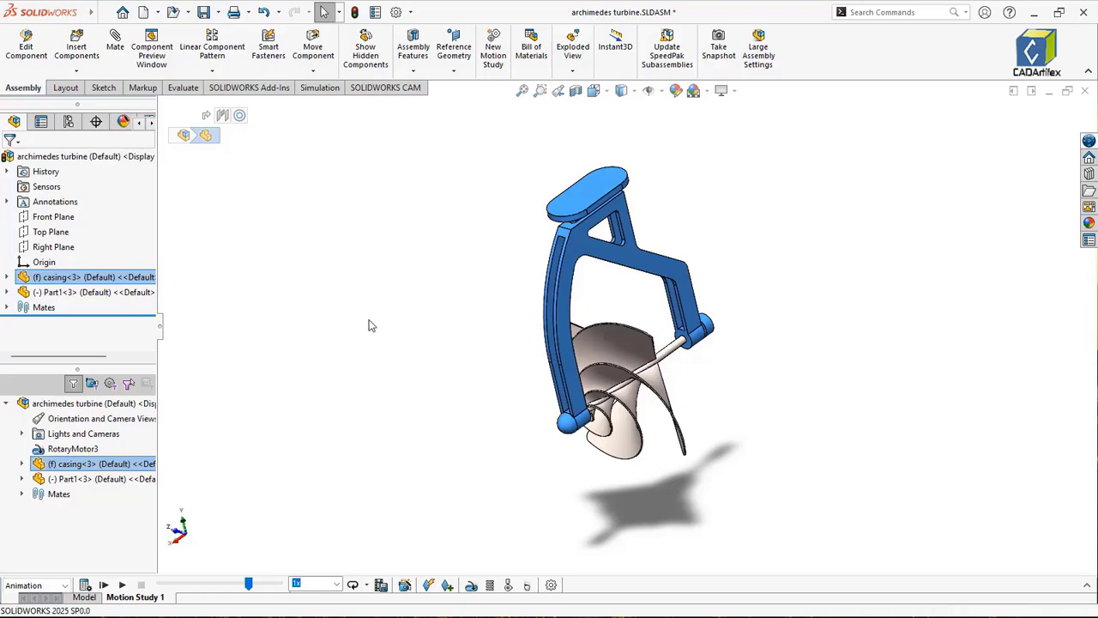
{"action": "middle_click_drag", "start_coordinate": [368, 326], "coordinate": [343, 354]}
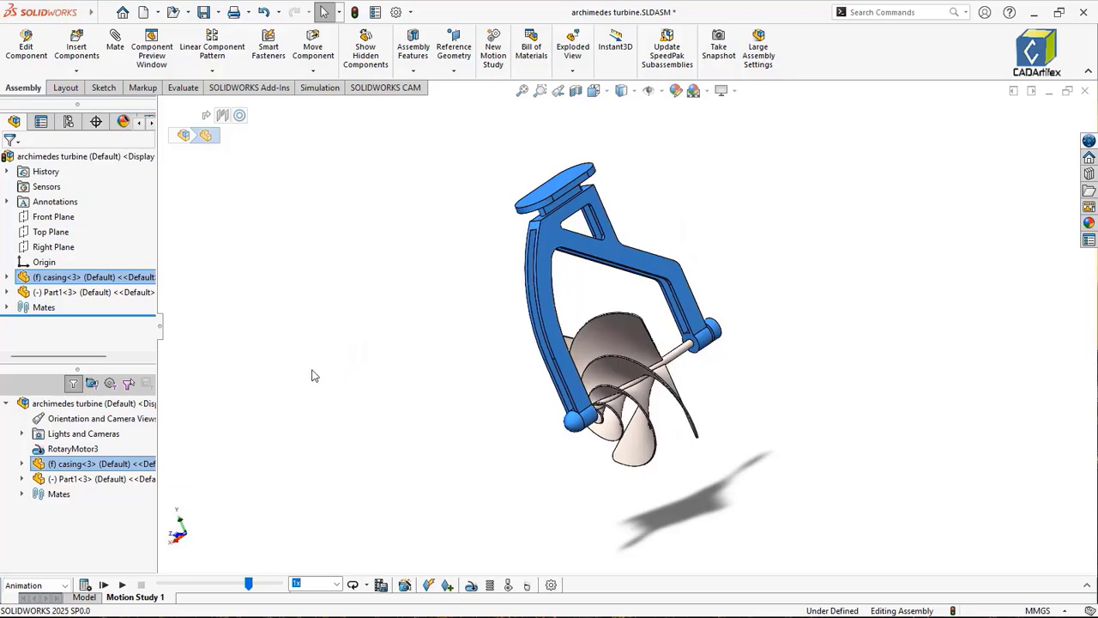
Step: Examine the concentric and width mates that connect the rotor shaft to the casing
{"action": "left_click", "coordinate": [7, 308]}
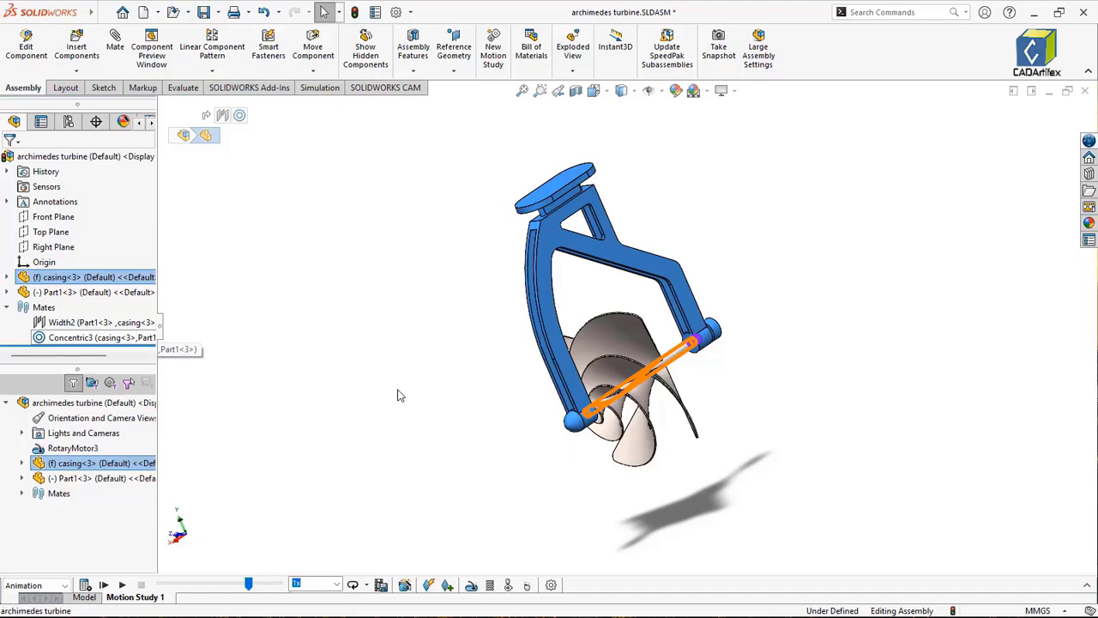
{"action": "middle_click_drag", "start_coordinate": [443, 400], "coordinate": [580, 369]}
{"action": "scroll", "coordinate": [577, 367], "scroll_direction": "up", "scroll_amount": 5}
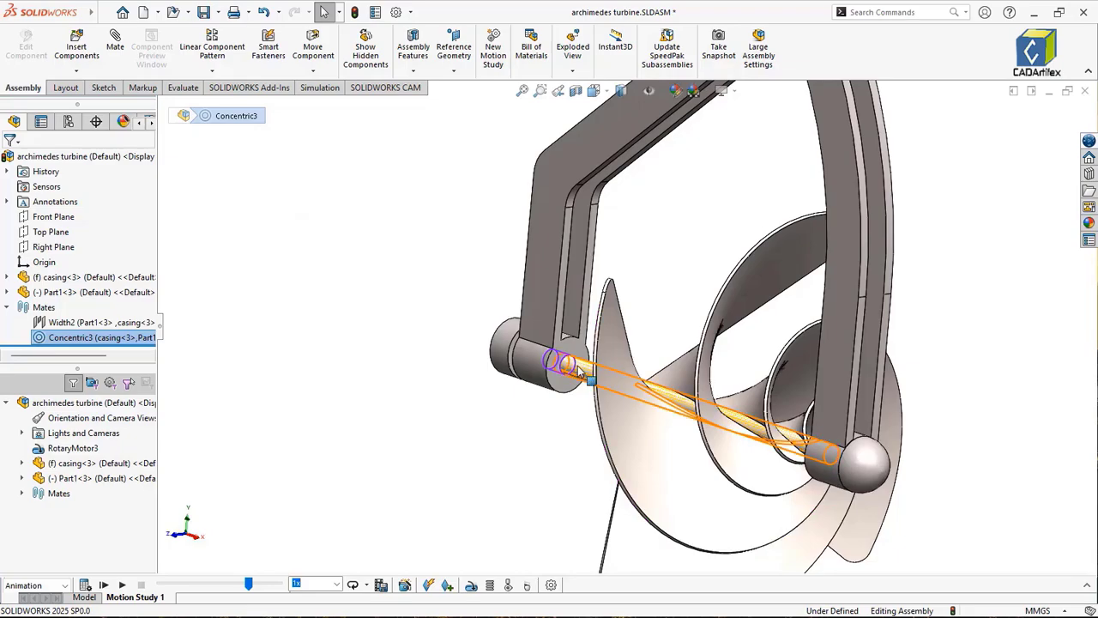
{"action": "scroll", "coordinate": [581, 368], "scroll_direction": "down", "scroll_amount": 2}
{"action": "scroll", "coordinate": [564, 364], "scroll_direction": "up", "scroll_amount": 1}
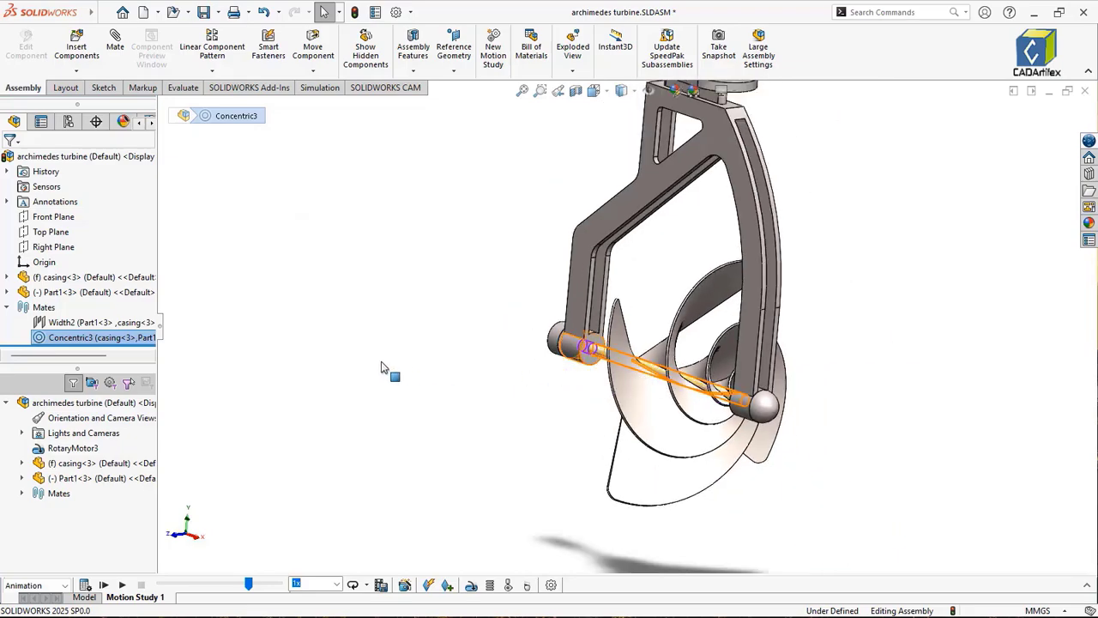
{"action": "left_click", "coordinate": [147, 322]}
{"action": "left_click", "coordinate": [147, 323]}
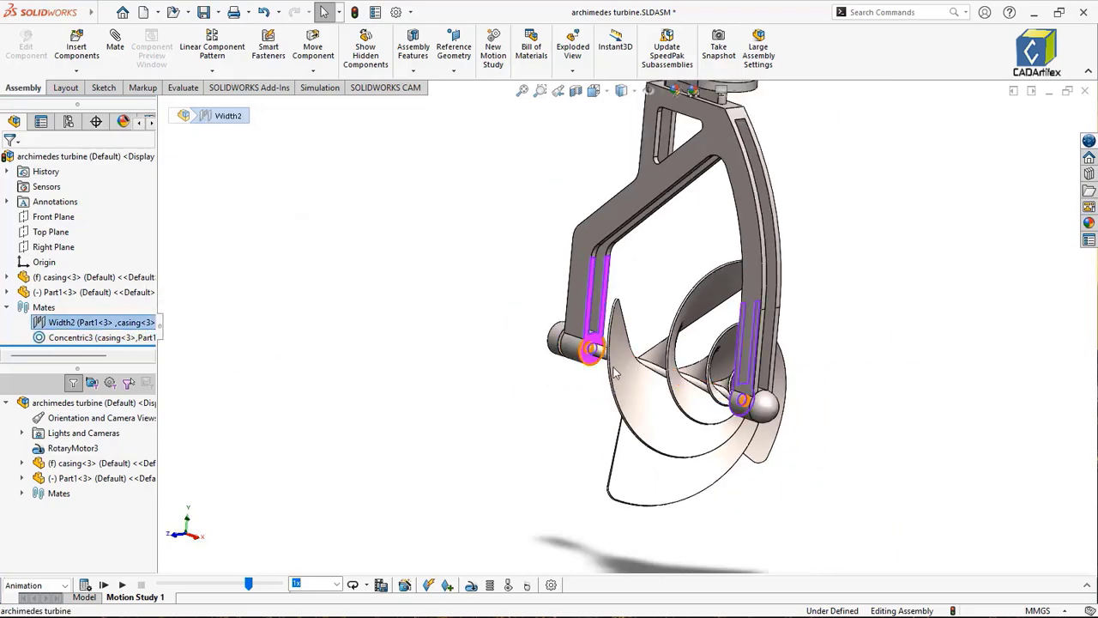
{"action": "mouse_move", "coordinate": [590, 398]}
{"action": "middle_mouse_down"}
{"action": "mouse_move", "coordinate": [677, 422]}
{"action": "mouse_move", "coordinate": [593, 400]}
{"action": "middle_mouse_up"}
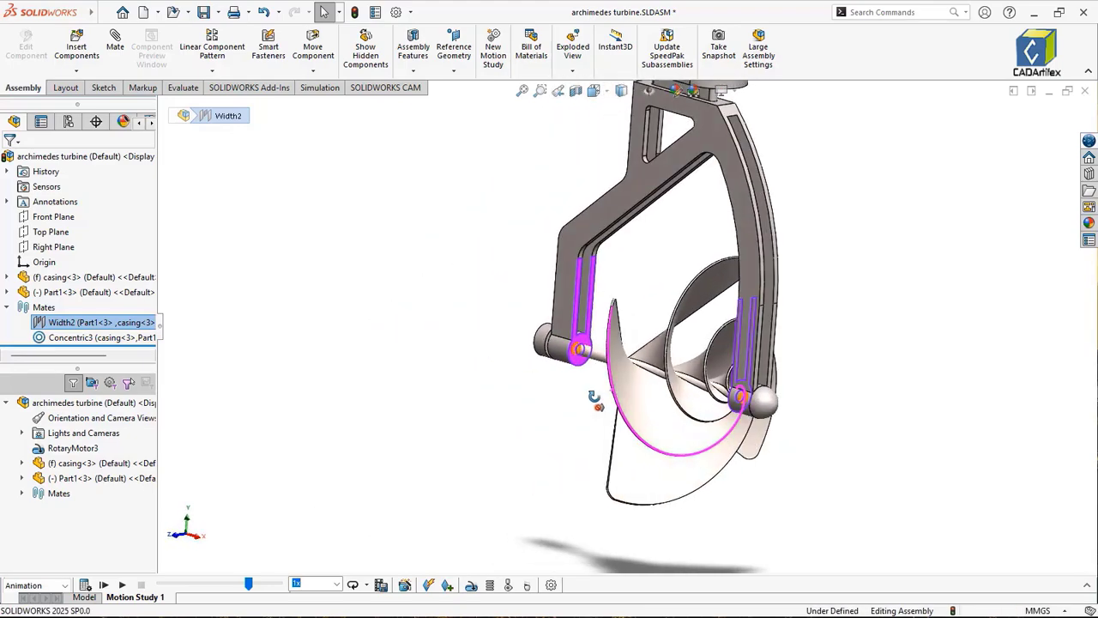
{"action": "scroll", "coordinate": [612, 355], "scroll_direction": "up", "scroll_amount": 2}
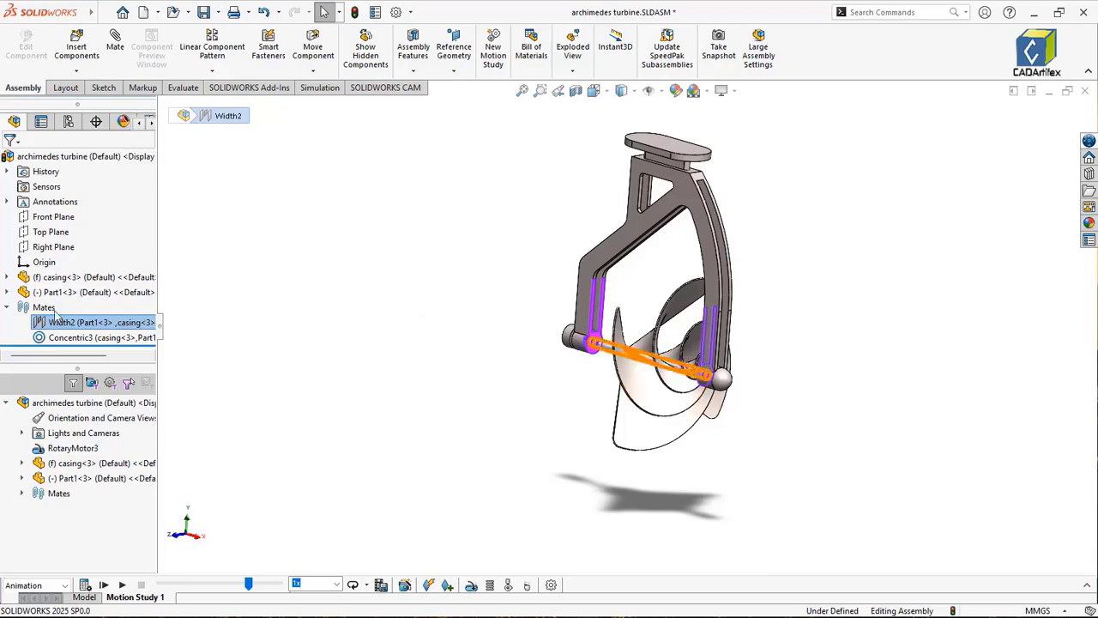
{"action": "left_click", "coordinate": [26, 310]}
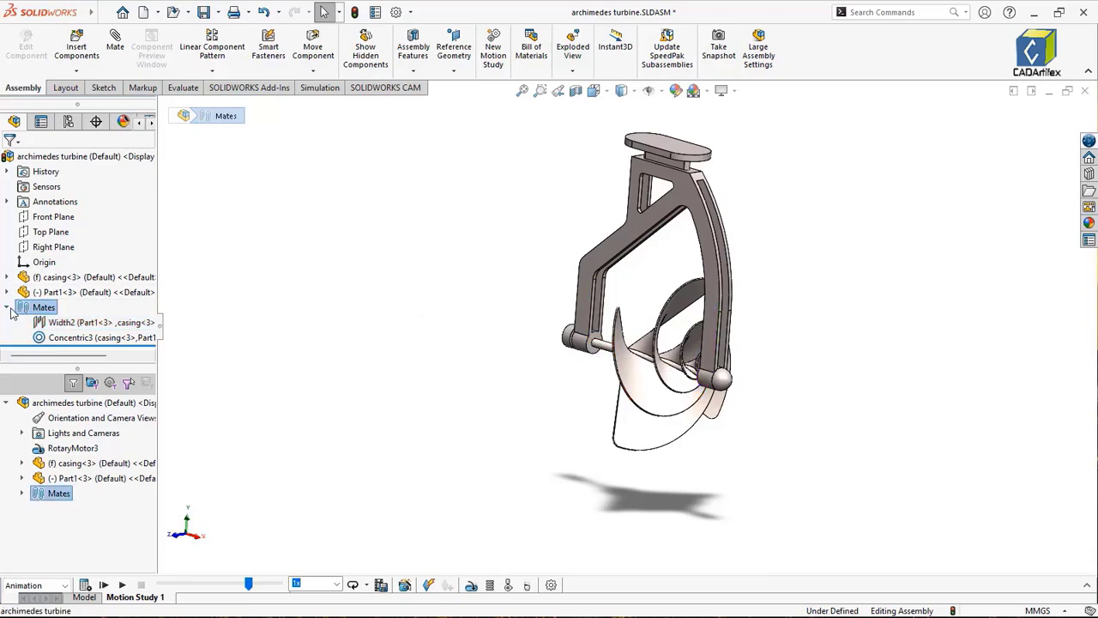
{"action": "left_click", "coordinate": [7, 308]}
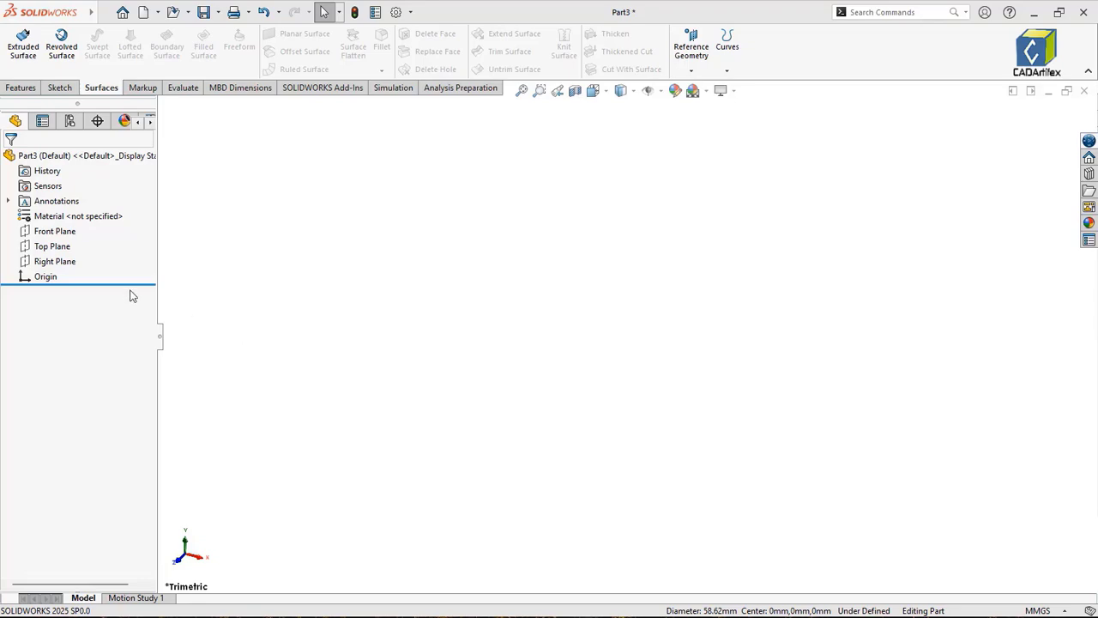
Step: Start a sketch on the Right Plane and draw a circle of about 41 mm radius centred on the origin
{"action": "right_click", "coordinate": [74, 262]}
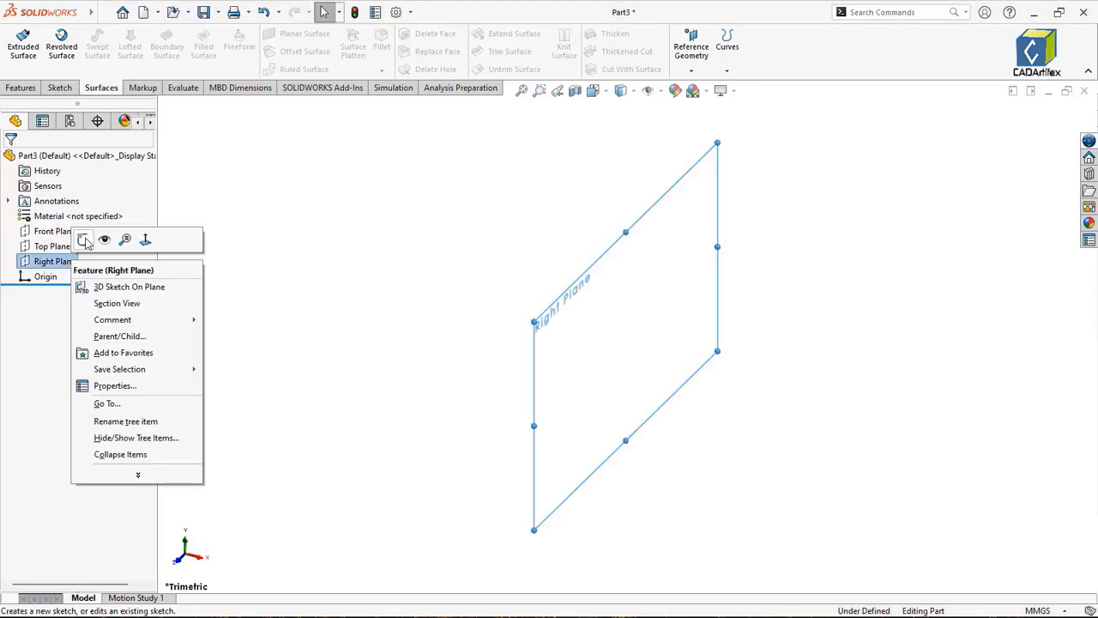
{"action": "left_click", "coordinate": [83, 240]}
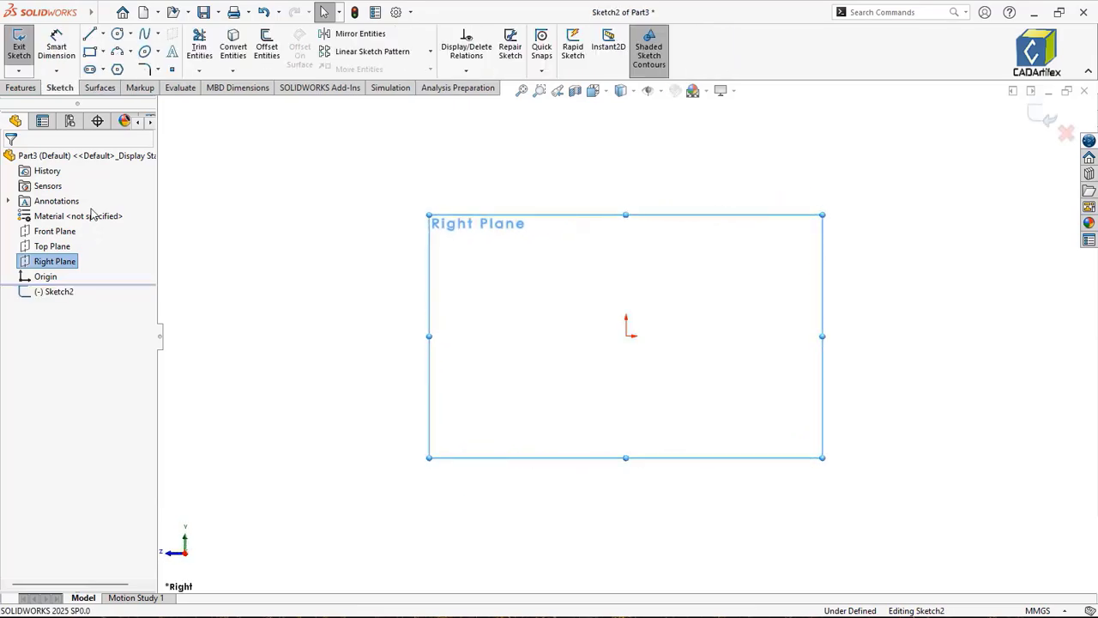
{"action": "left_click", "coordinate": [120, 36]}
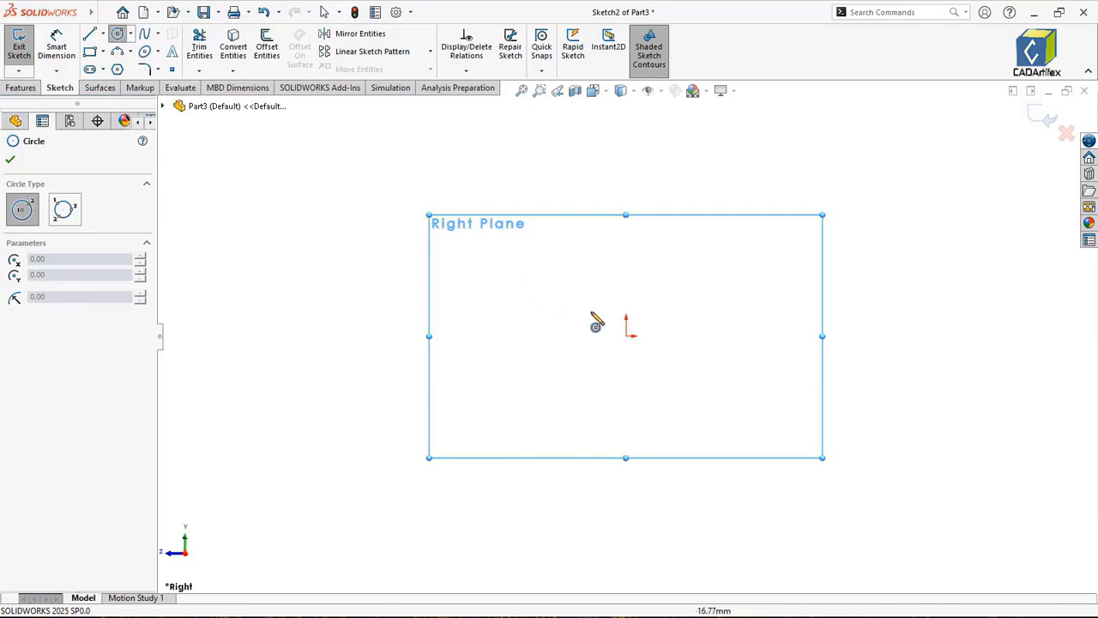
{"action": "left_click", "coordinate": [626, 336]}
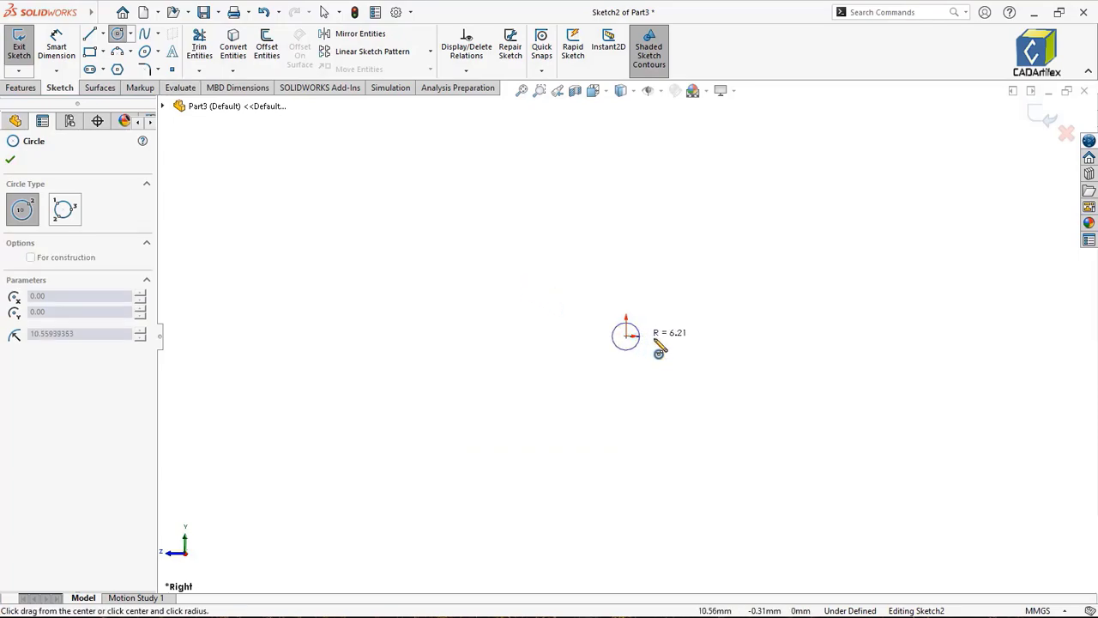
{"action": "left_click", "coordinate": [717, 341]}
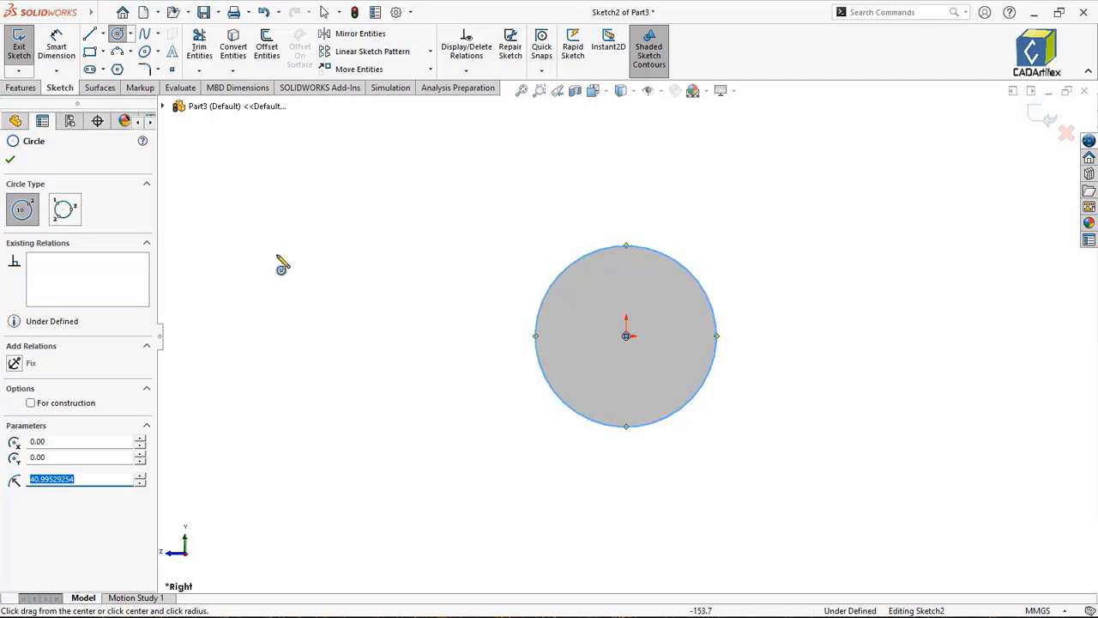
Step: Dimension the circle's diameter as 150 mm
{"action": "left_click", "coordinate": [67, 55]}
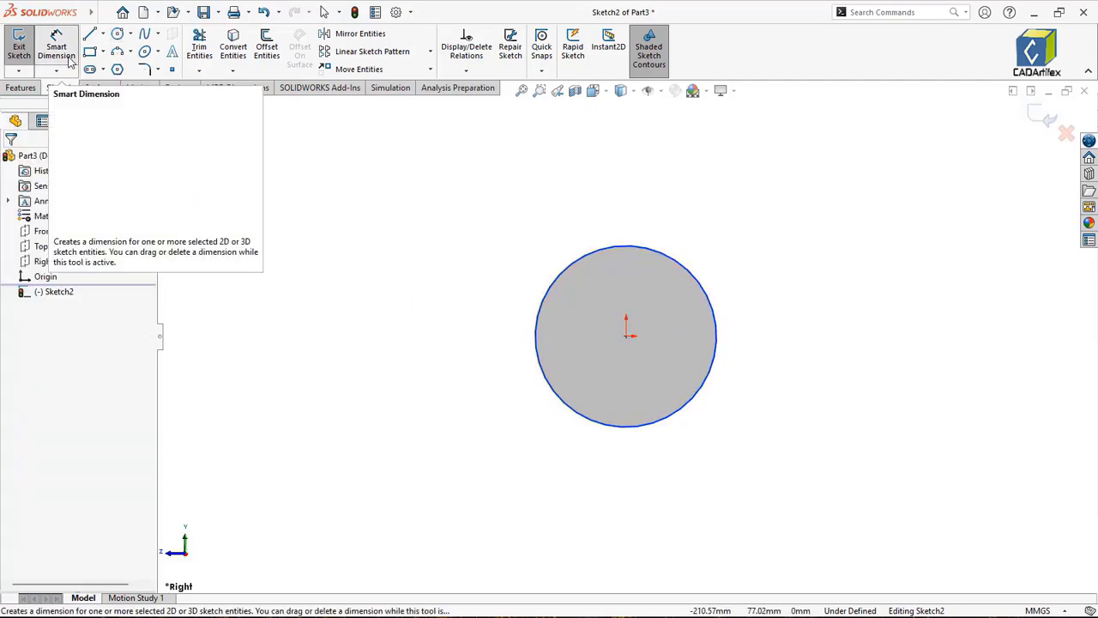
{"action": "left_click", "coordinate": [540, 290]}
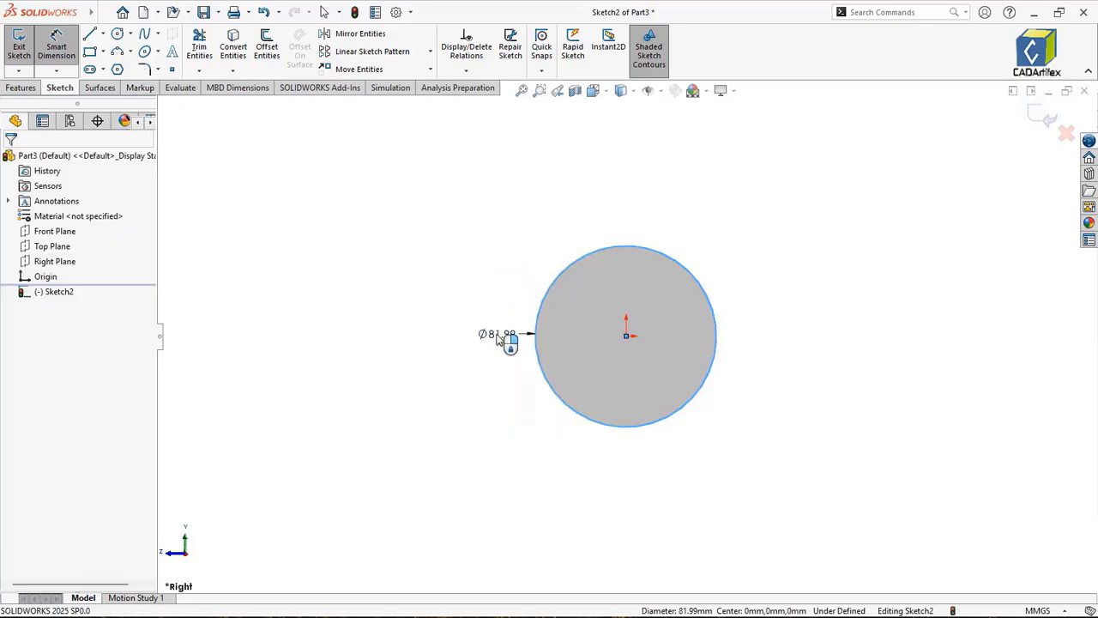
{"action": "left_click", "coordinate": [497, 337]}
{"action": "type", "text": "150"}
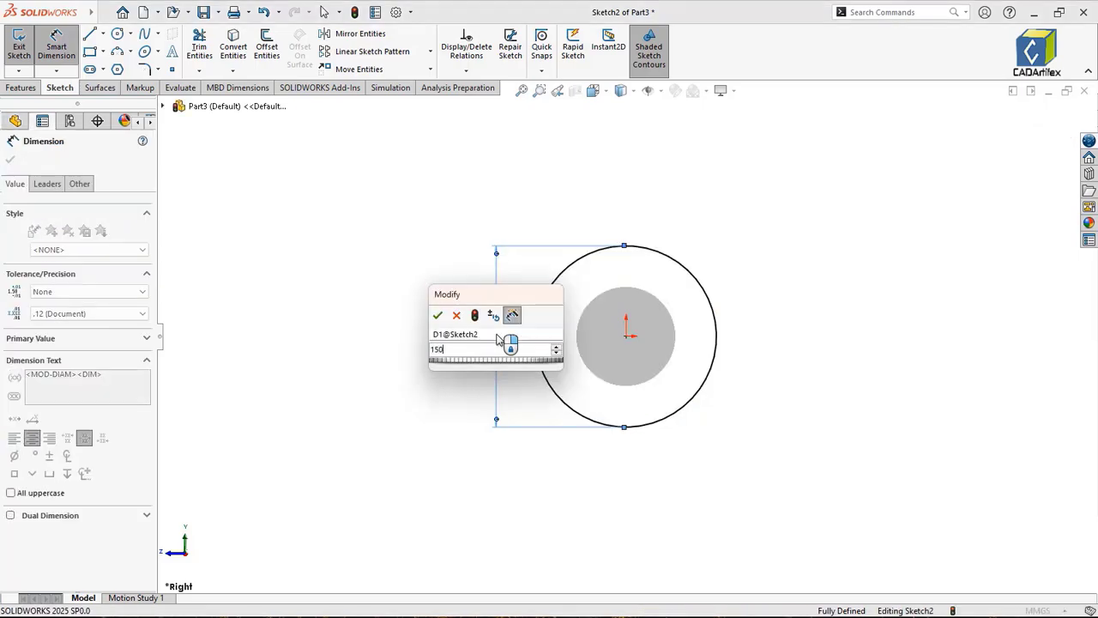
{"action": "key", "text": "Return"}
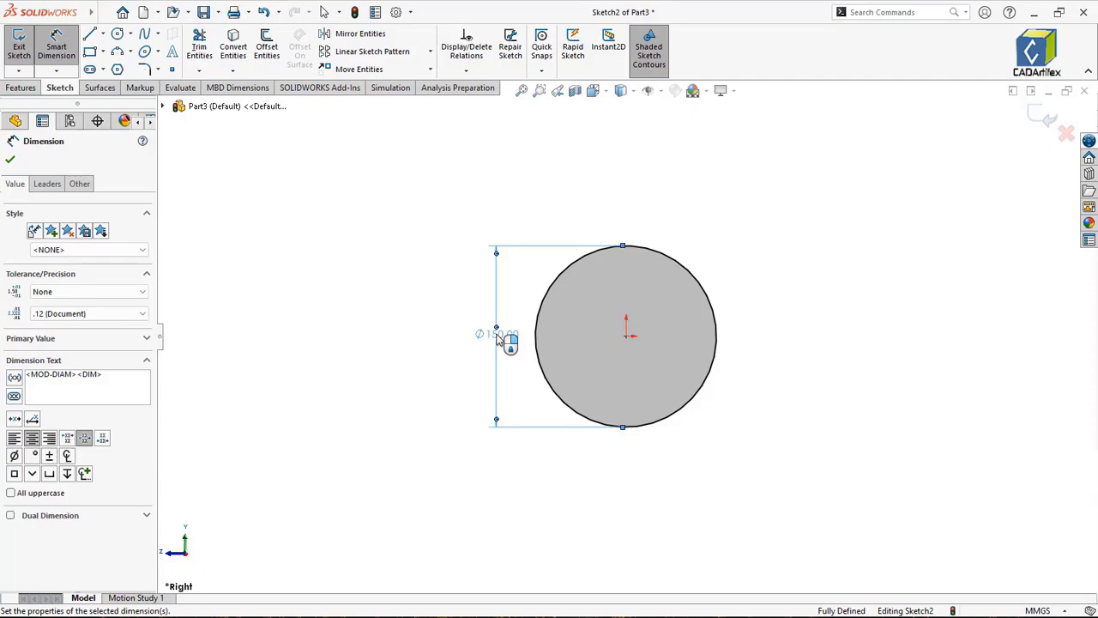
Step: Start a variable-pitch Helix and Spiral from the circle, with a pitch of 75 mm in the first row and 1 mm in the second
{"action": "left_click", "coordinate": [17, 89]}
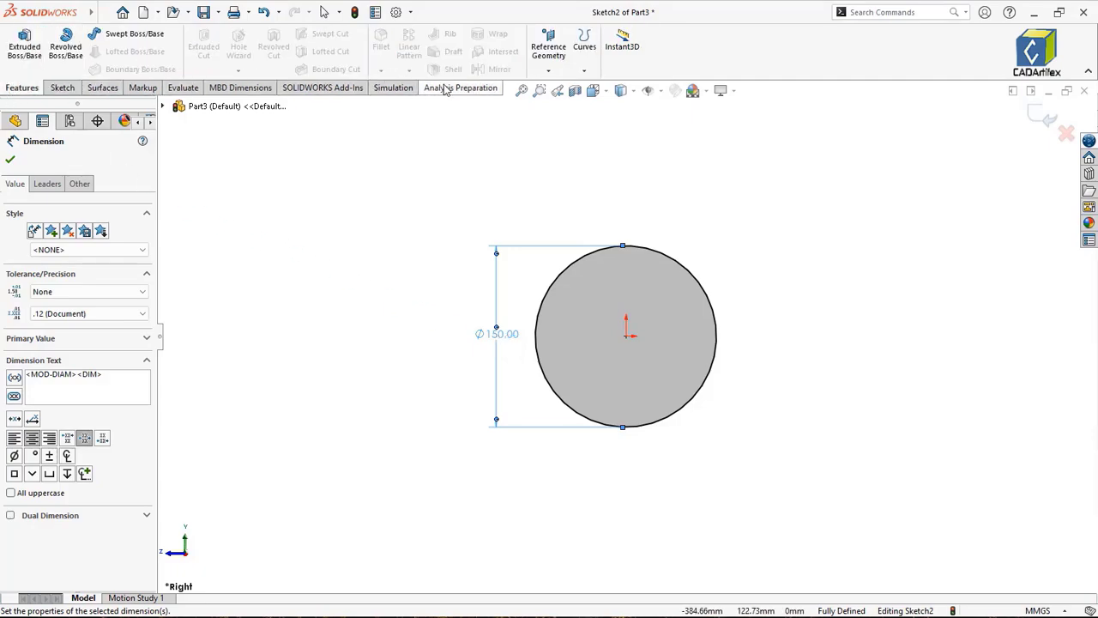
{"action": "left_click", "coordinate": [584, 71]}
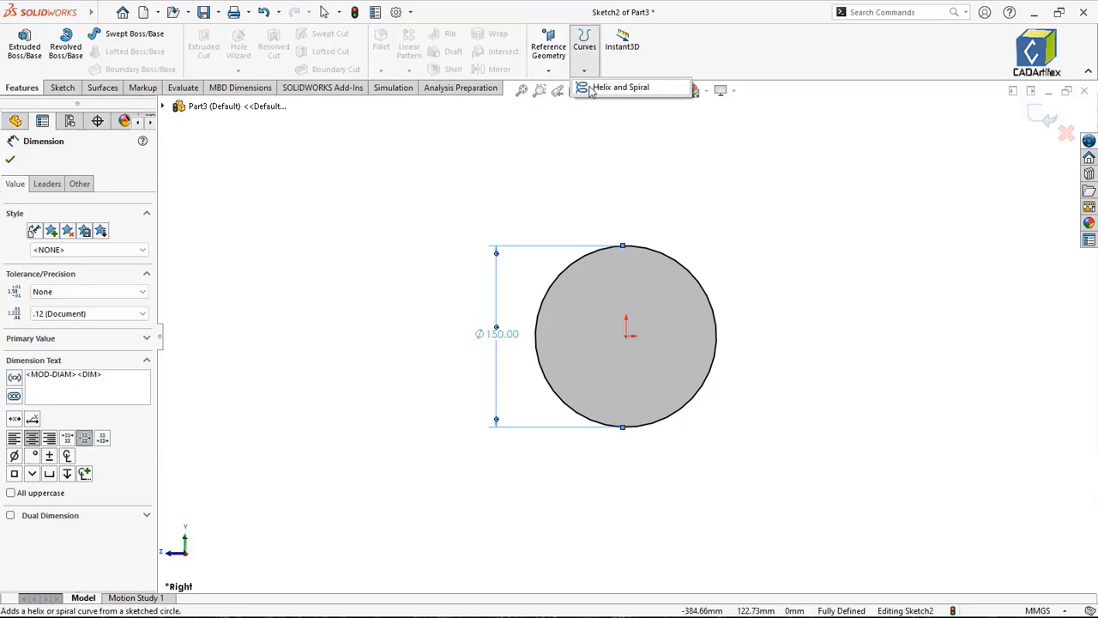
{"action": "left_click", "coordinate": [590, 87]}
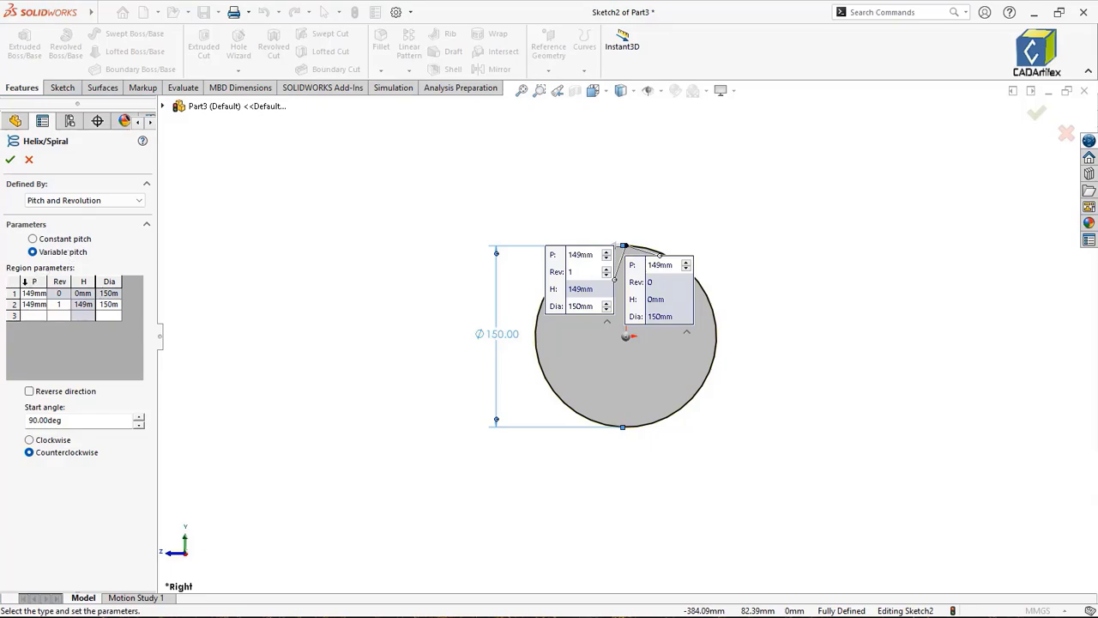
{"action": "left_click", "coordinate": [28, 286]}
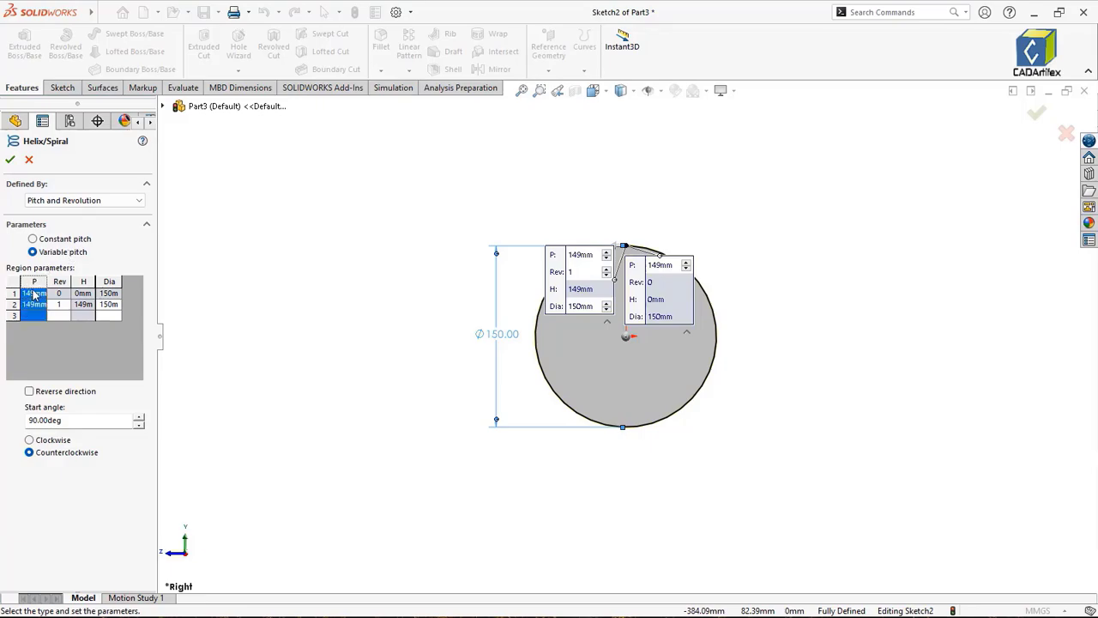
{"action": "left_click", "coordinate": [35, 293]}
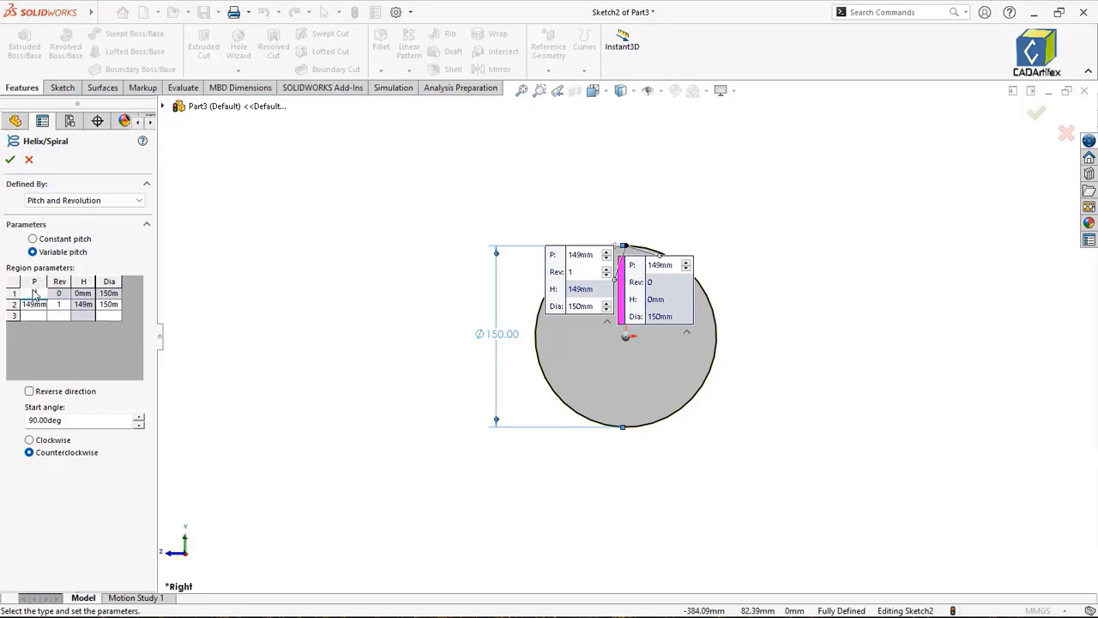
{"action": "type", "text": "75"}
{"action": "key", "text": "Return"}
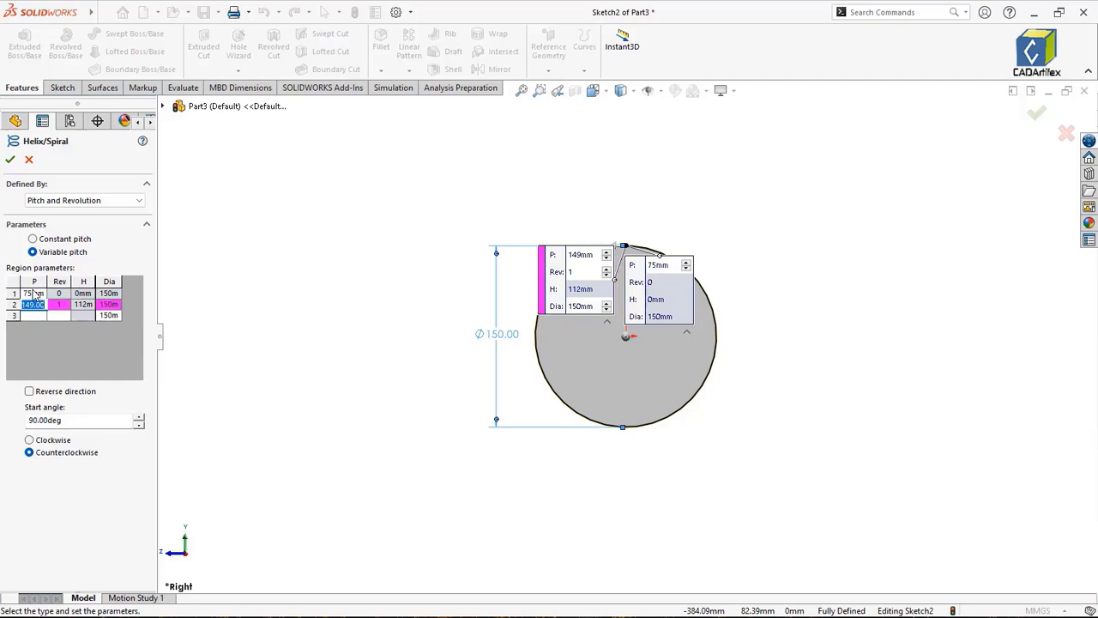
{"action": "type", "text": "1"}
{"action": "key", "text": "Tab"}
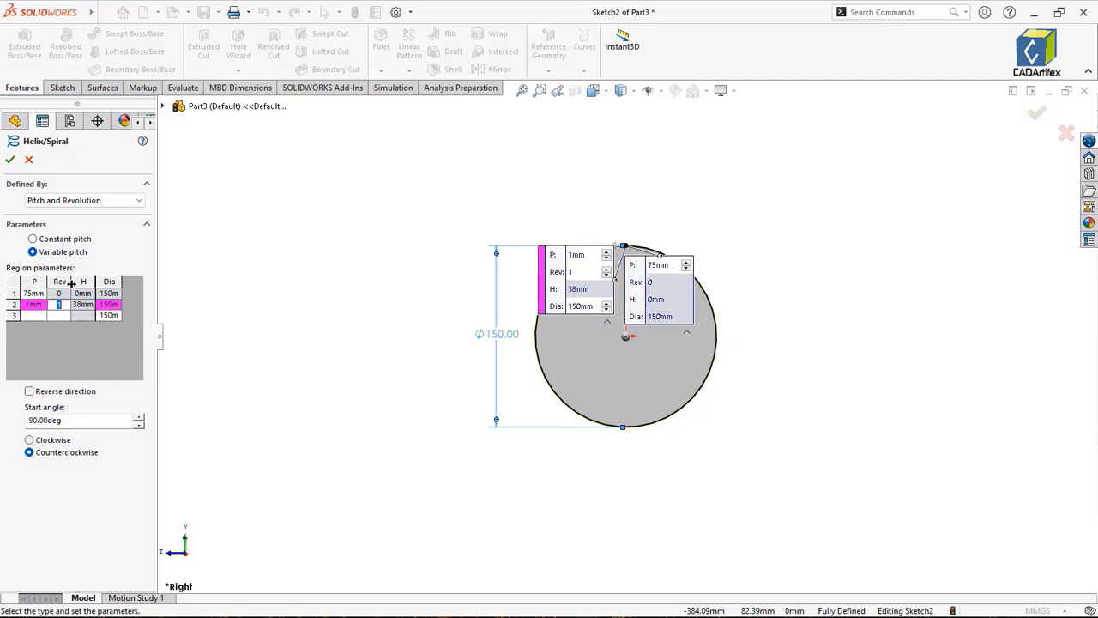
Step: Set the helix's diameter in the second row to 1 mm and create the counterclockwise helix
{"action": "left_click", "coordinate": [110, 305]}
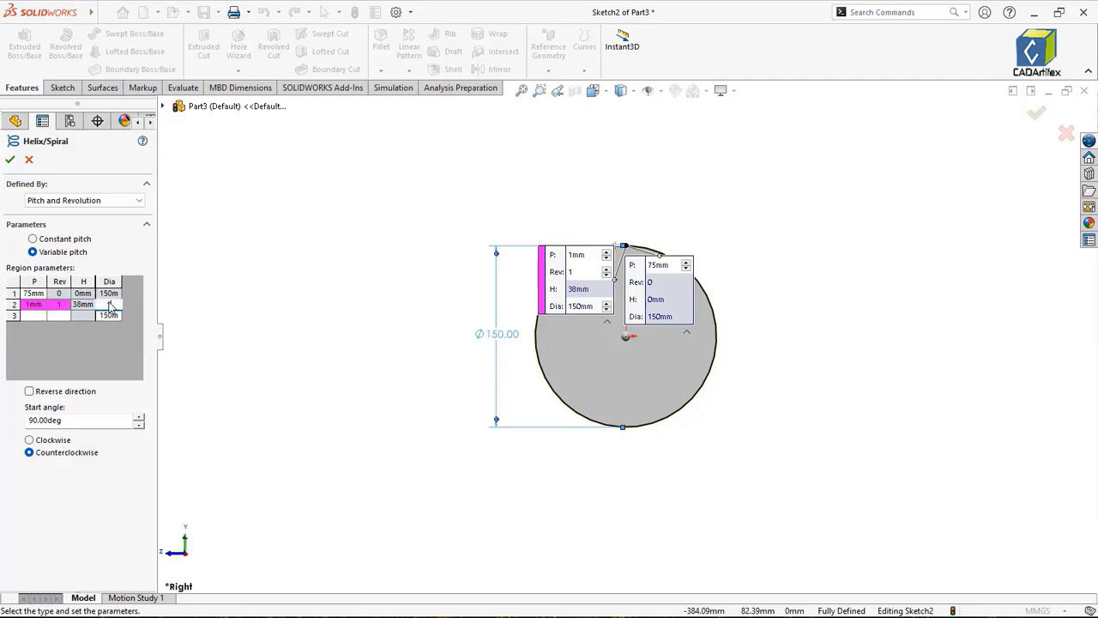
{"action": "type", "text": "1"}
{"action": "key", "text": "Tab"}
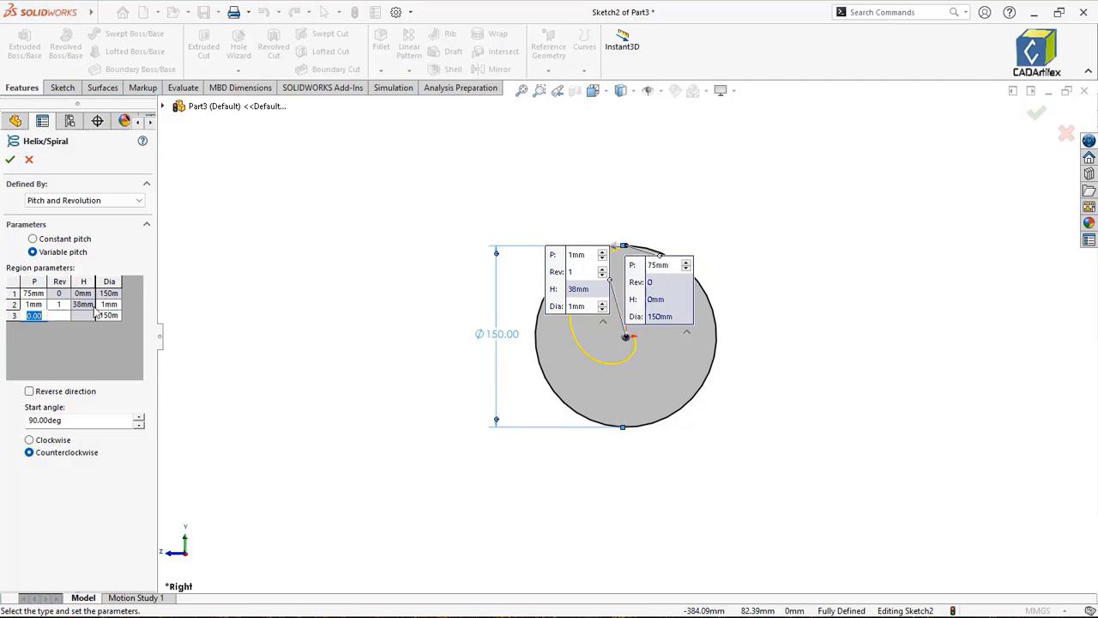
{"action": "left_click", "coordinate": [13, 316]}
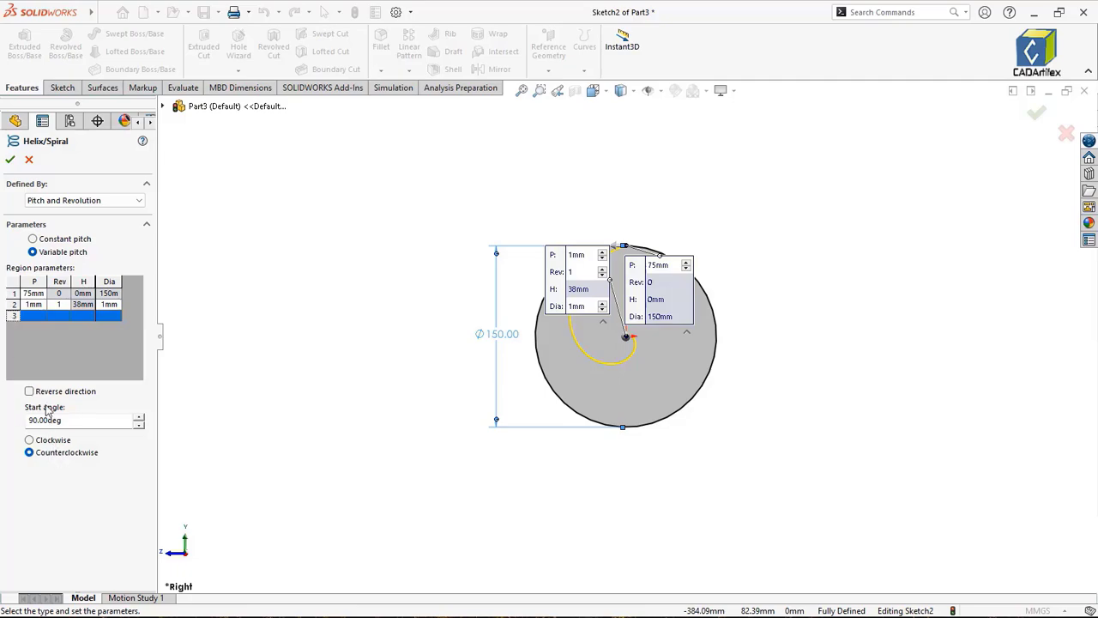
{"action": "left_click", "coordinate": [11, 161]}
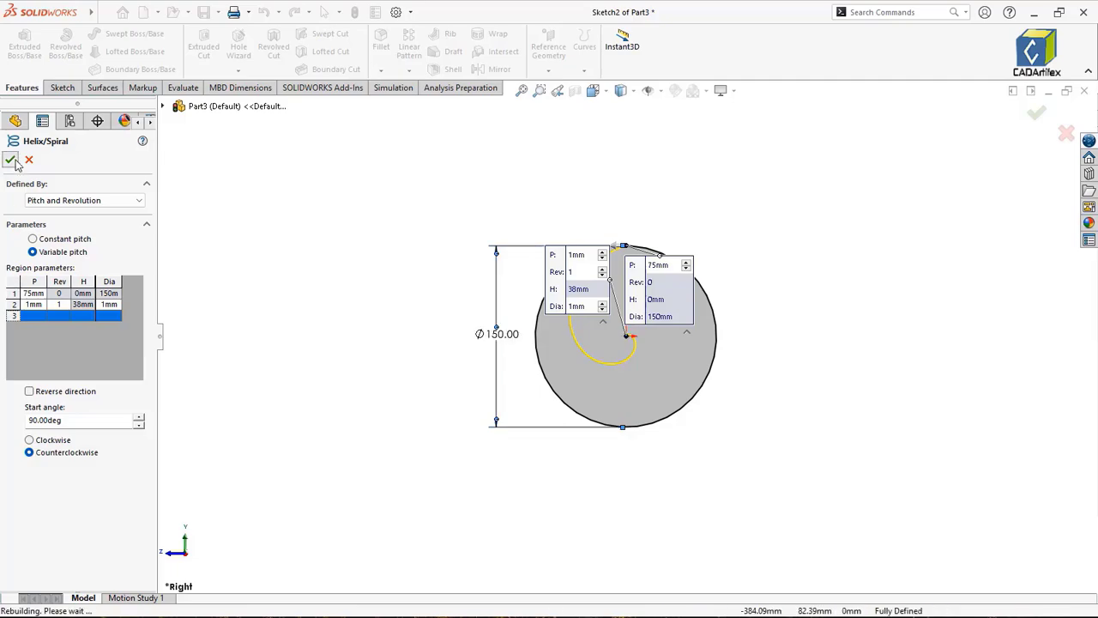
{"action": "left_click", "coordinate": [250, 314]}
{"action": "key", "text": "ctrl+7"}
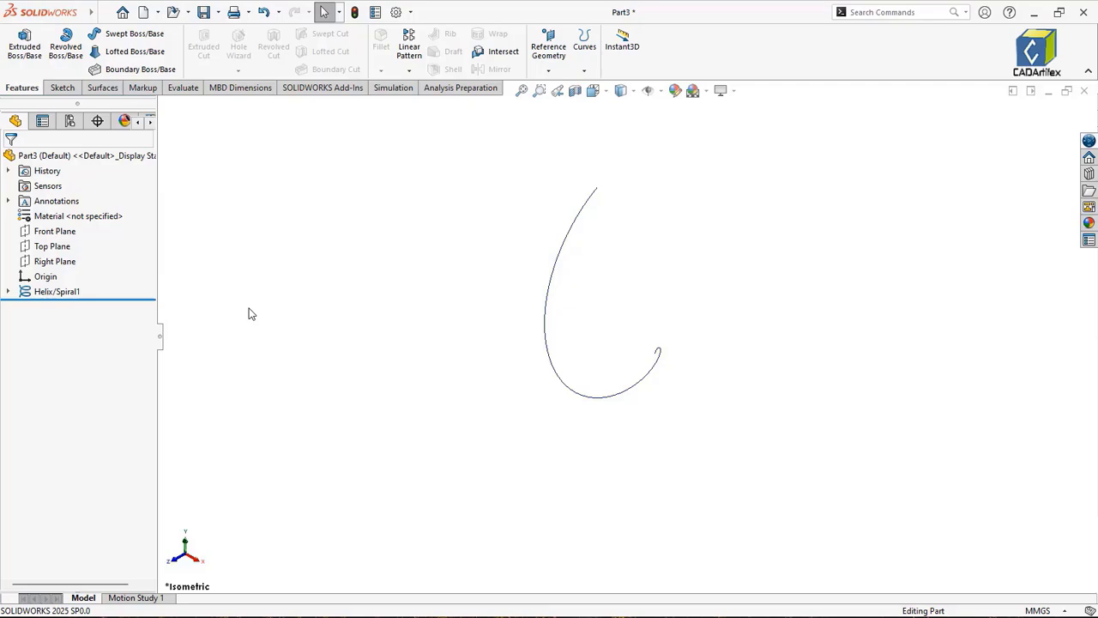
Step: Start a sketch on the Front Plane and draw a horizontal construction line from the origin, extending away from the helix
{"action": "right_click", "coordinate": [71, 231]}
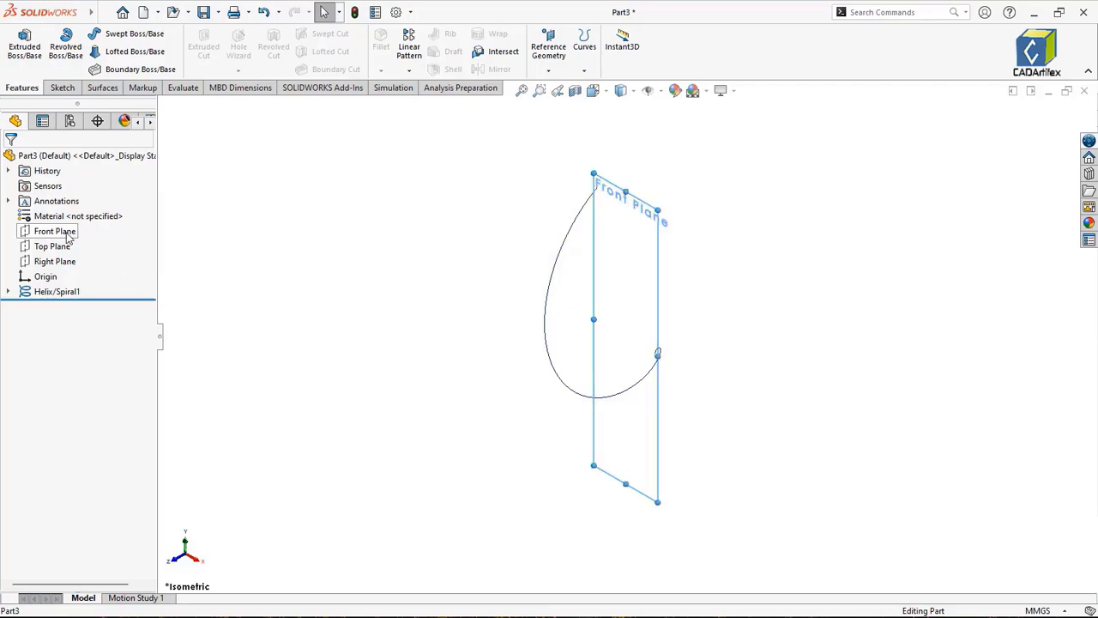
{"action": "left_click", "coordinate": [82, 214]}
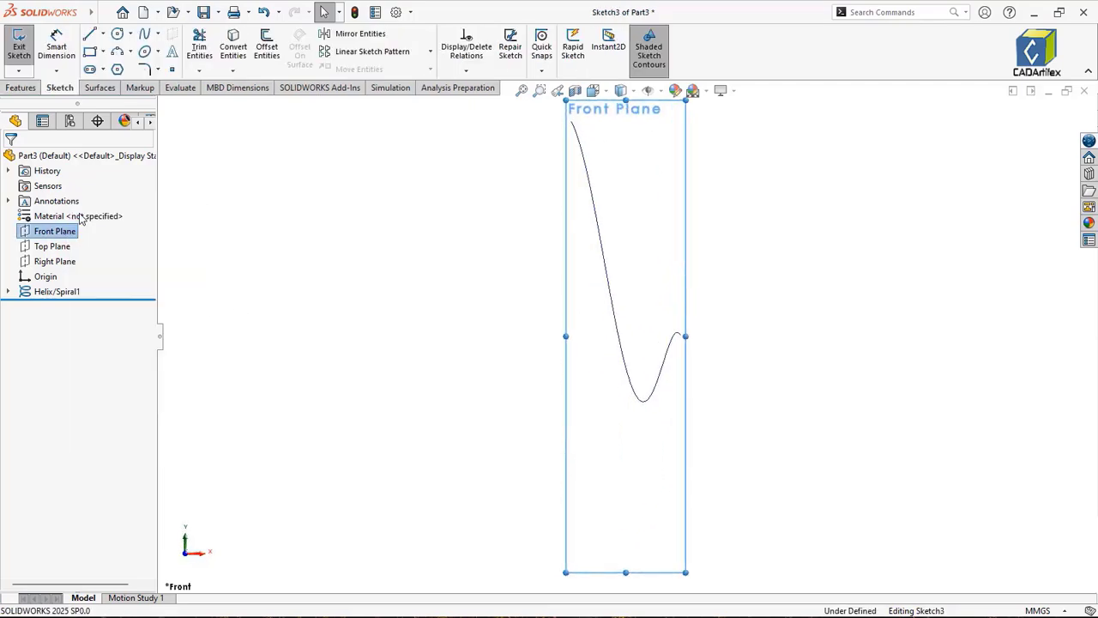
{"action": "left_click", "coordinate": [103, 34]}
{"action": "left_click", "coordinate": [112, 68]}
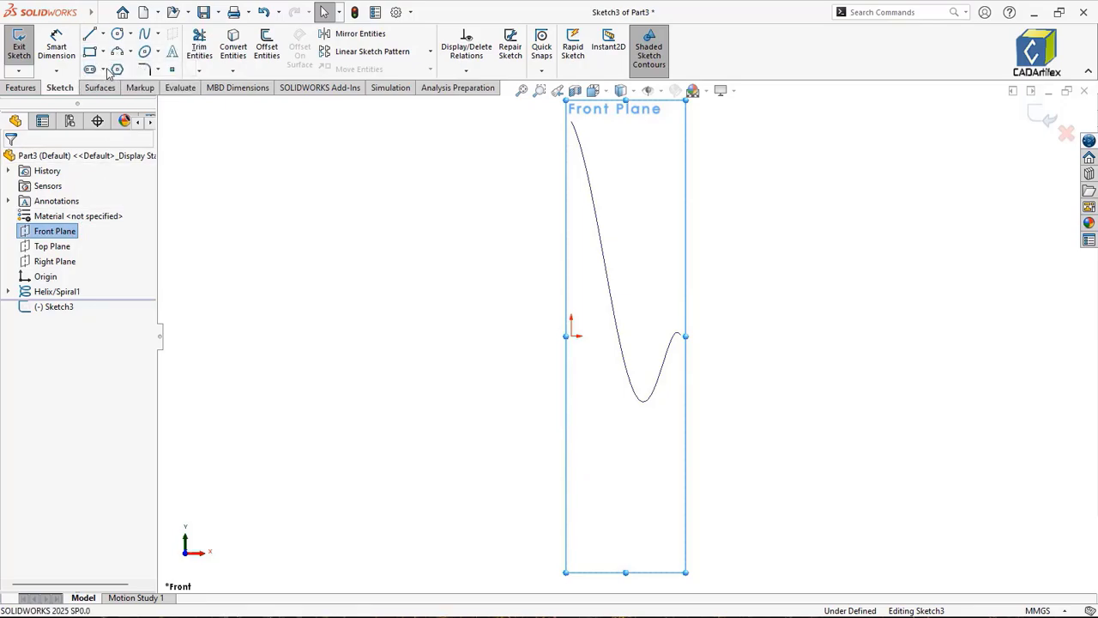
{"action": "left_click", "coordinate": [570, 336]}
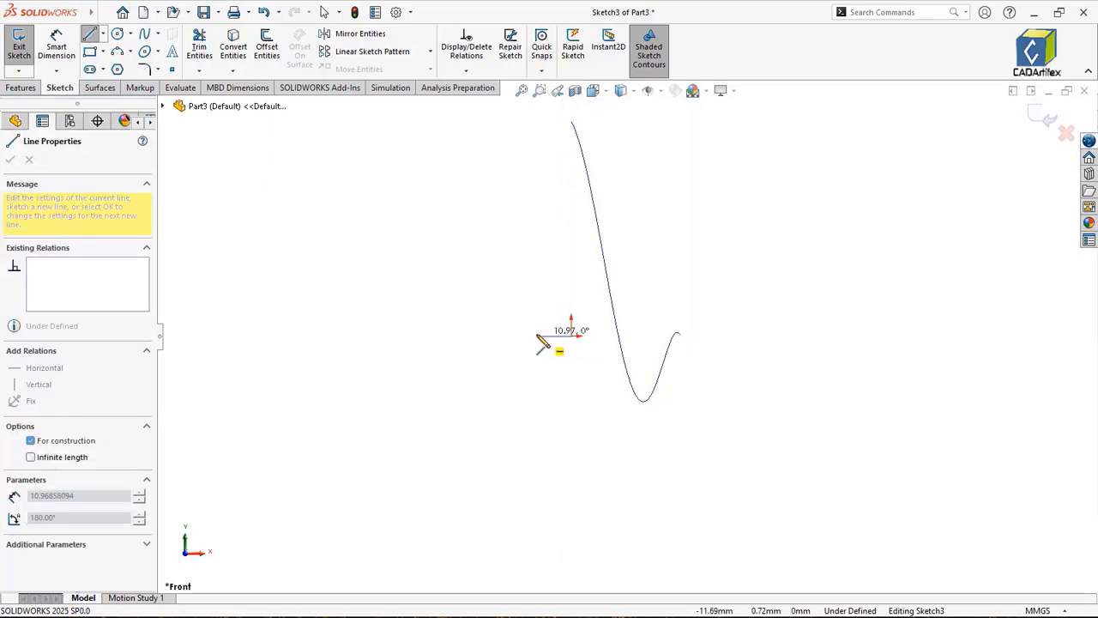
{"action": "left_click", "coordinate": [385, 335]}
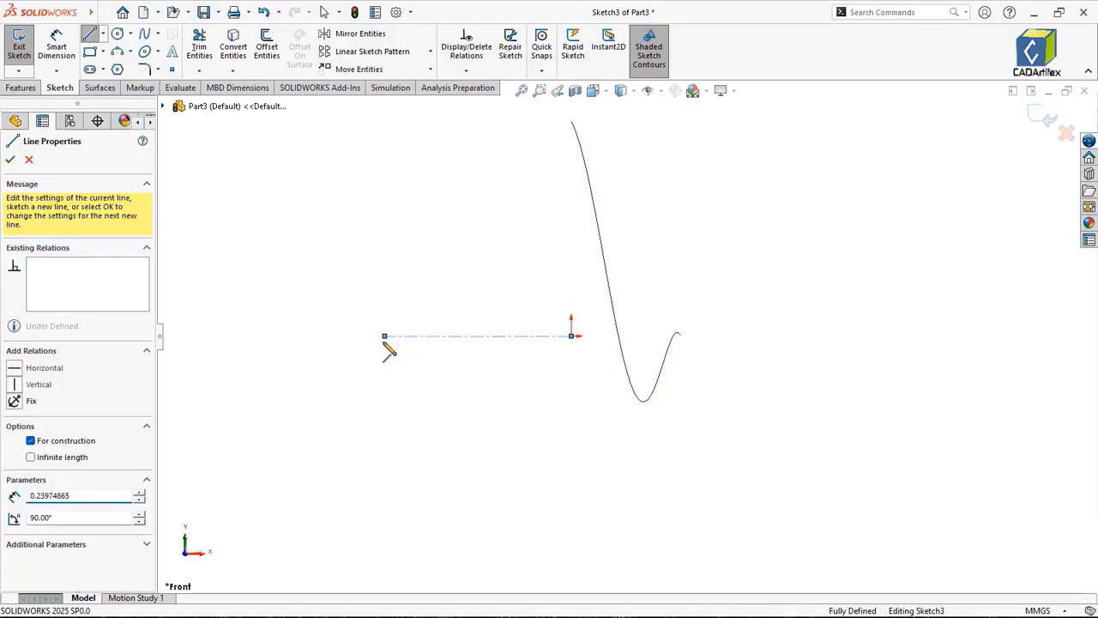
{"action": "key", "text": "Escape"}
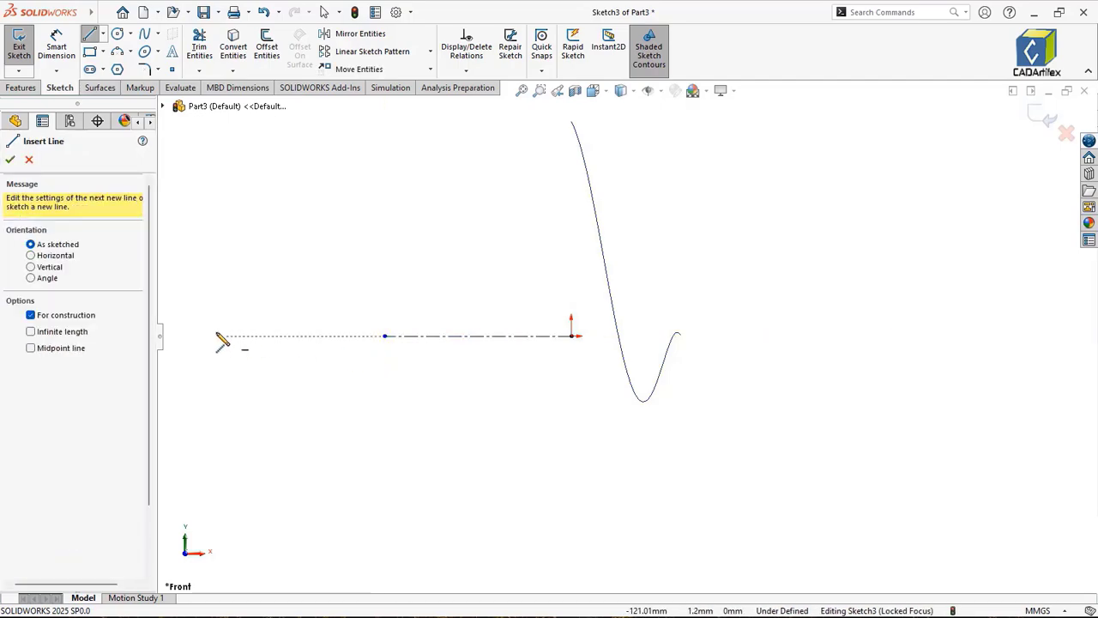
Step: Draw a solid slanted line about 85 mm long from the construction line up to the helix's large-diameter end
{"action": "left_click", "coordinate": [93, 319]}
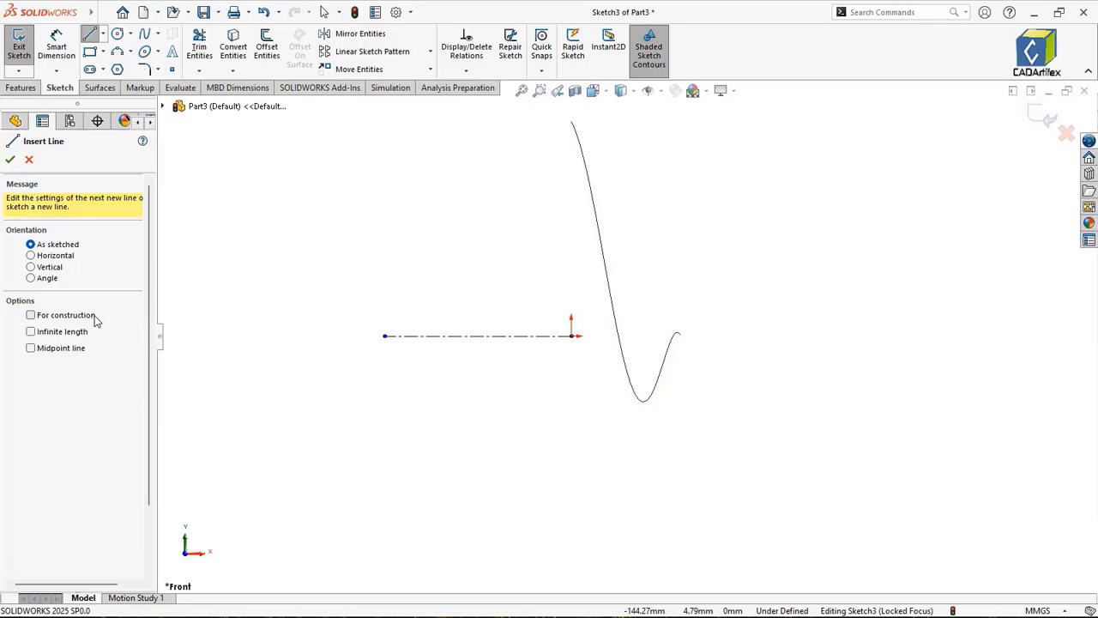
{"action": "left_click", "coordinate": [457, 336]}
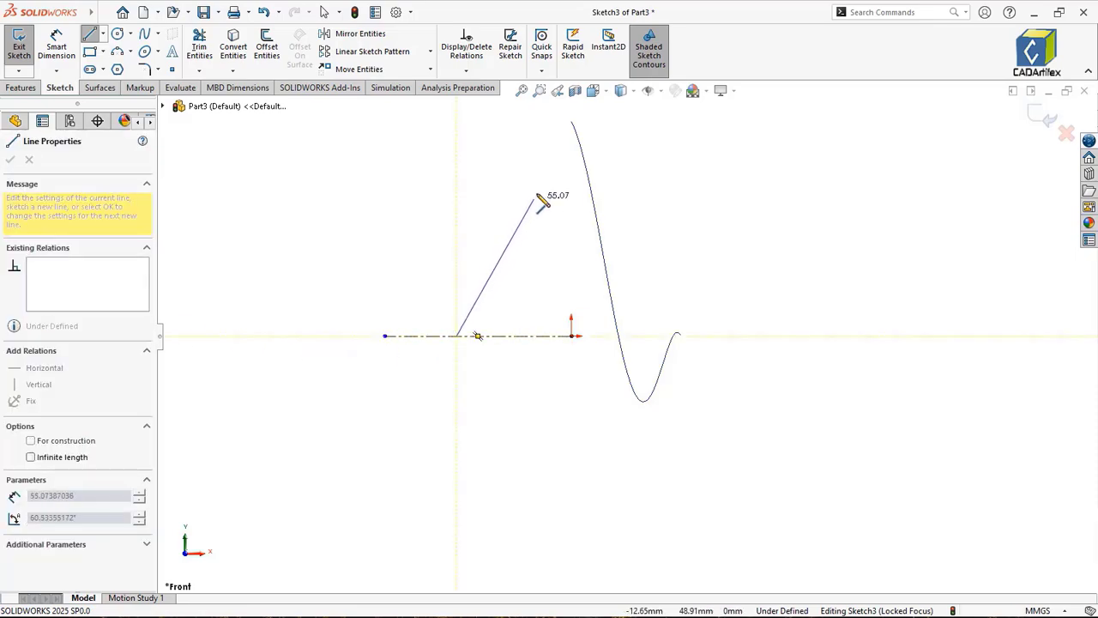
{"action": "left_click", "coordinate": [570, 124]}
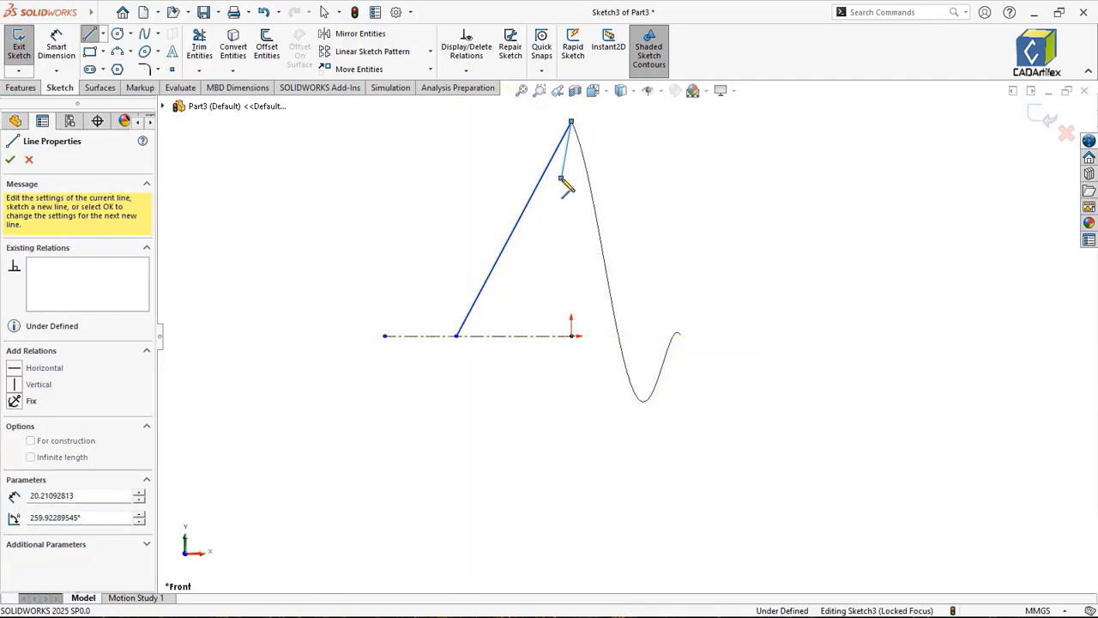
{"action": "key", "text": "Escape"}
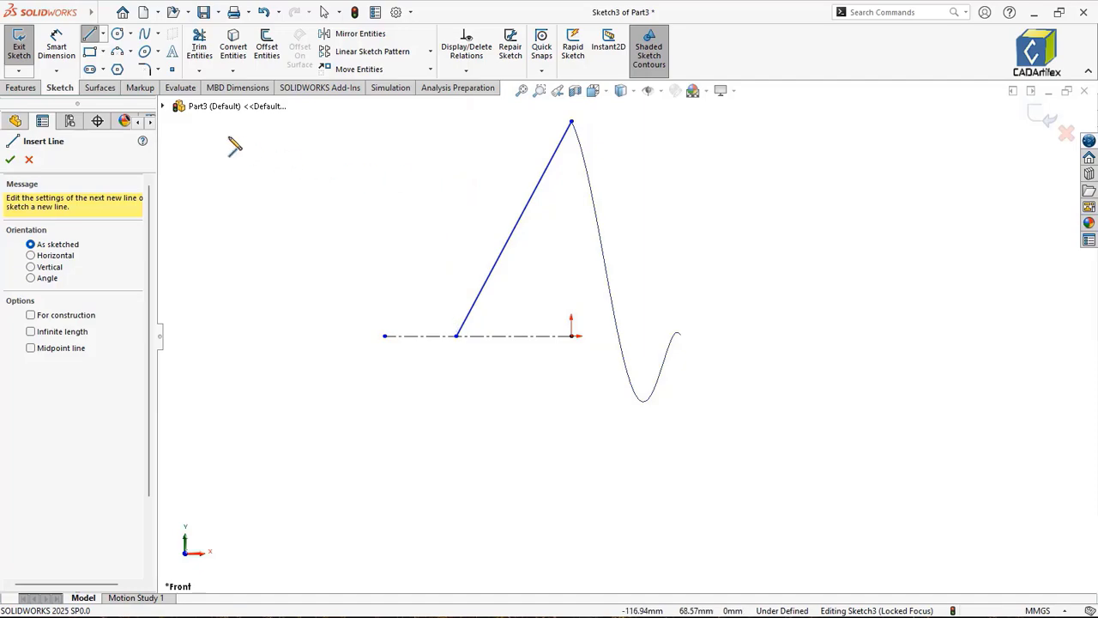
Step: Dimension the angle between the slanted line and the construction line as 60°
{"action": "left_click", "coordinate": [69, 54]}
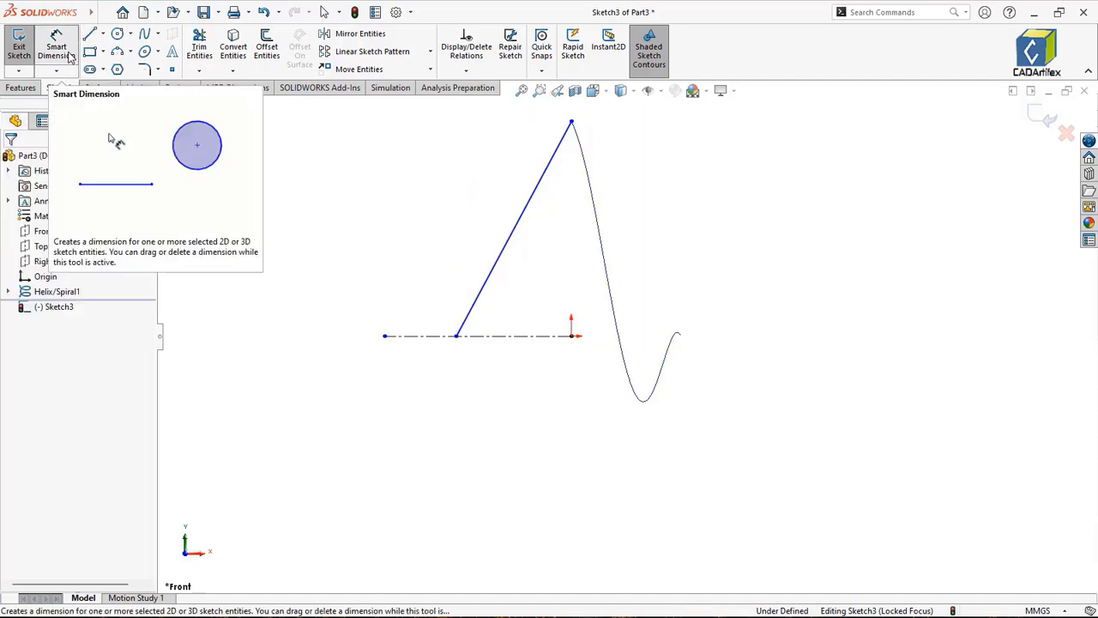
{"action": "left_click", "coordinate": [475, 300]}
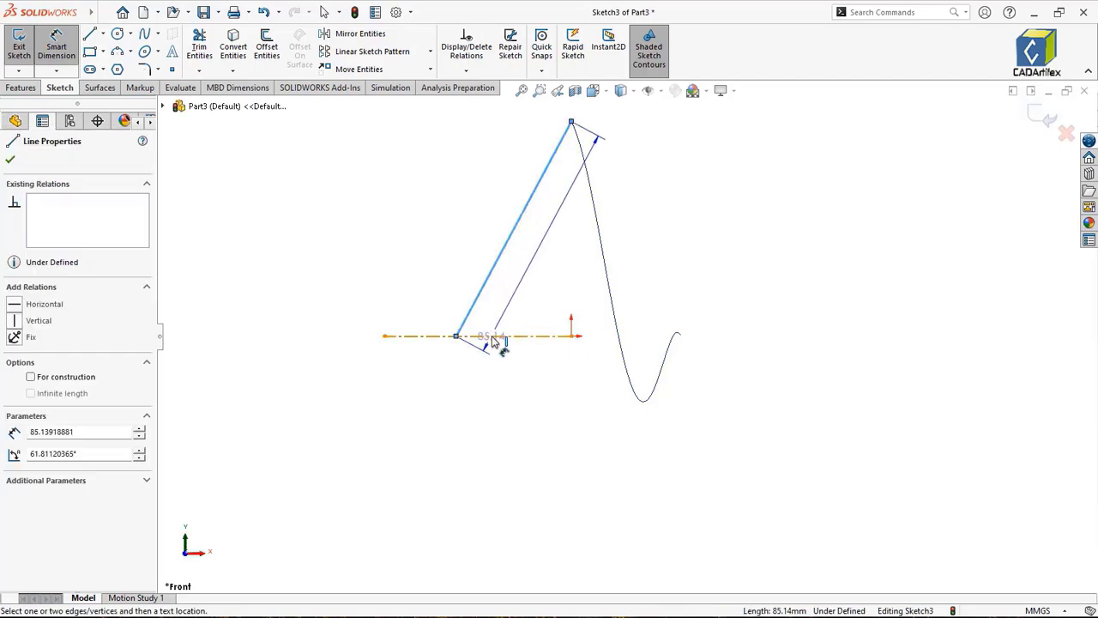
{"action": "left_click", "coordinate": [493, 335]}
{"action": "left_click", "coordinate": [490, 322]}
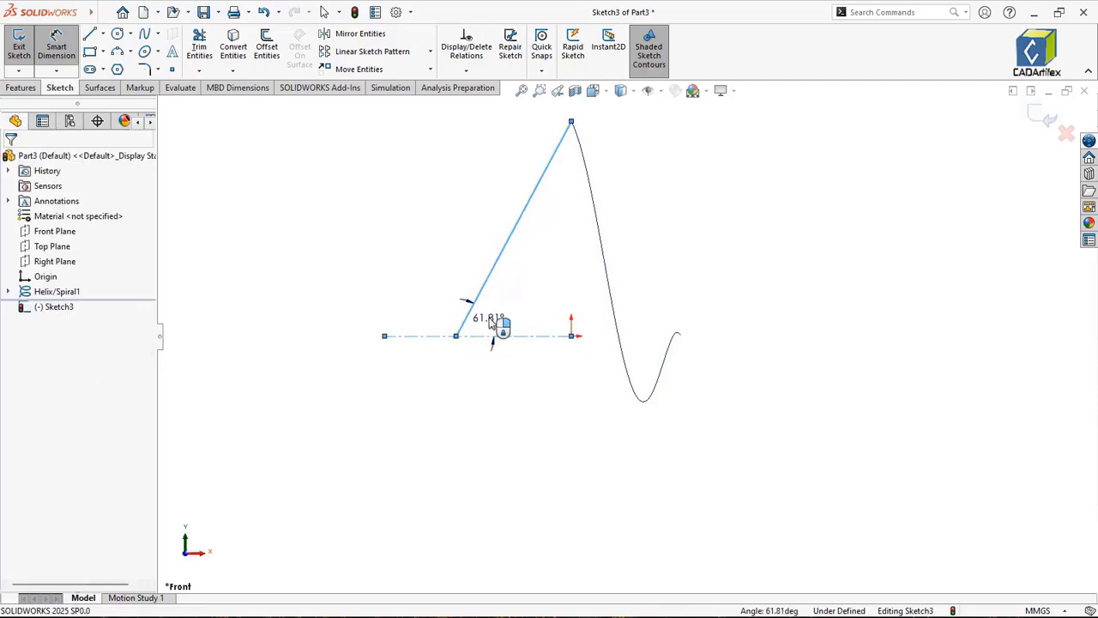
{"action": "key", "text": "Return"}
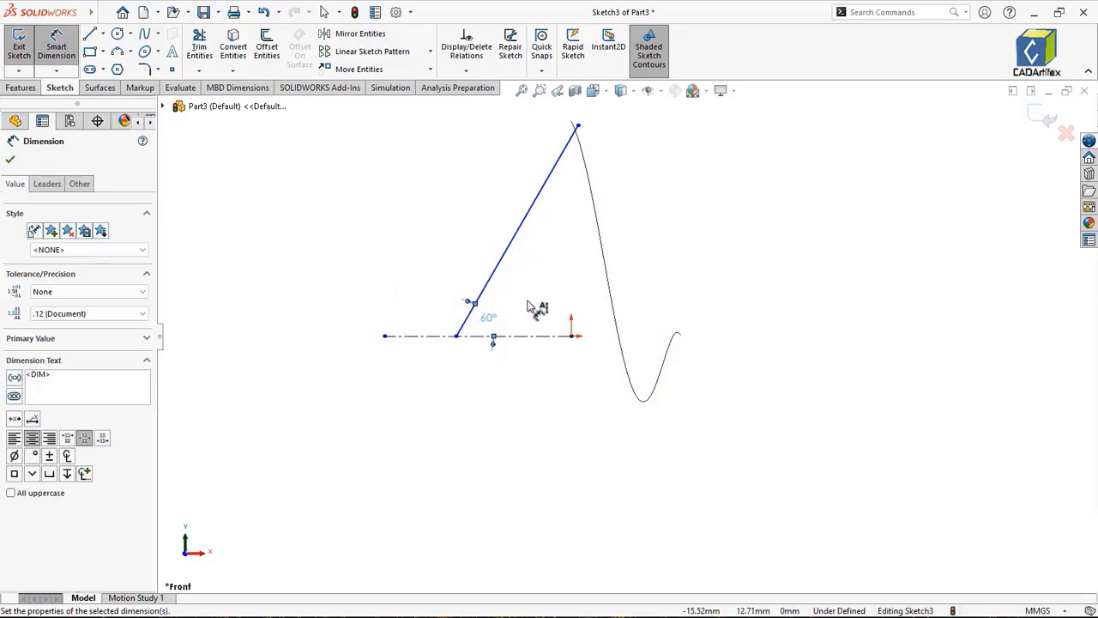
{"action": "key", "text": "Escape"}
{"action": "key", "text": "Escape"}
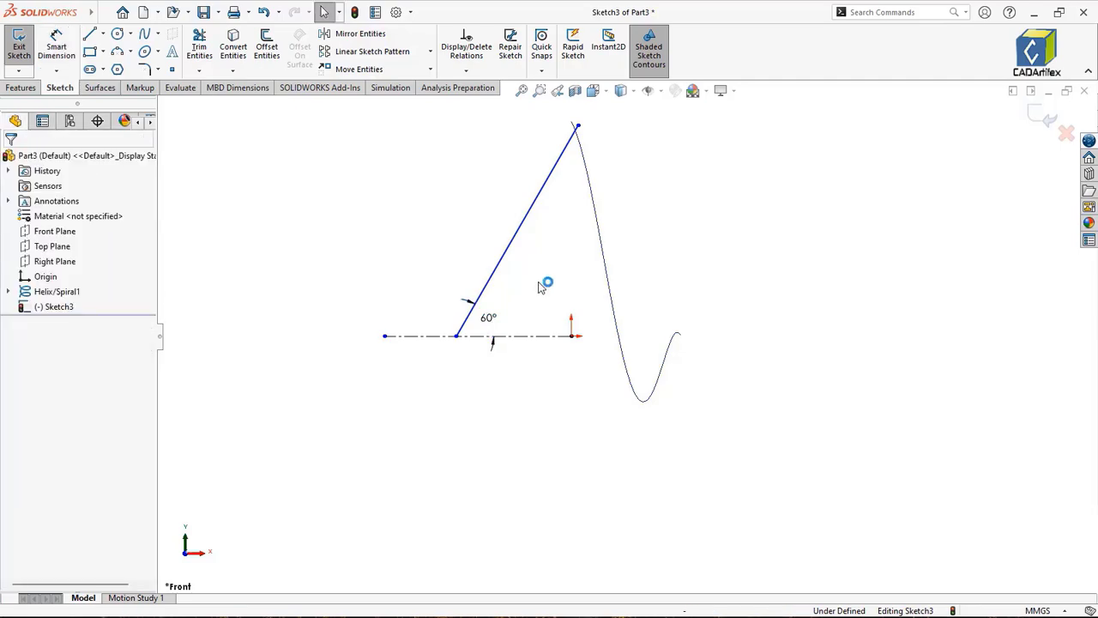
Step: Add a Pierce relation between the slanted line's upper endpoint and the helix, and exit the sketch
{"action": "left_click", "coordinate": [584, 166]}
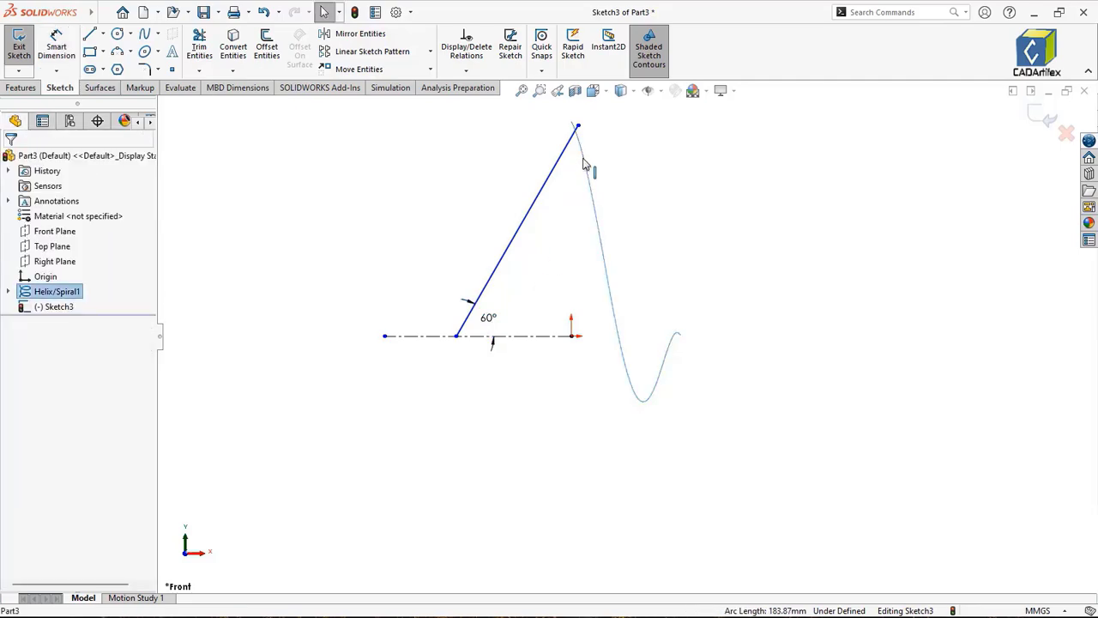
{"action": "left_click", "coordinate": [578, 127], "text": "ctrl"}
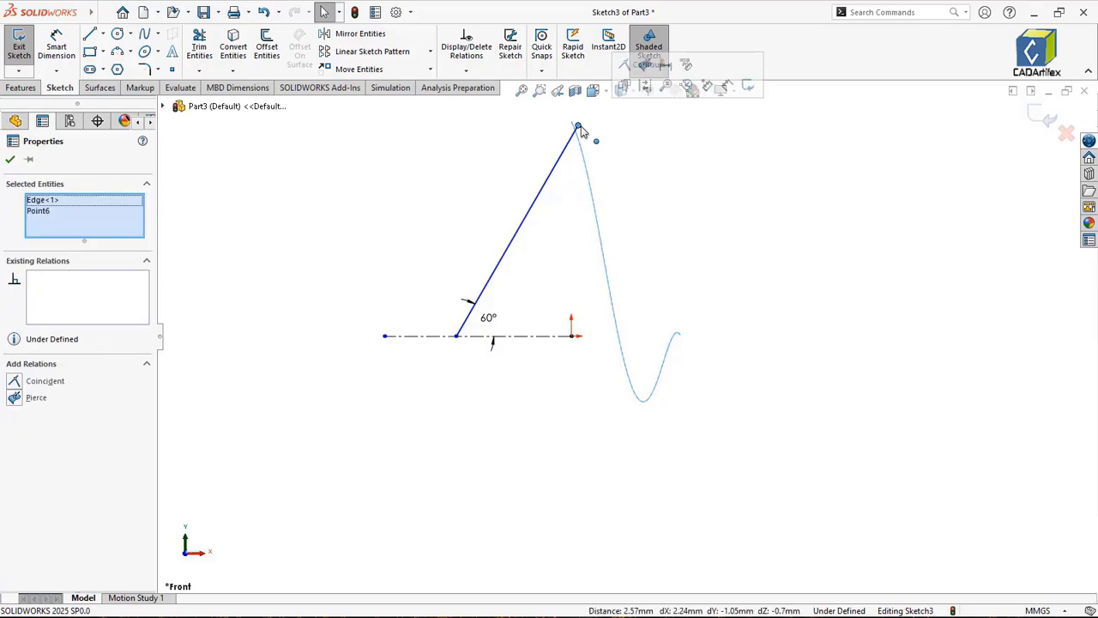
{"action": "left_click", "coordinate": [645, 66]}
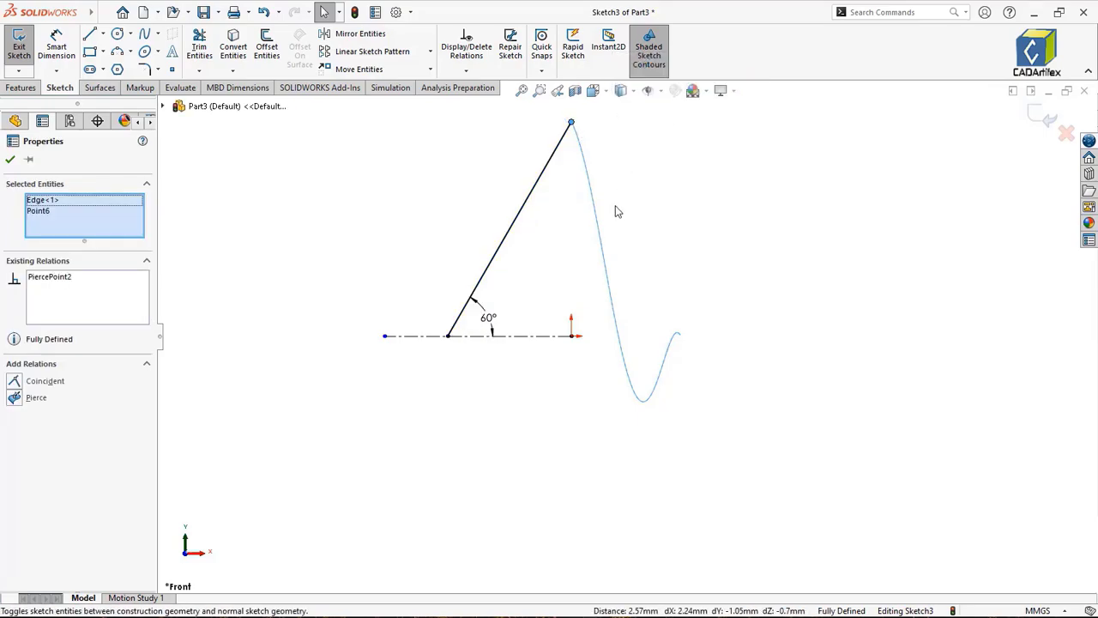
{"action": "left_click", "coordinate": [615, 212]}
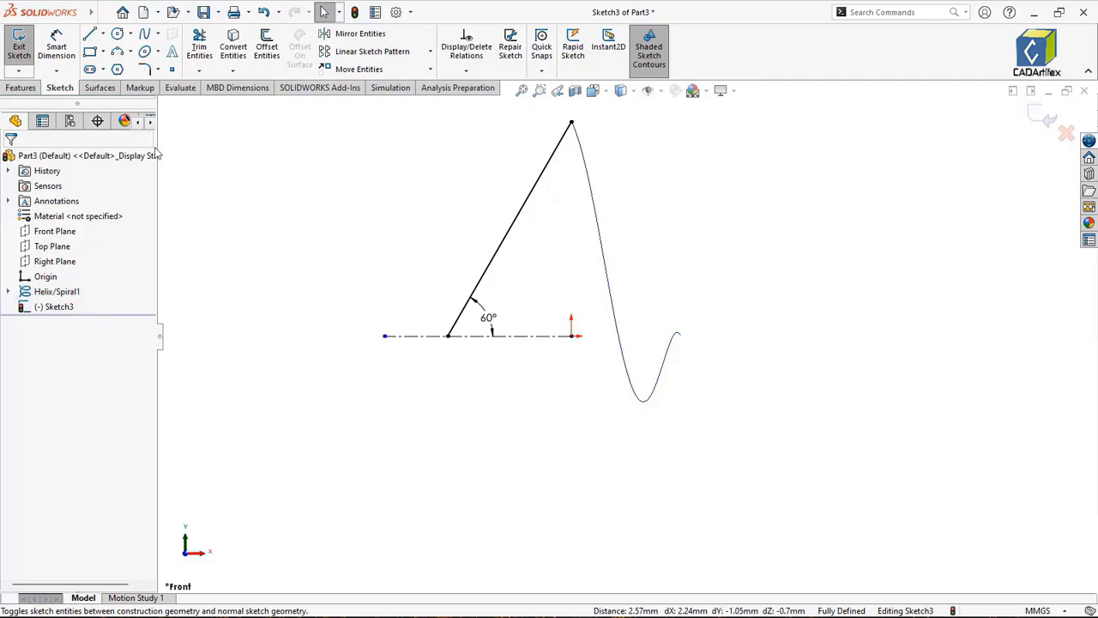
{"action": "left_click", "coordinate": [18, 49]}
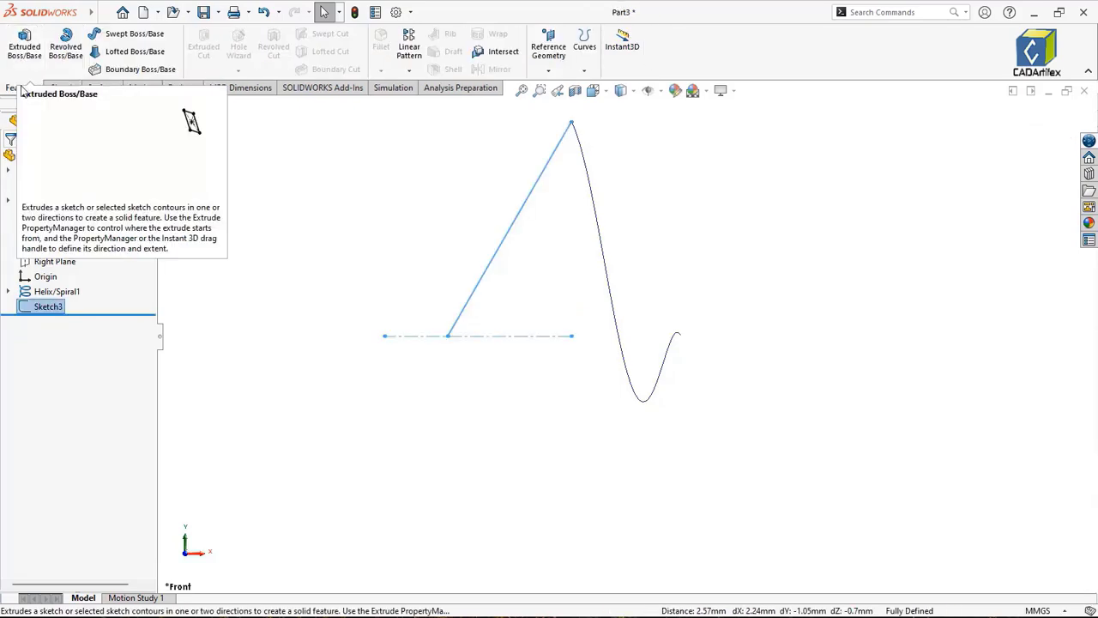
Step: Start another Front Plane sketch and draw connected lines from the slanted line's lower end through the origin to the helix's small end
{"action": "right_click", "coordinate": [54, 230]}
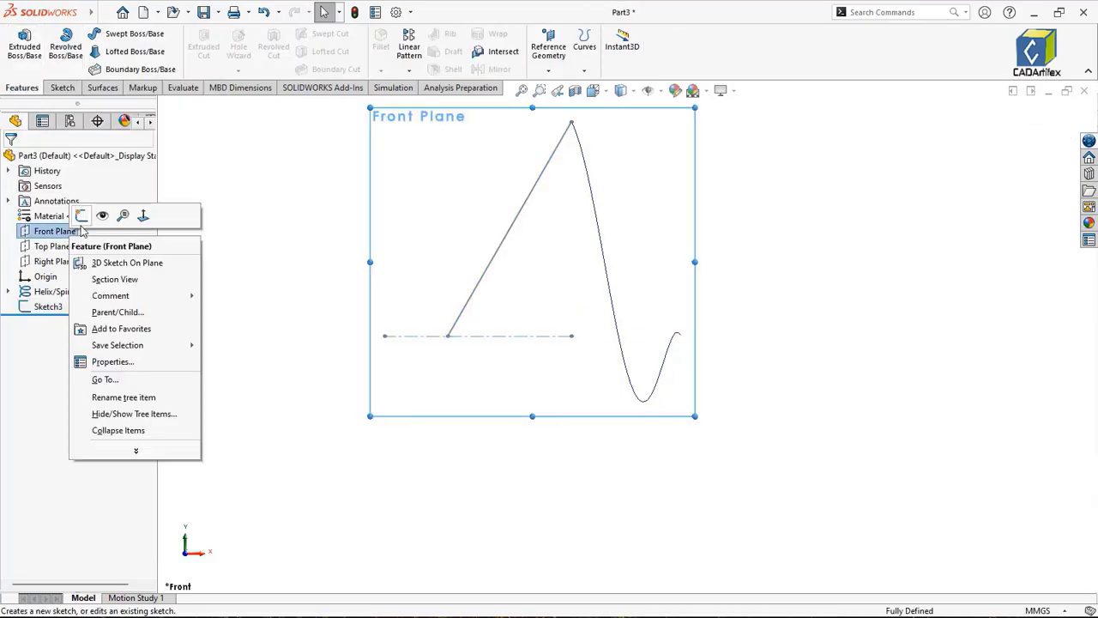
{"action": "left_click", "coordinate": [82, 218]}
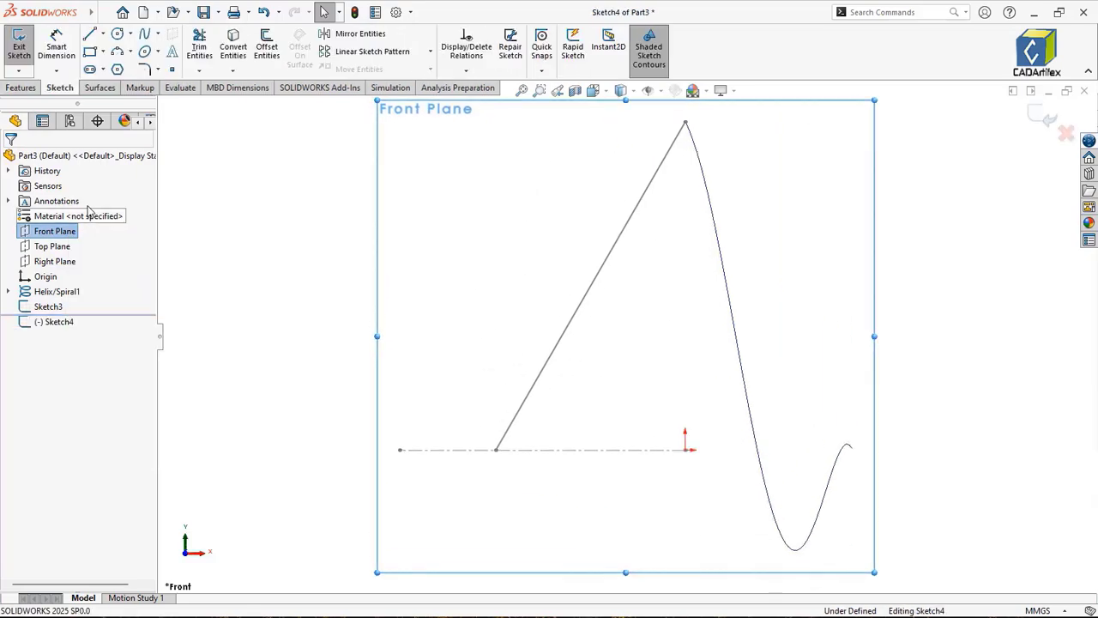
{"action": "left_click", "coordinate": [91, 38]}
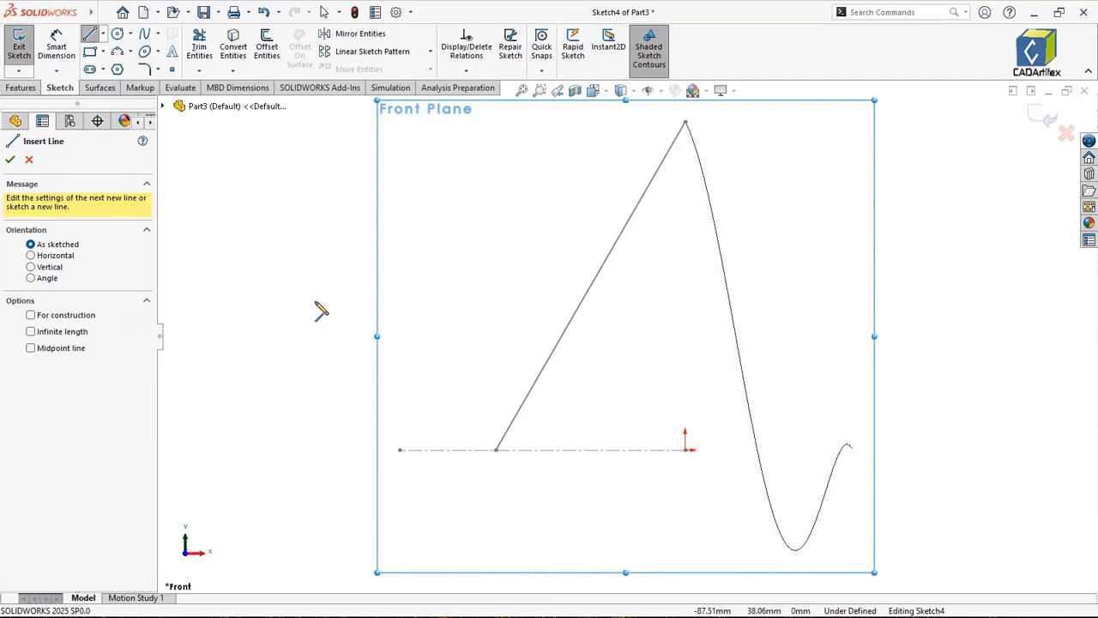
{"action": "left_click", "coordinate": [496, 449]}
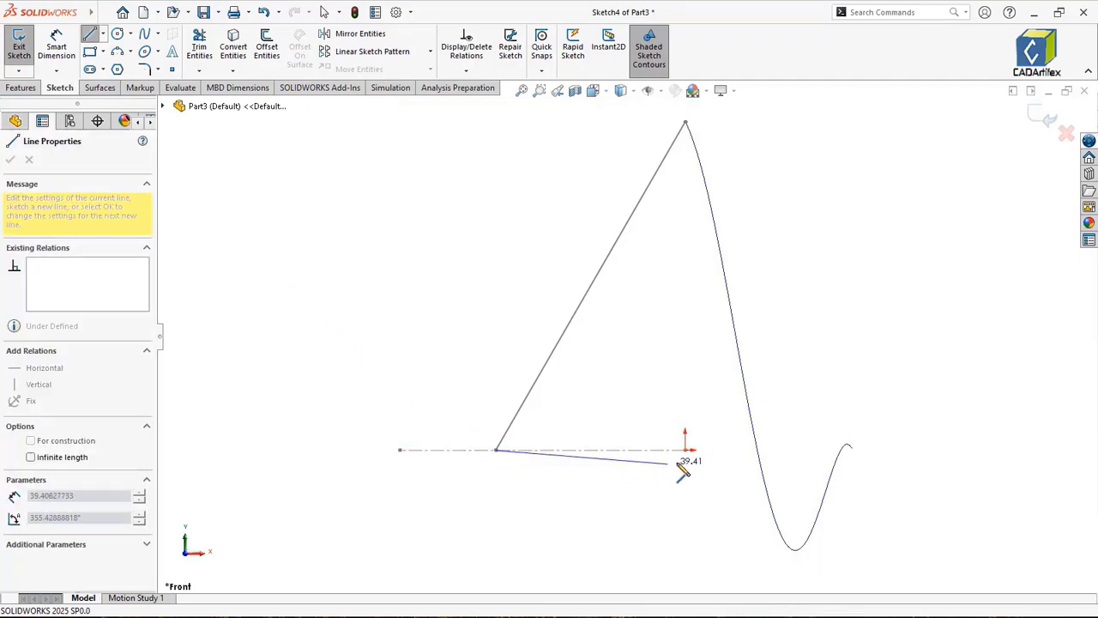
{"action": "left_click", "coordinate": [687, 451]}
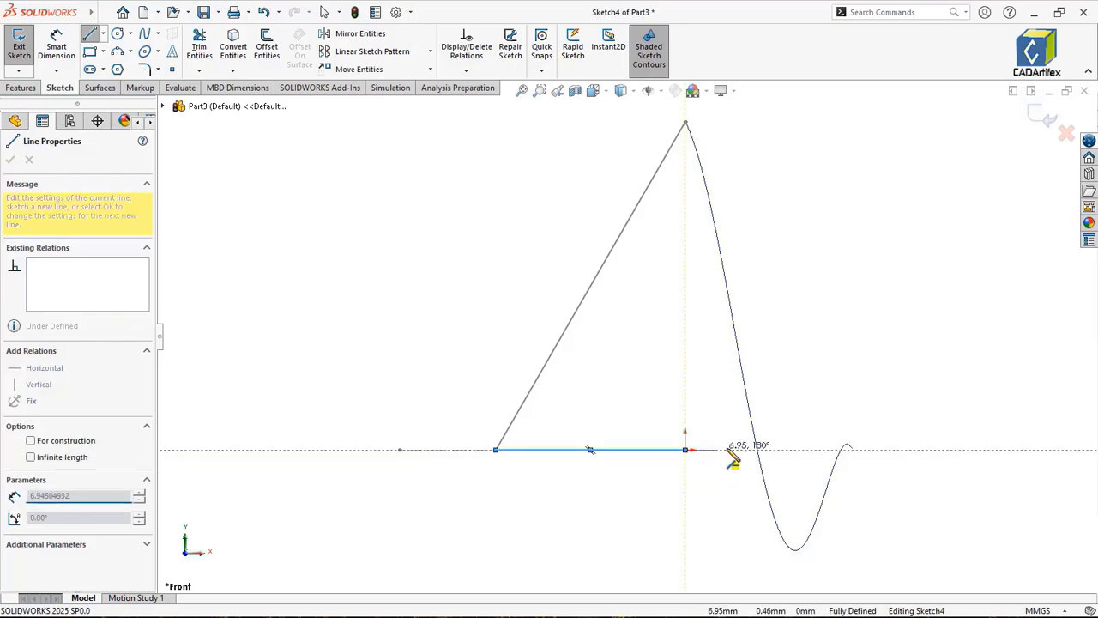
{"action": "left_click", "coordinate": [849, 448]}
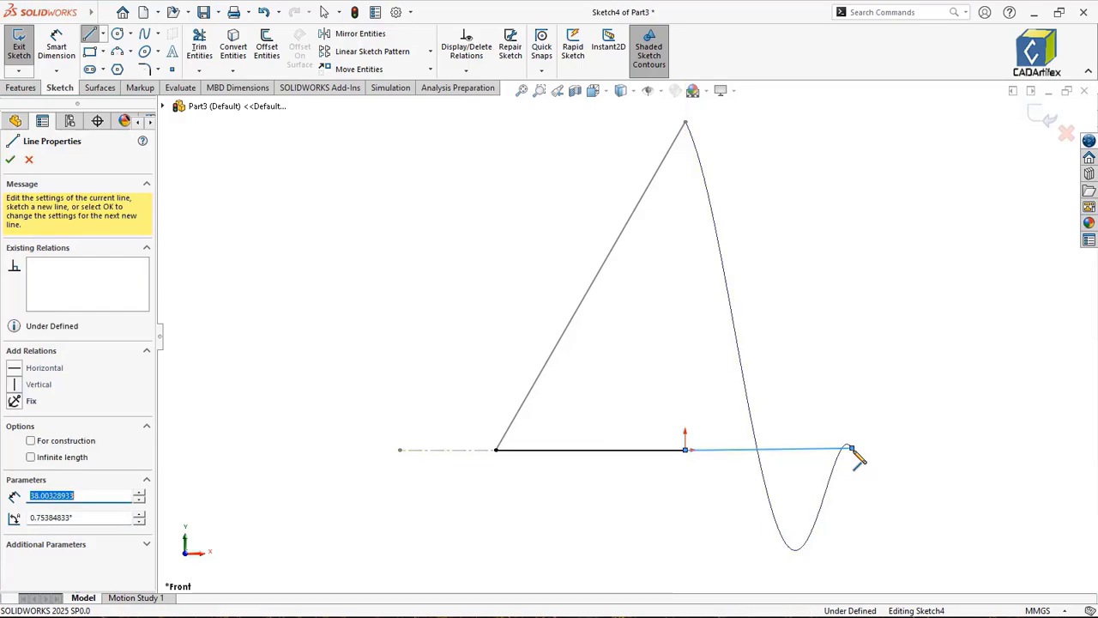
{"action": "right_click", "coordinate": [892, 440]}
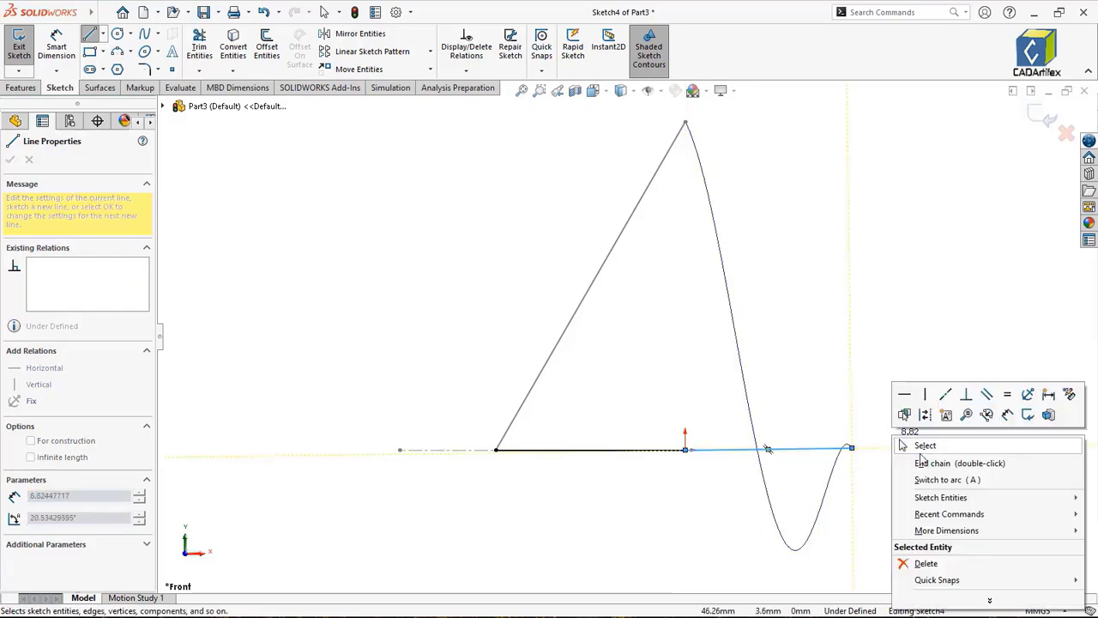
{"action": "left_click", "coordinate": [913, 445]}
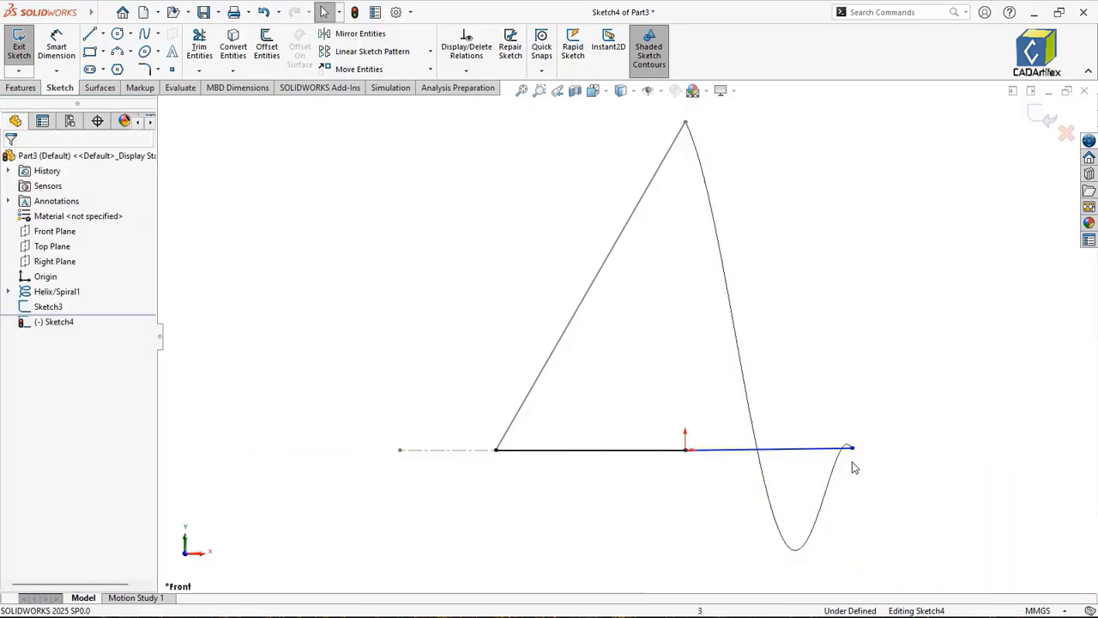
Step: Add a Pierce relation between the second line's free endpoint and the helix, and exit the sketch in isometric view
{"action": "scroll", "coordinate": [849, 463], "scroll_direction": "down", "scroll_amount": 5}
{"action": "scroll", "coordinate": [837, 447], "scroll_direction": "down", "scroll_amount": 1}
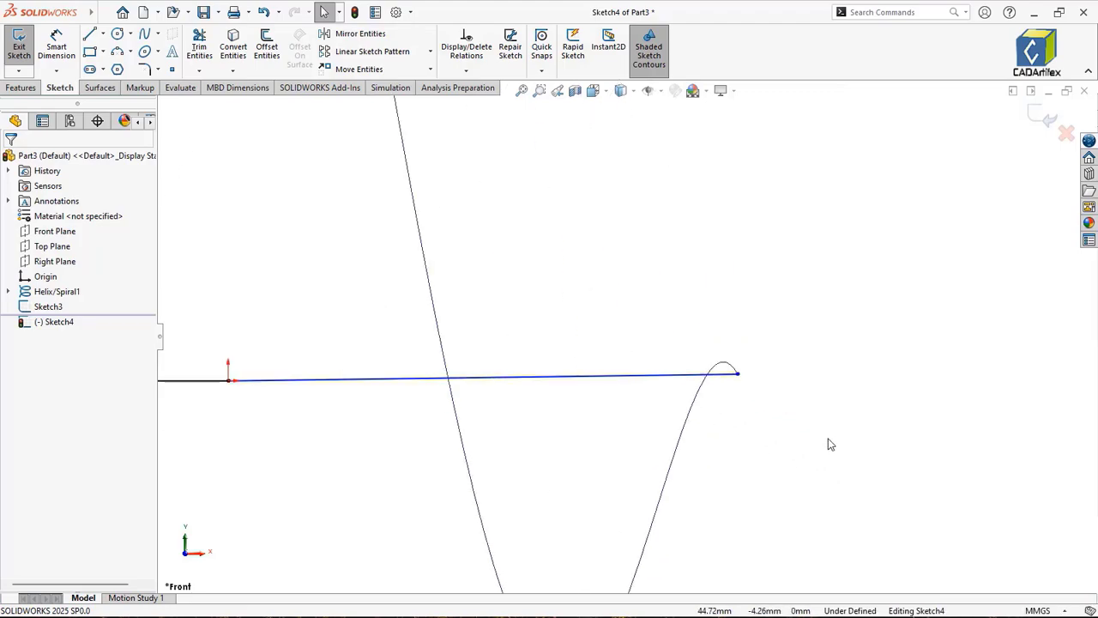
{"action": "left_click", "coordinate": [703, 404]}
{"action": "left_click", "coordinate": [738, 374], "text": "ctrl"}
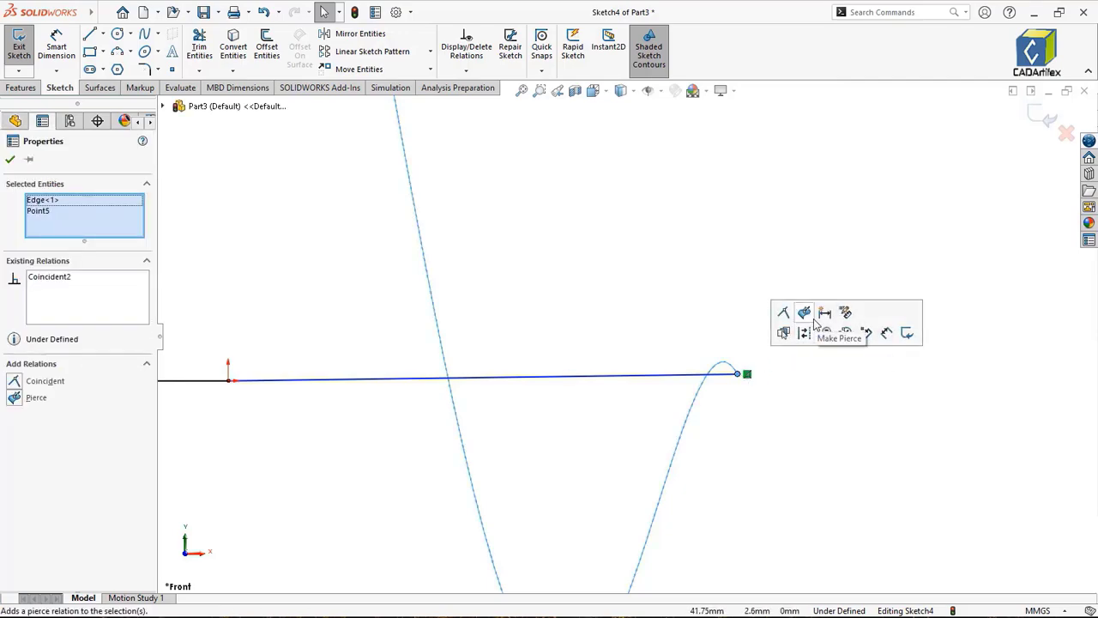
{"action": "left_click", "coordinate": [815, 322]}
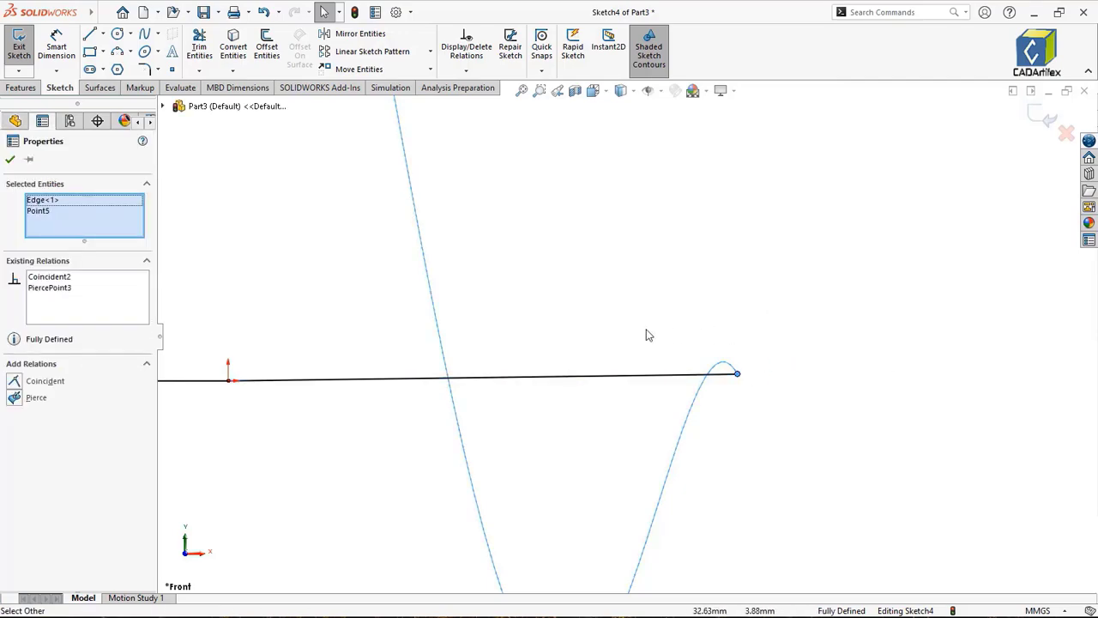
{"action": "left_click", "coordinate": [11, 160]}
{"action": "scroll", "coordinate": [488, 374], "scroll_direction": "up", "scroll_amount": 5}
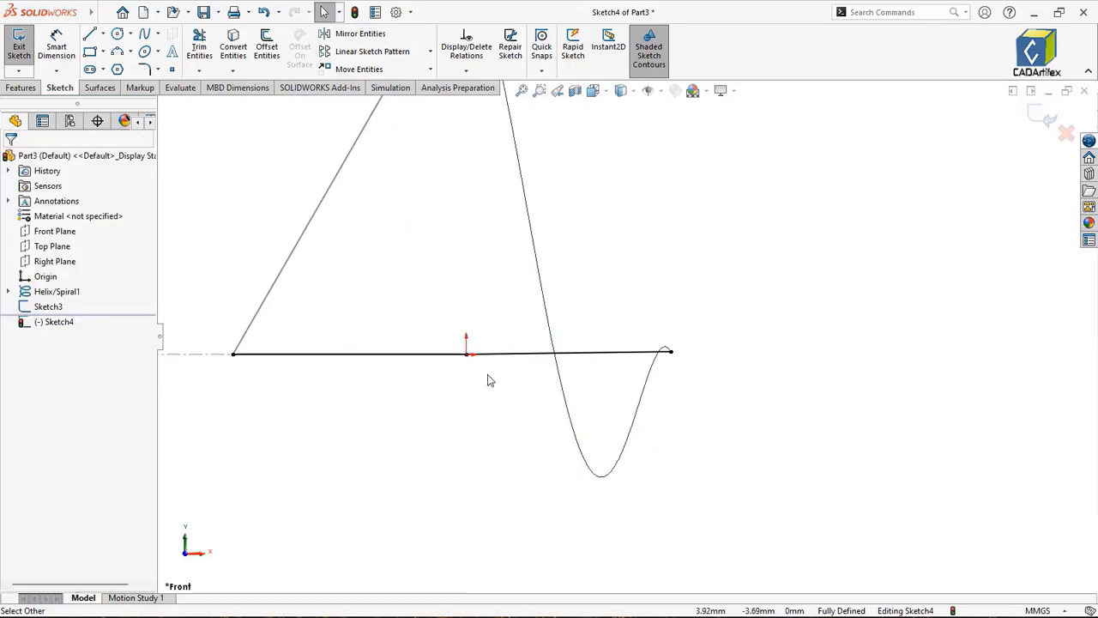
{"action": "key", "text": "ctrl+7"}
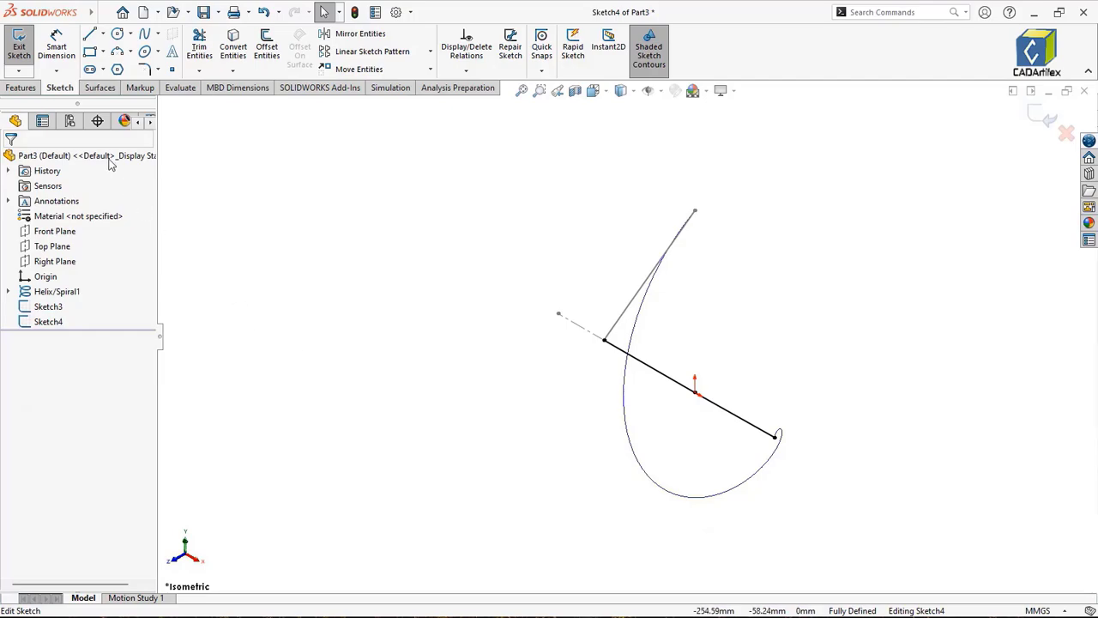
{"action": "left_click", "coordinate": [19, 50]}
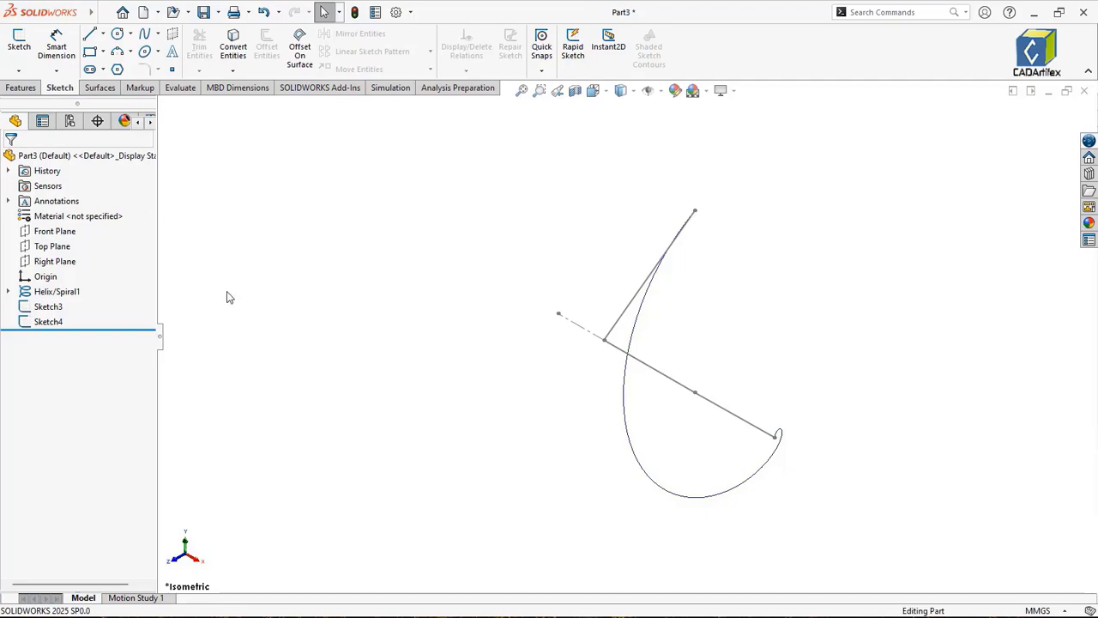
Step: Create a Boundary Surface with the slanted profile sketch in Direction 1 and the helix and axis path sketch in Direction 2
{"action": "left_click", "coordinate": [111, 91]}
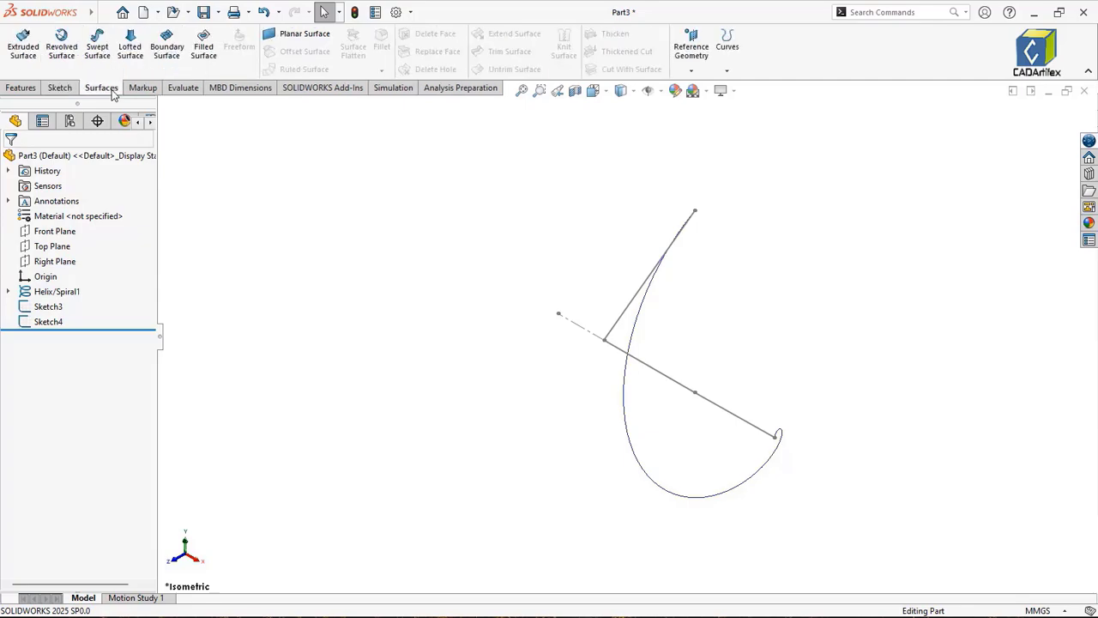
{"action": "left_click", "coordinate": [169, 58]}
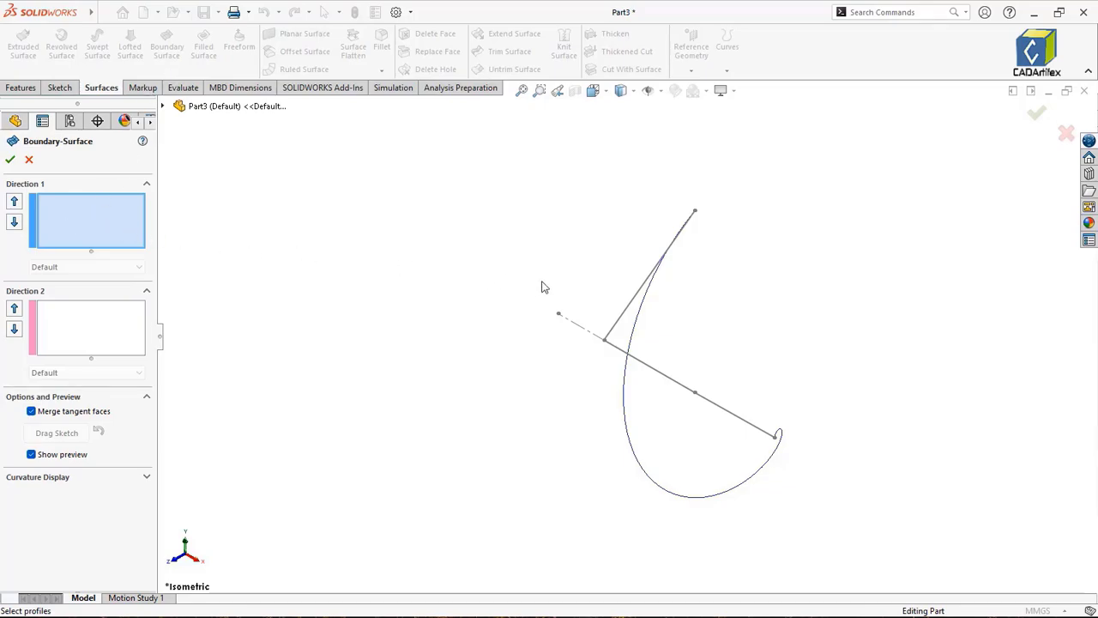
{"action": "left_click", "coordinate": [632, 305]}
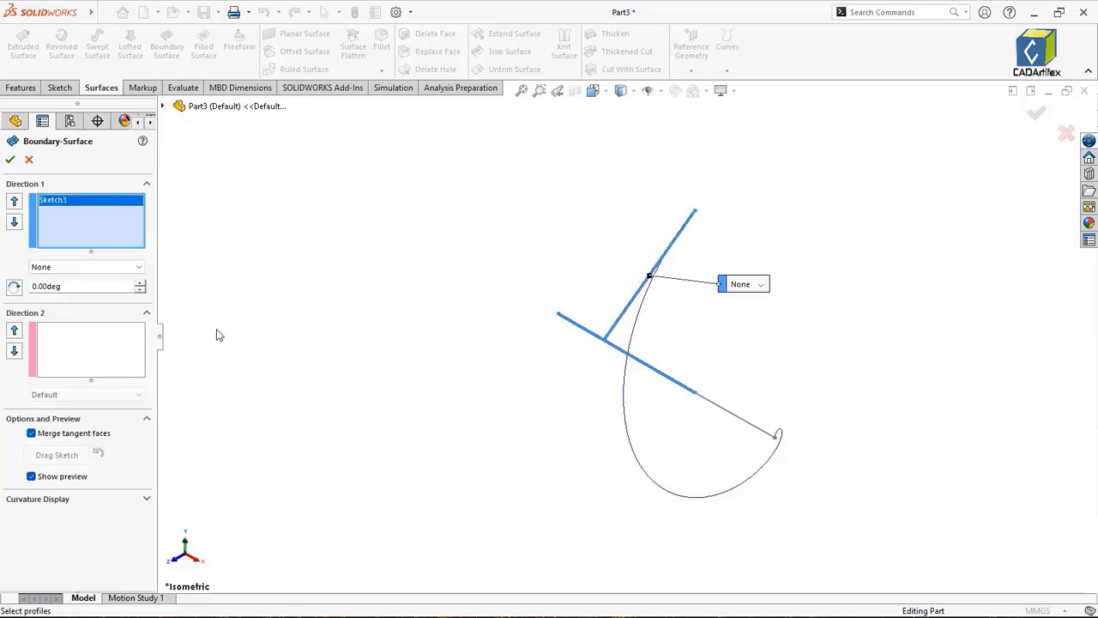
{"action": "left_click", "coordinate": [128, 336]}
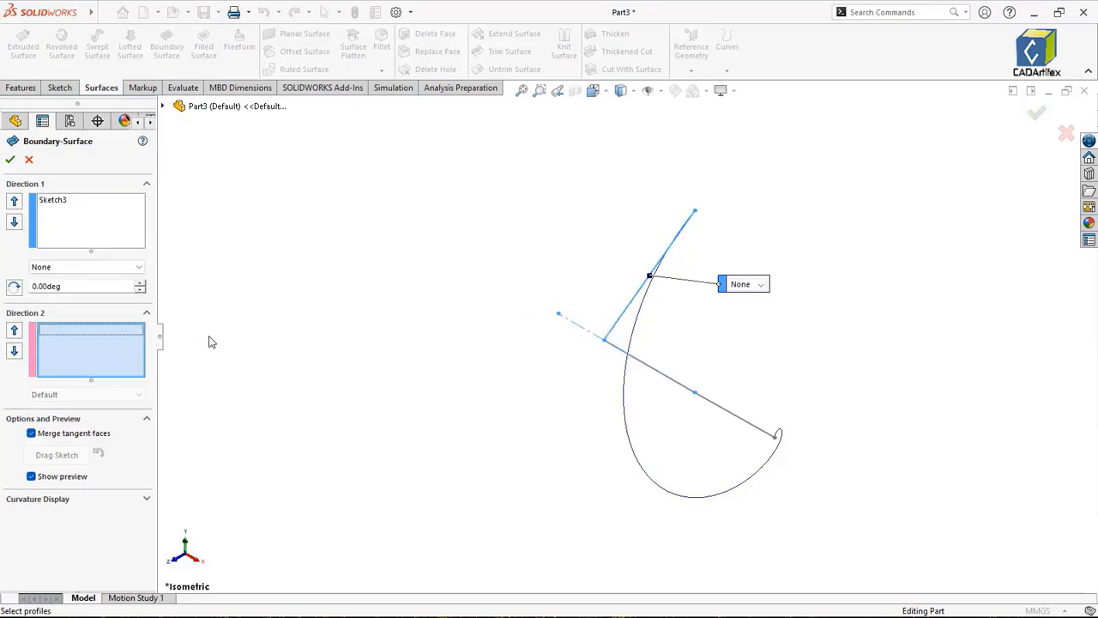
{"action": "left_click", "coordinate": [628, 380]}
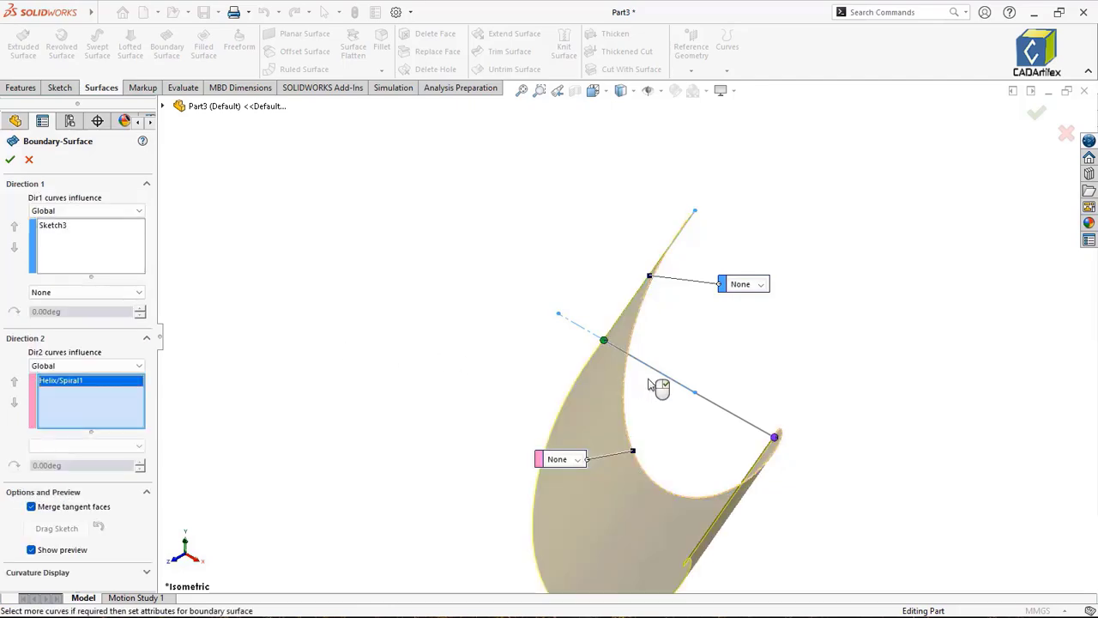
{"action": "left_click", "coordinate": [723, 415]}
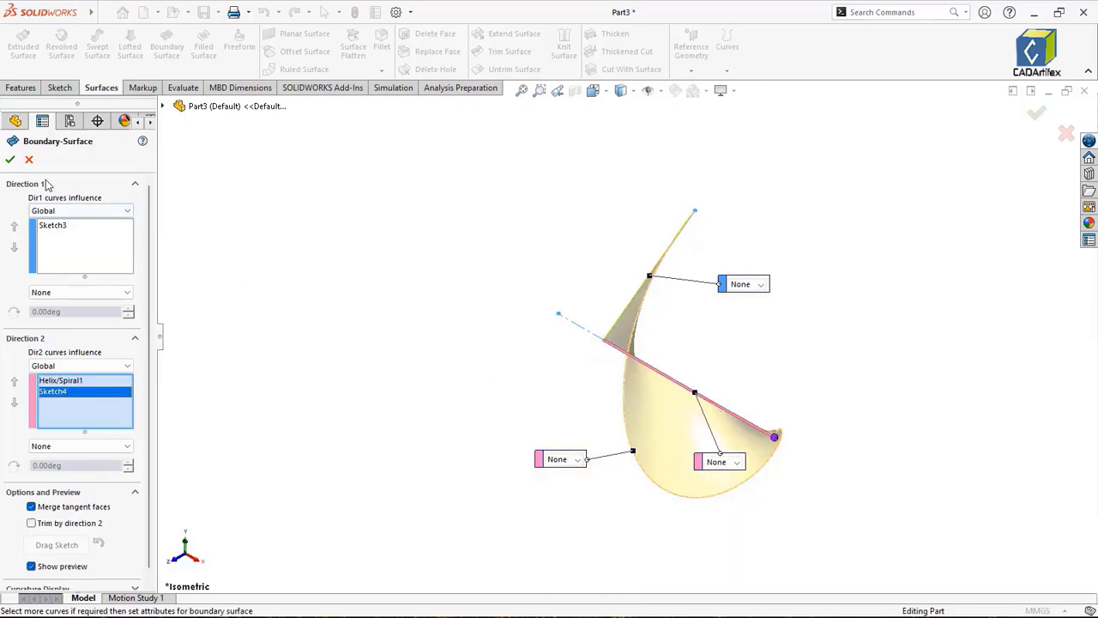
{"action": "left_click", "coordinate": [11, 161]}
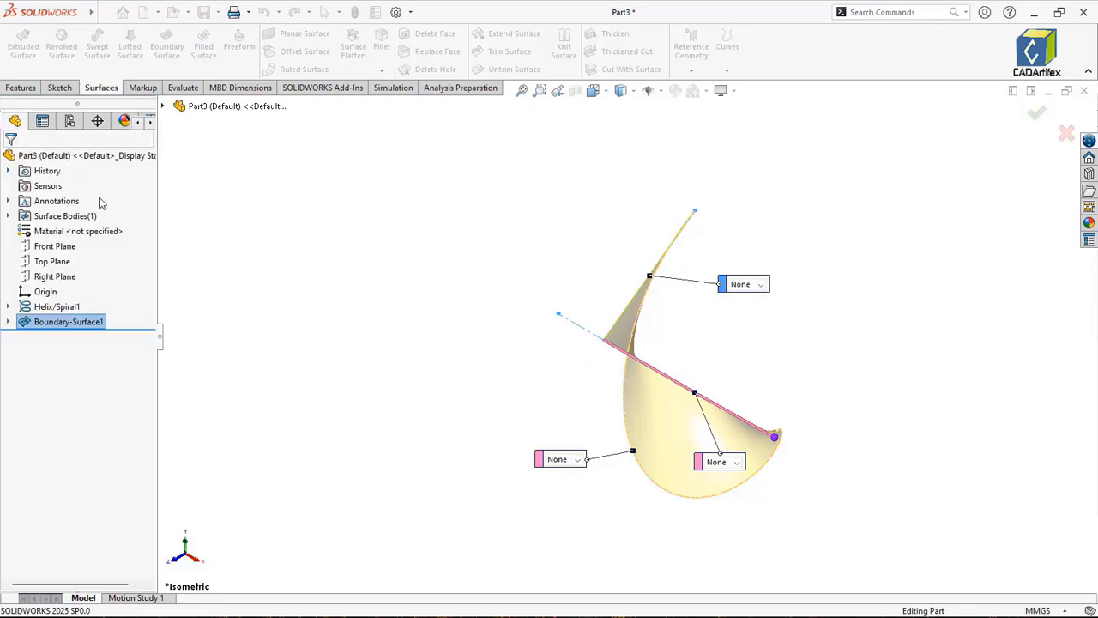
Step: Sketch a circle about 7.8 mm in diameter on the Right Plane, centred on the blade's axis
{"action": "key", "text": "f"}
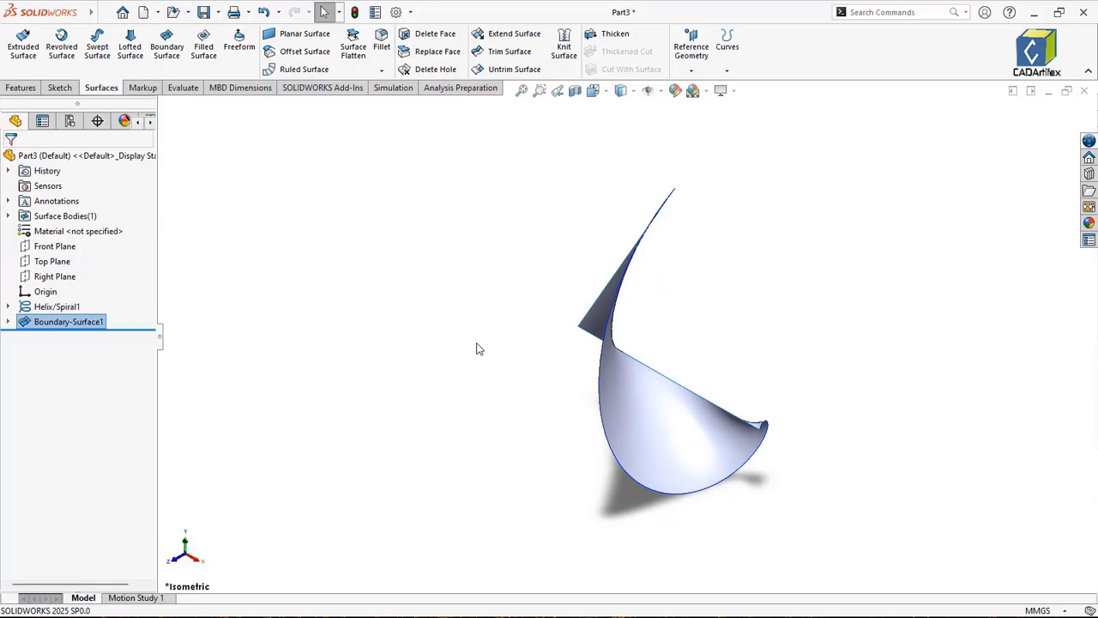
{"action": "mouse_move", "coordinate": [479, 349]}
{"action": "middle_mouse_down"}
{"action": "mouse_move", "coordinate": [438, 335]}
{"action": "mouse_move", "coordinate": [387, 349]}
{"action": "mouse_move", "coordinate": [491, 347]}
{"action": "middle_mouse_up"}
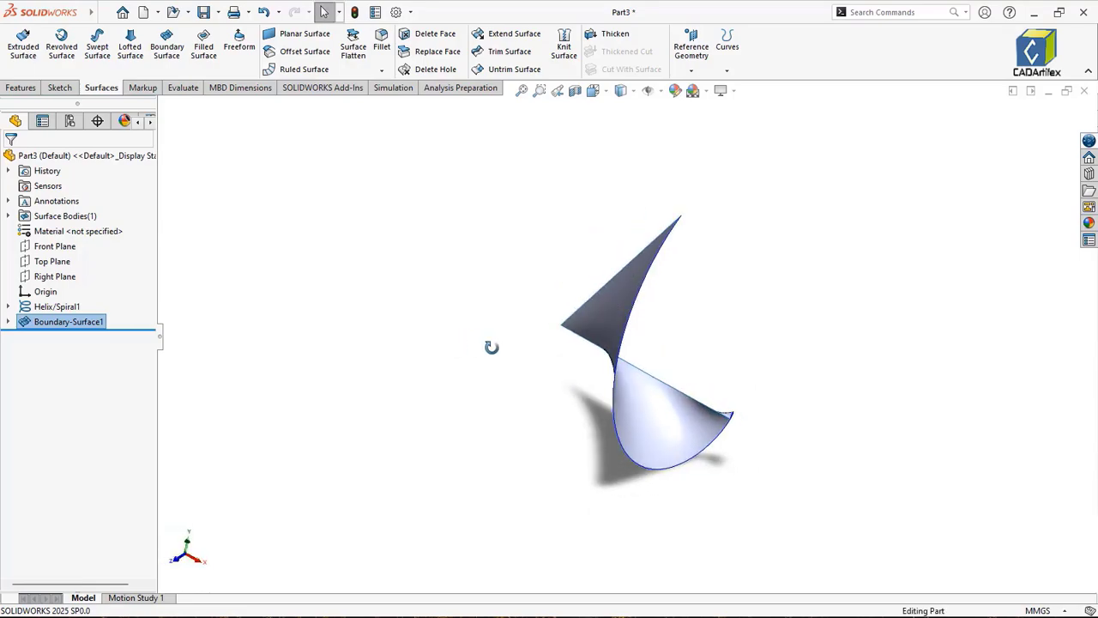
{"action": "key", "text": "ctrl+7"}
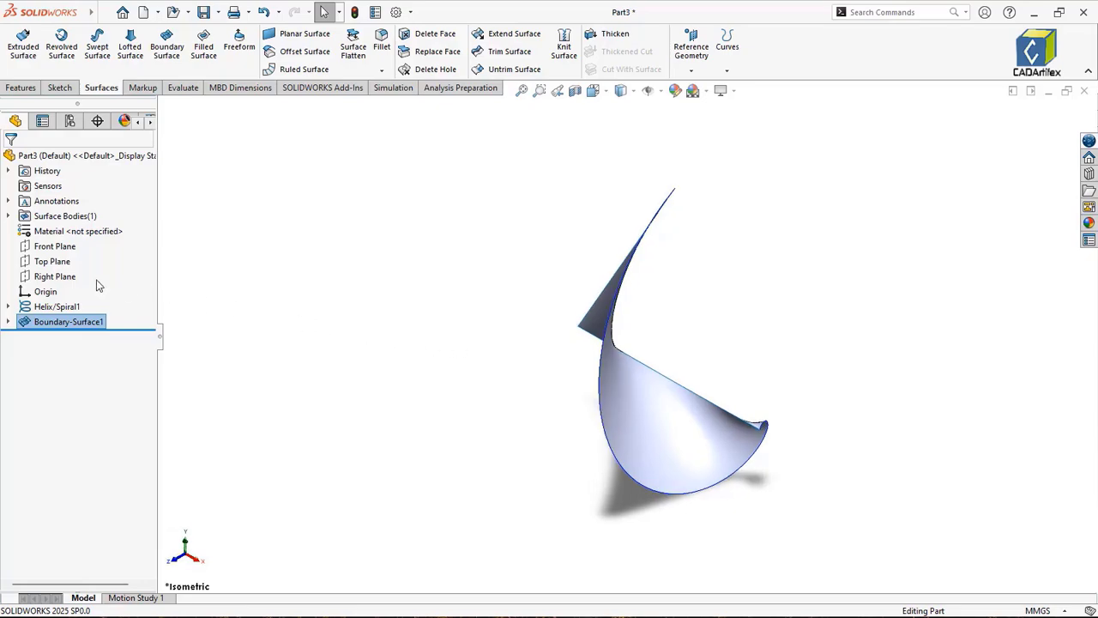
{"action": "left_click", "coordinate": [65, 276]}
{"action": "right_click", "coordinate": [72, 276]}
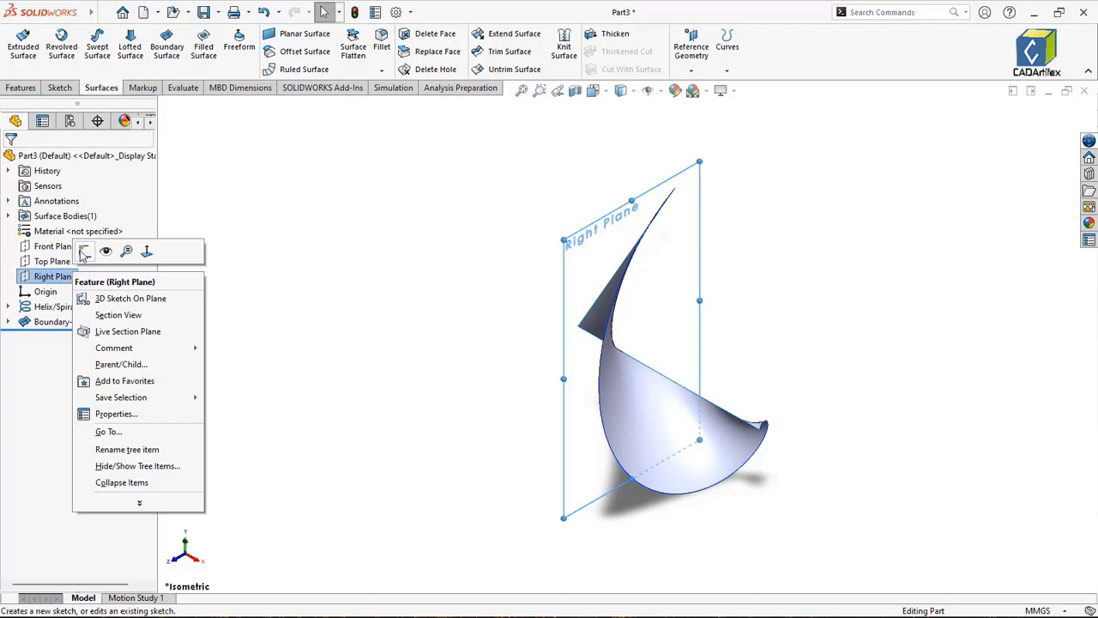
{"action": "left_click", "coordinate": [85, 250]}
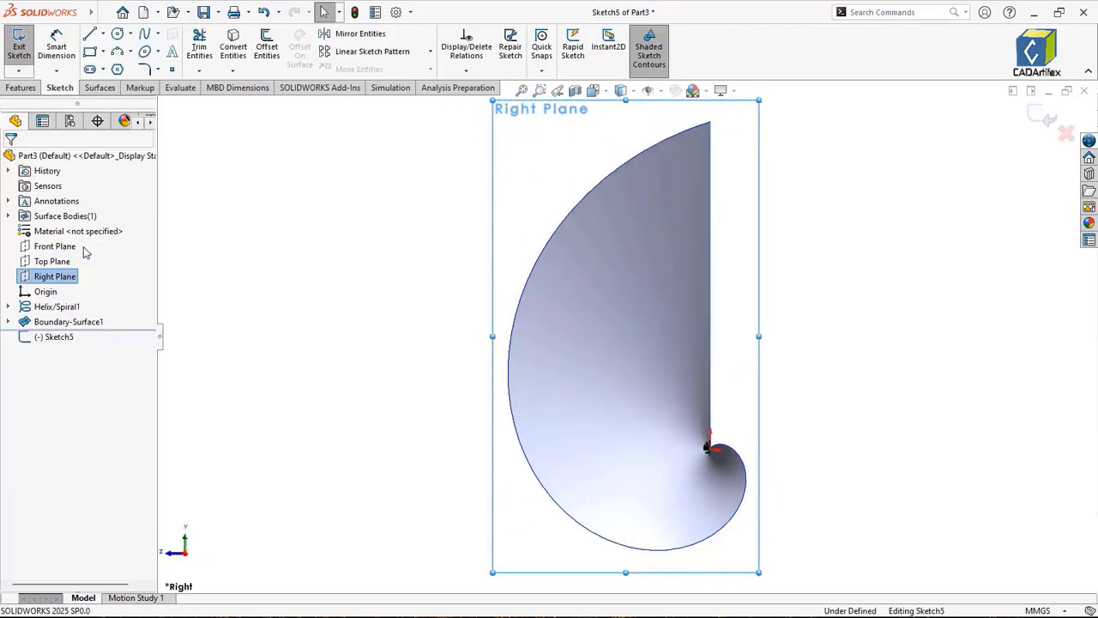
{"action": "left_click", "coordinate": [118, 34]}
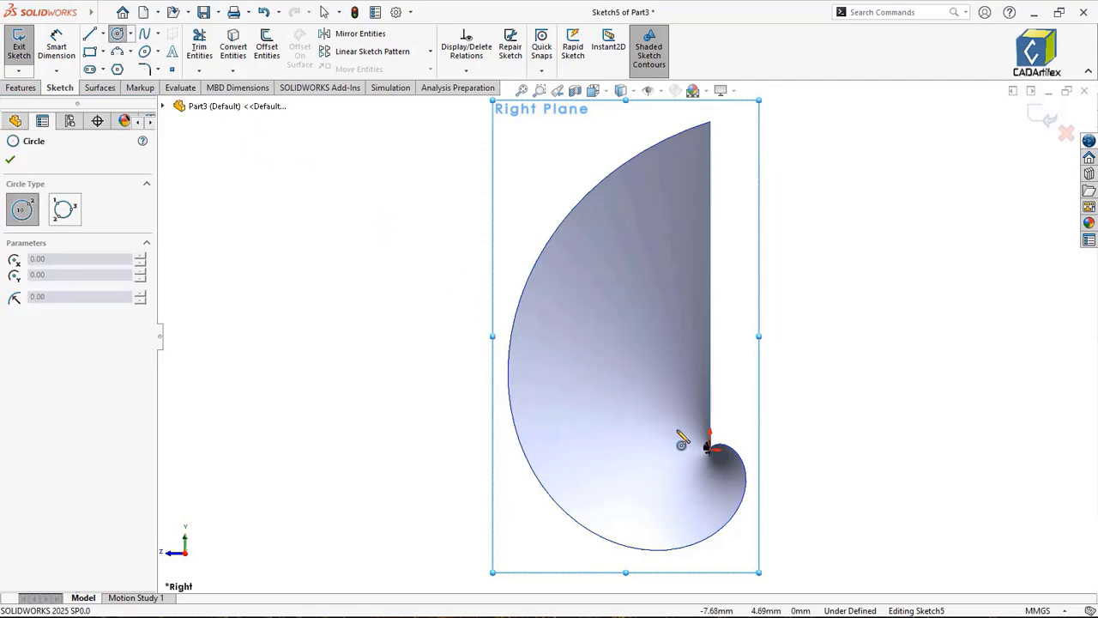
{"action": "left_click", "coordinate": [707, 446]}
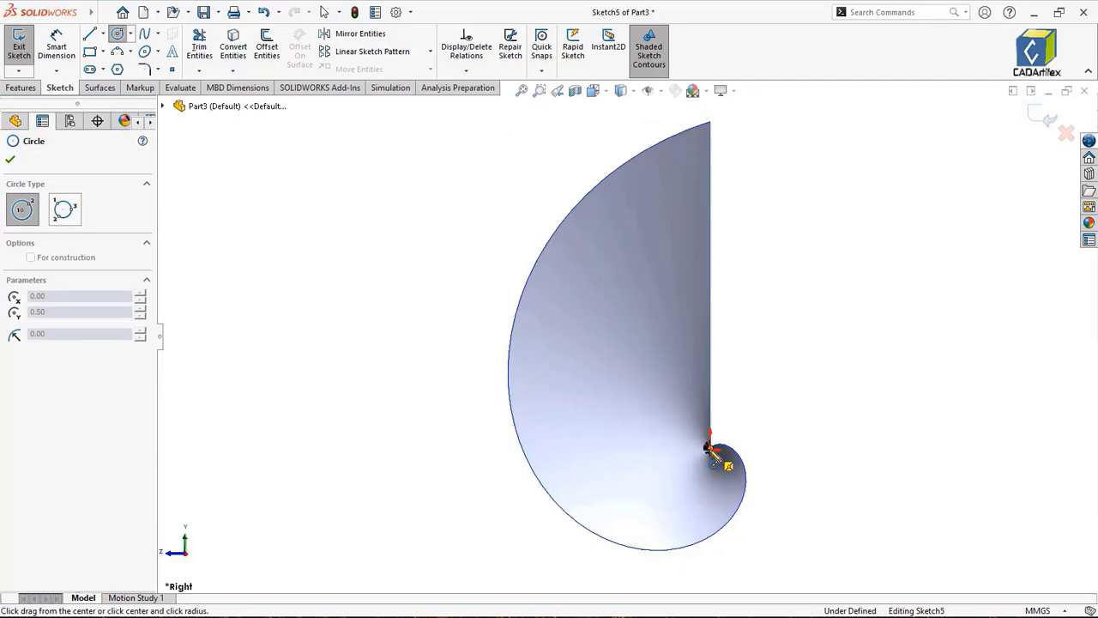
{"action": "left_click", "coordinate": [733, 458]}
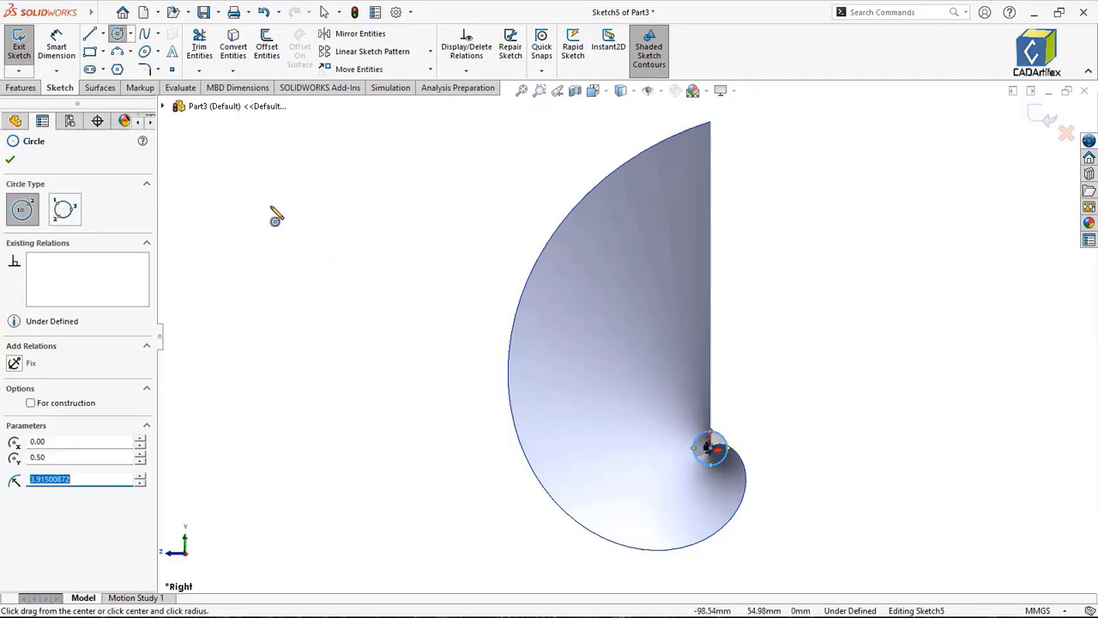
{"action": "key", "text": "Escape"}
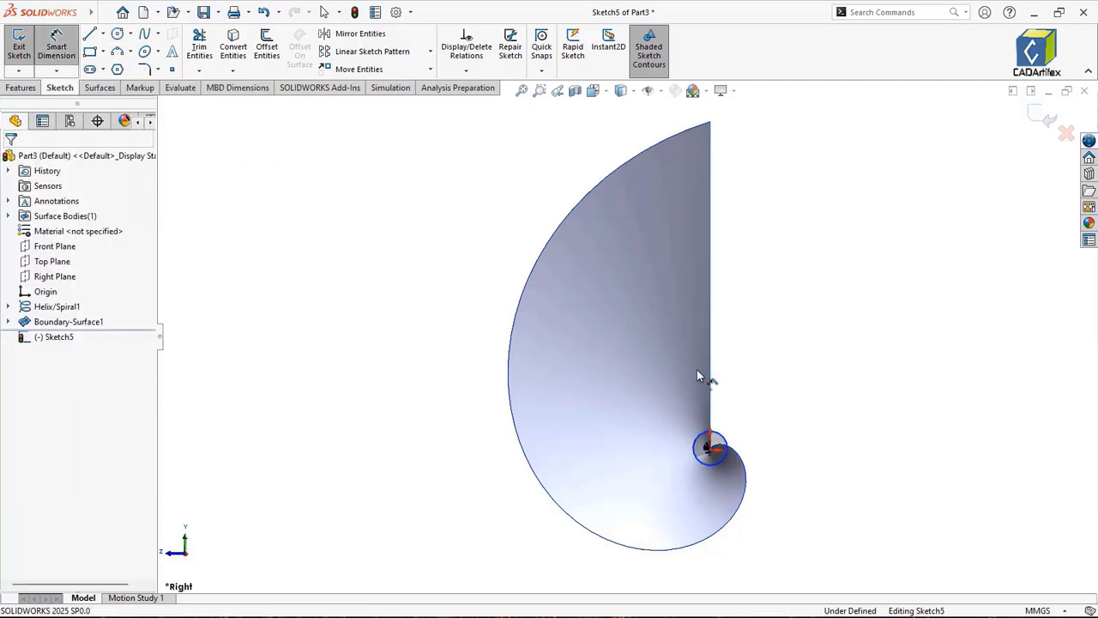
Step: Set the circle's diameter to 5 mm
{"action": "left_click", "coordinate": [723, 440]}
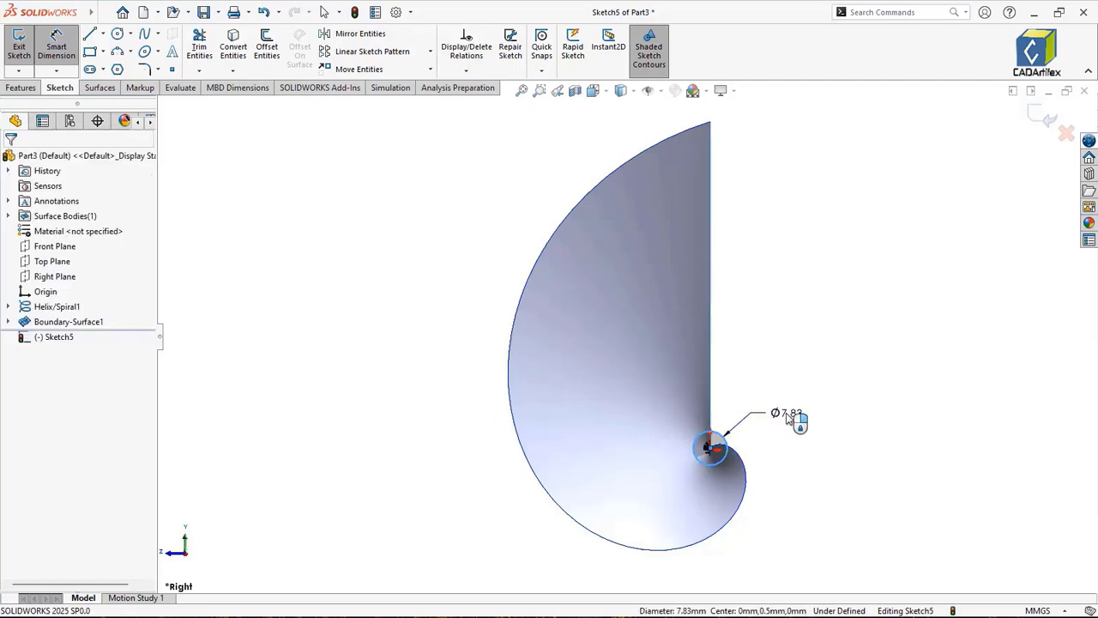
{"action": "left_click", "coordinate": [785, 413]}
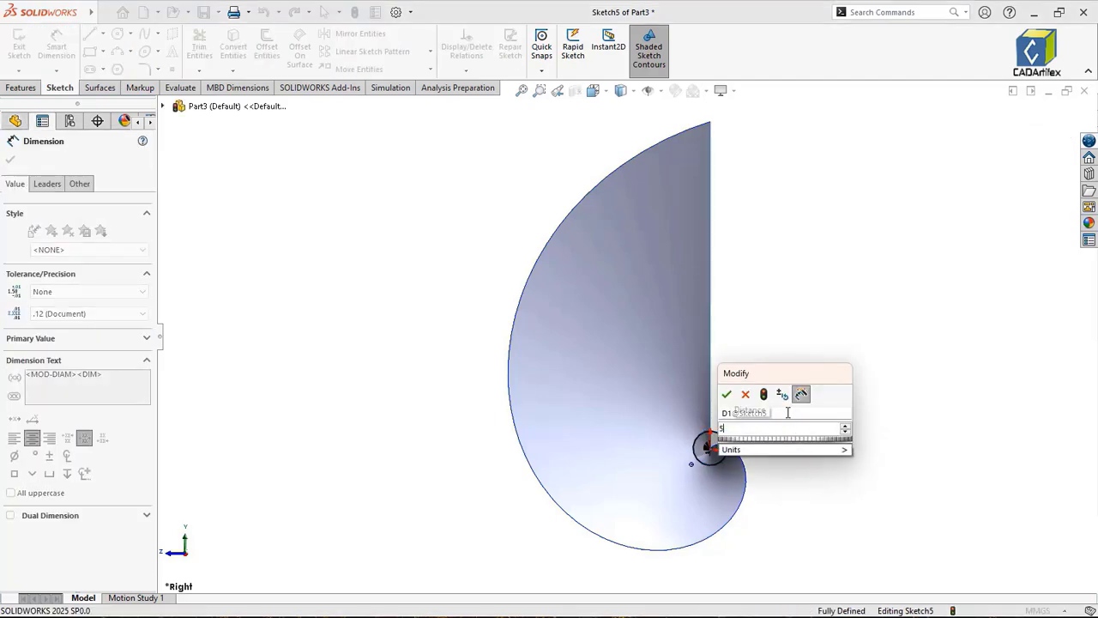
{"action": "key", "text": "Return"}
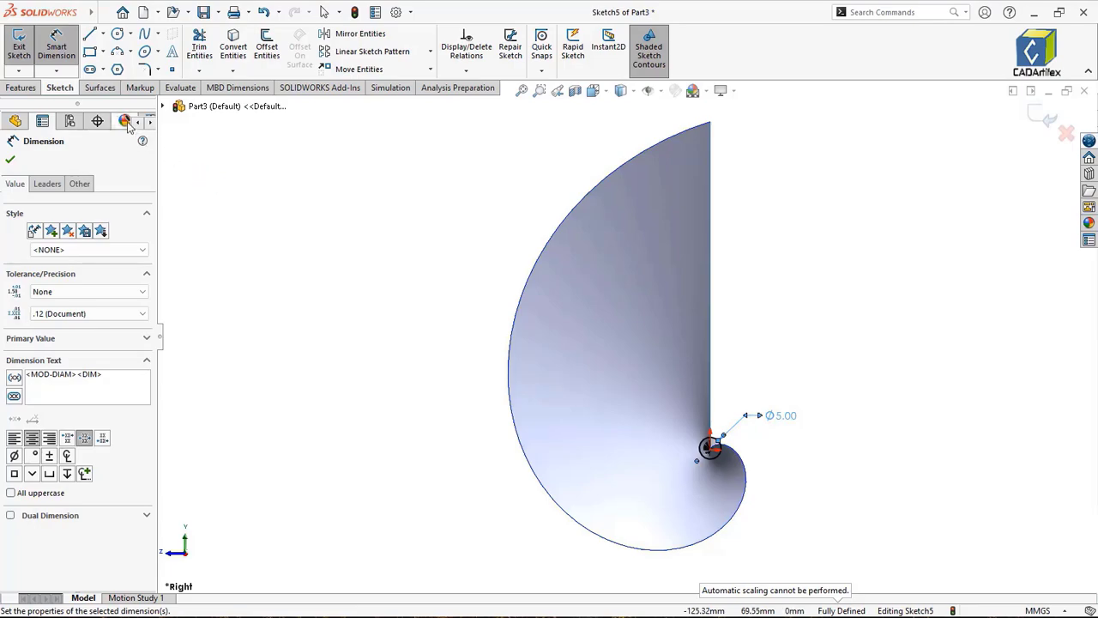
Step: Extrude the circle as a surface, Blind 50 mm in Direction 1 and 70 mm in Direction 2
{"action": "left_click", "coordinate": [98, 89]}
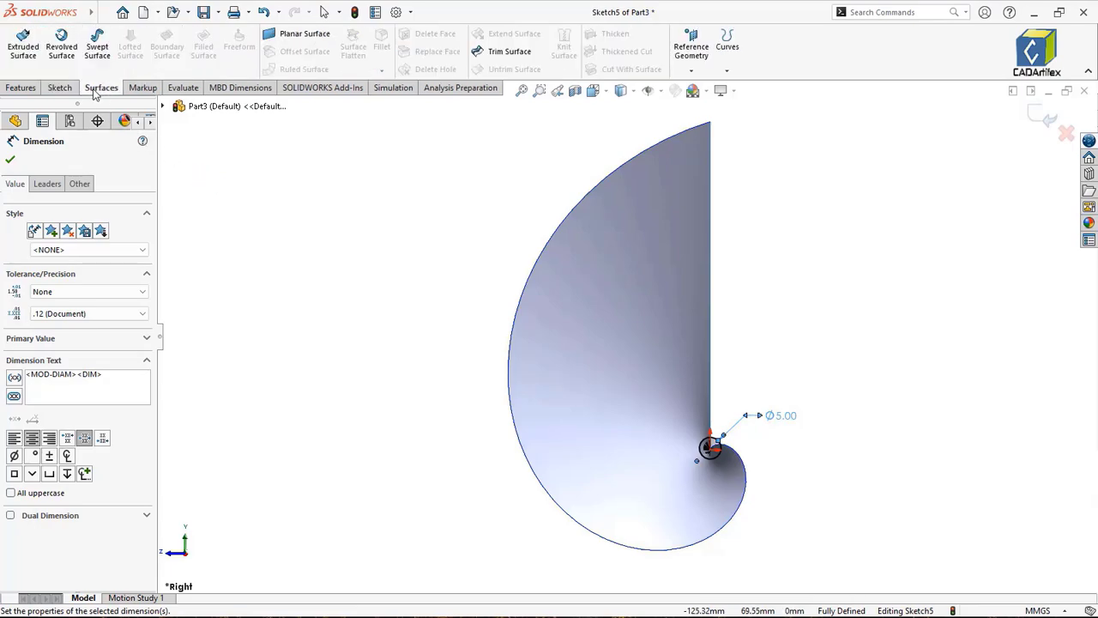
{"action": "left_click", "coordinate": [23, 47]}
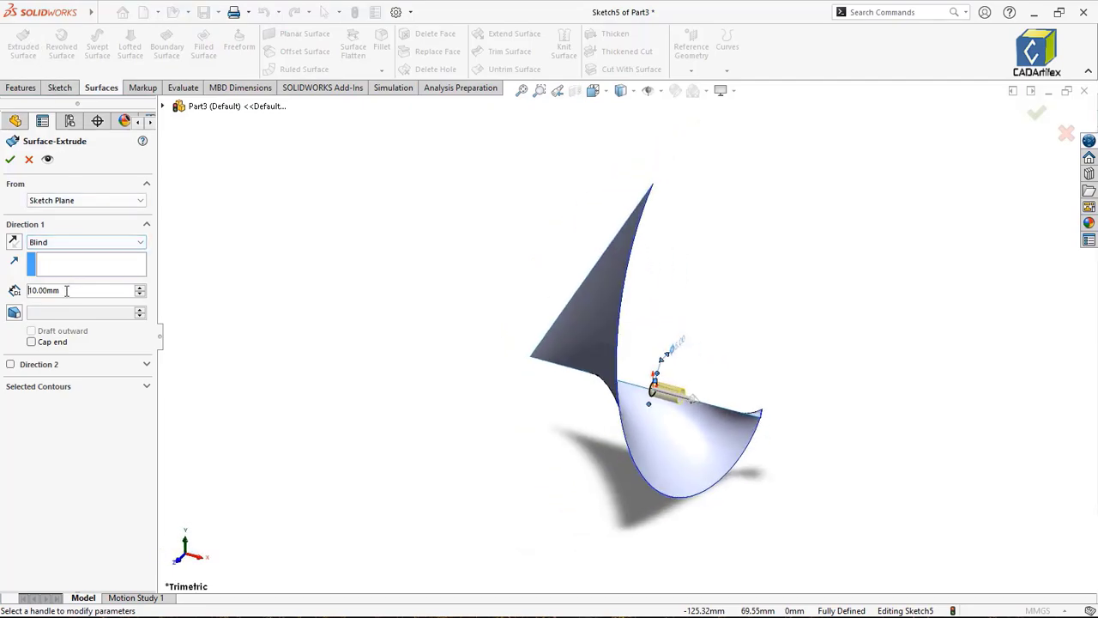
{"action": "type", "text": "50"}
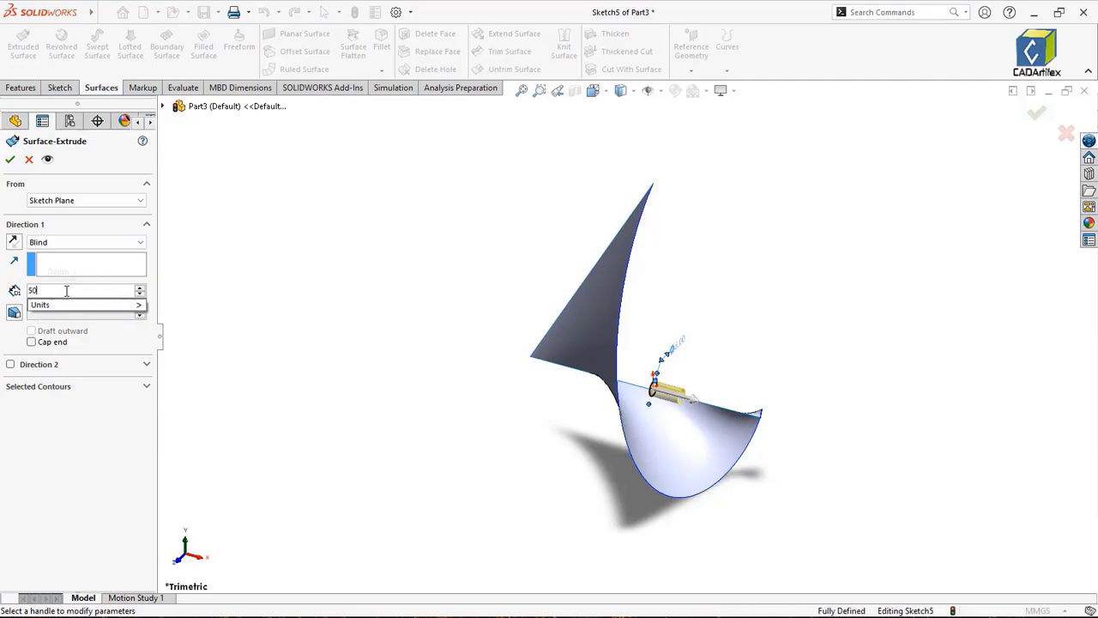
{"action": "key", "text": "Return"}
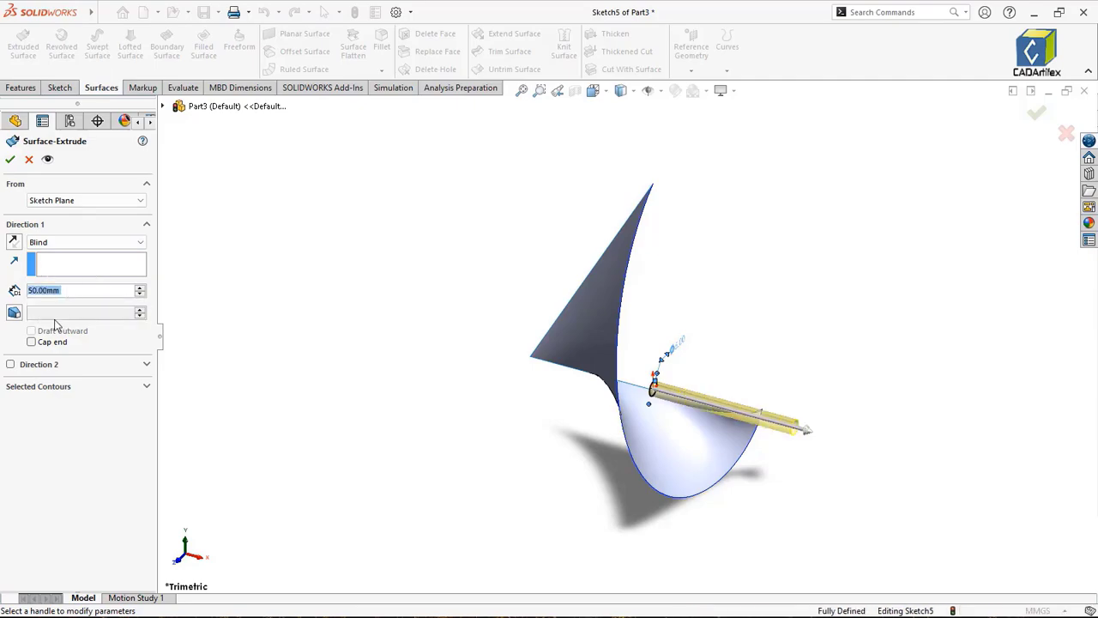
{"action": "left_click", "coordinate": [49, 367]}
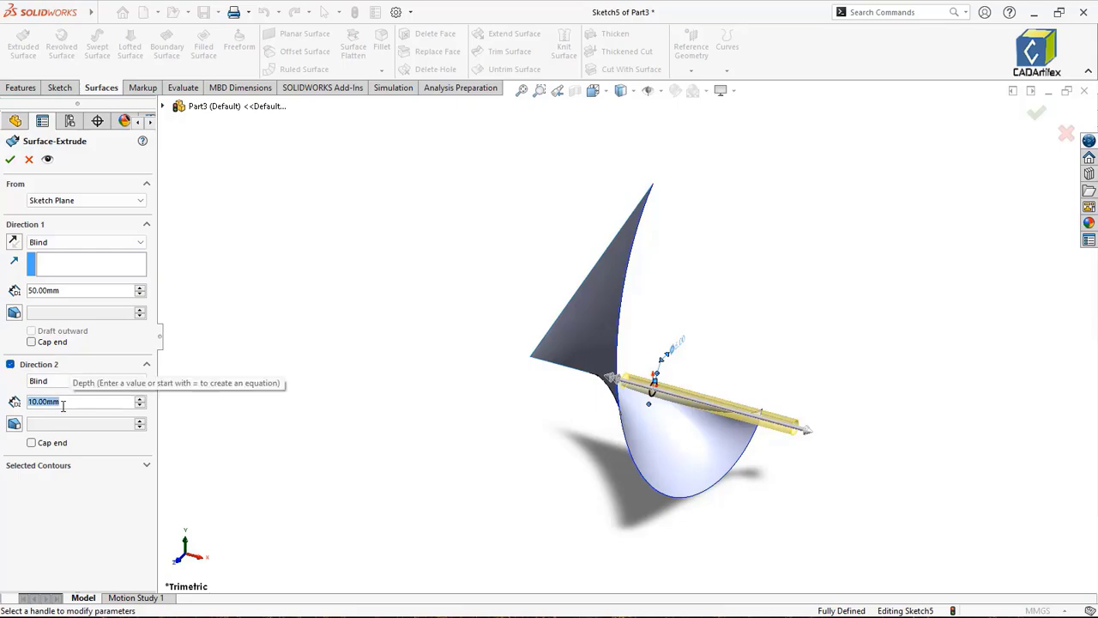
{"action": "type", "text": "70"}
{"action": "key", "text": "Return"}
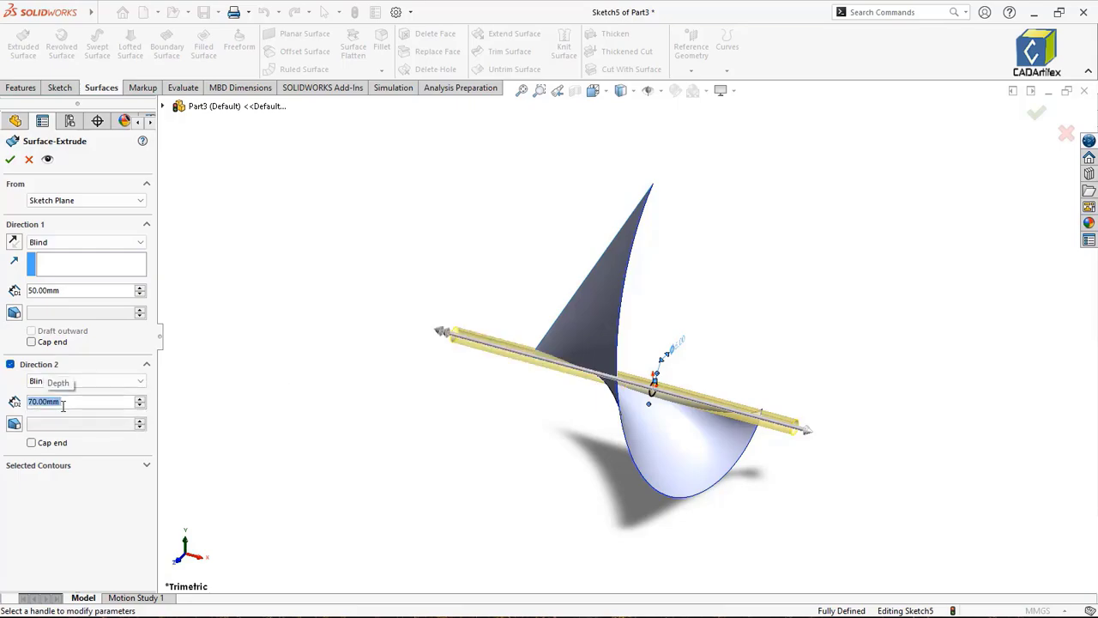
{"action": "left_click", "coordinate": [11, 161]}
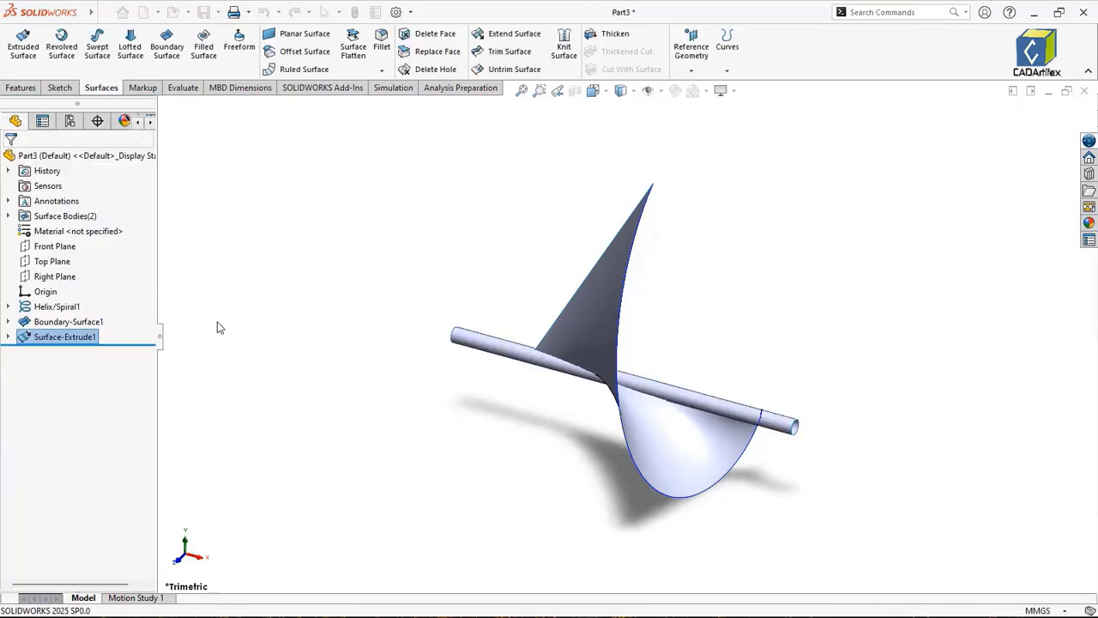
Step: Start a Standard Trim Surface operation with the extruded tube as the trim tool
{"action": "key", "text": "ctrl+7"}
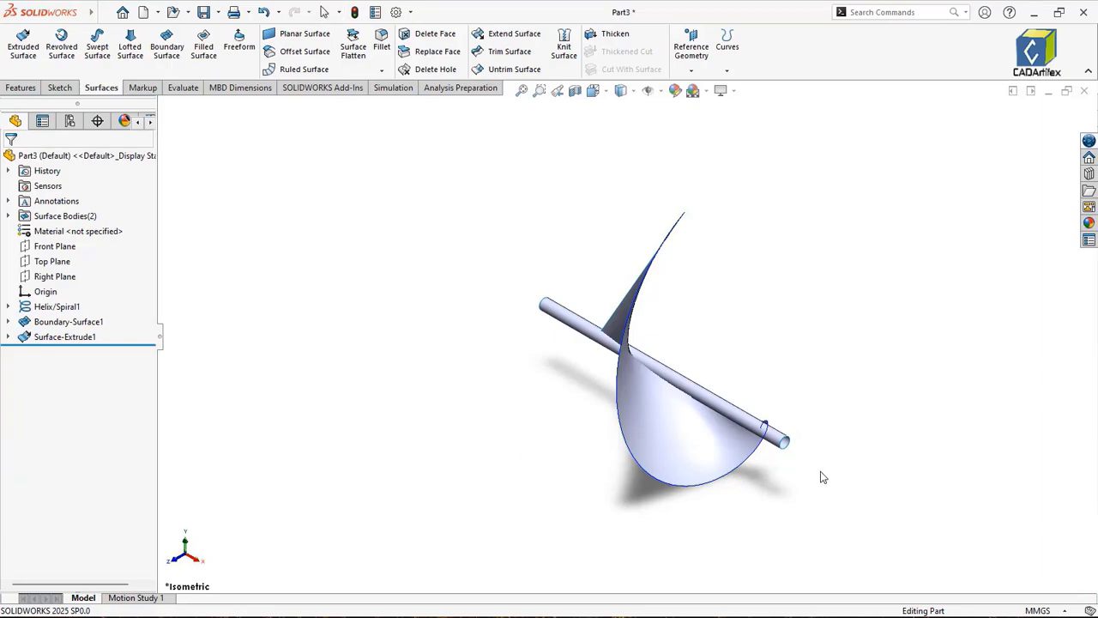
{"action": "middle_click_drag", "start_coordinate": [820, 477], "coordinate": [762, 398]}
{"action": "scroll", "coordinate": [748, 393], "scroll_direction": "down", "scroll_amount": 8}
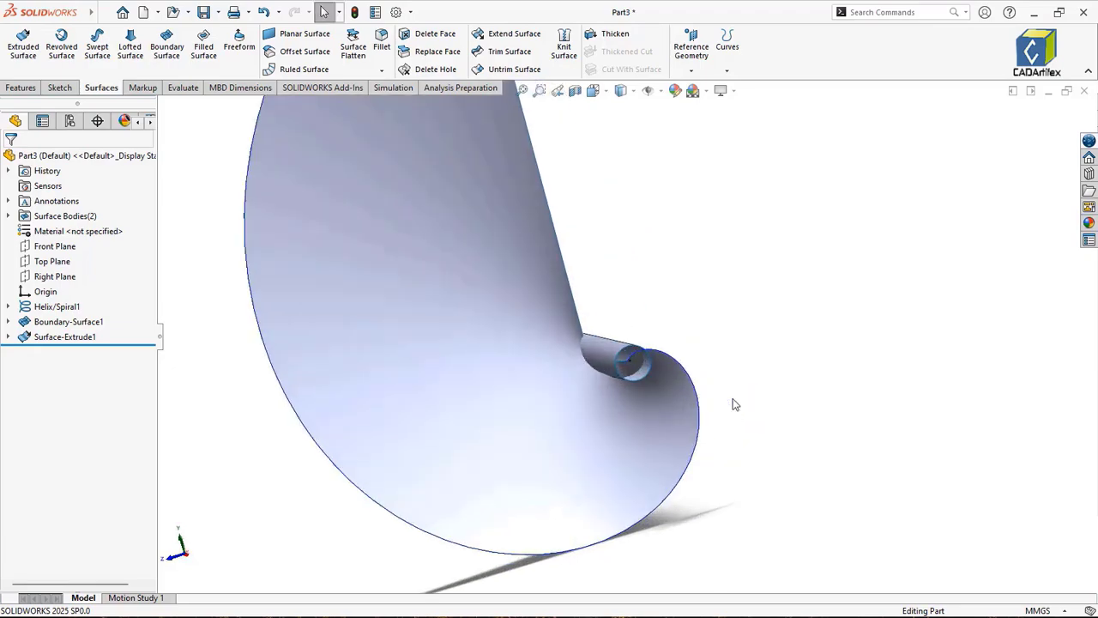
{"action": "scroll", "coordinate": [727, 379], "scroll_direction": "up", "scroll_amount": 3}
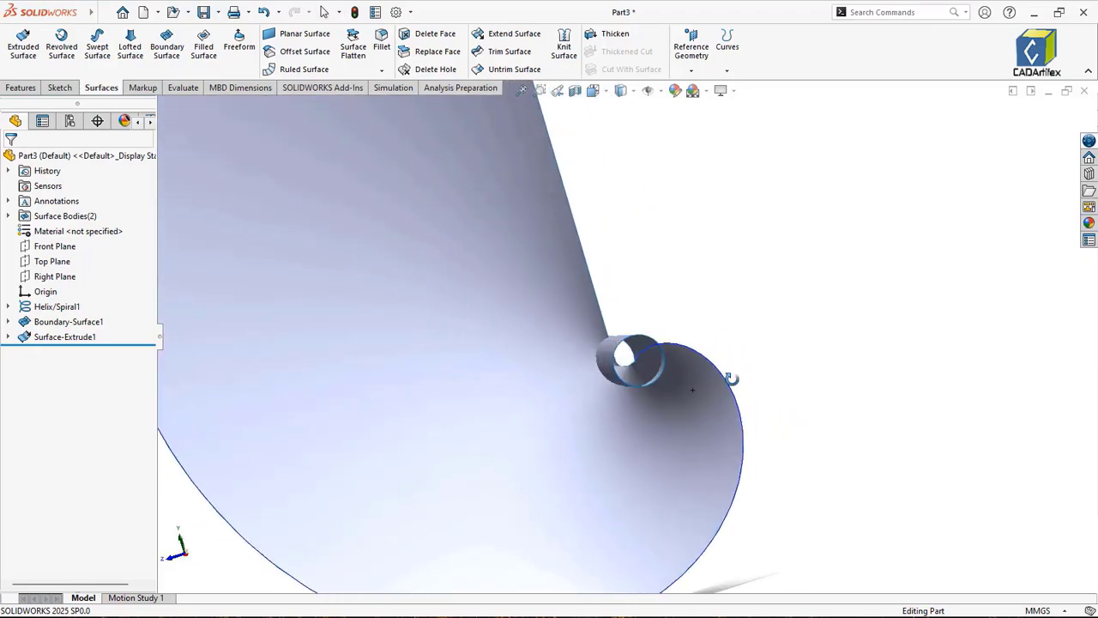
{"action": "scroll", "coordinate": [734, 374], "scroll_direction": "up", "scroll_amount": 5}
{"action": "scroll", "coordinate": [741, 370], "scroll_direction": "up", "scroll_amount": 1}
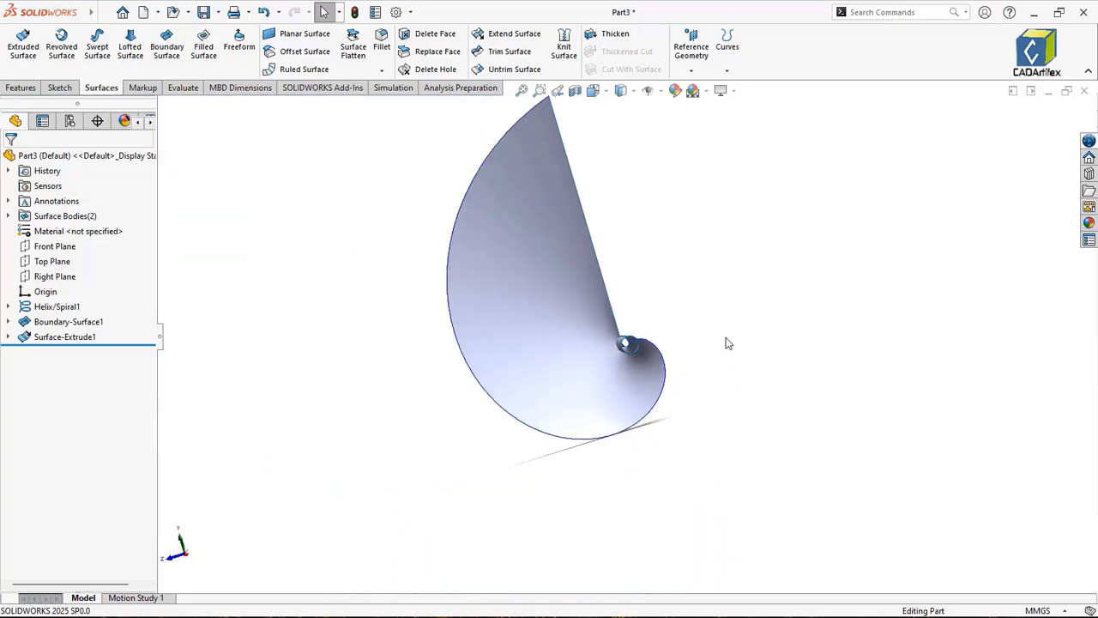
{"action": "left_click", "coordinate": [502, 57]}
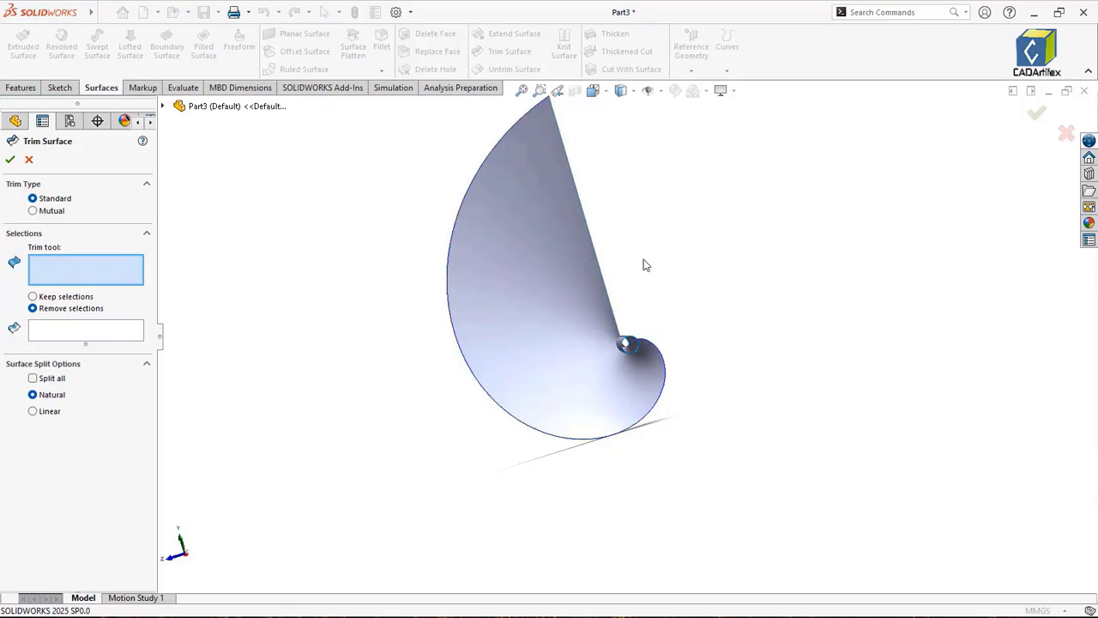
{"action": "scroll", "coordinate": [645, 331], "scroll_direction": "down", "scroll_amount": 5}
{"action": "middle_click_drag", "start_coordinate": [627, 338], "coordinate": [621, 405]}
{"action": "left_click", "coordinate": [621, 405]}
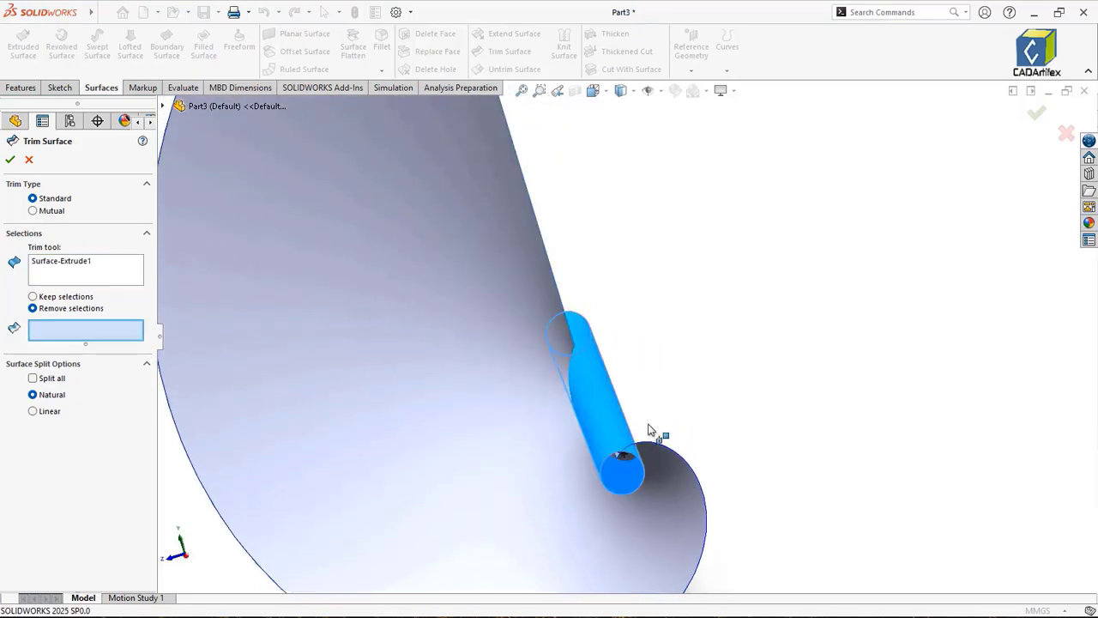
Step: Select the blade portion inside the tube as the piece to remove and complete the surface trim
{"action": "scroll", "coordinate": [670, 435], "scroll_direction": "down", "scroll_amount": 1}
{"action": "mouse_move", "coordinate": [670, 435]}
{"action": "middle_mouse_down"}
{"action": "mouse_move", "coordinate": [664, 417]}
{"action": "mouse_move", "coordinate": [663, 444]}
{"action": "middle_mouse_up"}
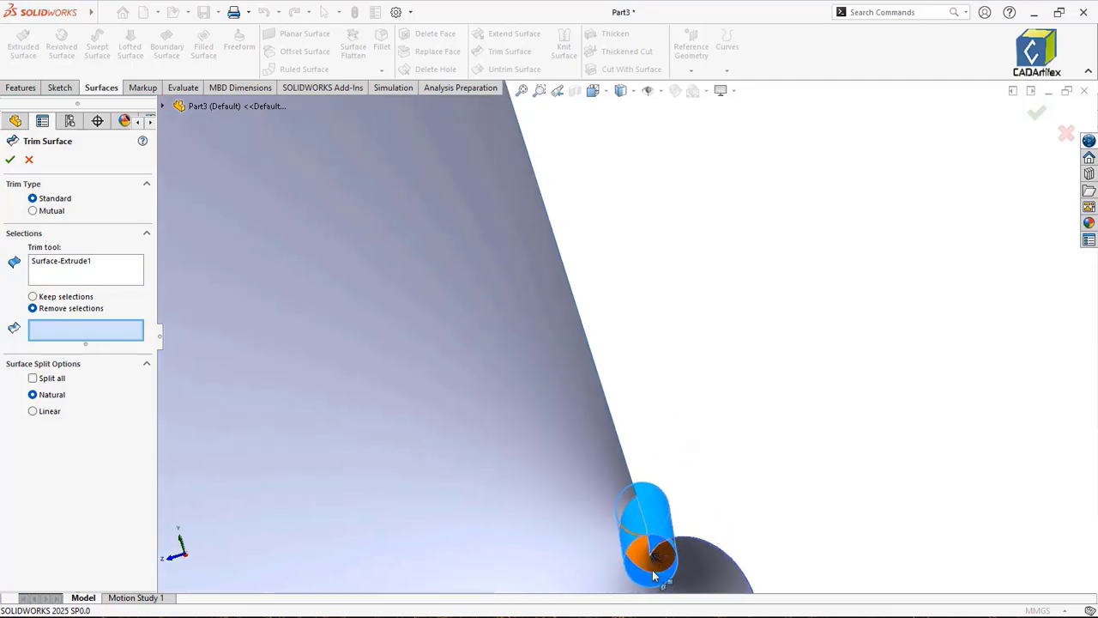
{"action": "scroll", "coordinate": [649, 551], "scroll_direction": "down", "scroll_amount": 3}
{"action": "scroll", "coordinate": [648, 547], "scroll_direction": "down", "scroll_amount": 1}
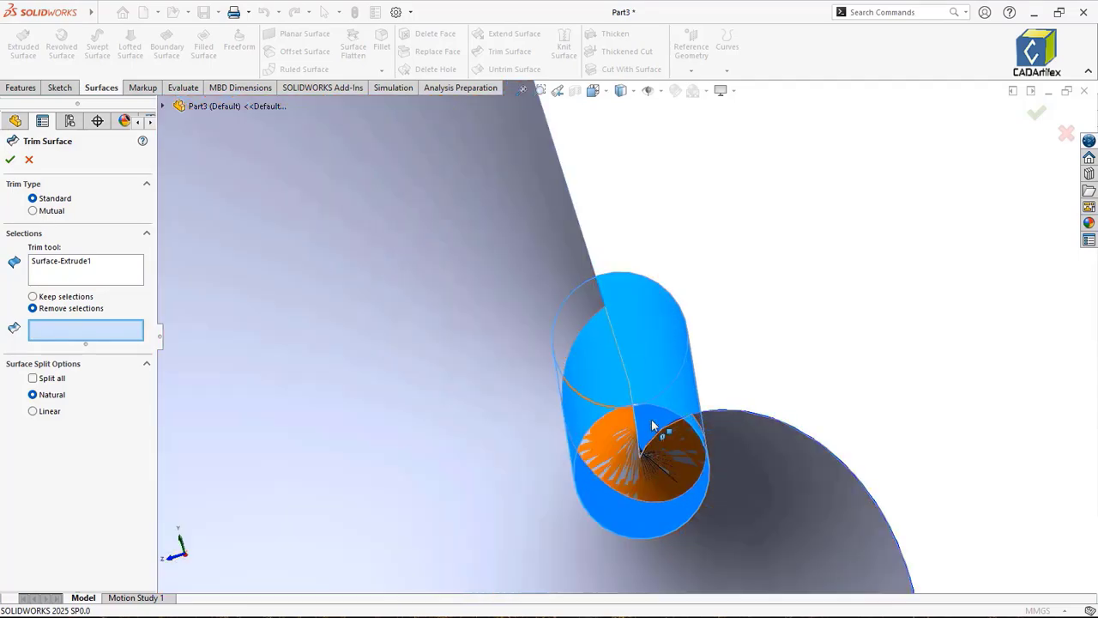
{"action": "middle_click_drag", "start_coordinate": [657, 458], "coordinate": [650, 442]}
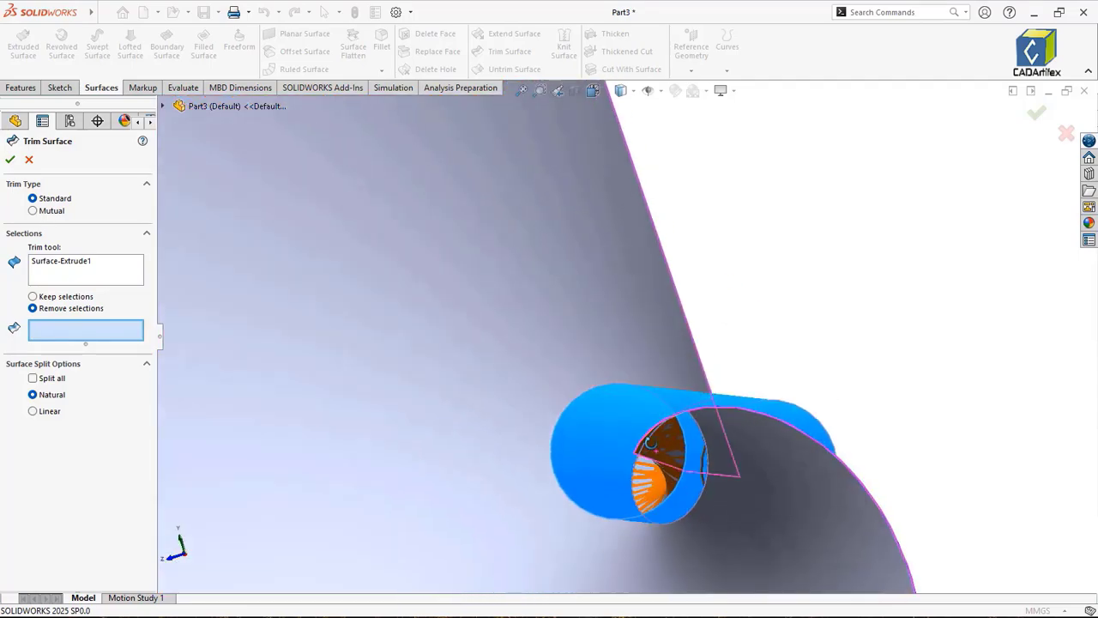
{"action": "left_click", "coordinate": [653, 442]}
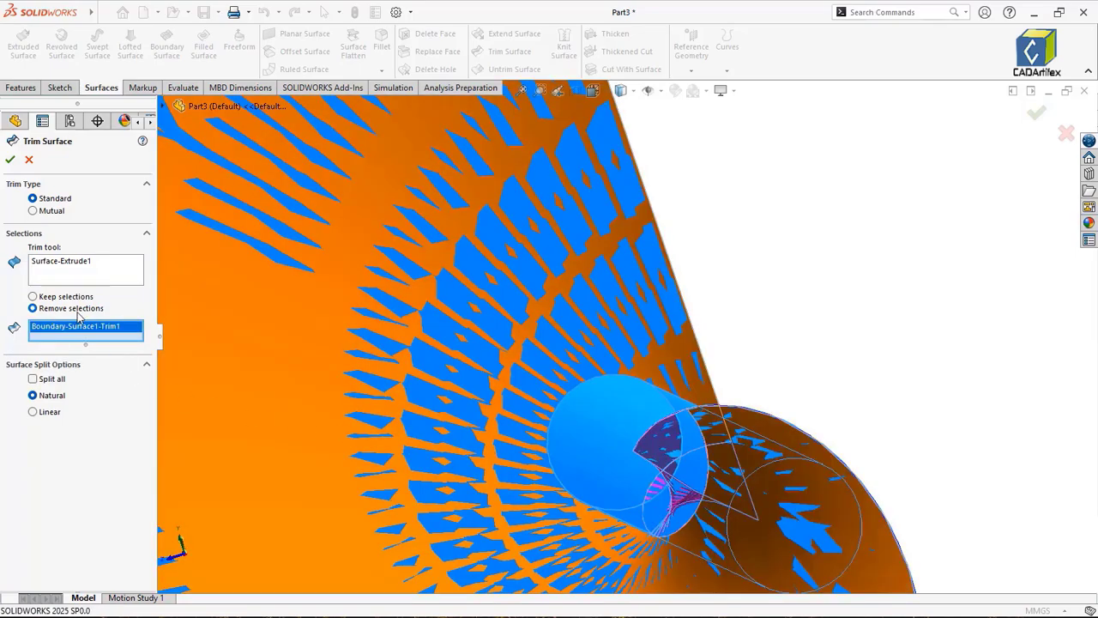
{"action": "left_click", "coordinate": [11, 160]}
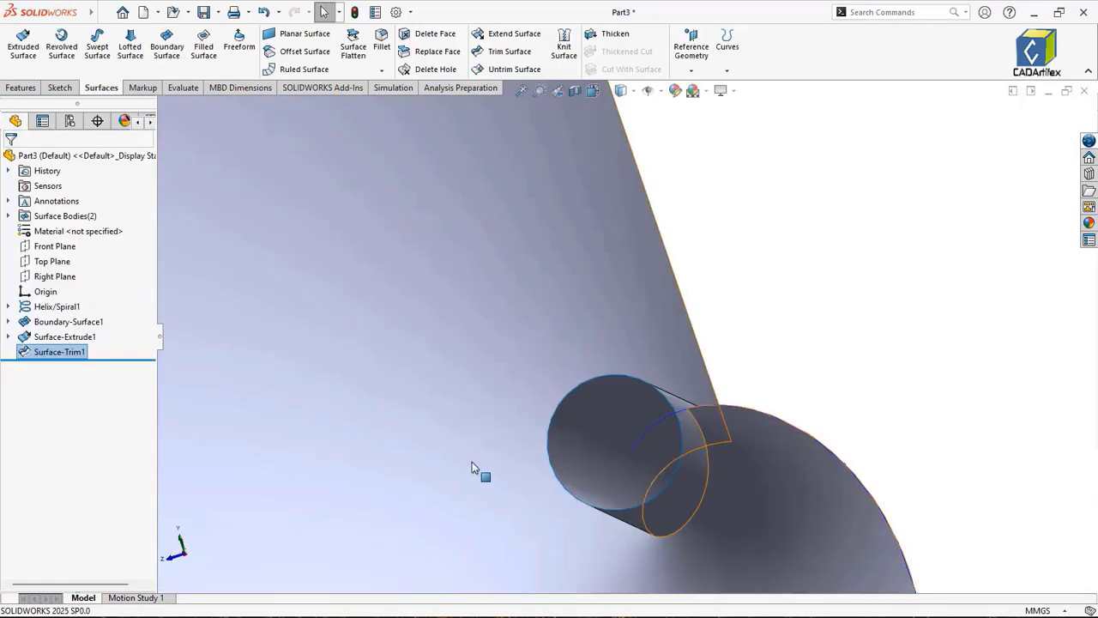
Step: Thicken the trimmed blade surface by 0.5 mm on both sides
{"action": "middle_click_drag", "start_coordinate": [472, 467], "coordinate": [588, 437]}
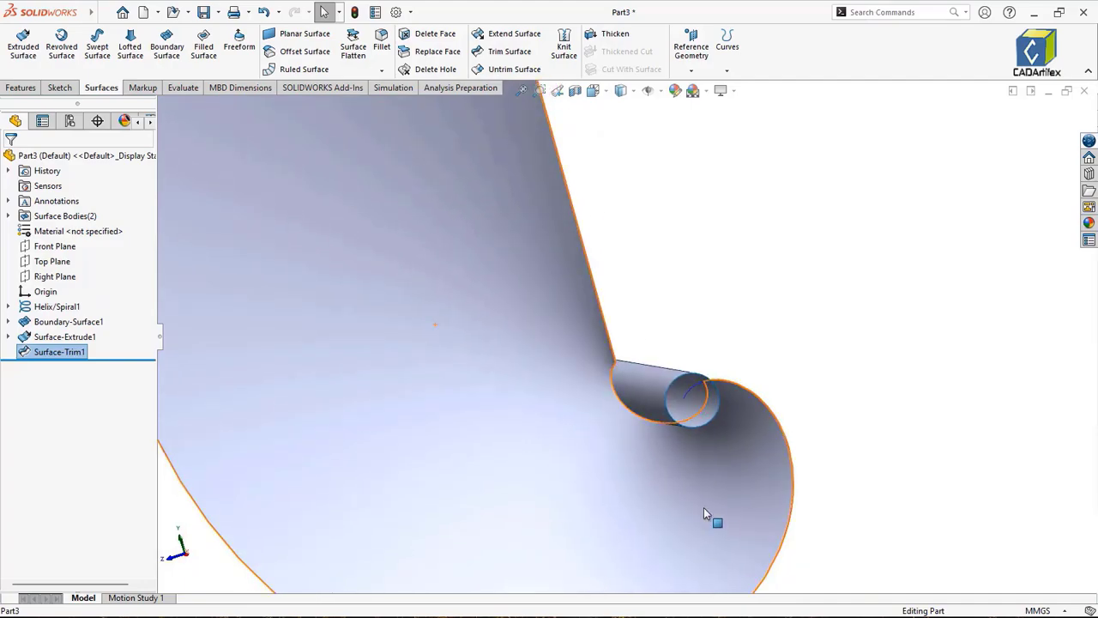
{"action": "key", "text": "ctrl+7"}
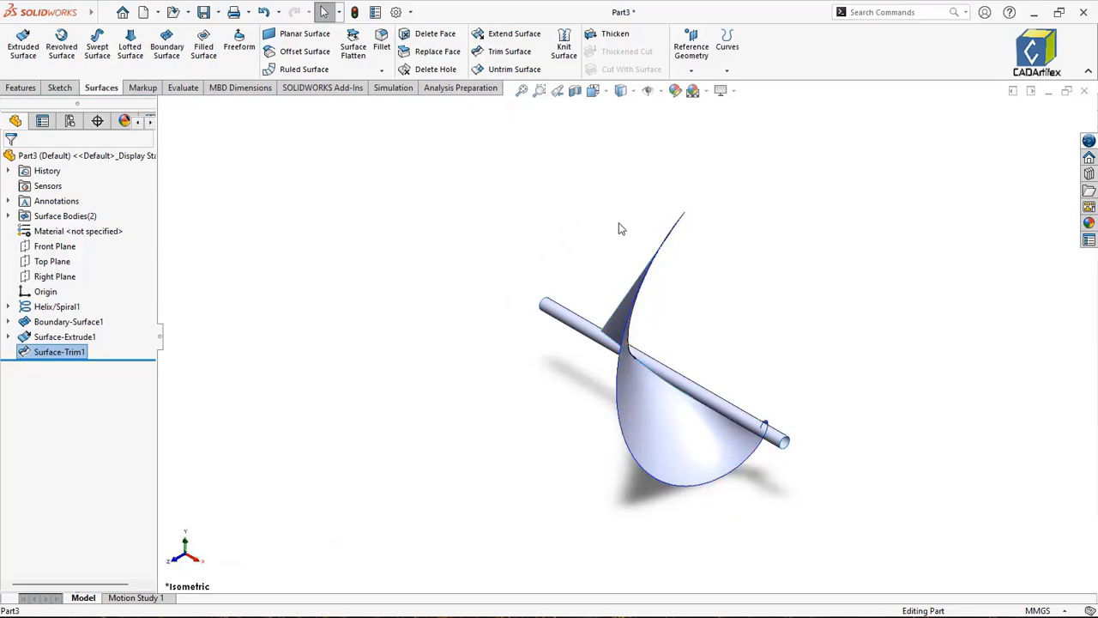
{"action": "left_click", "coordinate": [606, 36]}
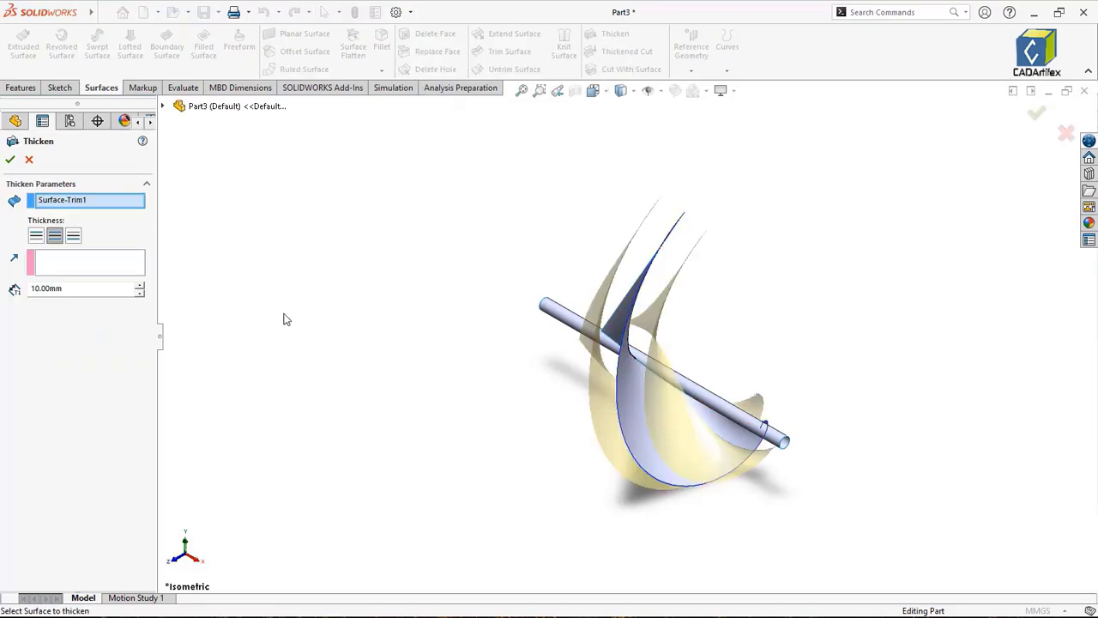
{"action": "left_click", "coordinate": [54, 235]}
{"action": "double_click", "coordinate": [68, 289]}
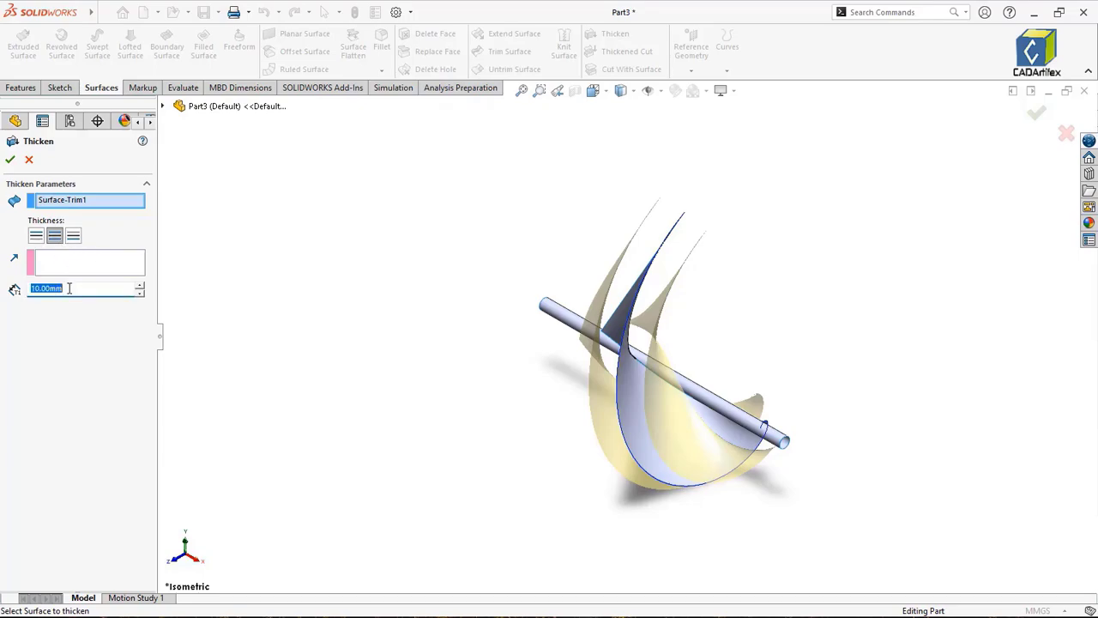
{"action": "type", "text": "0.5"}
{"action": "key", "text": "Return"}
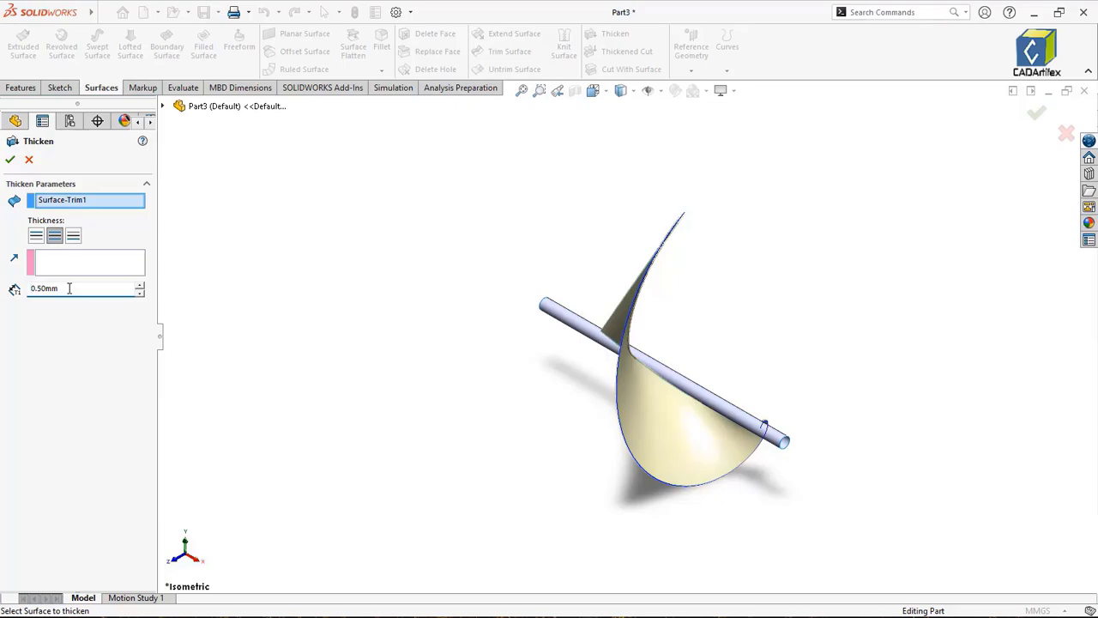
{"action": "left_click", "coordinate": [9, 161]}
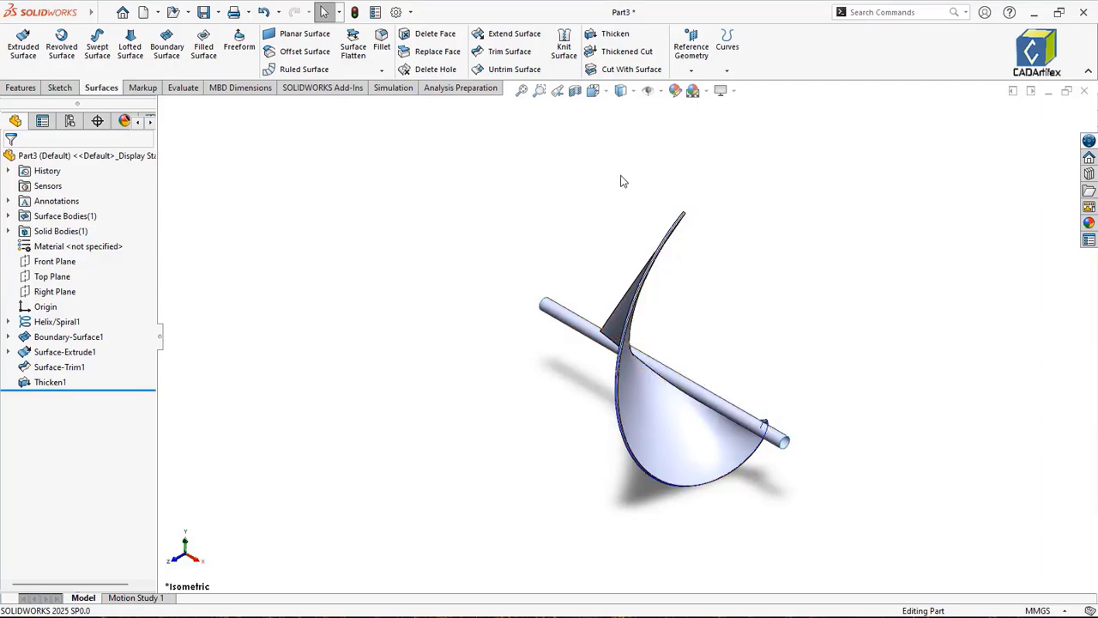
Step: Thicken the extruded tube surface by 0.5 mm on both sides, merging the result with the blade
{"action": "left_click", "coordinate": [609, 35]}
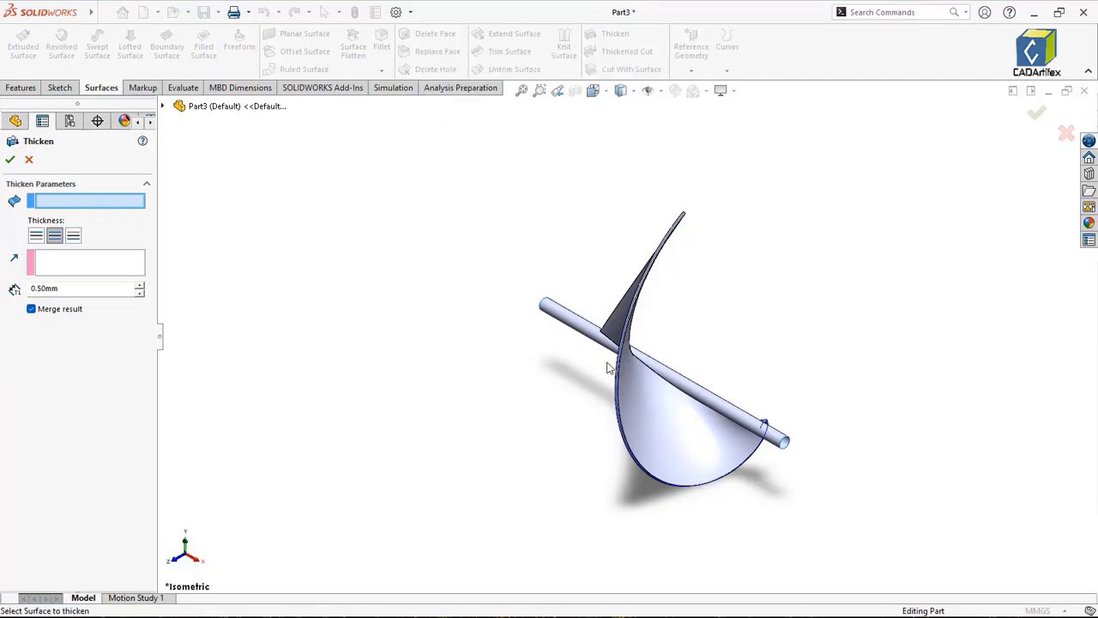
{"action": "left_click", "coordinate": [682, 383]}
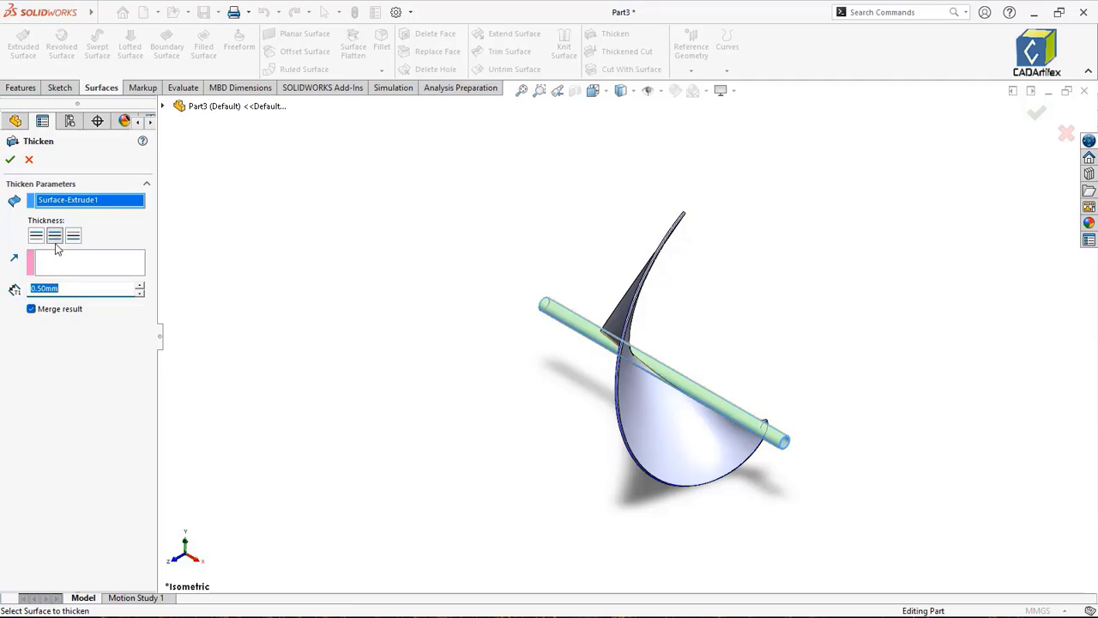
{"action": "left_click", "coordinate": [9, 160]}
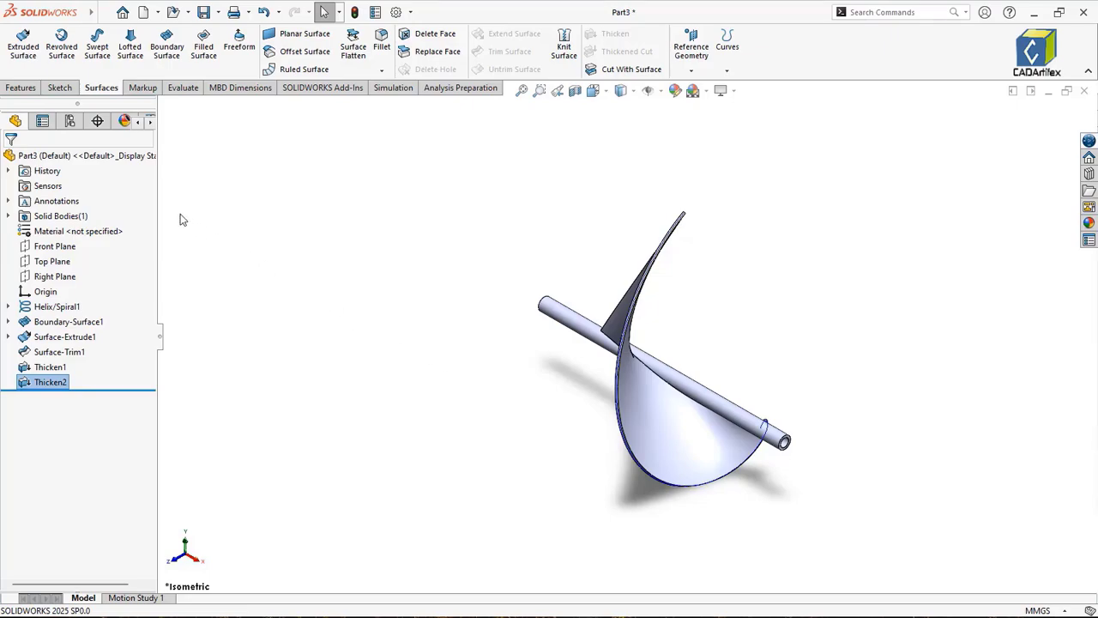
{"action": "left_click", "coordinate": [21, 88]}
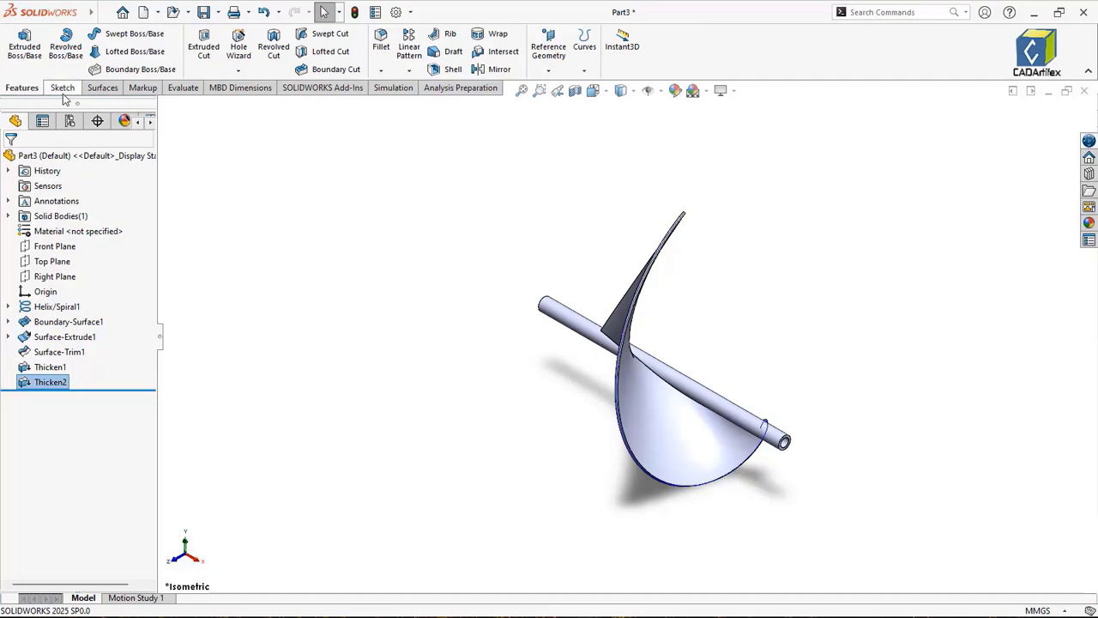
{"action": "left_click", "coordinate": [99, 89]}
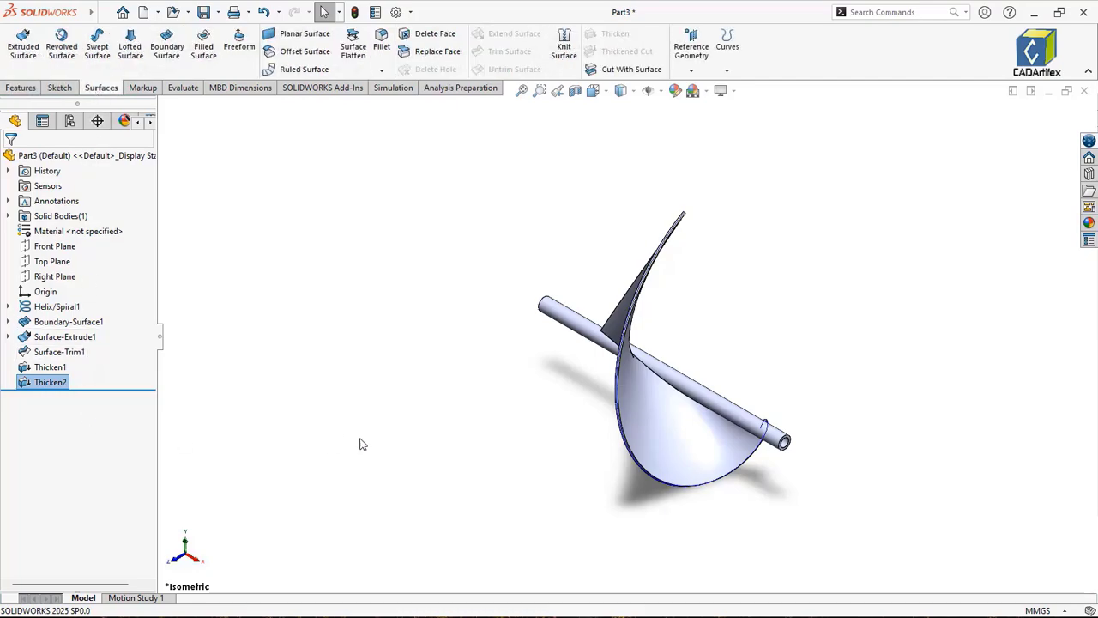
{"action": "left_click", "coordinate": [572, 468]}
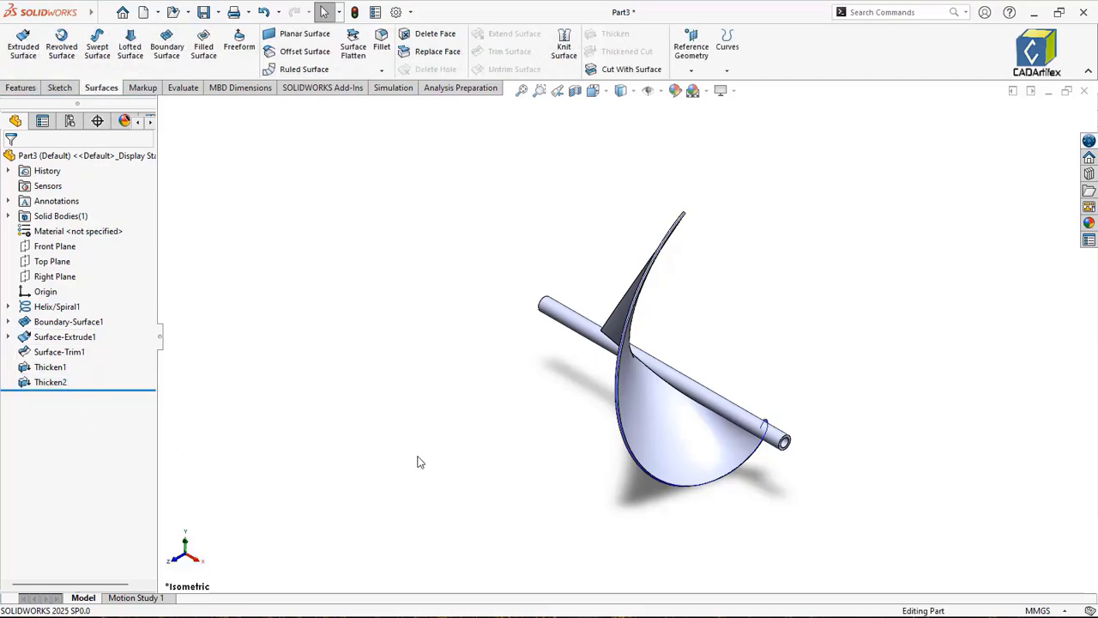
Step: Hide the helix curve Helix/Spiral1
{"action": "middle_click_drag", "start_coordinate": [577, 445], "coordinate": [581, 412]}
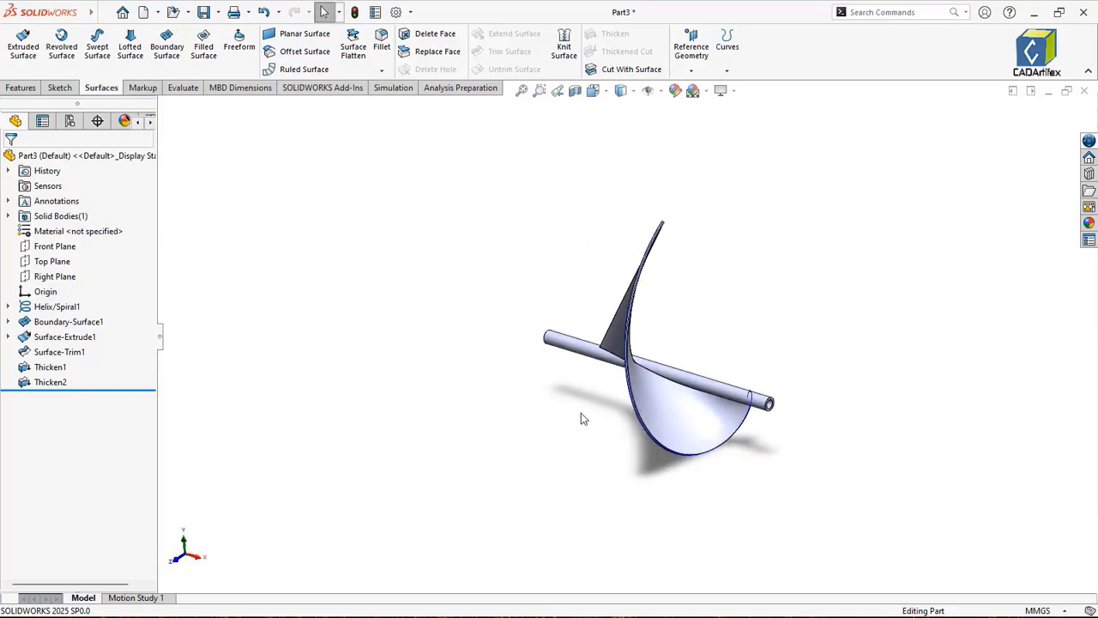
{"action": "right_click", "coordinate": [72, 301]}
{"action": "left_click", "coordinate": [88, 283]}
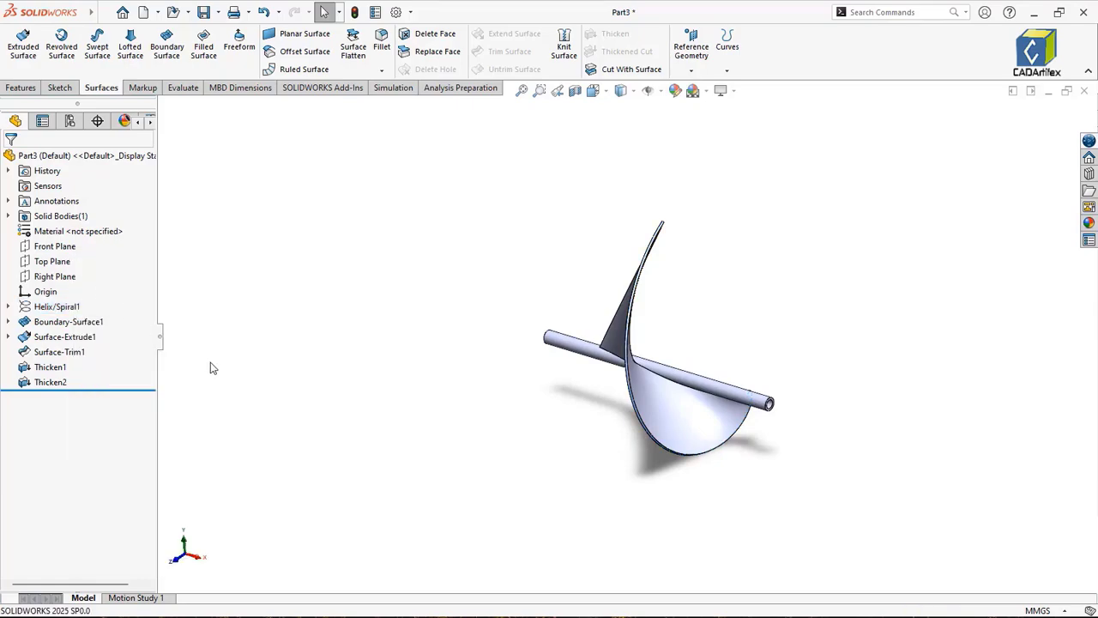
Step: Round the short corner edge at the blade's outer tip with a 10 mm symmetric constant-size fillet
{"action": "mouse_move", "coordinate": [568, 425]}
{"action": "middle_mouse_down"}
{"action": "mouse_move", "coordinate": [522, 414]}
{"action": "mouse_move", "coordinate": [478, 424]}
{"action": "mouse_move", "coordinate": [554, 407]}
{"action": "mouse_move", "coordinate": [575, 419]}
{"action": "middle_mouse_up"}
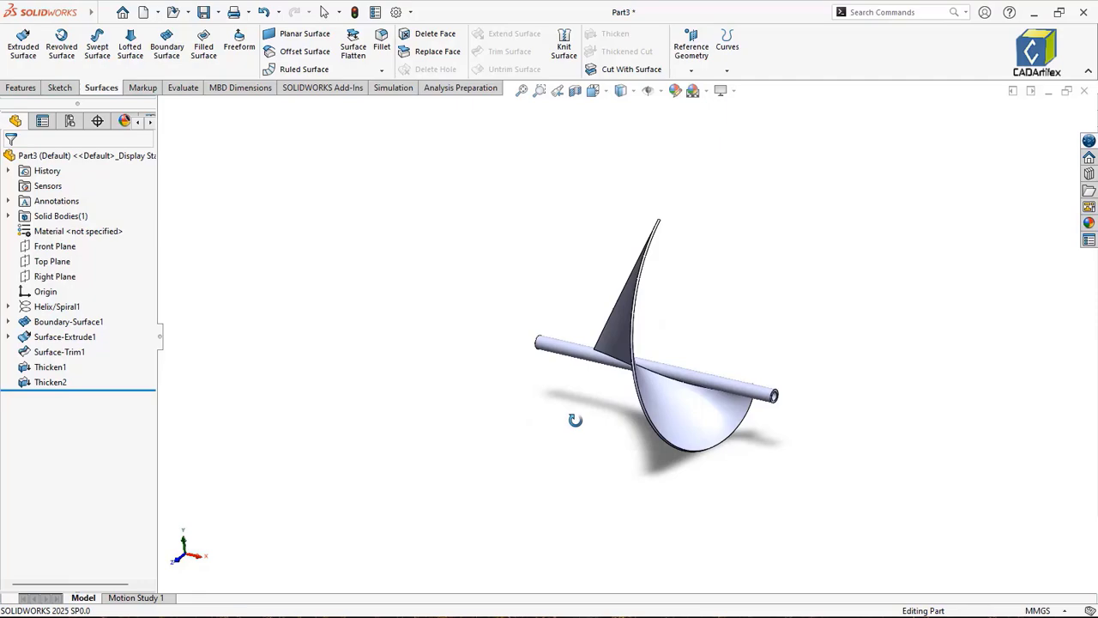
{"action": "key", "text": "ctrl+7"}
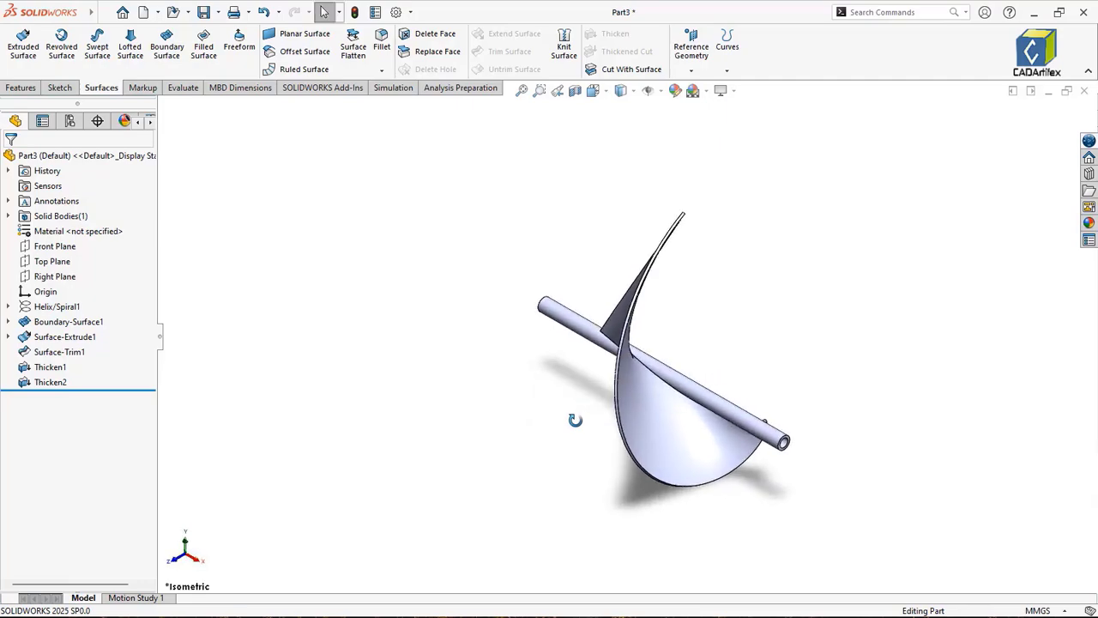
{"action": "left_click", "coordinate": [383, 62]}
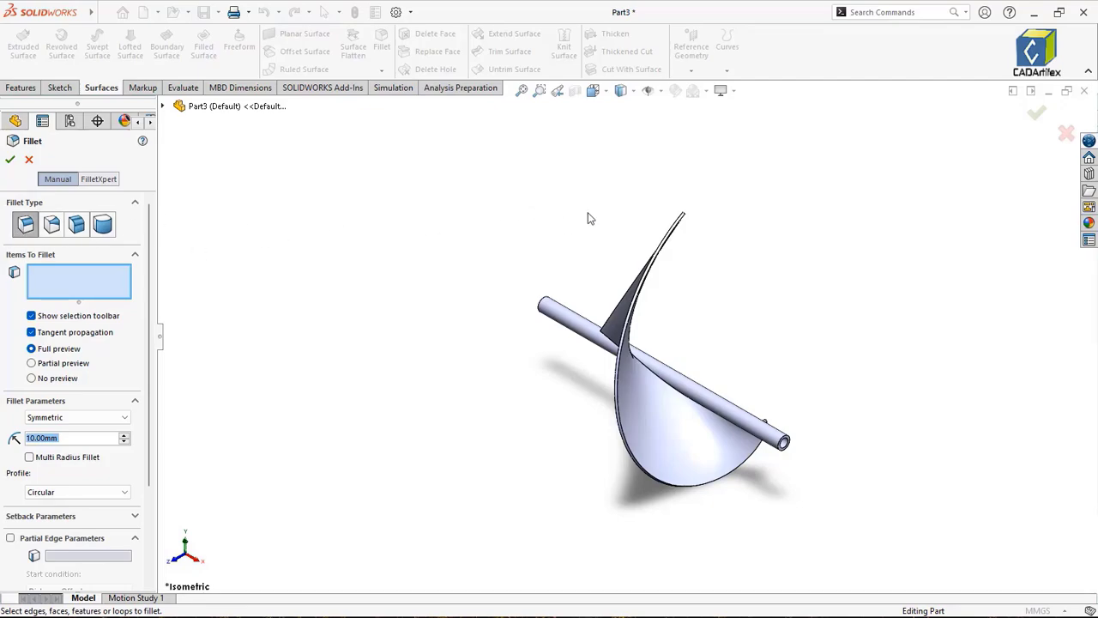
{"action": "middle_click_drag", "start_coordinate": [589, 218], "coordinate": [627, 289]}
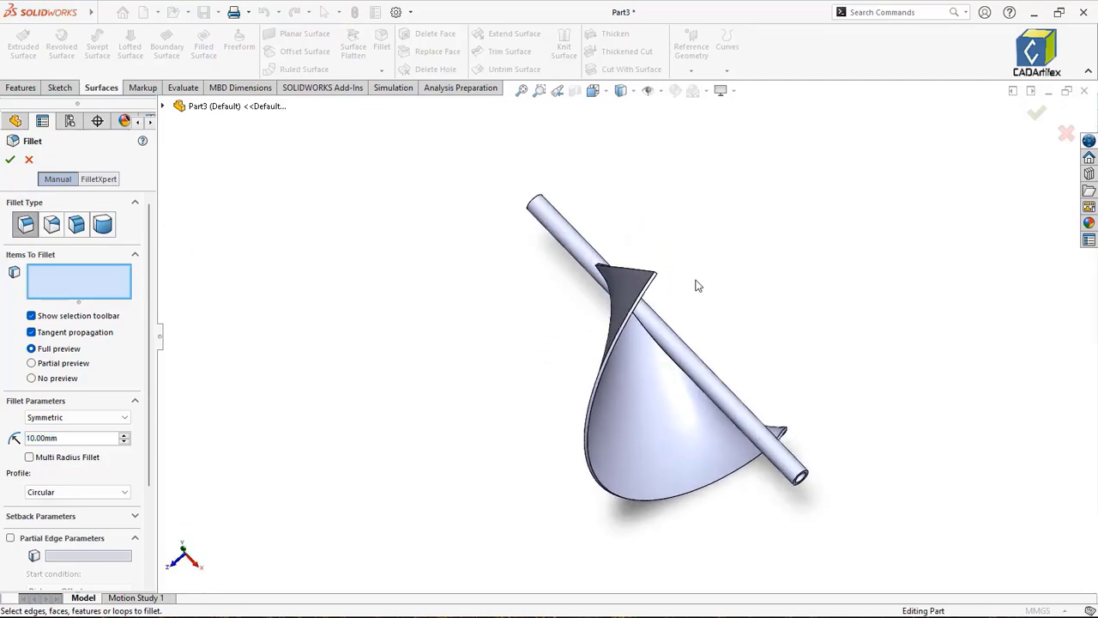
{"action": "scroll", "coordinate": [697, 286], "scroll_direction": "down", "scroll_amount": 5}
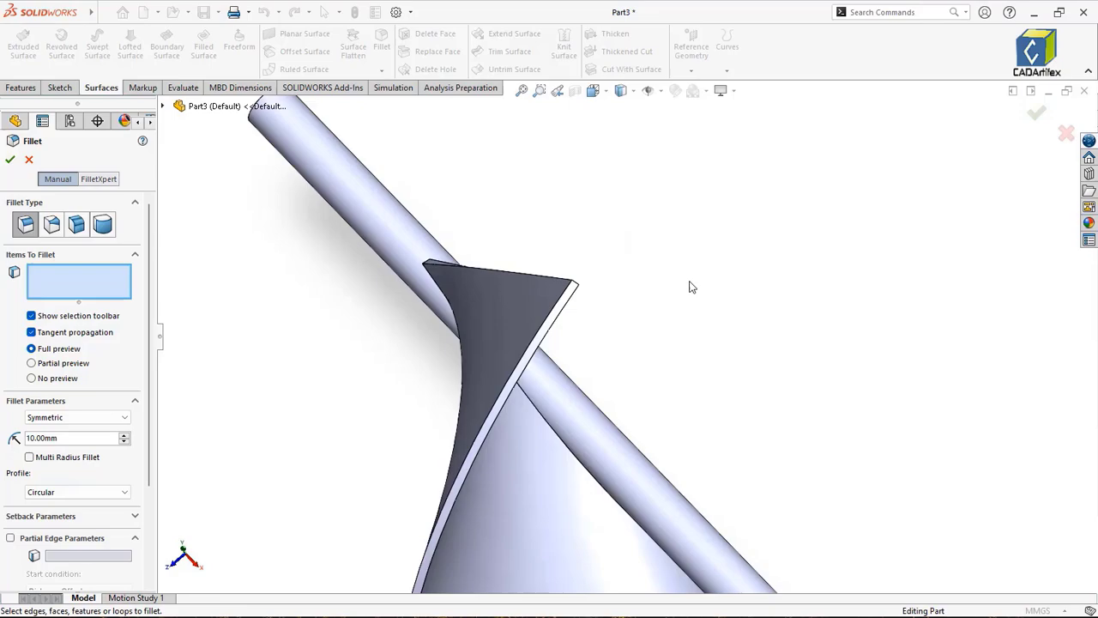
{"action": "left_click", "coordinate": [575, 285]}
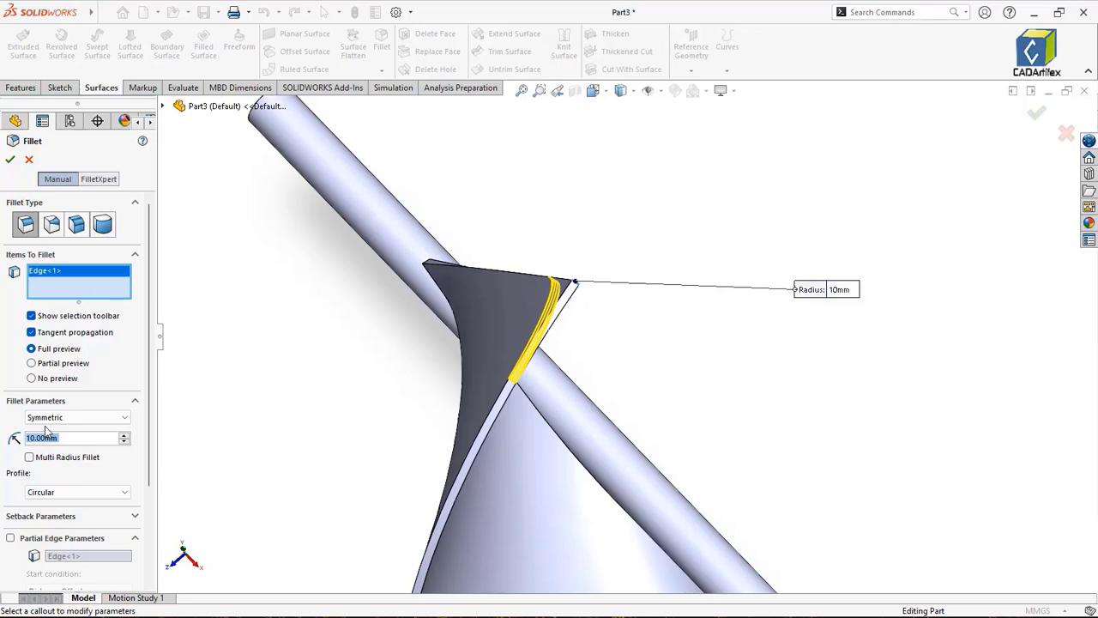
{"action": "left_click", "coordinate": [10, 161]}
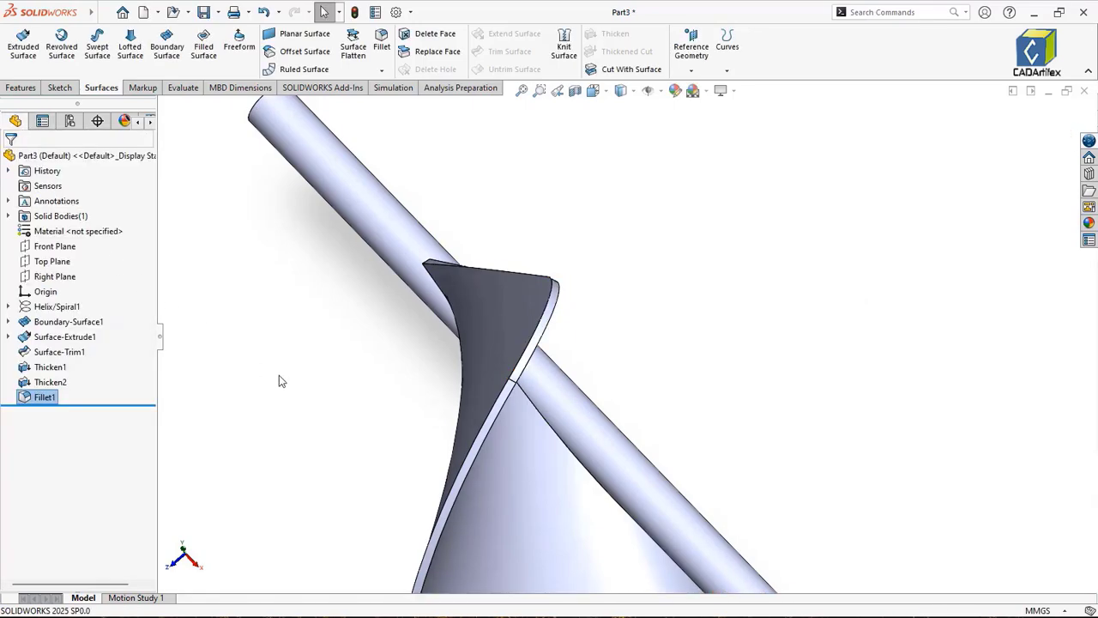
Step: Start a constant-size fillet on the blade-shaft joint, selecting the short edge at the blade's narrow end and both long junction edges
{"action": "key", "text": "f"}
{"action": "middle_click_drag", "start_coordinate": [506, 499], "coordinate": [476, 402]}
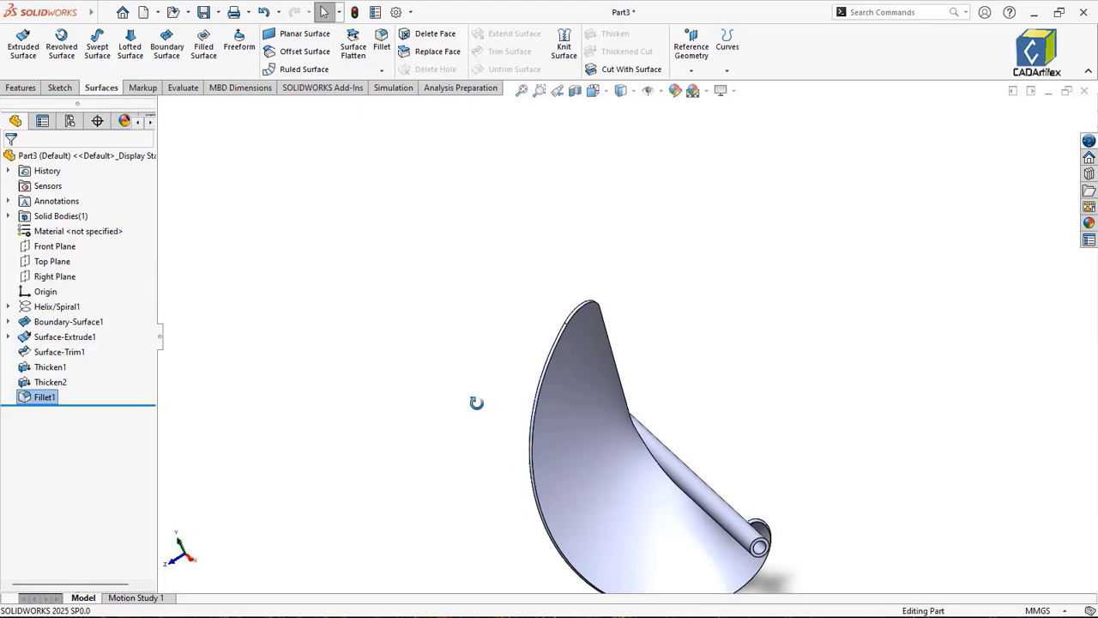
{"action": "key", "text": "ctrl+7"}
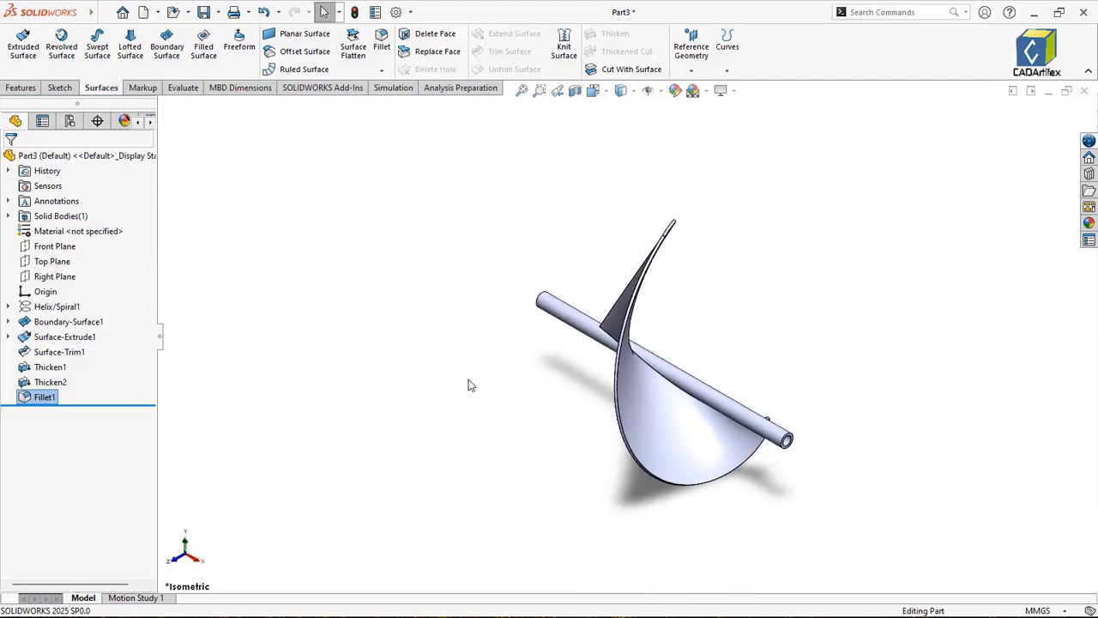
{"action": "left_click", "coordinate": [386, 60]}
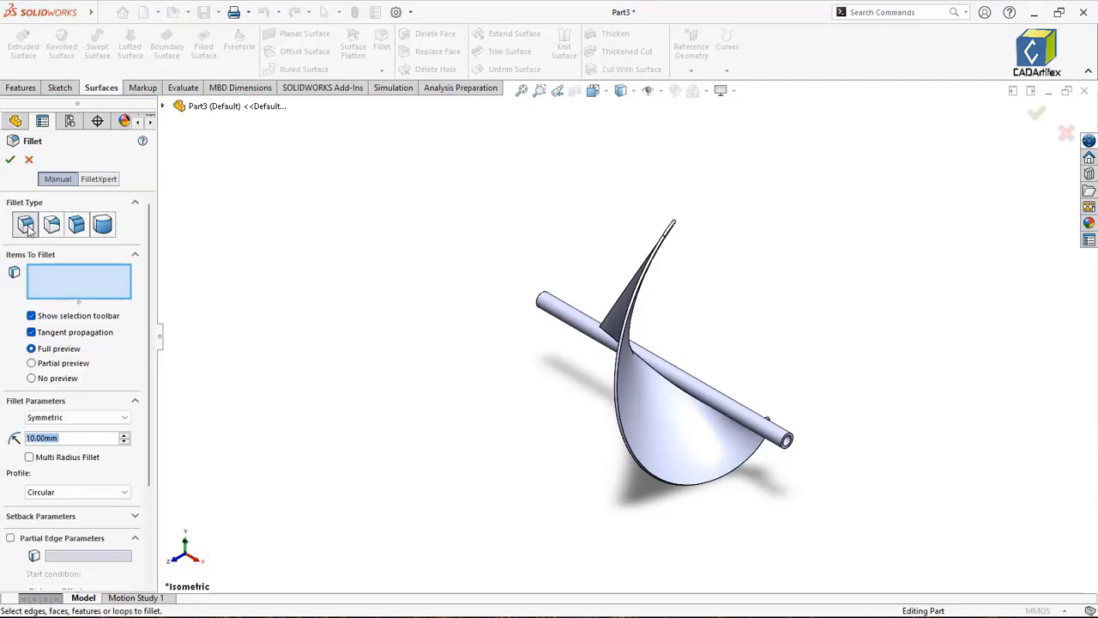
{"action": "scroll", "coordinate": [751, 453], "scroll_direction": "down", "scroll_amount": 6}
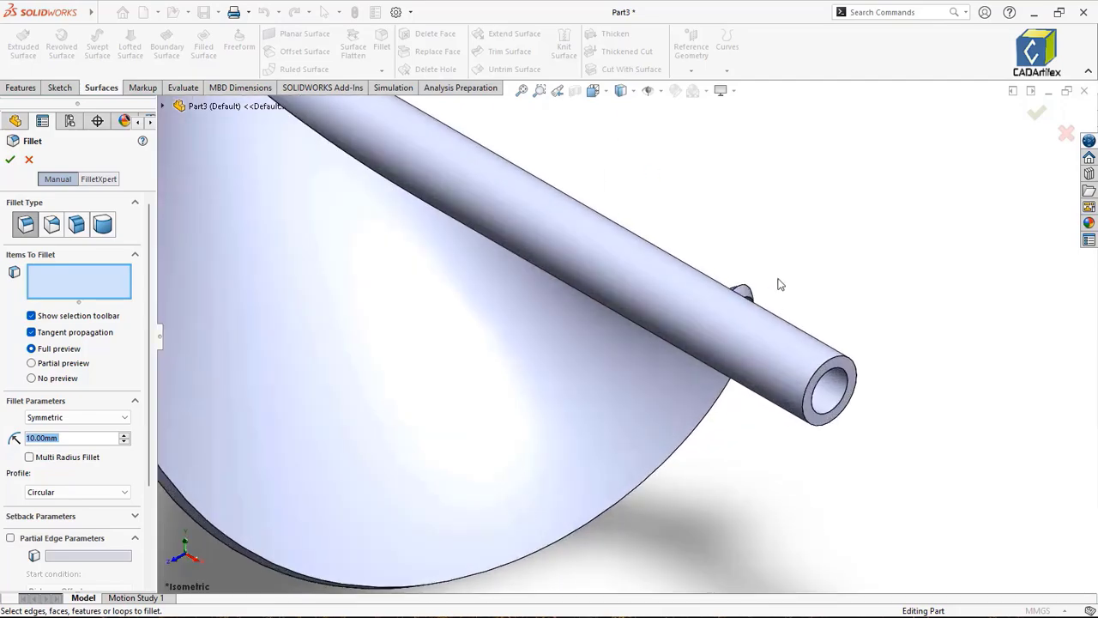
{"action": "middle_click_drag", "start_coordinate": [779, 284], "coordinate": [728, 298]}
{"action": "scroll", "coordinate": [752, 290], "scroll_direction": "down", "scroll_amount": 5}
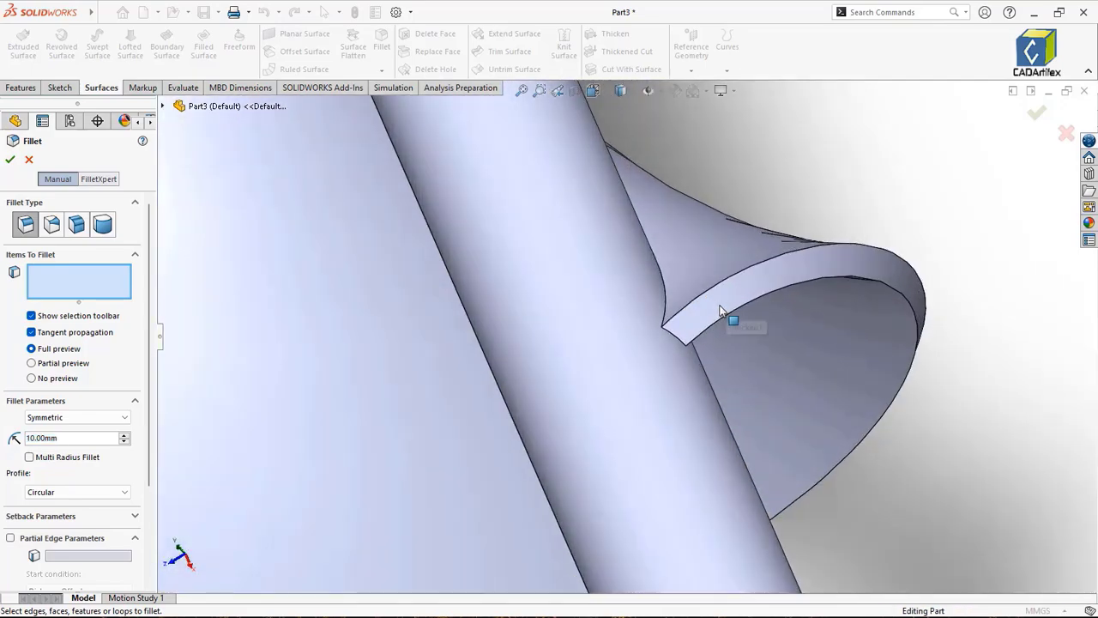
{"action": "left_click", "coordinate": [671, 335]}
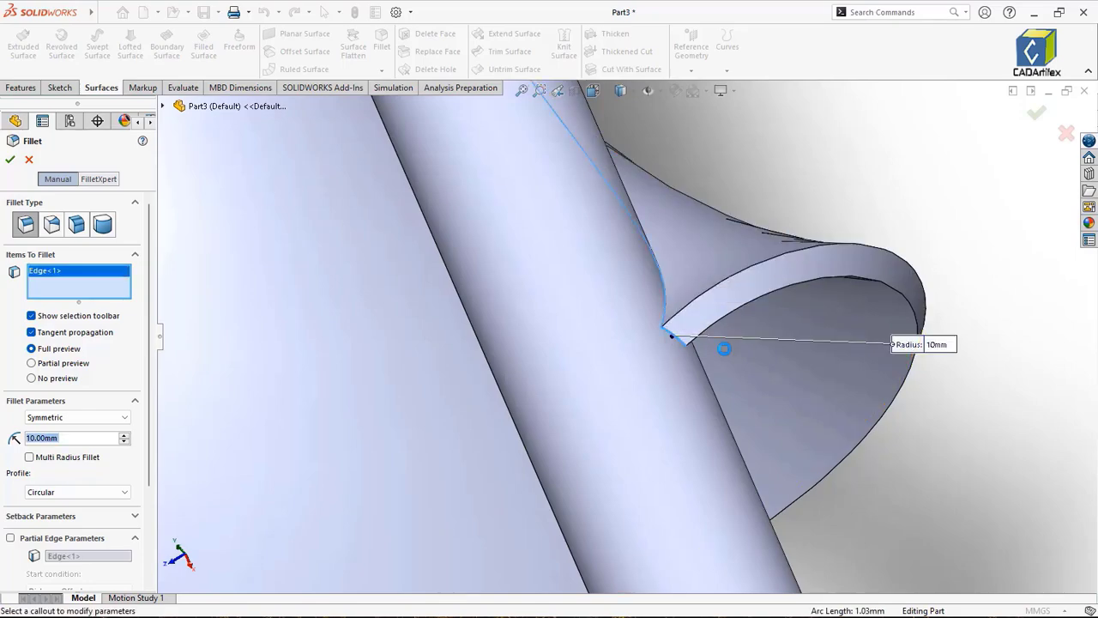
{"action": "left_click", "coordinate": [749, 369]}
{"action": "middle_click_drag", "start_coordinate": [750, 369], "coordinate": [413, 259]}
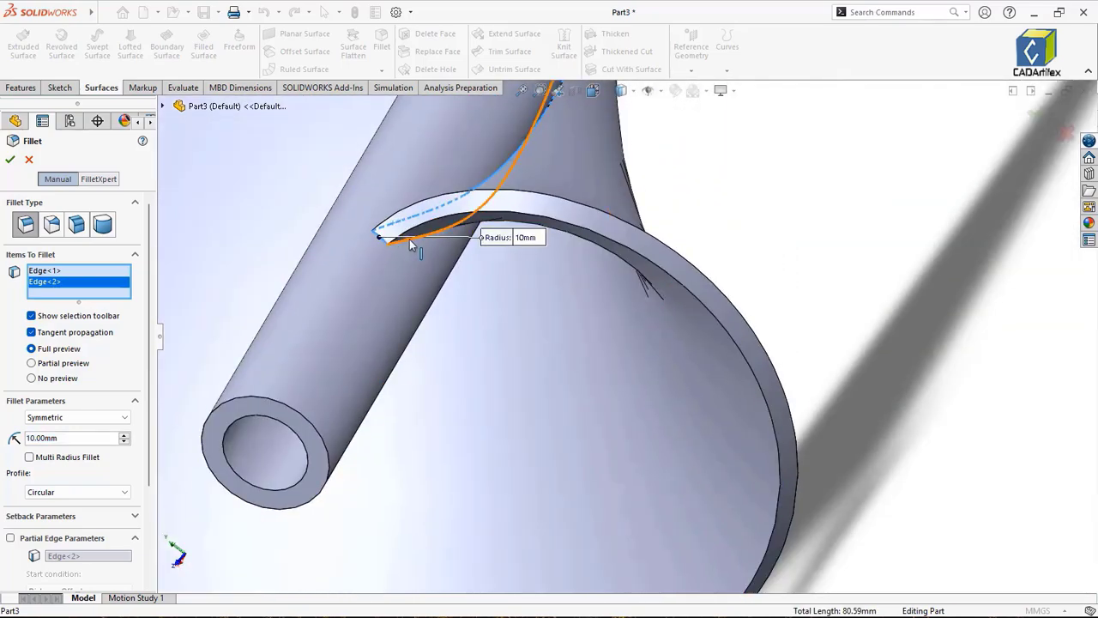
{"action": "left_click", "coordinate": [410, 241]}
{"action": "left_click", "coordinate": [409, 239]}
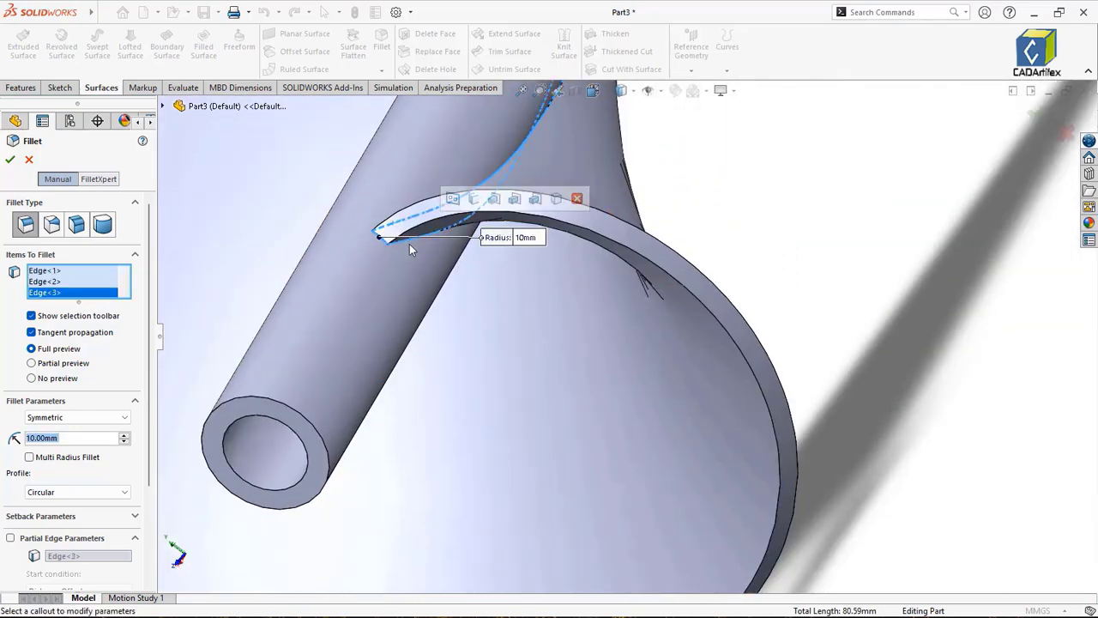
Step: Add the short junction edge at the blade's wide end to the selection and apply a 0.5 mm symmetric fillet
{"action": "middle_click_drag", "start_coordinate": [409, 244], "coordinate": [779, 324]}
{"action": "scroll", "coordinate": [637, 198], "scroll_direction": "down", "scroll_amount": 6}
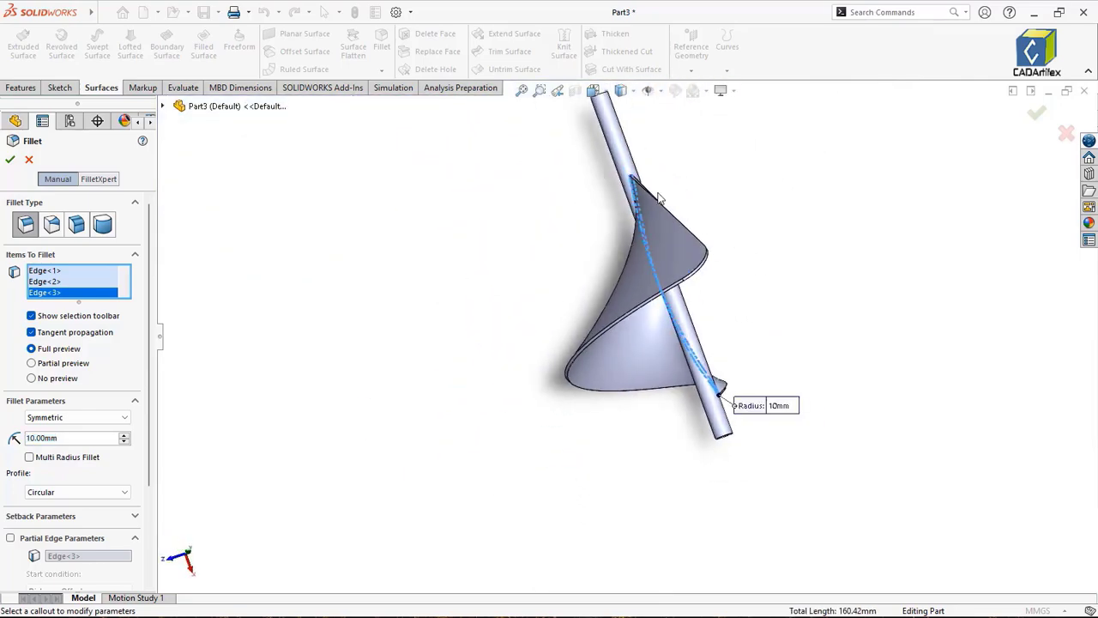
{"action": "scroll", "coordinate": [576, 277], "scroll_direction": "down", "scroll_amount": 4}
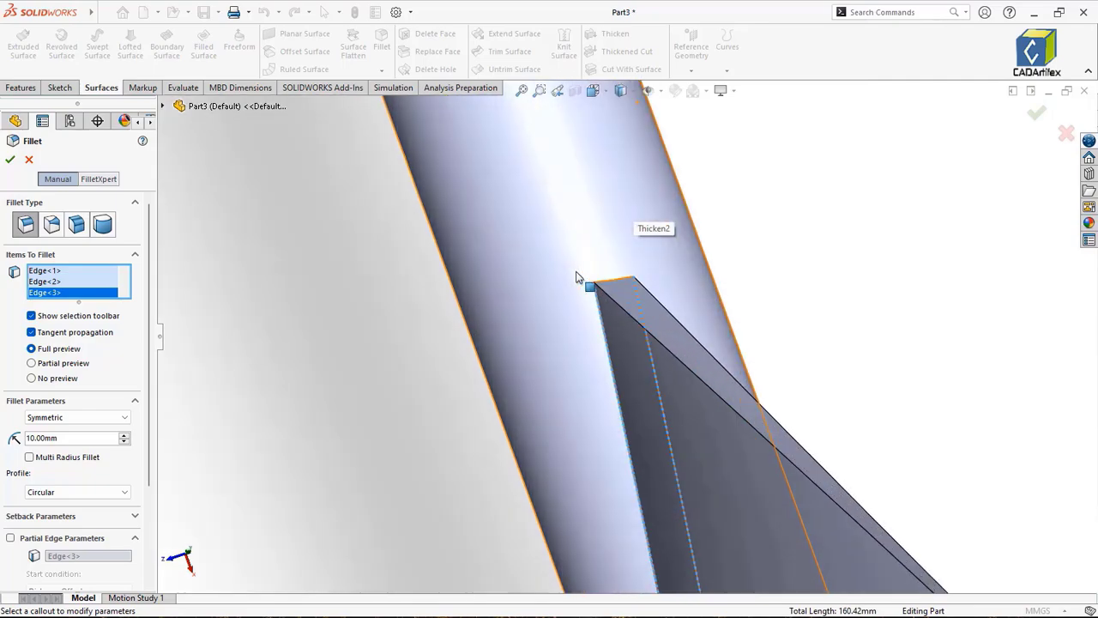
{"action": "left_click", "coordinate": [620, 278]}
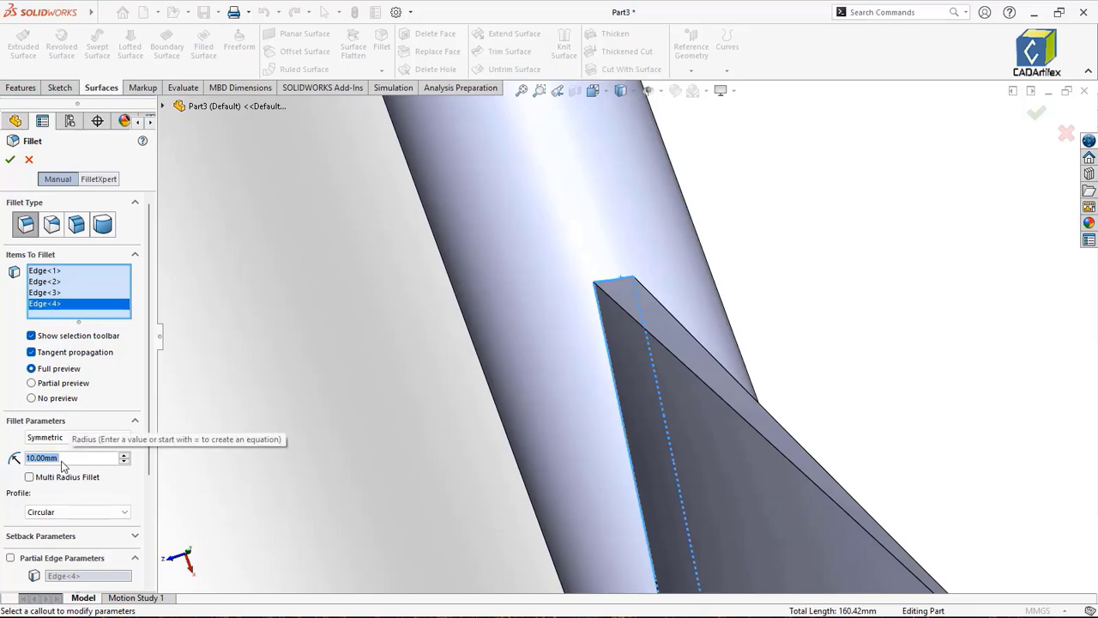
{"action": "type", "text": "0.5"}
{"action": "key", "text": "Return"}
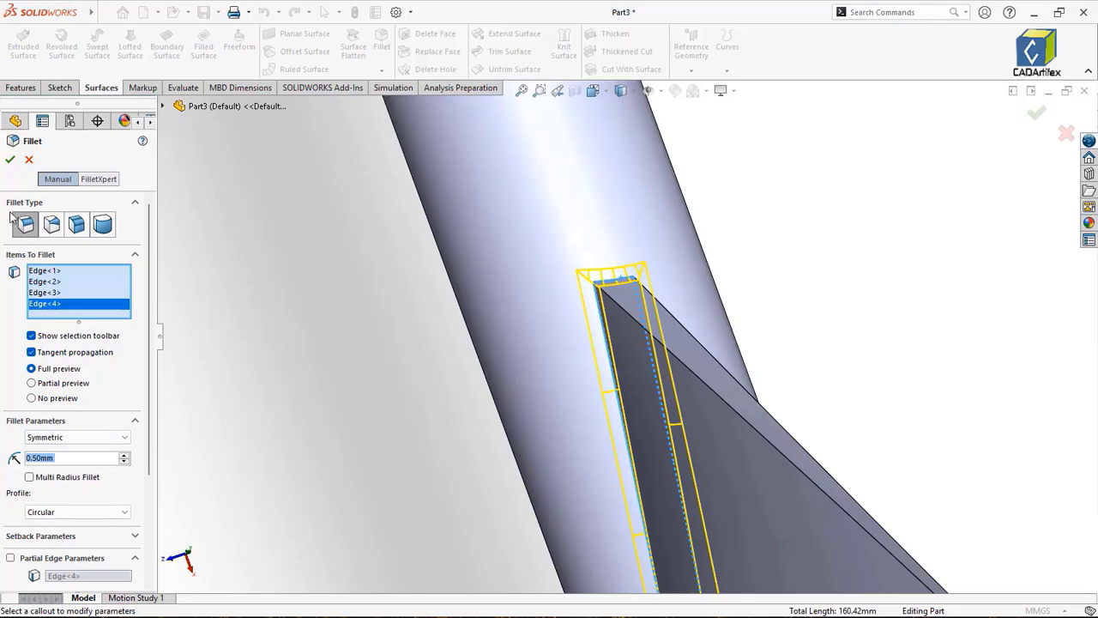
{"action": "left_click", "coordinate": [11, 160]}
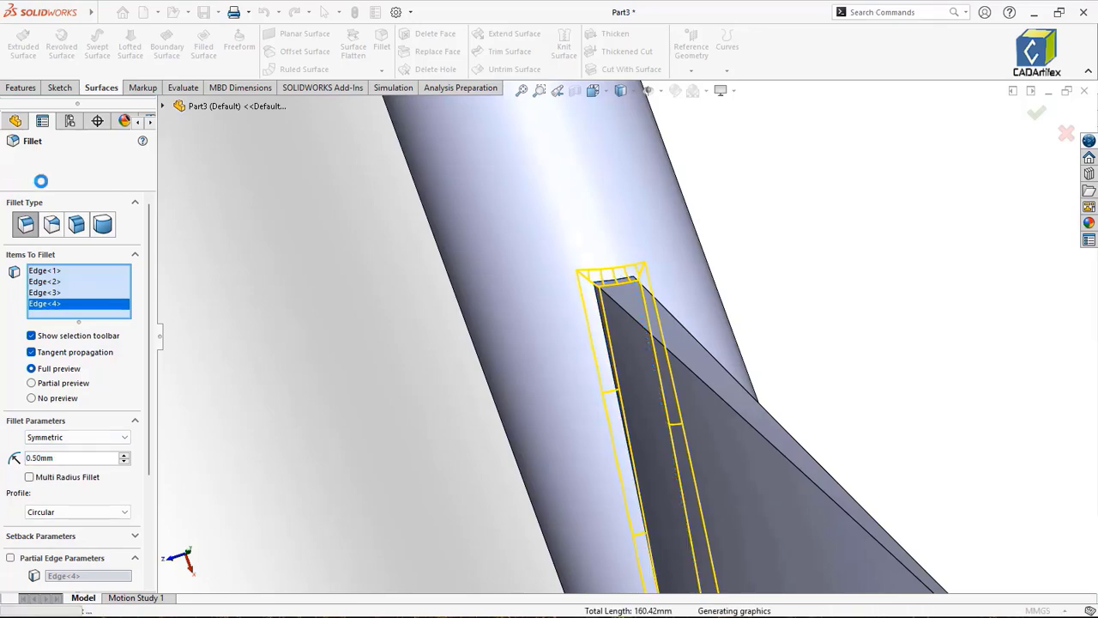
Step: Inspect the filleted joint between the blade and the shaft along its length and at both ends
{"action": "middle_click_drag", "start_coordinate": [554, 473], "coordinate": [600, 470]}
{"action": "scroll", "coordinate": [613, 502], "scroll_direction": "up", "scroll_amount": 5}
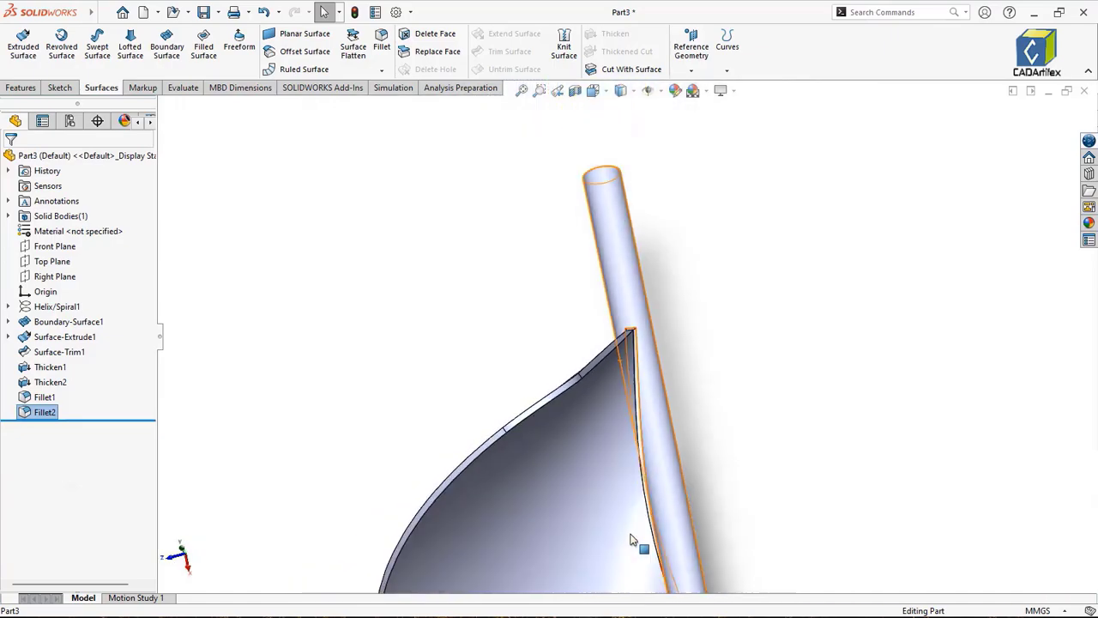
{"action": "scroll", "coordinate": [633, 534], "scroll_direction": "up", "scroll_amount": 3}
{"action": "middle_click_drag", "start_coordinate": [633, 535], "coordinate": [621, 386]}
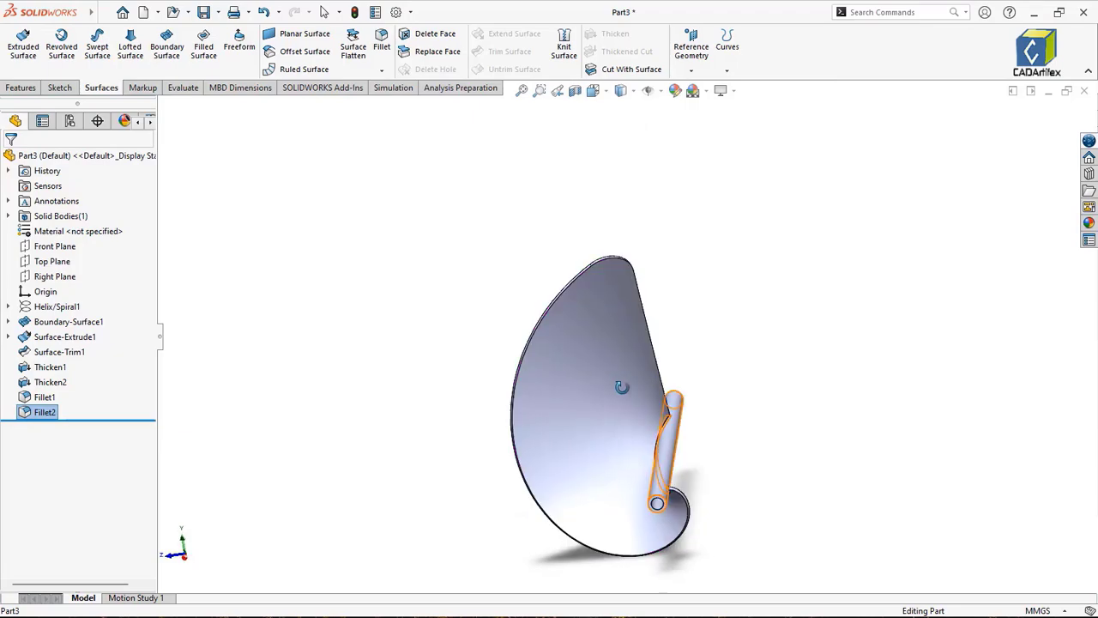
{"action": "scroll", "coordinate": [667, 505], "scroll_direction": "down", "scroll_amount": 5}
{"action": "middle_click_drag", "start_coordinate": [675, 434], "coordinate": [725, 433]}
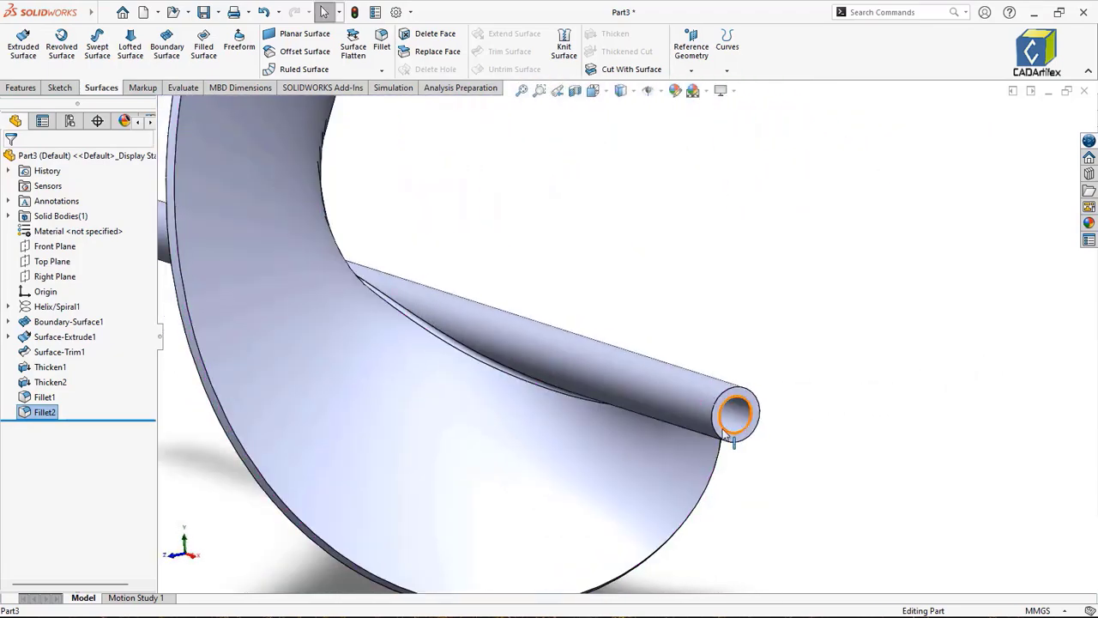
{"action": "scroll", "coordinate": [741, 485], "scroll_direction": "up", "scroll_amount": 3}
{"action": "key", "text": "ctrl+7"}
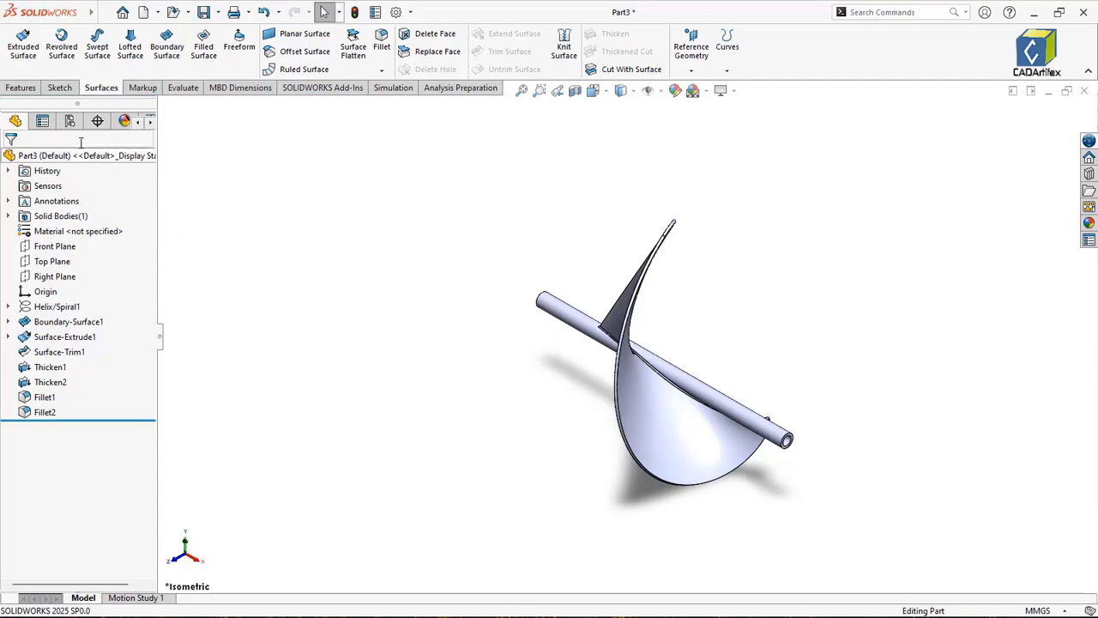
Step: Circular-pattern the rotor body around the shaft's circular end edge with 4 equally spaced instances over 360 degrees
{"action": "left_click", "coordinate": [33, 91]}
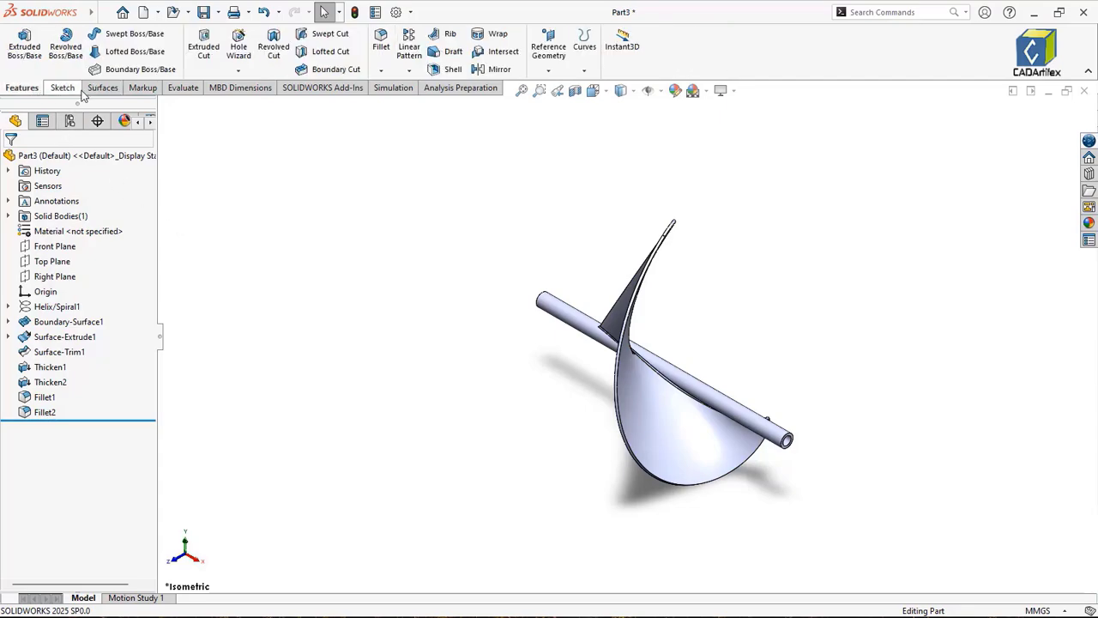
{"action": "left_click", "coordinate": [409, 71]}
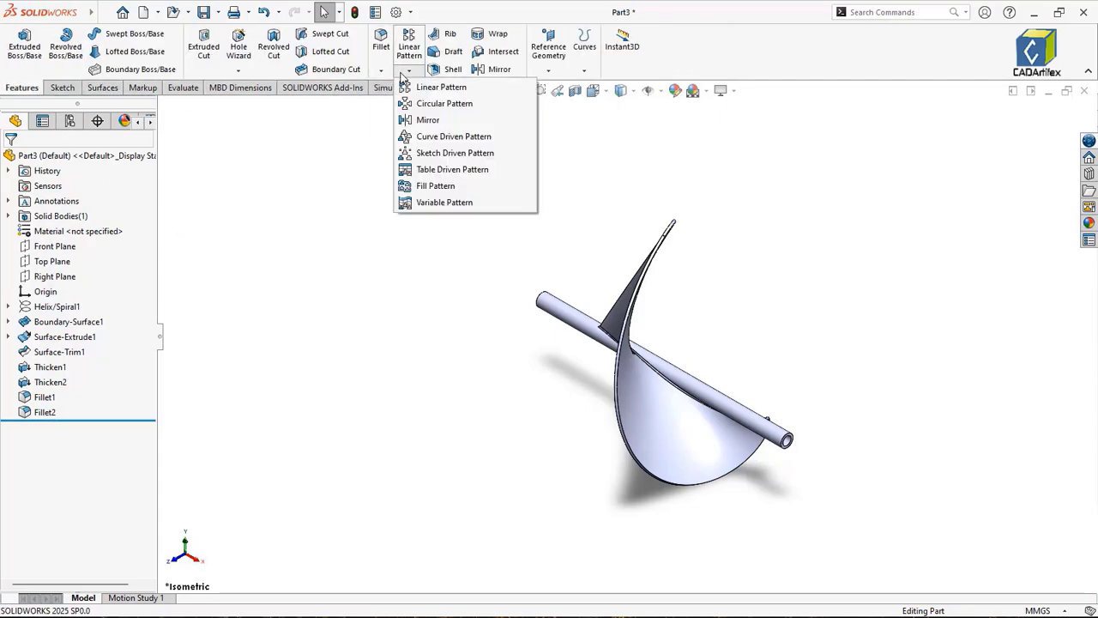
{"action": "left_click", "coordinate": [418, 103]}
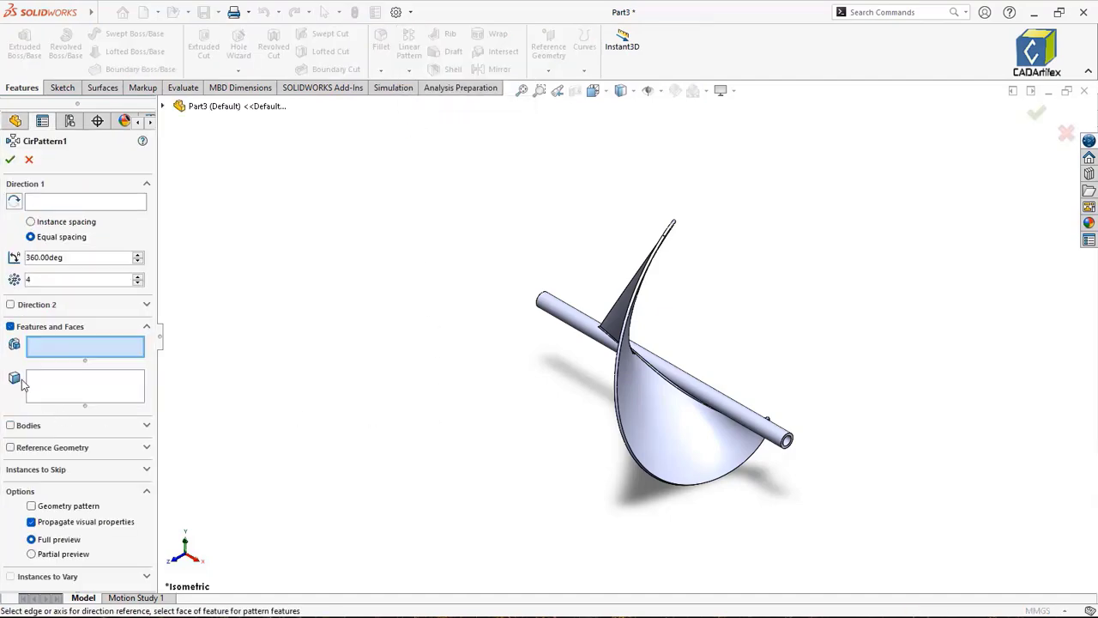
{"action": "left_click", "coordinate": [114, 436]}
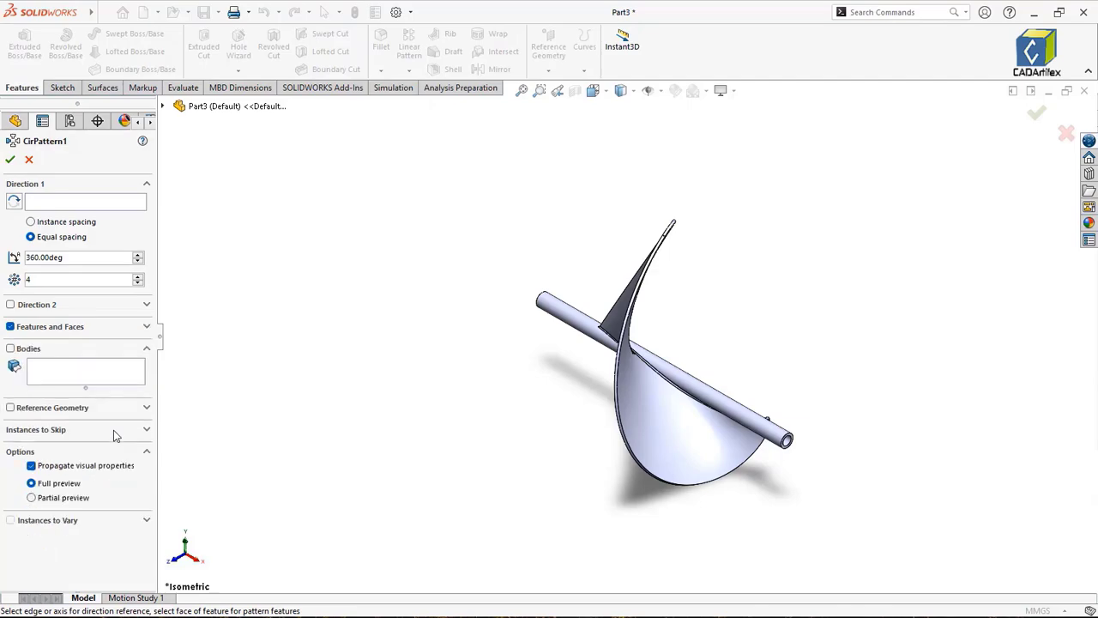
{"action": "left_click", "coordinate": [11, 348]}
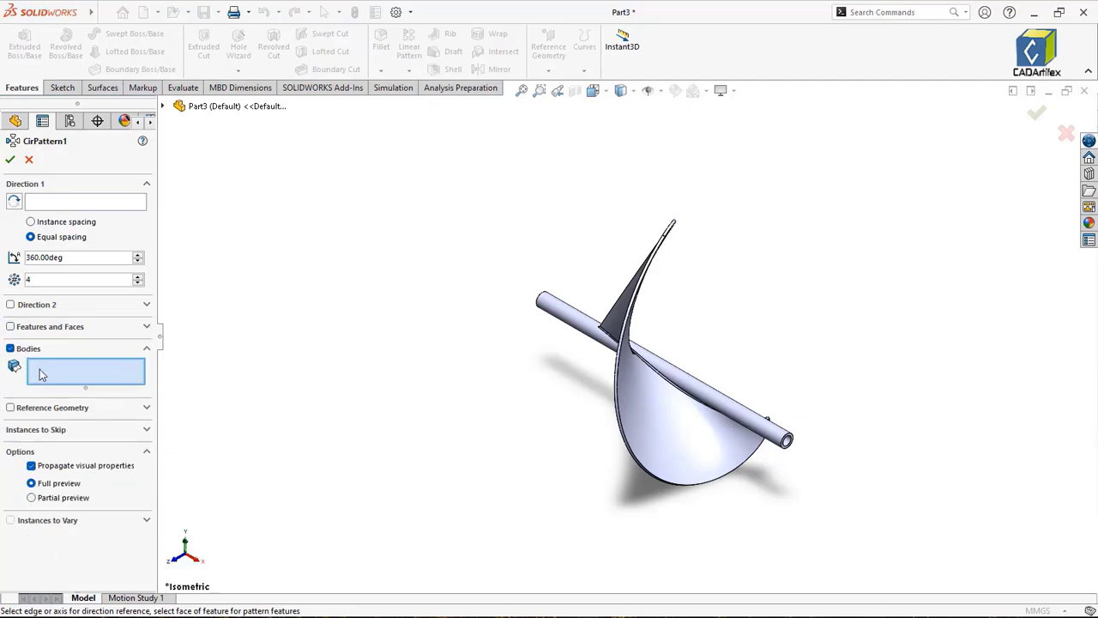
{"action": "left_click", "coordinate": [648, 419]}
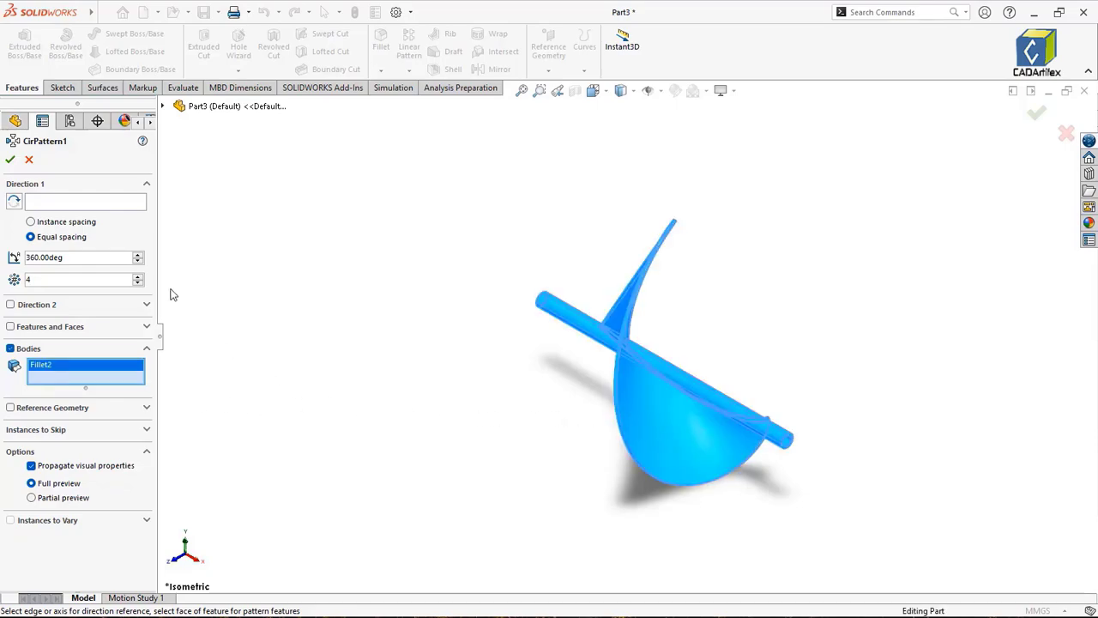
{"action": "left_click", "coordinate": [116, 204]}
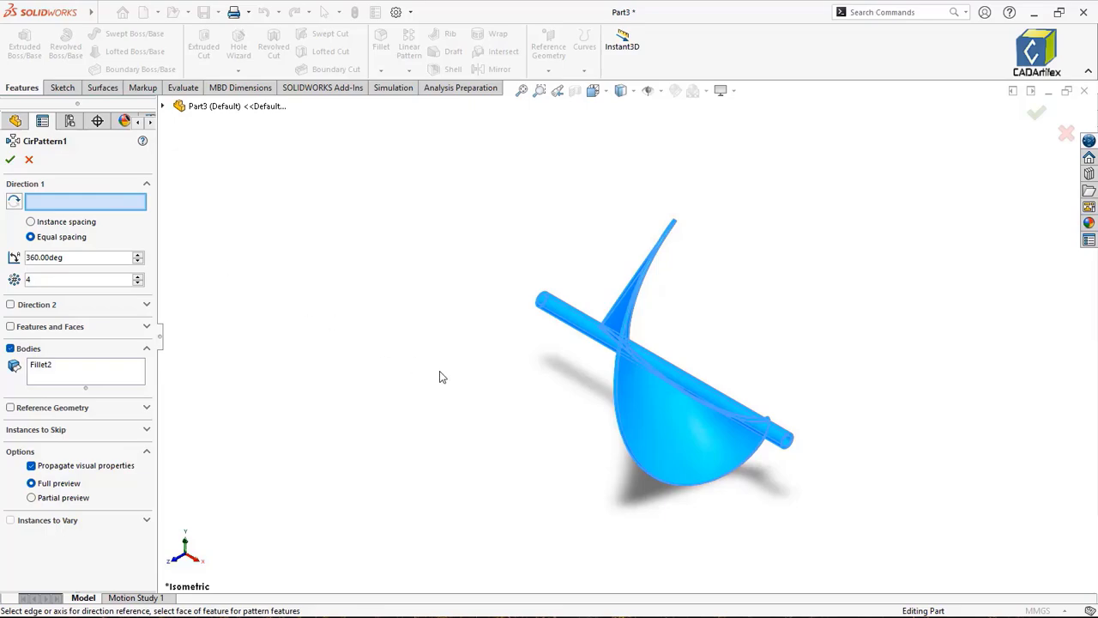
{"action": "scroll", "coordinate": [799, 432], "scroll_direction": "down", "scroll_amount": 8}
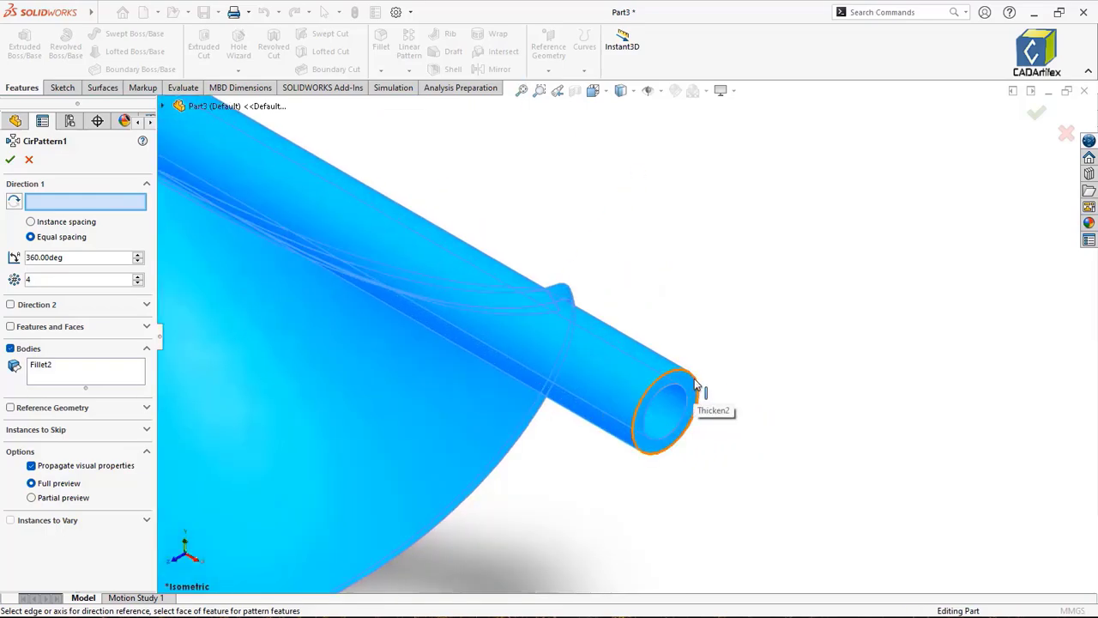
{"action": "left_click", "coordinate": [694, 380]}
{"action": "scroll", "coordinate": [668, 430], "scroll_direction": "up", "scroll_amount": 8}
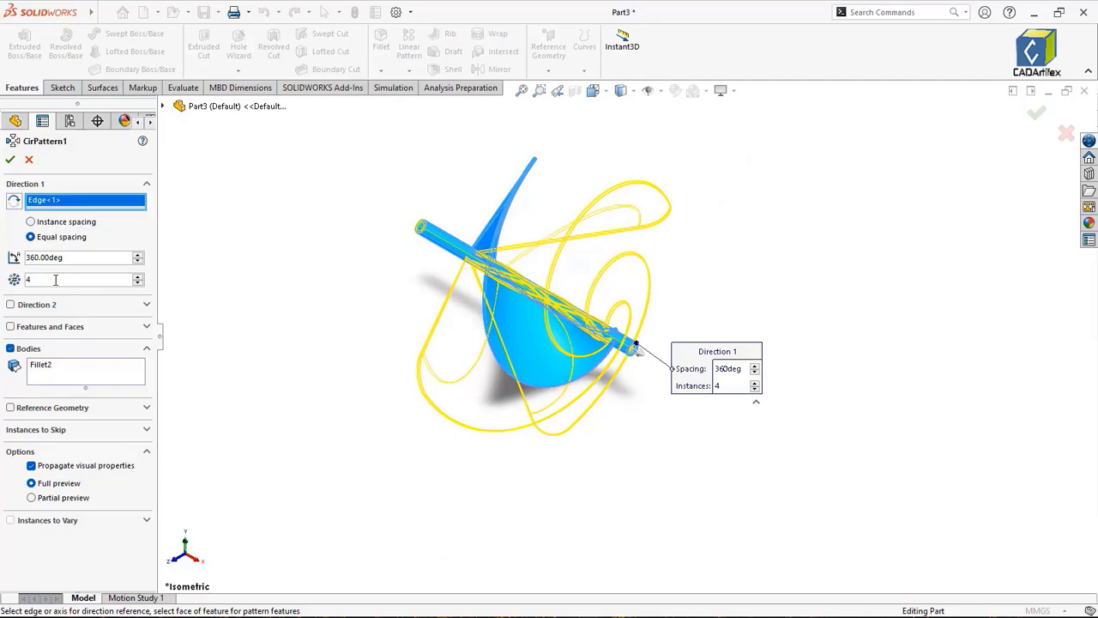
{"action": "left_click", "coordinate": [11, 163]}
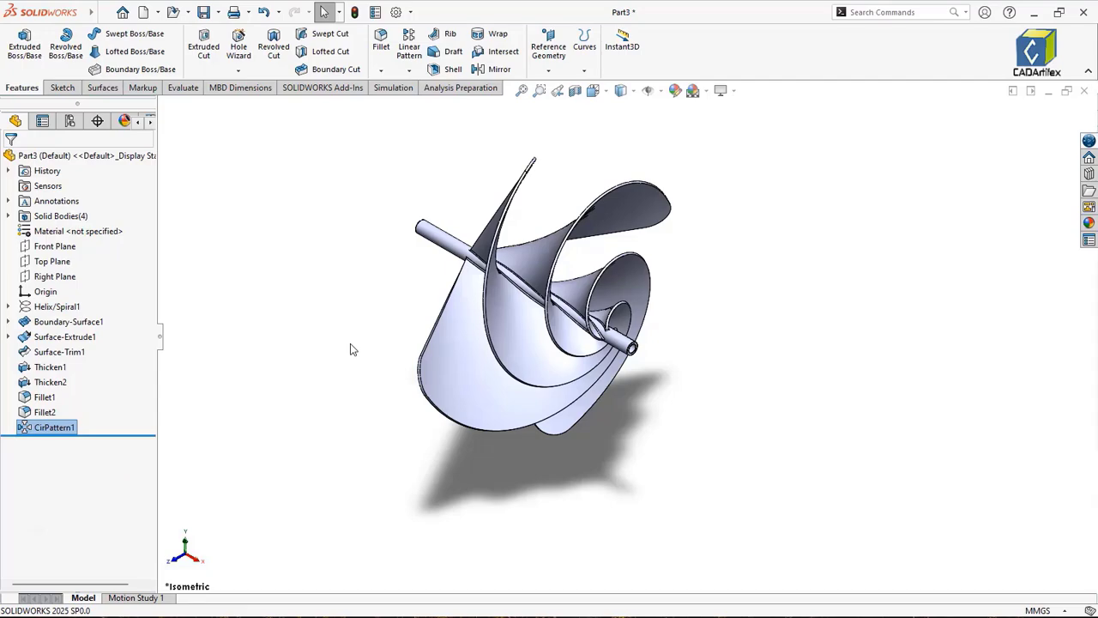
Step: Combine the original rotor body and the three circular-pattern bodies into one solid using the Add operation
{"action": "key", "text": "f"}
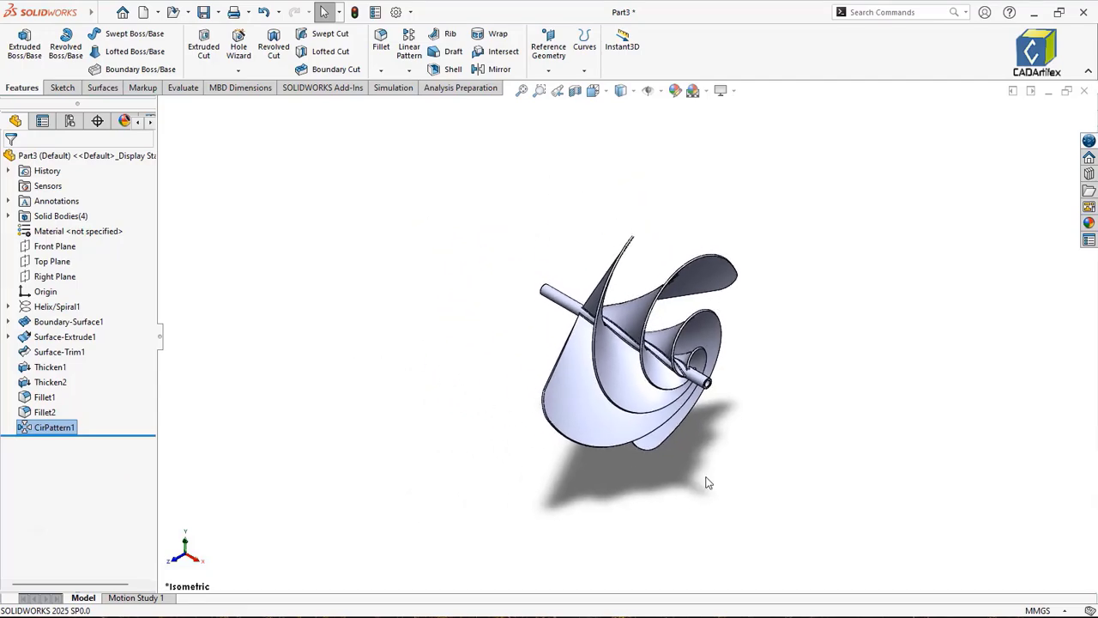
{"action": "middle_click_drag", "start_coordinate": [724, 451], "coordinate": [757, 452]}
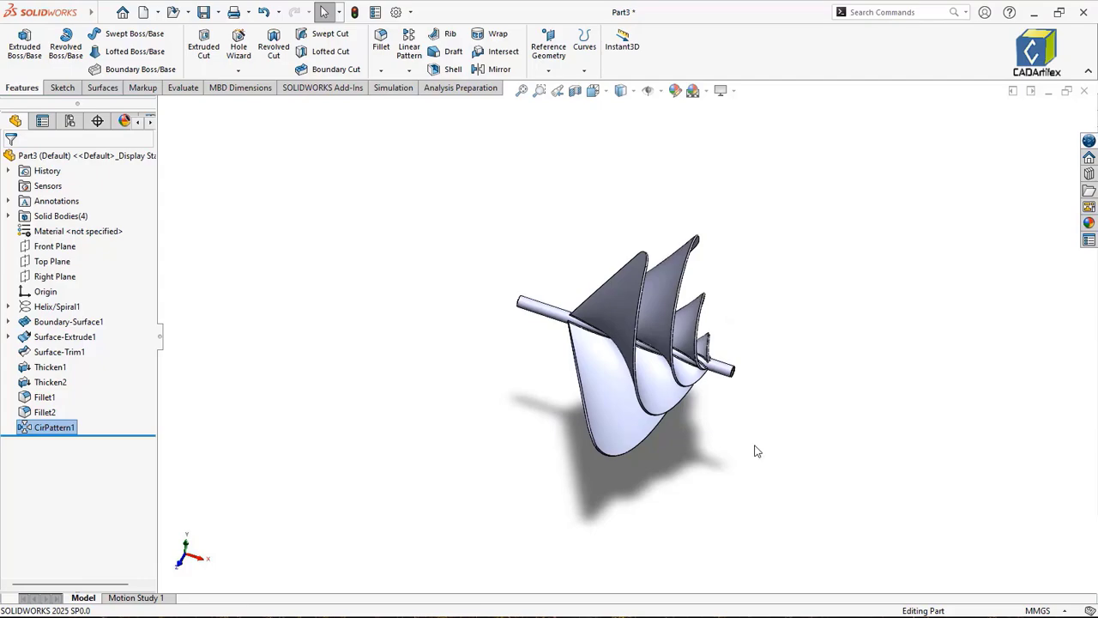
{"action": "key", "text": "ctrl+7"}
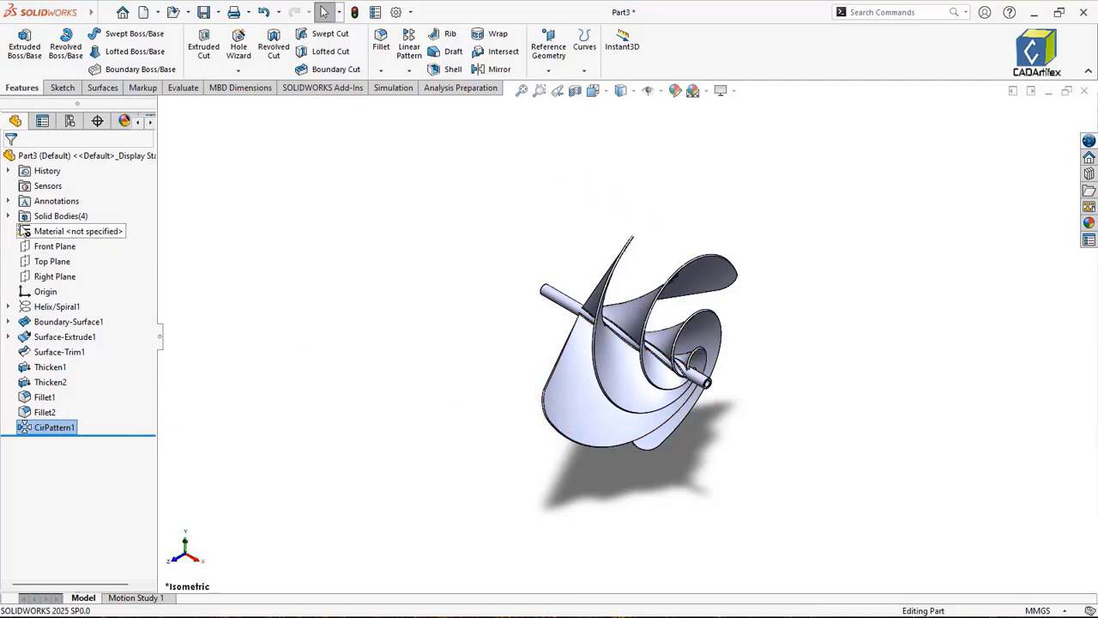
{"action": "left_click", "coordinate": [9, 215]}
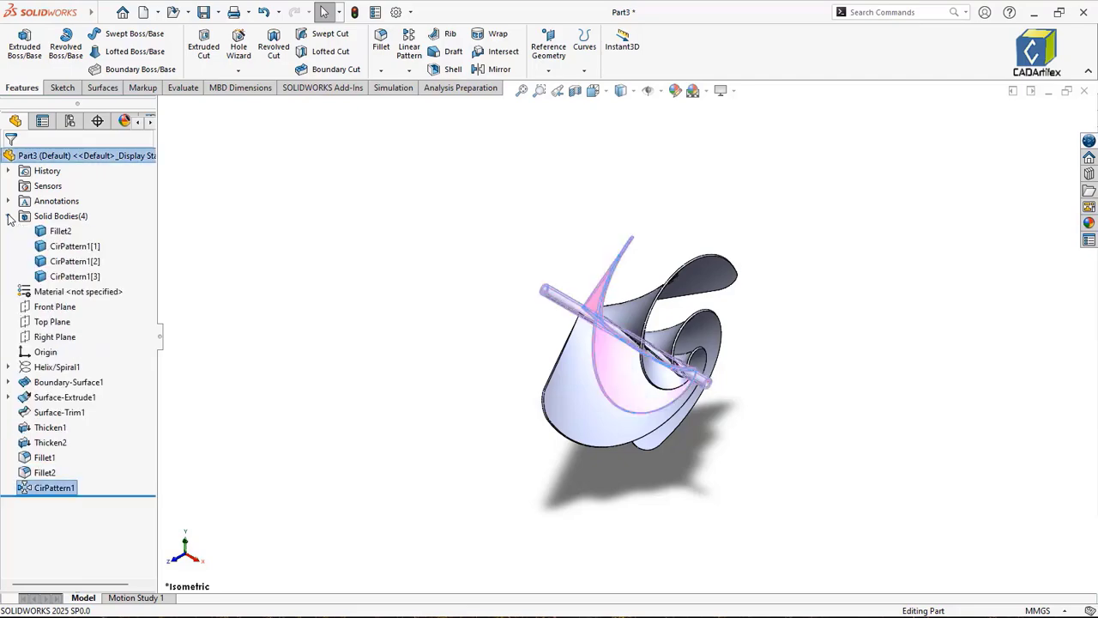
{"action": "left_click", "coordinate": [56, 232]}
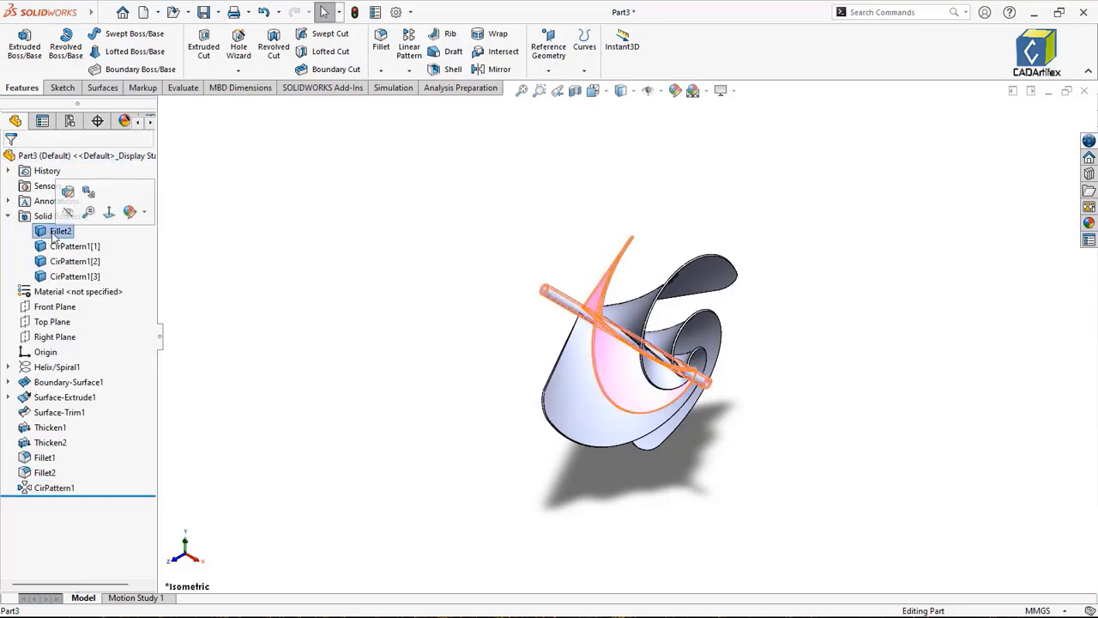
{"action": "left_click", "coordinate": [61, 277], "text": "shift"}
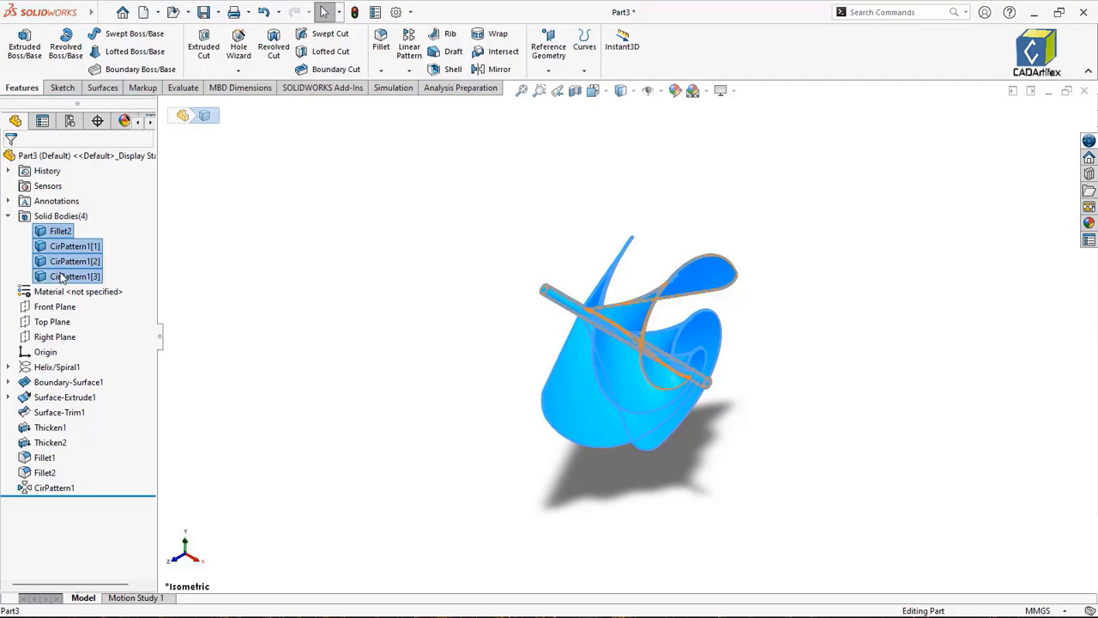
{"action": "right_click", "coordinate": [61, 277]}
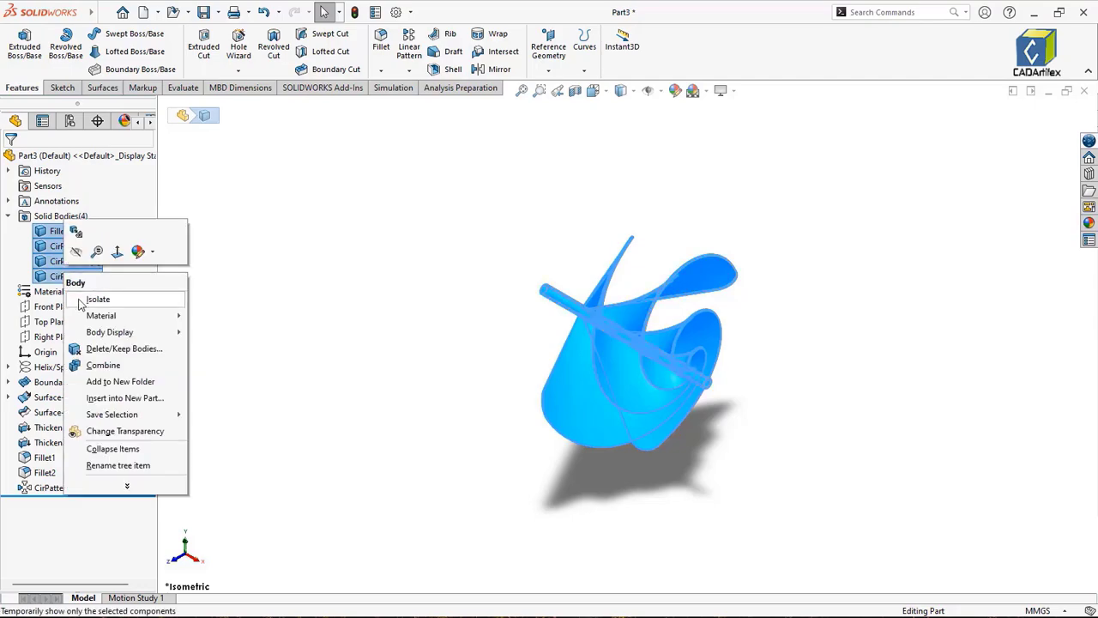
{"action": "left_click", "coordinate": [120, 365]}
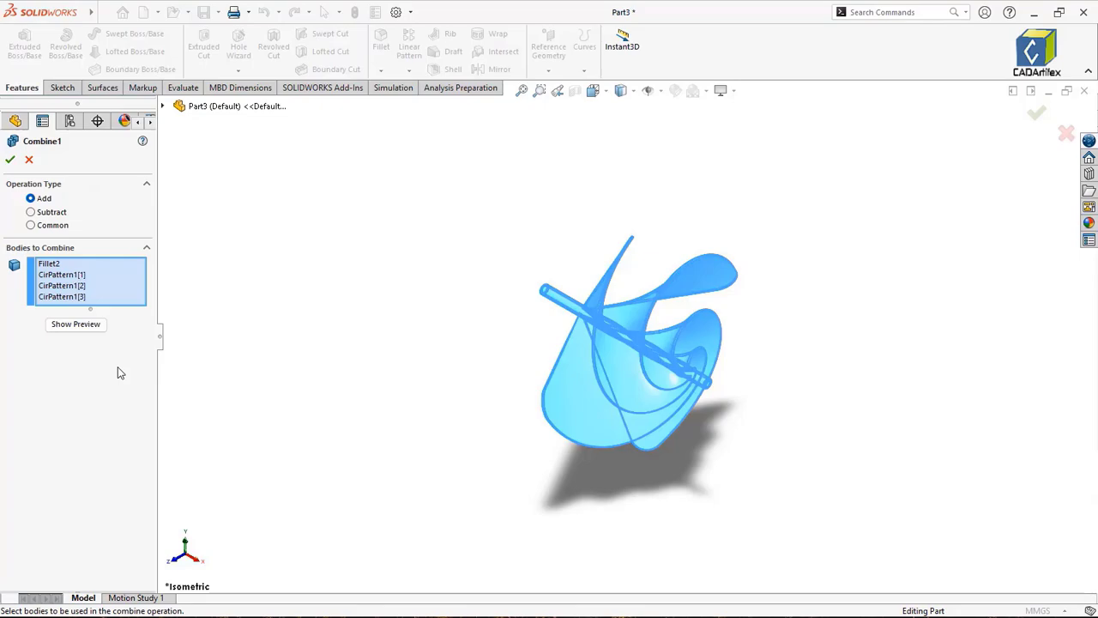
{"action": "left_click", "coordinate": [13, 161]}
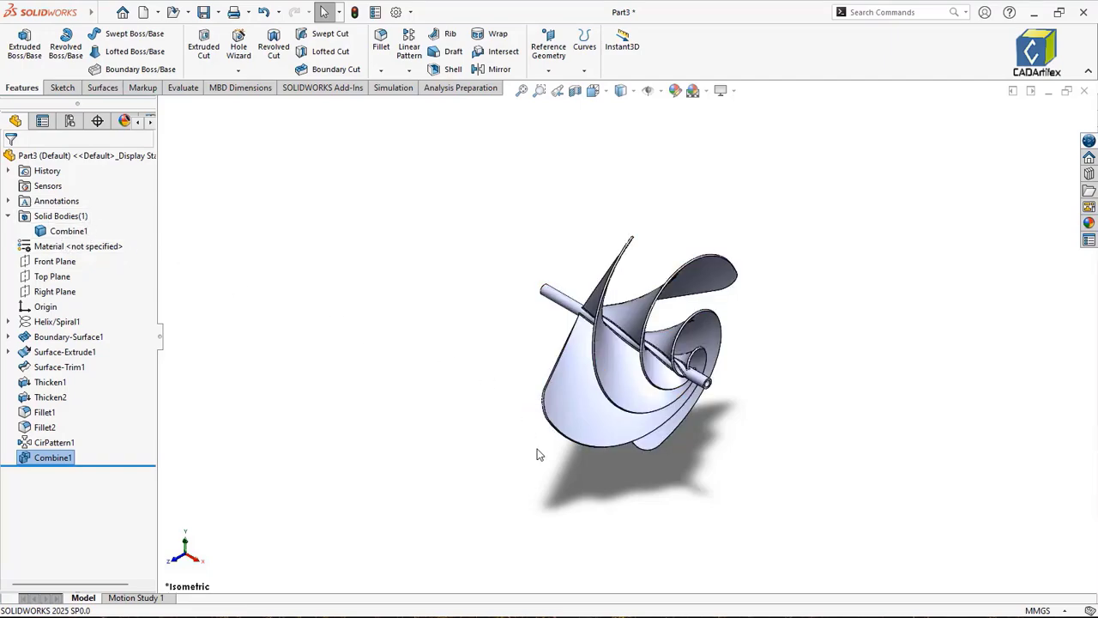
Step: Assign Alloy Steel from the SOLIDWORKS Materials steel category to the combined turbine rotor
{"action": "middle_click_drag", "start_coordinate": [537, 454], "coordinate": [565, 447]}
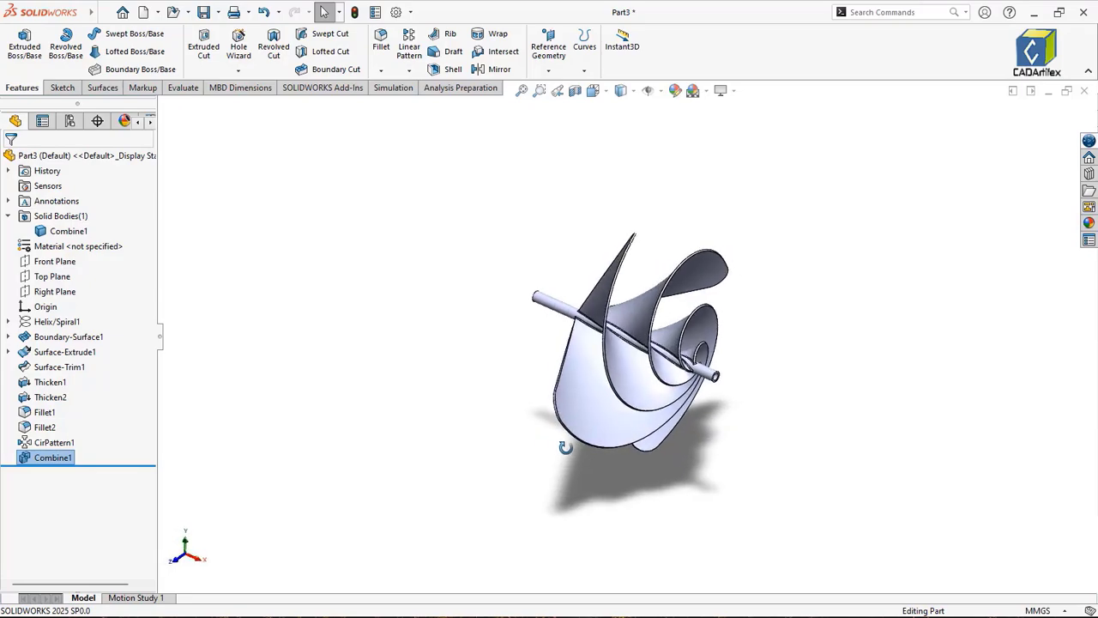
{"action": "key", "text": "ctrl+7"}
{"action": "left_click", "coordinate": [455, 448]}
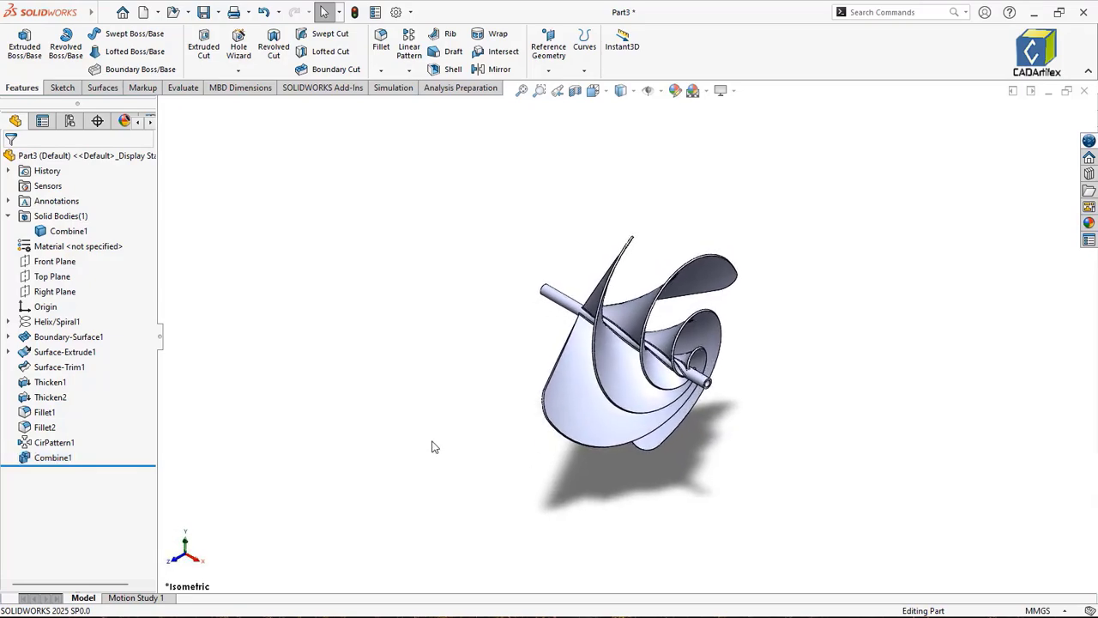
{"action": "right_click", "coordinate": [82, 252]}
{"action": "left_click", "coordinate": [95, 257]}
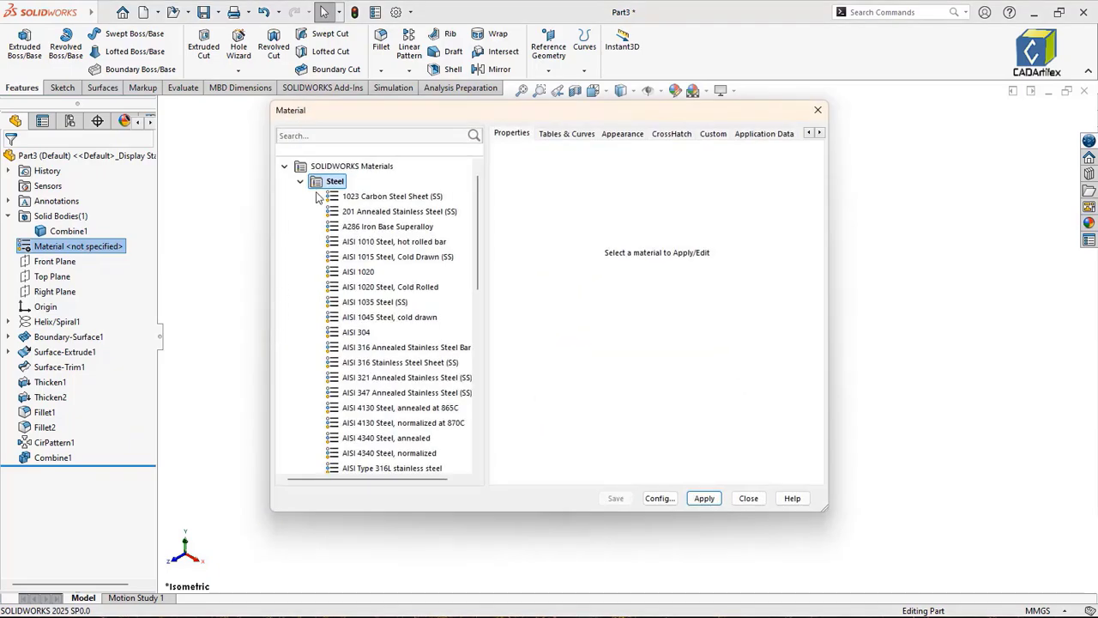
{"action": "scroll", "coordinate": [369, 337], "scroll_direction": "down", "scroll_amount": 3}
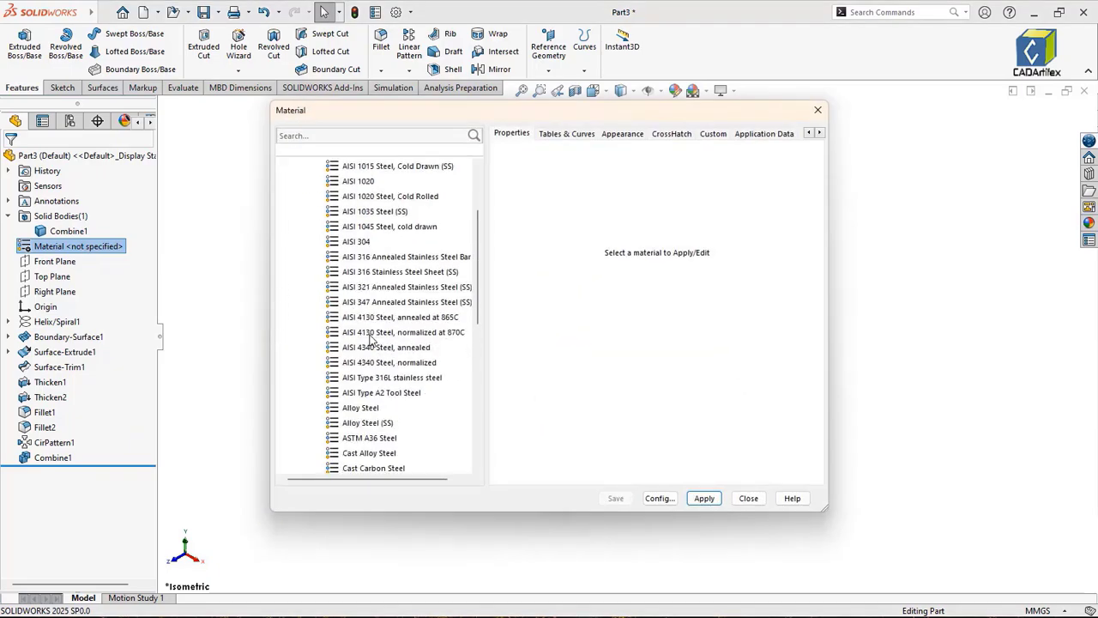
{"action": "left_click", "coordinate": [361, 362]}
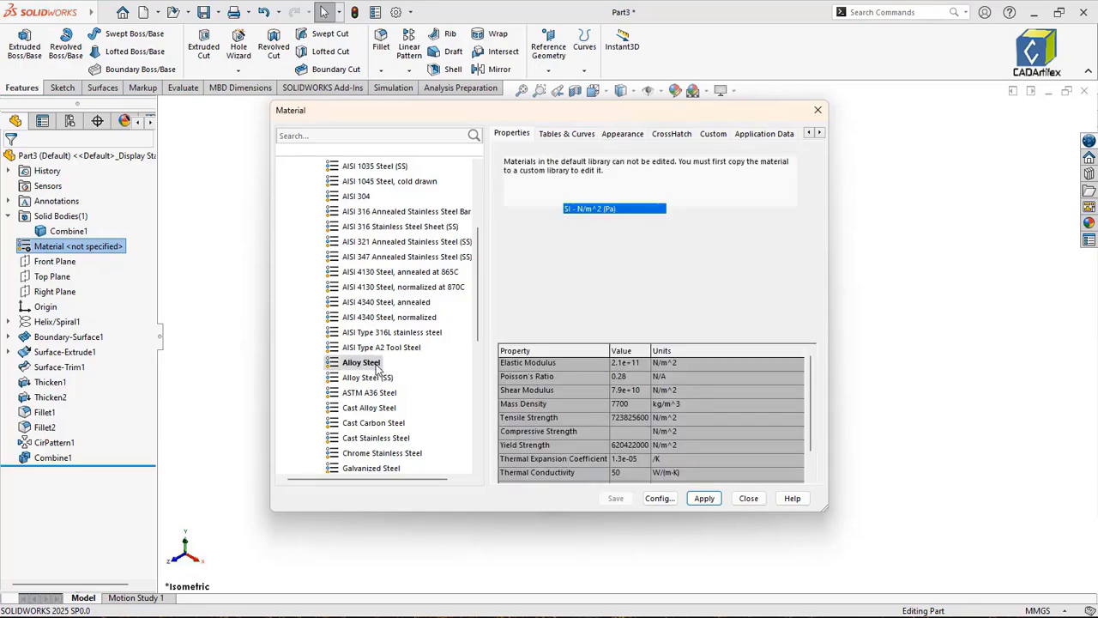
{"action": "double_click", "coordinate": [376, 367]}
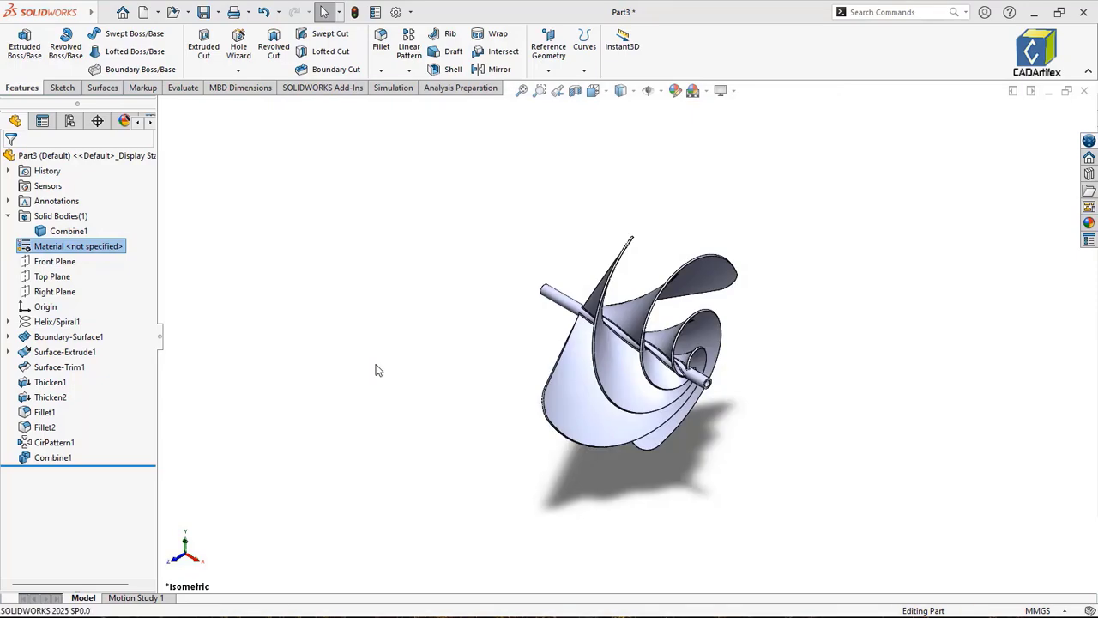
{"action": "middle_click_drag", "start_coordinate": [517, 421], "coordinate": [541, 379]}
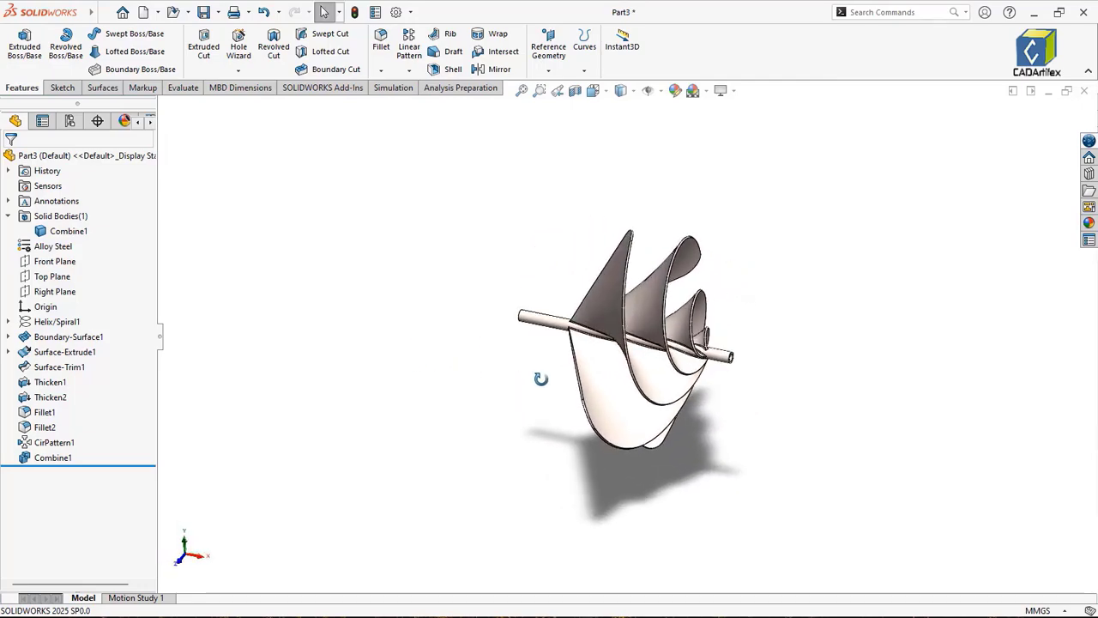
{"action": "key", "text": "ctrl+7"}
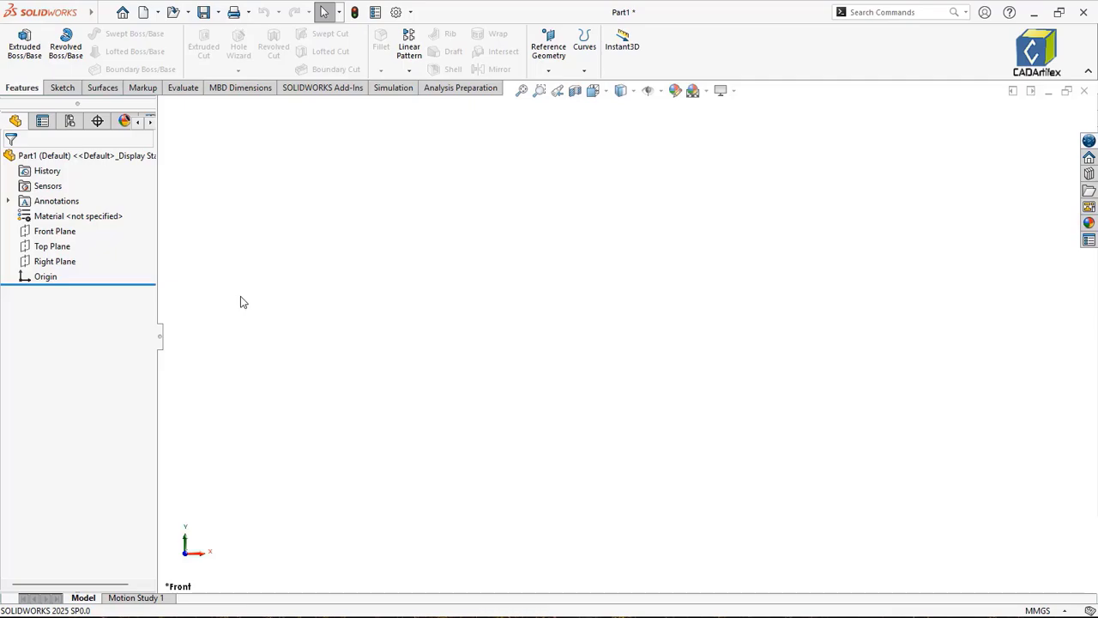
Step: On the Front Plane, sketch an inner contour: about 55 mm vertical from the origin, tangent arc, sloped line toward negative X, vertical down to origin level
{"action": "right_click", "coordinate": [50, 230]}
{"action": "left_click", "coordinate": [67, 207]}
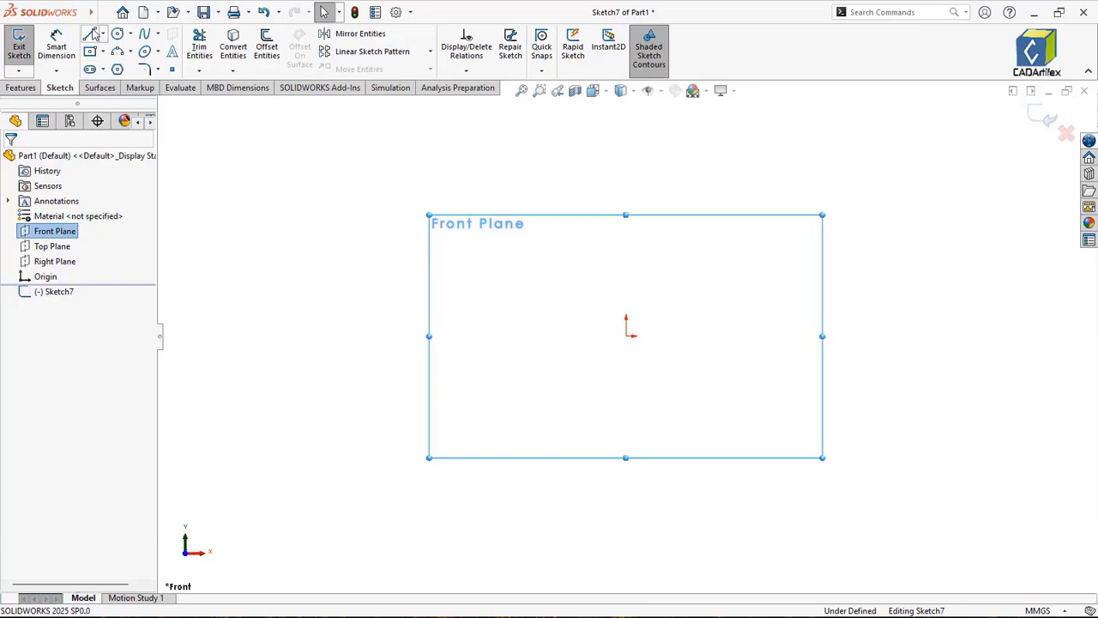
{"action": "left_click", "coordinate": [626, 336]}
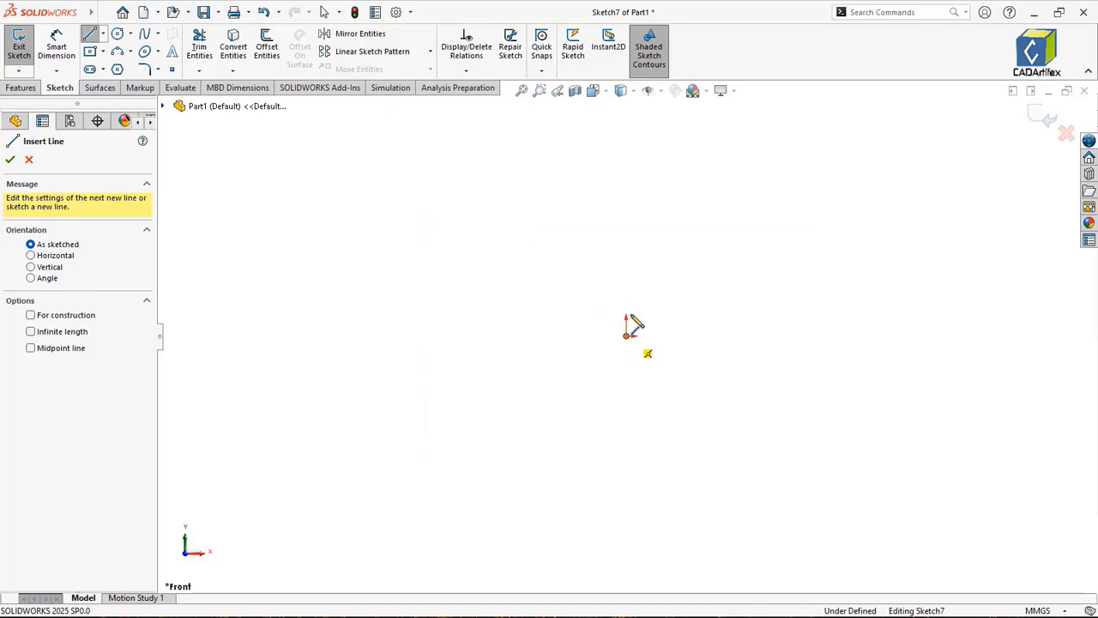
{"action": "left_click", "coordinate": [627, 216]}
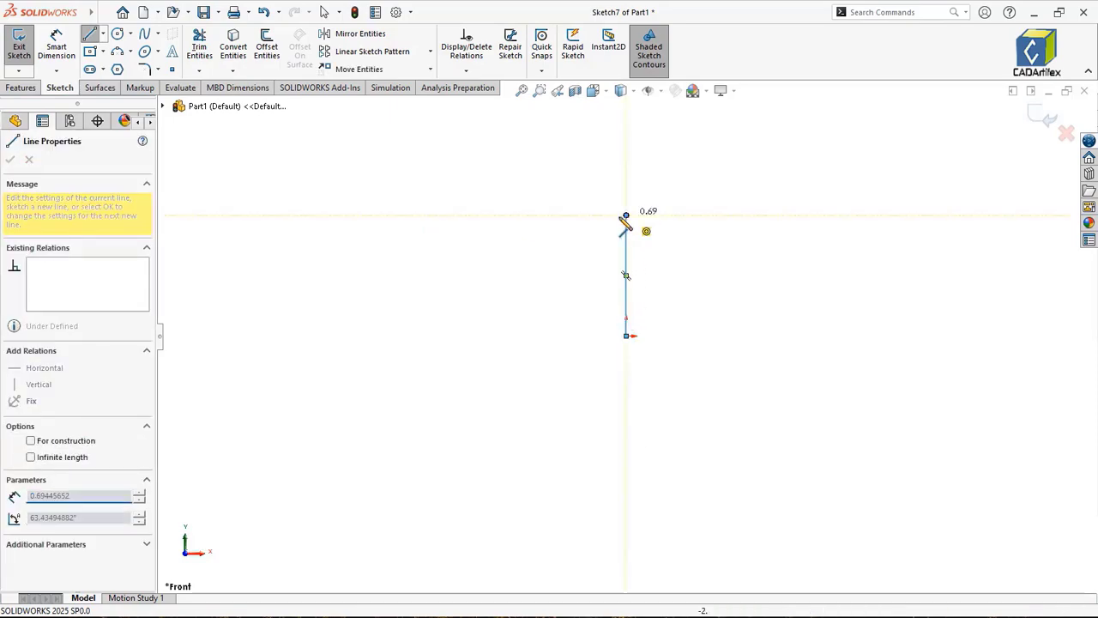
{"action": "left_click", "coordinate": [625, 215]}
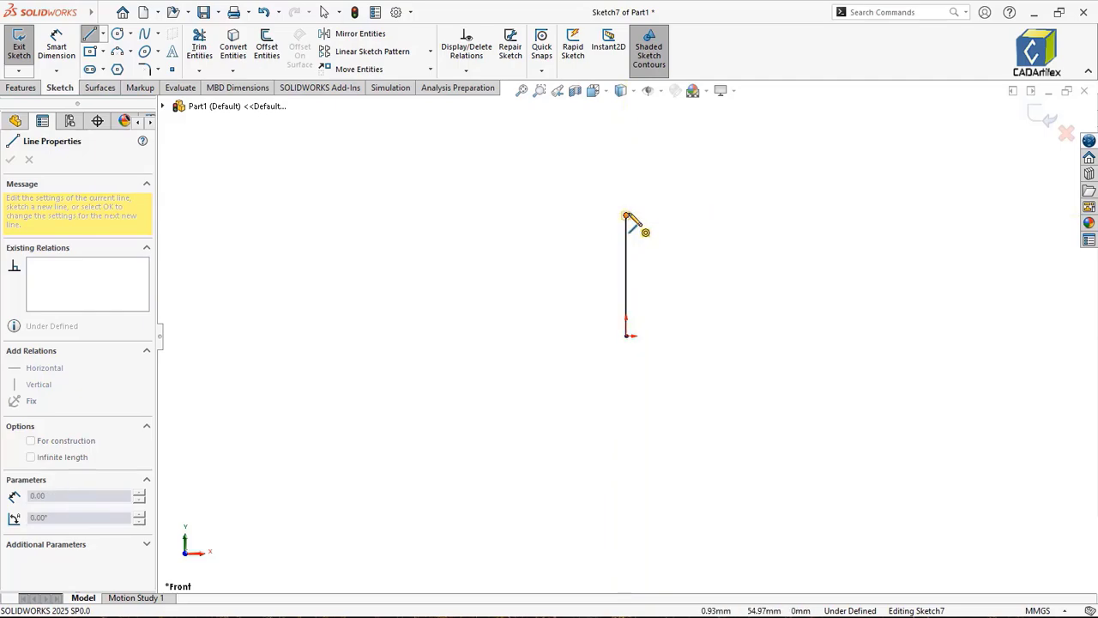
{"action": "left_click", "coordinate": [577, 149]}
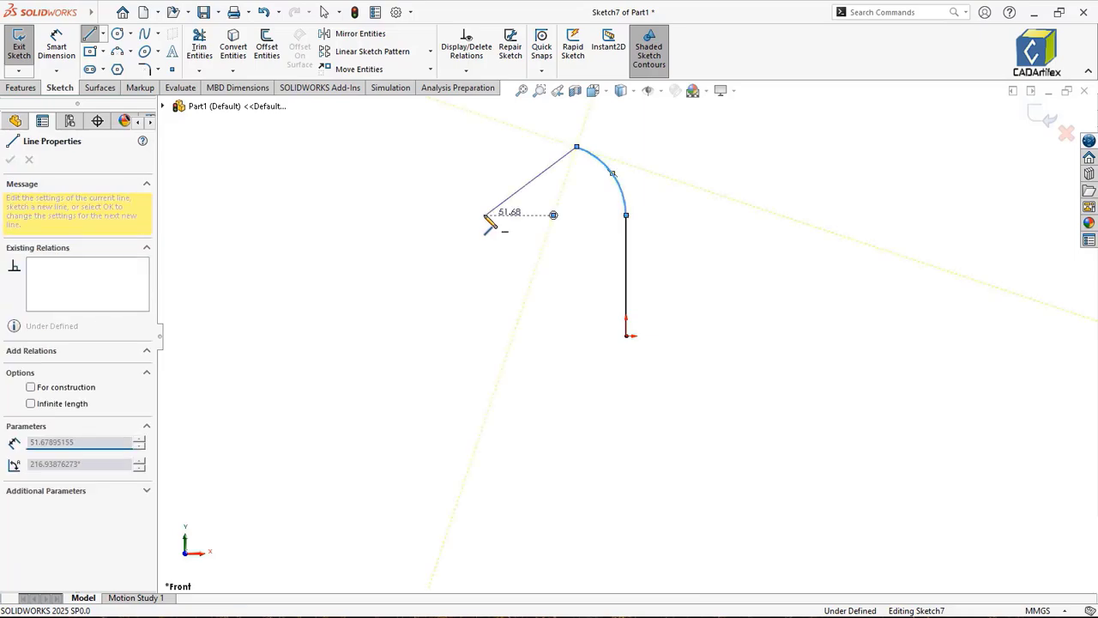
{"action": "left_click", "coordinate": [483, 215]}
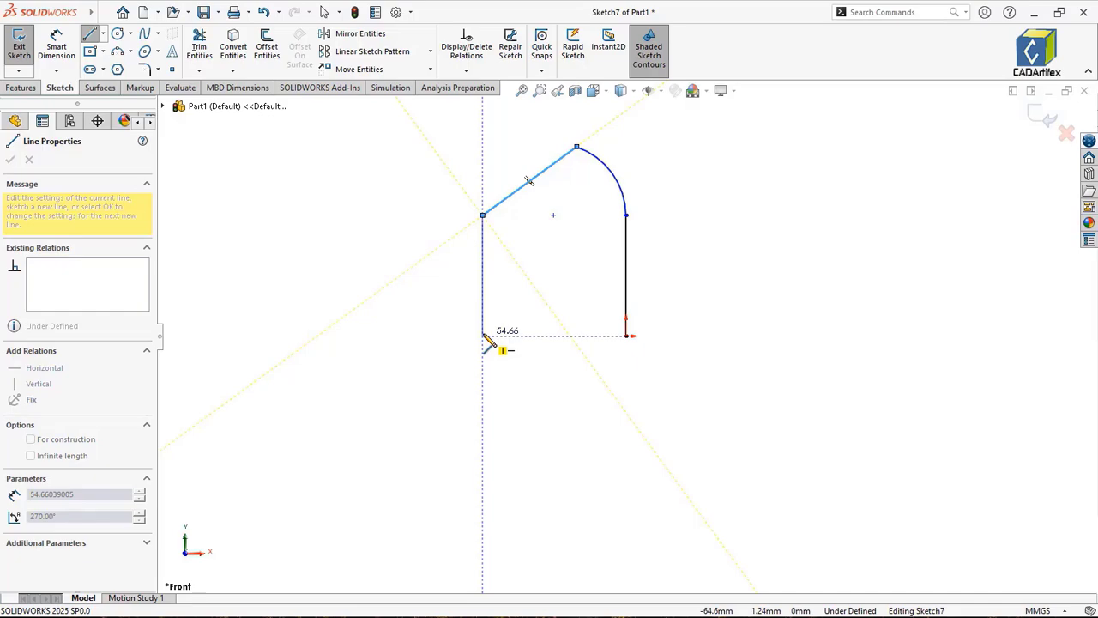
{"action": "left_click", "coordinate": [482, 334]}
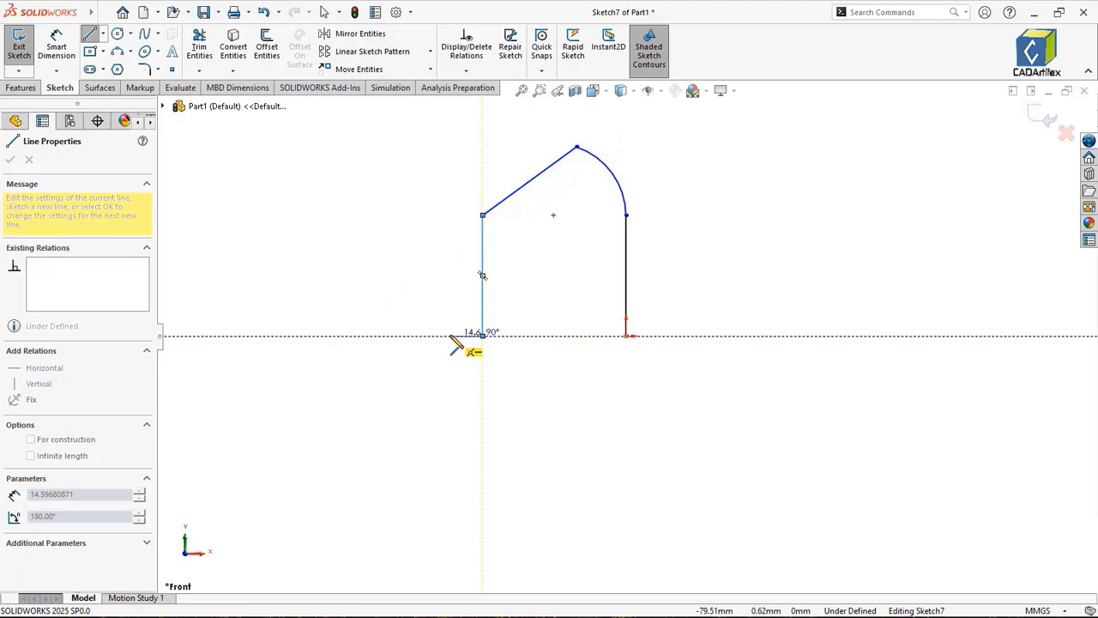
Step: Continue the outer contour: about 15 mm horizontal outward, vertical up, short parallel slope, about 22 mm vertical, and about 43 mm horizontal above the arc's start
{"action": "left_click", "coordinate": [450, 336]}
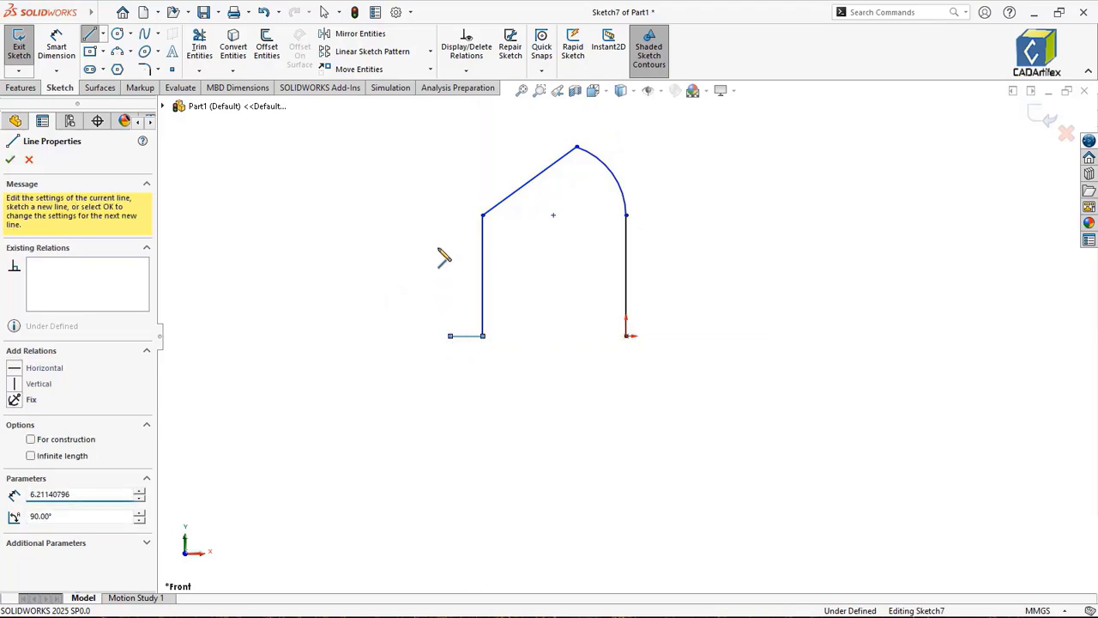
{"action": "left_click", "coordinate": [450, 180]}
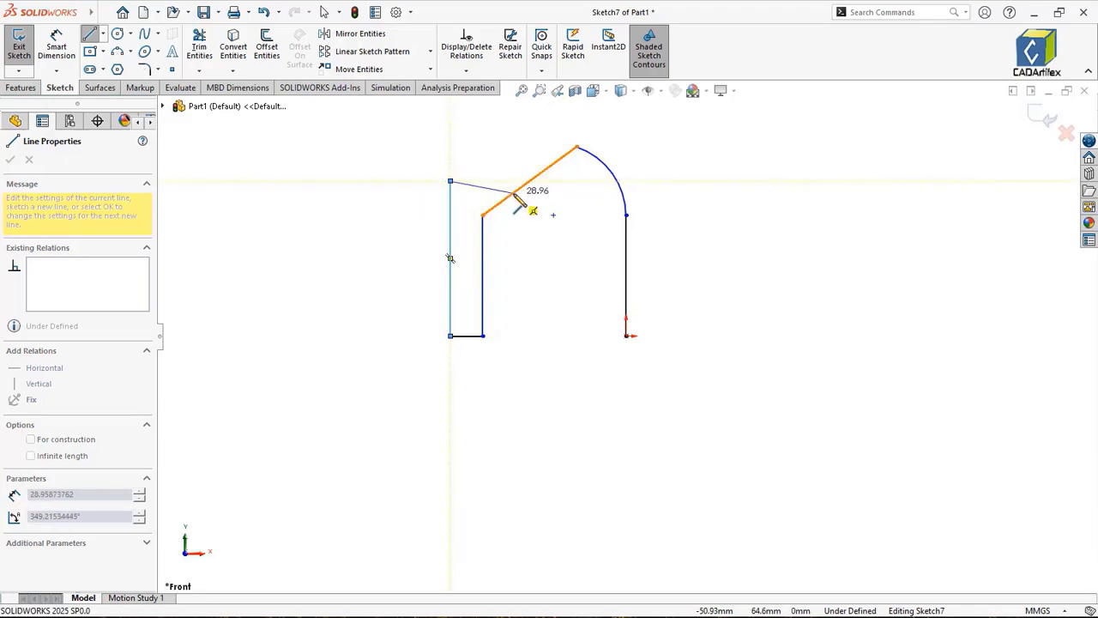
{"action": "left_click", "coordinate": [482, 160]}
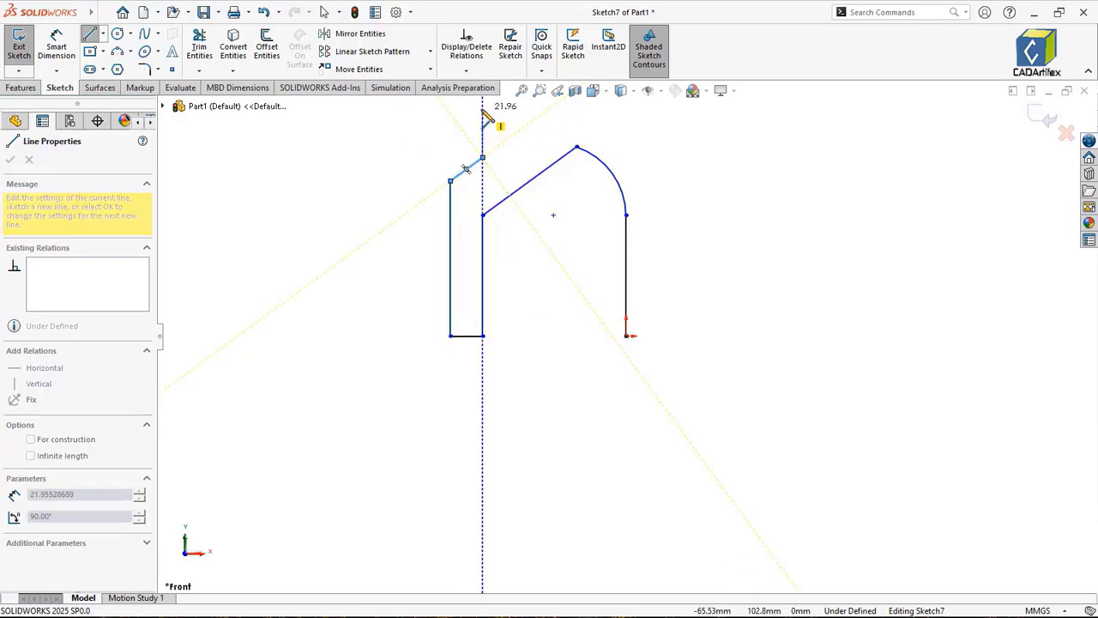
{"action": "left_click", "coordinate": [483, 110]}
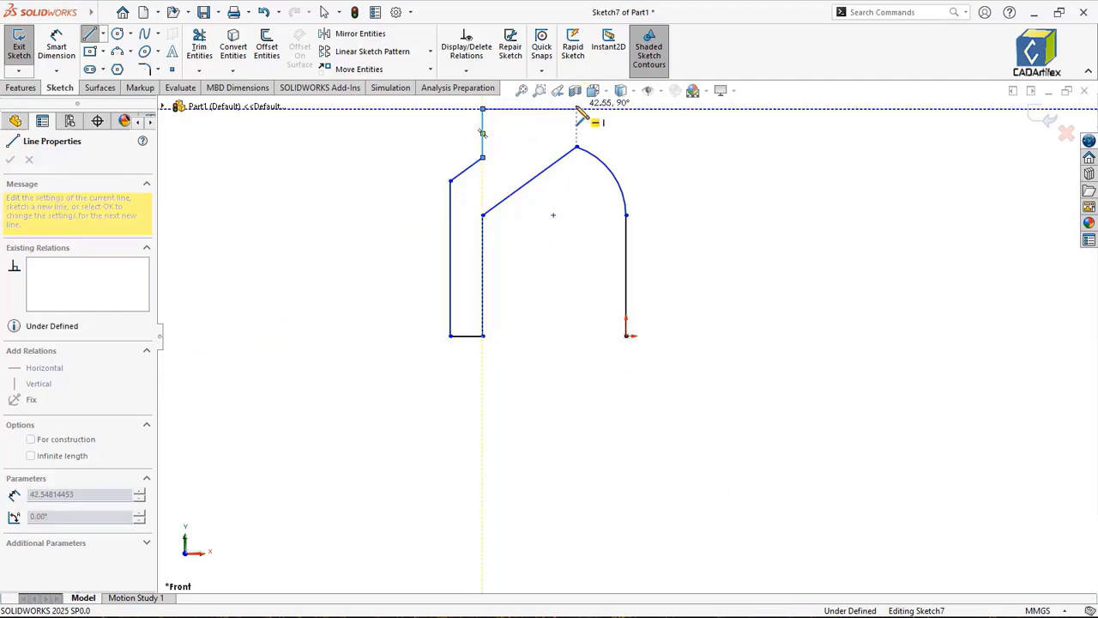
{"action": "left_click", "coordinate": [577, 109]}
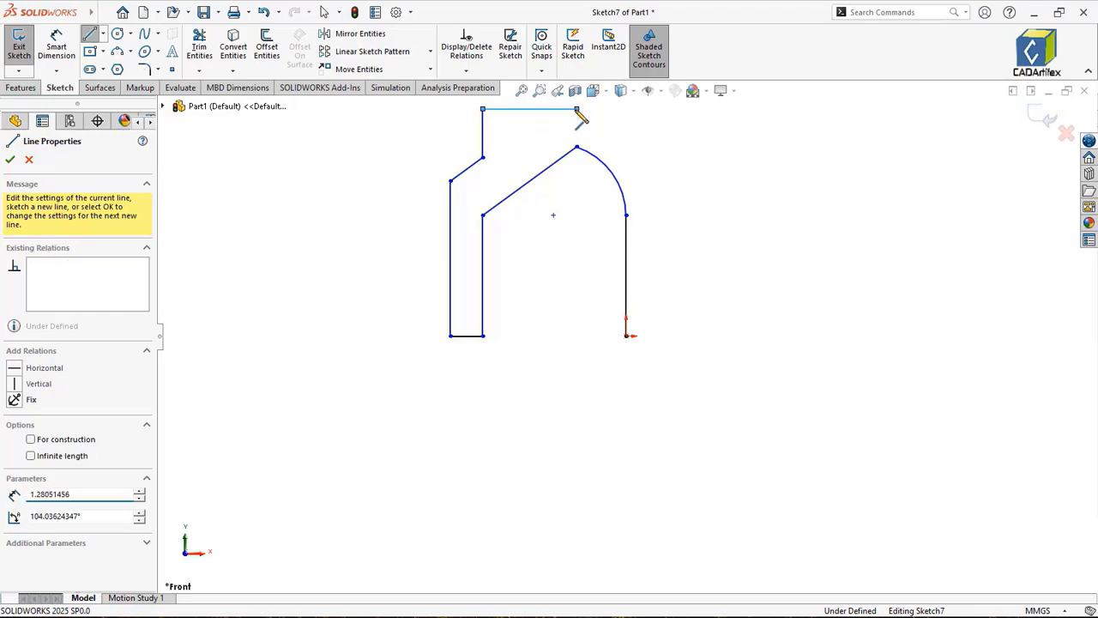
{"action": "double_click", "coordinate": [576, 109]}
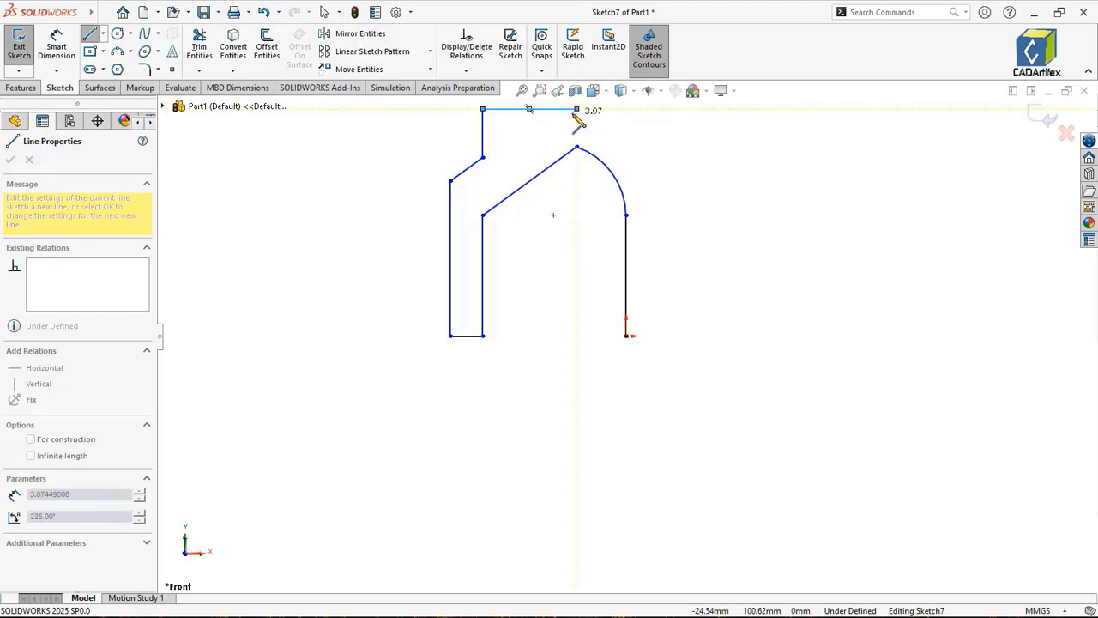
Step: Draw a three-point arc from the upper horizontal line's end to a point level with the inner arc's lower end, about 15 mm outside it
{"action": "left_click", "coordinate": [117, 52]}
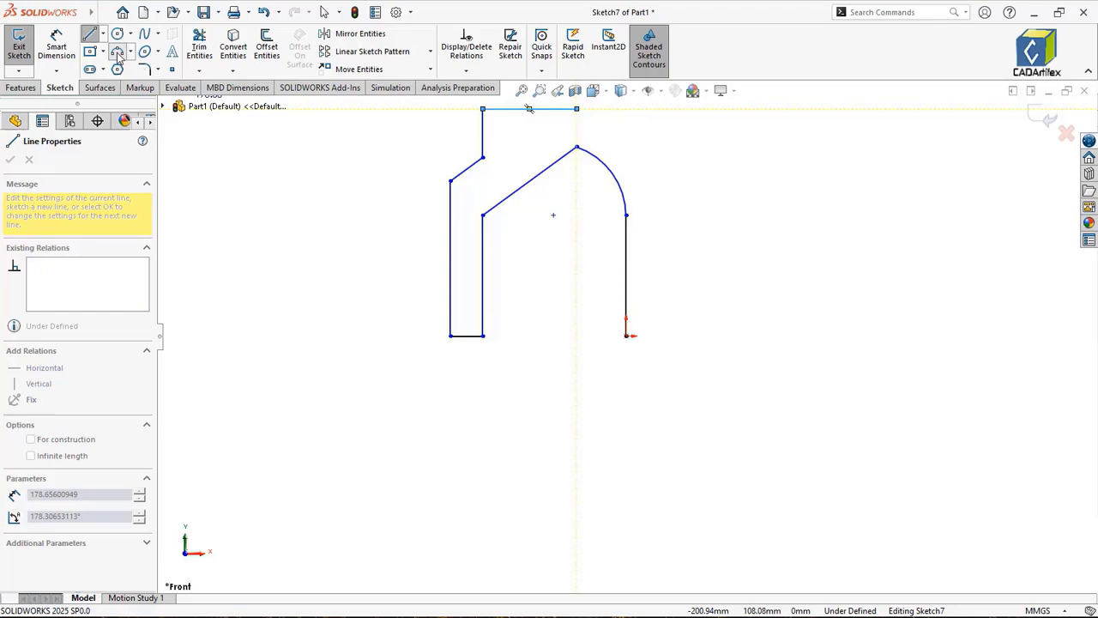
{"action": "left_click", "coordinate": [577, 109]}
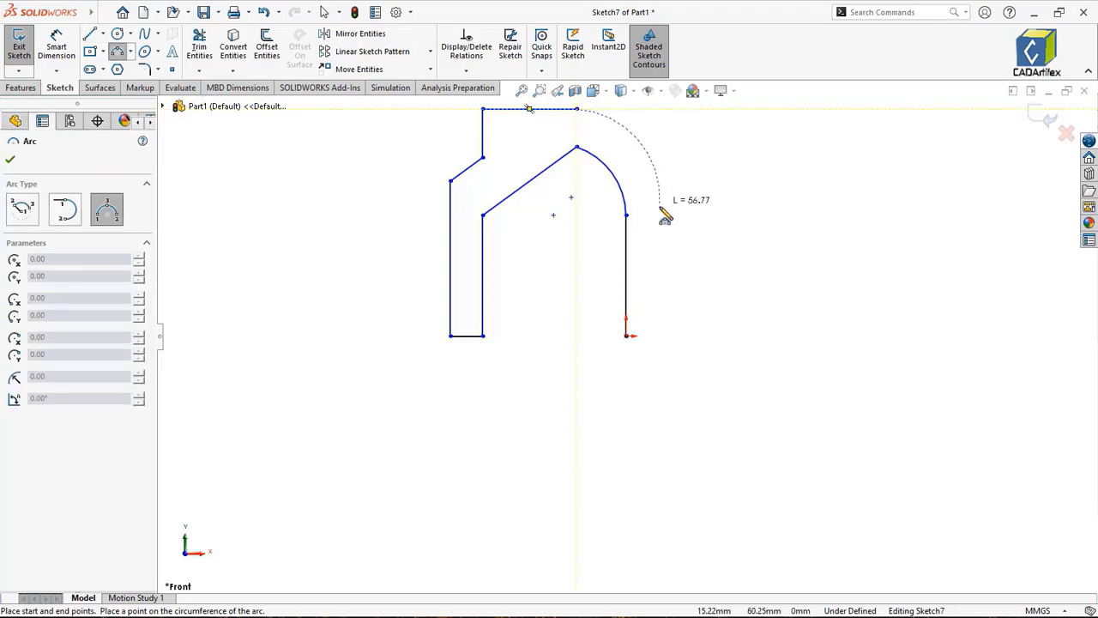
{"action": "left_click", "coordinate": [657, 213]}
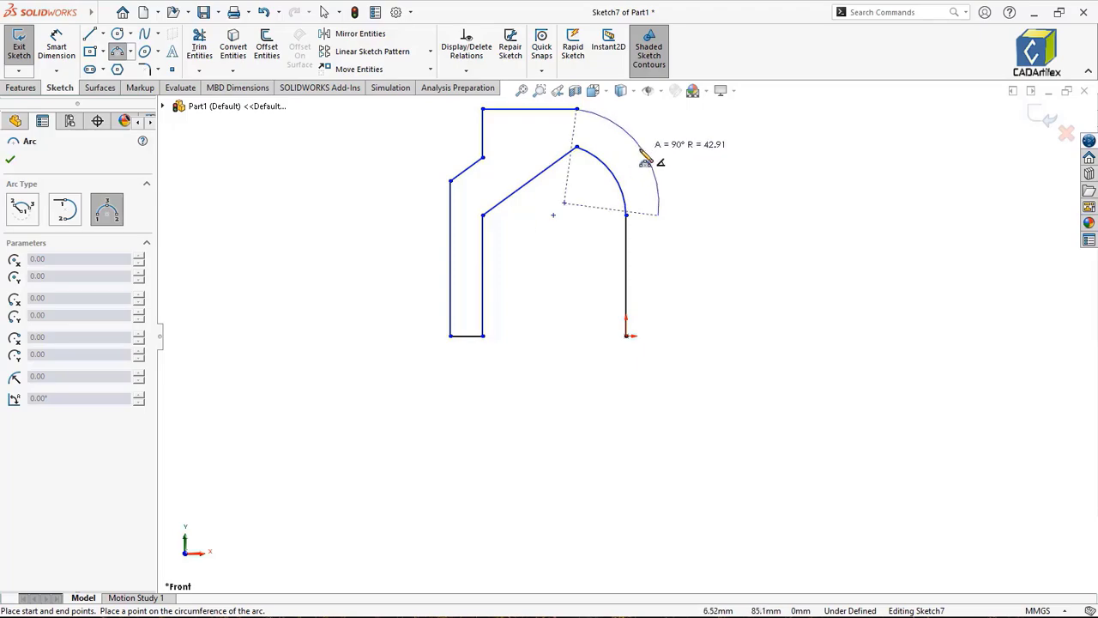
{"action": "left_click", "coordinate": [641, 201]}
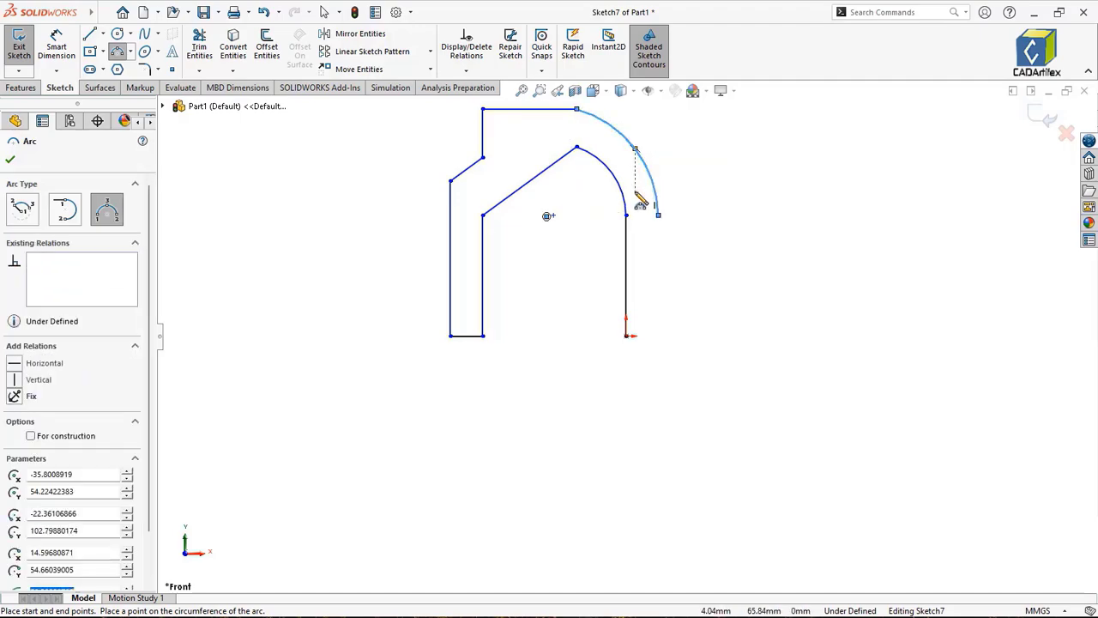
{"action": "key", "text": "Escape"}
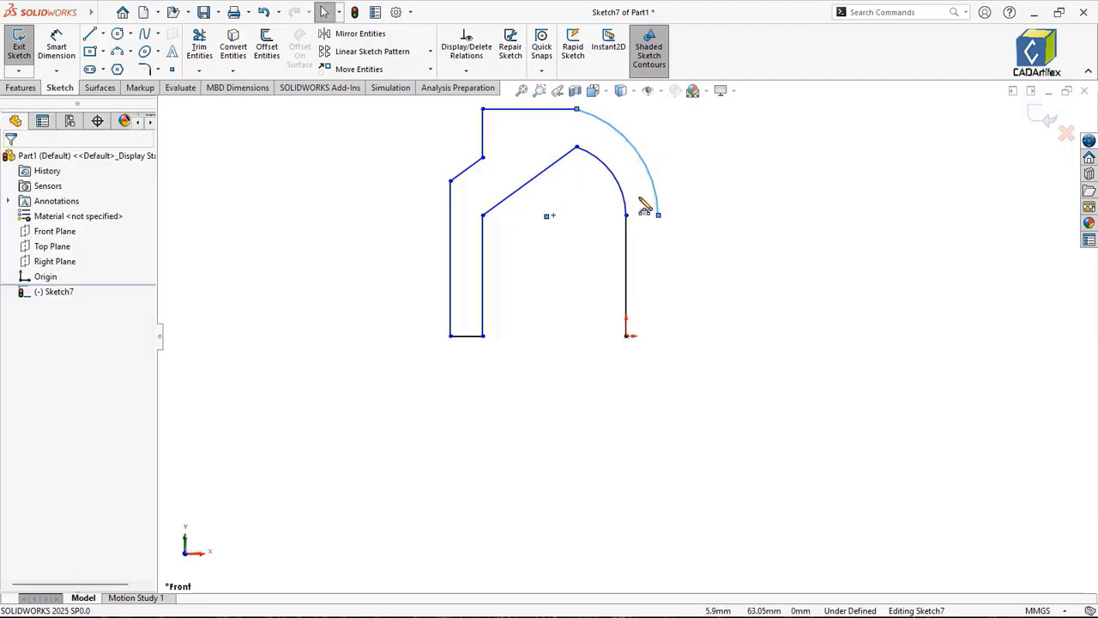
Step: Close the profile with a vertical line from the outer arc's lower end to origin level and an about 15 mm horizontal line to the origin
{"action": "key", "text": "l"}
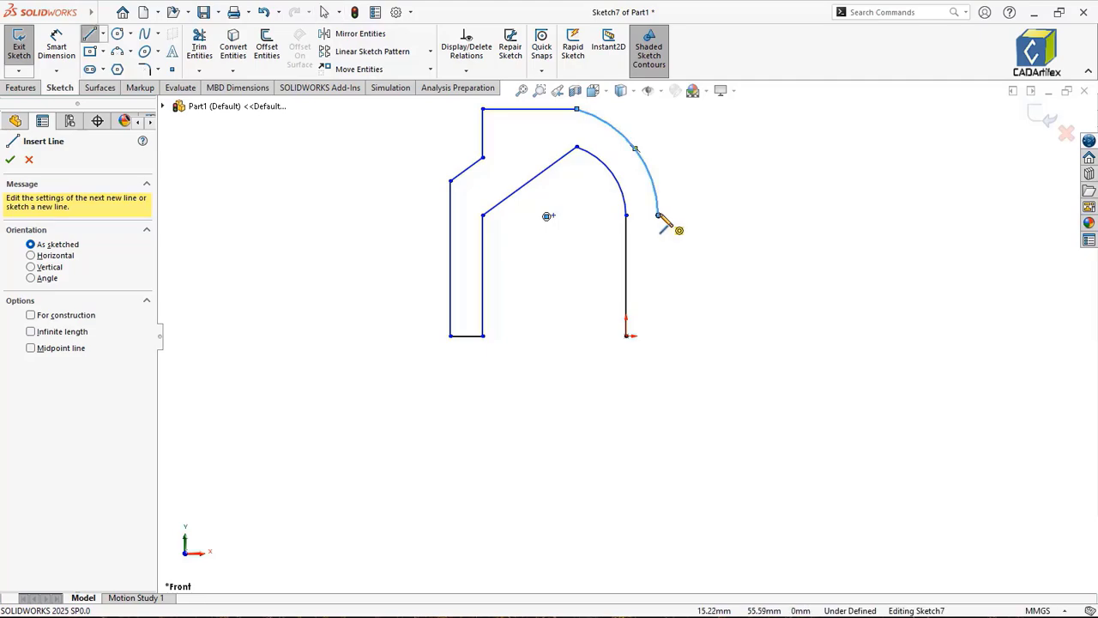
{"action": "left_click", "coordinate": [659, 215]}
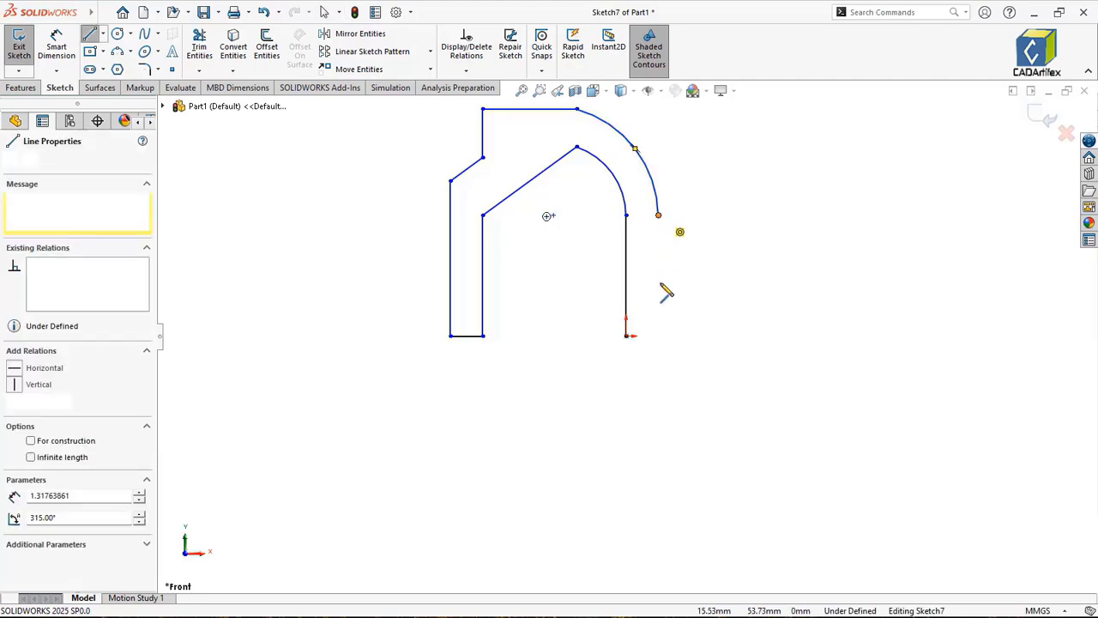
{"action": "left_click", "coordinate": [659, 335]}
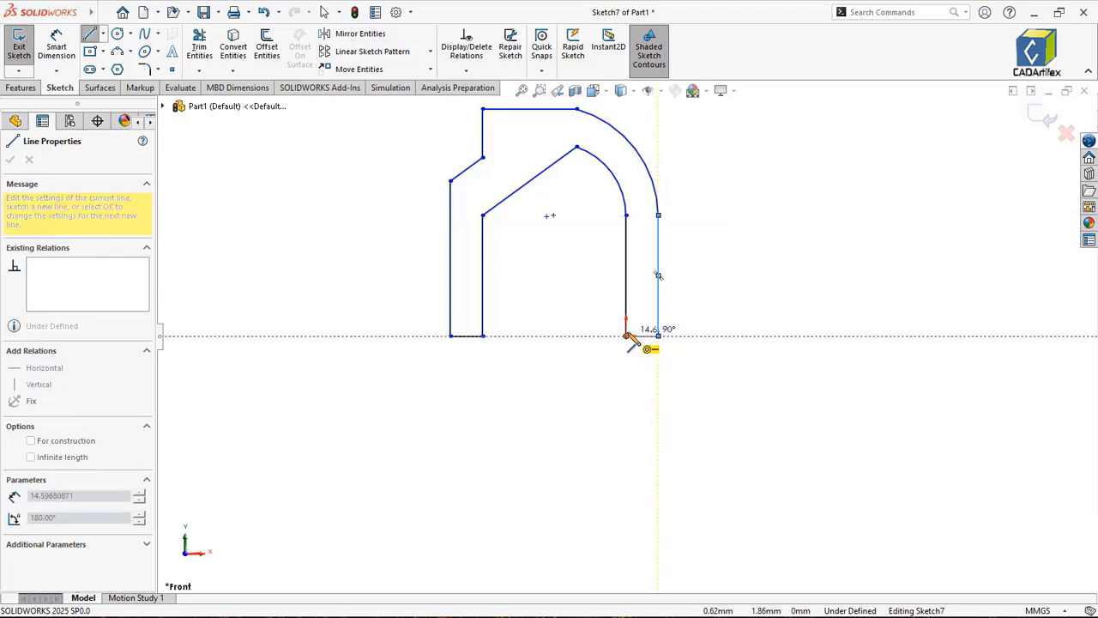
{"action": "left_click", "coordinate": [626, 335]}
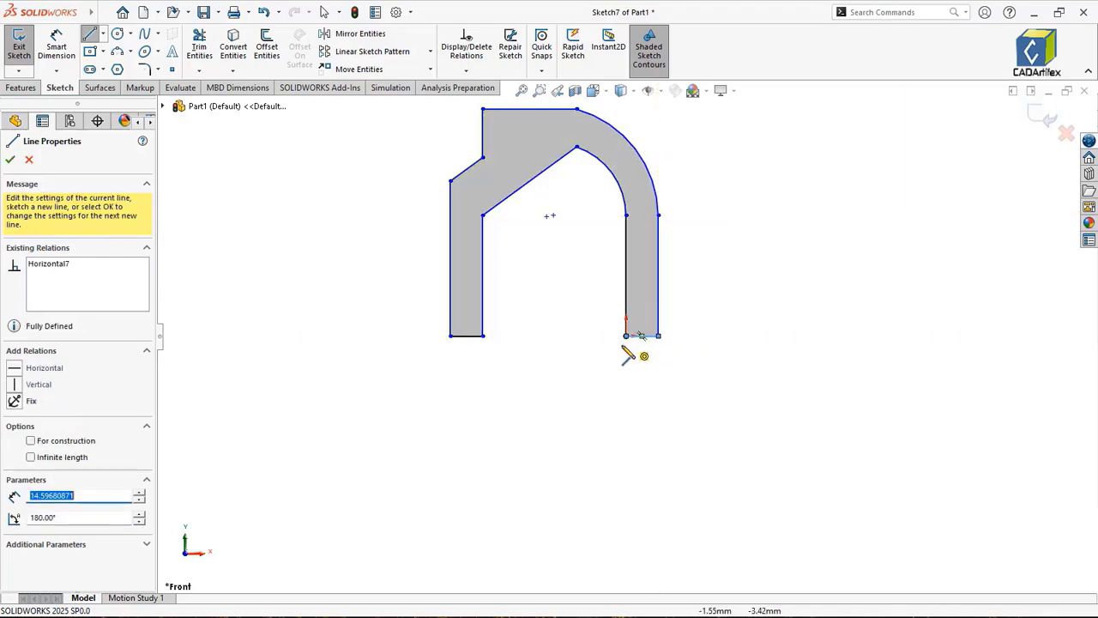
{"action": "key", "text": "Escape"}
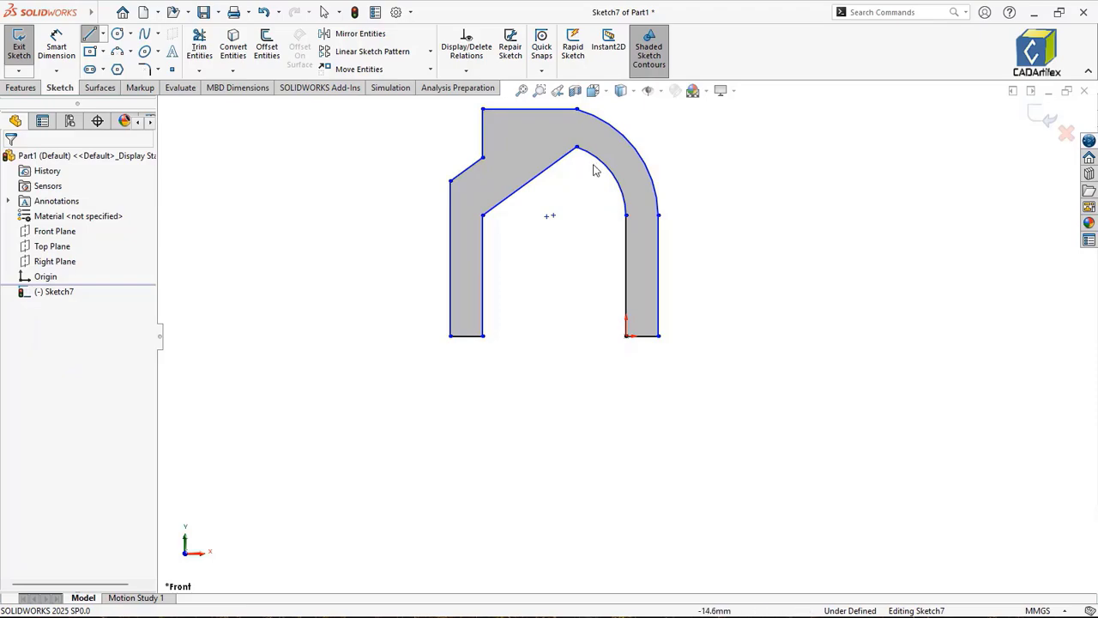
Step: Relate the upper endpoints of the outer and inner arcs as vertical and their lower endpoints as horizontal
{"action": "scroll", "coordinate": [593, 164], "scroll_direction": "up", "scroll_amount": 1}
{"action": "scroll", "coordinate": [592, 161], "scroll_direction": "down", "scroll_amount": 2}
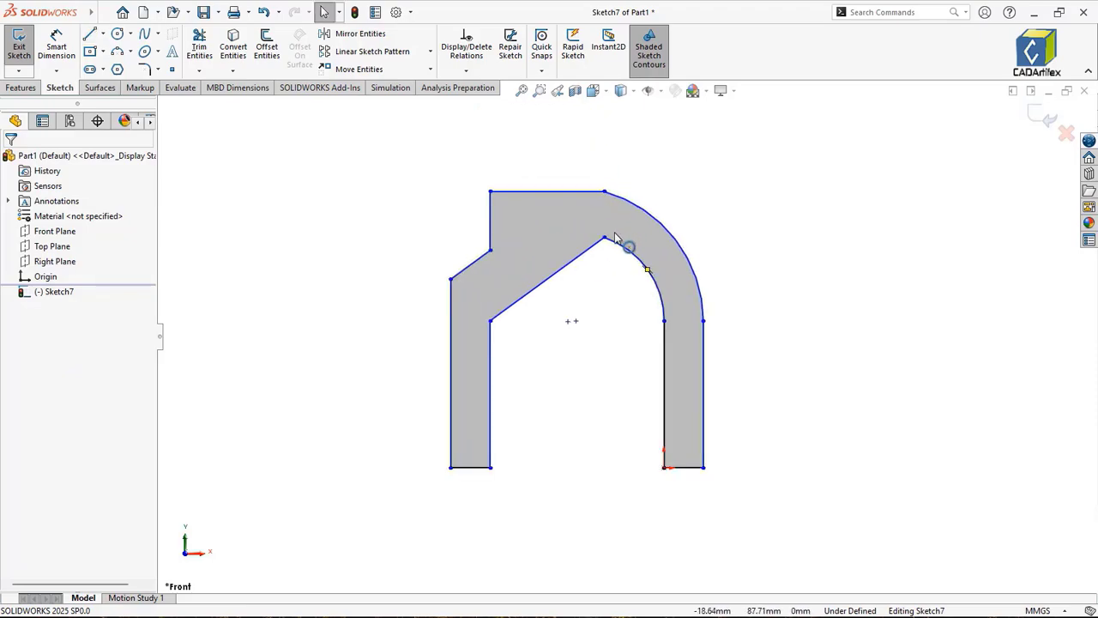
{"action": "scroll", "coordinate": [611, 194], "scroll_direction": "down", "scroll_amount": 1}
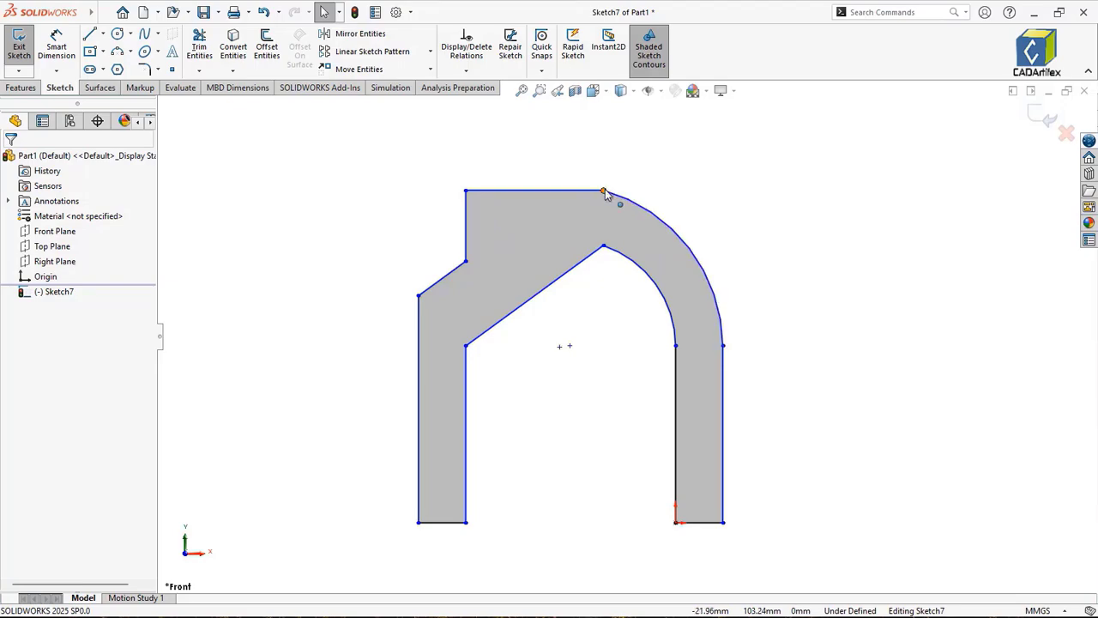
{"action": "left_click", "coordinate": [604, 248]}
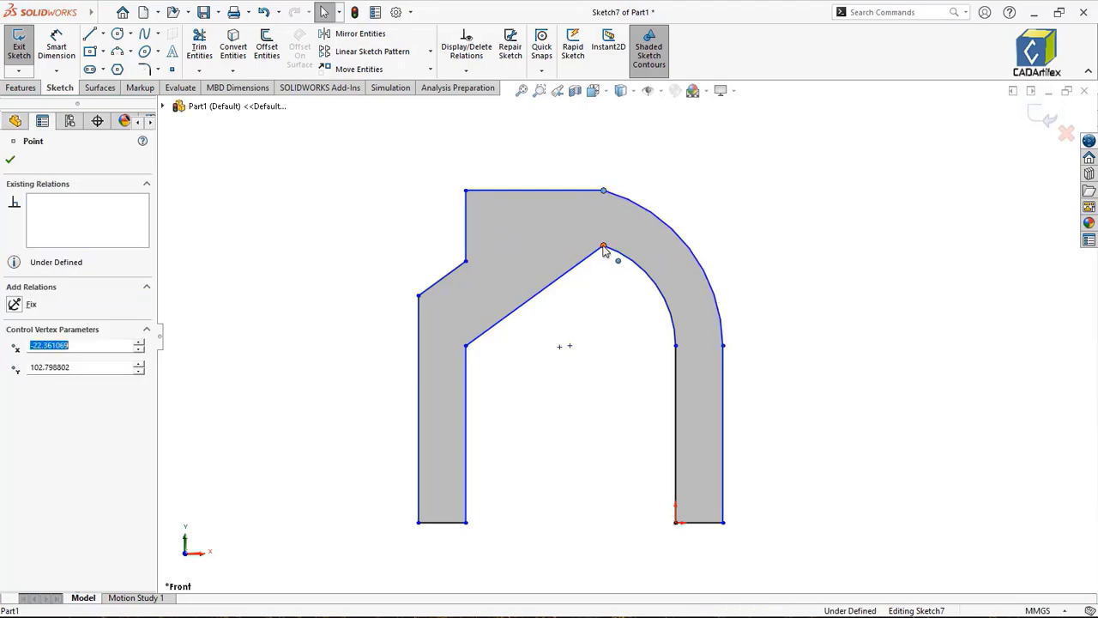
{"action": "left_click", "coordinate": [604, 248], "text": "ctrl"}
{"action": "left_click", "coordinate": [604, 248], "text": "ctrl"}
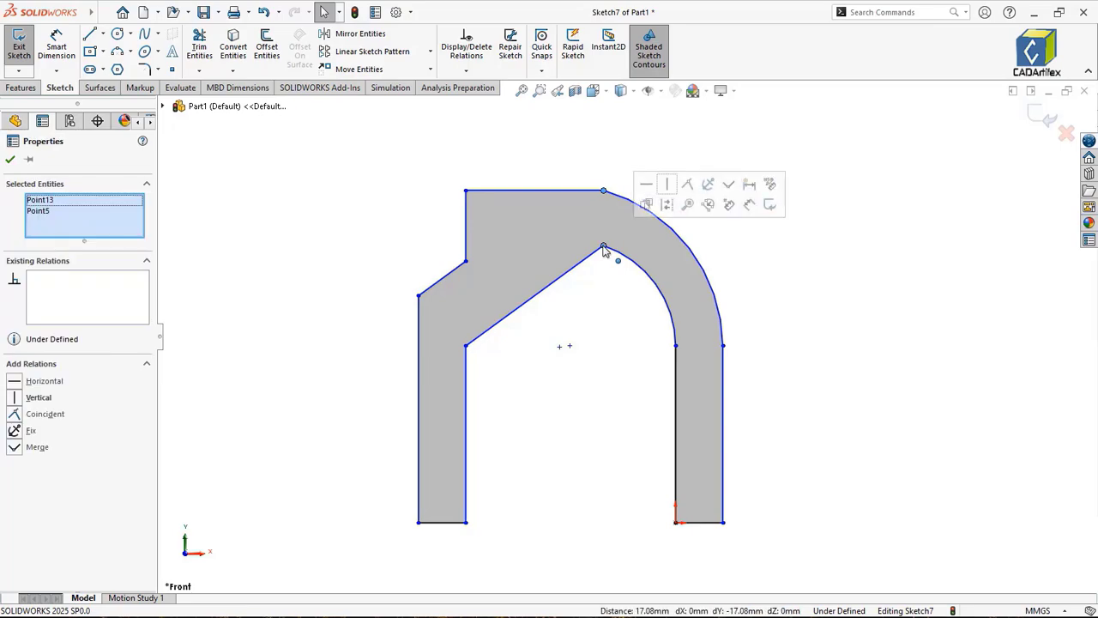
{"action": "left_click", "coordinate": [670, 185]}
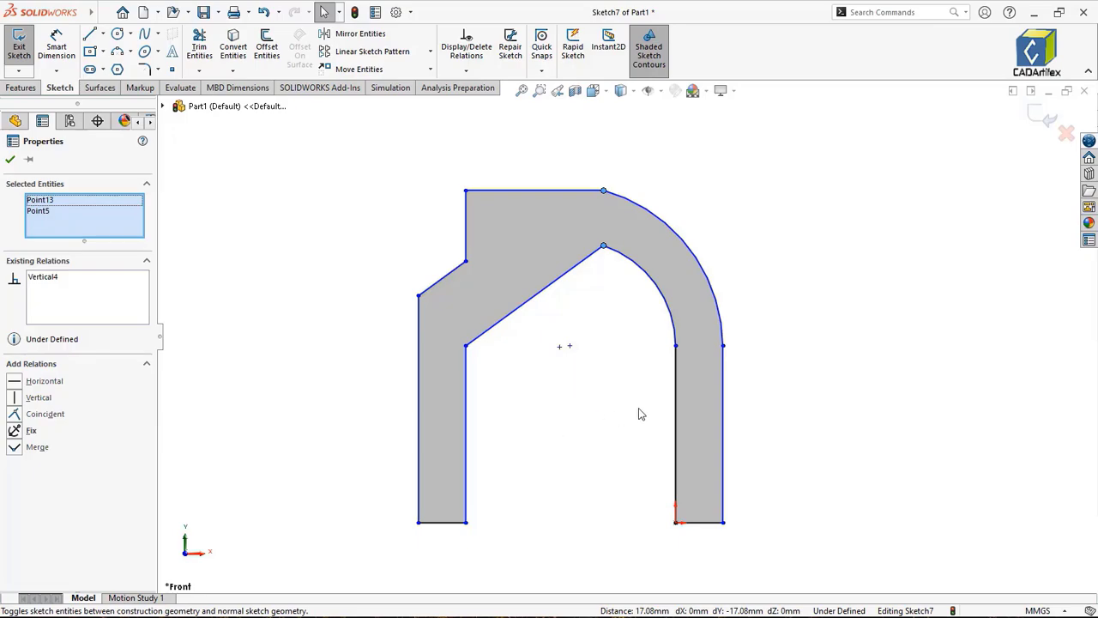
{"action": "left_click", "coordinate": [723, 346]}
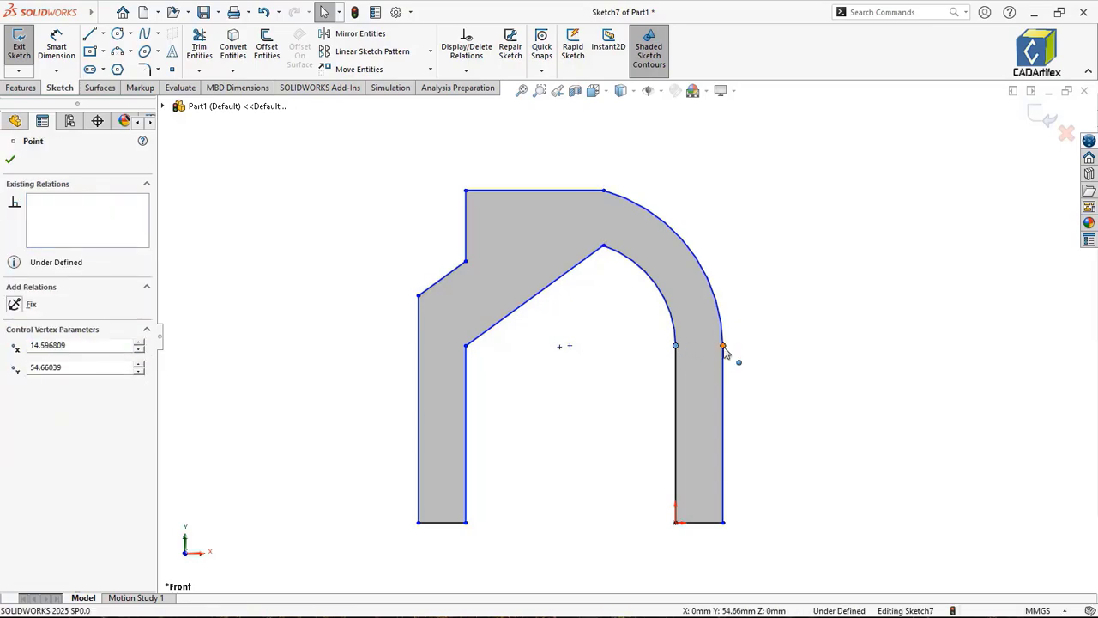
{"action": "left_click", "coordinate": [723, 348], "text": "ctrl"}
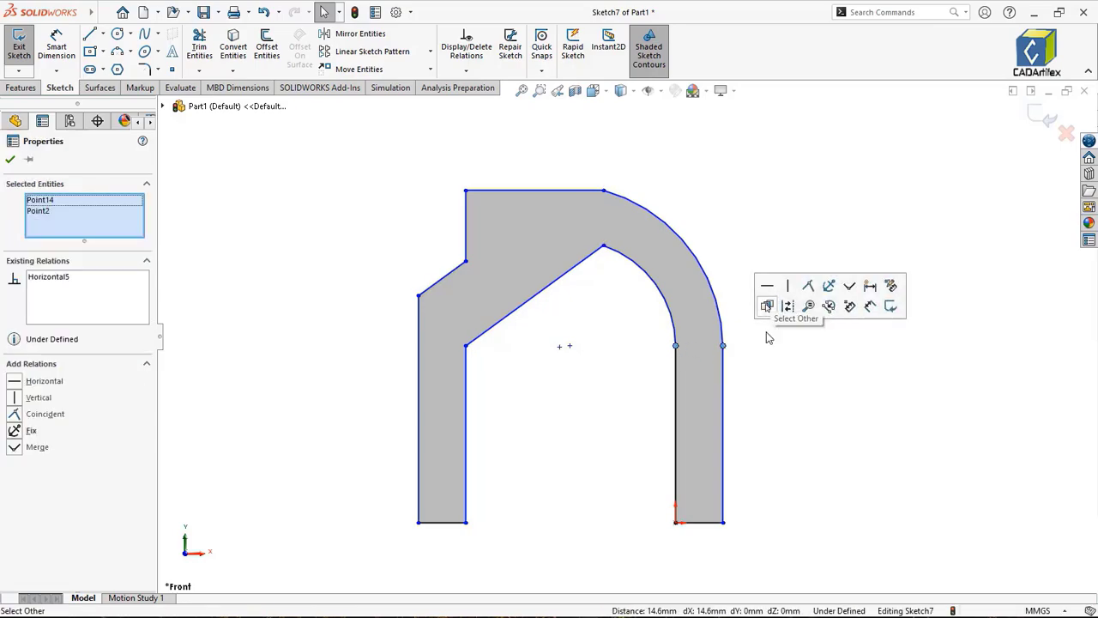
Step: Dimension the short horizontal line at the foot of the left leg to 15 mm
{"action": "scroll", "coordinate": [763, 360], "scroll_direction": "up", "scroll_amount": 3}
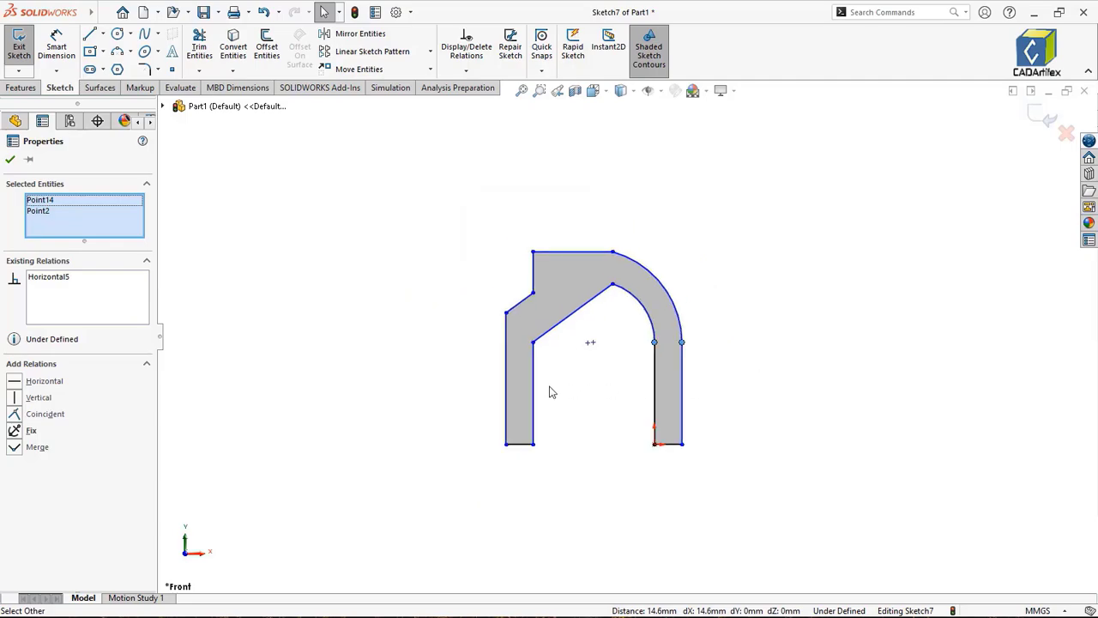
{"action": "scroll", "coordinate": [551, 389], "scroll_direction": "down", "scroll_amount": 5}
{"action": "scroll", "coordinate": [637, 377], "scroll_direction": "up", "scroll_amount": 1}
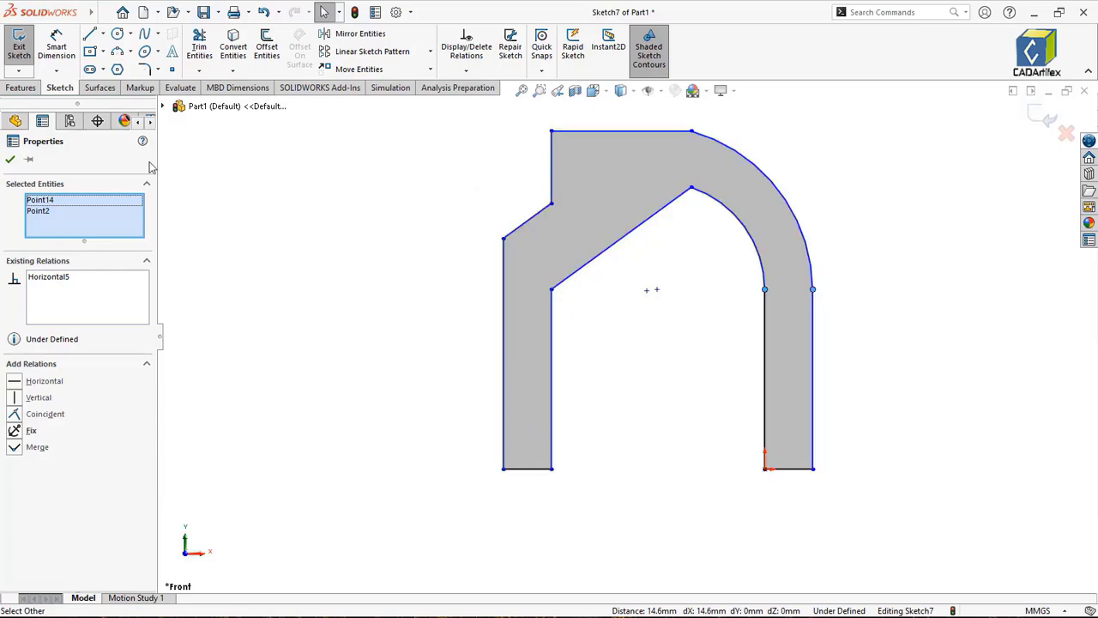
{"action": "left_click", "coordinate": [56, 46]}
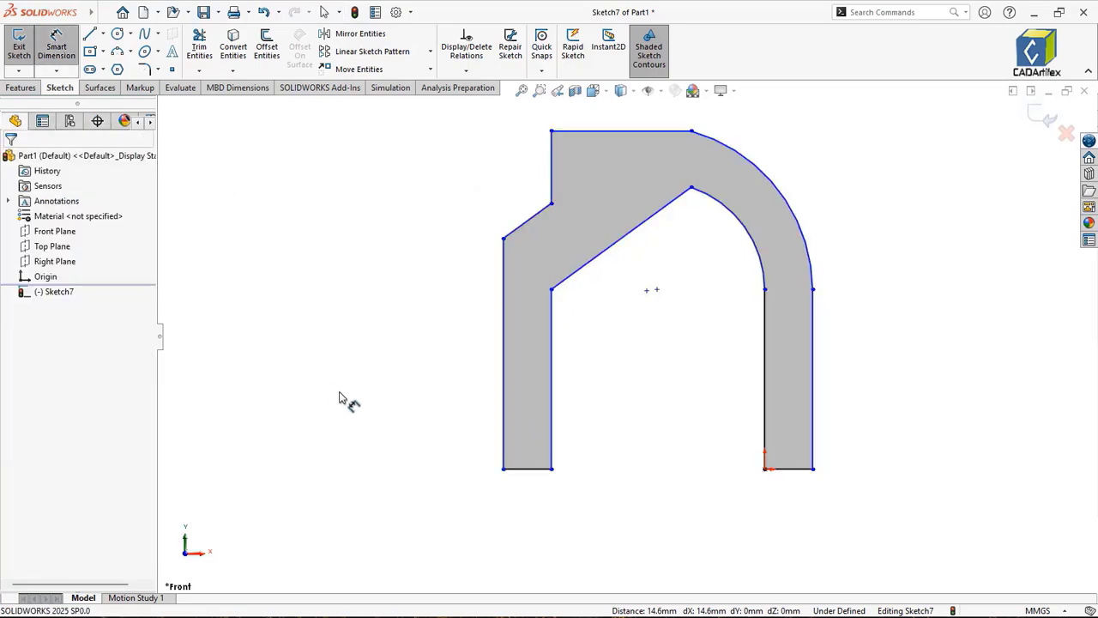
{"action": "left_click", "coordinate": [532, 474]}
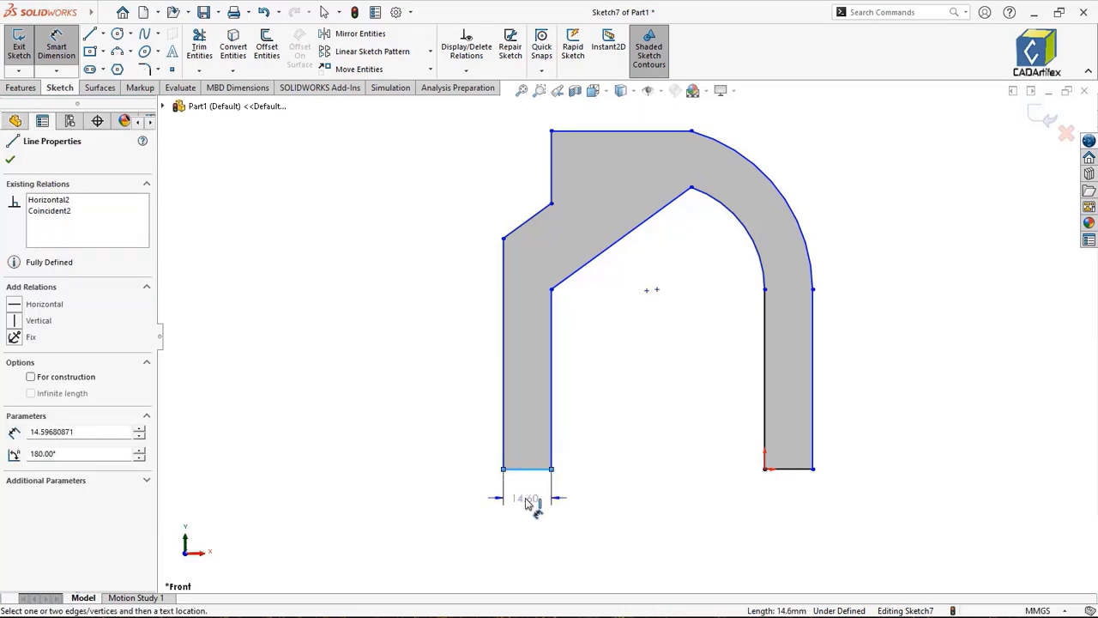
{"action": "left_click", "coordinate": [526, 502]}
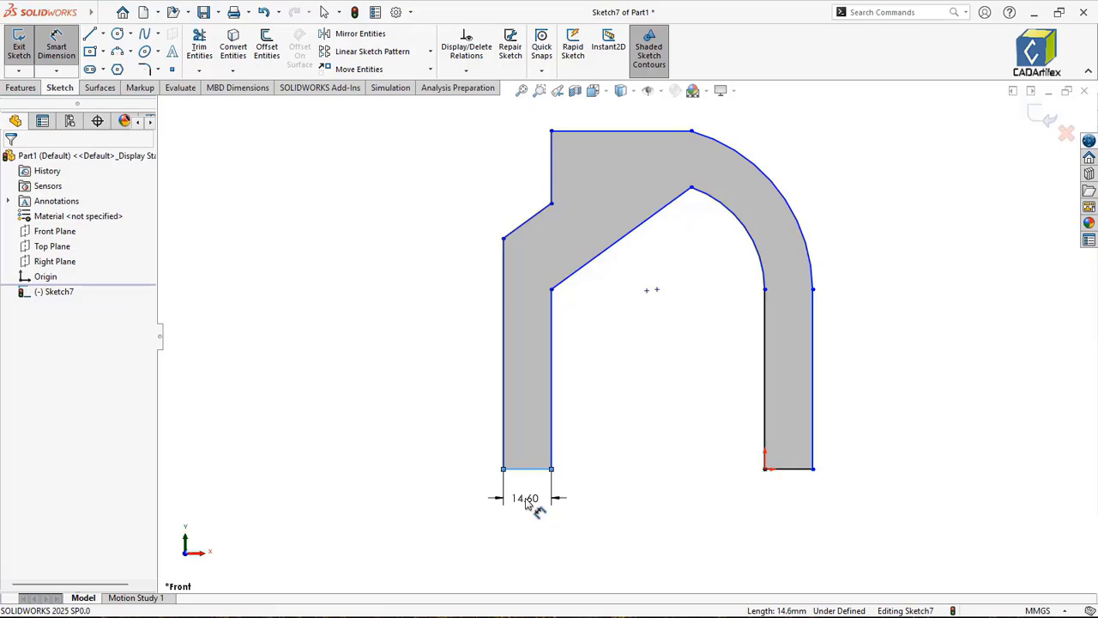
{"action": "type", "text": "15"}
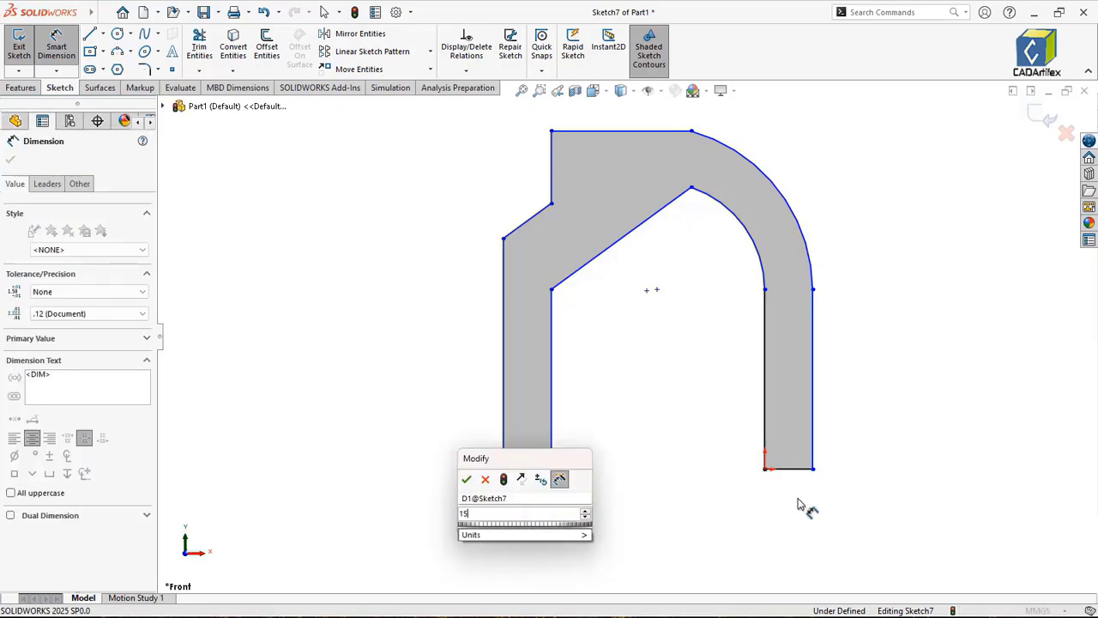
{"action": "key", "text": "Return"}
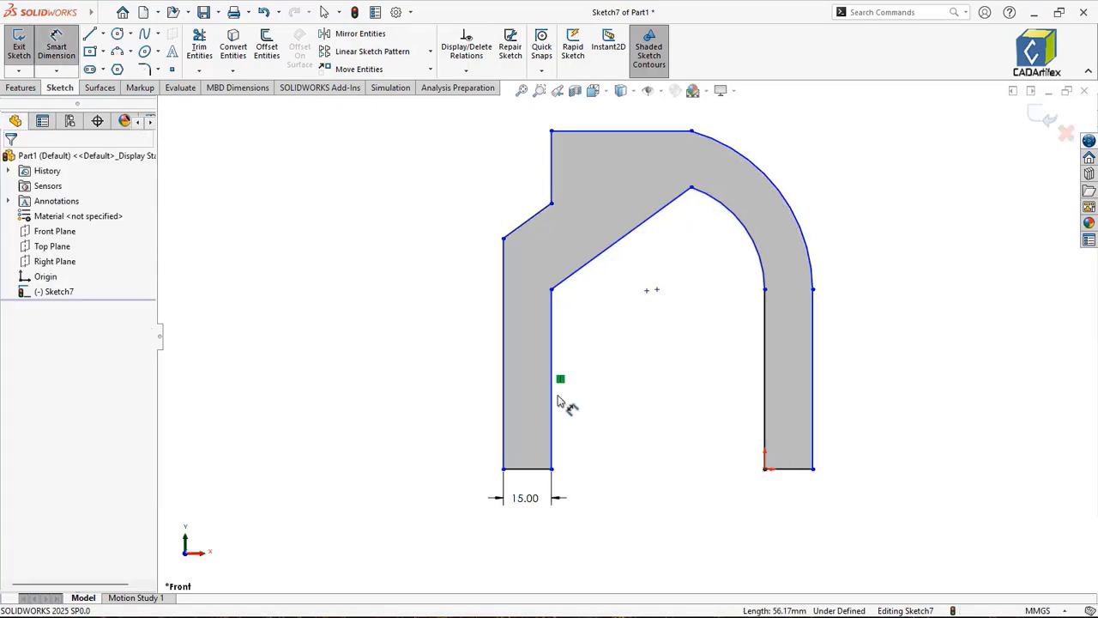
Step: Dimension the left leg's inner vertical line to 58 mm
{"action": "left_click", "coordinate": [588, 390]}
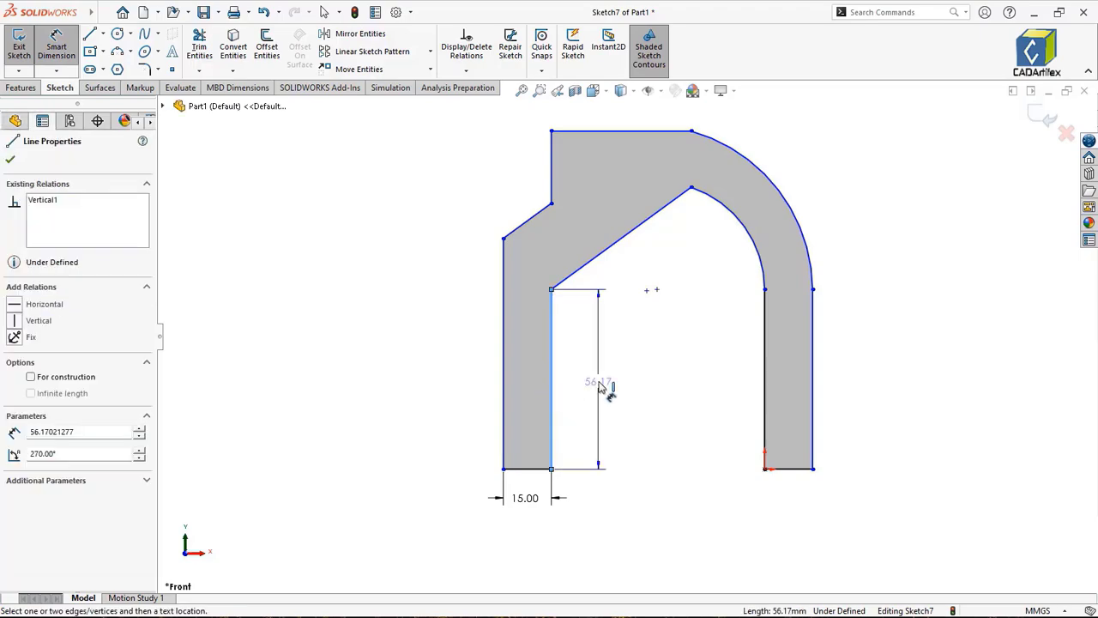
{"action": "left_click", "coordinate": [589, 388]}
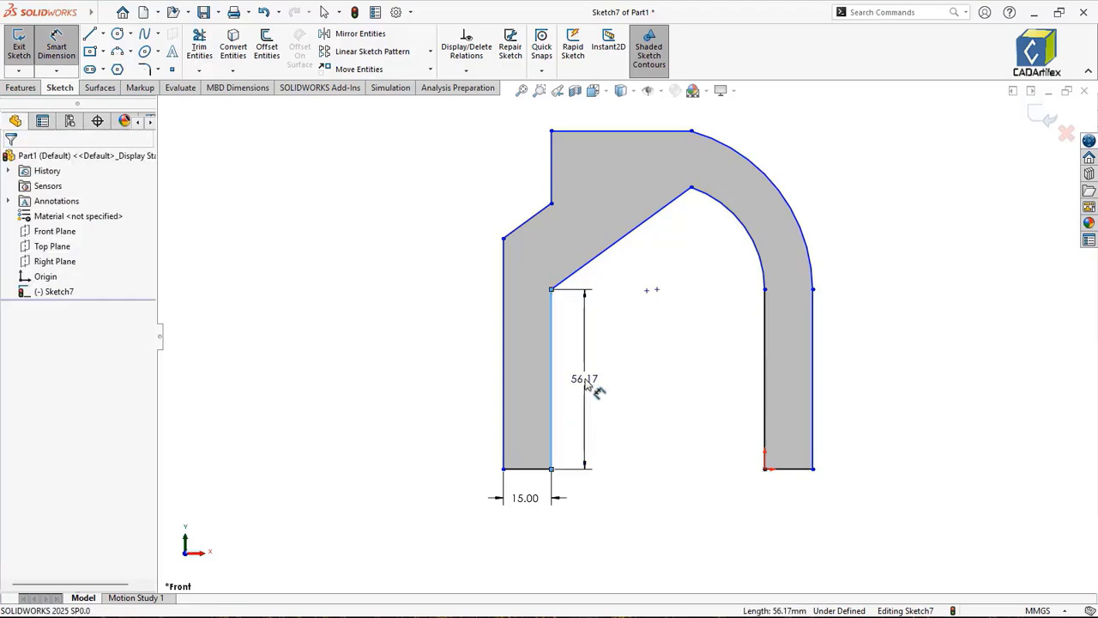
{"action": "double_click", "coordinate": [586, 379]}
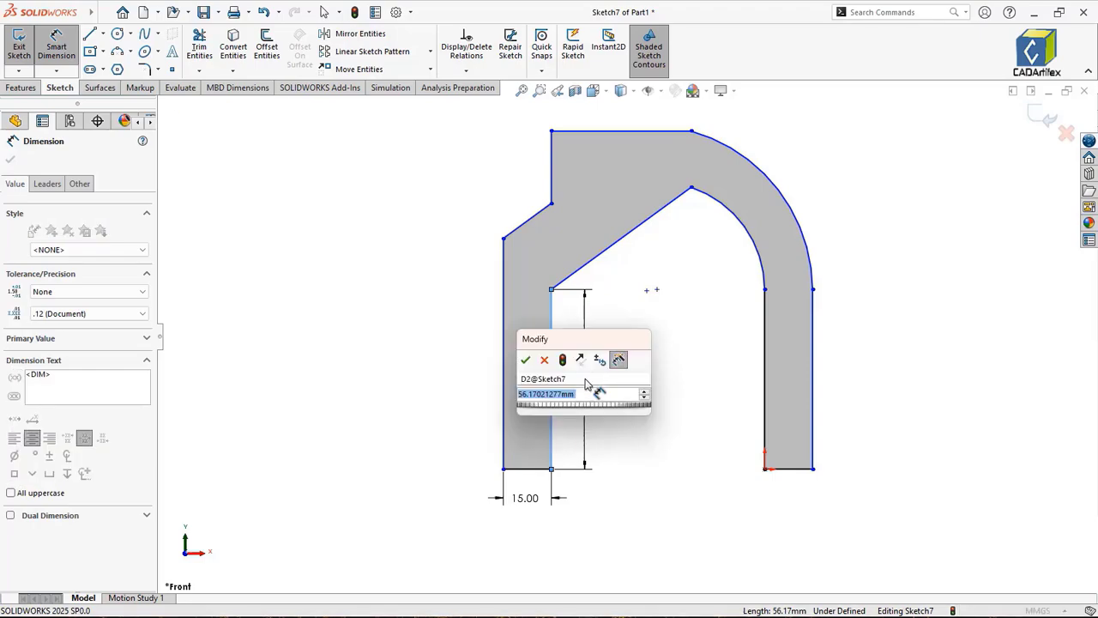
{"action": "type", "text": "58"}
{"action": "key", "text": "Return"}
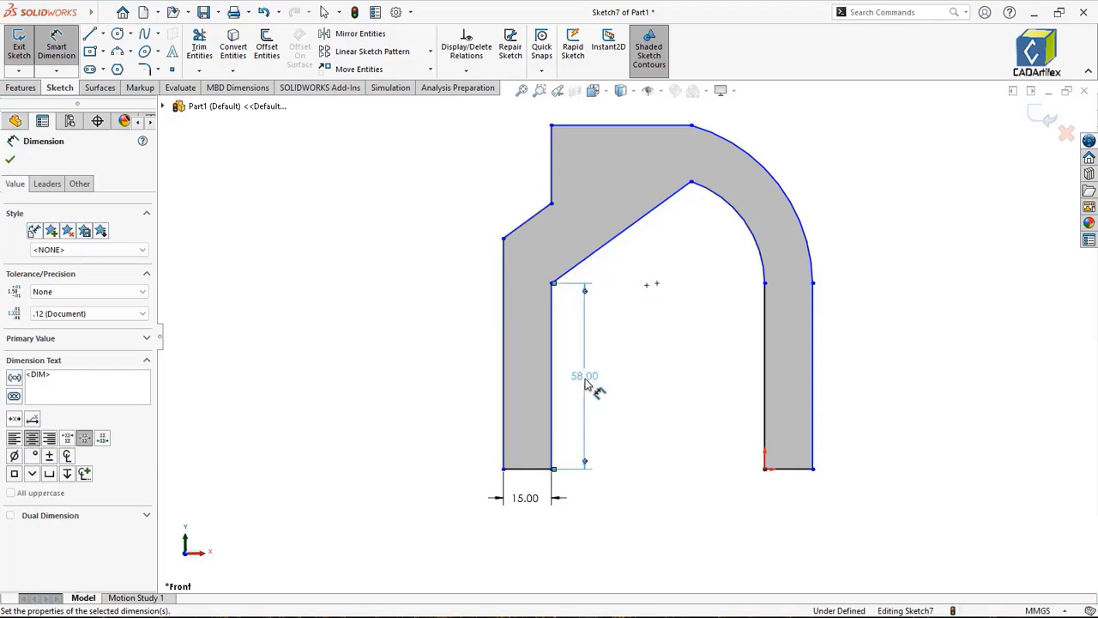
Step: Dimension the left leg's outer vertical line to 65 mm
{"action": "left_click", "coordinate": [485, 367]}
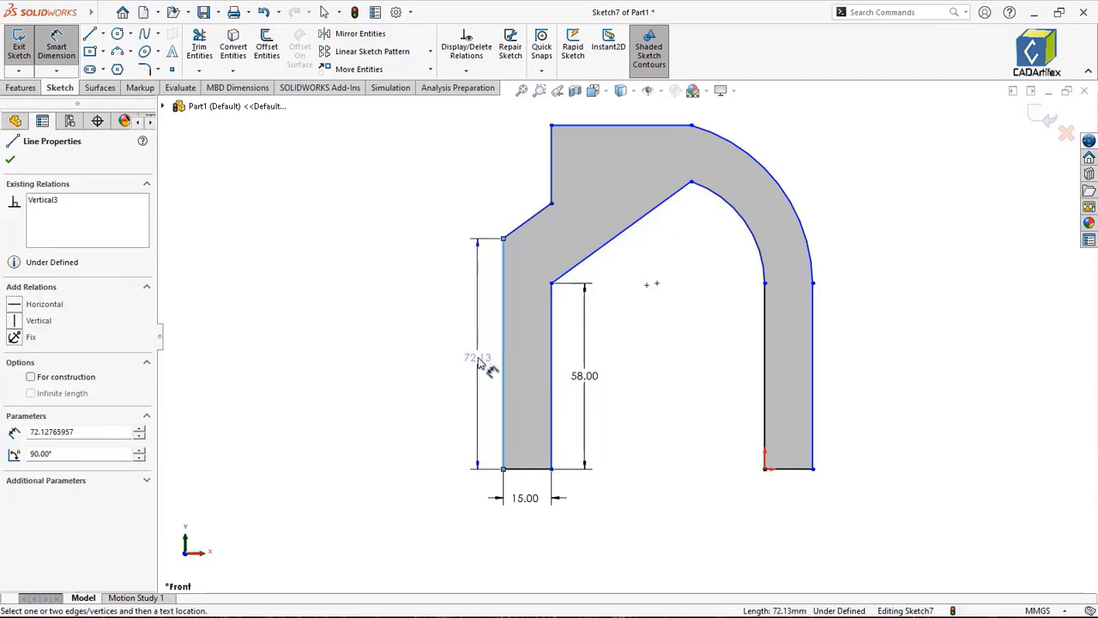
{"action": "left_click", "coordinate": [481, 365]}
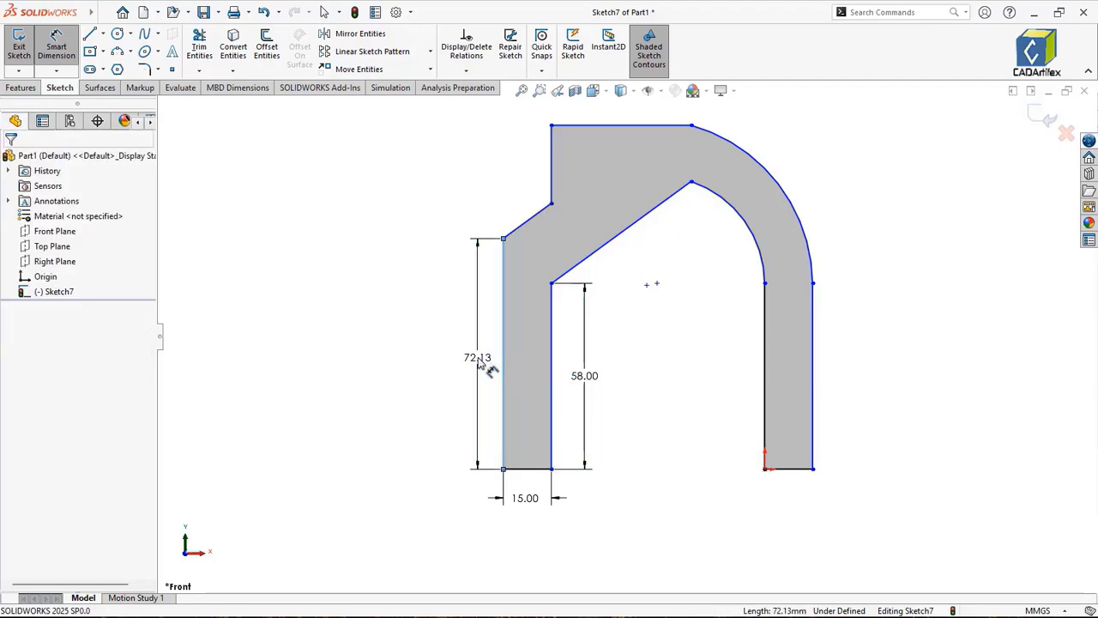
{"action": "left_click", "coordinate": [481, 365]}
{"action": "type", "text": "65"}
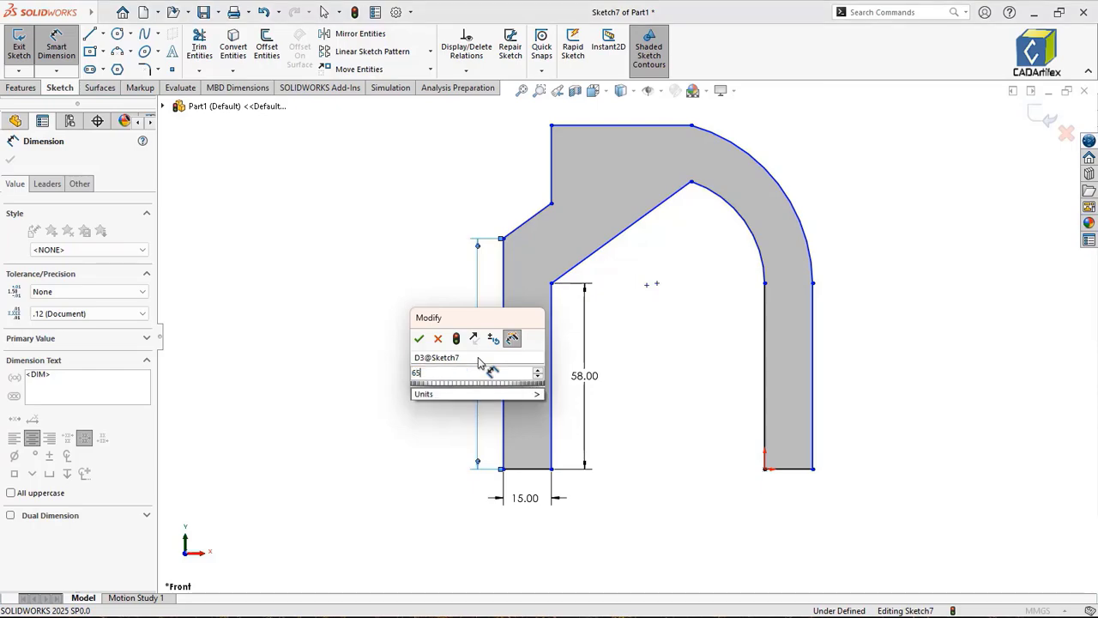
{"action": "key", "text": "Escape"}
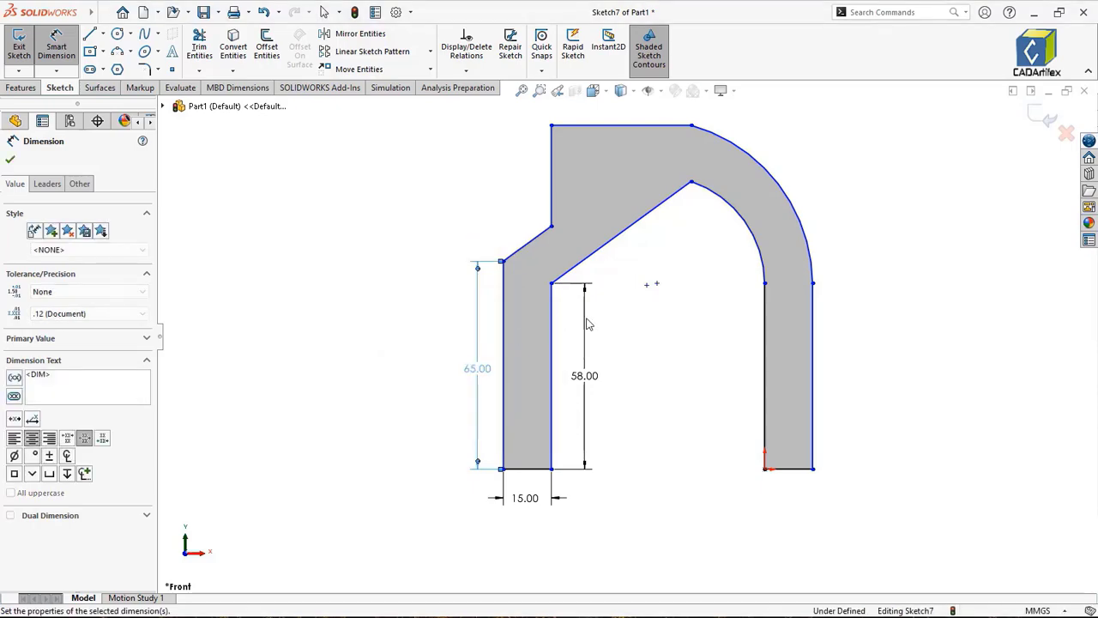
Step: Dimension the vertical line rising from the origin to 55 mm
{"action": "left_click", "coordinate": [753, 380]}
{"action": "left_click", "coordinate": [755, 379]}
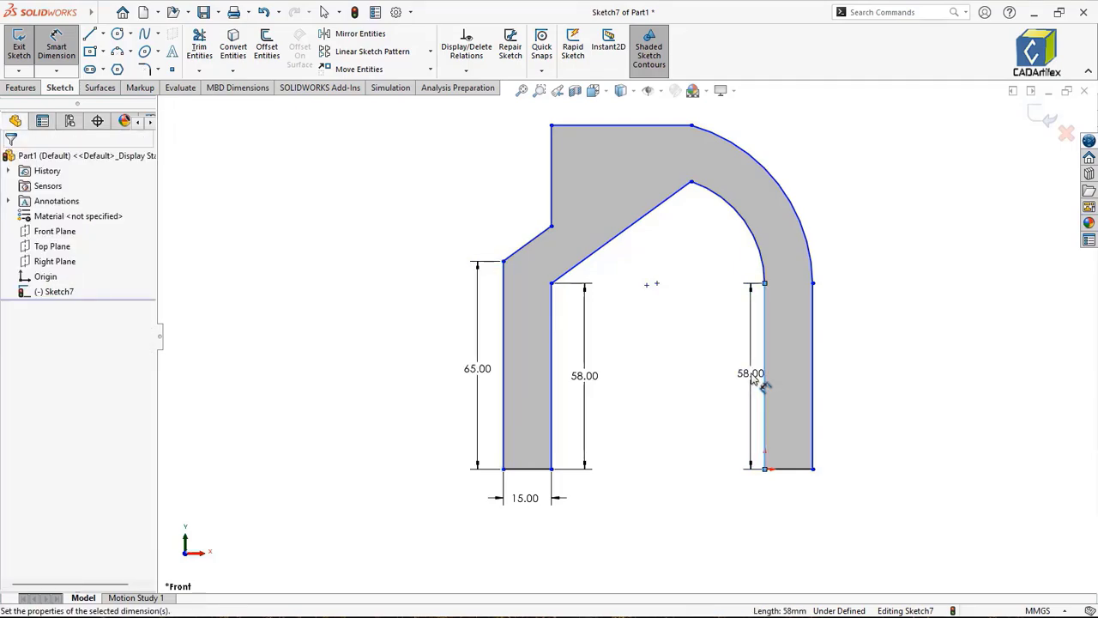
{"action": "left_click", "coordinate": [752, 375]}
{"action": "type", "text": "55"}
{"action": "key", "text": "Return"}
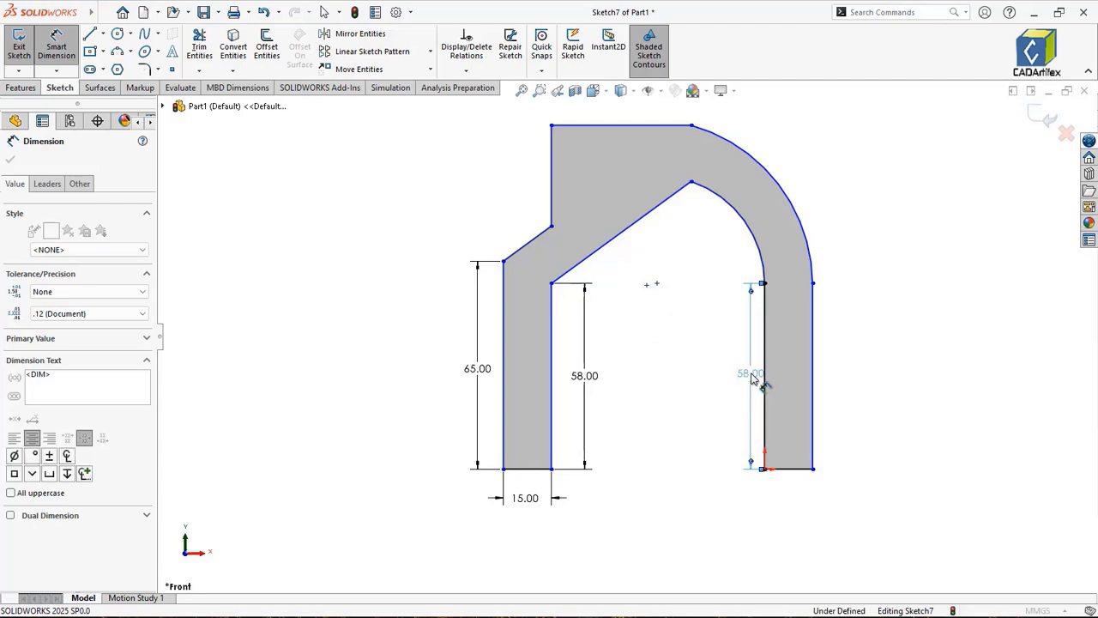
Step: Dimension the overall width between the outermost vertical lines of the two legs to 145 mm
{"action": "left_click", "coordinate": [644, 441]}
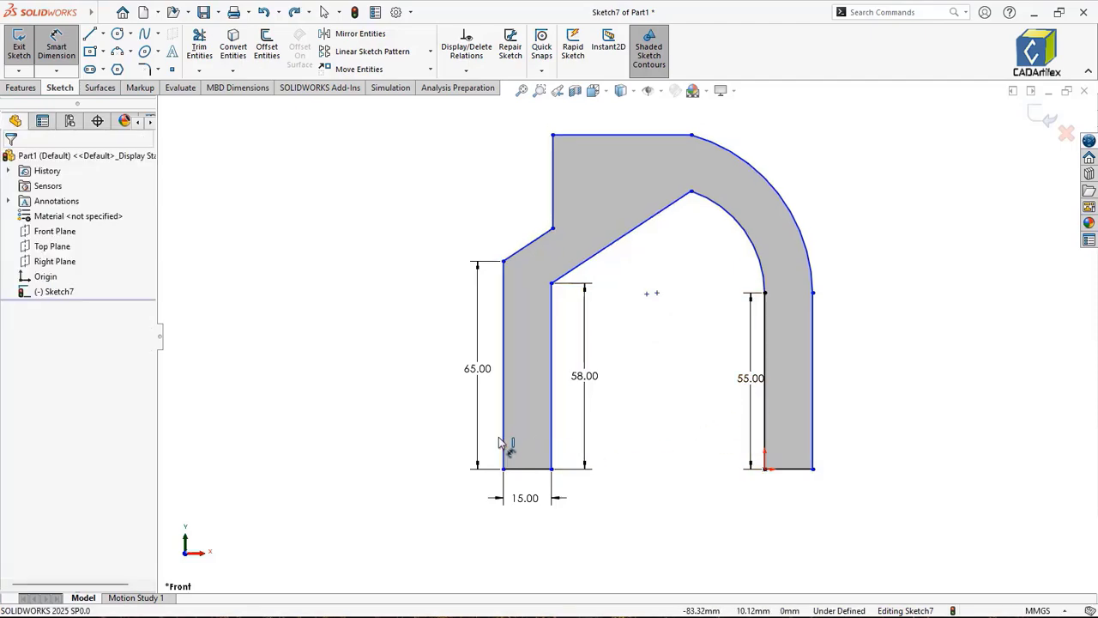
{"action": "left_click", "coordinate": [812, 446]}
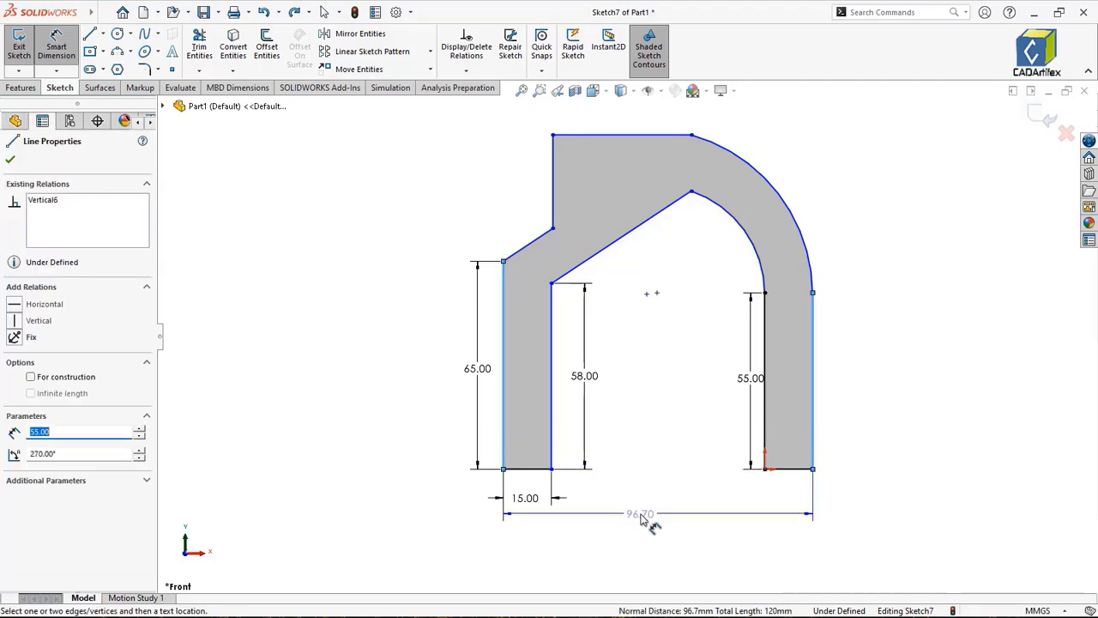
{"action": "left_click", "coordinate": [645, 525]}
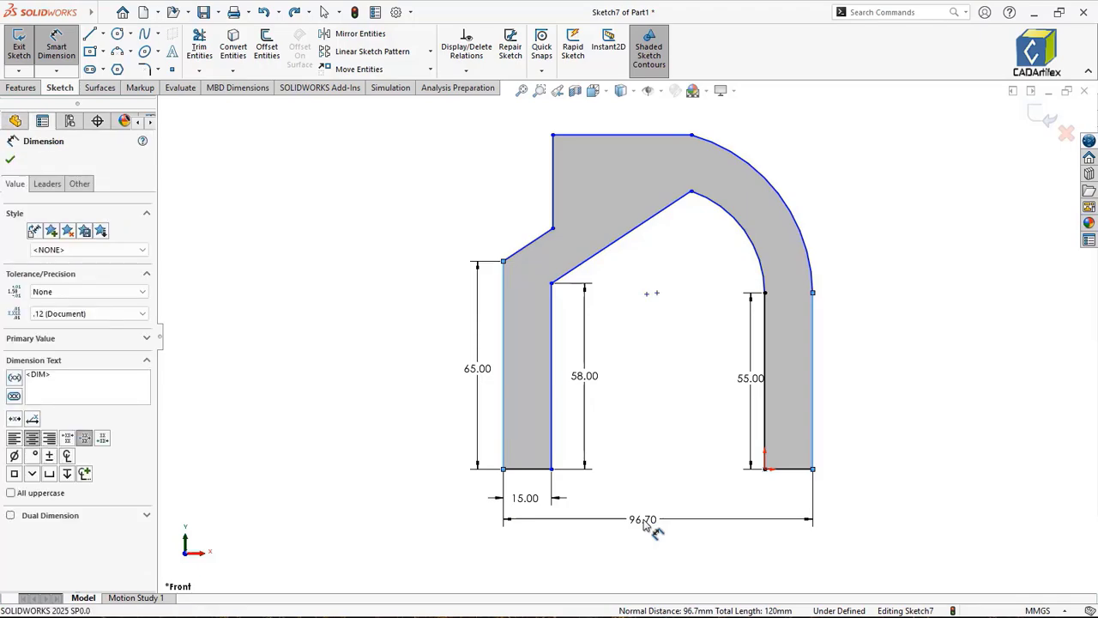
{"action": "type", "text": "140"}
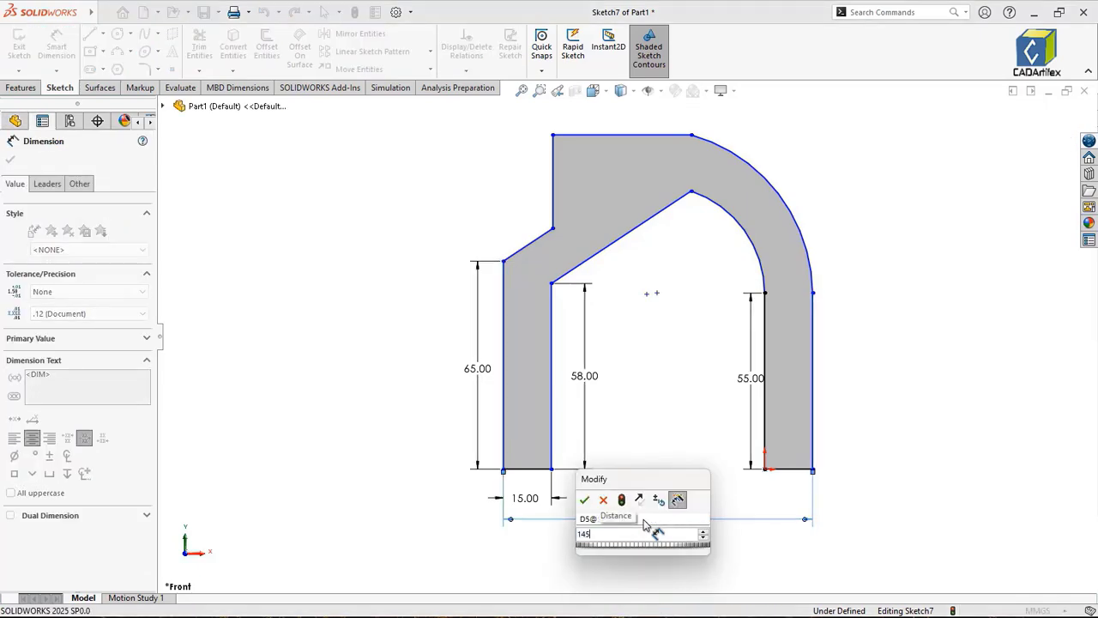
{"action": "key", "text": "Return"}
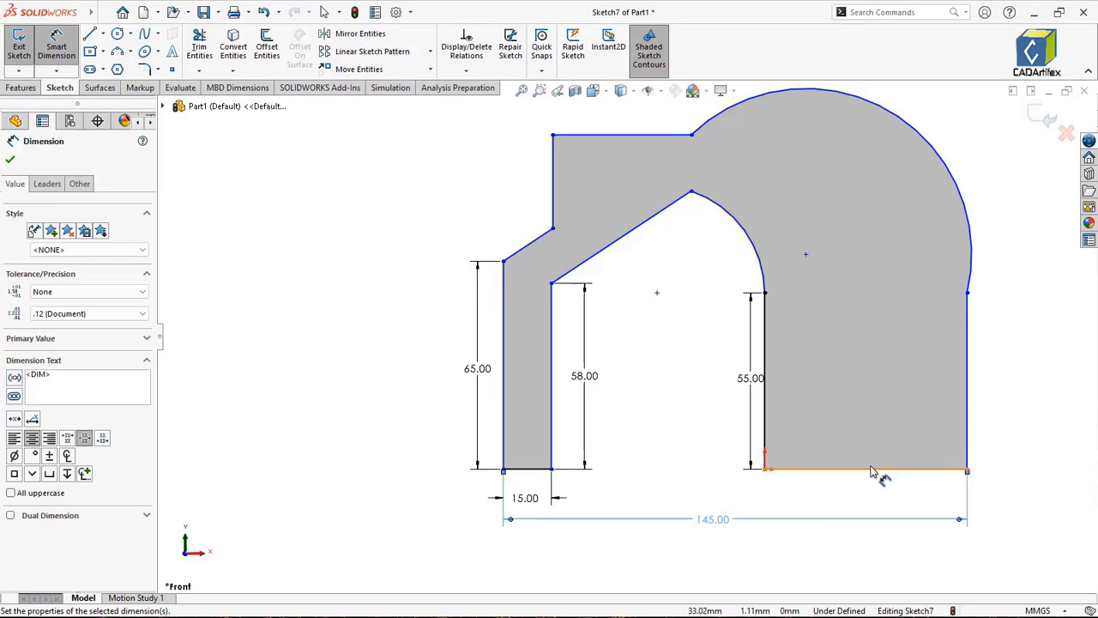
Step: Dimension the bottom edge of the right leg to 15 mm
{"action": "left_click", "coordinate": [870, 497]}
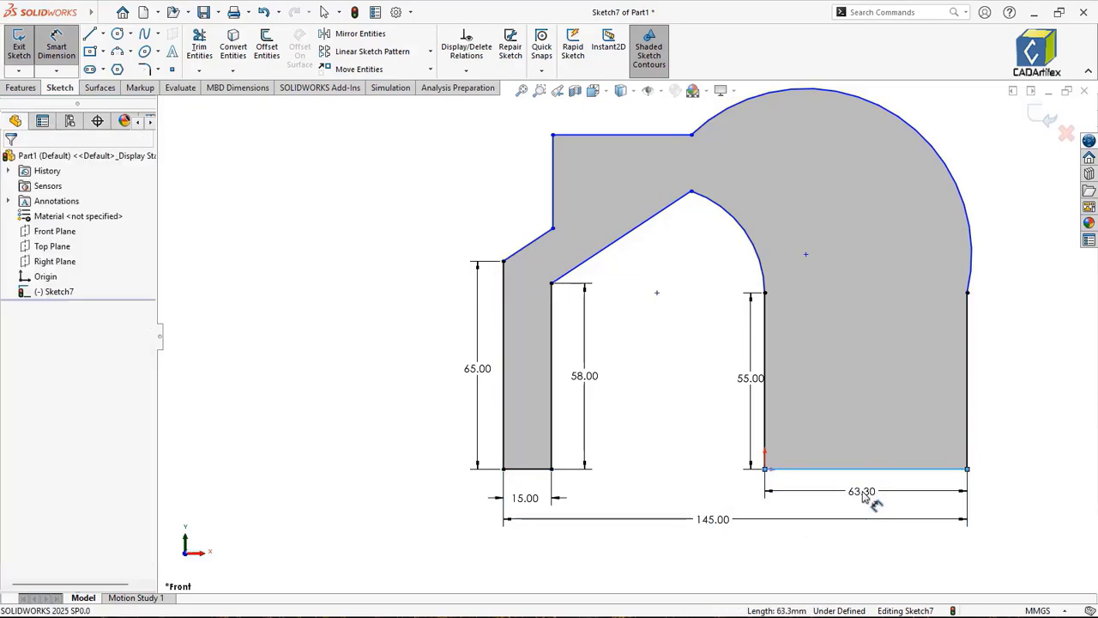
{"action": "left_click", "coordinate": [862, 495]}
{"action": "type", "text": "15"}
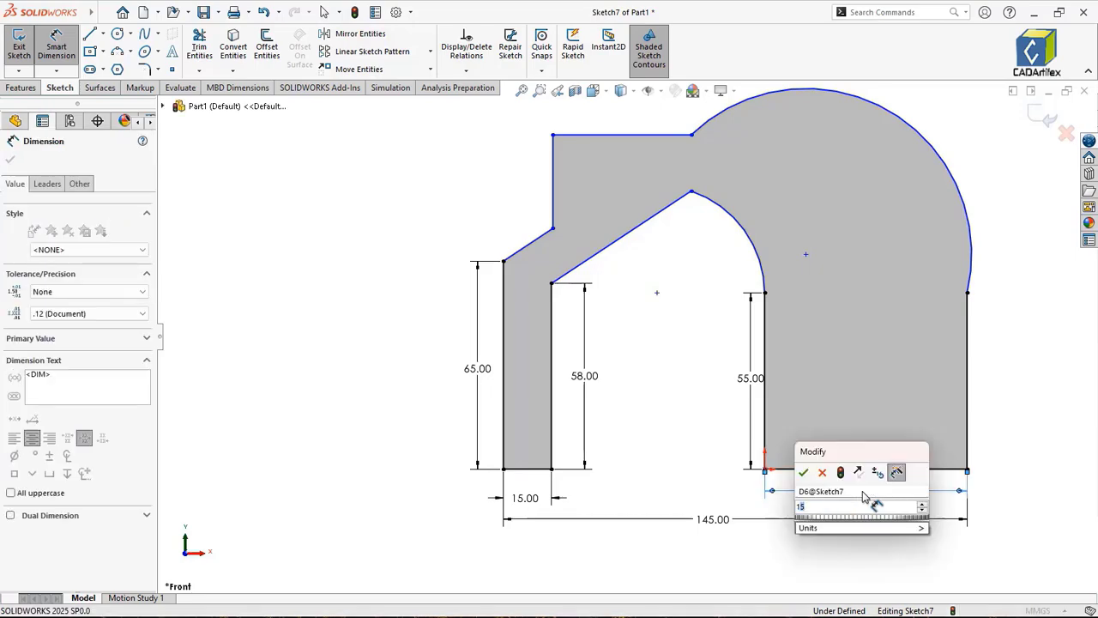
{"action": "key", "text": "Return"}
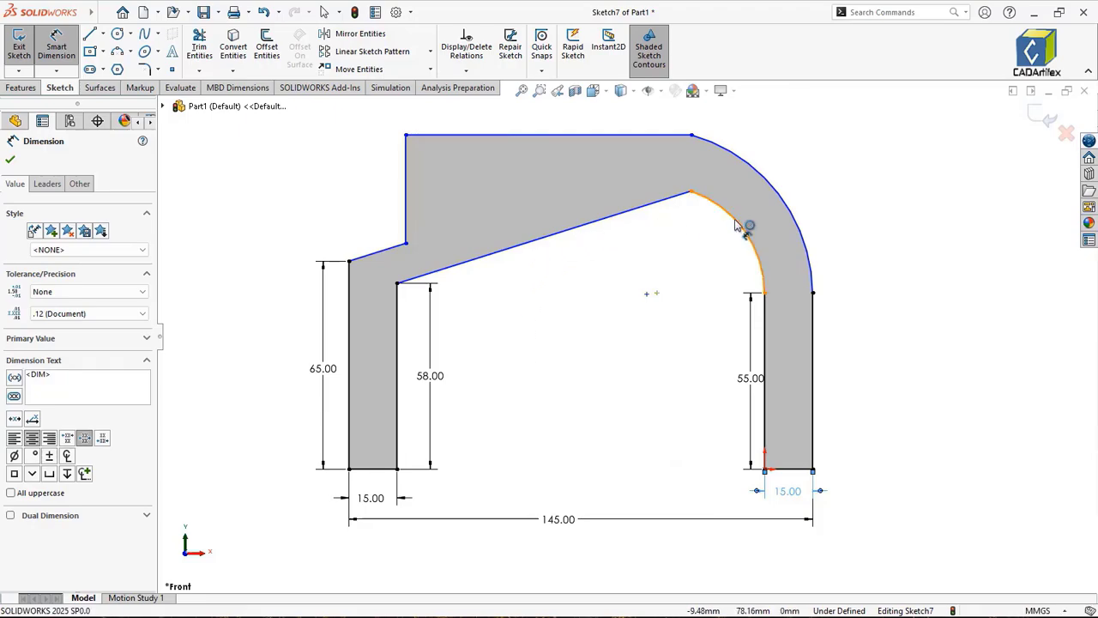
Step: Dimension the radius of the inner arc above the right leg to 120 mm
{"action": "left_click", "coordinate": [683, 262]}
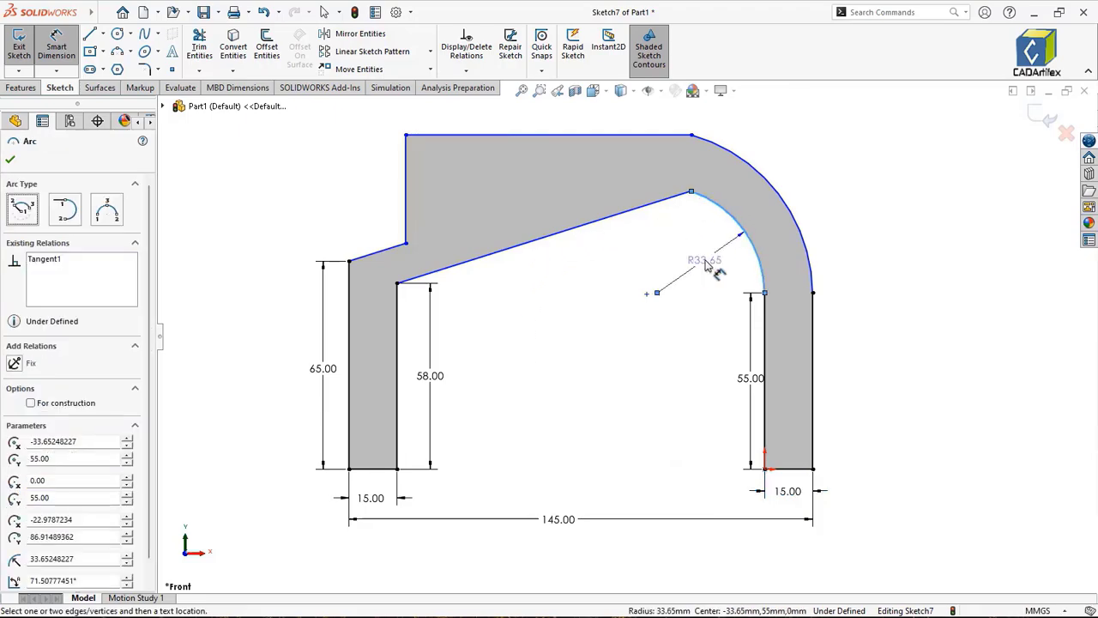
{"action": "left_click", "coordinate": [709, 266]}
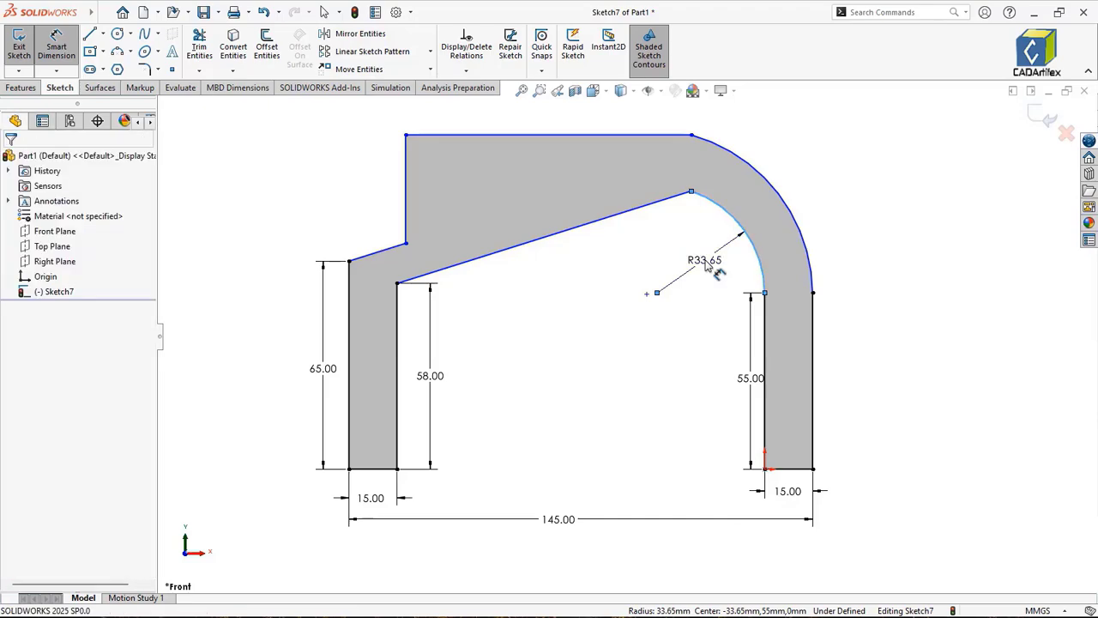
{"action": "double_click", "coordinate": [708, 265]}
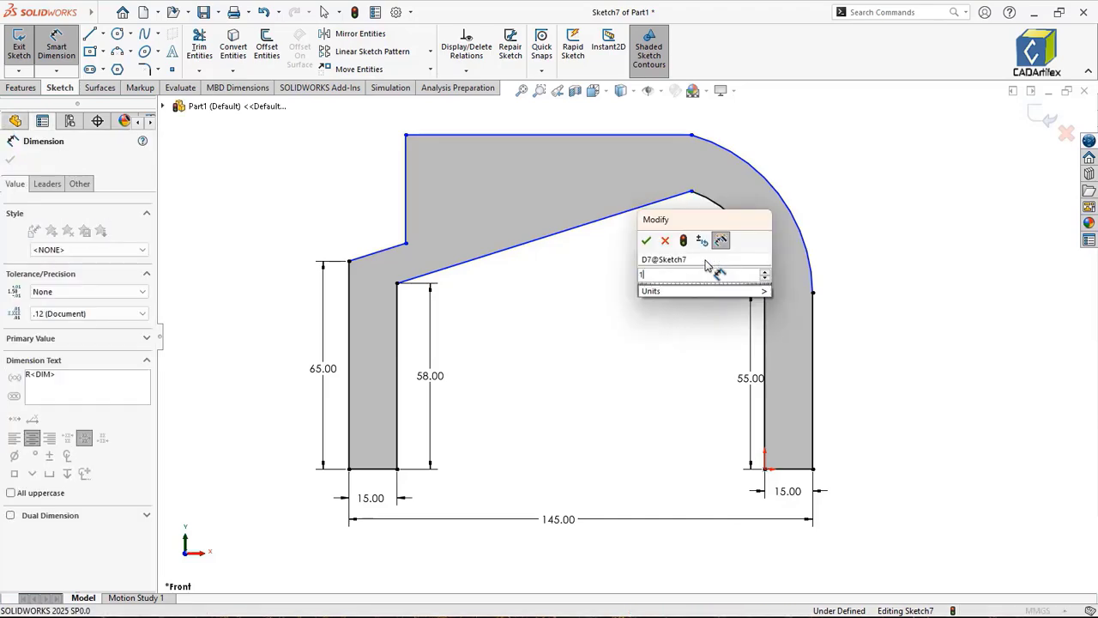
{"action": "type", "text": "120"}
{"action": "key", "text": "Return"}
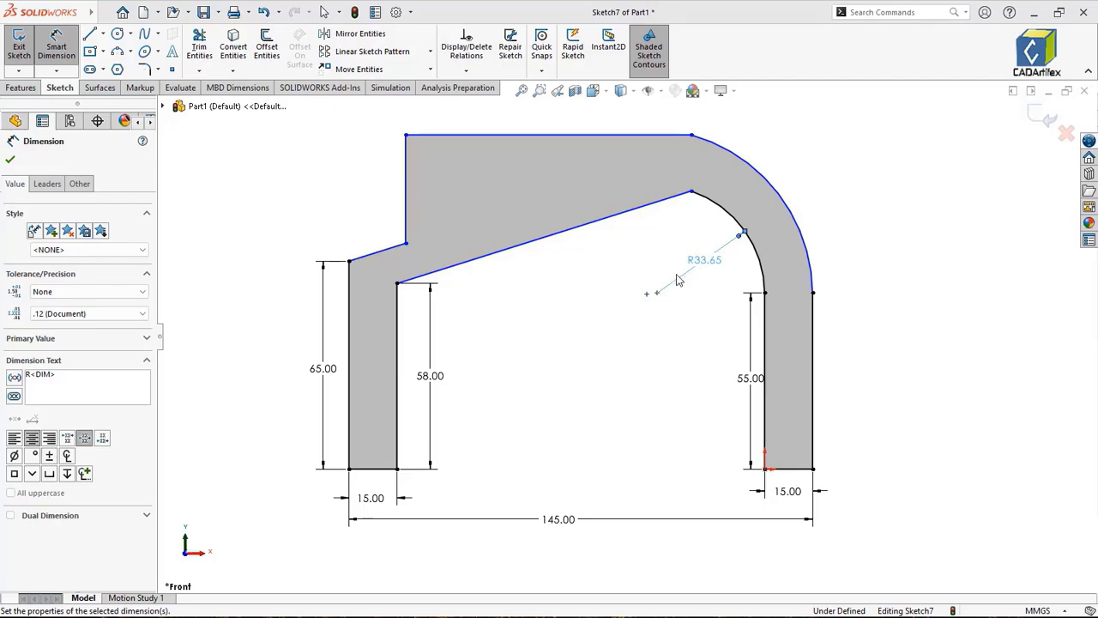
{"action": "scroll", "coordinate": [667, 255], "scroll_direction": "down", "scroll_amount": 6}
{"action": "scroll", "coordinate": [593, 222], "scroll_direction": "up", "scroll_amount": 3}
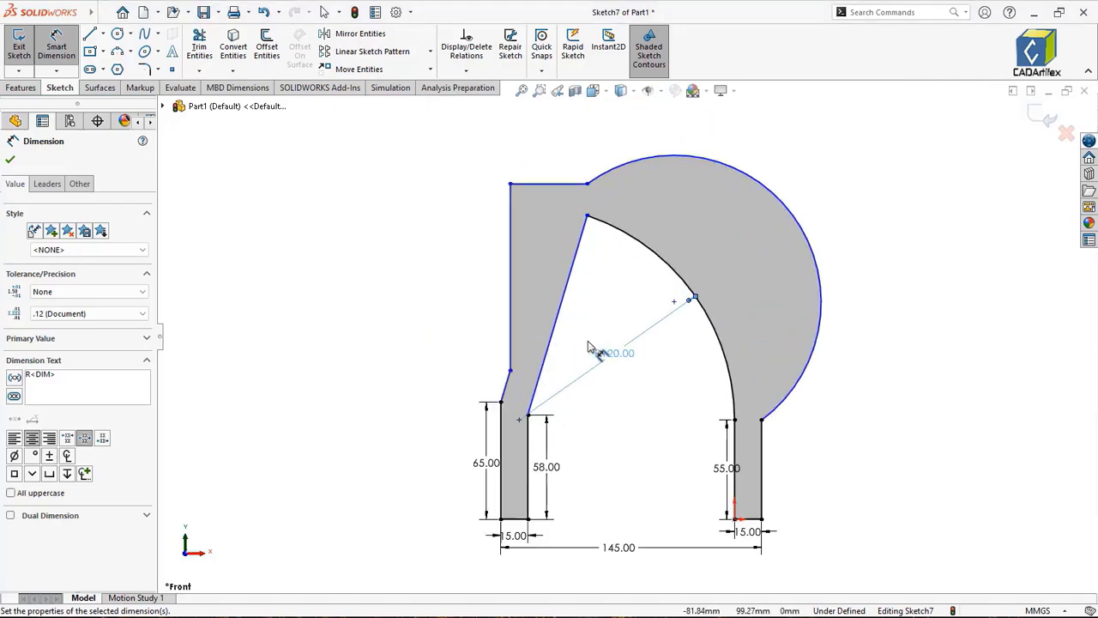
Step: Dimension the short outer slanted line above the left leg to 58 mm along its length
{"action": "left_click", "coordinate": [487, 383]}
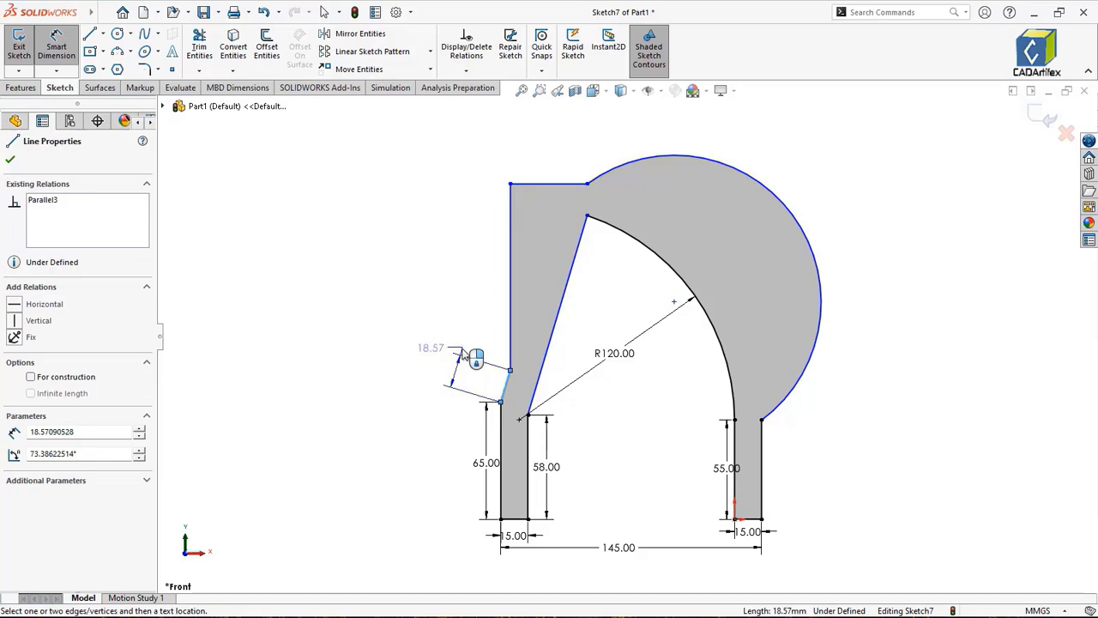
{"action": "left_click", "coordinate": [463, 354]}
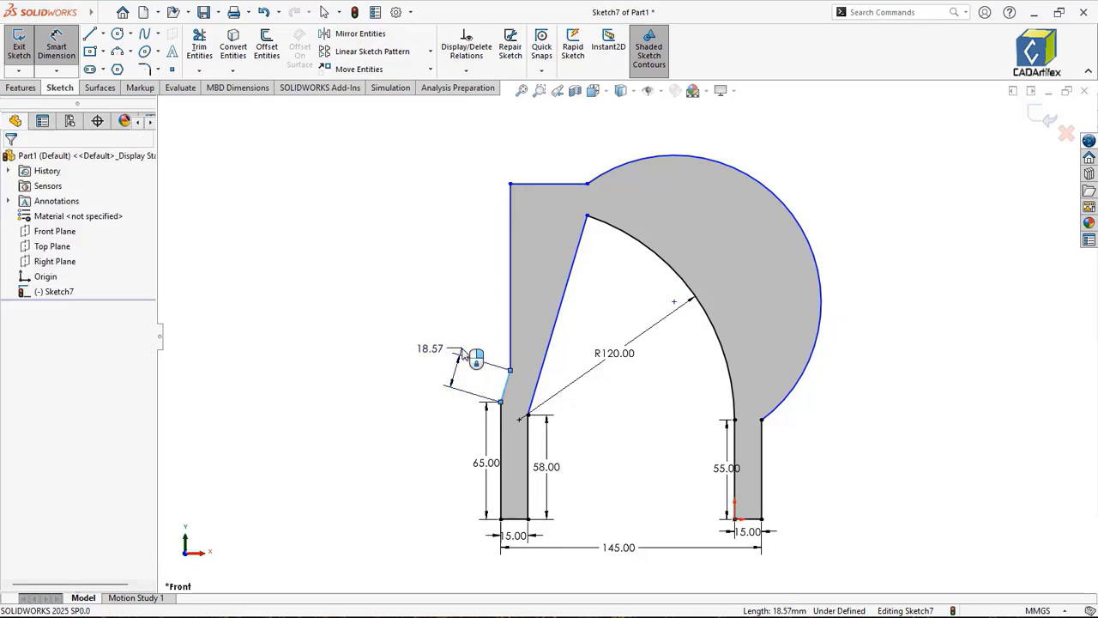
{"action": "double_click", "coordinate": [463, 354]}
{"action": "type", "text": "58"}
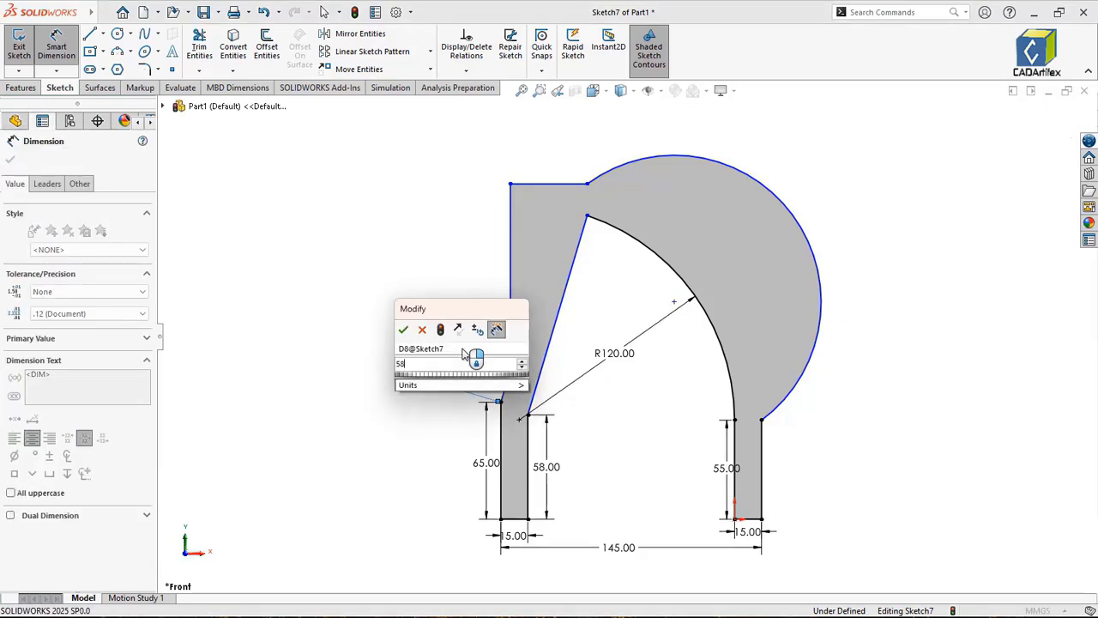
{"action": "key", "text": "Return"}
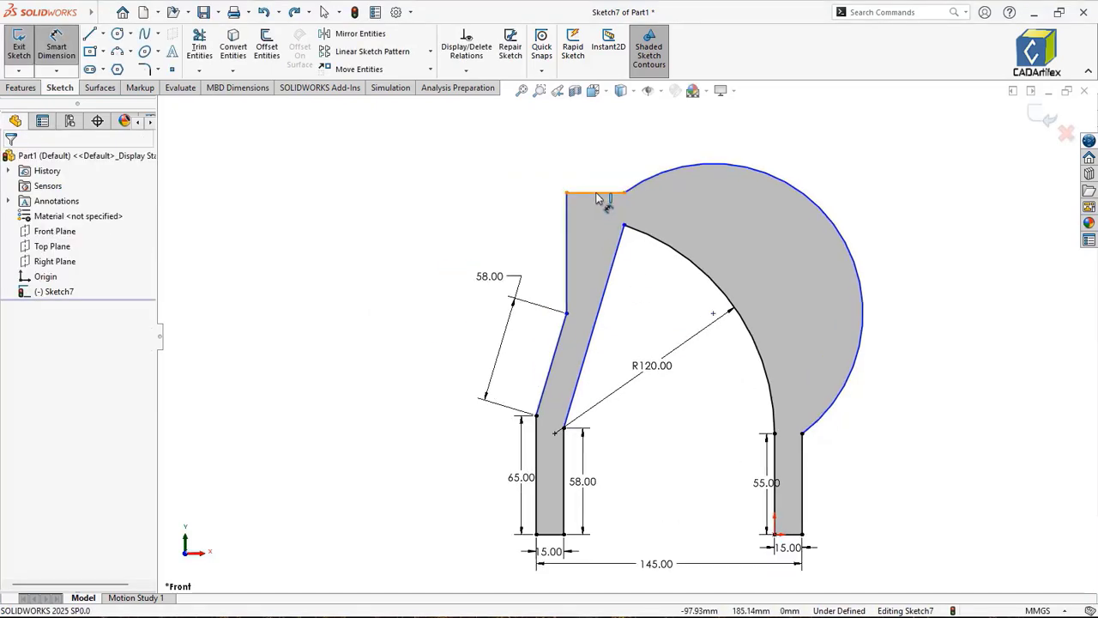
Step: Dimension the horizontal top line of the profile to 60 mm
{"action": "left_click", "coordinate": [600, 184]}
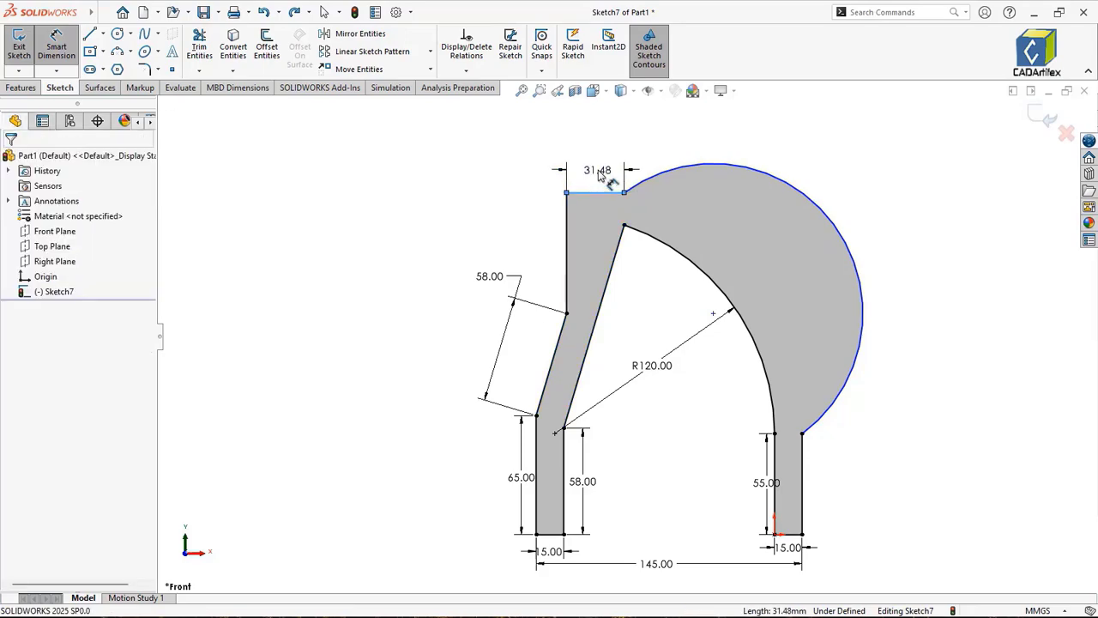
{"action": "left_click", "coordinate": [599, 173]}
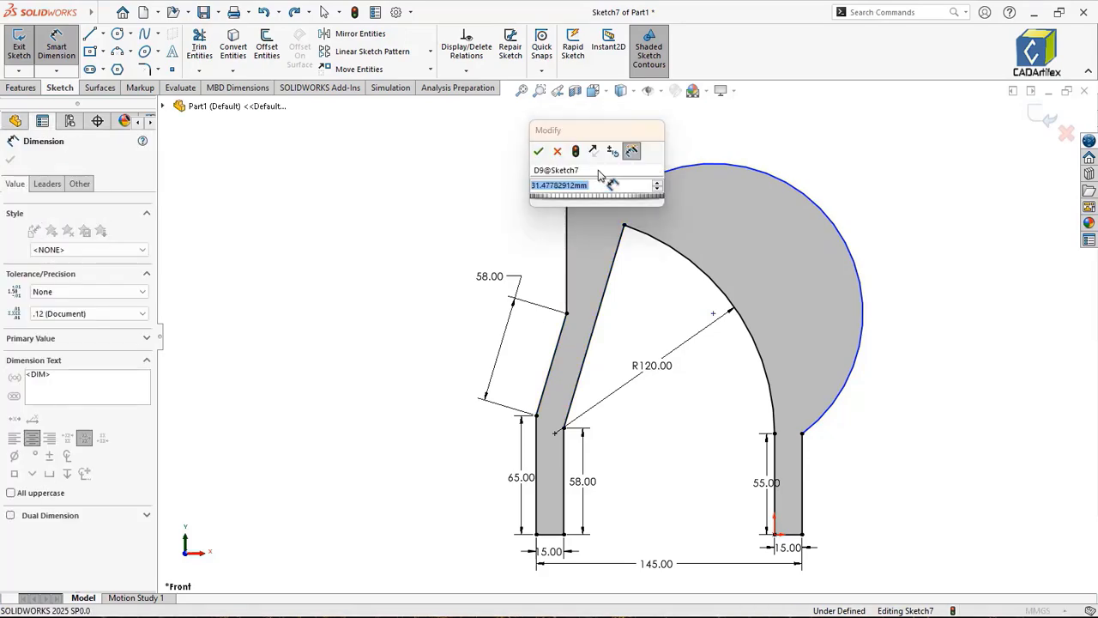
{"action": "type", "text": "60"}
{"action": "key", "text": "Return"}
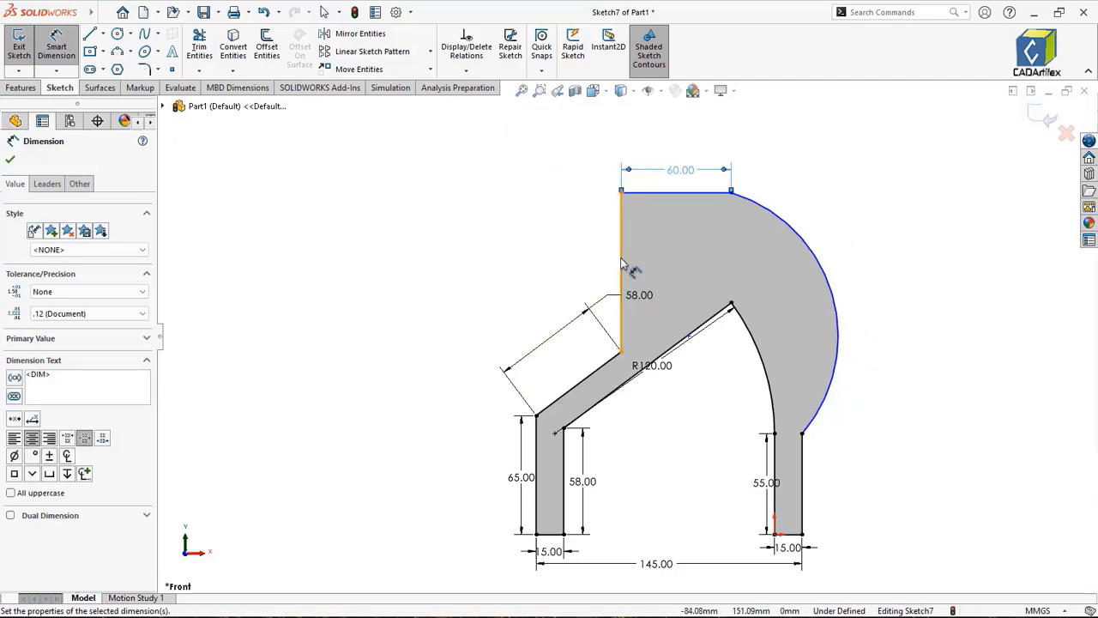
Step: Dimension the vertical line at the left of the upper block to 50 mm
{"action": "left_click", "coordinate": [600, 263]}
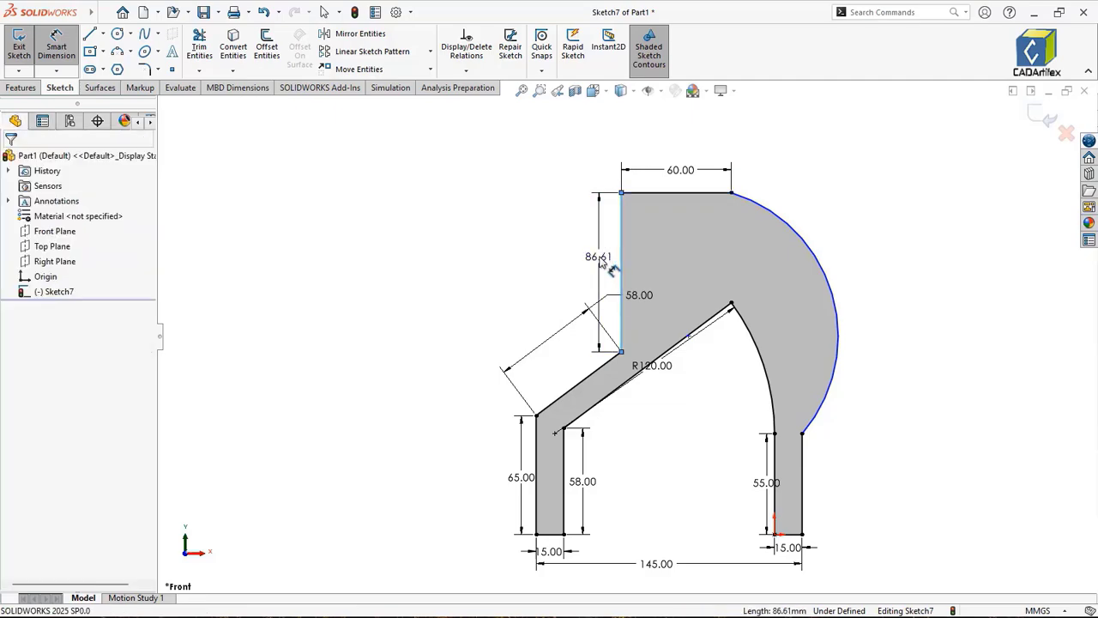
{"action": "left_click", "coordinate": [602, 263]}
{"action": "type", "text": "5"}
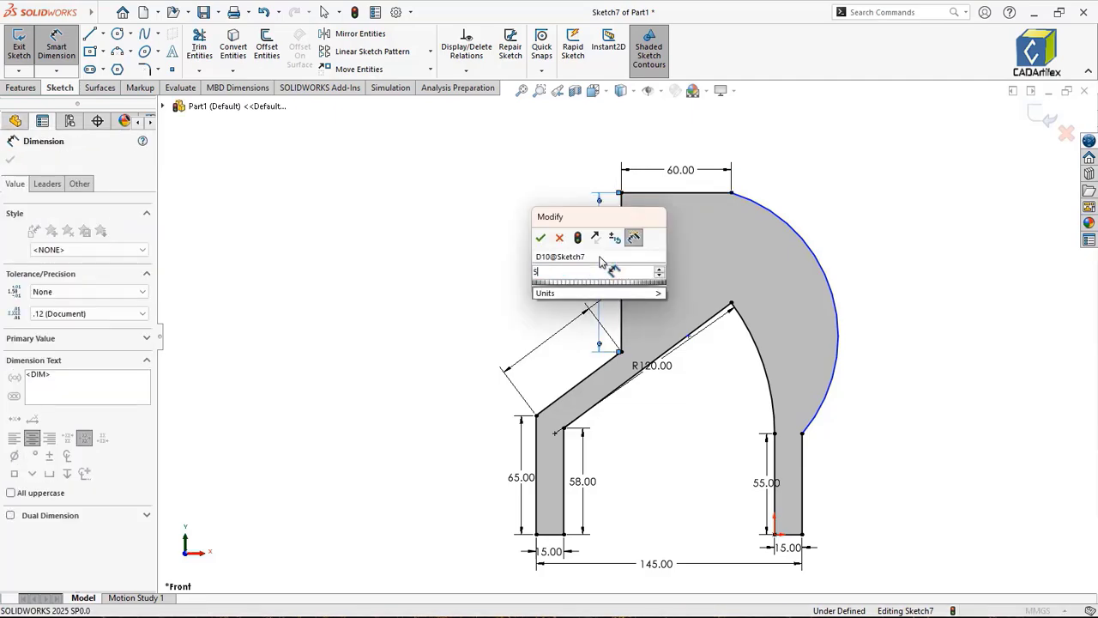
{"action": "type", "text": "8"}
{"action": "key", "text": "Return"}
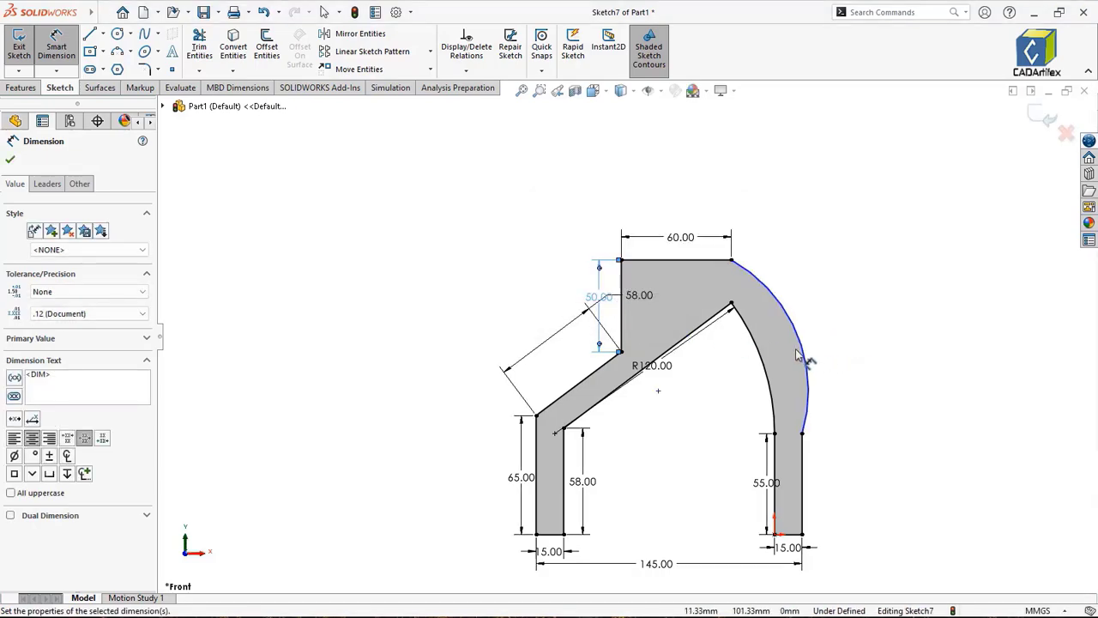
Step: Dimension the radius of the outer arc to 135 mm and finish dimensioning
{"action": "left_click", "coordinate": [809, 359]}
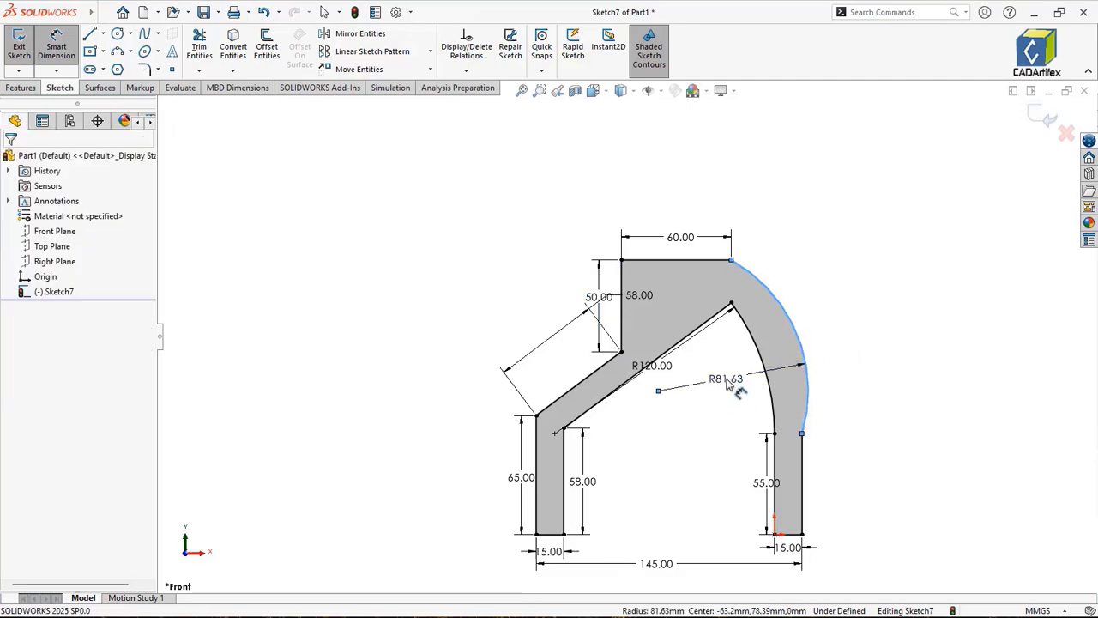
{"action": "left_click", "coordinate": [727, 386]}
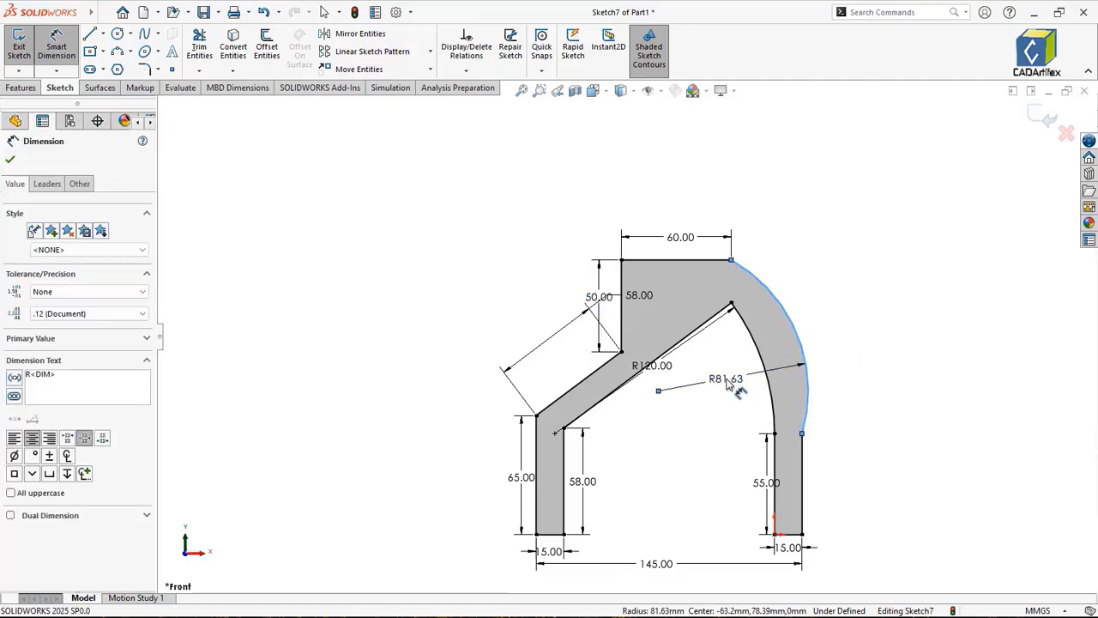
{"action": "type", "text": "120.0"}
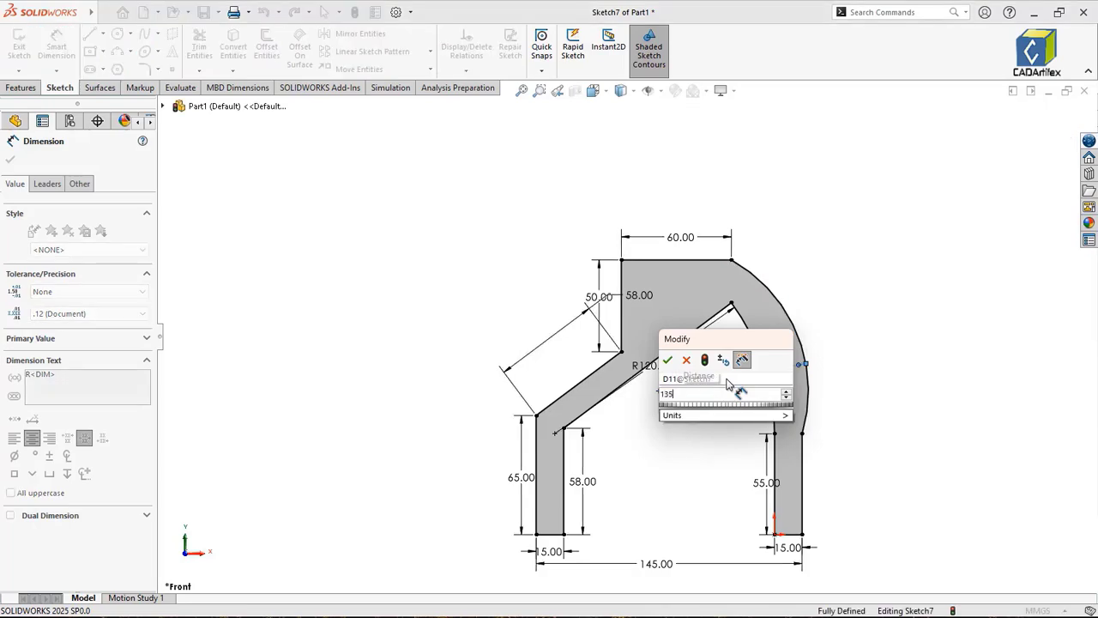
{"action": "key", "text": "Return"}
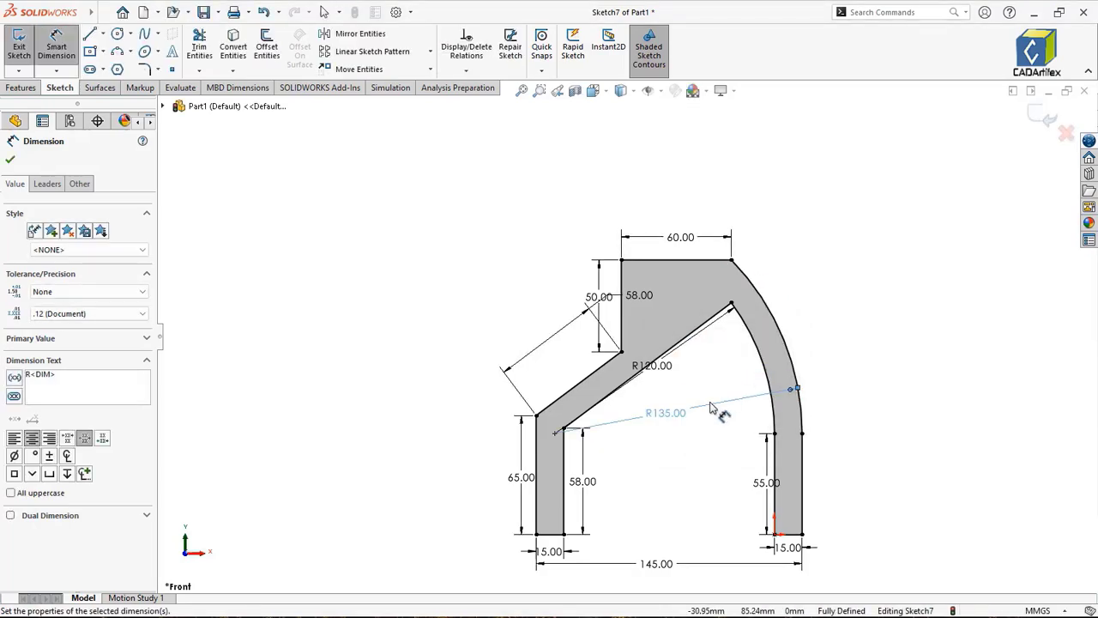
{"action": "scroll", "coordinate": [713, 443], "scroll_direction": "up", "scroll_amount": 1}
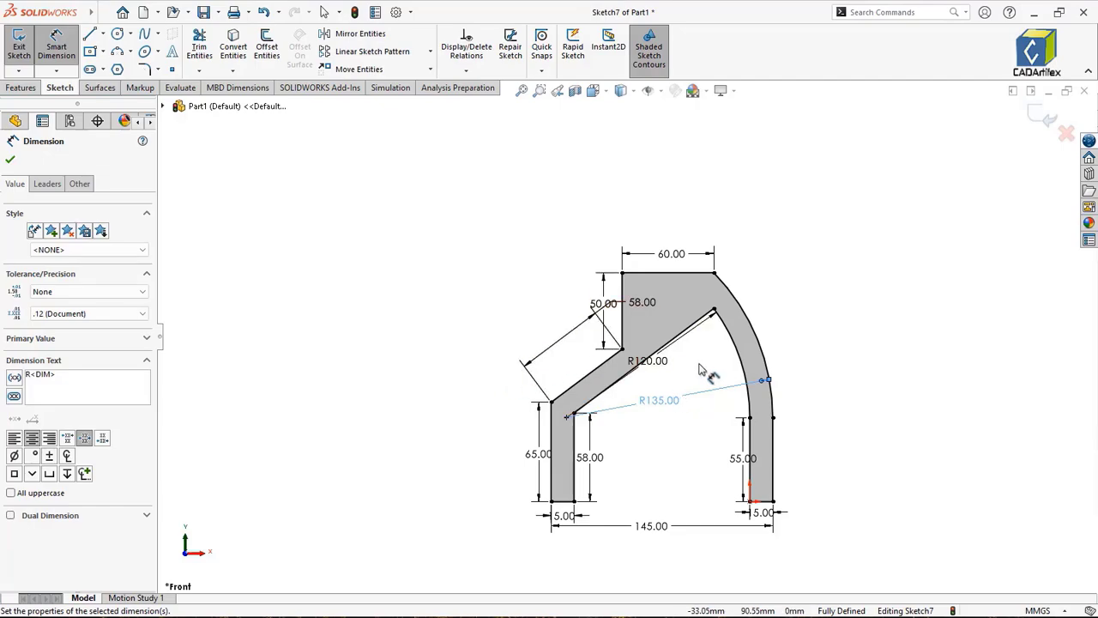
{"action": "key", "text": "Escape"}
{"action": "key", "text": "Escape"}
Step: Reposition the slanted 58 mm dimension beside its line and the upper block's 50 mm dimension closer to its edge
{"action": "scroll", "coordinate": [659, 395], "scroll_direction": "down", "scroll_amount": 2}
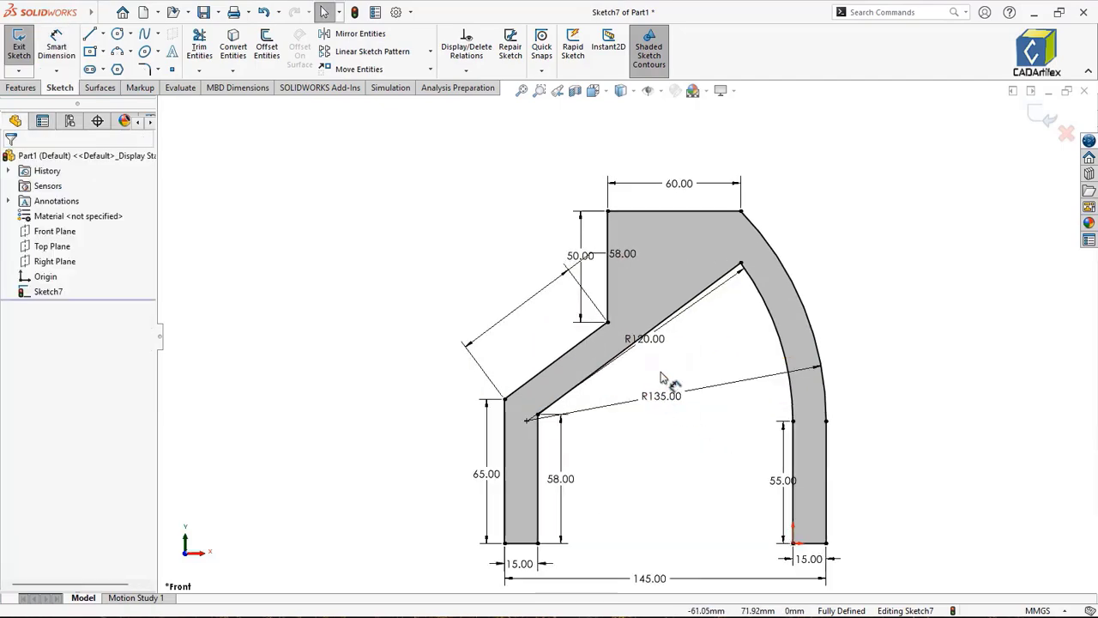
{"action": "scroll", "coordinate": [661, 376], "scroll_direction": "down", "scroll_amount": 2}
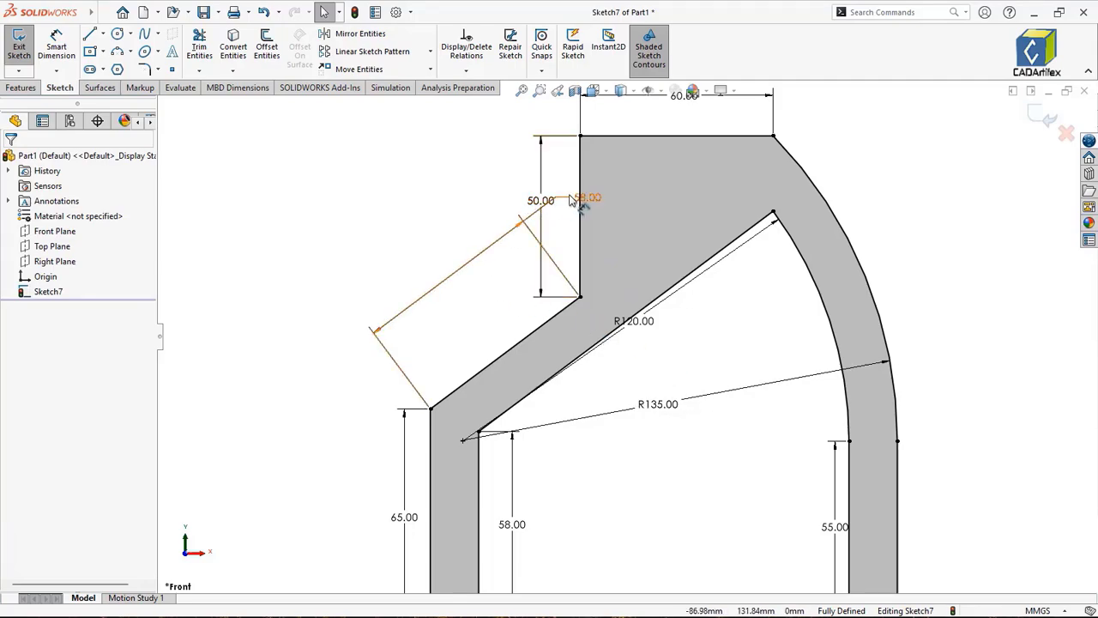
{"action": "left_click_drag", "start_coordinate": [588, 201], "coordinate": [506, 335]}
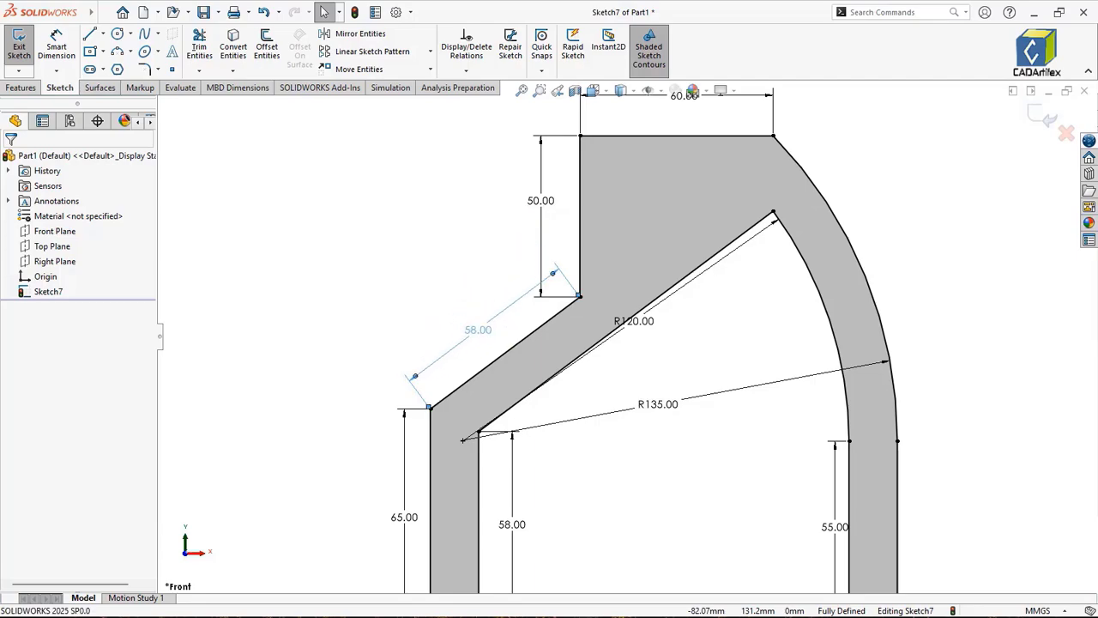
{"action": "left_click", "coordinate": [532, 211]}
{"action": "mouse_move", "coordinate": [532, 211]}
{"action": "left_mouse_down"}
{"action": "mouse_move", "coordinate": [568, 216]}
{"action": "mouse_move", "coordinate": [551, 213]}
{"action": "left_mouse_up"}
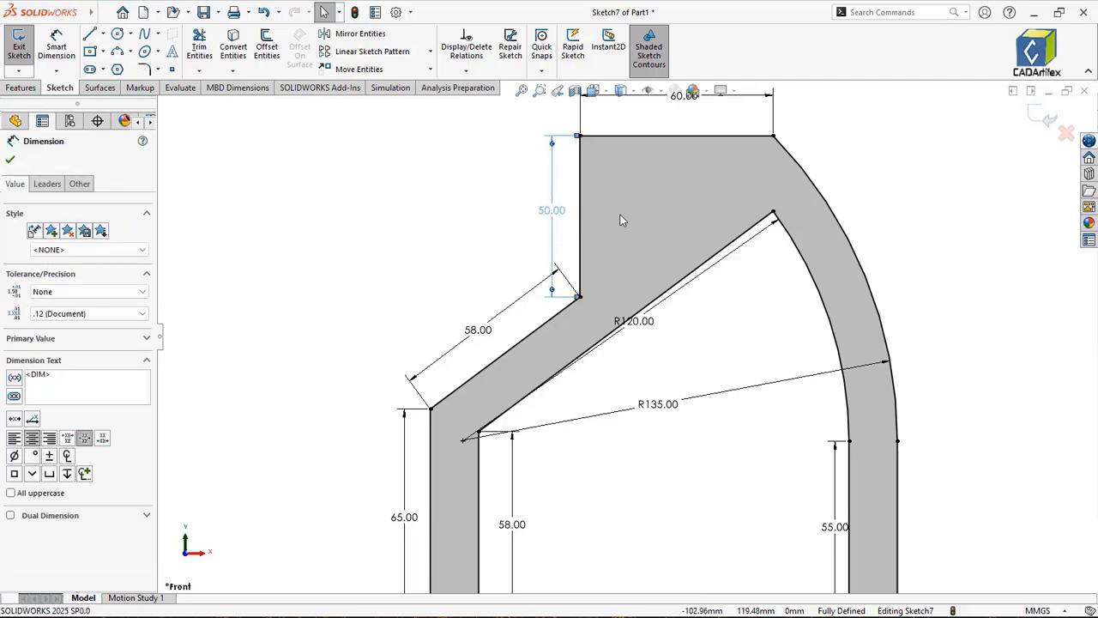
{"action": "left_click", "coordinate": [736, 289]}
Step: Move the R120 dimension into the open area below the inner slanted line so it reads clearly
{"action": "scroll", "coordinate": [655, 273], "scroll_direction": "up", "scroll_amount": 5}
{"action": "scroll", "coordinate": [654, 294], "scroll_direction": "down", "scroll_amount": 4}
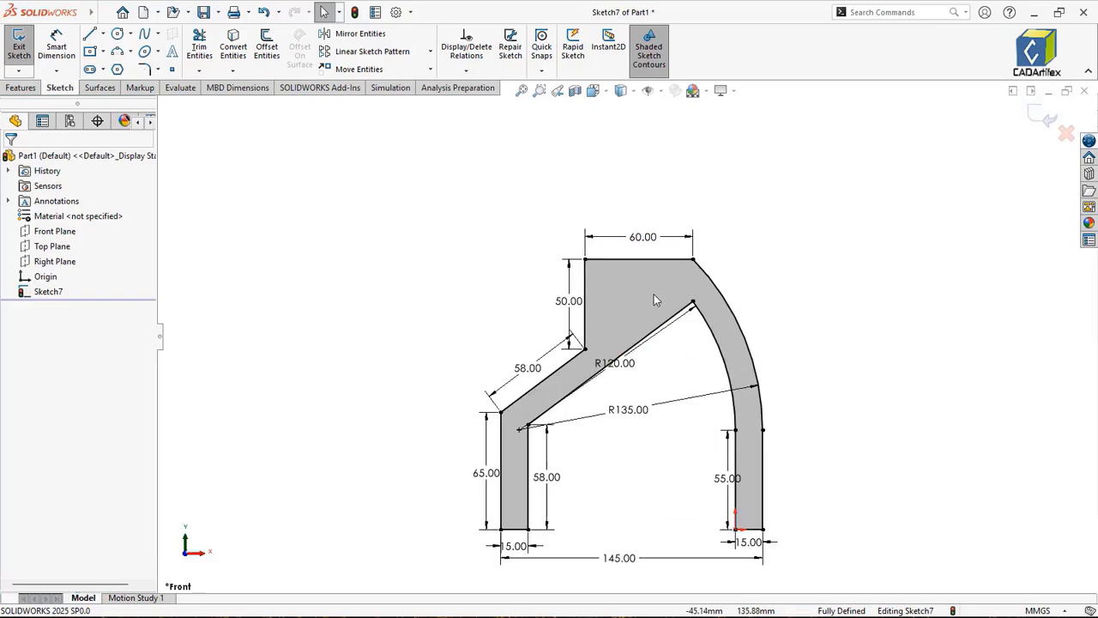
{"action": "left_click_drag", "start_coordinate": [605, 408], "coordinate": [643, 417]}
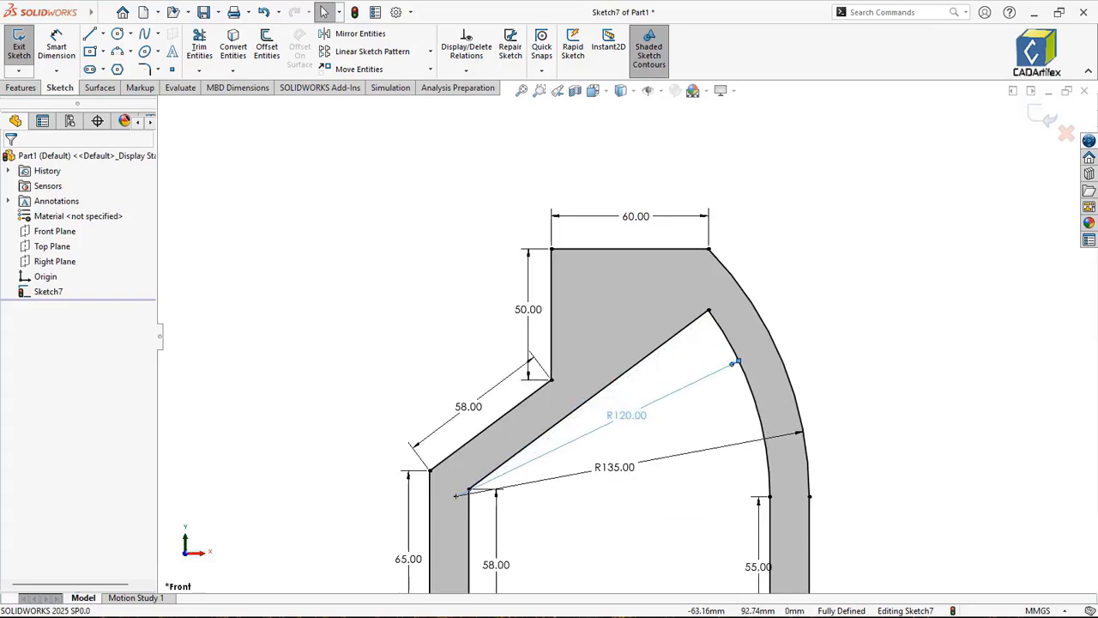
{"action": "left_click", "coordinate": [797, 515]}
{"action": "key", "text": "z"}
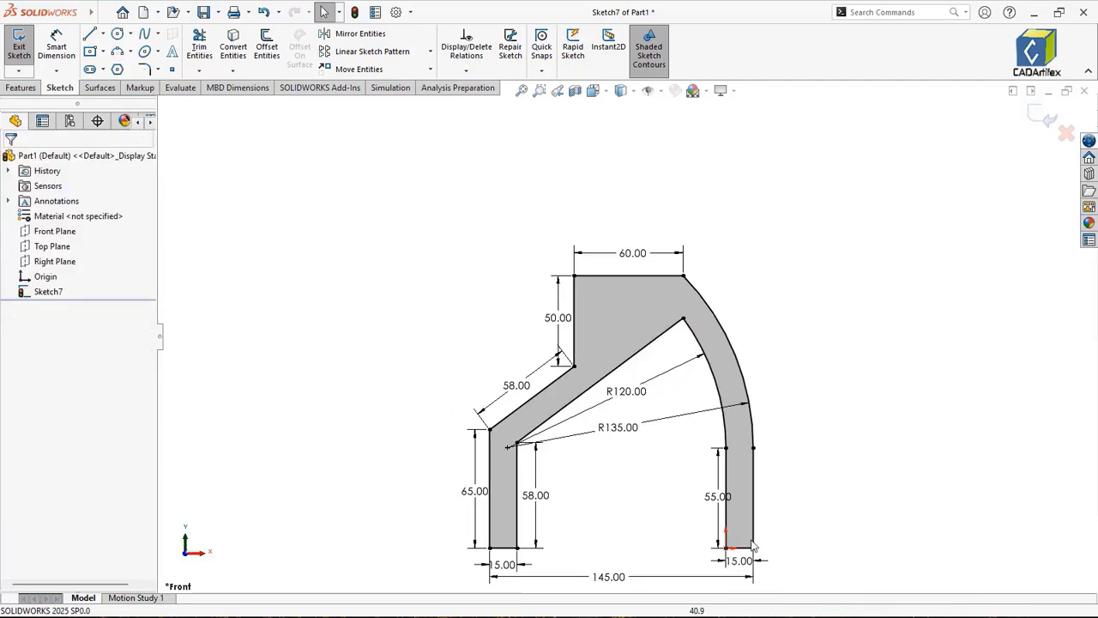
Step: Sketch a closed right triangle about 37 mm wide and 28 mm high inside the upper block, with its right angle at the upper left
{"action": "scroll", "coordinate": [653, 542], "scroll_direction": "down", "scroll_amount": 4}
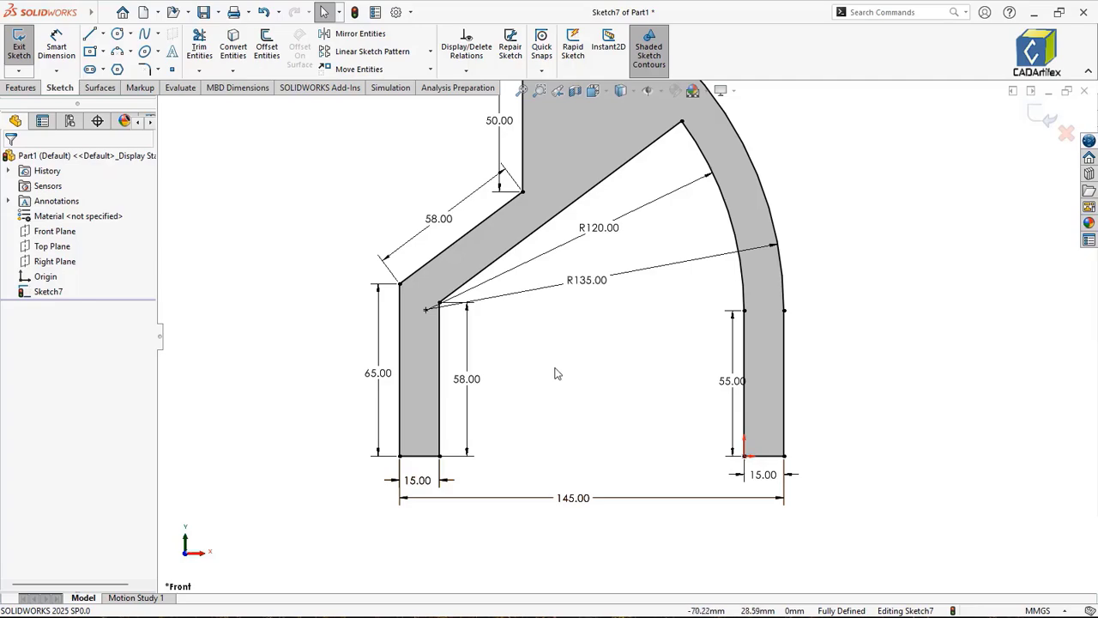
{"action": "scroll", "coordinate": [566, 408], "scroll_direction": "up", "scroll_amount": 3}
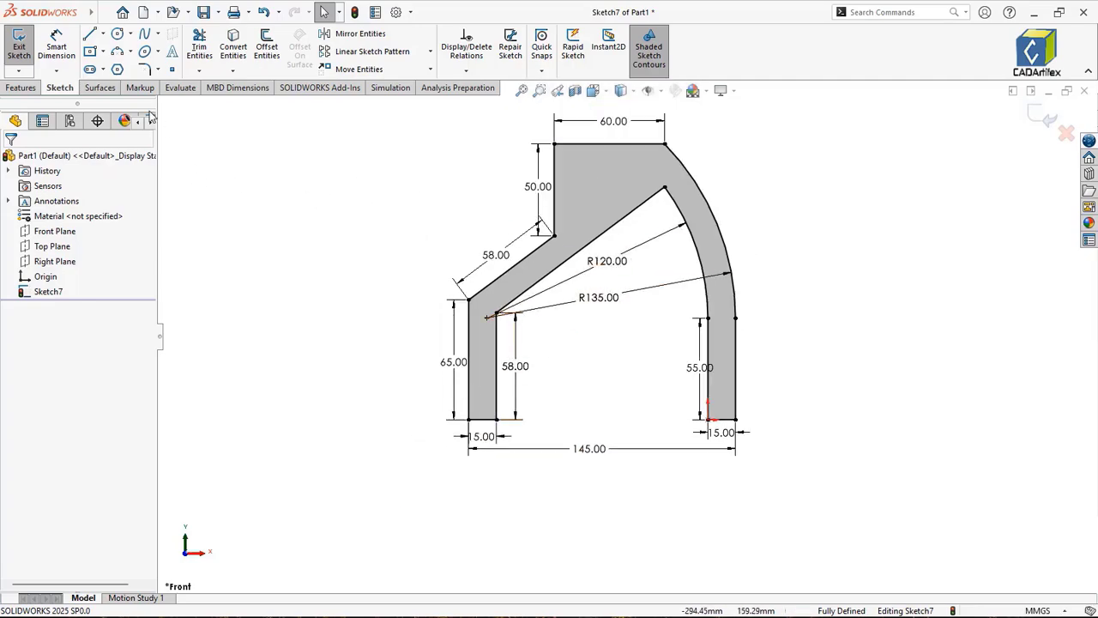
{"action": "left_click", "coordinate": [89, 34]}
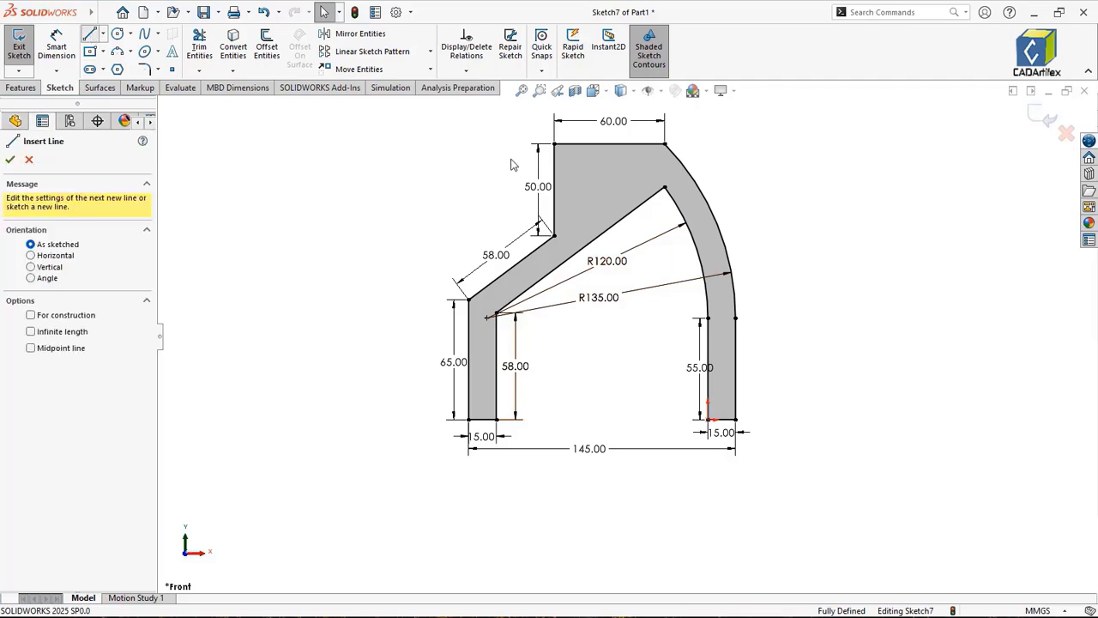
{"action": "left_click", "coordinate": [577, 170]}
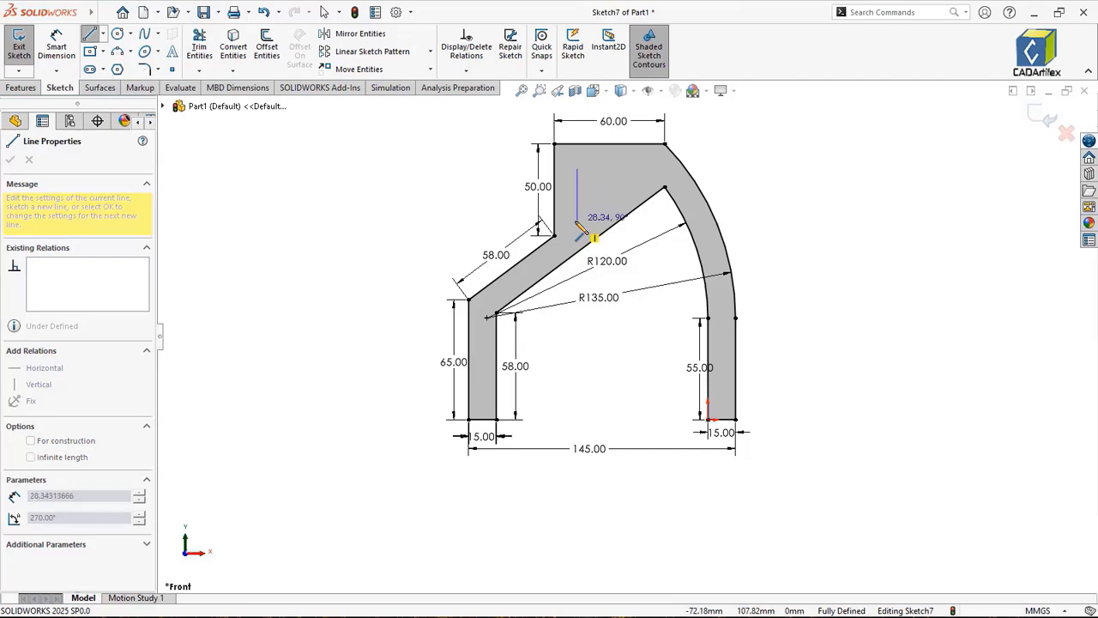
{"action": "left_click", "coordinate": [577, 220]}
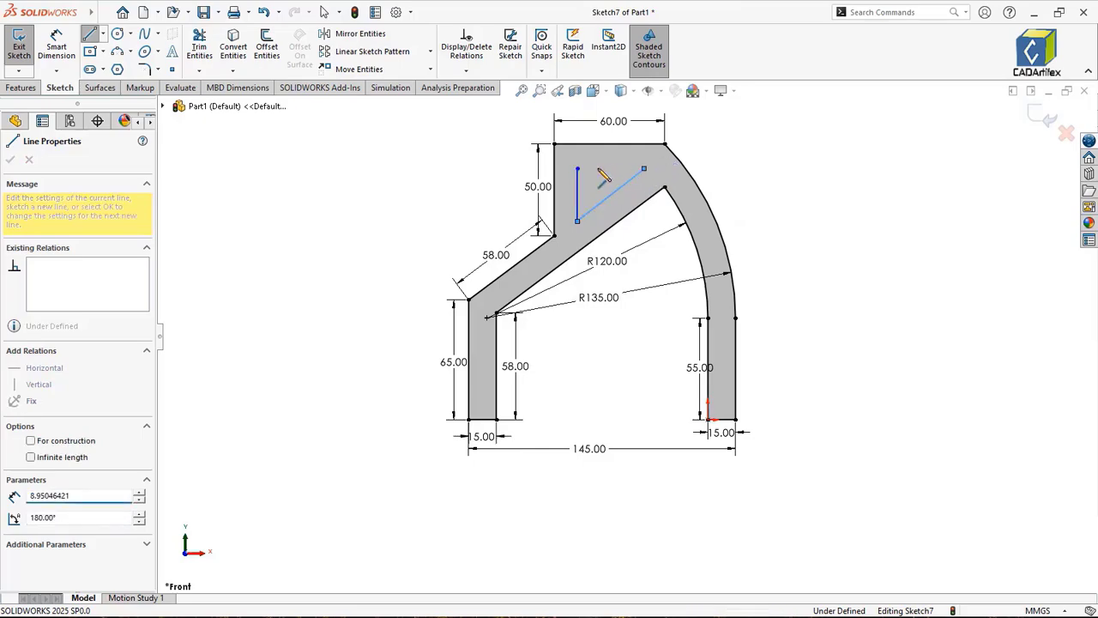
{"action": "left_click", "coordinate": [643, 168]}
{"action": "left_click", "coordinate": [577, 168]}
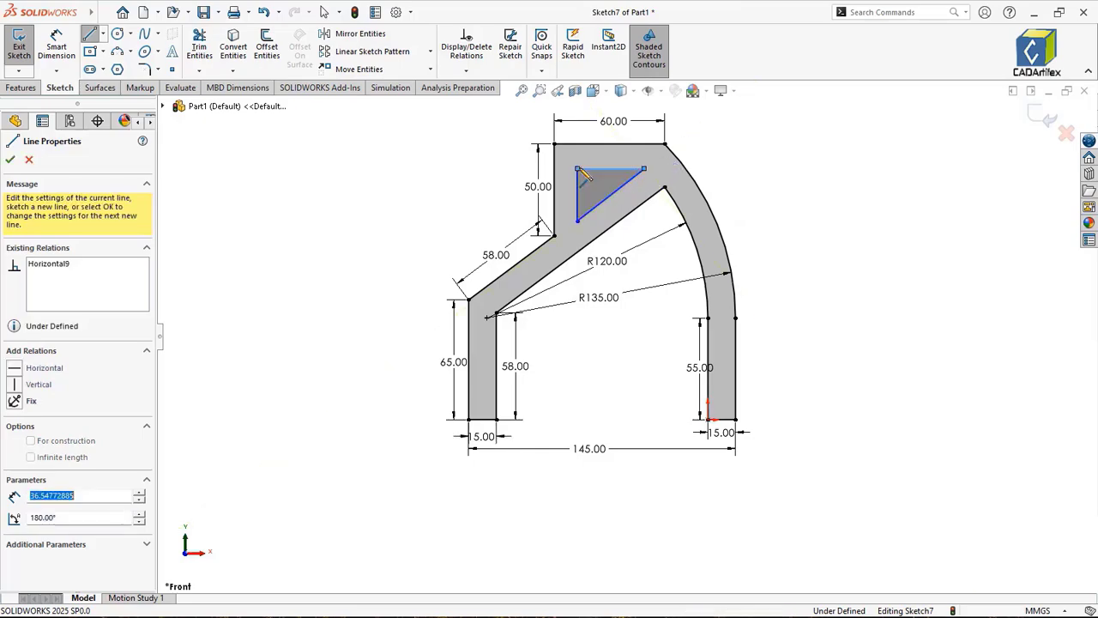
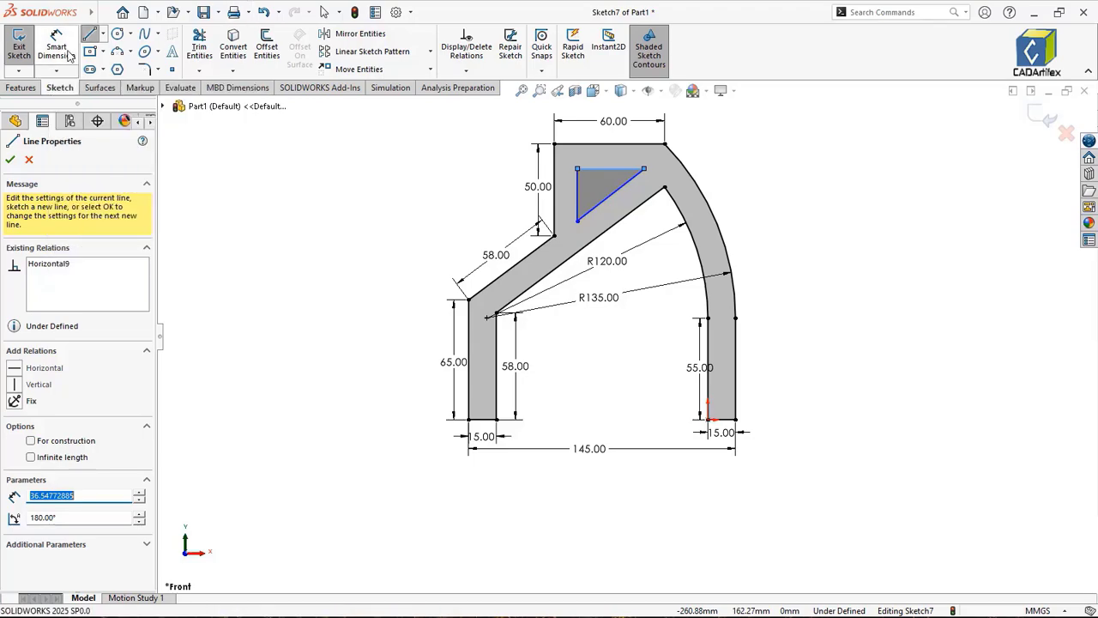
Step: Dimension the triangle's horizontal edge to 40 mm
{"action": "left_click", "coordinate": [67, 53]}
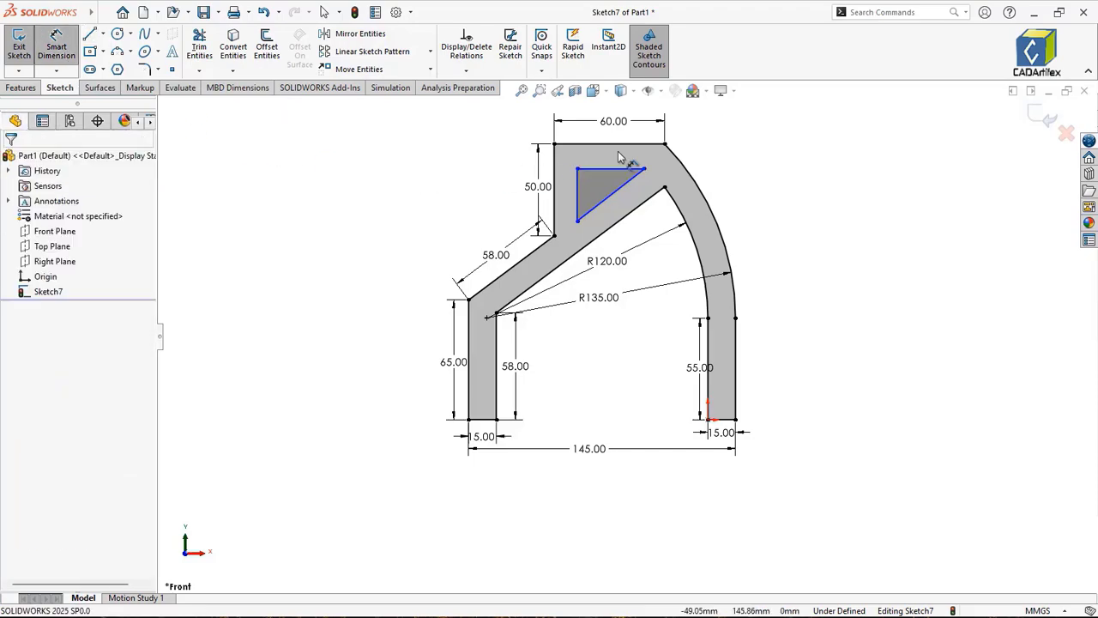
{"action": "scroll", "coordinate": [619, 157], "scroll_direction": "down", "scroll_amount": 5}
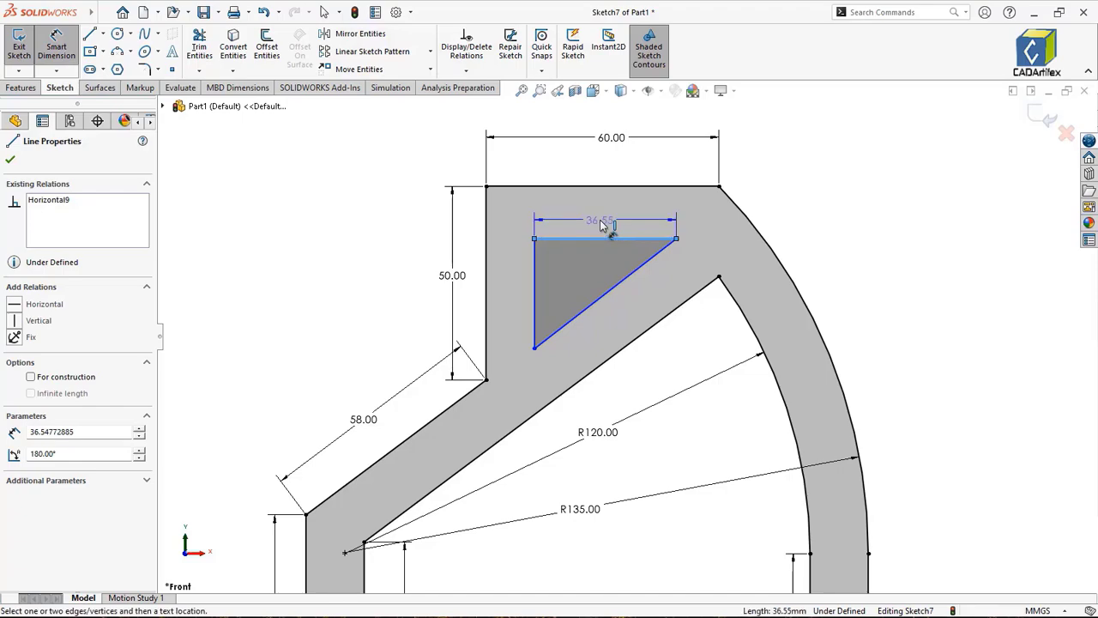
{"action": "left_click", "coordinate": [601, 221]}
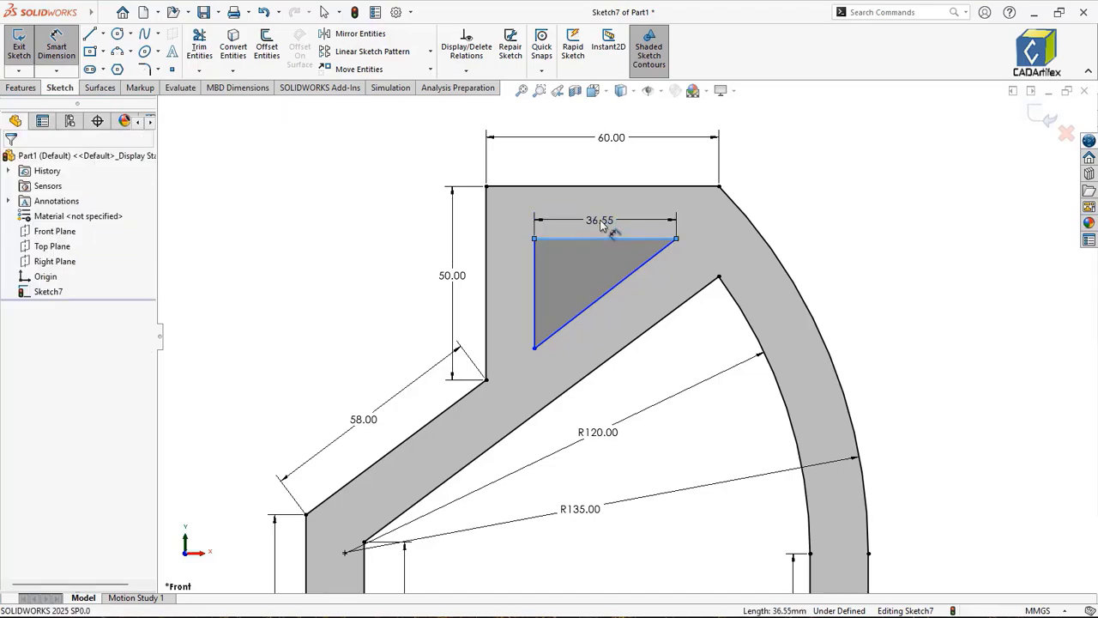
{"action": "double_click", "coordinate": [601, 221]}
{"action": "type", "text": "40"}
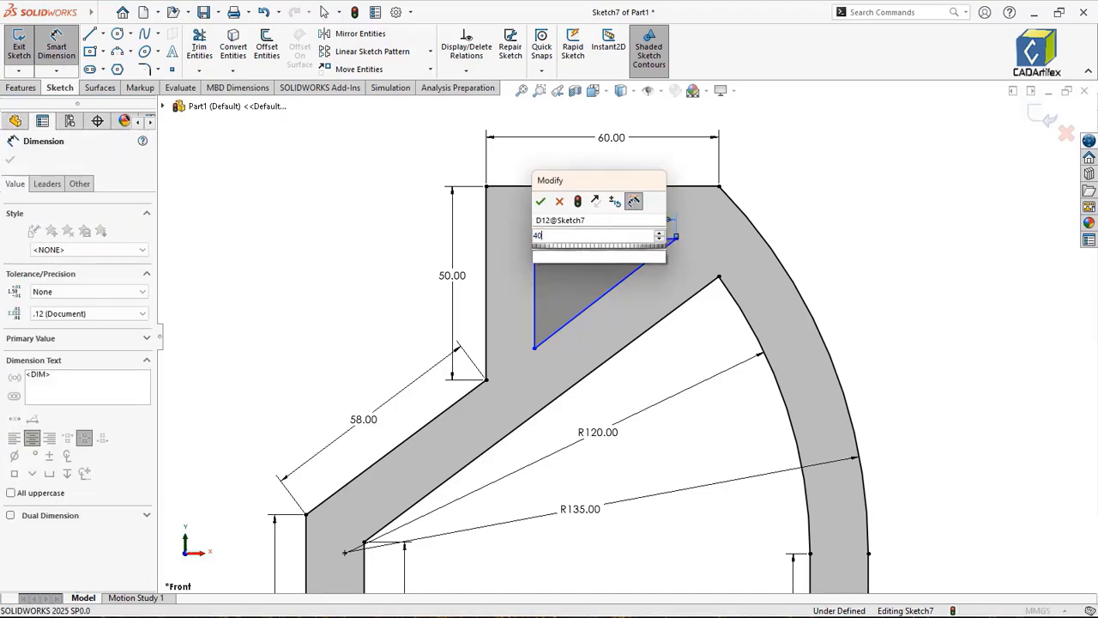
{"action": "key", "text": "Return"}
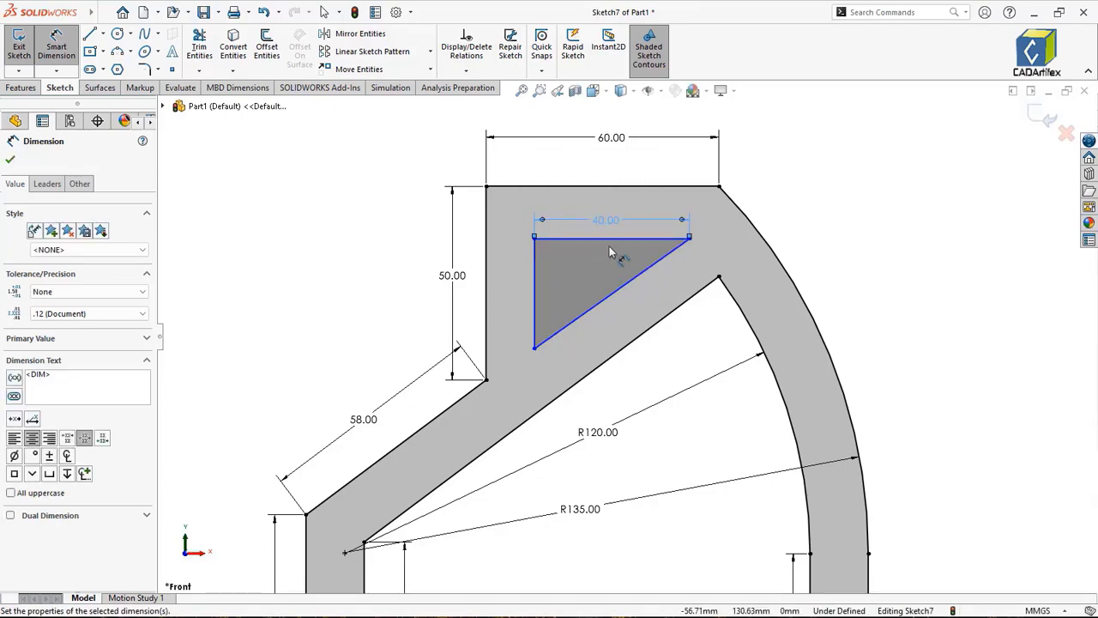
Step: Dimension the distance between the upper block's top line and the triangle's horizontal edge to 10 mm
{"action": "left_click", "coordinate": [634, 190]}
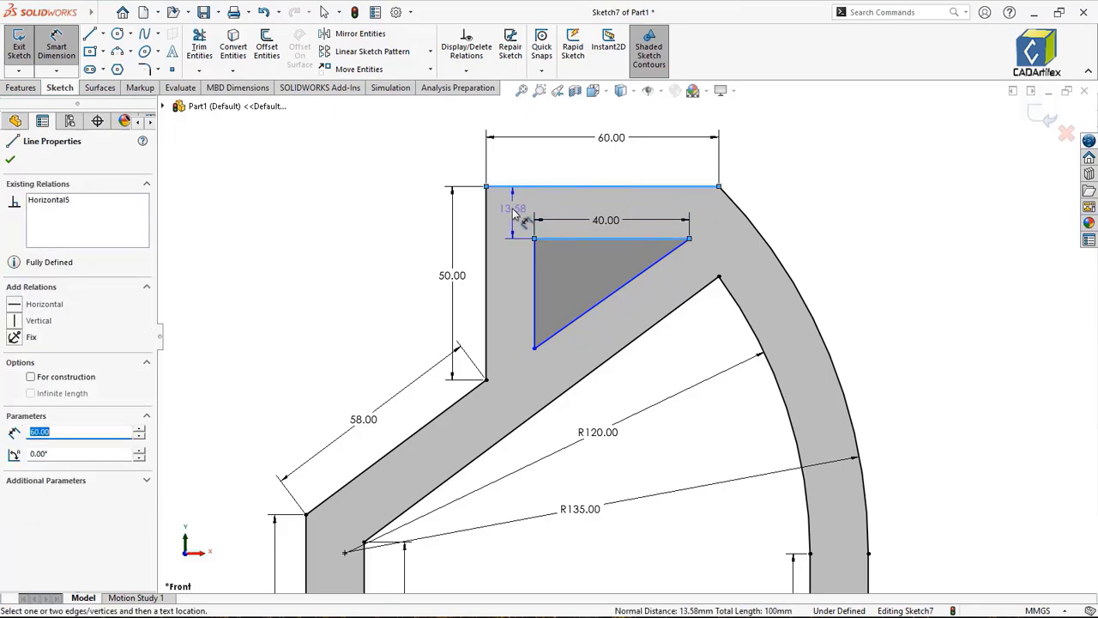
{"action": "left_click", "coordinate": [518, 213]}
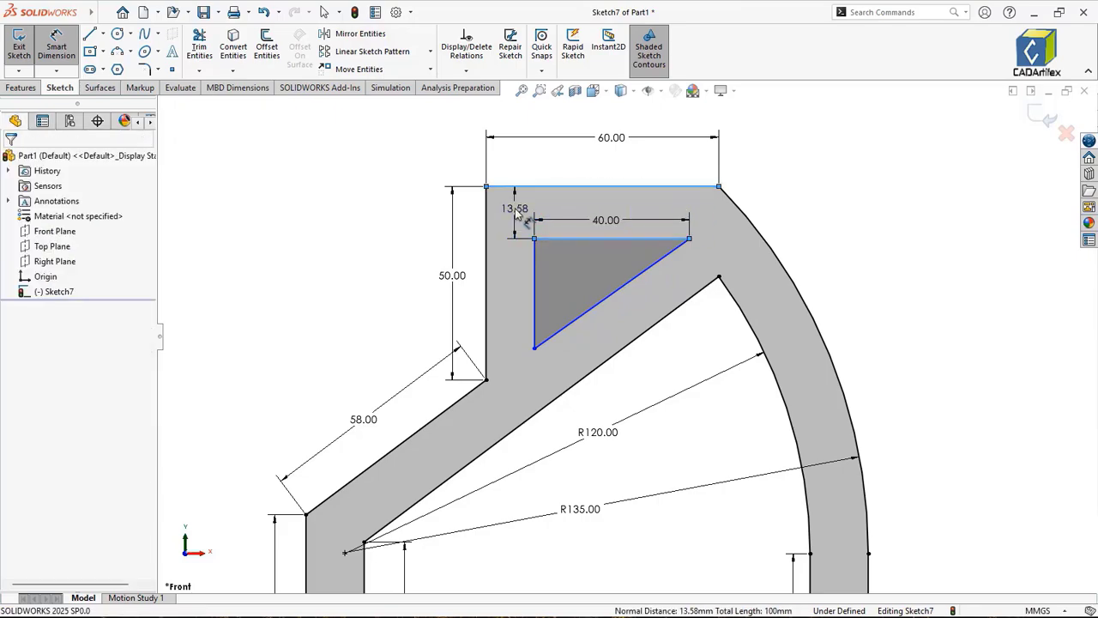
{"action": "double_click", "coordinate": [517, 214]}
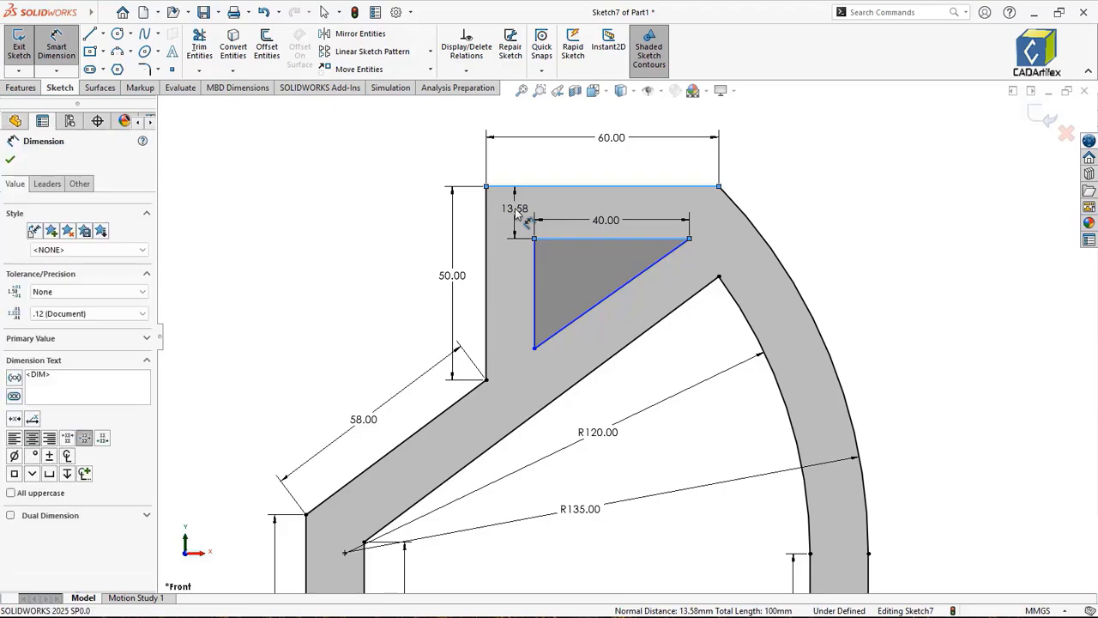
{"action": "type", "text": "10"}
{"action": "key", "text": "Return"}
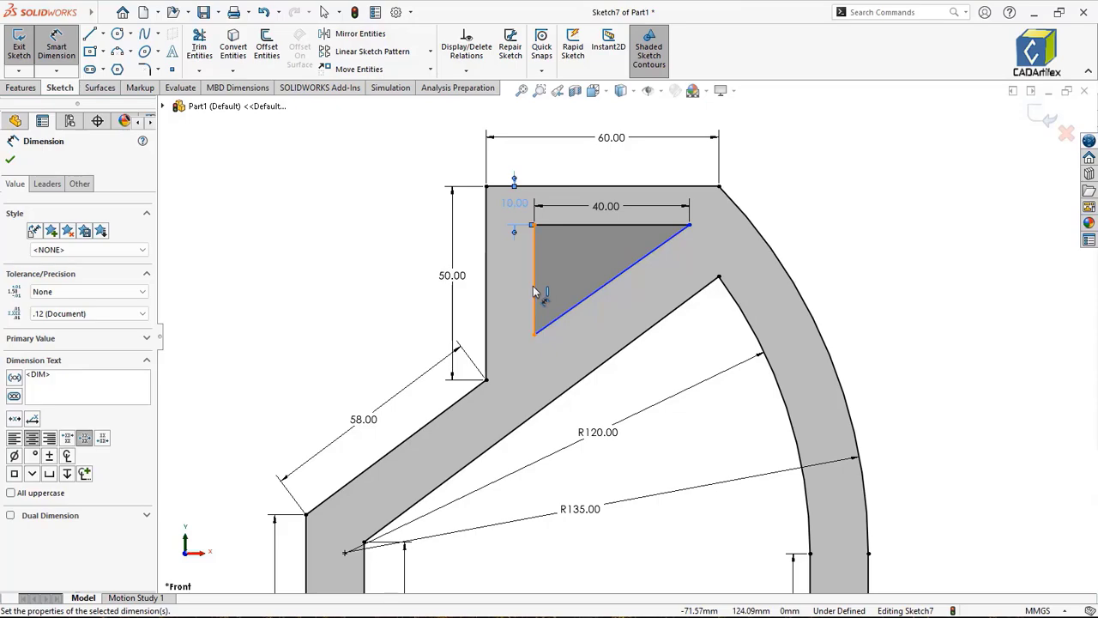
Step: Dimension the distance between the upper block's left vertical line and the triangle's vertical edge to 10 mm
{"action": "left_click", "coordinate": [488, 299]}
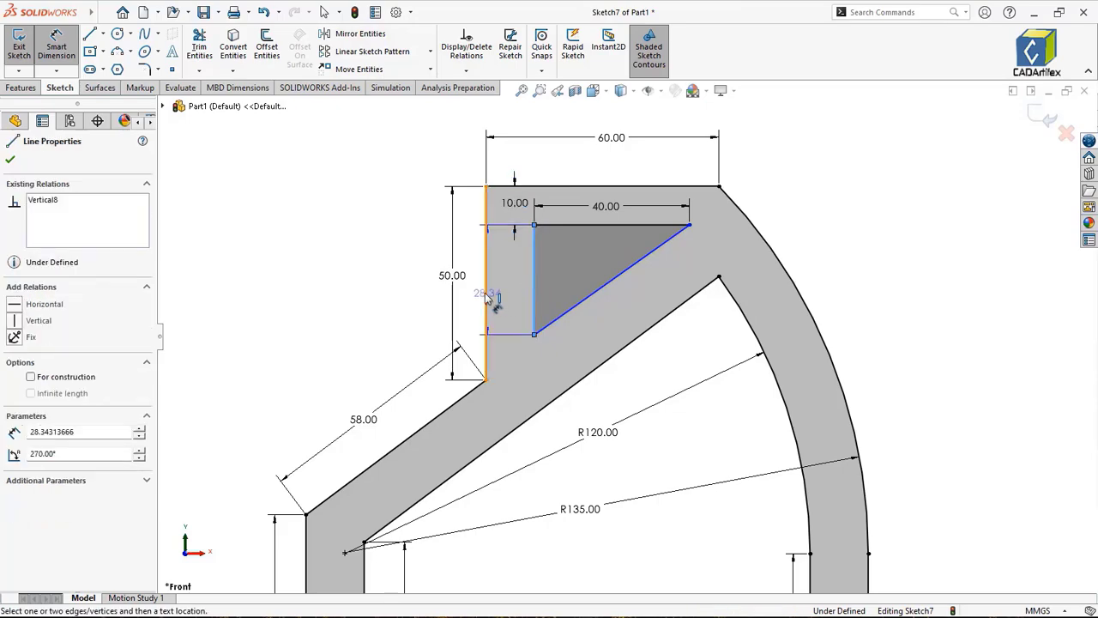
{"action": "left_click", "coordinate": [512, 296]}
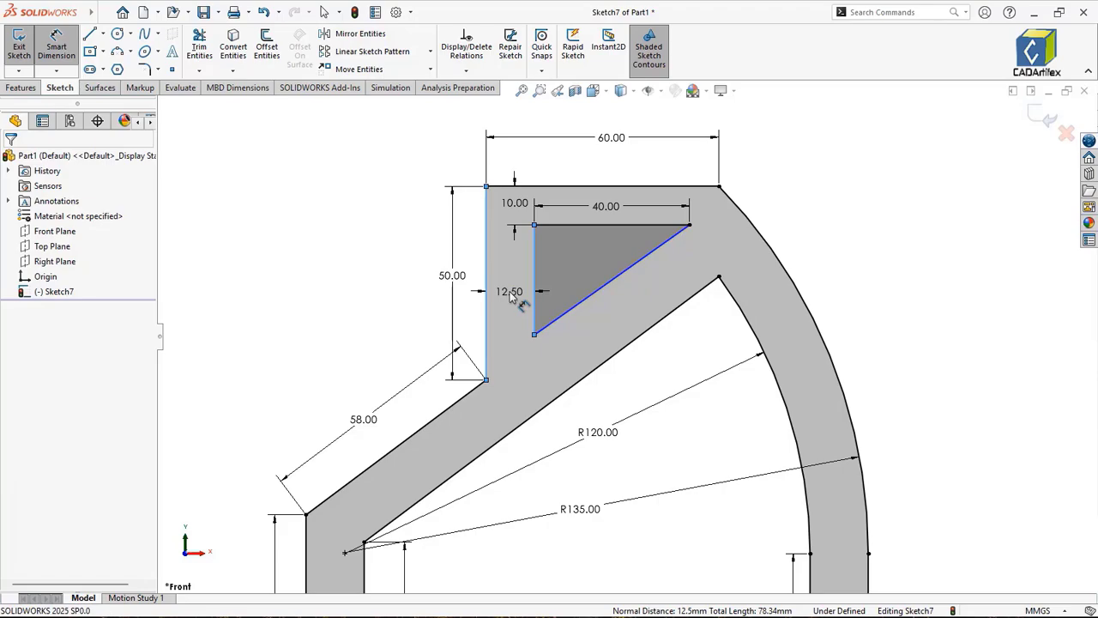
{"action": "type", "text": "10"}
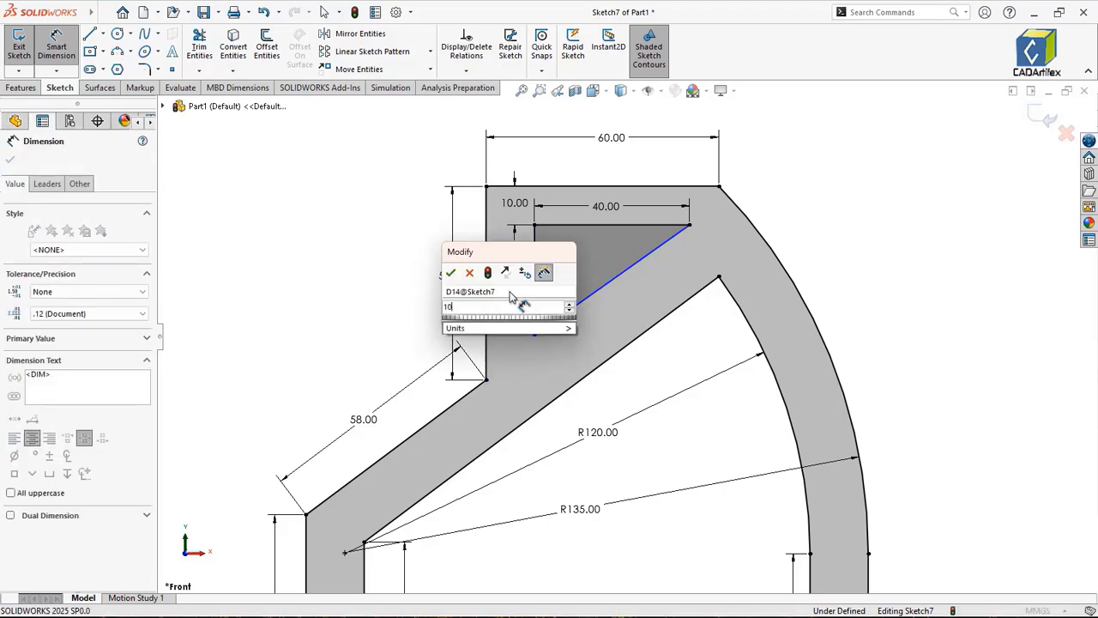
{"action": "key", "text": "Return"}
{"action": "left_click", "coordinate": [273, 146]}
Step: Dimension the triangle's vertical edge to 30 mm
{"action": "scroll", "coordinate": [274, 146], "scroll_direction": "up", "scroll_amount": 3}
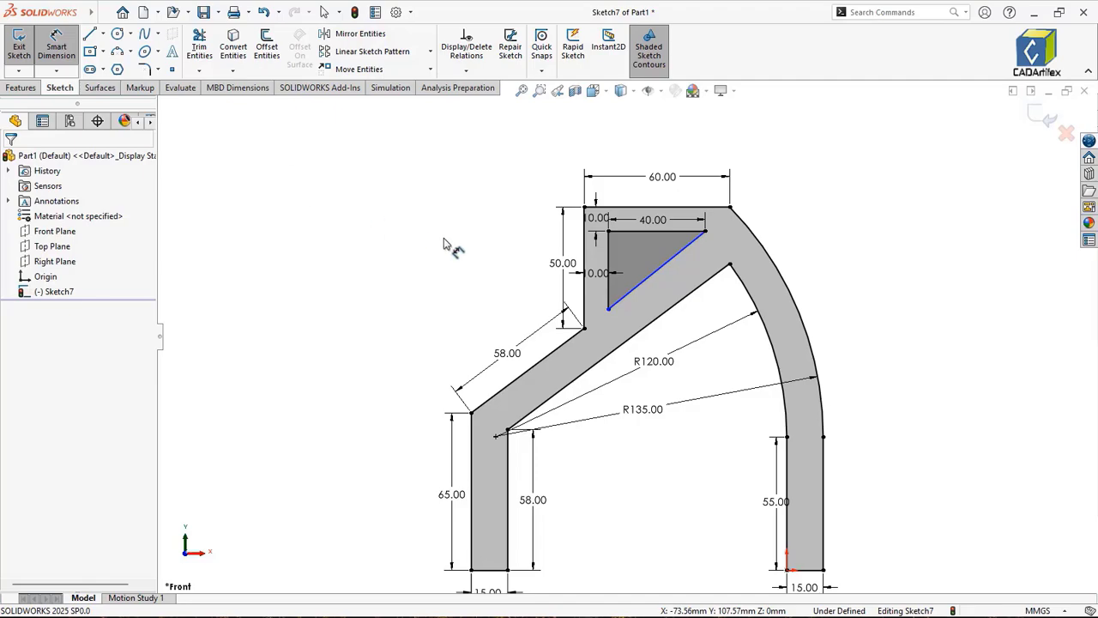
{"action": "scroll", "coordinate": [458, 256], "scroll_direction": "down", "scroll_amount": 1}
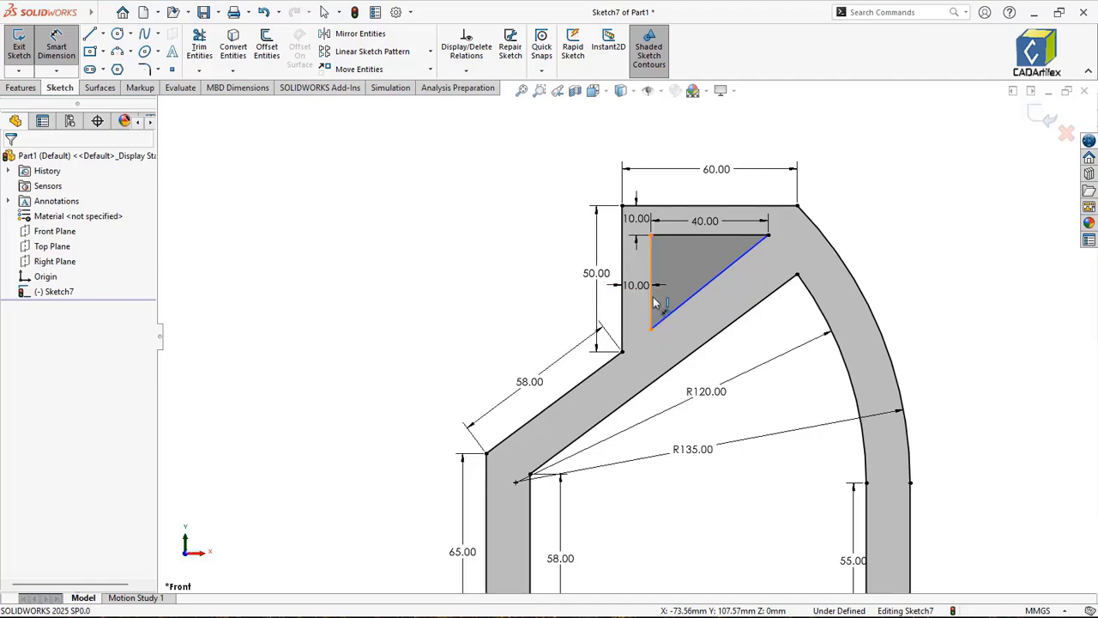
{"action": "scroll", "coordinate": [653, 297], "scroll_direction": "down", "scroll_amount": 3}
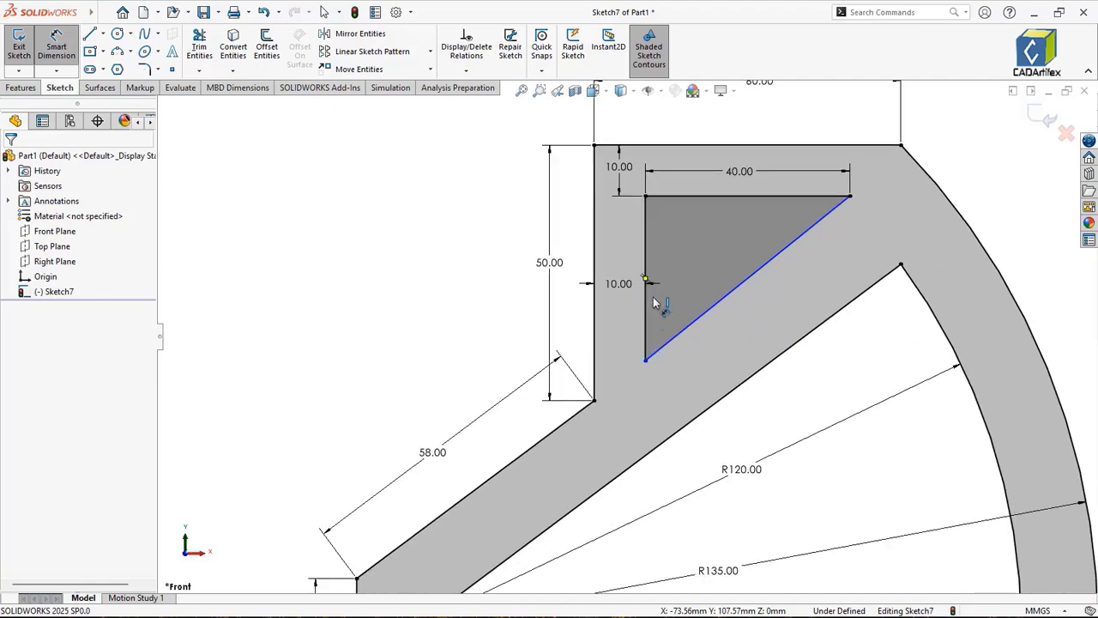
{"action": "left_click", "coordinate": [627, 250]}
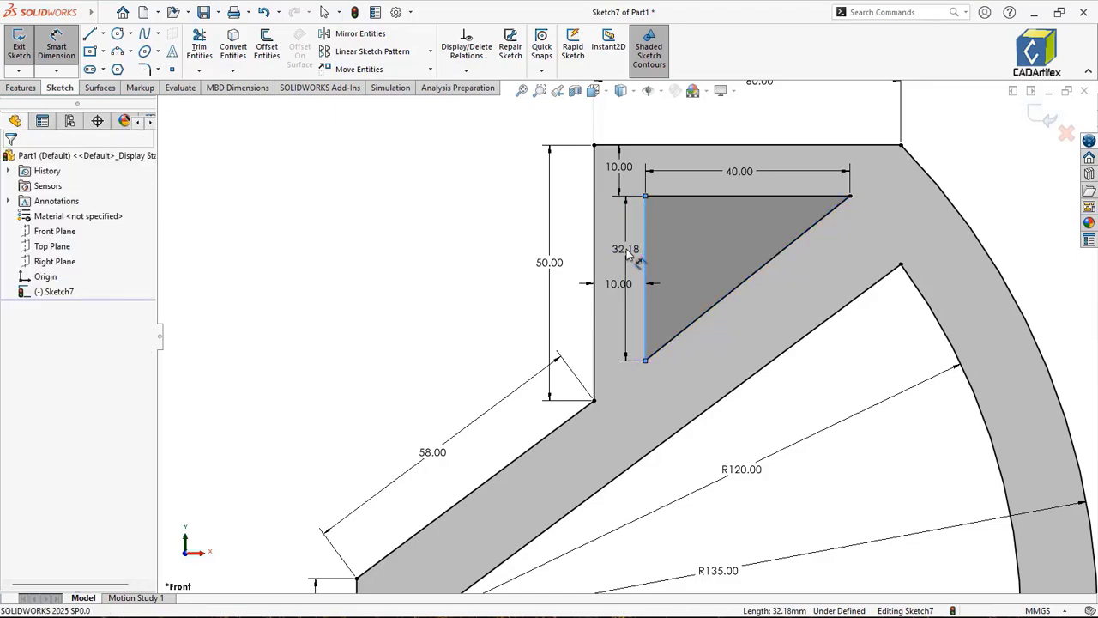
{"action": "left_click", "coordinate": [631, 256]}
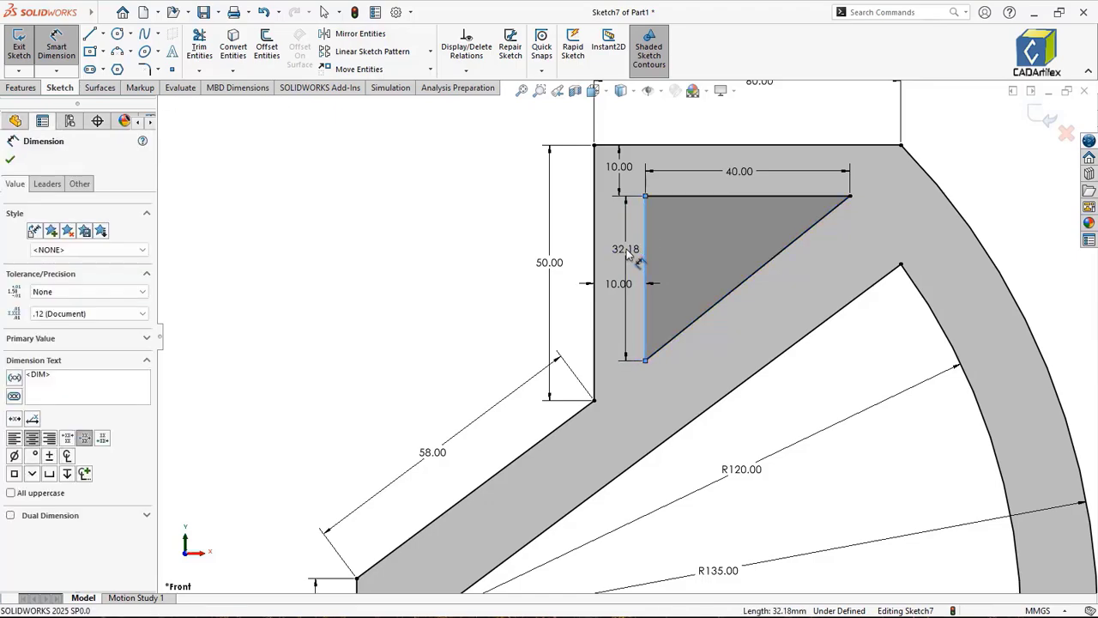
{"action": "type", "text": "30"}
{"action": "key", "text": "Return"}
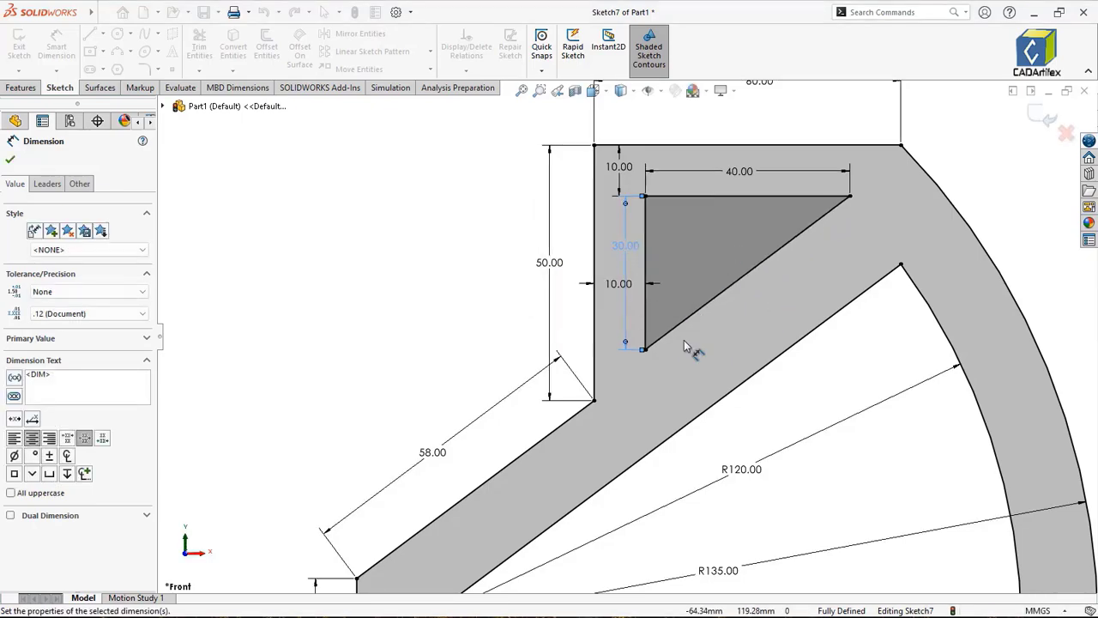
Step: Extrude the support profile with its triangular opening as a blind boss 3 mm deep
{"action": "scroll", "coordinate": [815, 416], "scroll_direction": "up", "scroll_amount": 5}
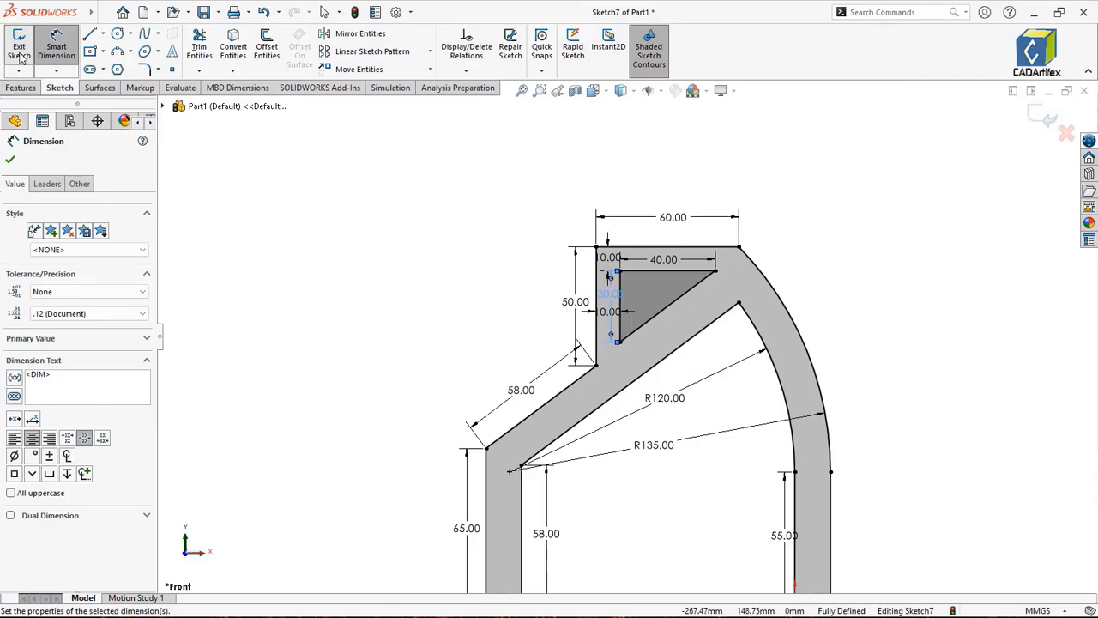
{"action": "left_click", "coordinate": [21, 88]}
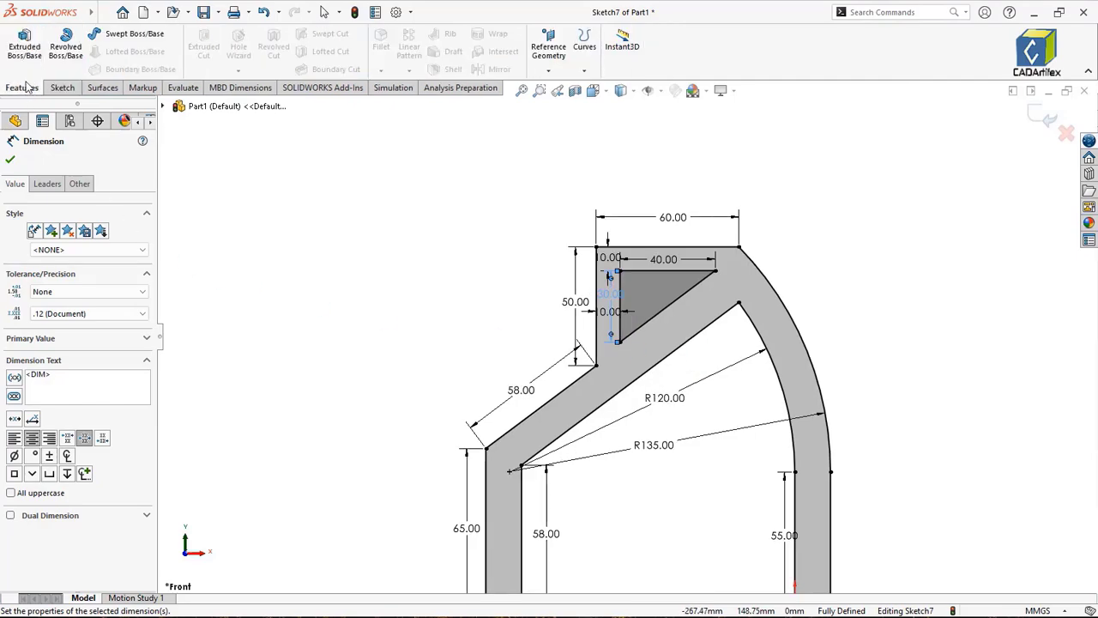
{"action": "left_click", "coordinate": [24, 46]}
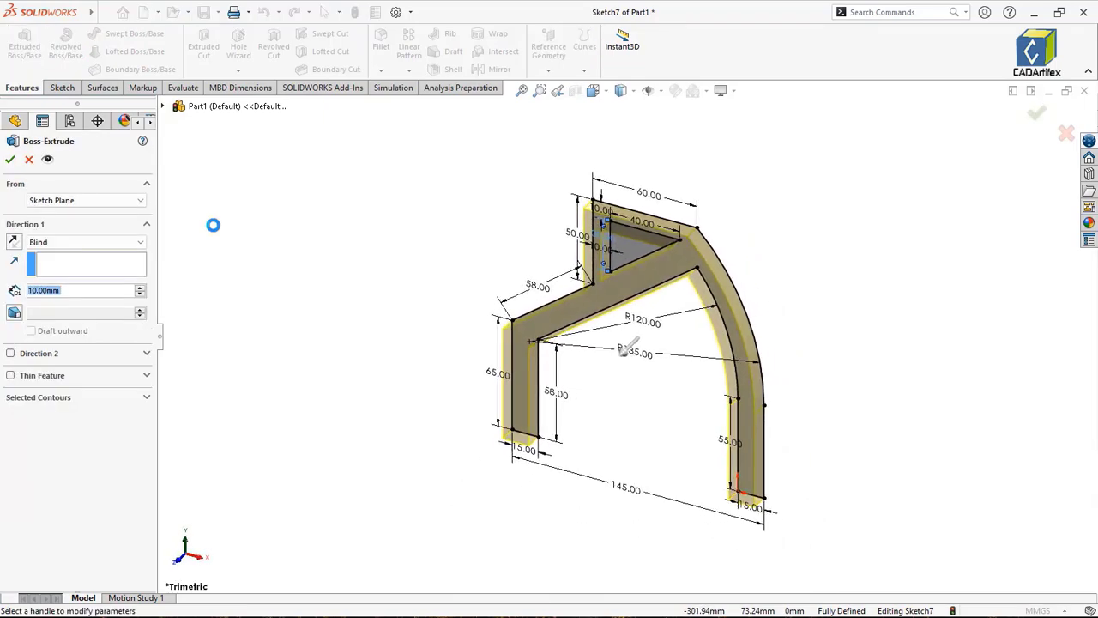
{"action": "type", "text": "3"}
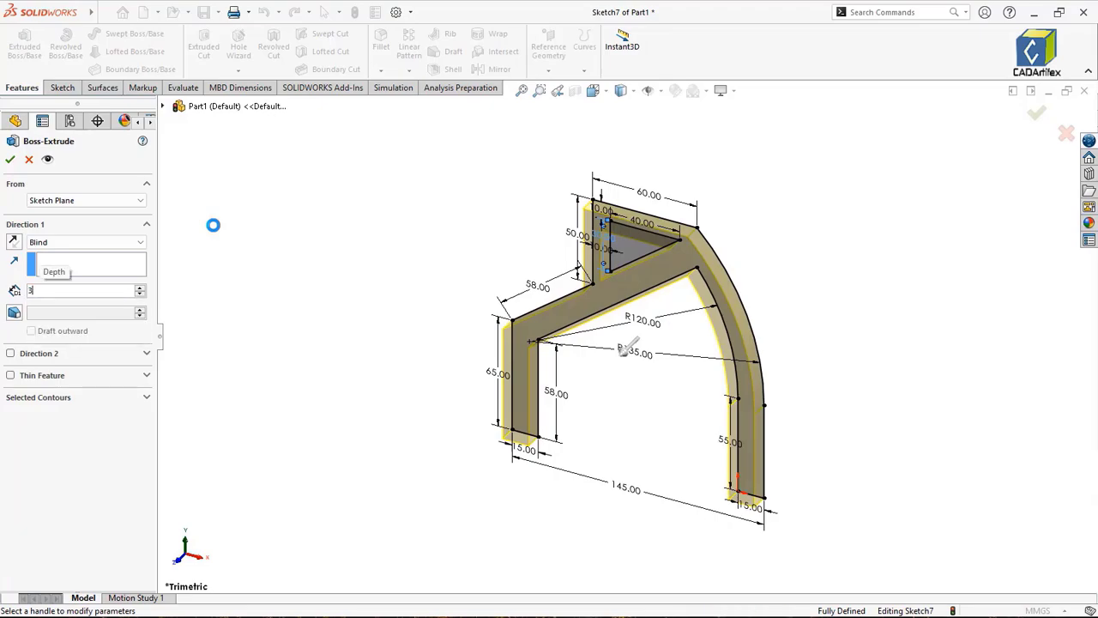
{"action": "key", "text": "Return"}
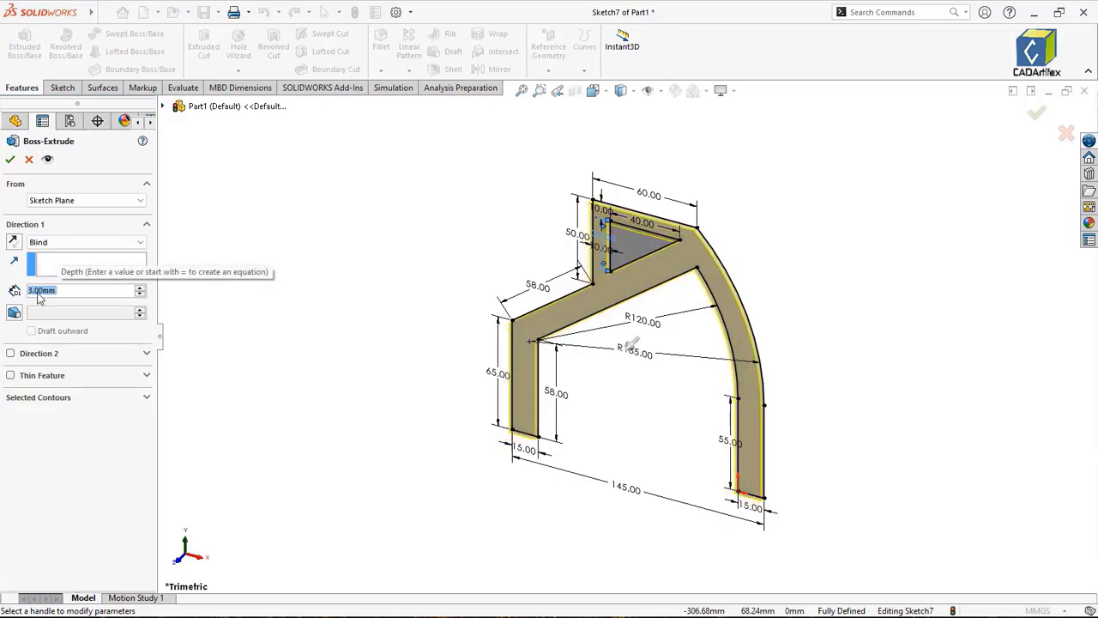
{"action": "left_click", "coordinate": [11, 159]}
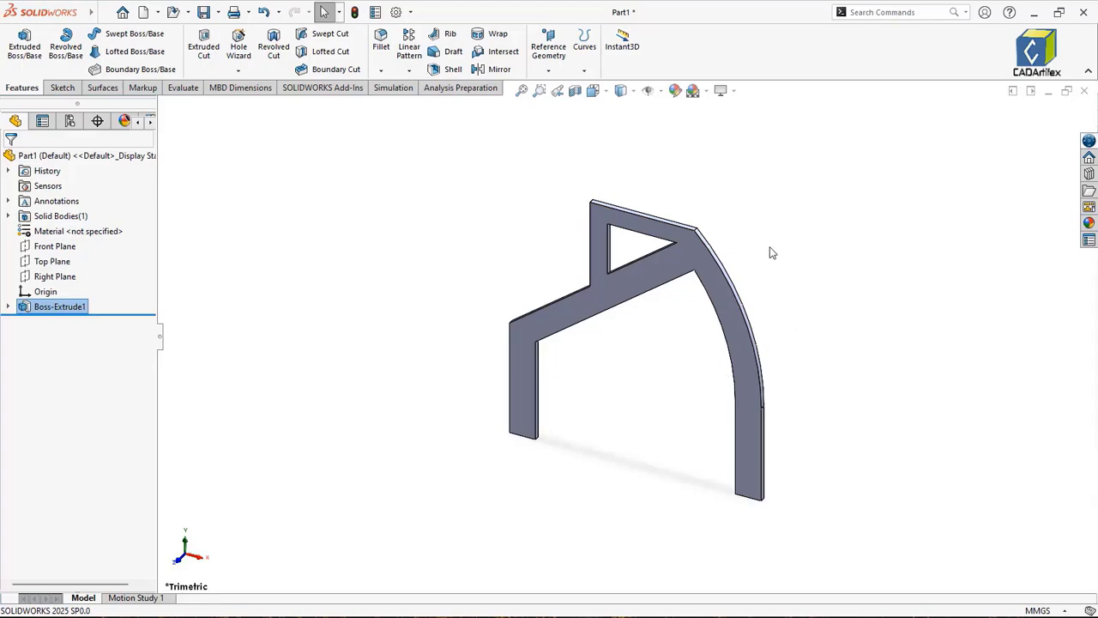
Step: Set up a face fillet at the left leg's inner corner between the slanted underside face and the leg's inner vertical face
{"action": "key", "text": "ctrl+7"}
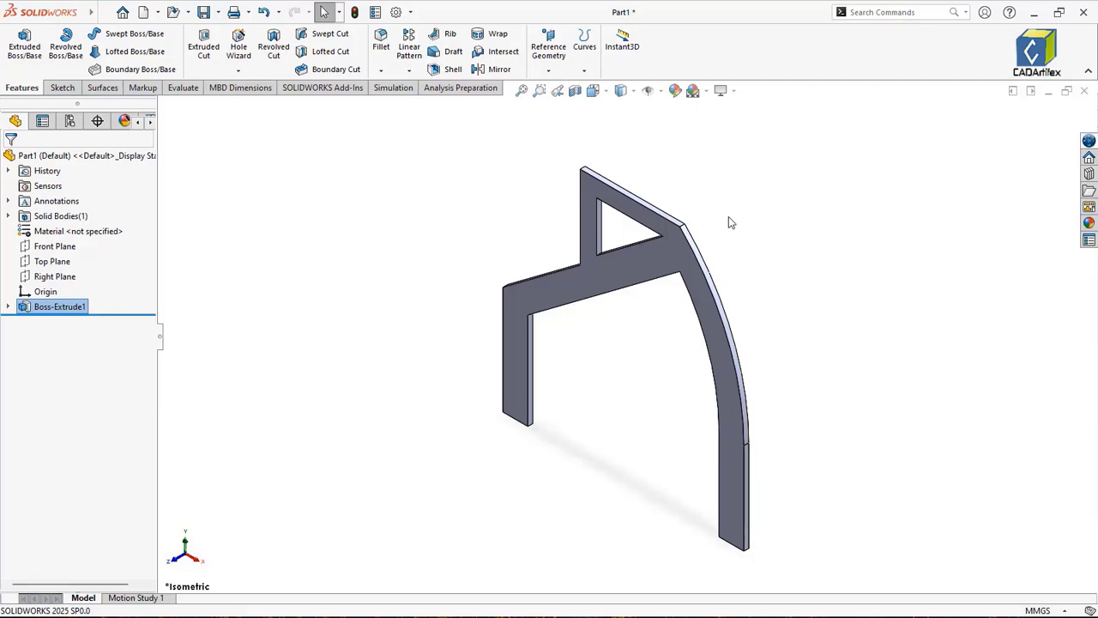
{"action": "left_click", "coordinate": [380, 53]}
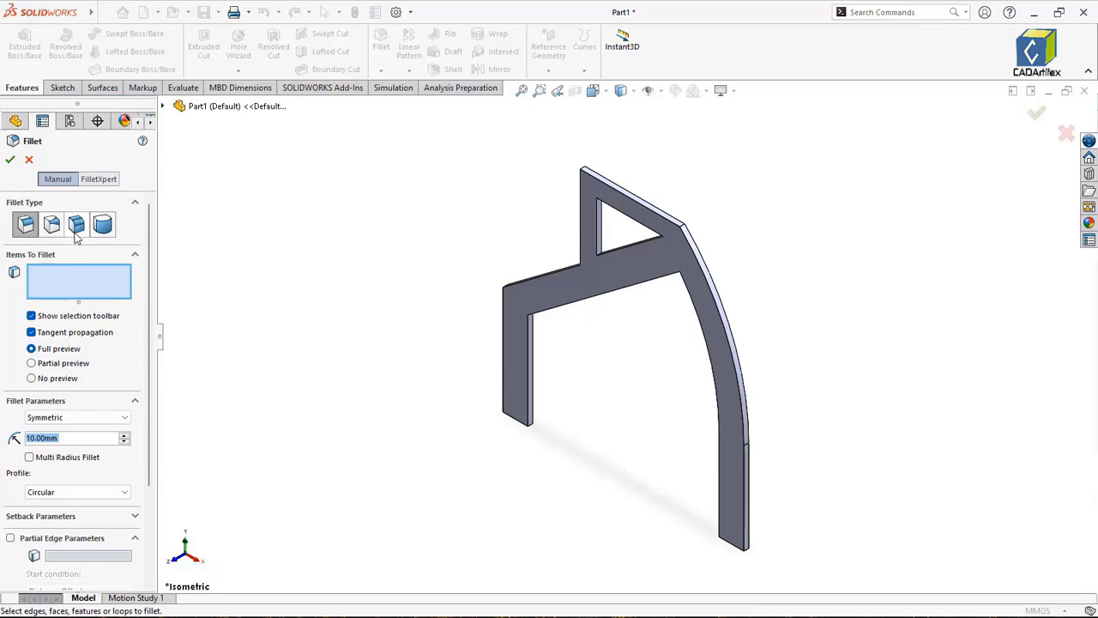
{"action": "left_click", "coordinate": [76, 228]}
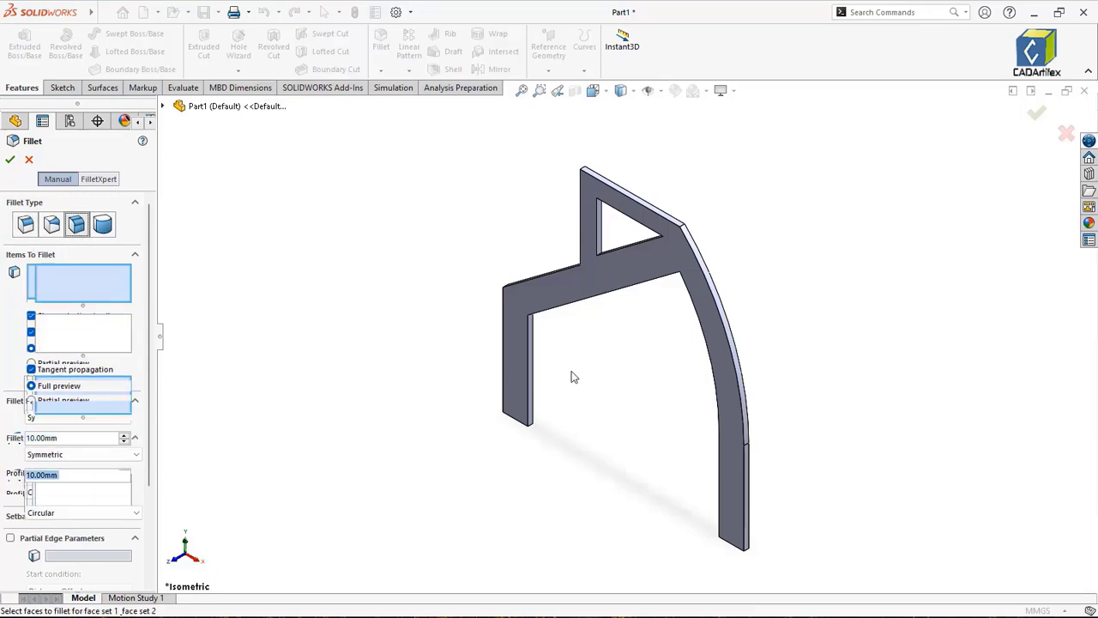
{"action": "scroll", "coordinate": [591, 375], "scroll_direction": "down", "scroll_amount": 5}
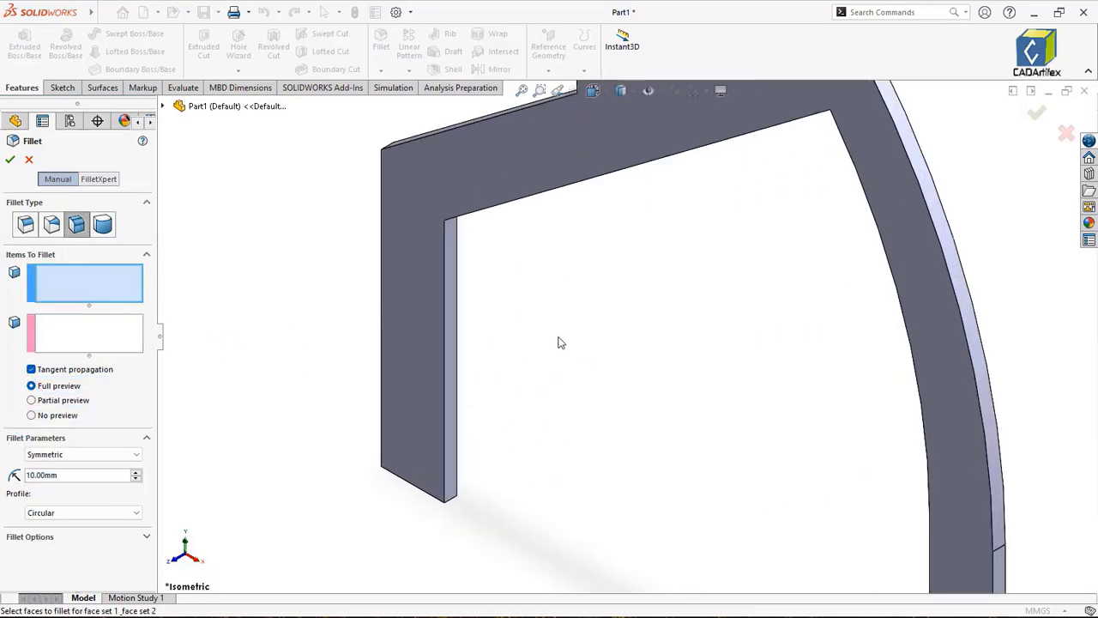
{"action": "middle_click_drag", "start_coordinate": [558, 338], "coordinate": [549, 293]}
{"action": "scroll", "coordinate": [551, 358], "scroll_direction": "down", "scroll_amount": 5}
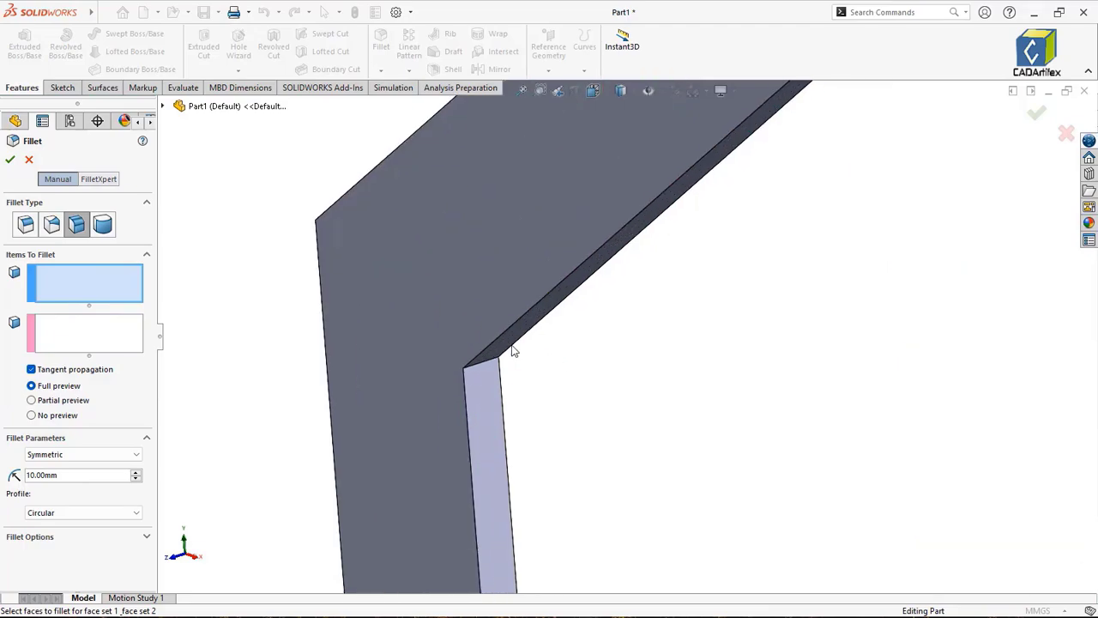
{"action": "left_click", "coordinate": [429, 461]}
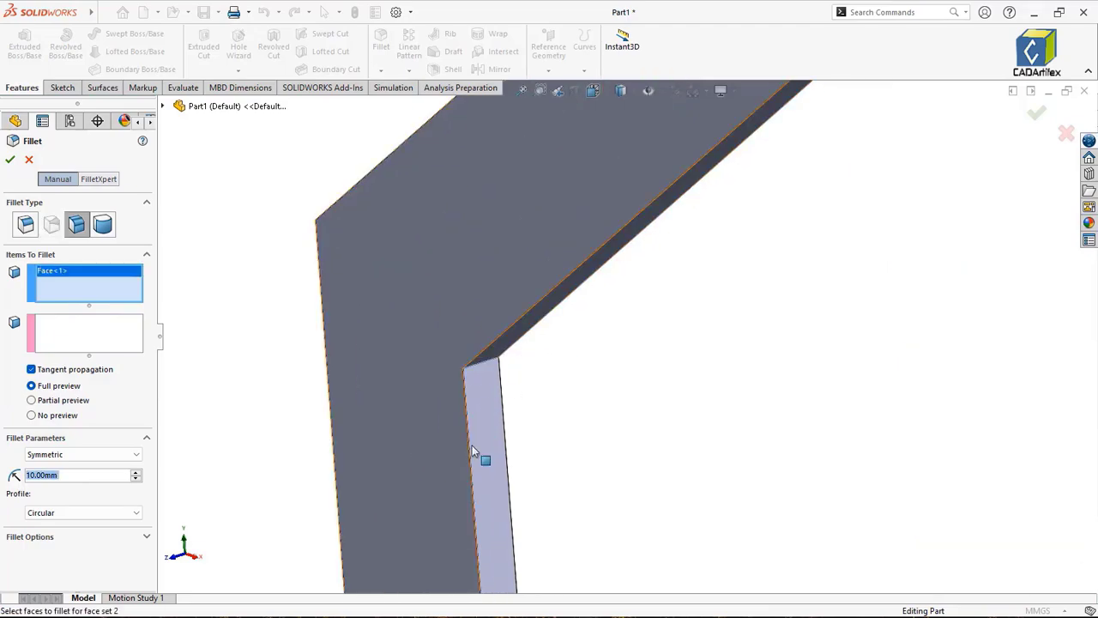
{"action": "left_click", "coordinate": [98, 339]}
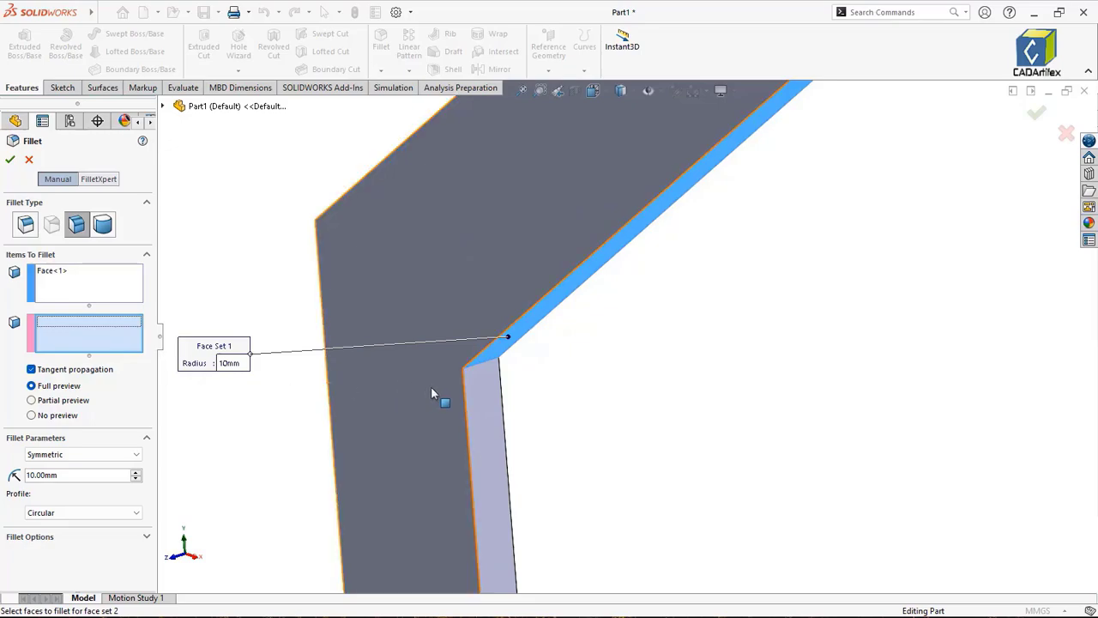
{"action": "left_click", "coordinate": [493, 422]}
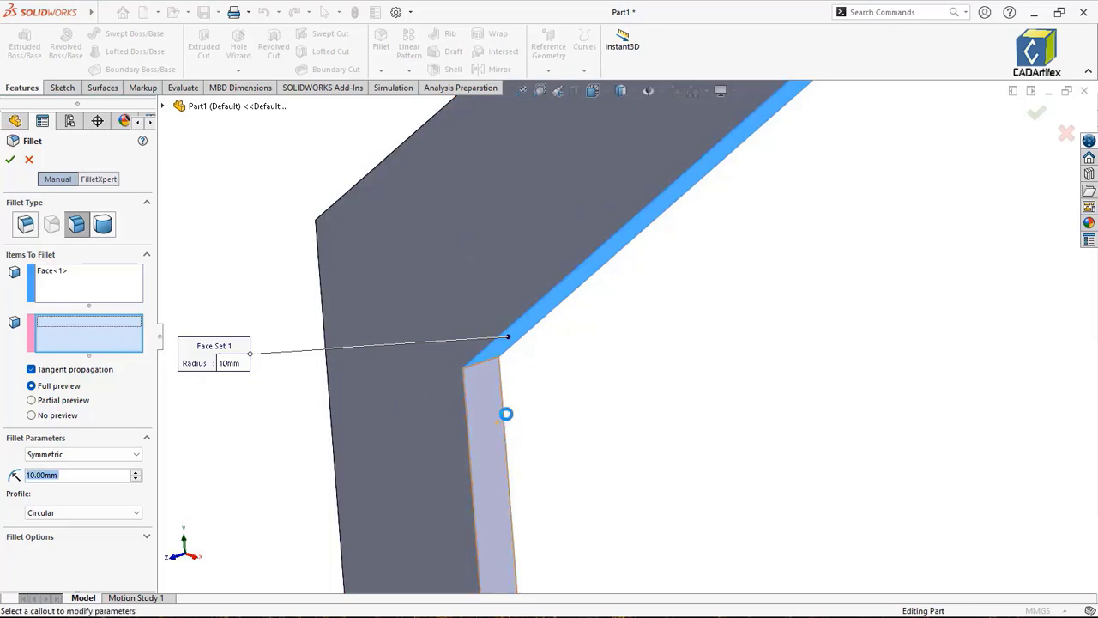
Step: Finish the 10 mm face fillet at the inner corner between the diagonal bar and the short straight leg
{"action": "middle_click_drag", "start_coordinate": [645, 453], "coordinate": [348, 412]}
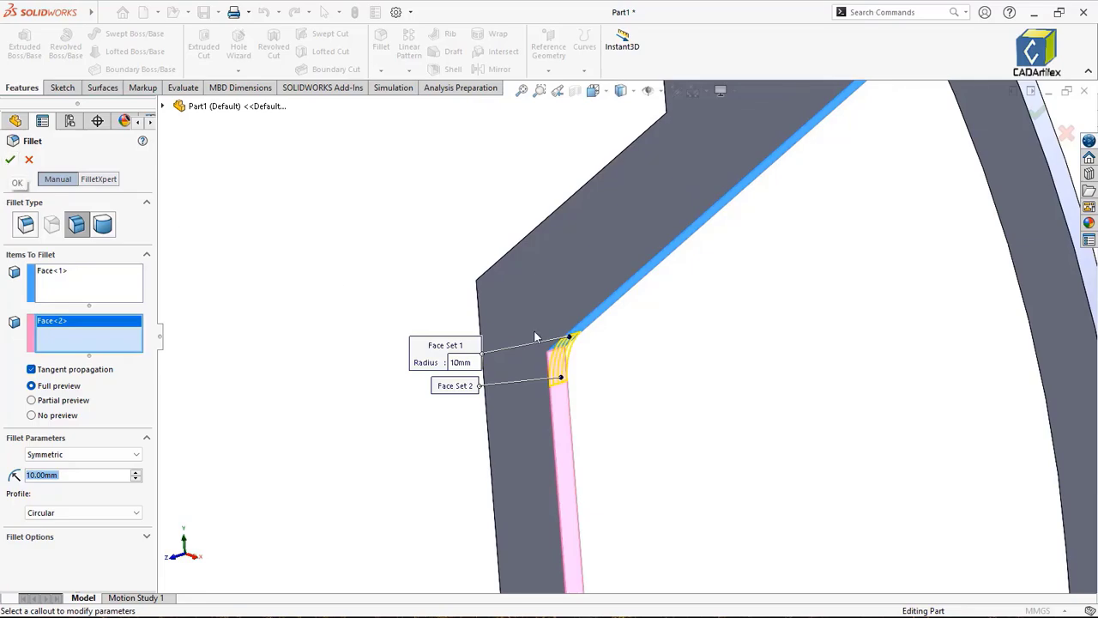
{"action": "left_click", "coordinate": [10, 160]}
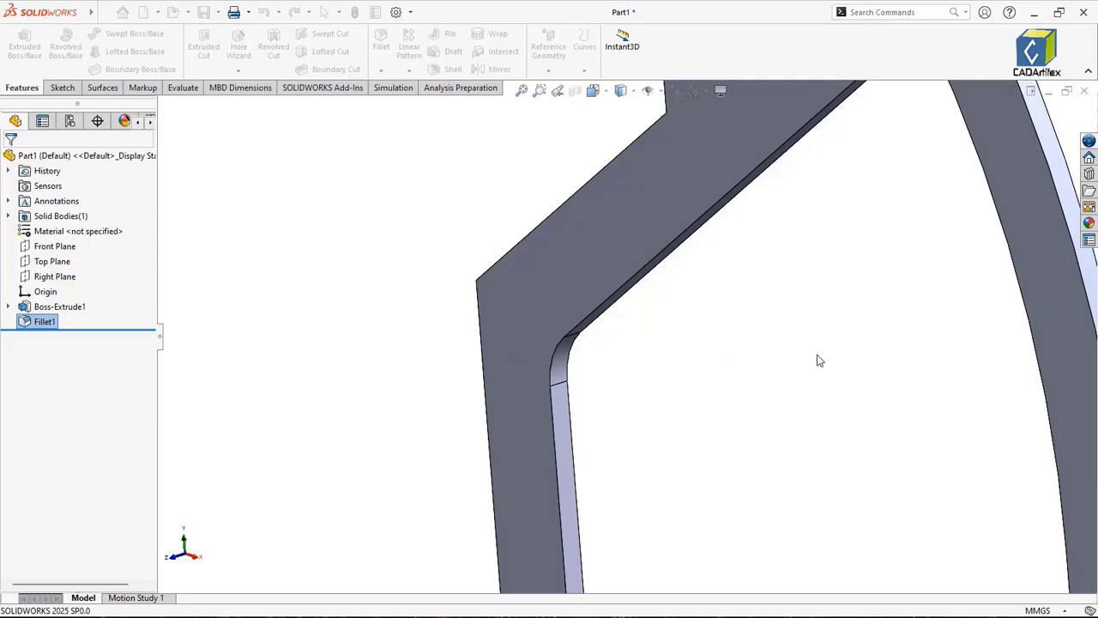
{"action": "key", "text": "f"}
{"action": "scroll", "coordinate": [785, 262], "scroll_direction": "down", "scroll_amount": 5}
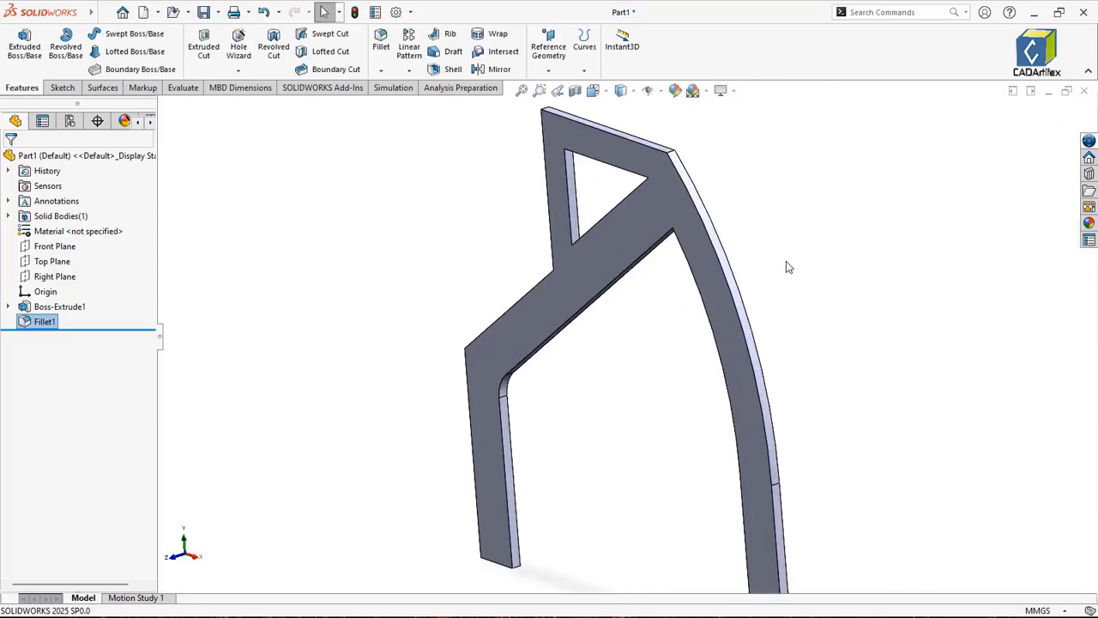
Step: Add a 10 mm face fillet between the diagonal bar's inner face and the curved leg's inner face
{"action": "middle_click_drag", "start_coordinate": [784, 262], "coordinate": [809, 144]}
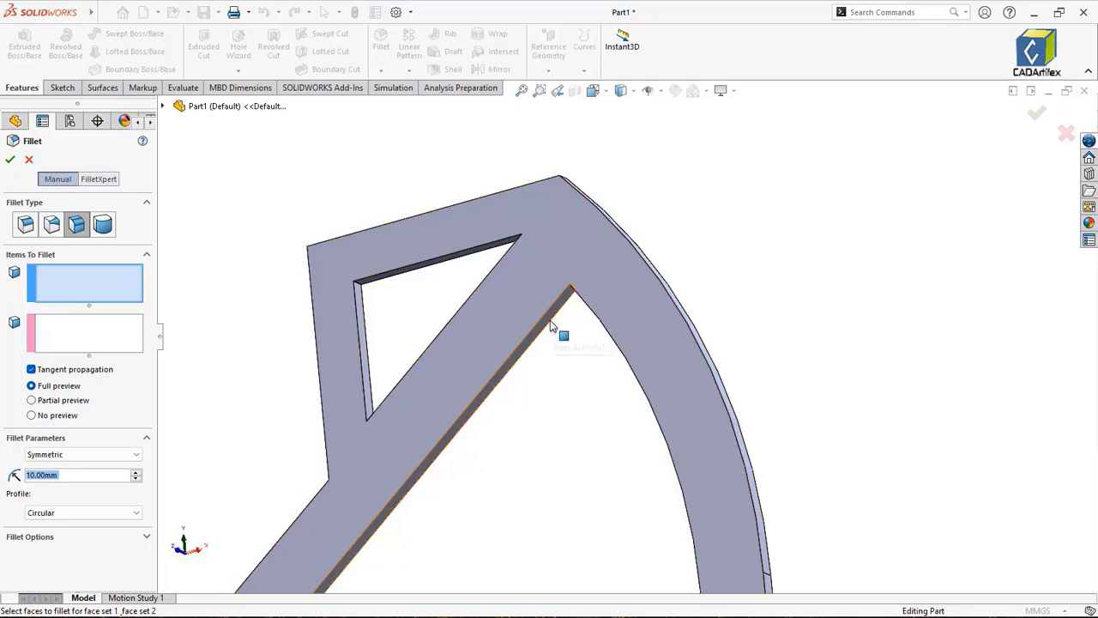
{"action": "scroll", "coordinate": [586, 334], "scroll_direction": "down", "scroll_amount": 3}
{"action": "left_click", "coordinate": [582, 313]}
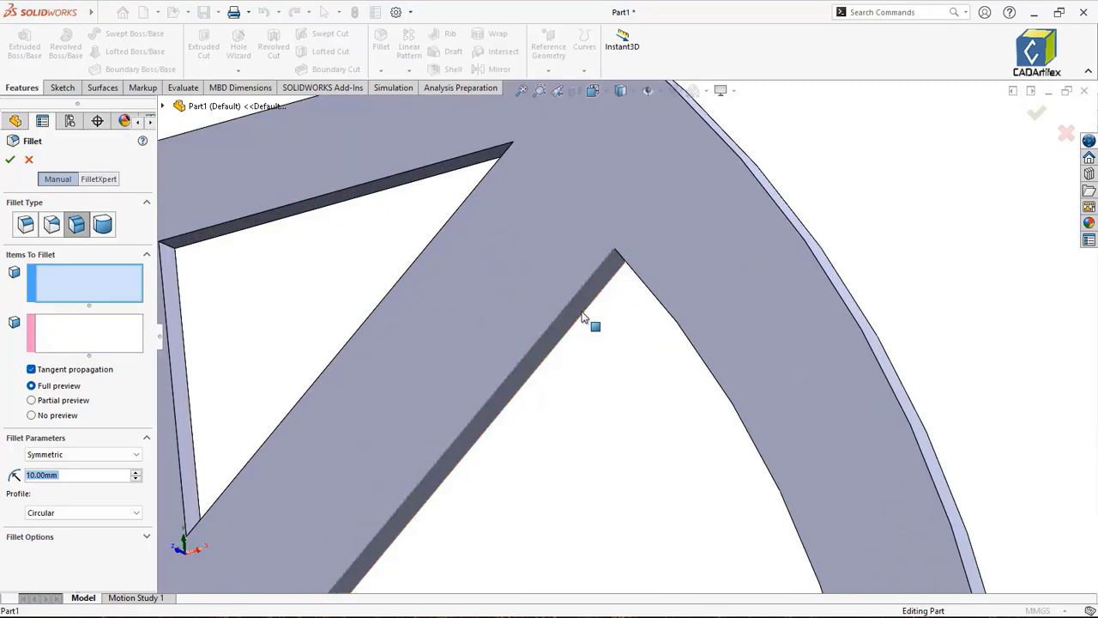
{"action": "left_click", "coordinate": [82, 335]}
{"action": "scroll", "coordinate": [647, 469], "scroll_direction": "up", "scroll_amount": 2}
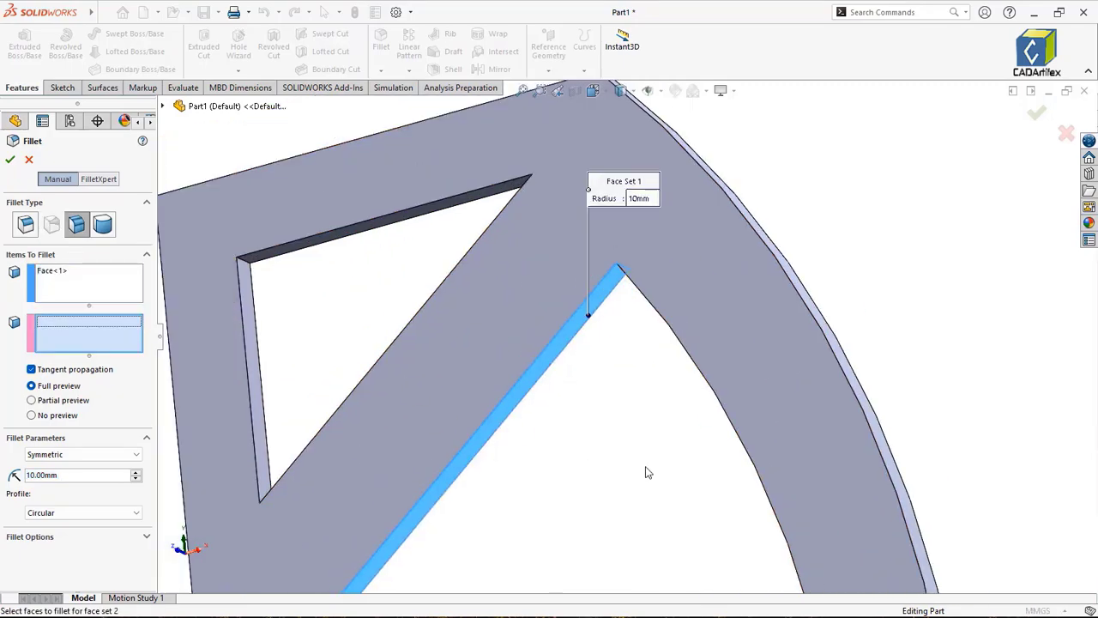
{"action": "middle_click_drag", "start_coordinate": [658, 474], "coordinate": [598, 416]}
{"action": "scroll", "coordinate": [587, 405], "scroll_direction": "down", "scroll_amount": 3}
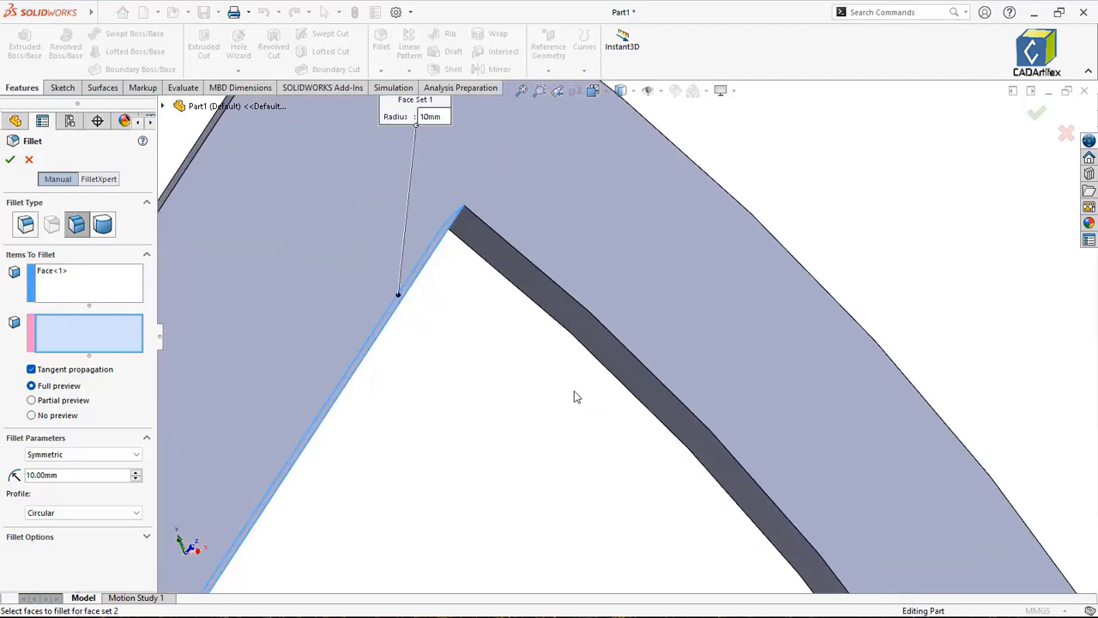
{"action": "left_click", "coordinate": [551, 300]}
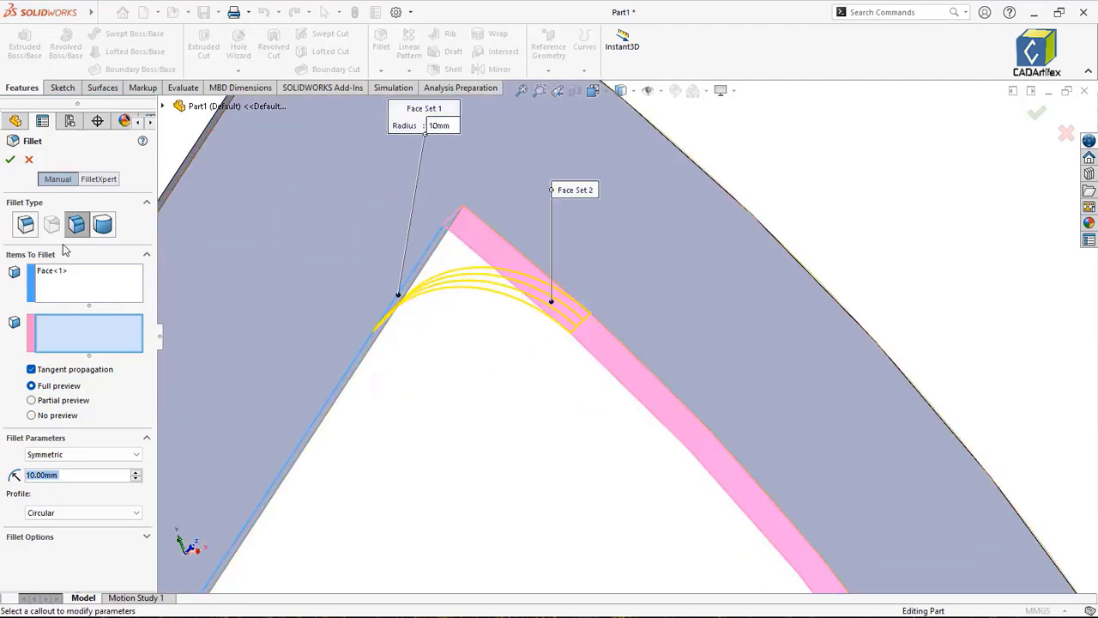
{"action": "left_click", "coordinate": [10, 160]}
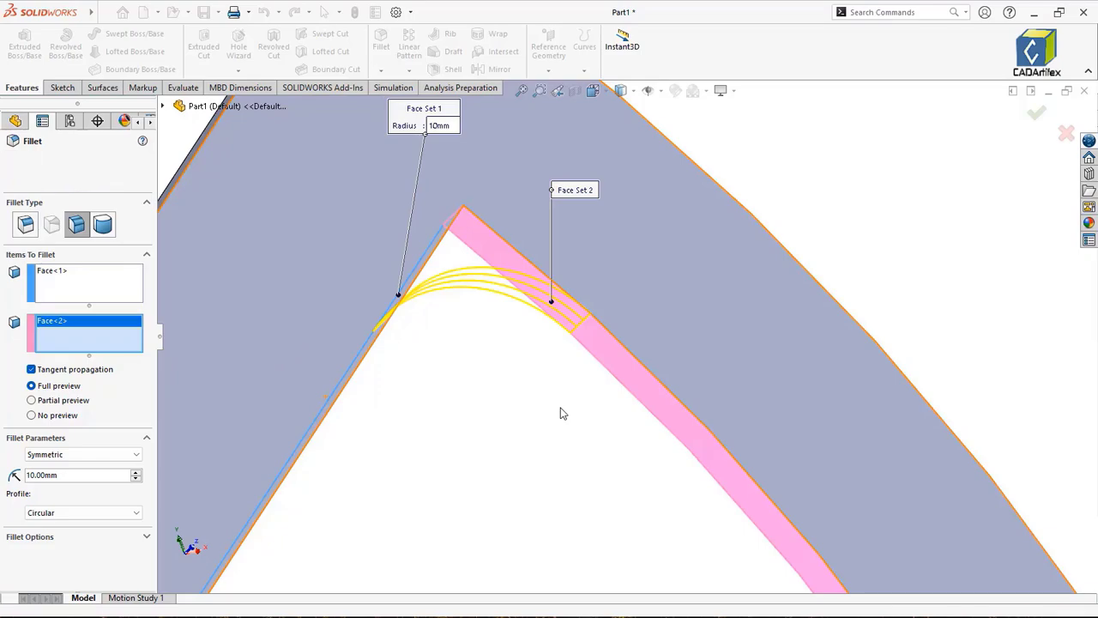
Step: Add a 10 mm face fillet at the outer corner between the diagonal bar and the short straight leg
{"action": "scroll", "coordinate": [547, 423], "scroll_direction": "up", "scroll_amount": 3}
{"action": "scroll", "coordinate": [586, 467], "scroll_direction": "up", "scroll_amount": 2}
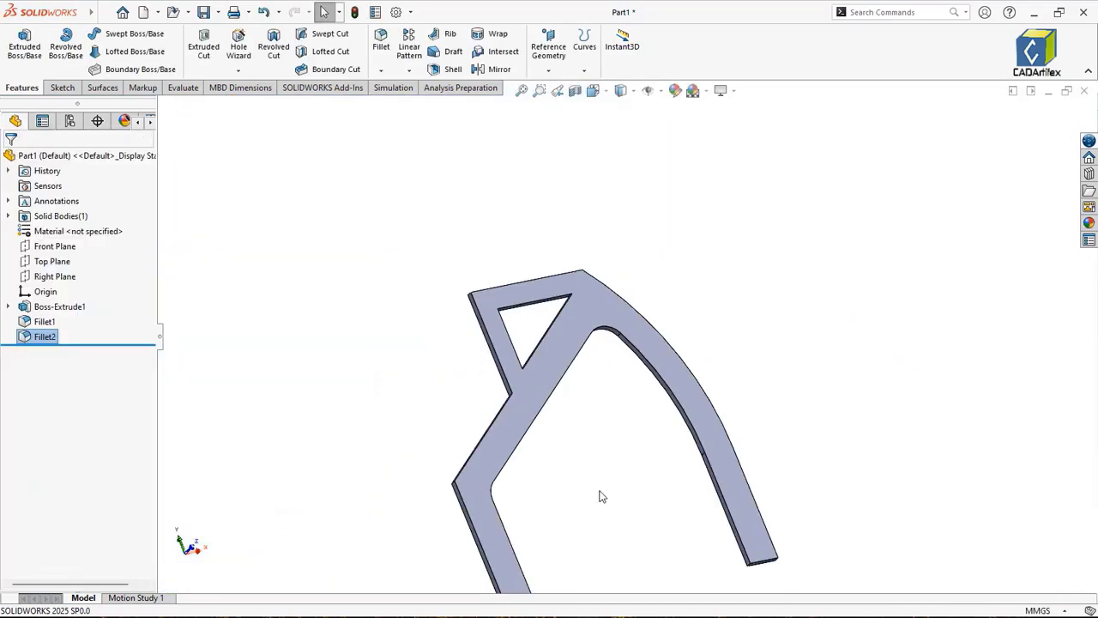
{"action": "scroll", "coordinate": [600, 491], "scroll_direction": "up", "scroll_amount": 2}
{"action": "scroll", "coordinate": [549, 436], "scroll_direction": "down", "scroll_amount": 3}
{"action": "middle_click_drag", "start_coordinate": [371, 343], "coordinate": [431, 362]}
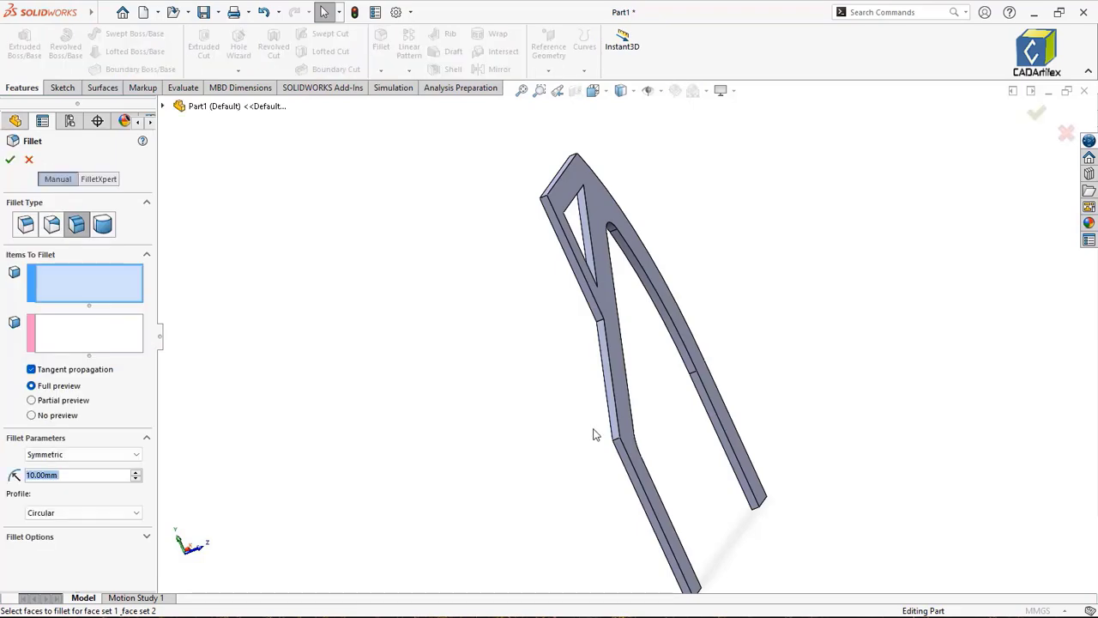
{"action": "scroll", "coordinate": [598, 423], "scroll_direction": "down", "scroll_amount": 3}
{"action": "left_click", "coordinate": [623, 432]}
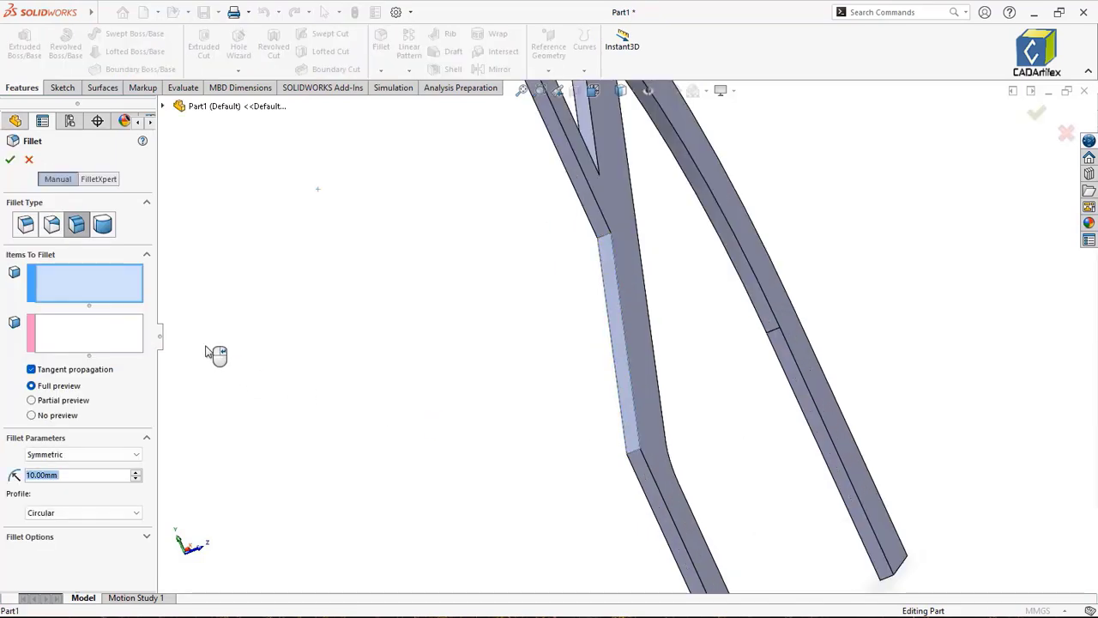
{"action": "left_click", "coordinate": [94, 339]}
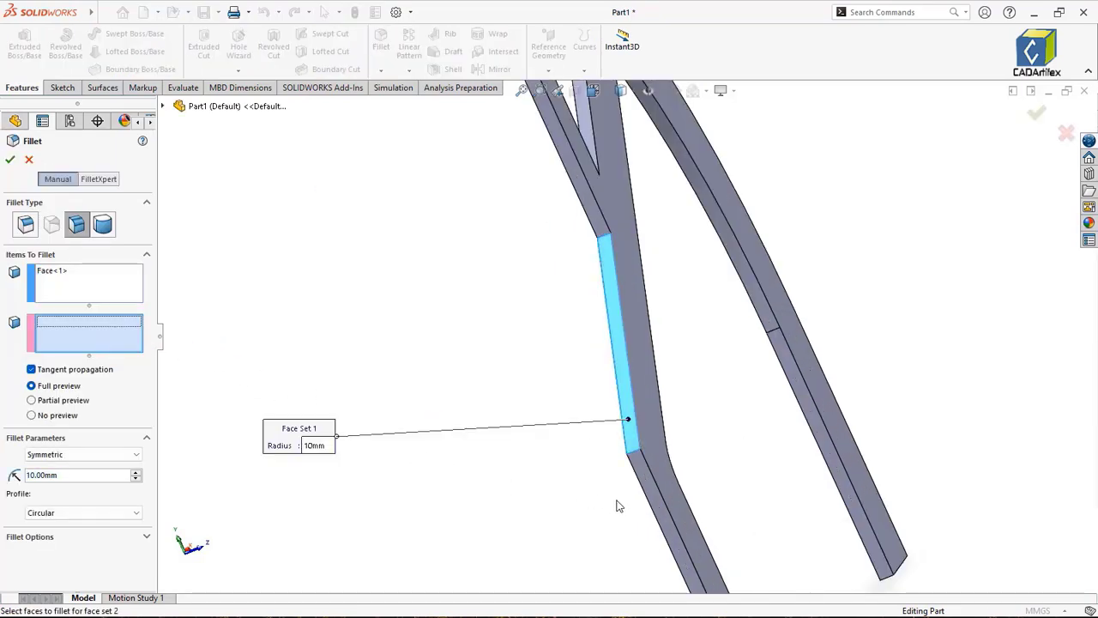
{"action": "left_click", "coordinate": [653, 503]}
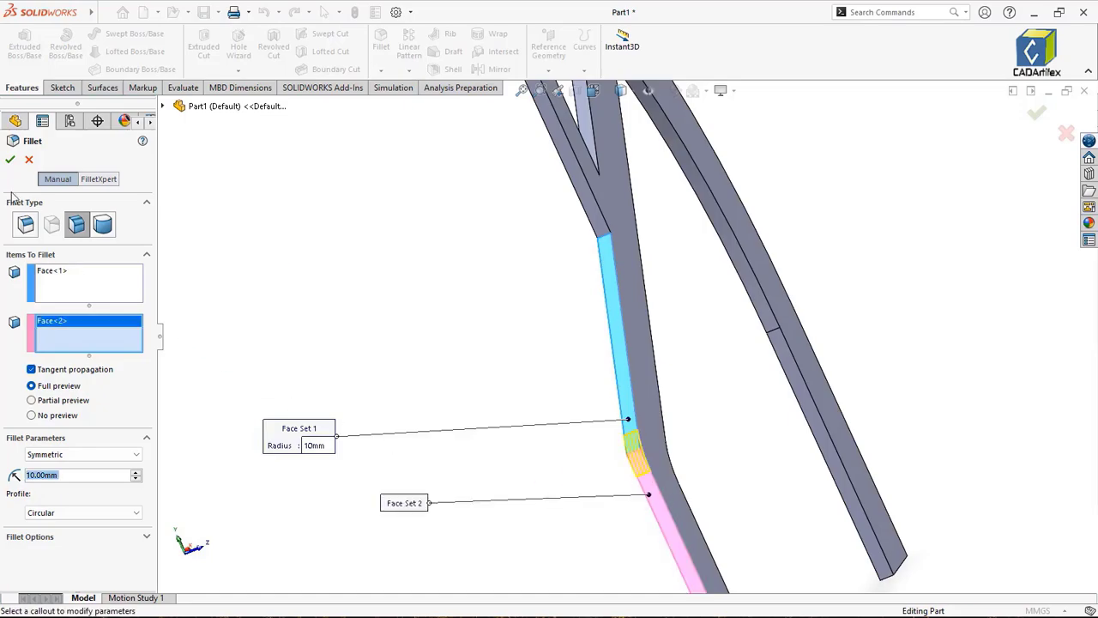
{"action": "left_click", "coordinate": [10, 159]}
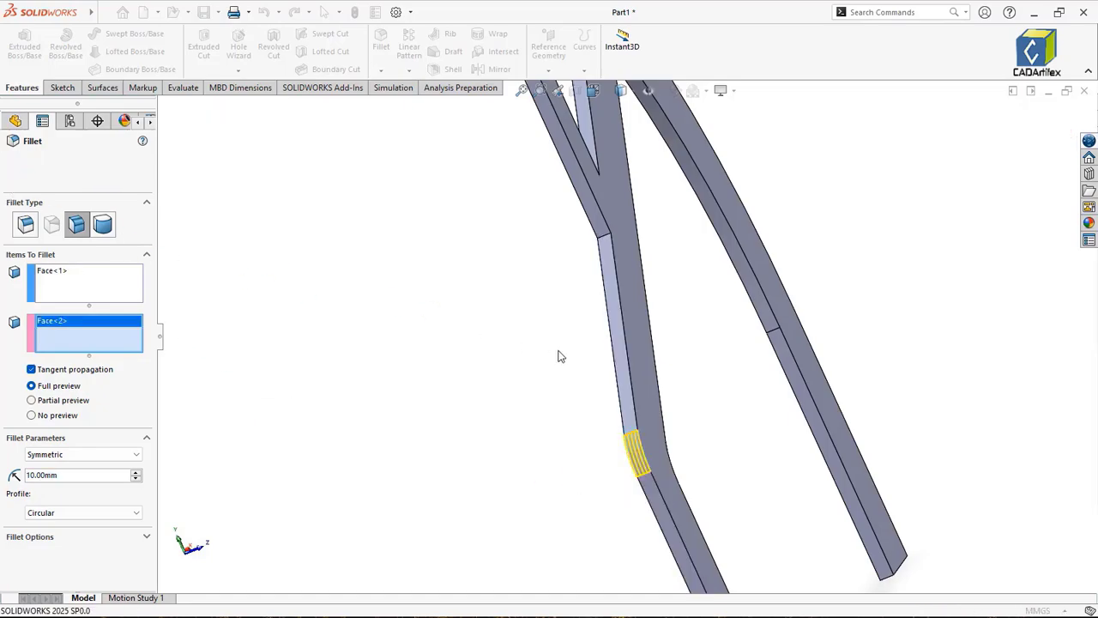
Step: Add a 10 mm face fillet between the triangular section's upright outer face and the diagonal bar's outer face
{"action": "scroll", "coordinate": [684, 341], "scroll_direction": "up", "scroll_amount": 5}
{"action": "middle_click_drag", "start_coordinate": [683, 340], "coordinate": [621, 355]}
{"action": "scroll", "coordinate": [657, 272], "scroll_direction": "down", "scroll_amount": 3}
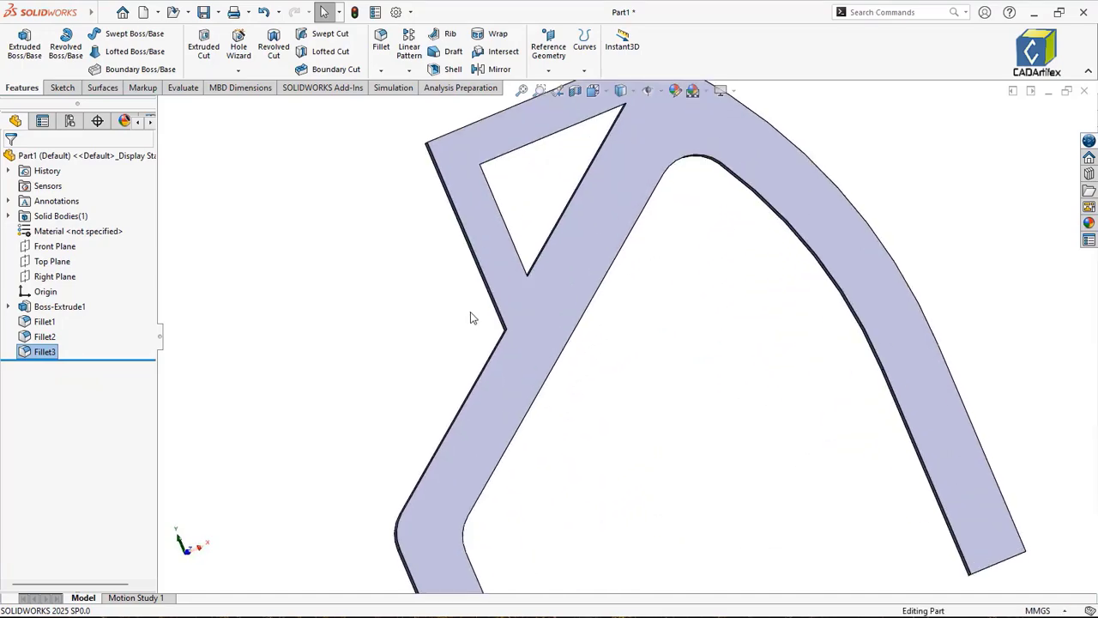
{"action": "key", "text": "Return"}
{"action": "middle_click_drag", "start_coordinate": [435, 324], "coordinate": [486, 332]}
{"action": "left_click", "coordinate": [487, 307]}
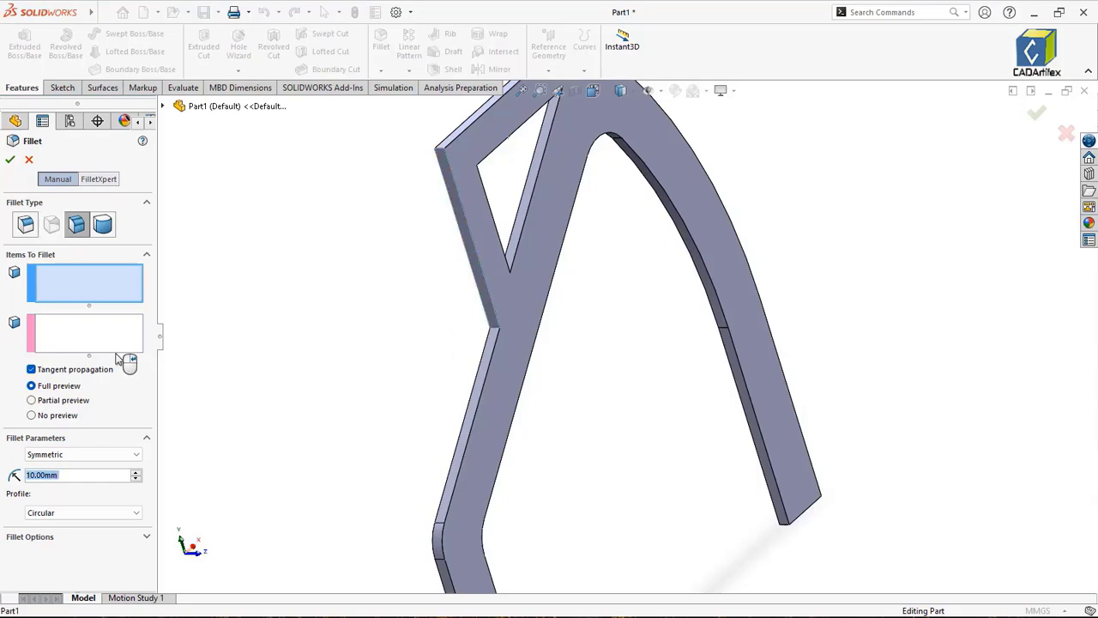
{"action": "left_click", "coordinate": [66, 339]}
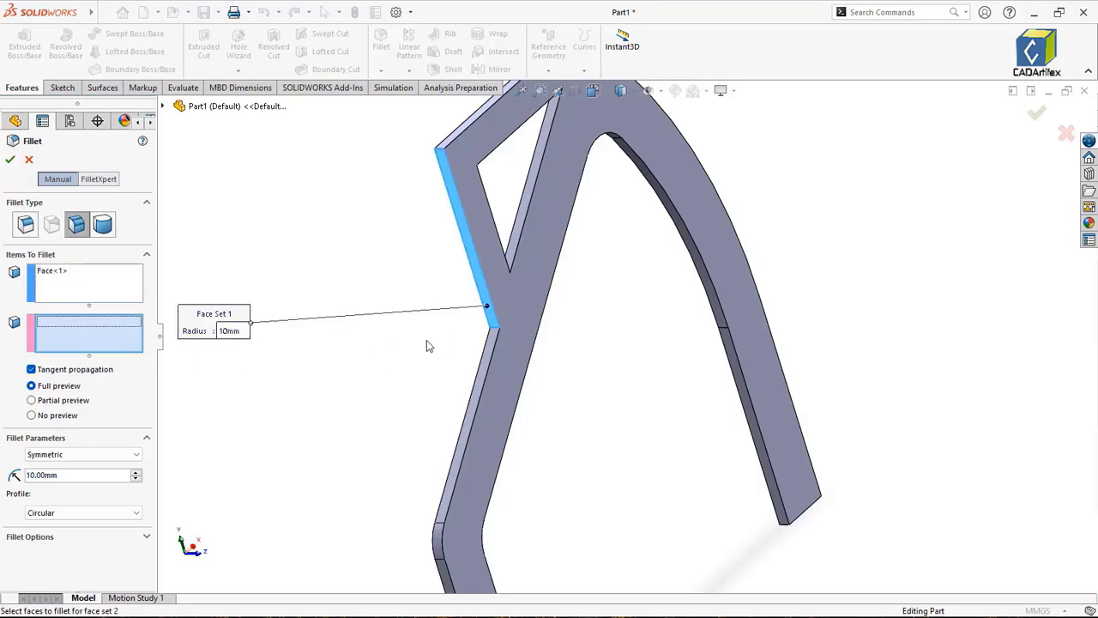
{"action": "left_click", "coordinate": [493, 354]}
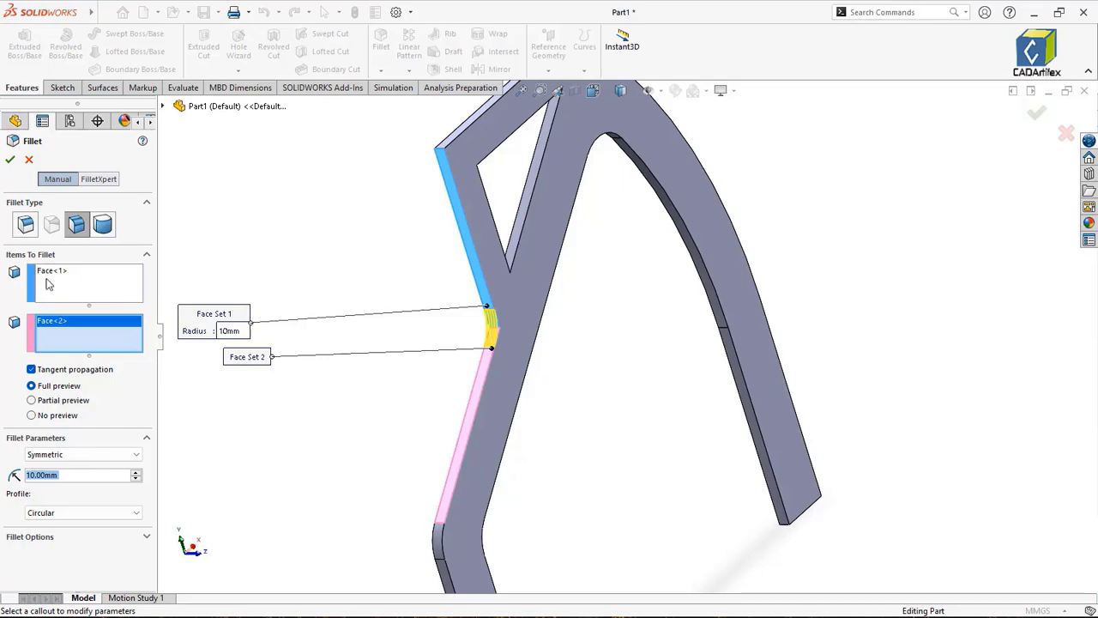
{"action": "left_click", "coordinate": [10, 161]}
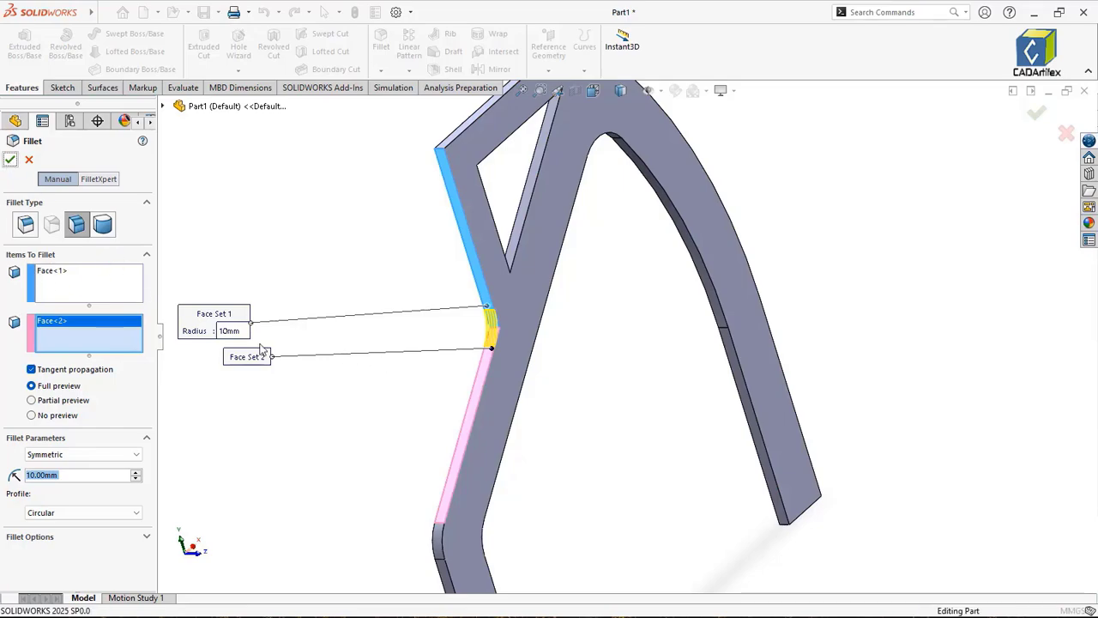
Step: Start a sketch on the large flat face at the back of the frame
{"action": "middle_click_drag", "start_coordinate": [624, 389], "coordinate": [528, 340]}
{"action": "key", "text": "ctrl+7"}
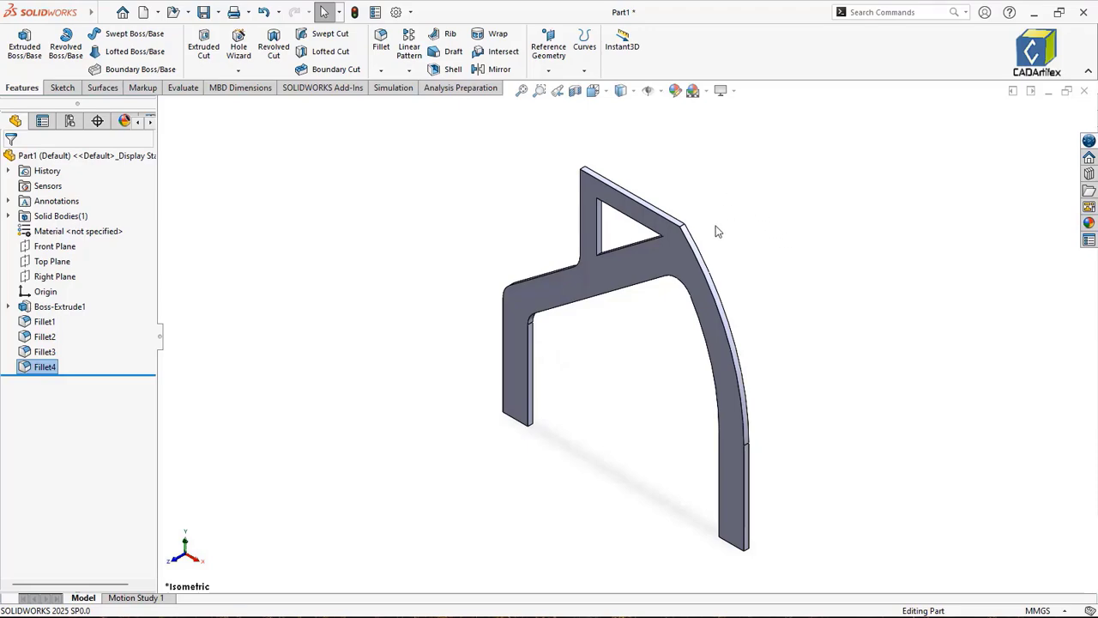
{"action": "middle_click_drag", "start_coordinate": [717, 231], "coordinate": [635, 283]}
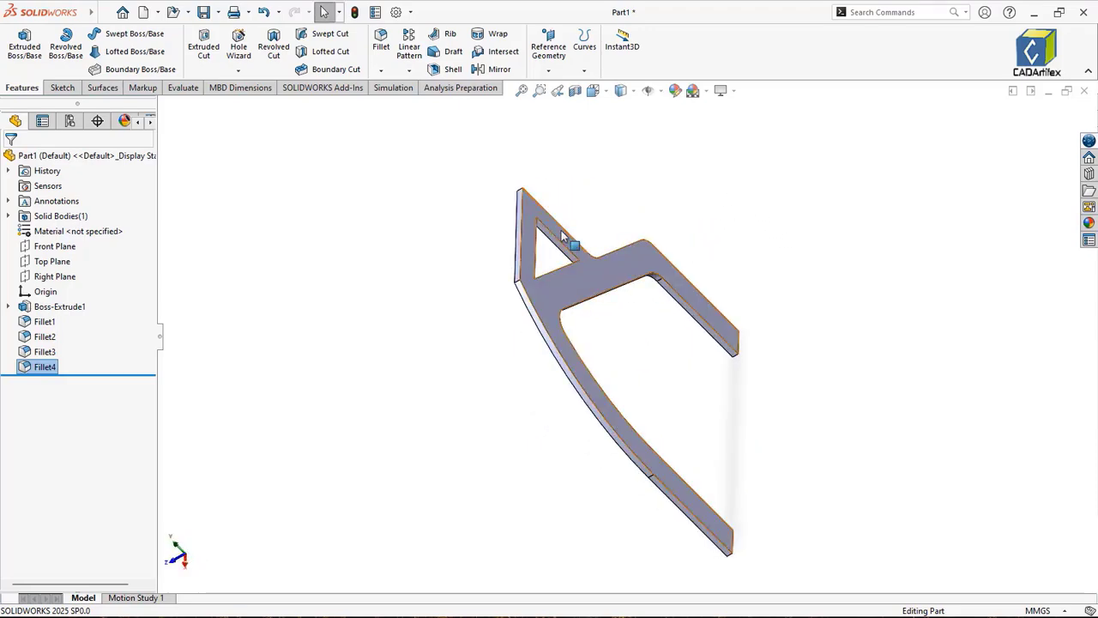
{"action": "right_click", "coordinate": [544, 233]}
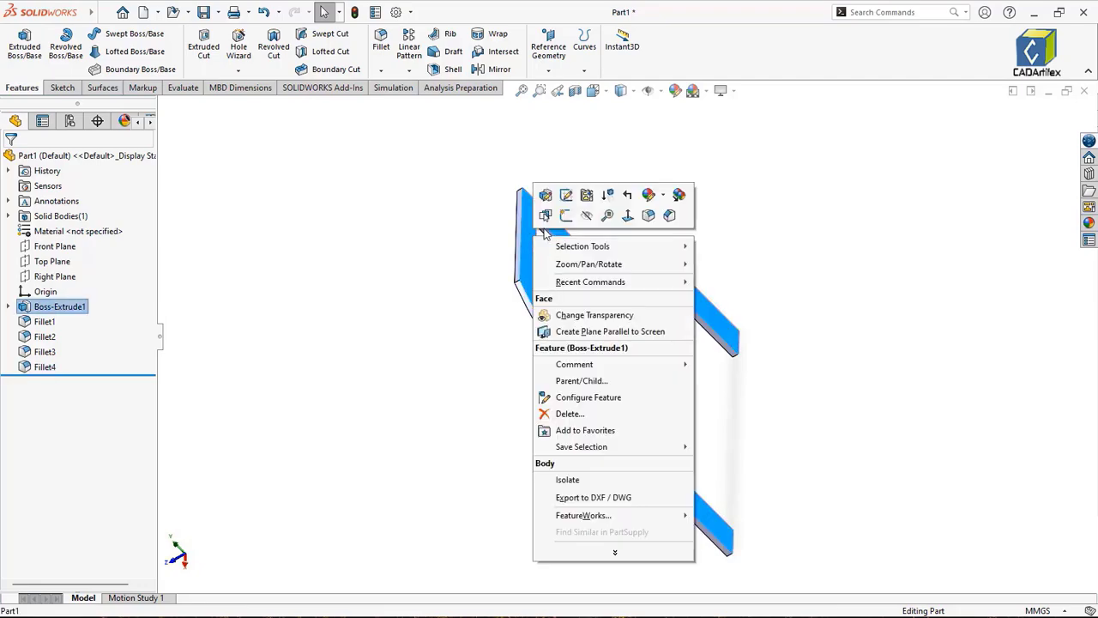
{"action": "left_click", "coordinate": [566, 215]}
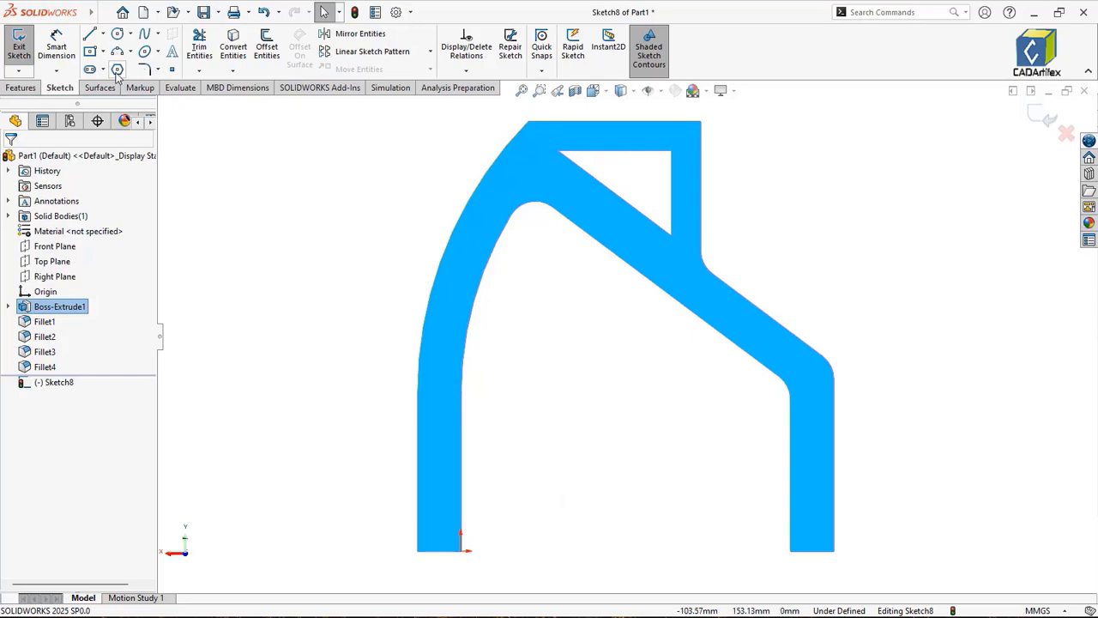
Step: Draw a corner rectangle about 60 by 4 mm along the frame's top edge, from its corner to the upright's outer edge
{"action": "left_click", "coordinate": [89, 53]}
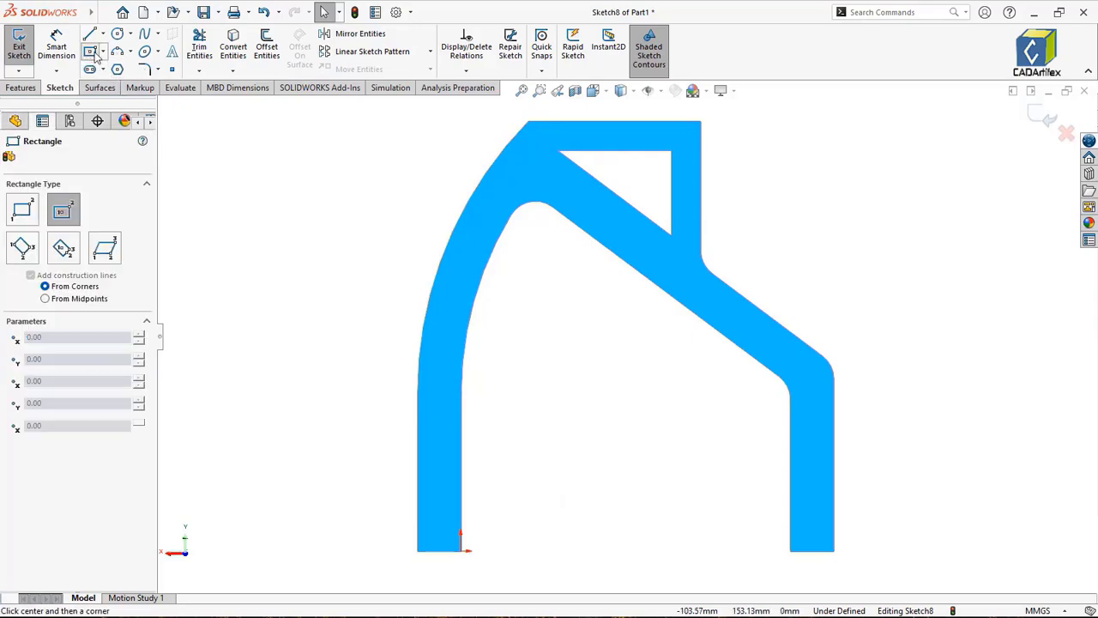
{"action": "left_click", "coordinate": [103, 53]}
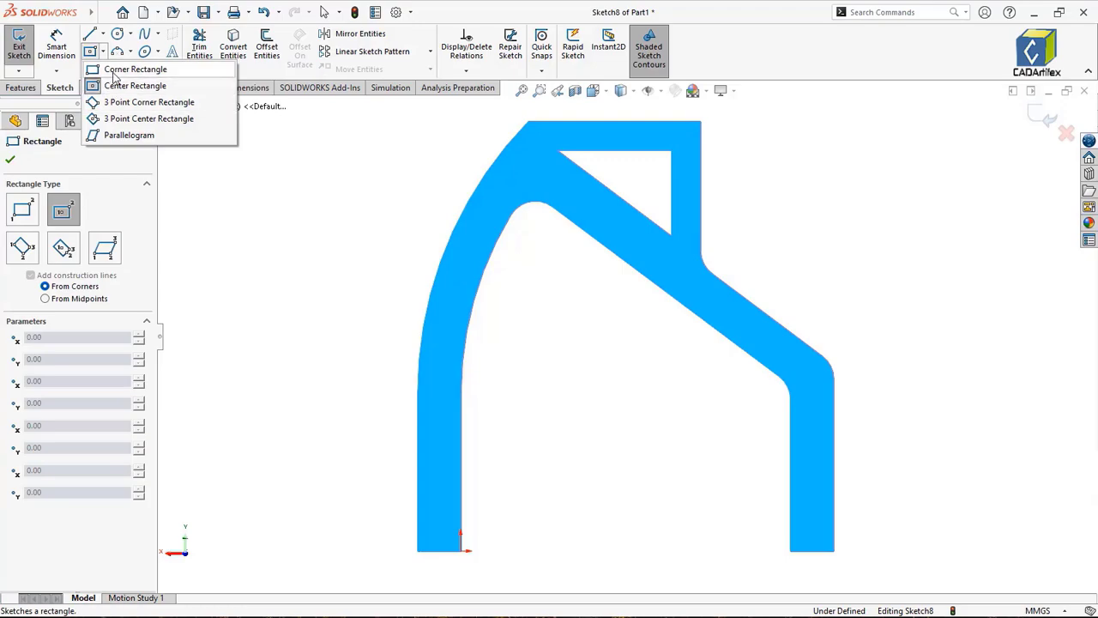
{"action": "left_click", "coordinate": [115, 69]}
{"action": "scroll", "coordinate": [641, 137], "scroll_direction": "down", "scroll_amount": 3}
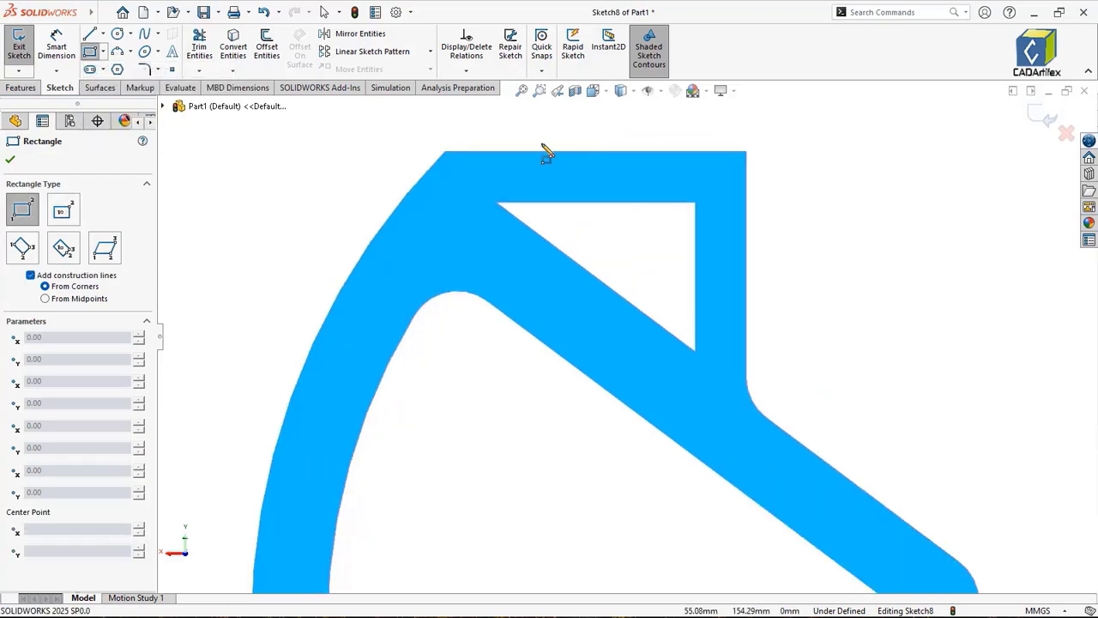
{"action": "left_click", "coordinate": [445, 153]}
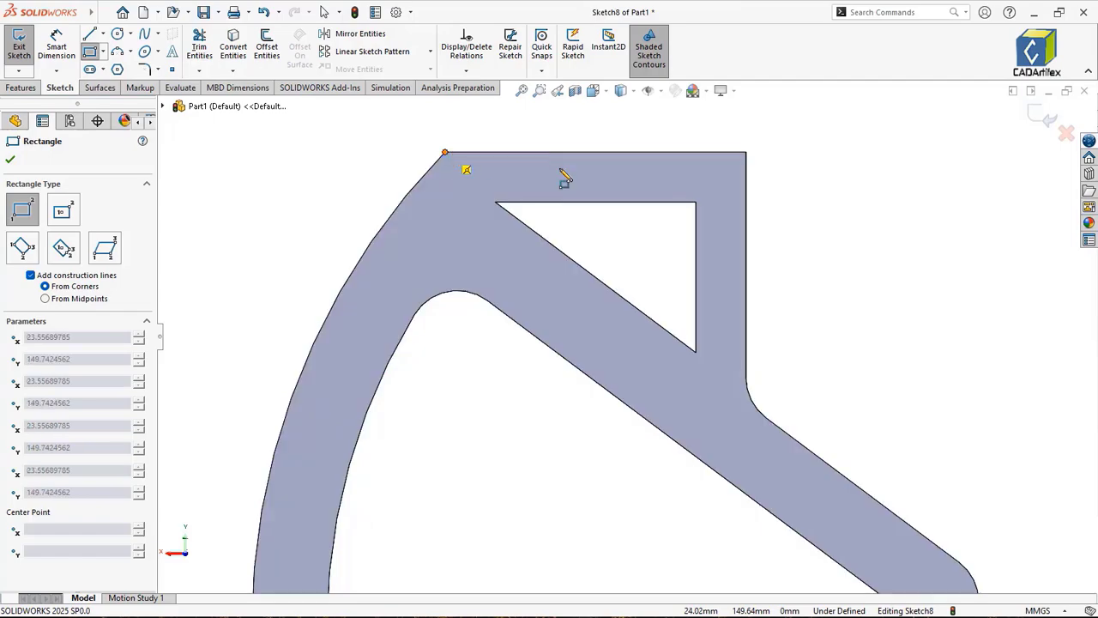
{"action": "left_click", "coordinate": [747, 172]}
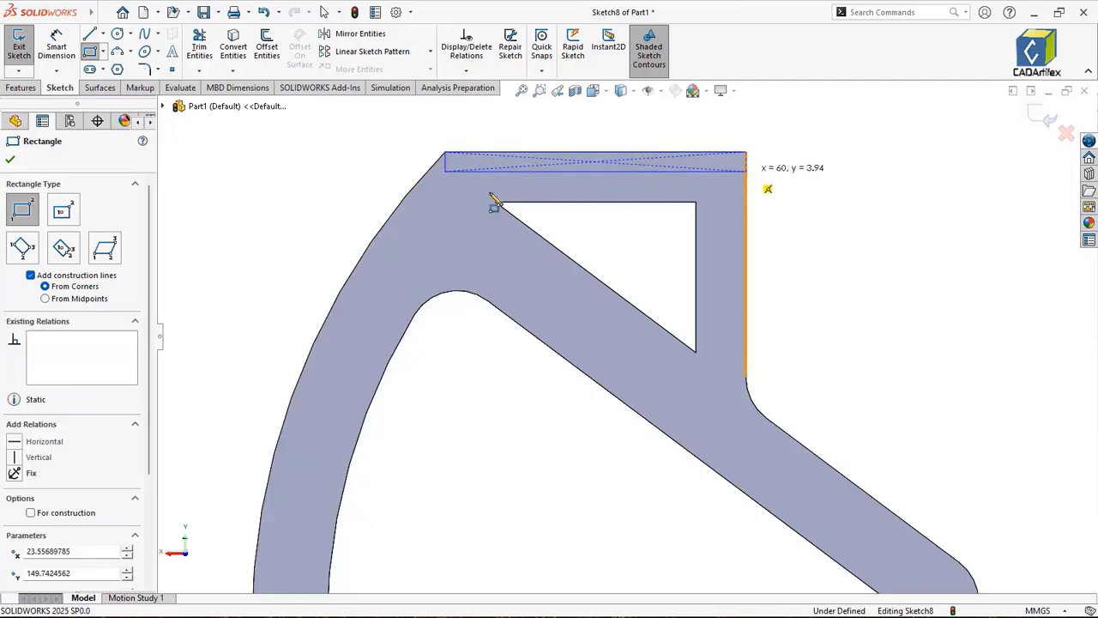
Step: Dimension the rectangle's short side and set its height to 5 mm
{"action": "left_click", "coordinate": [57, 47]}
{"action": "scroll", "coordinate": [446, 165], "scroll_direction": "down", "scroll_amount": 4}
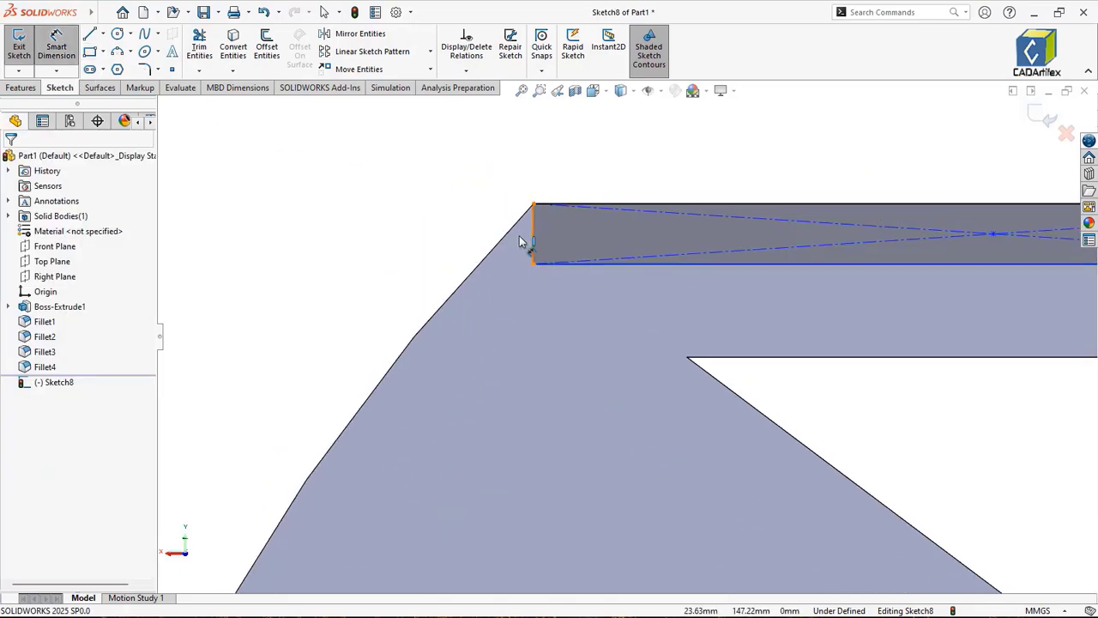
{"action": "left_click", "coordinate": [520, 242]}
{"action": "left_click", "coordinate": [483, 238]}
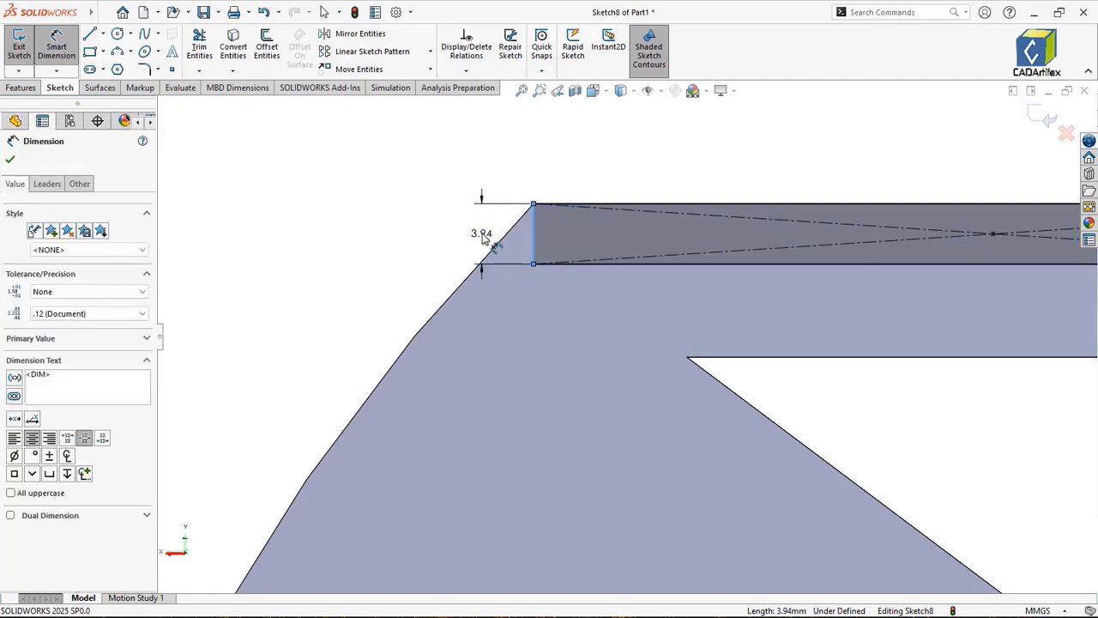
{"action": "key", "text": "Return"}
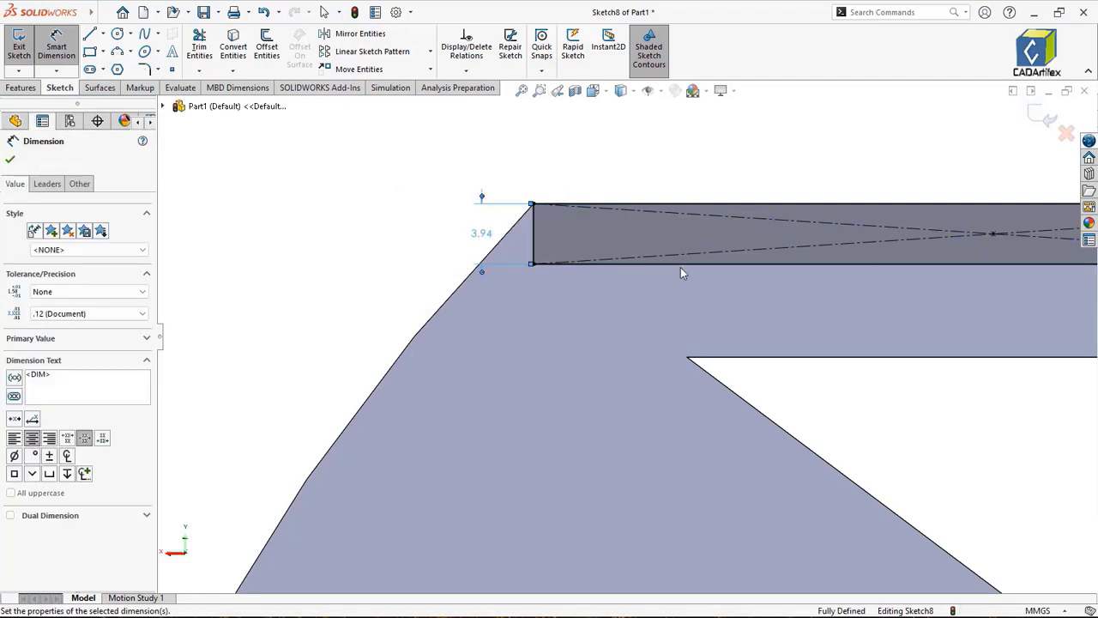
{"action": "scroll", "coordinate": [788, 300], "scroll_direction": "up", "scroll_amount": 2}
{"action": "scroll", "coordinate": [789, 305], "scroll_direction": "up", "scroll_amount": 4}
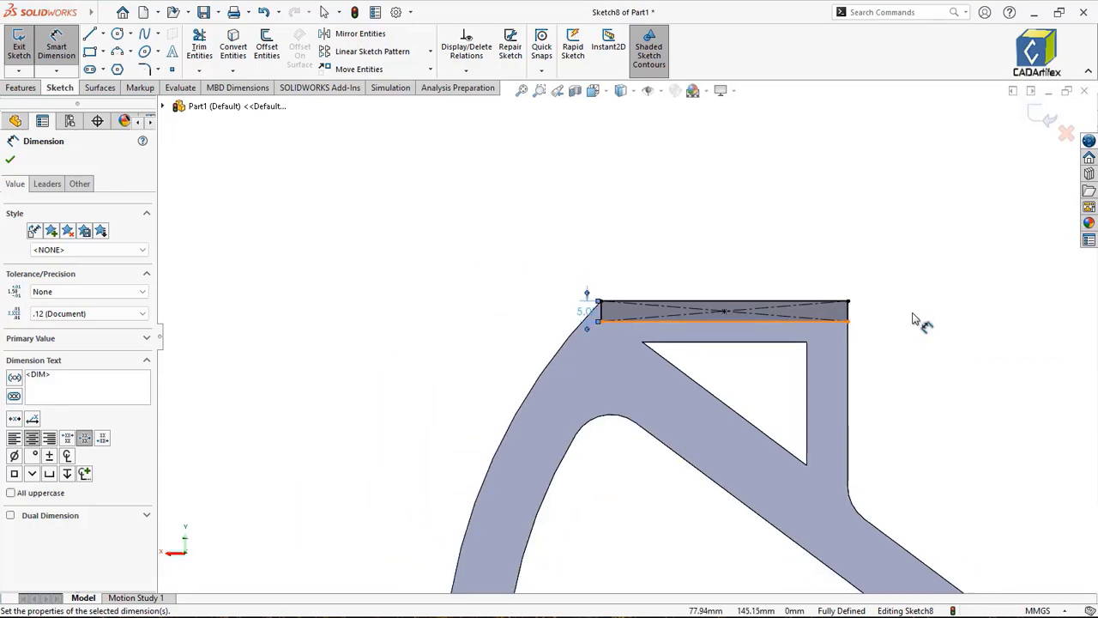
Step: Extrude the ledge rectangle to a blind depth of 10 mm, merged with the frame
{"action": "left_click", "coordinate": [21, 89]}
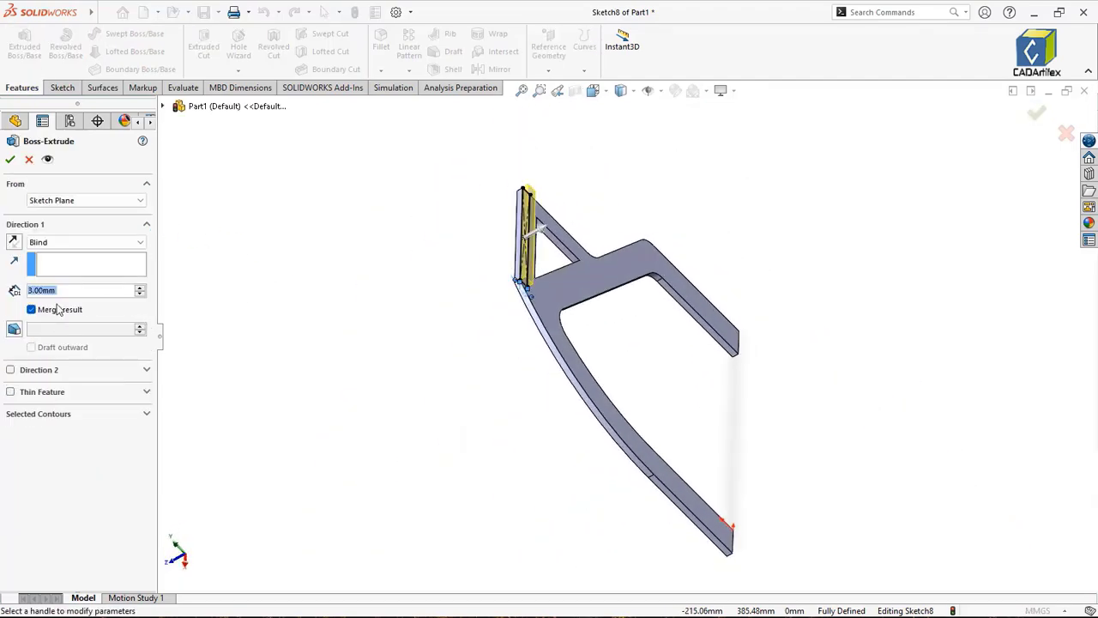
{"action": "type", "text": "10"}
{"action": "key", "text": "Return"}
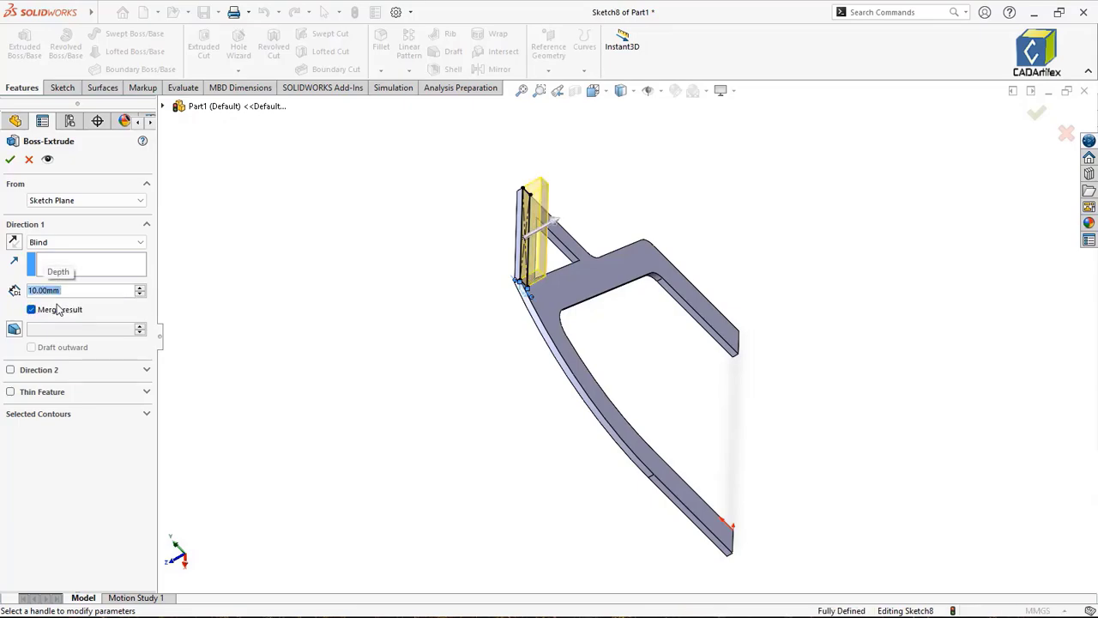
{"action": "left_click", "coordinate": [10, 167]}
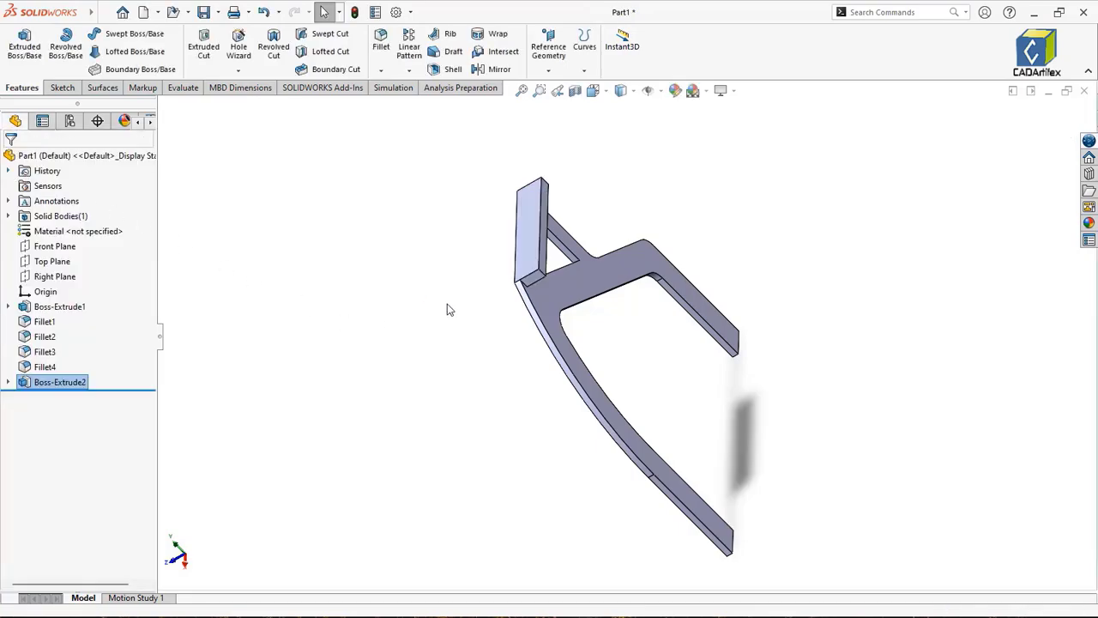
Step: Create a reference plane midway between the frame's large flat front face and the ledge's parallel end face
{"action": "middle_click_drag", "start_coordinate": [447, 309], "coordinate": [467, 294]}
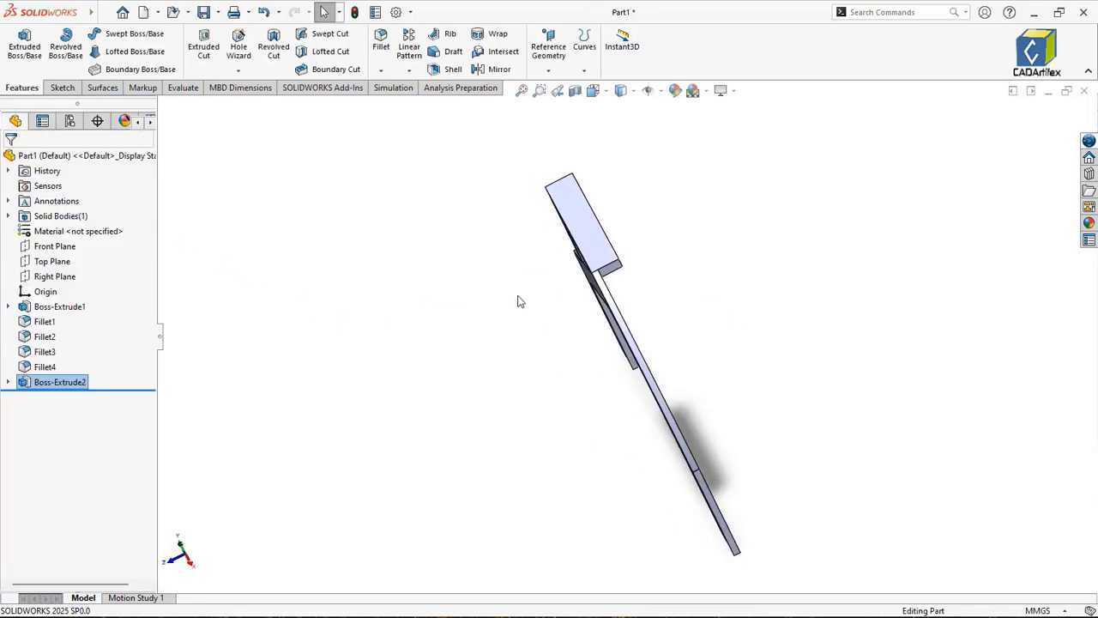
{"action": "scroll", "coordinate": [522, 301], "scroll_direction": "down", "scroll_amount": 3}
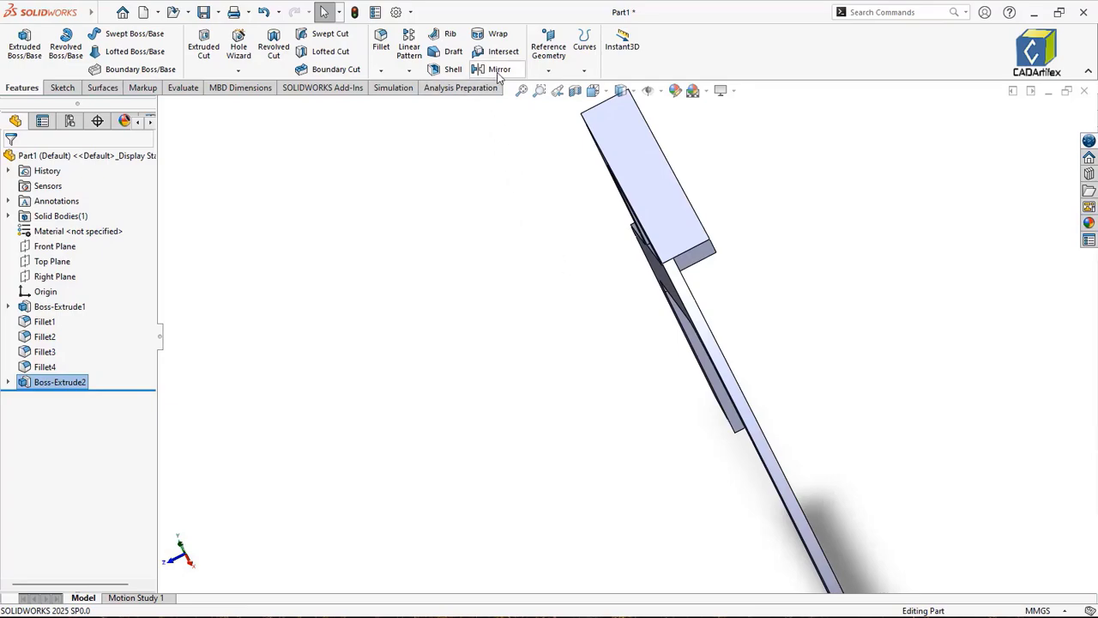
{"action": "left_click", "coordinate": [551, 76]}
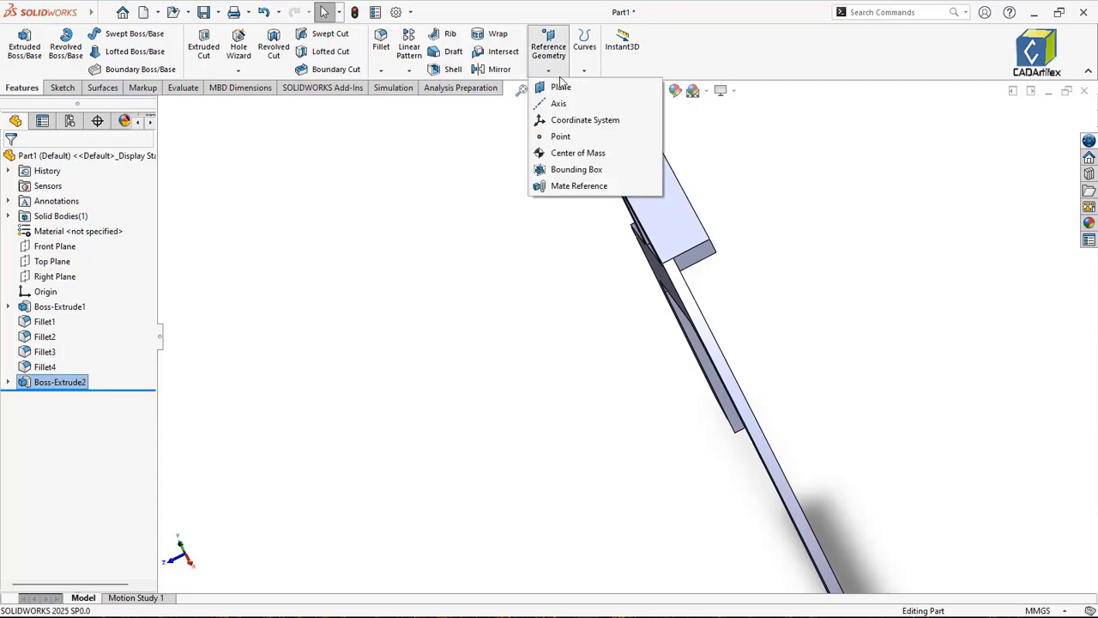
{"action": "left_click", "coordinate": [554, 98]}
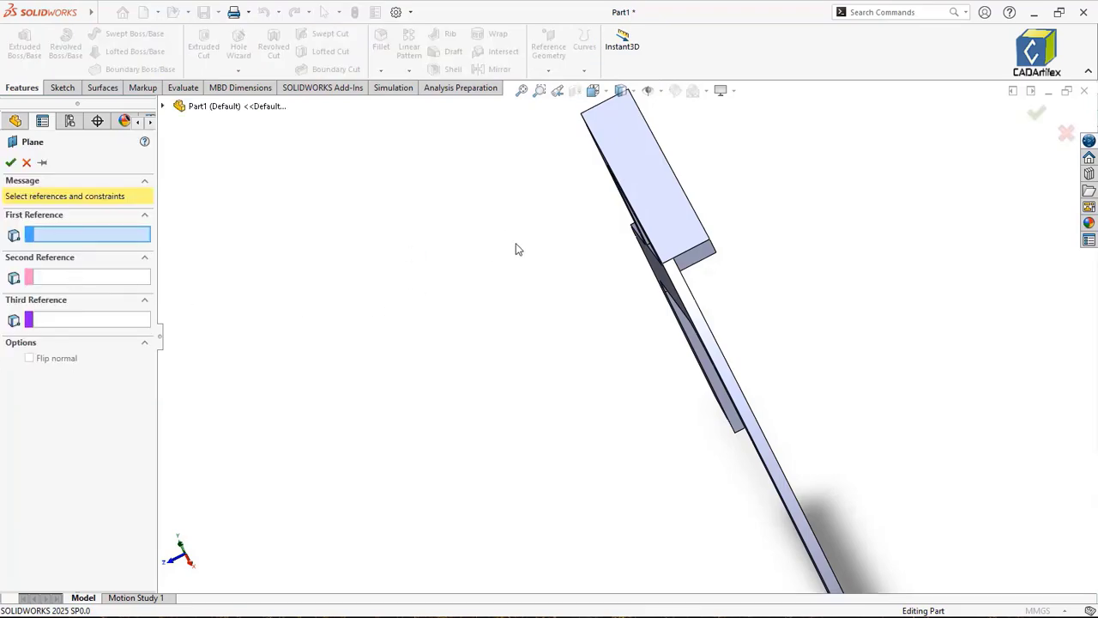
{"action": "middle_click_drag", "start_coordinate": [517, 248], "coordinate": [708, 275]}
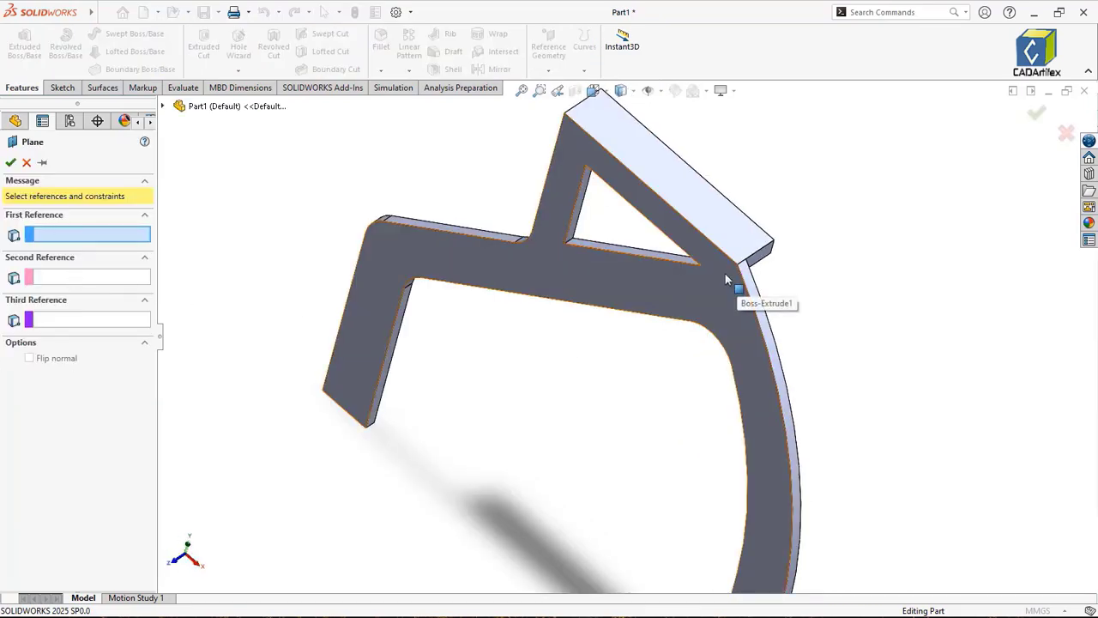
{"action": "left_click", "coordinate": [725, 279]}
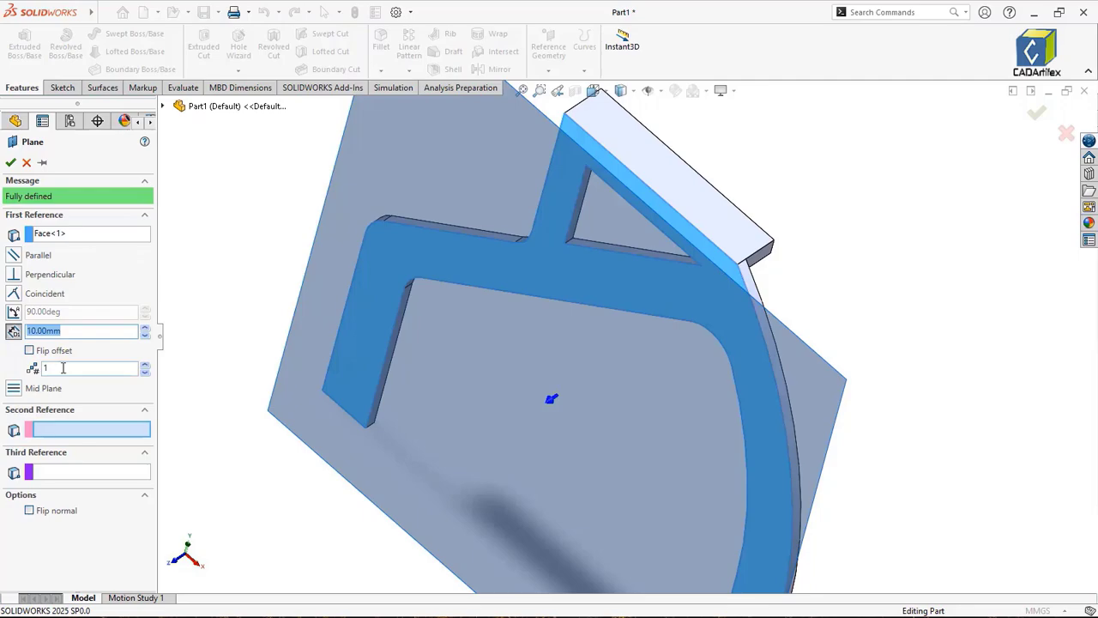
{"action": "left_click", "coordinate": [54, 431]}
{"action": "middle_click_drag", "start_coordinate": [842, 259], "coordinate": [819, 260]}
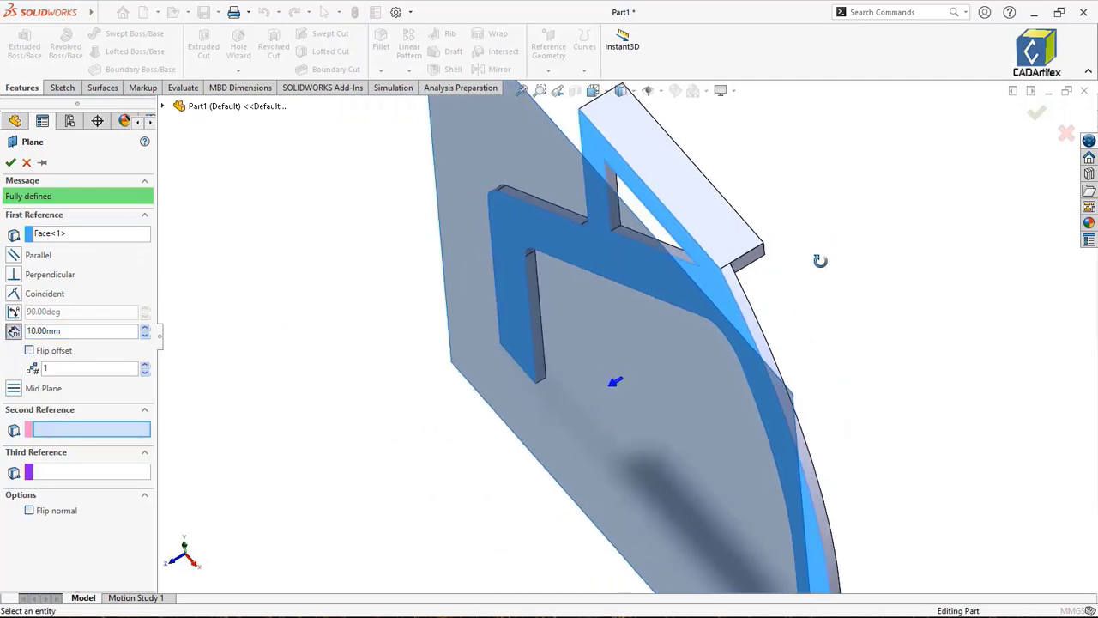
{"action": "scroll", "coordinate": [760, 258], "scroll_direction": "down", "scroll_amount": 5}
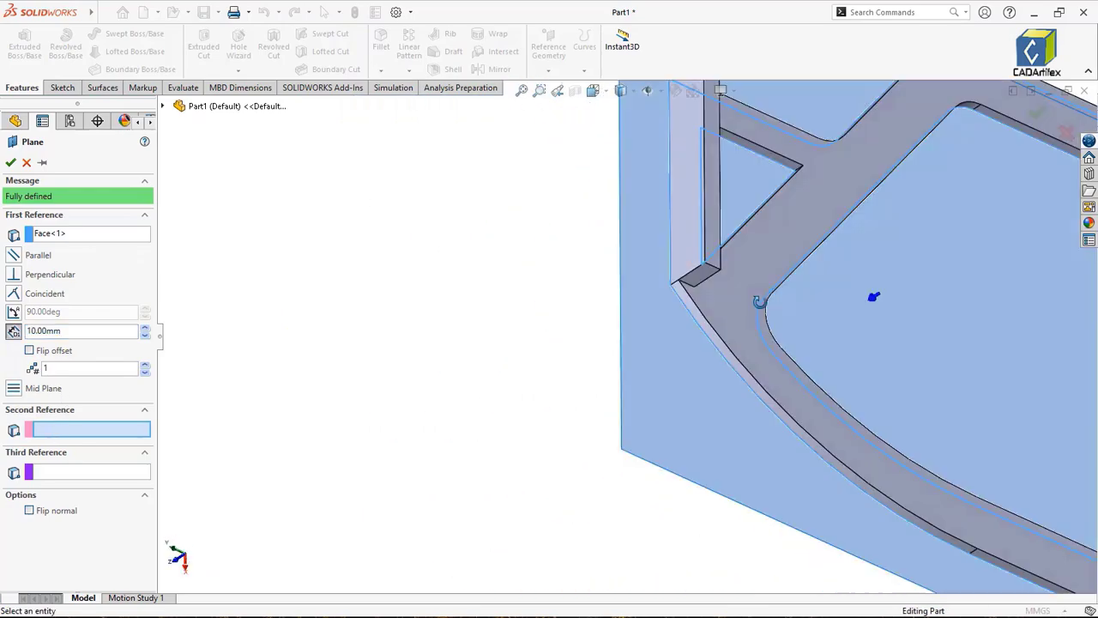
{"action": "left_click", "coordinate": [717, 216]}
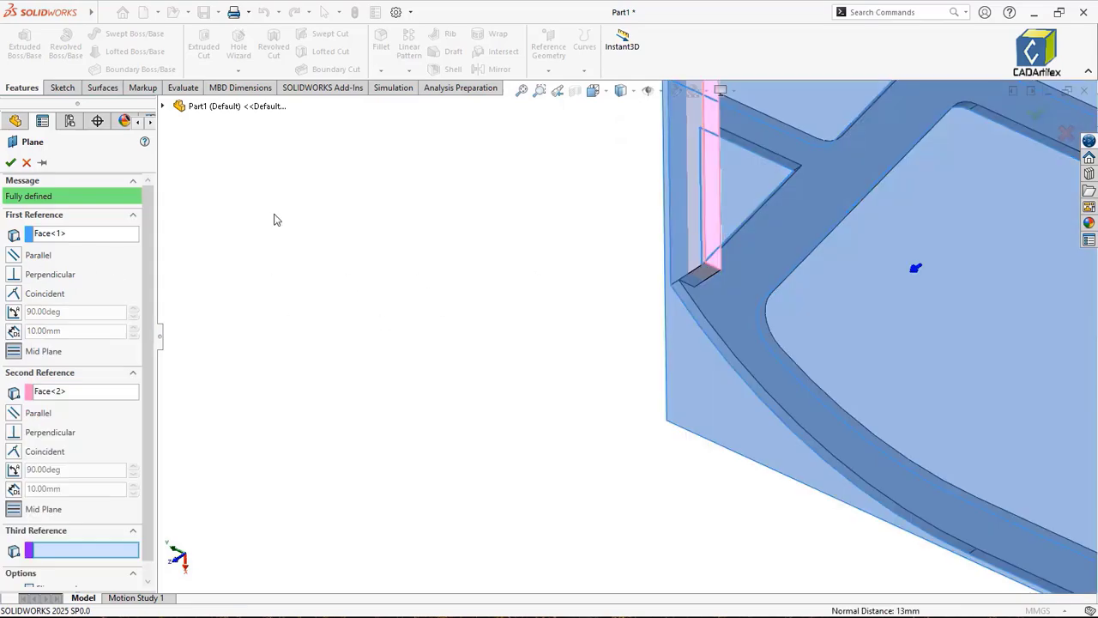
{"action": "left_click", "coordinate": [11, 163]}
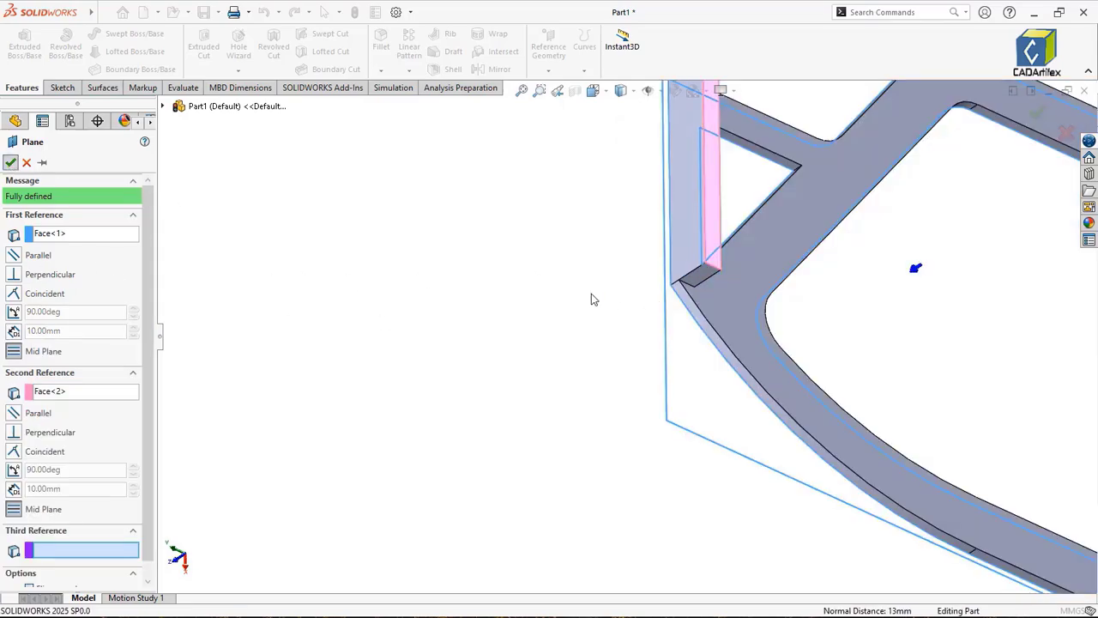
Step: Mirror the frame extrusion (Boss-Extrude1) and Fillet1 through Fillet4 about the new mid-plane, Plane1
{"action": "middle_click_drag", "start_coordinate": [627, 292], "coordinate": [641, 262]}
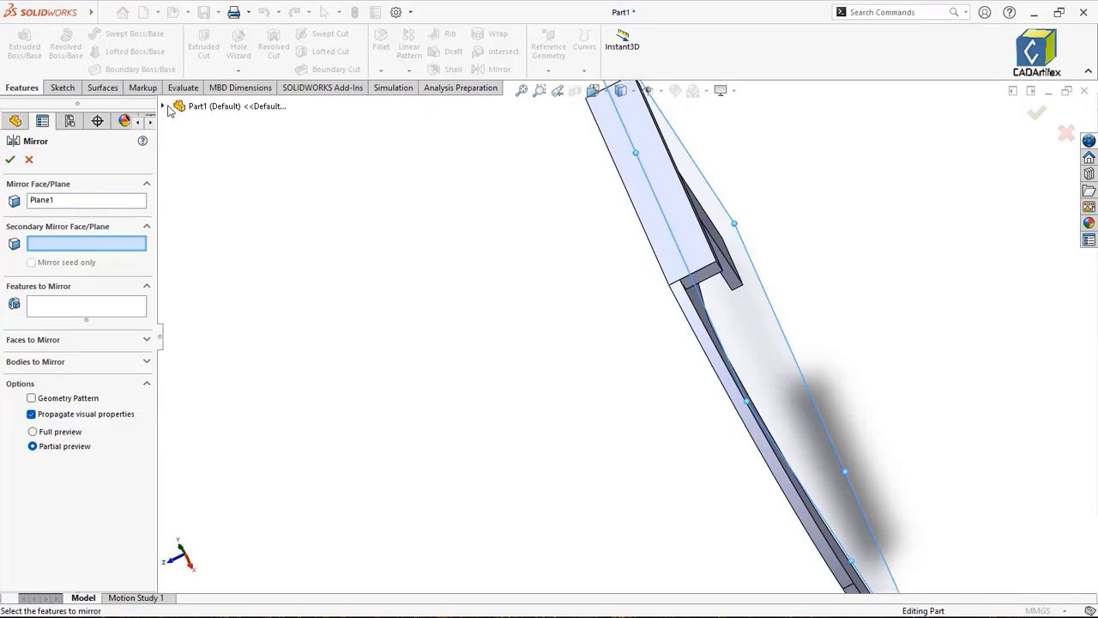
{"action": "left_click", "coordinate": [163, 106]}
{"action": "left_click", "coordinate": [90, 308]}
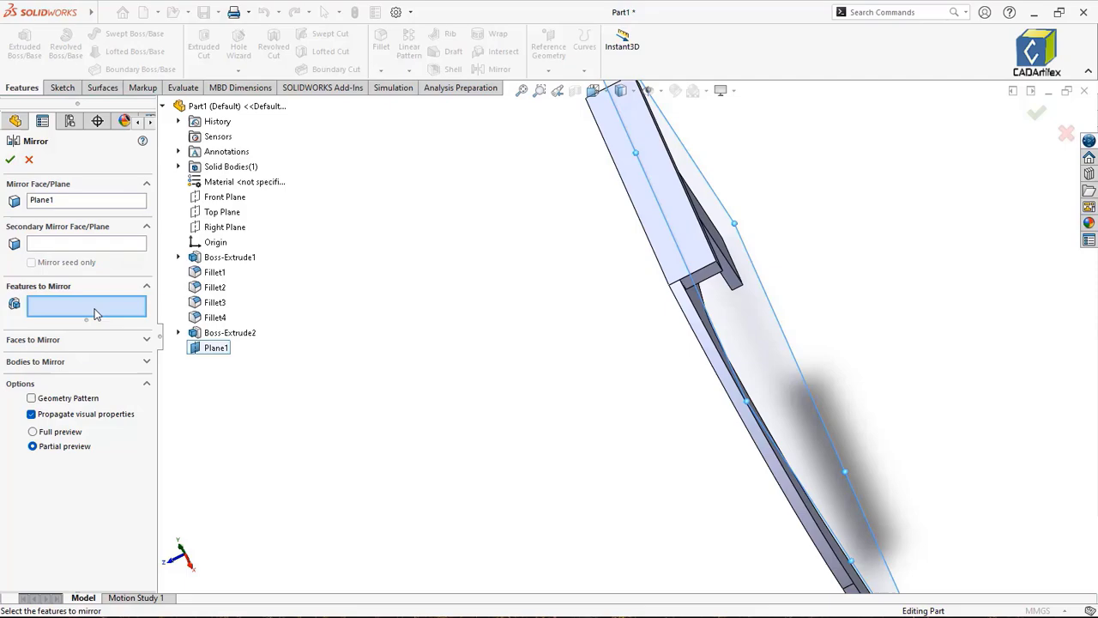
{"action": "left_click", "coordinate": [221, 257]}
{"action": "left_click", "coordinate": [218, 272]}
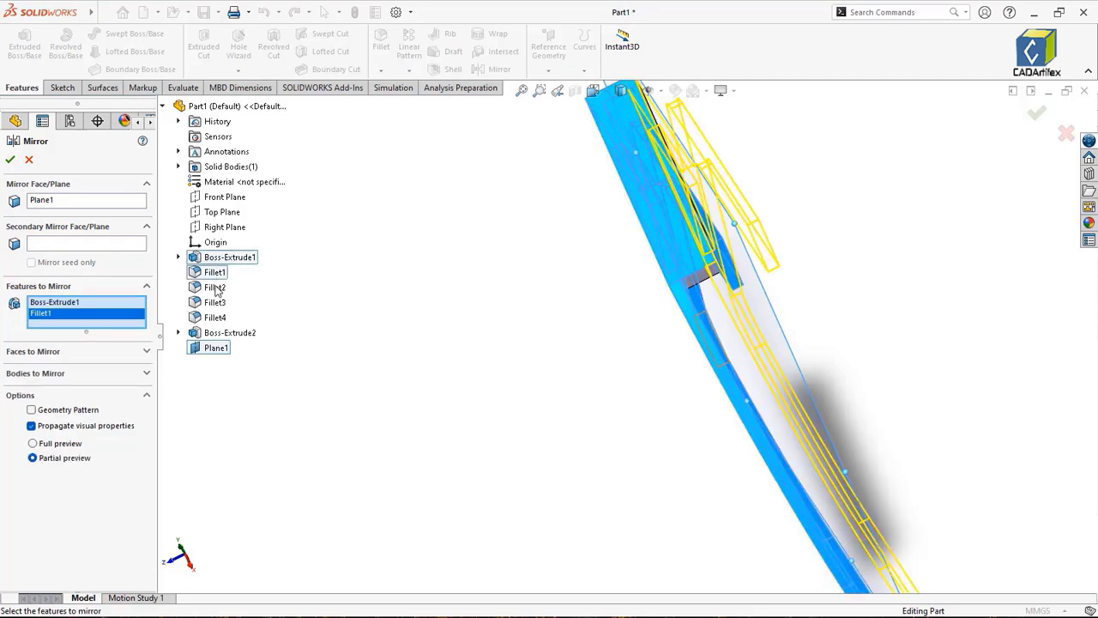
{"action": "left_click", "coordinate": [216, 287]}
{"action": "left_click", "coordinate": [218, 303]}
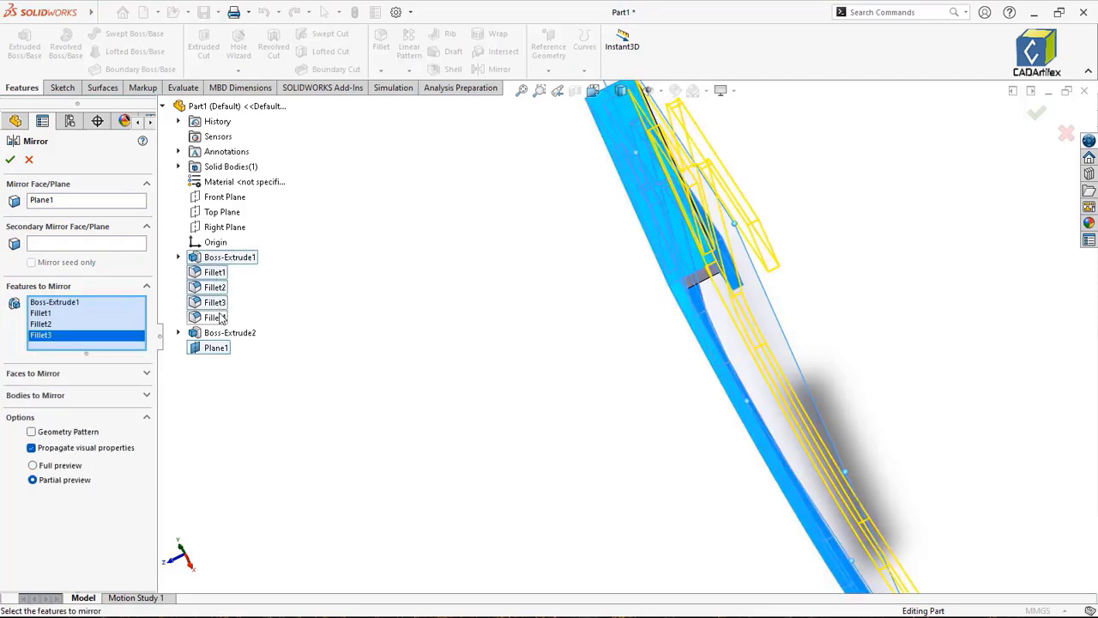
{"action": "left_click", "coordinate": [219, 318]}
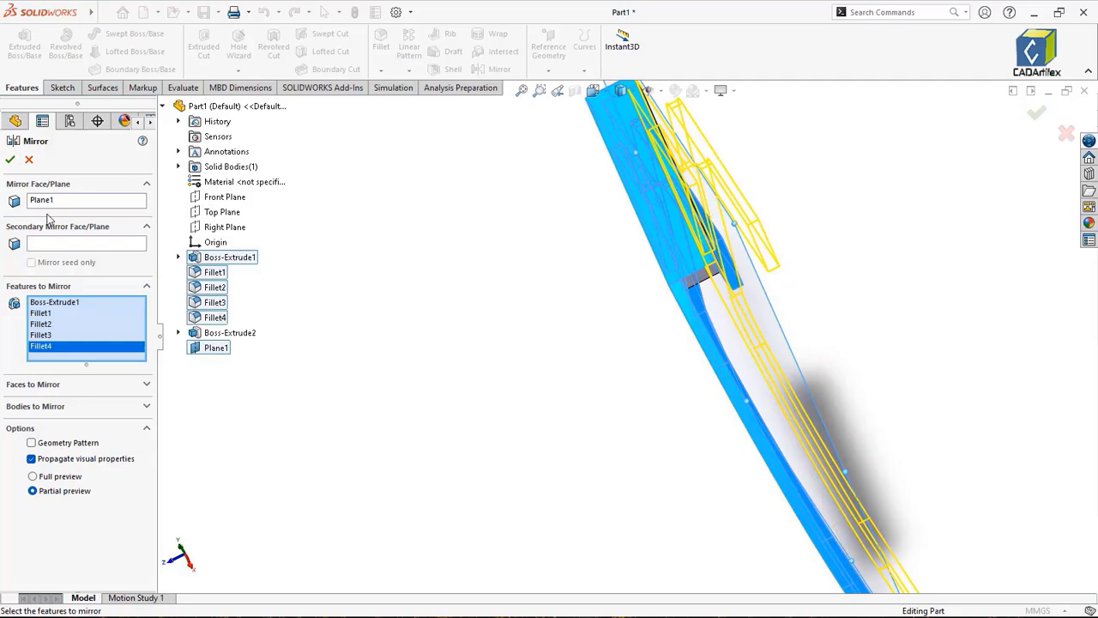
{"action": "left_click", "coordinate": [11, 161]}
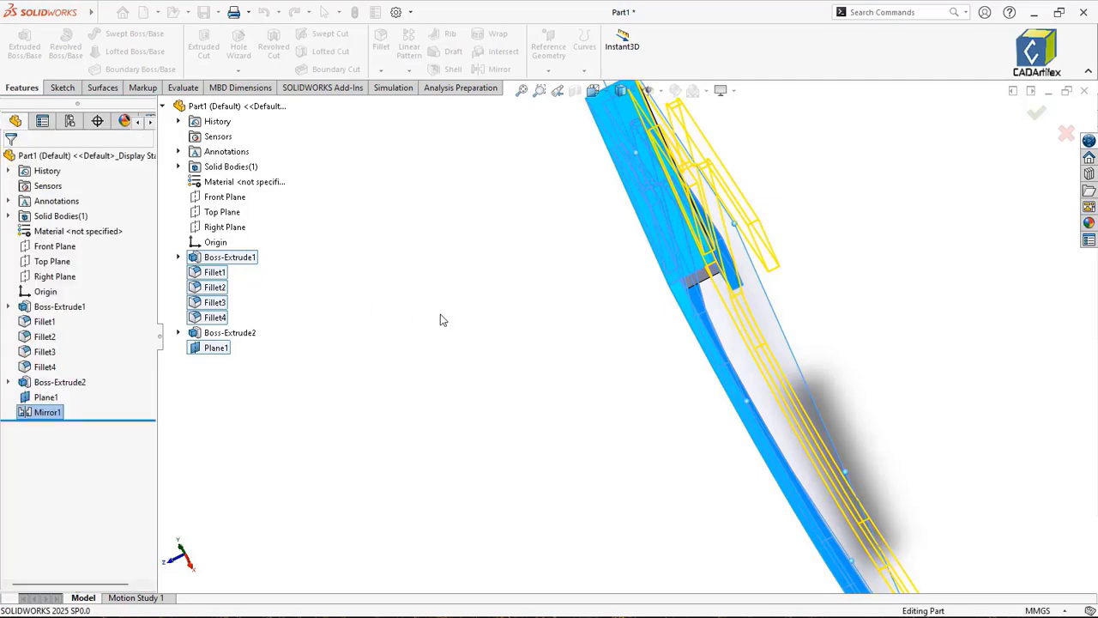
Step: Hide the mirror plane, Plane1, in the model view
{"action": "mouse_move", "coordinate": [554, 358]}
{"action": "middle_mouse_down"}
{"action": "mouse_move", "coordinate": [569, 338]}
{"action": "mouse_move", "coordinate": [569, 350]}
{"action": "middle_mouse_up"}
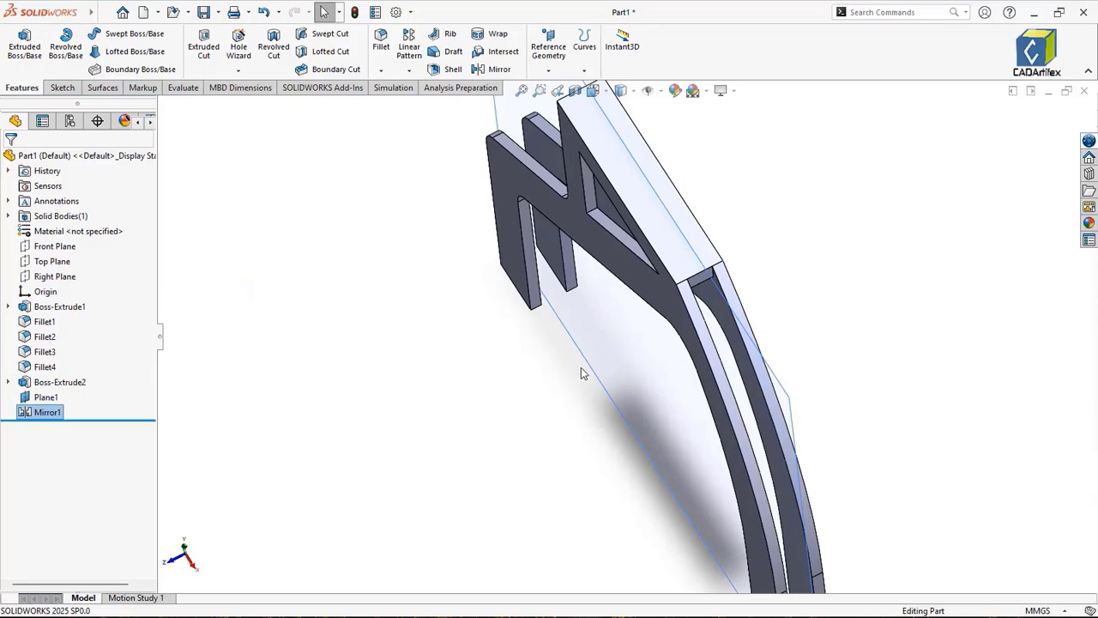
{"action": "scroll", "coordinate": [581, 373], "scroll_direction": "up", "scroll_amount": 2}
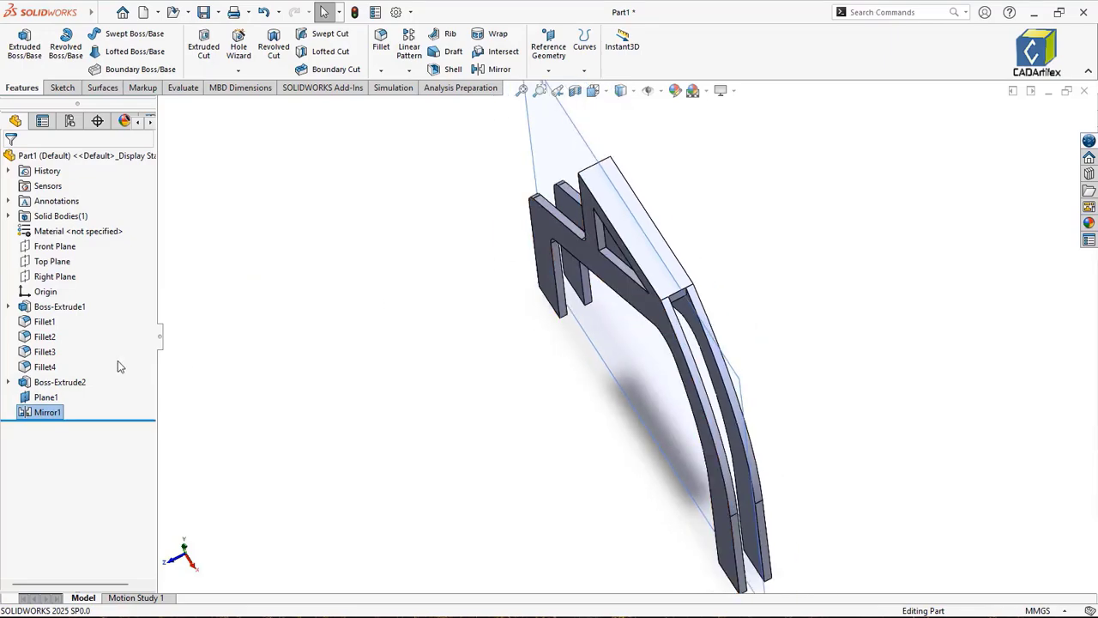
{"action": "right_click", "coordinate": [46, 398]}
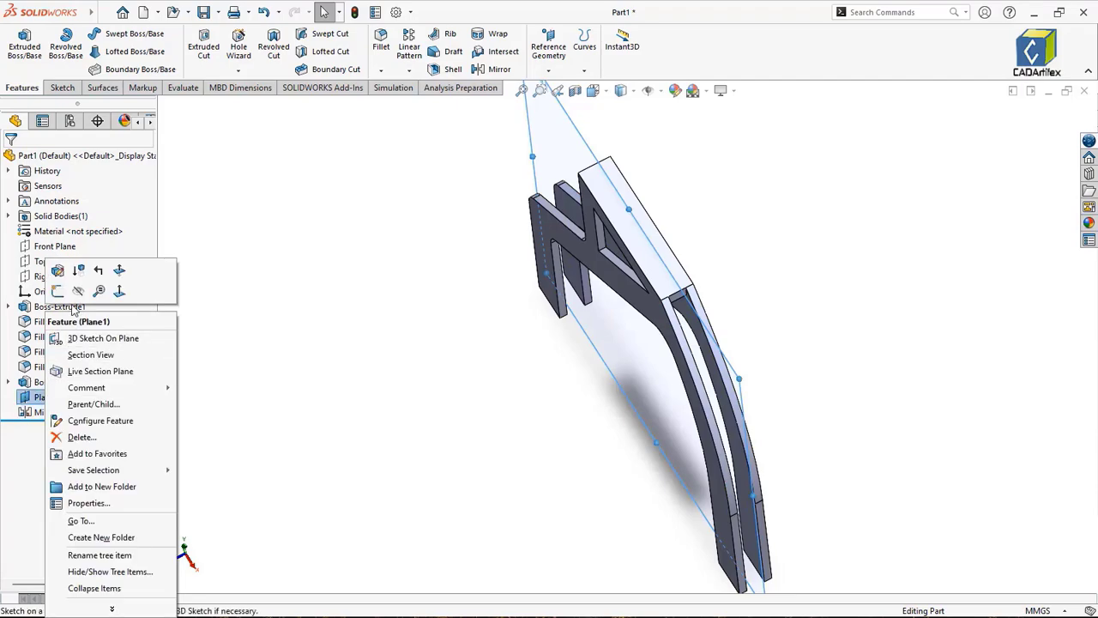
{"action": "left_click", "coordinate": [77, 293]}
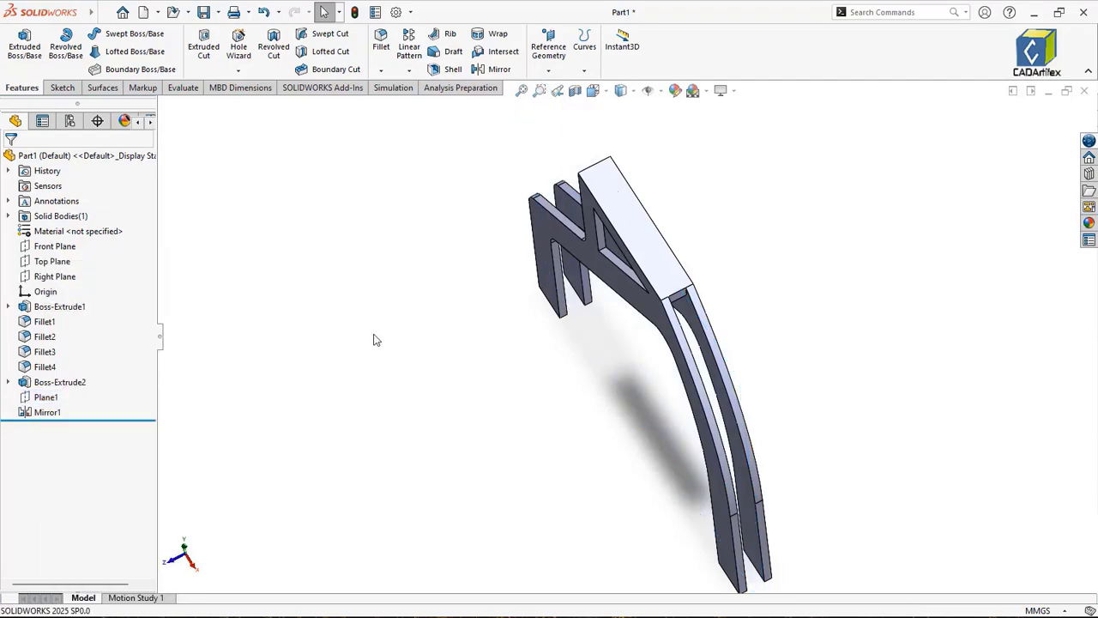
Step: Sketch a horizontal straight slot on the part's flat top face, about 36 mm between centers and 6 mm wide
{"action": "right_click", "coordinate": [631, 233]}
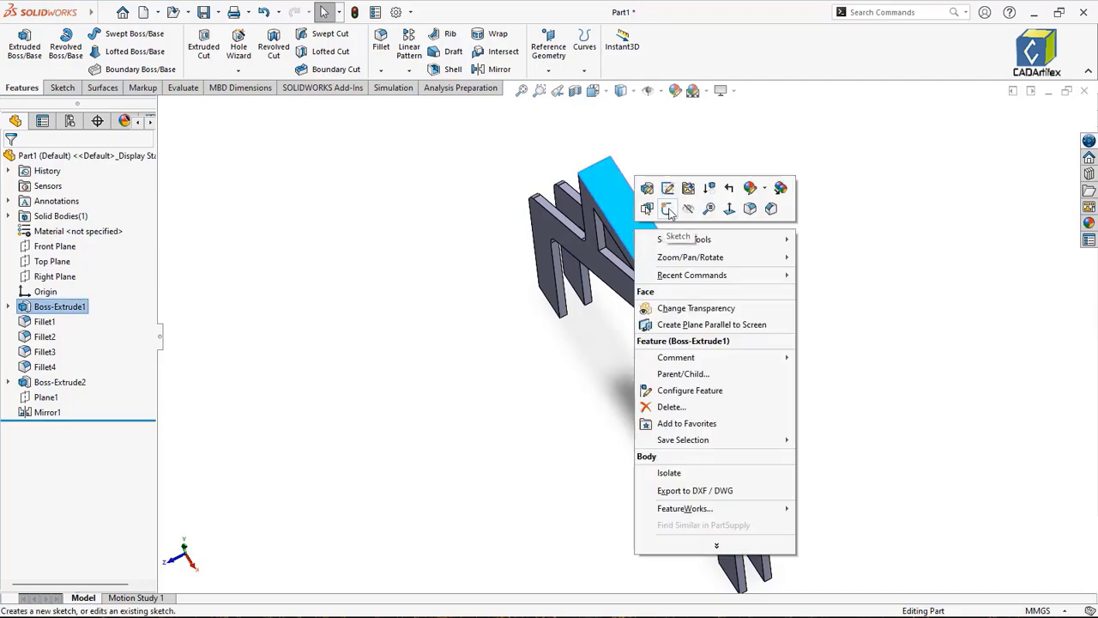
{"action": "left_click", "coordinate": [668, 210]}
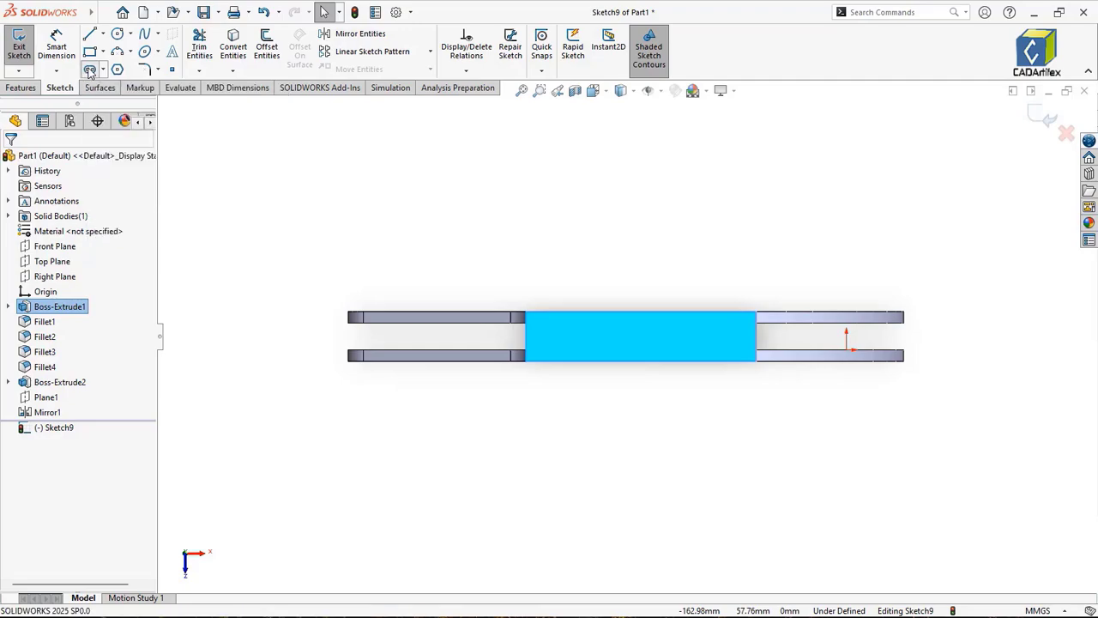
{"action": "left_click", "coordinate": [566, 335]}
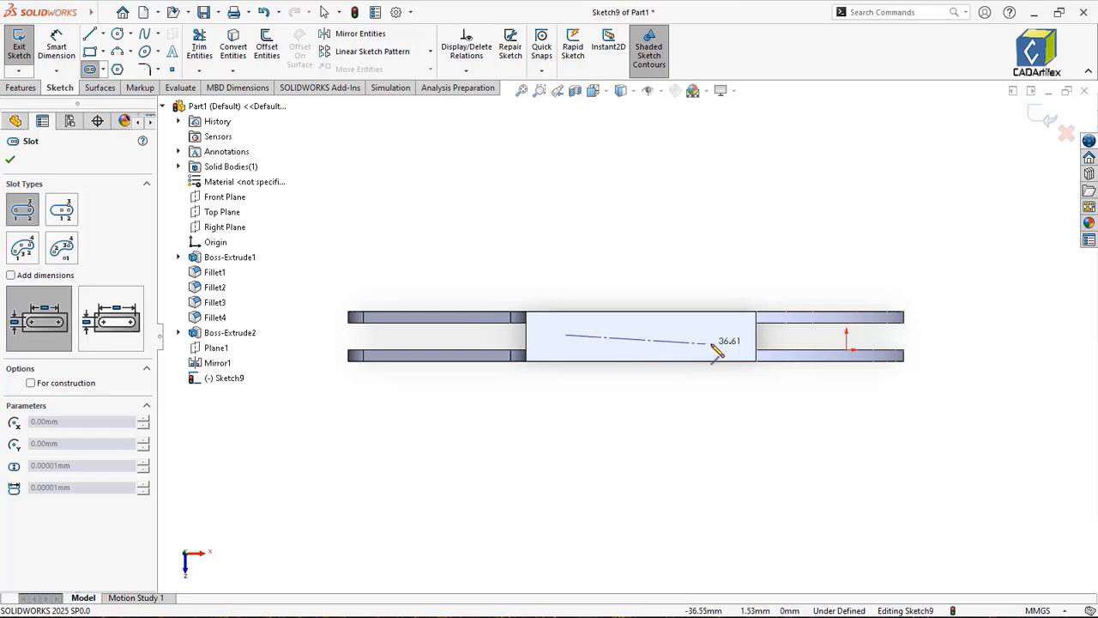
{"action": "left_click", "coordinate": [705, 334]}
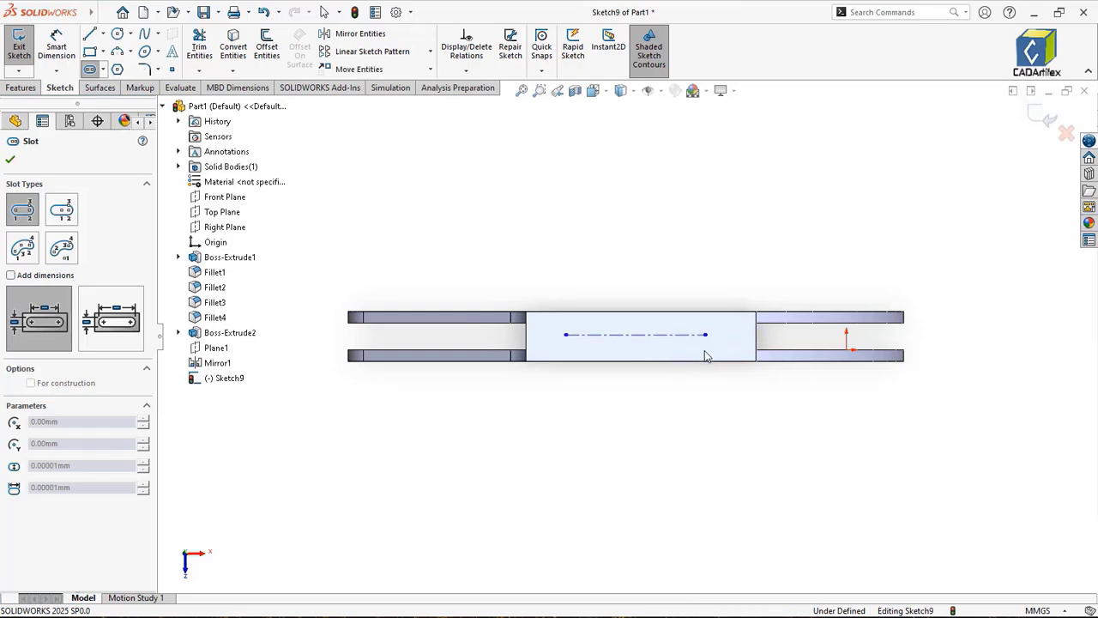
{"action": "left_click", "coordinate": [706, 352]}
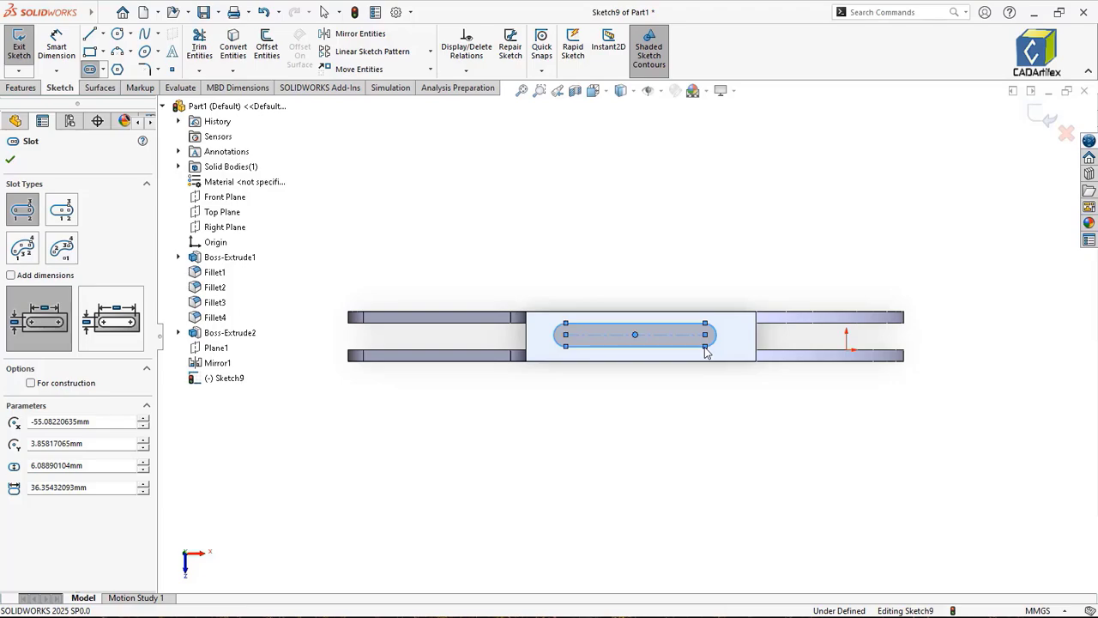
Step: Dimension the slot's straight edge and set its length to 40 mm
{"action": "left_click", "coordinate": [56, 47]}
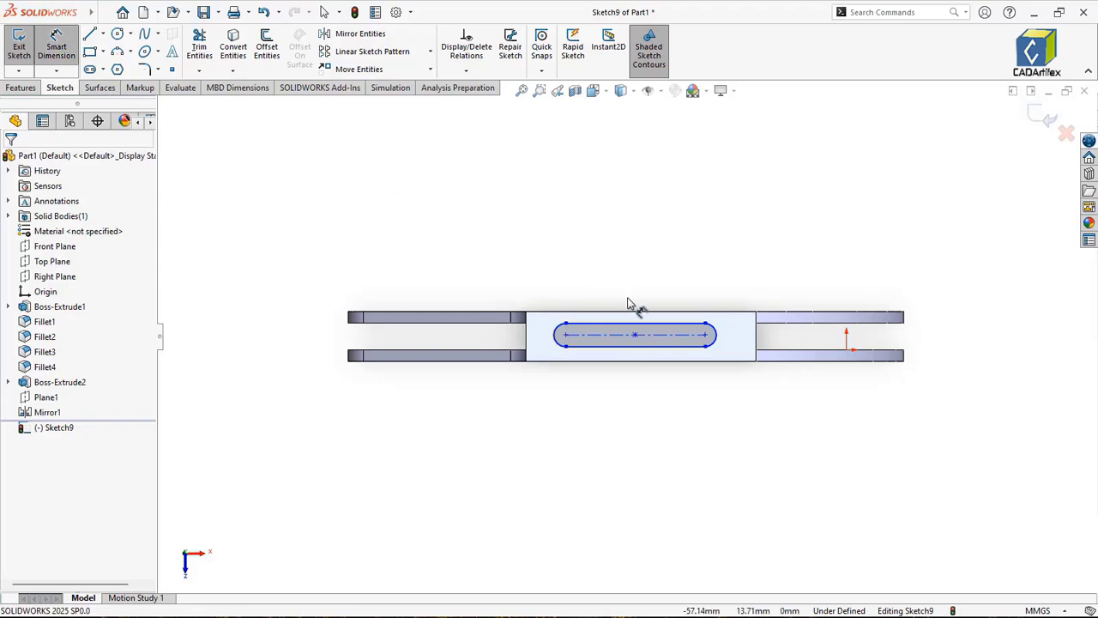
{"action": "scroll", "coordinate": [657, 342], "scroll_direction": "down", "scroll_amount": 3}
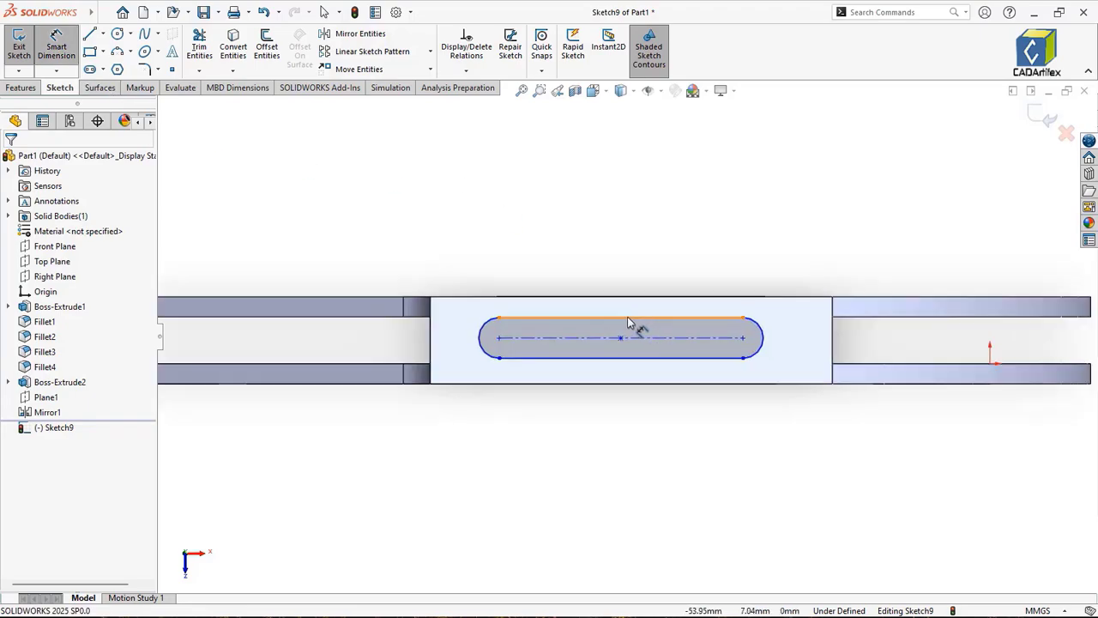
{"action": "left_click", "coordinate": [628, 319]}
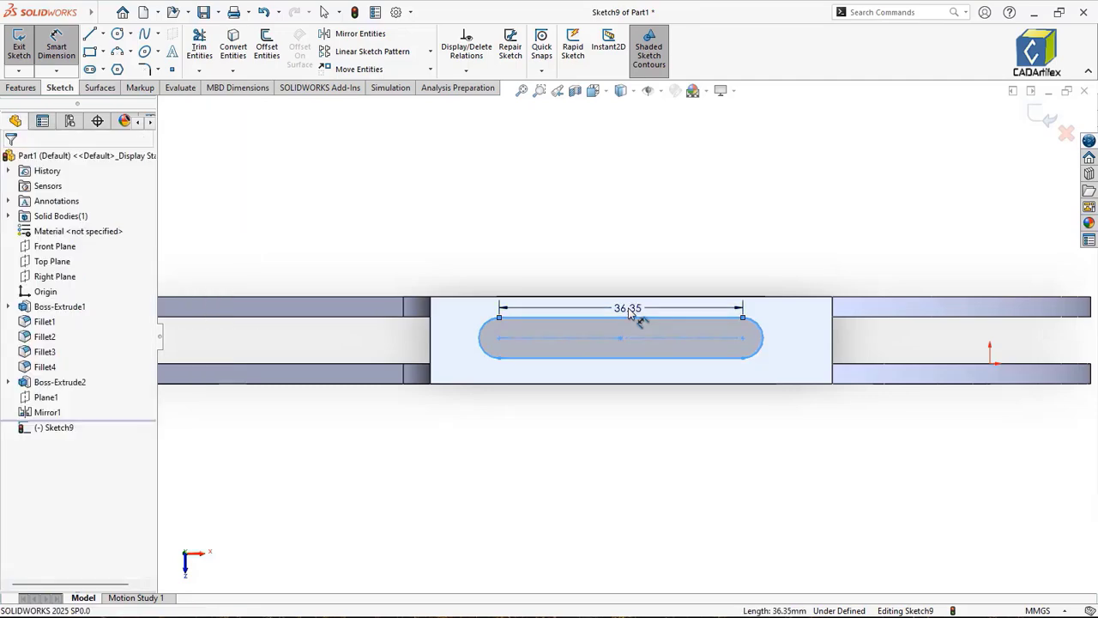
{"action": "left_click", "coordinate": [628, 314]}
{"action": "type", "text": "40"}
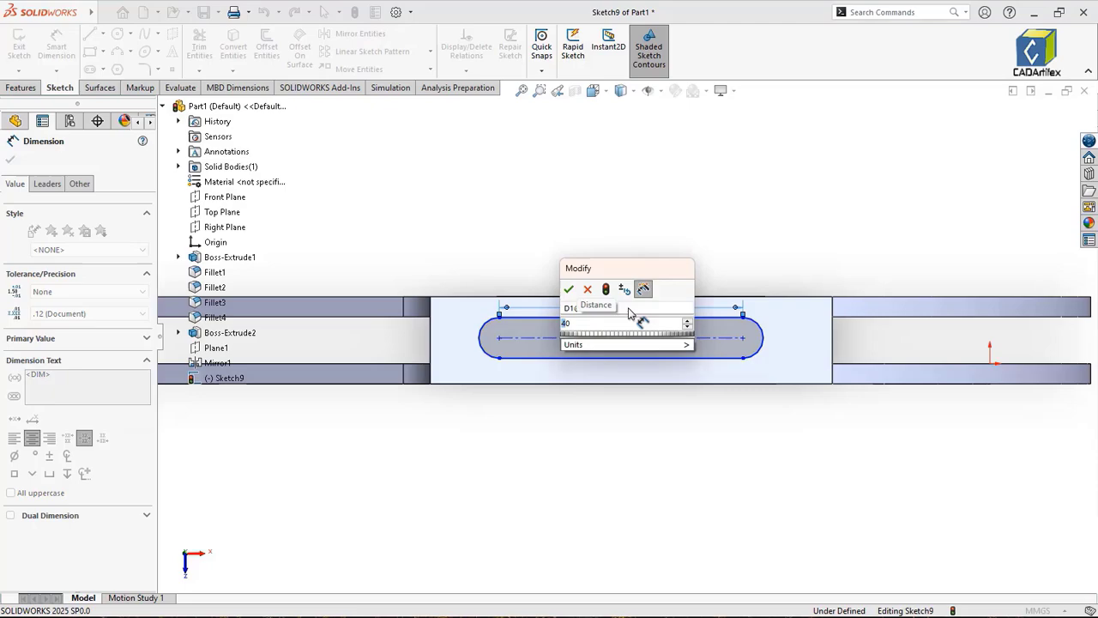
{"action": "key", "text": "Escape"}
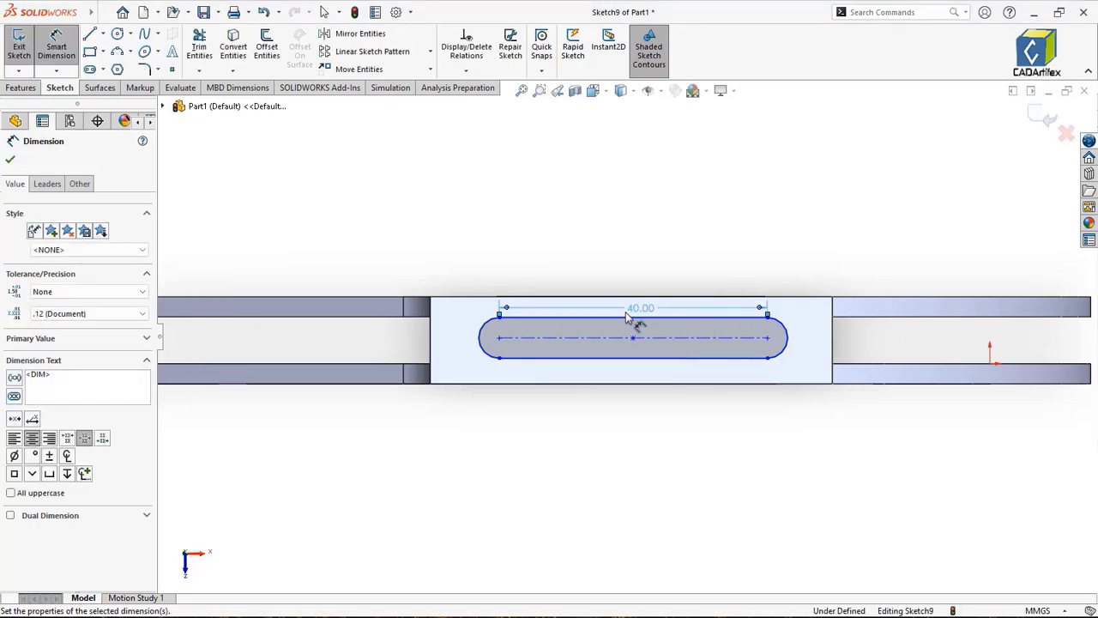
Step: Dimension the radius of the slot's rounded end and set it to 2.5 mm
{"action": "left_click", "coordinate": [461, 350]}
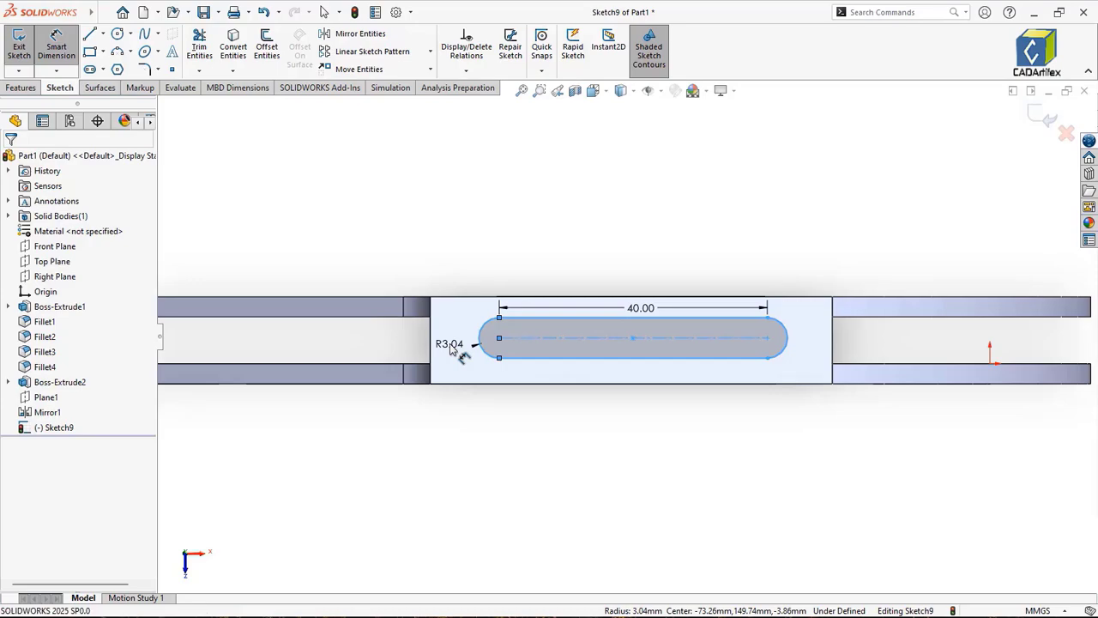
{"action": "left_click", "coordinate": [452, 348]}
{"action": "type", "text": "2.5"}
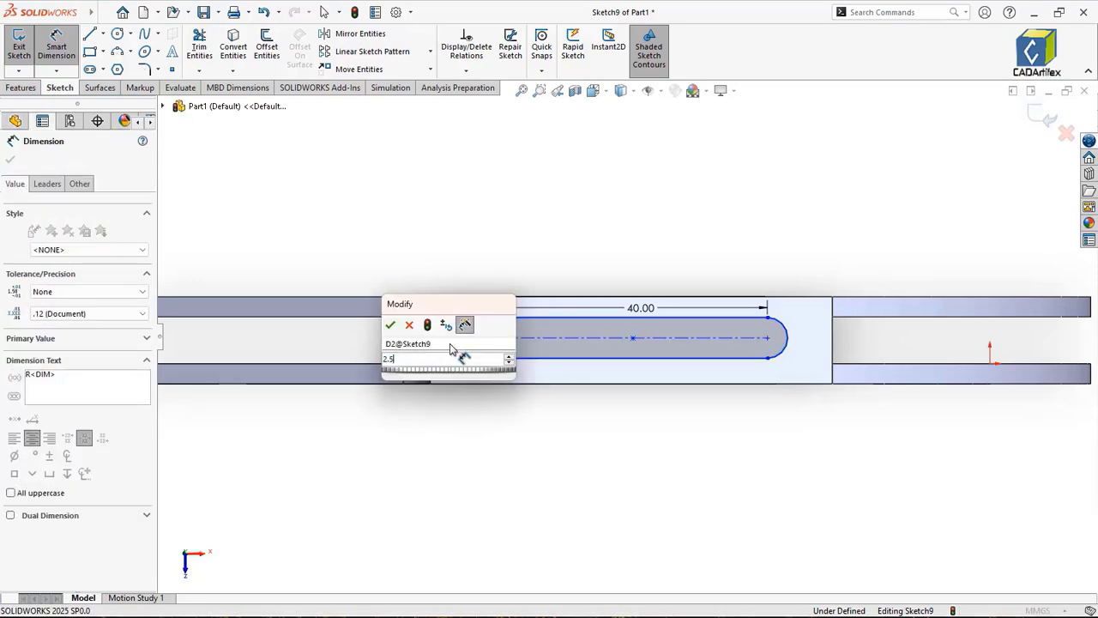
{"action": "key", "text": "Return"}
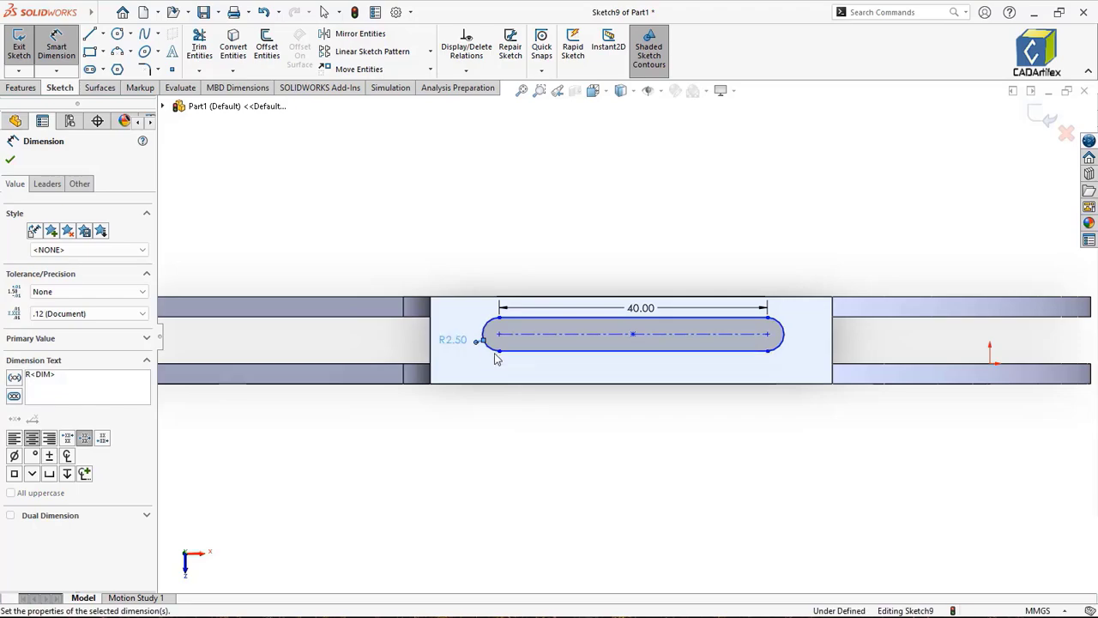
Step: Dimension the distance from the slot's end-arc center to the top face's lower long edge as 6.5 mm
{"action": "scroll", "coordinate": [513, 336], "scroll_direction": "down", "scroll_amount": 3}
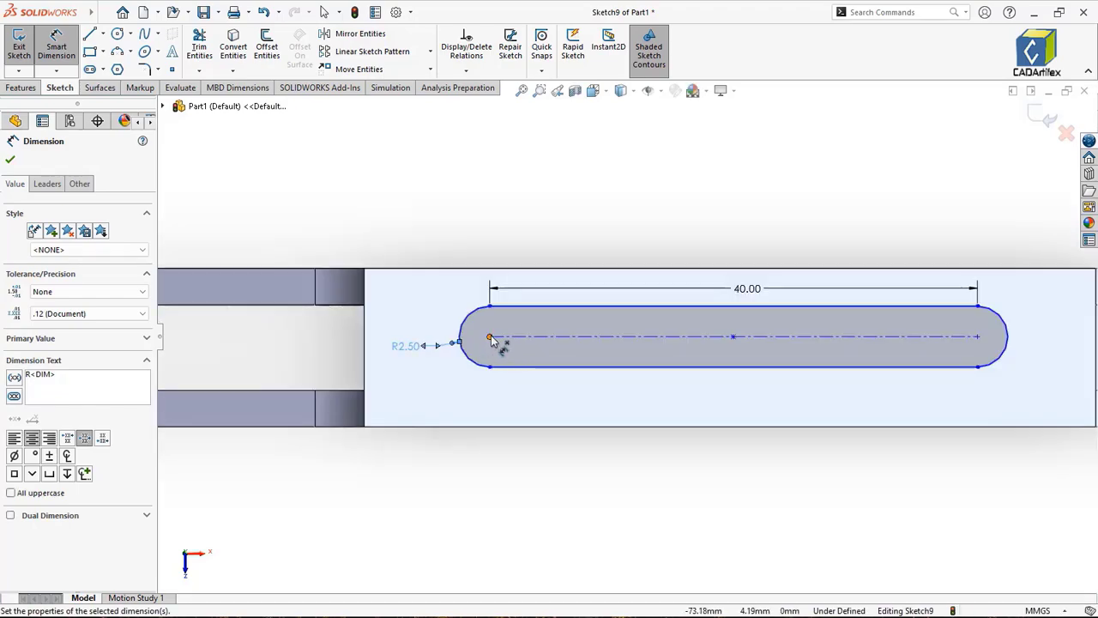
{"action": "left_click", "coordinate": [490, 338]}
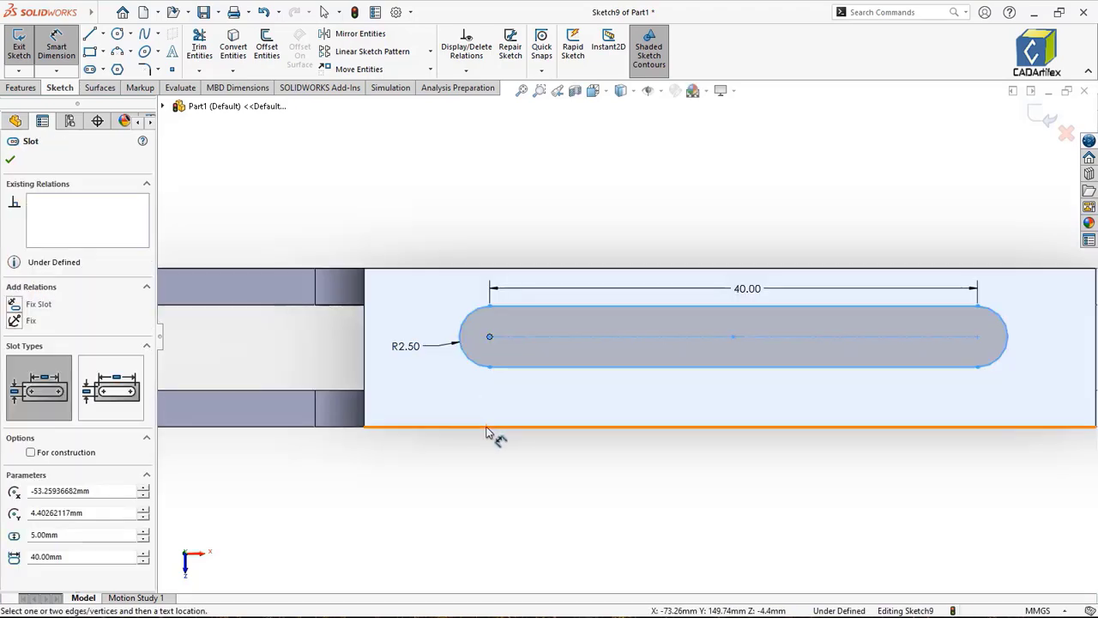
{"action": "left_click", "coordinate": [486, 428]}
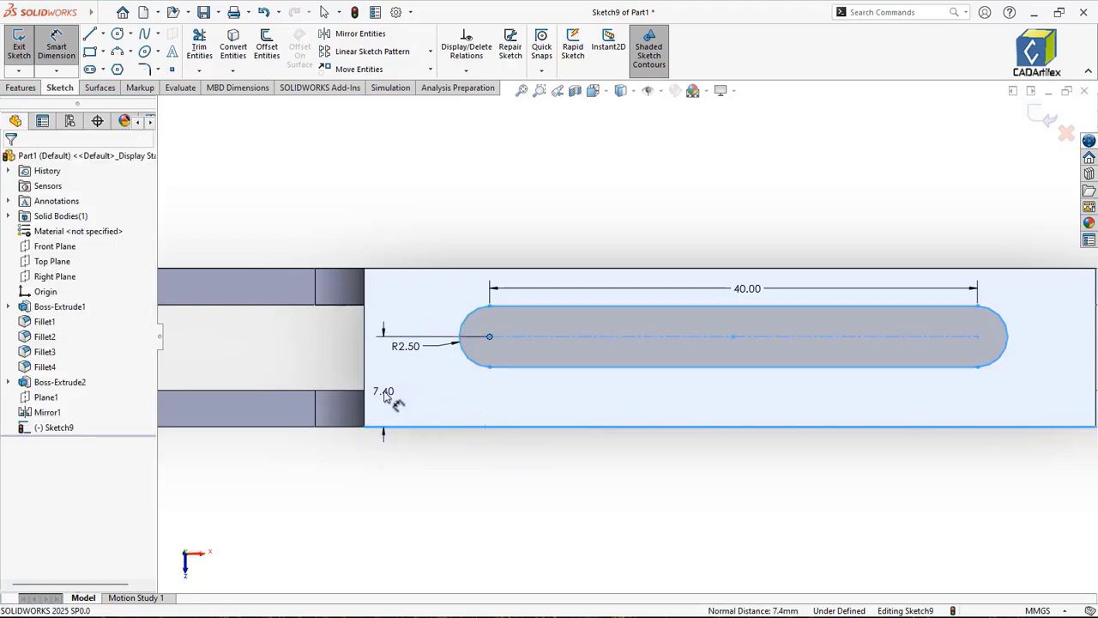
{"action": "left_click", "coordinate": [384, 396]}
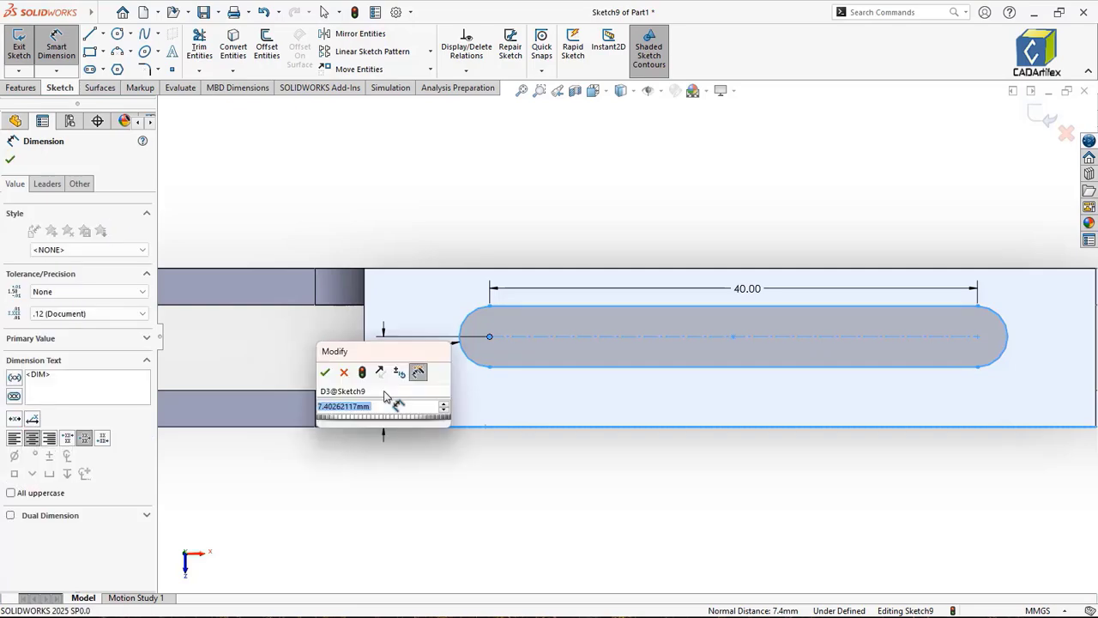
{"action": "type", "text": "6.5"}
{"action": "key", "text": "Escape"}
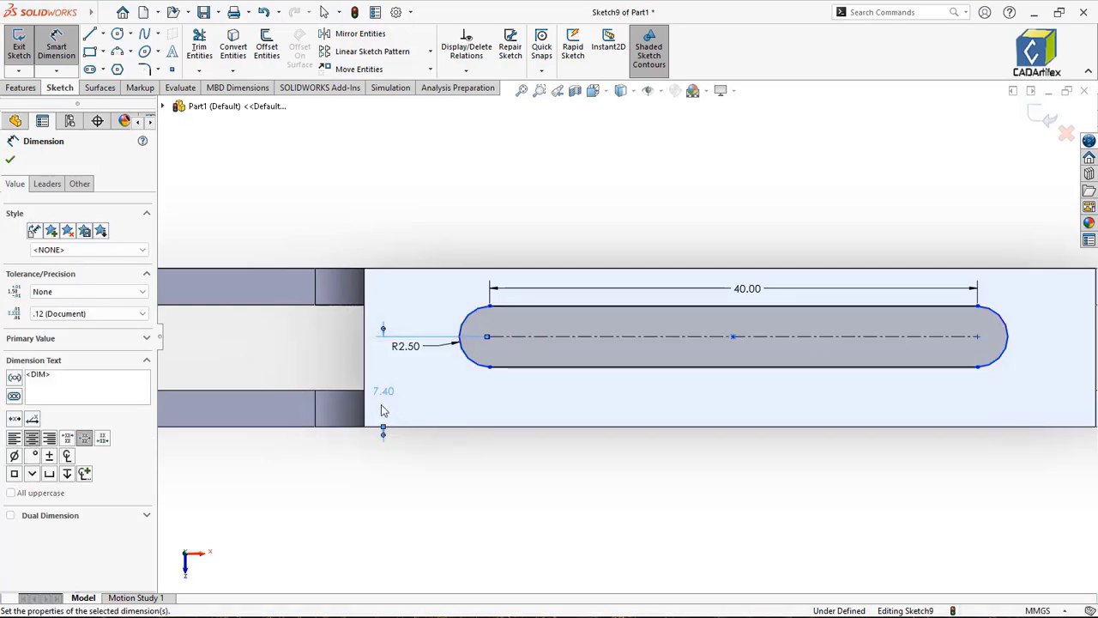
Step: Dimension the horizontal distance between the slot's midpoint and the origin and set it to 53 mm
{"action": "scroll", "coordinate": [789, 404], "scroll_direction": "up", "scroll_amount": 3}
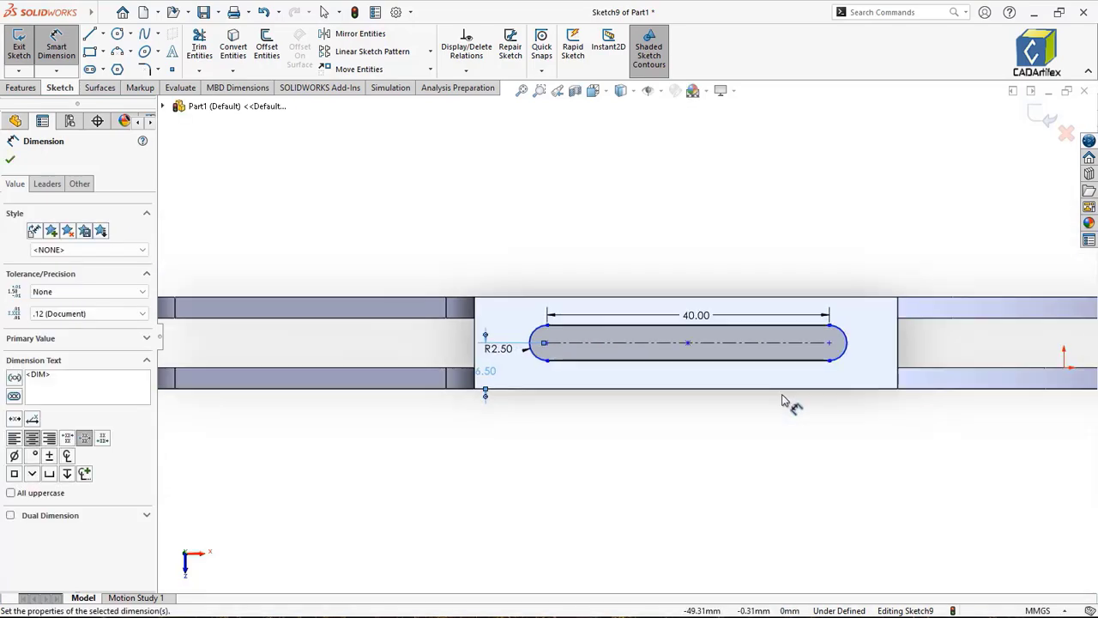
{"action": "scroll", "coordinate": [829, 380], "scroll_direction": "down", "scroll_amount": 1}
{"action": "scroll", "coordinate": [829, 380], "scroll_direction": "down", "scroll_amount": 1}
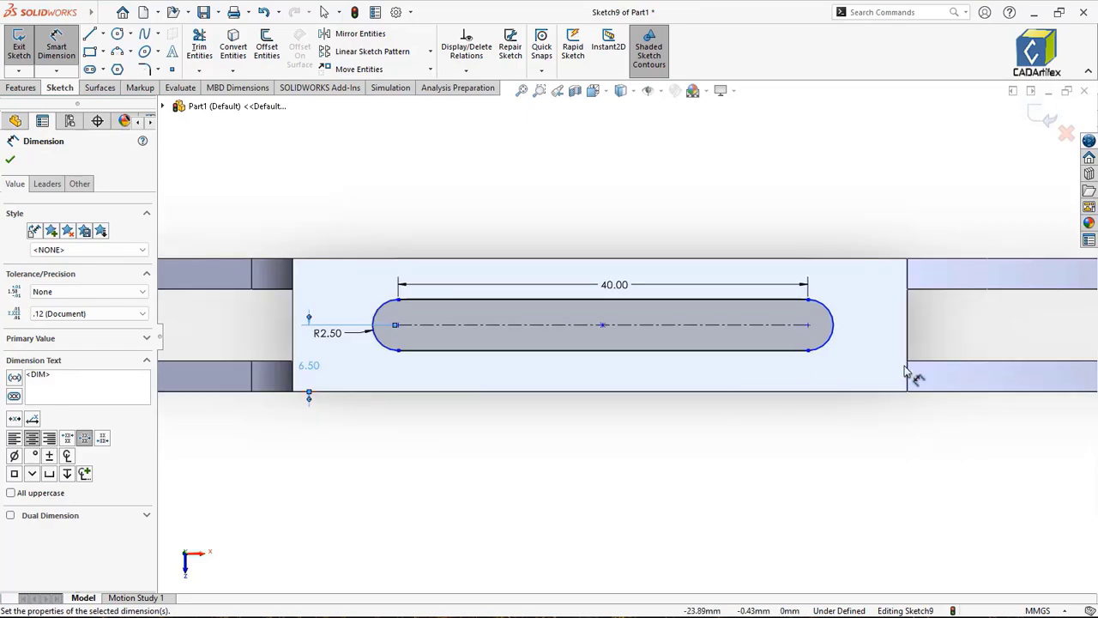
{"action": "scroll", "coordinate": [857, 386], "scroll_direction": "up", "scroll_amount": 1}
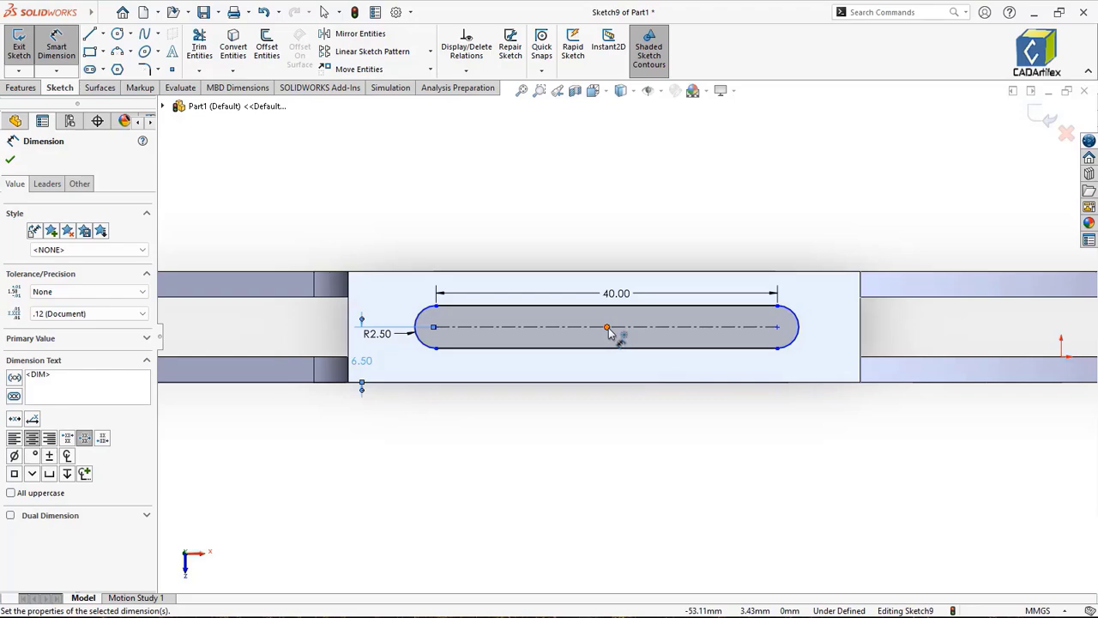
{"action": "left_click", "coordinate": [608, 334]}
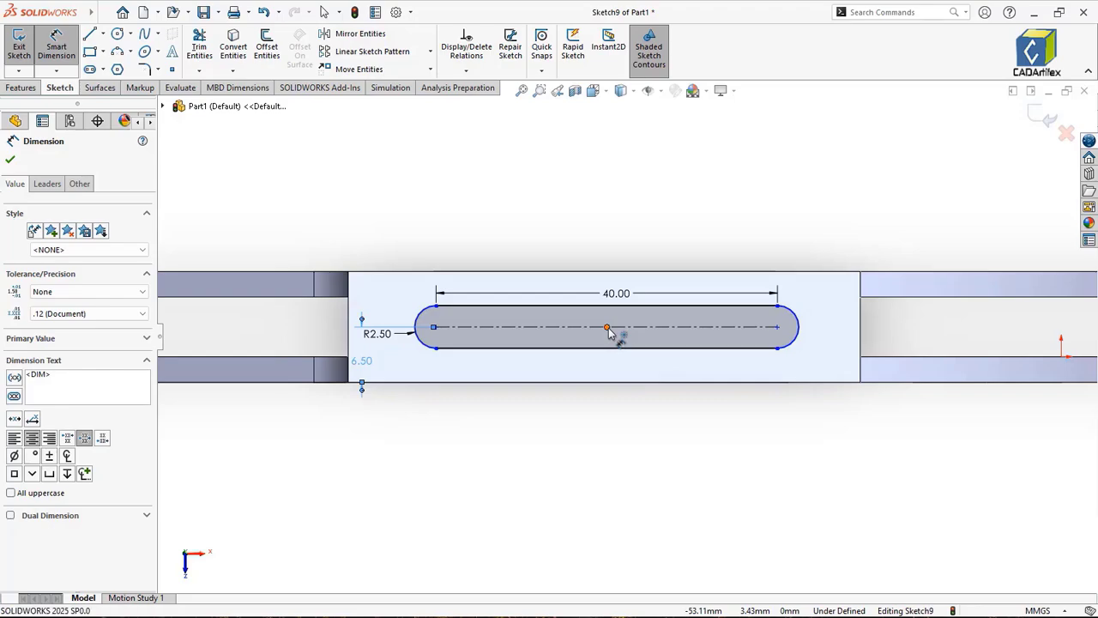
{"action": "left_click", "coordinate": [1063, 360]}
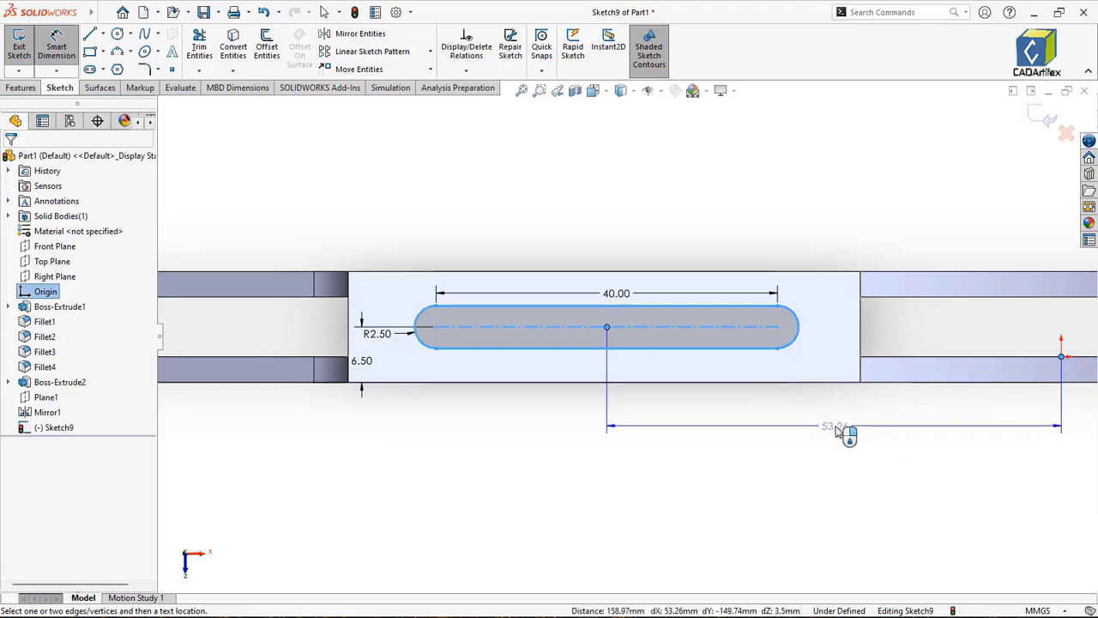
{"action": "left_click", "coordinate": [836, 430]}
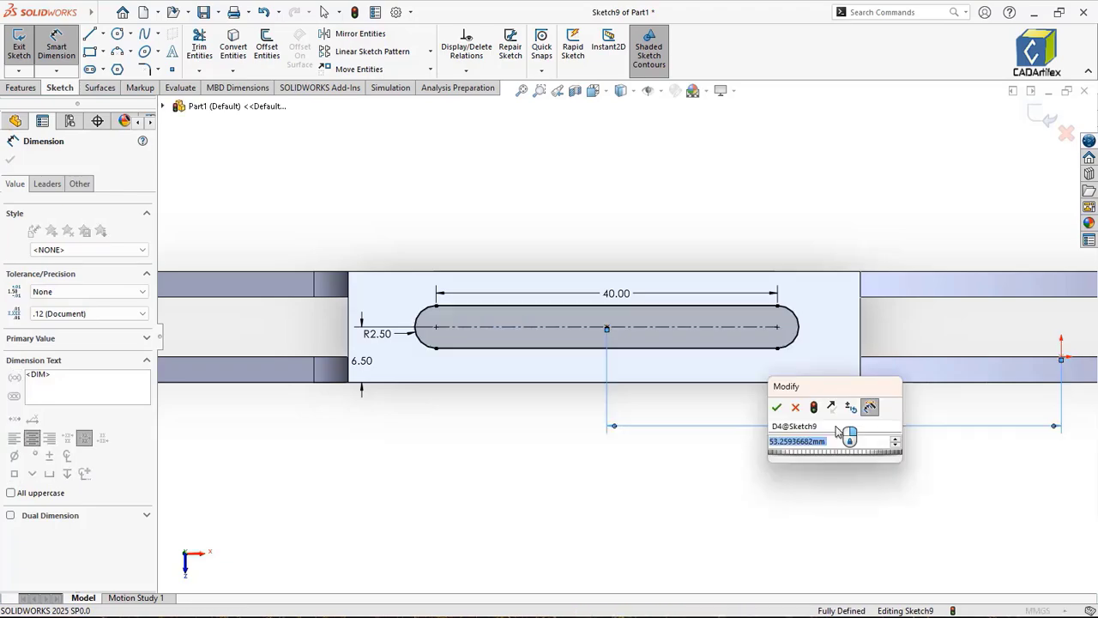
{"action": "type", "text": "53"}
{"action": "key", "text": "Return"}
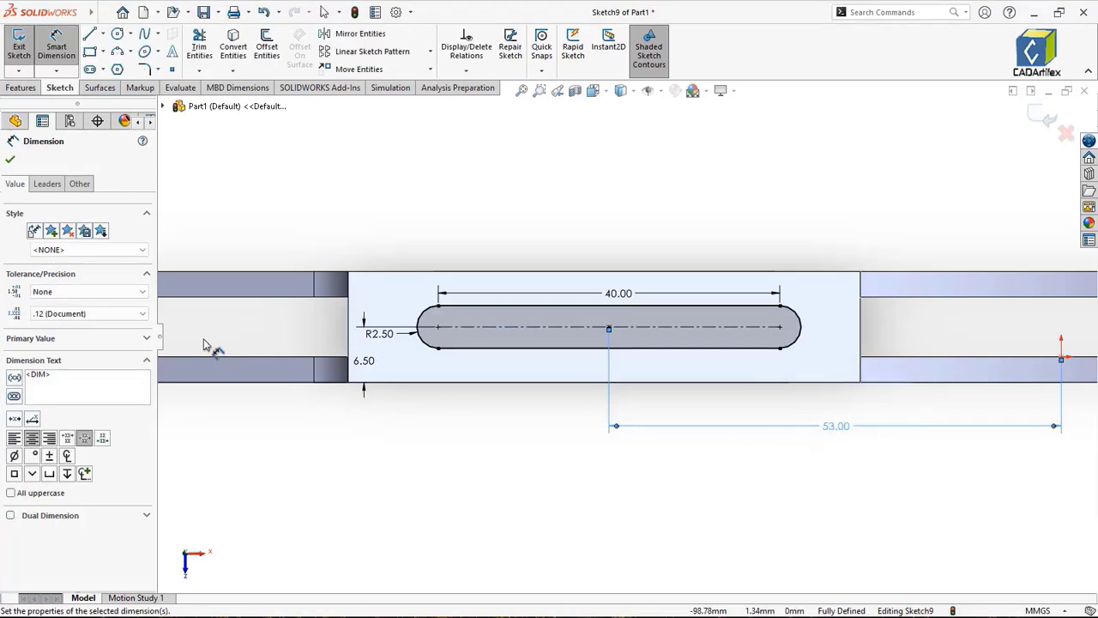
Step: Extrude the slot profile upward as a blind boss 10 mm high, merged with the part
{"action": "left_click", "coordinate": [20, 87]}
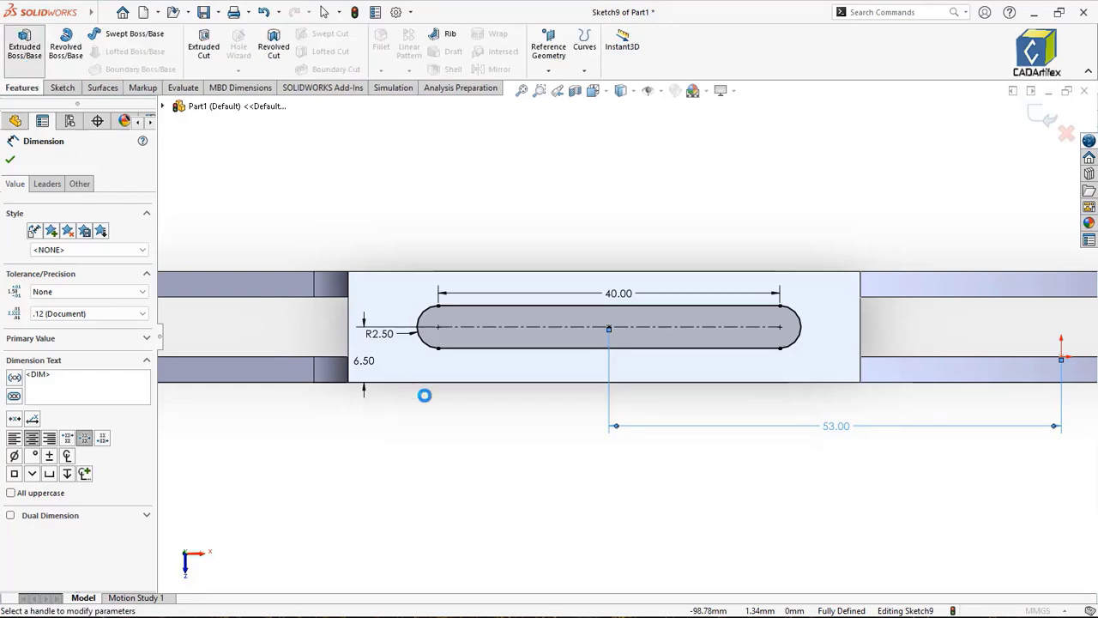
{"action": "key", "text": "ctrl+7"}
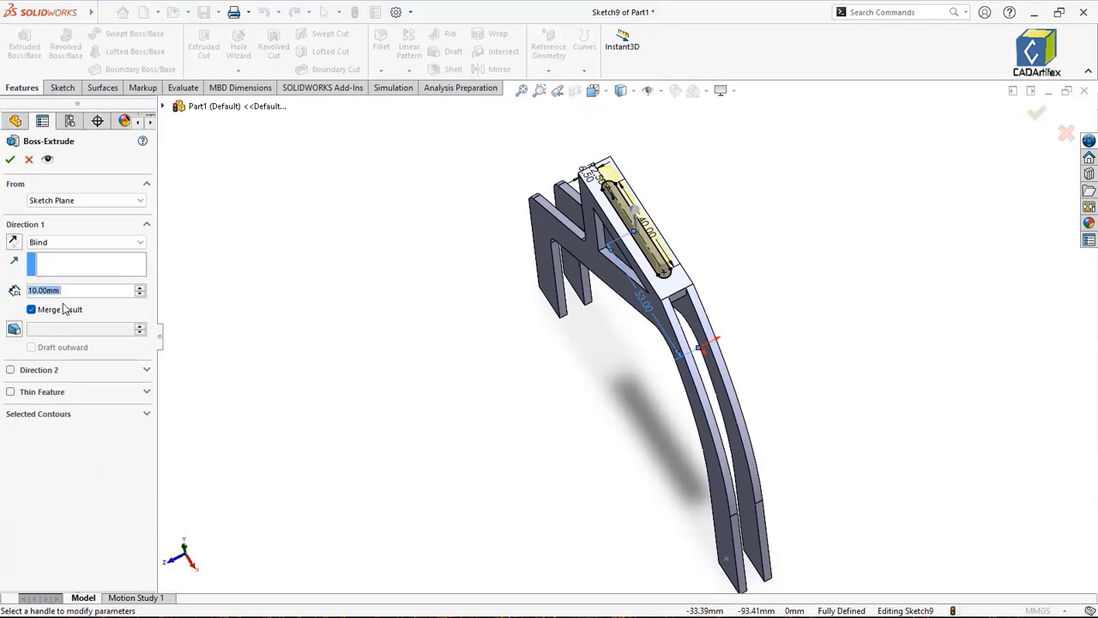
{"action": "left_click", "coordinate": [10, 159]}
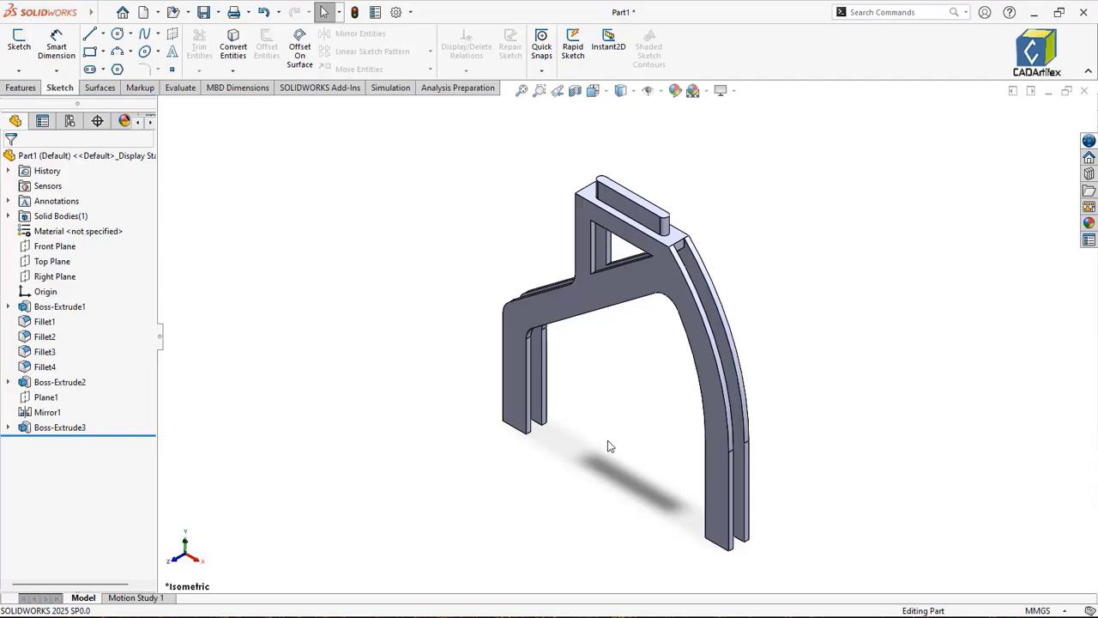
Step: Start a sketch on the slot boss's top face and offset the face outline outward by 15 mm
{"action": "scroll", "coordinate": [630, 370], "scroll_direction": "down", "scroll_amount": 2}
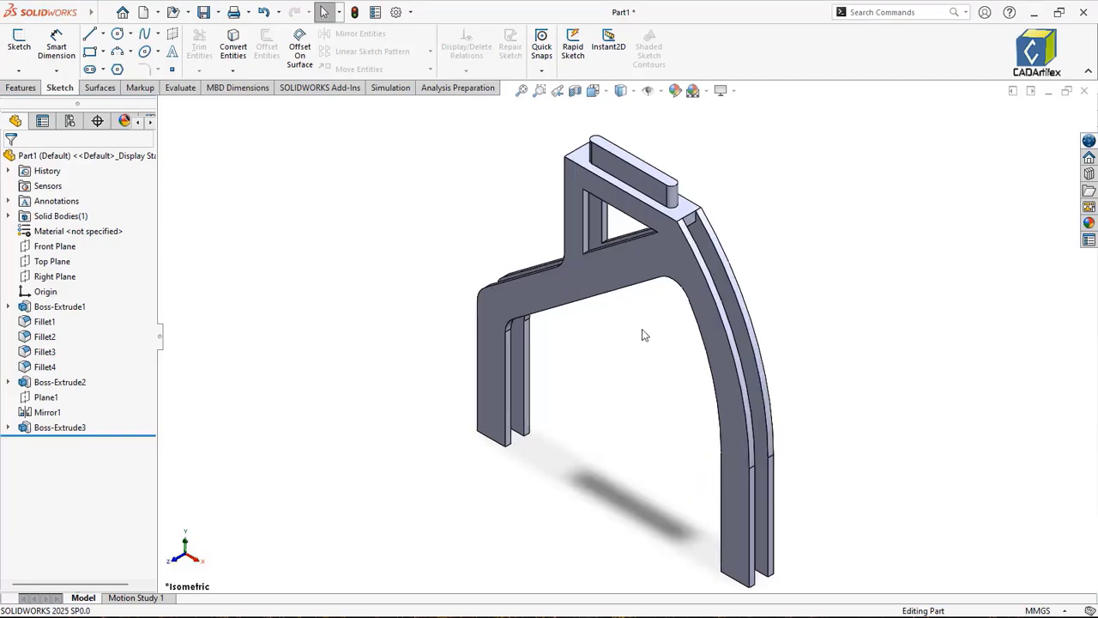
{"action": "scroll", "coordinate": [656, 168], "scroll_direction": "down", "scroll_amount": 2}
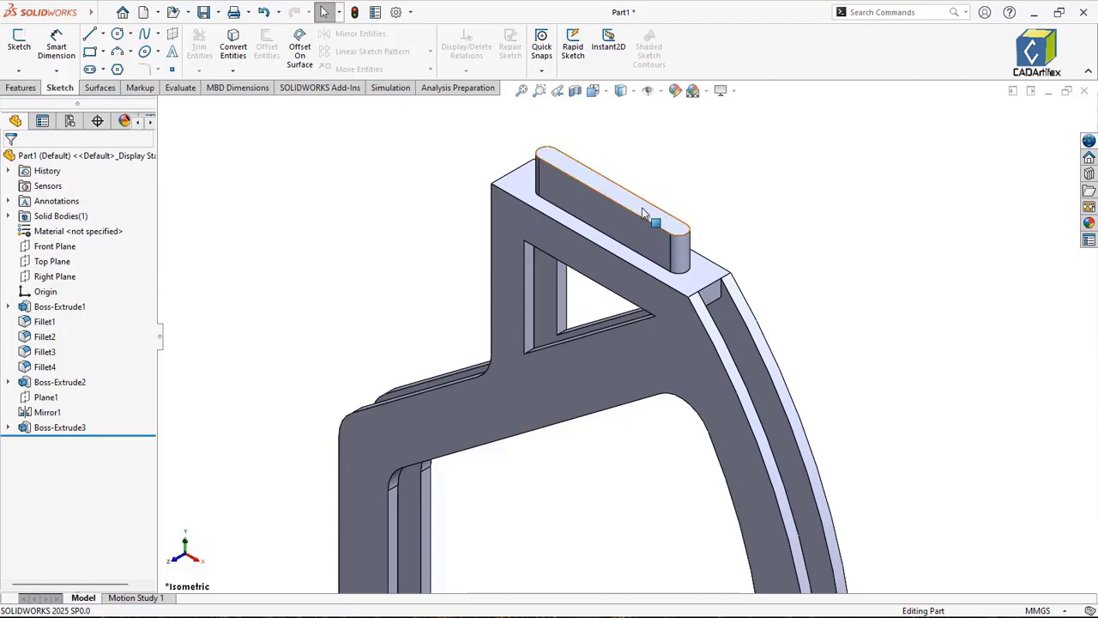
{"action": "left_click", "coordinate": [641, 208]}
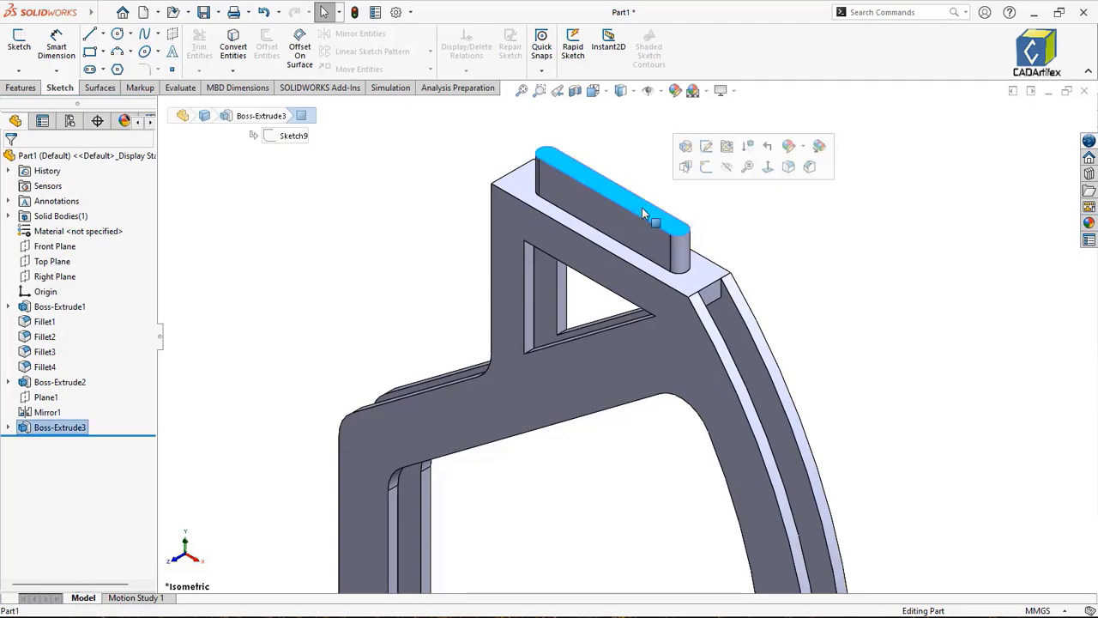
{"action": "left_click", "coordinate": [706, 167]}
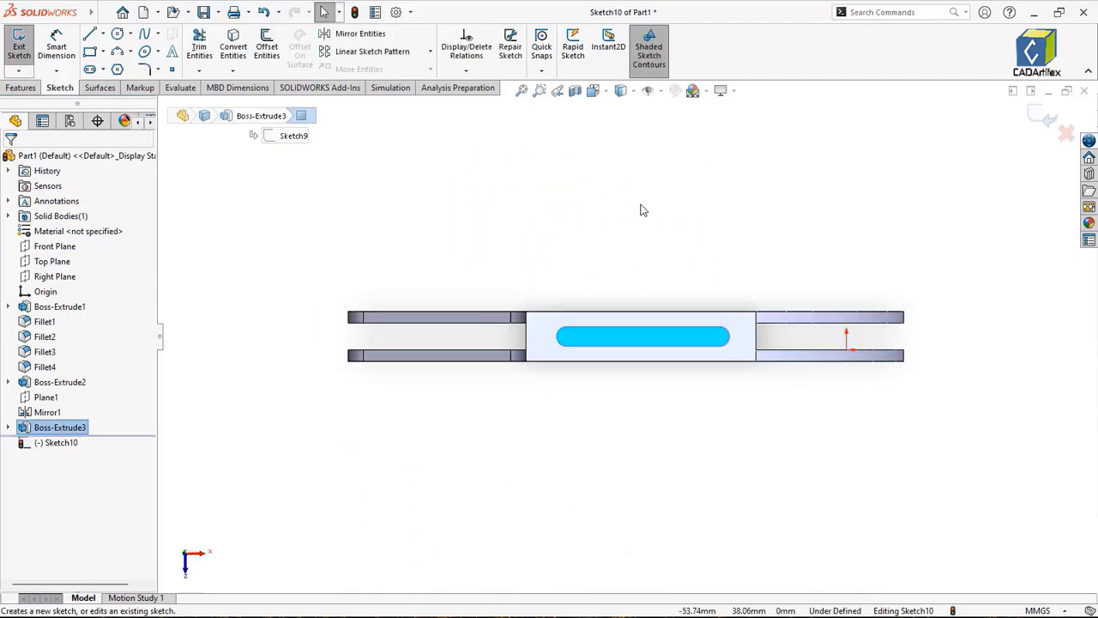
{"action": "left_click", "coordinate": [264, 53]}
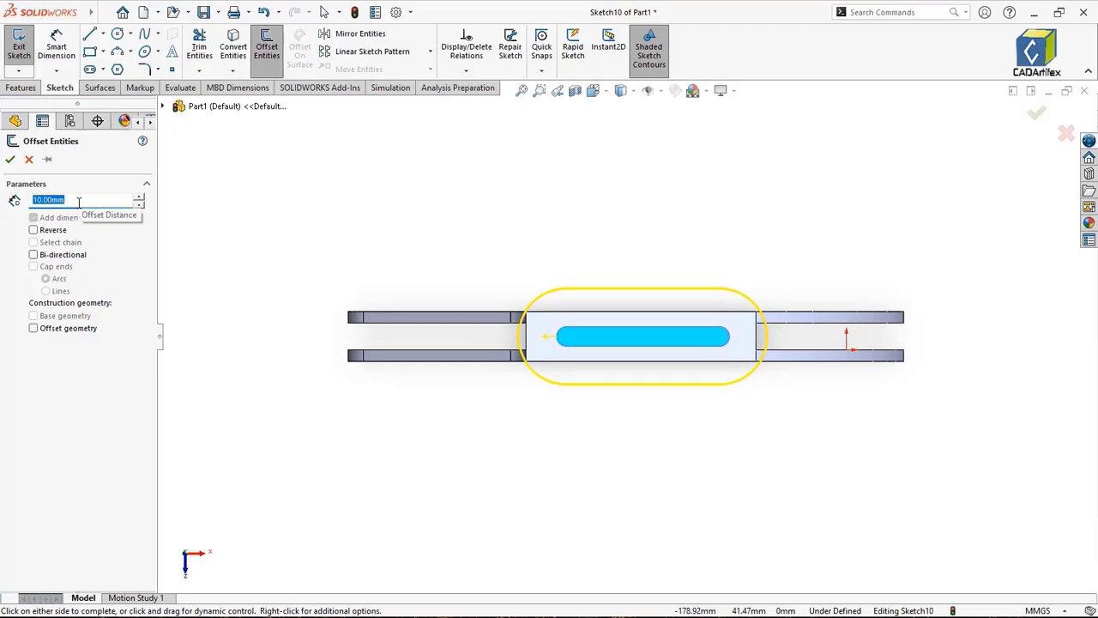
{"action": "key", "text": "Return"}
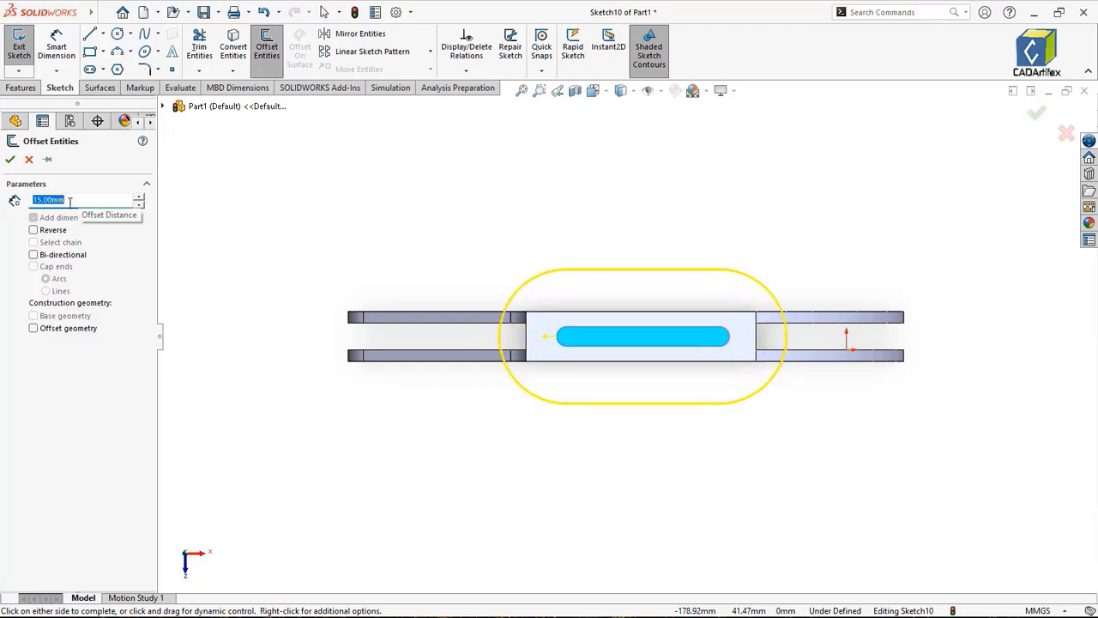
{"action": "left_click", "coordinate": [11, 160]}
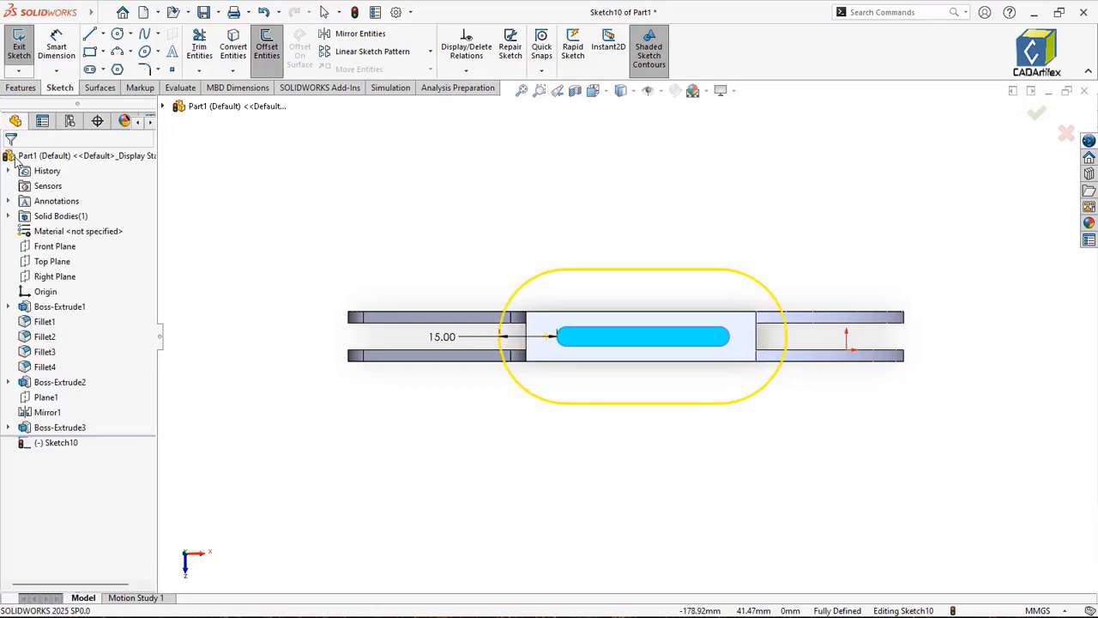
Step: Extrude the offset slot outline upward 5 mm as a blind boss merged with the part
{"action": "left_click", "coordinate": [20, 88]}
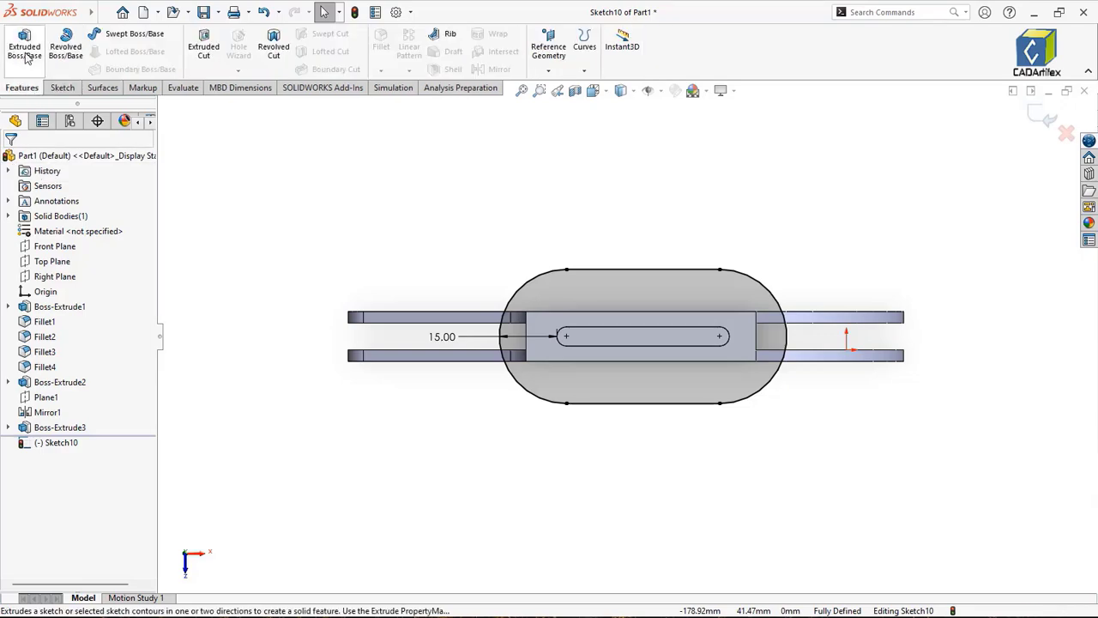
{"action": "left_click", "coordinate": [24, 47]}
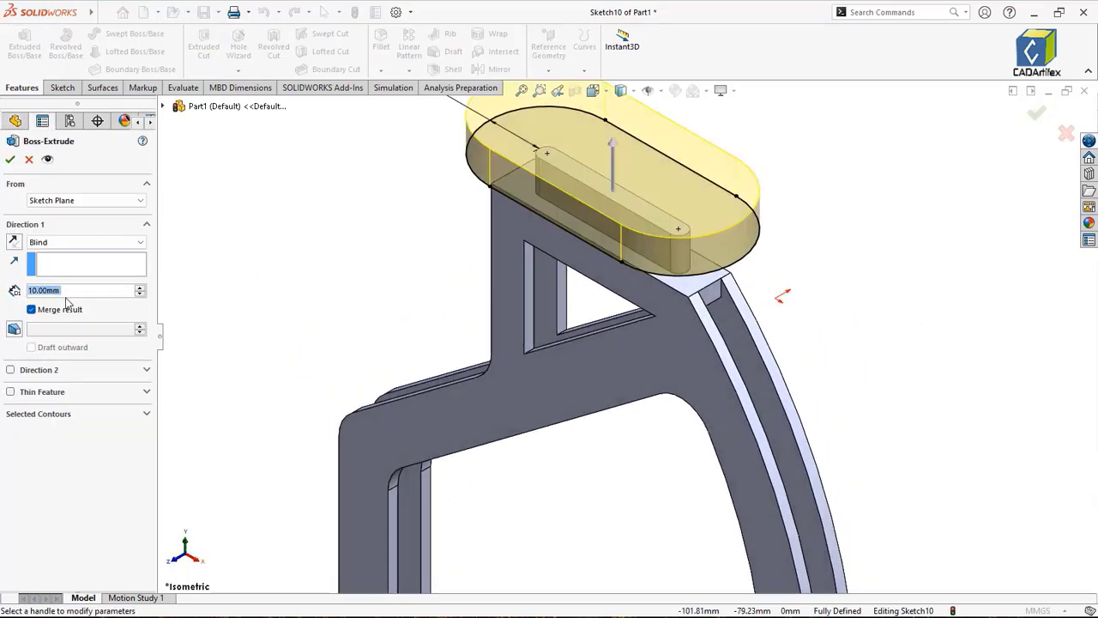
{"action": "type", "text": "5"}
{"action": "key", "text": "Return"}
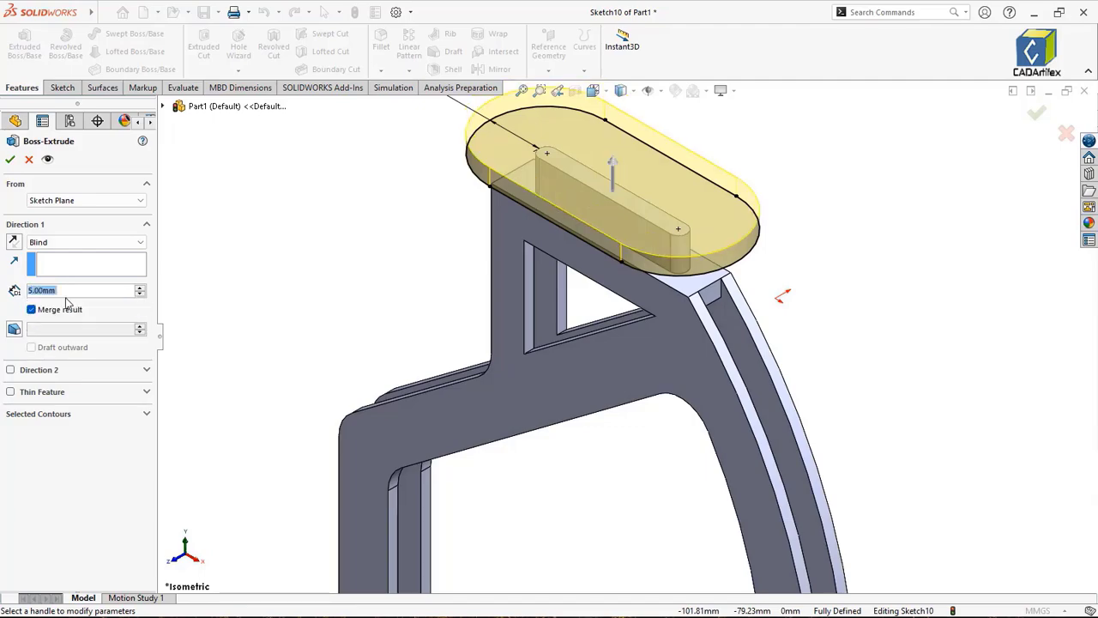
{"action": "left_click", "coordinate": [12, 163]}
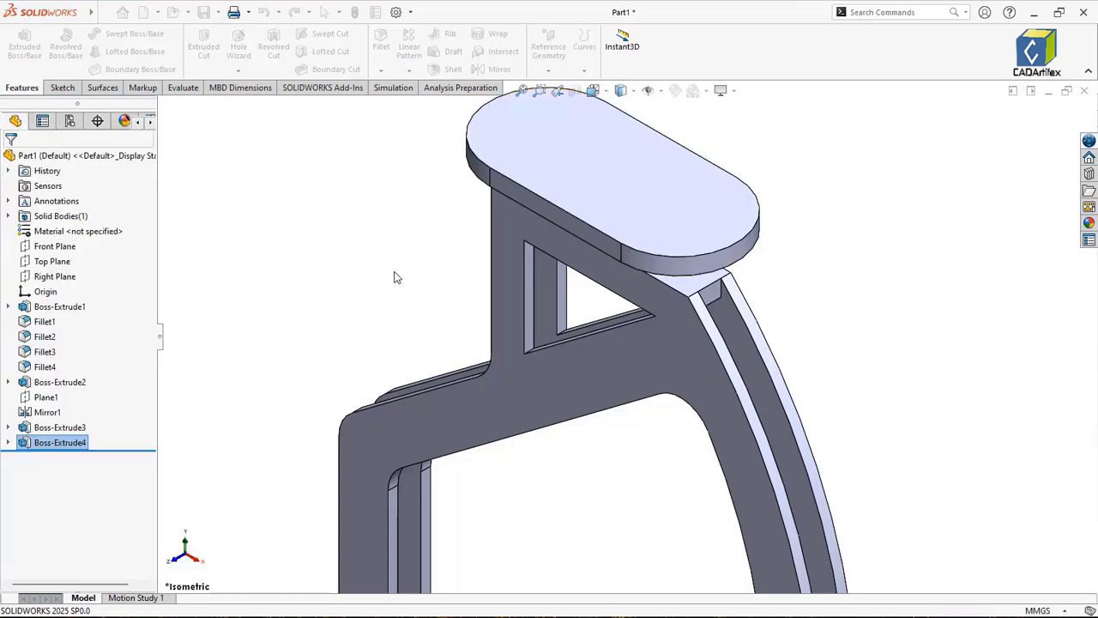
{"action": "middle_click_drag", "start_coordinate": [395, 276], "coordinate": [424, 265]}
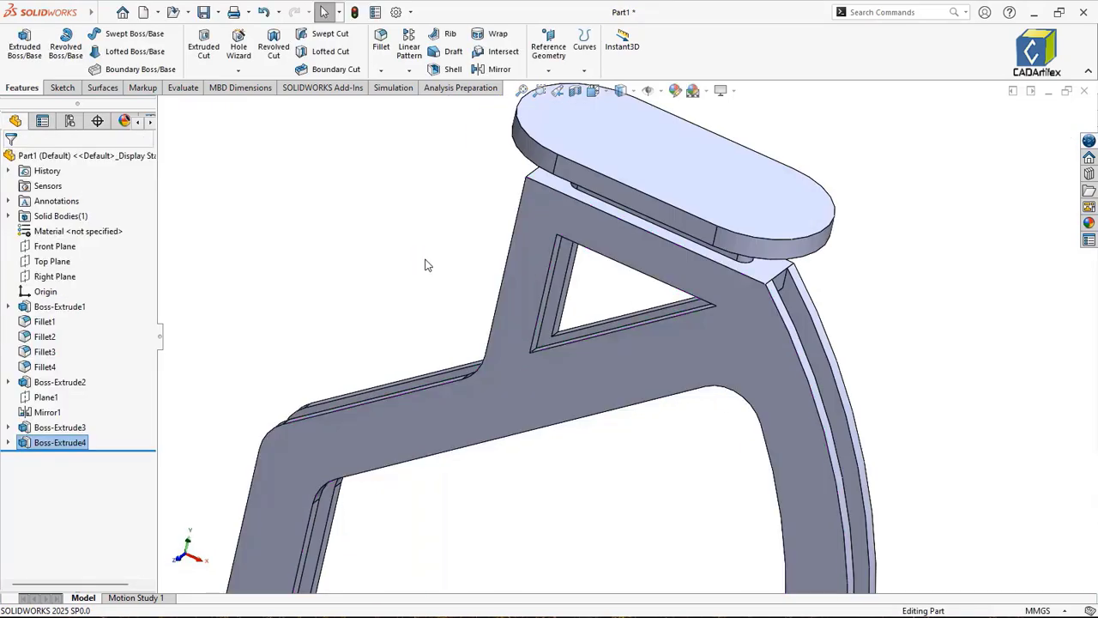
{"action": "key", "text": "ctrl+7"}
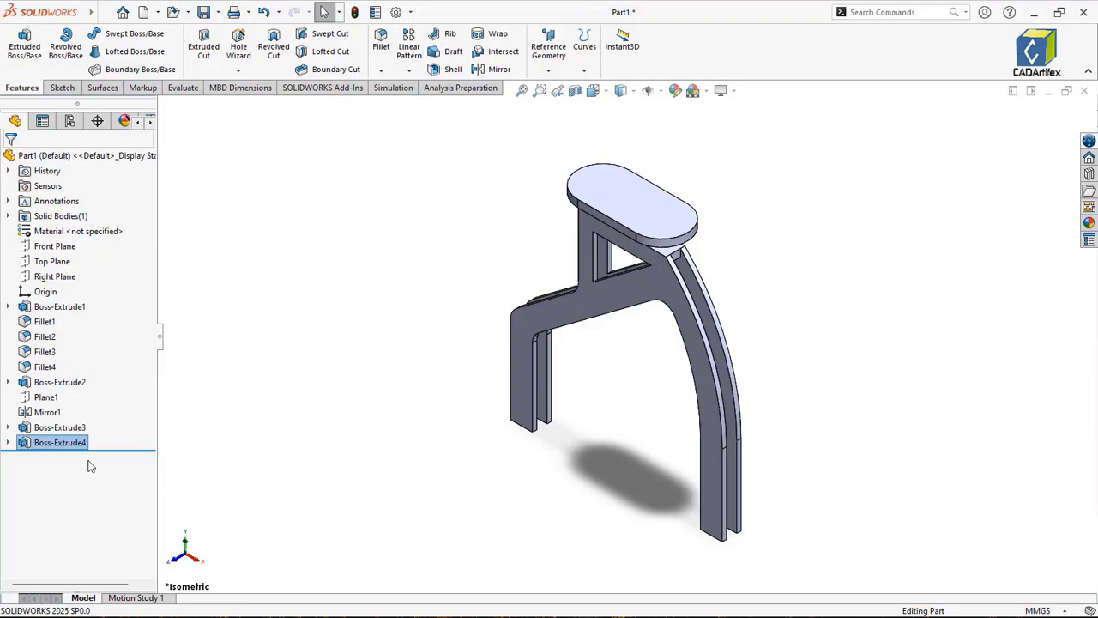
Step: Start a sketch on Plane1 and draw a line about 13 mm straight down from the origin, continued by a horizontal line about 31 mm long
{"action": "left_click", "coordinate": [48, 398]}
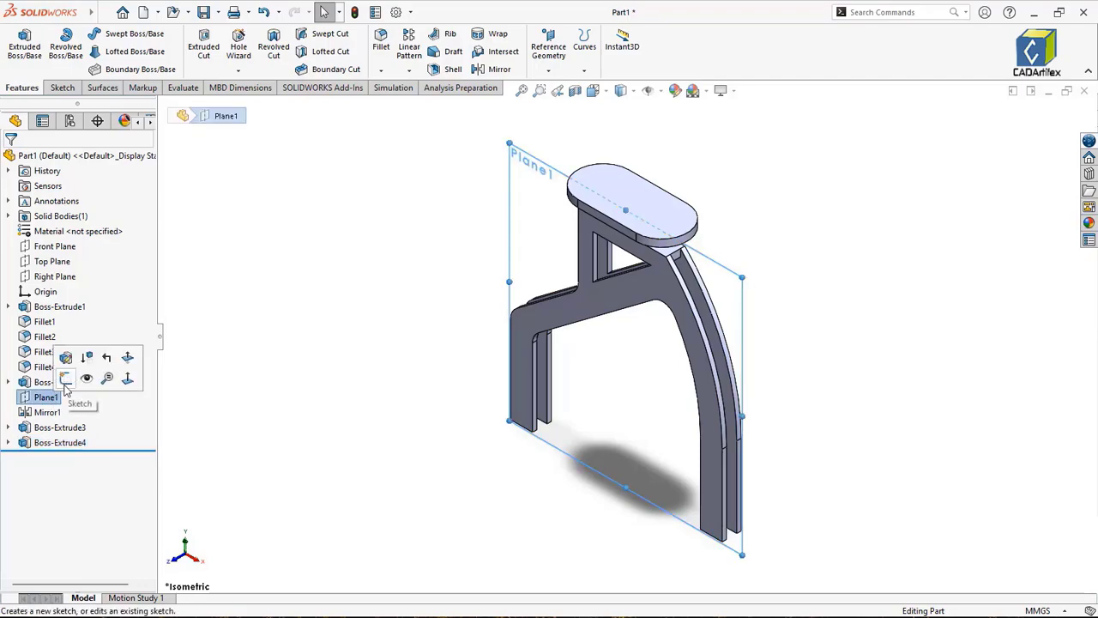
{"action": "left_click", "coordinate": [66, 384]}
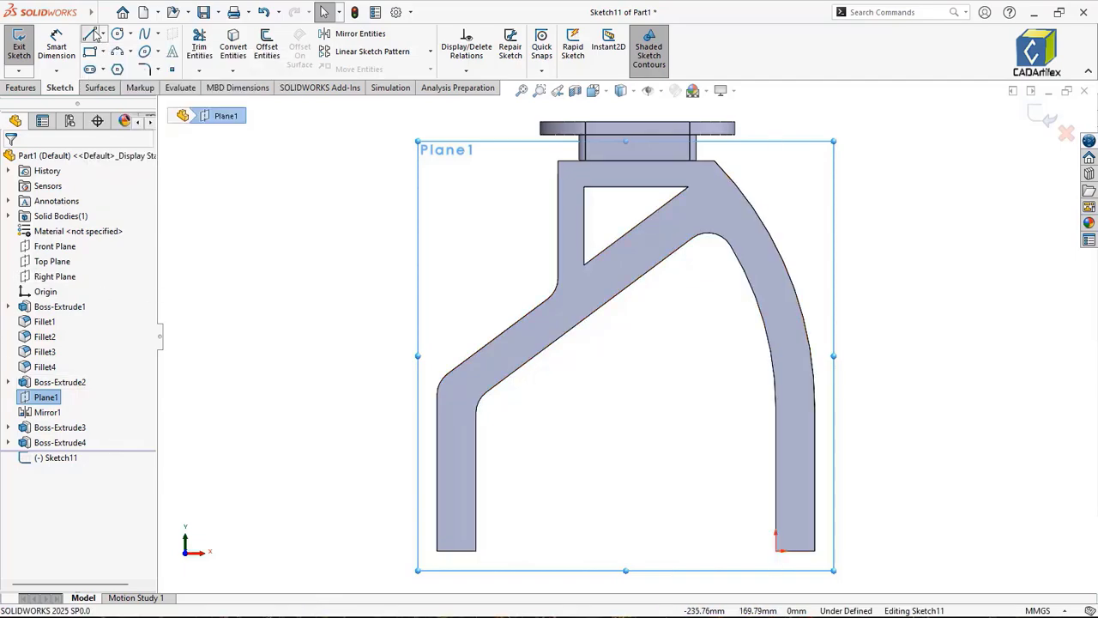
{"action": "scroll", "coordinate": [767, 543], "scroll_direction": "down", "scroll_amount": 5}
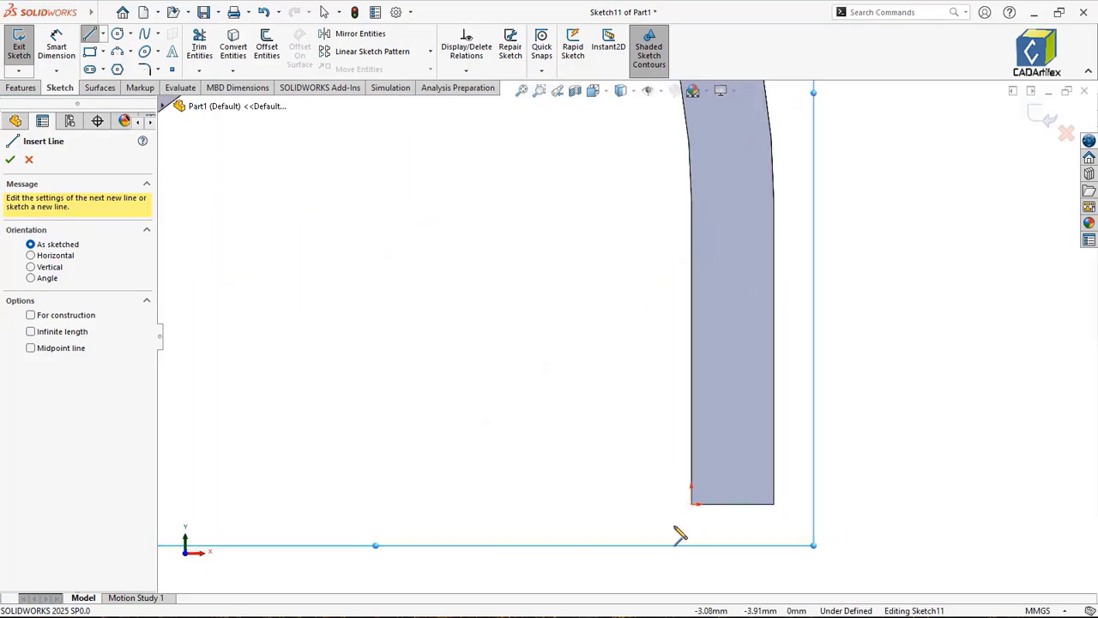
{"action": "left_click", "coordinate": [691, 505]}
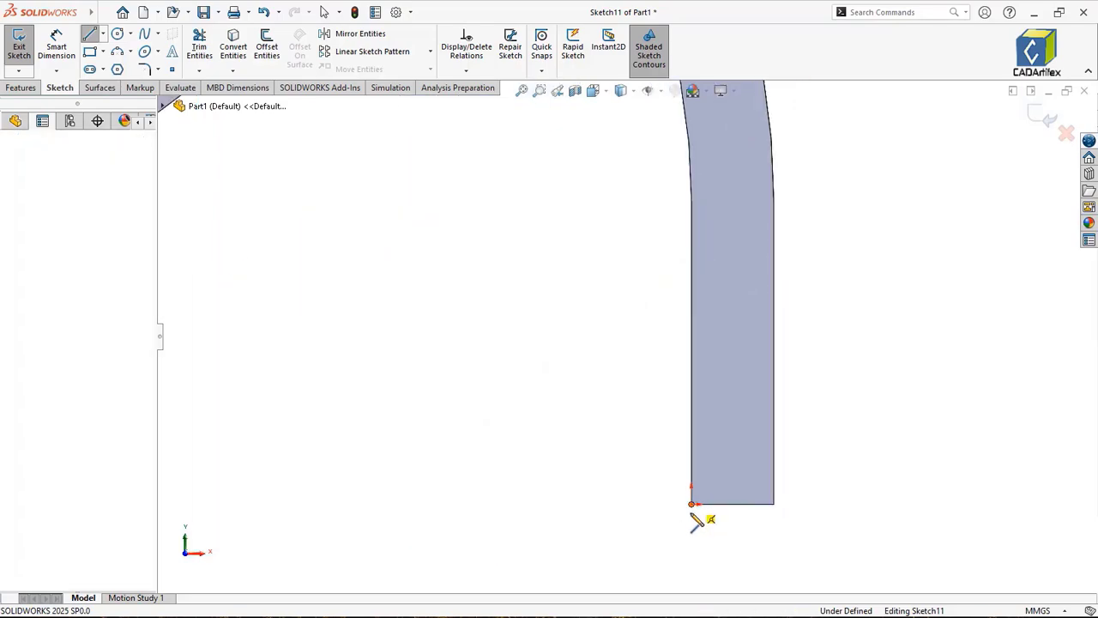
{"action": "left_click", "coordinate": [692, 574]}
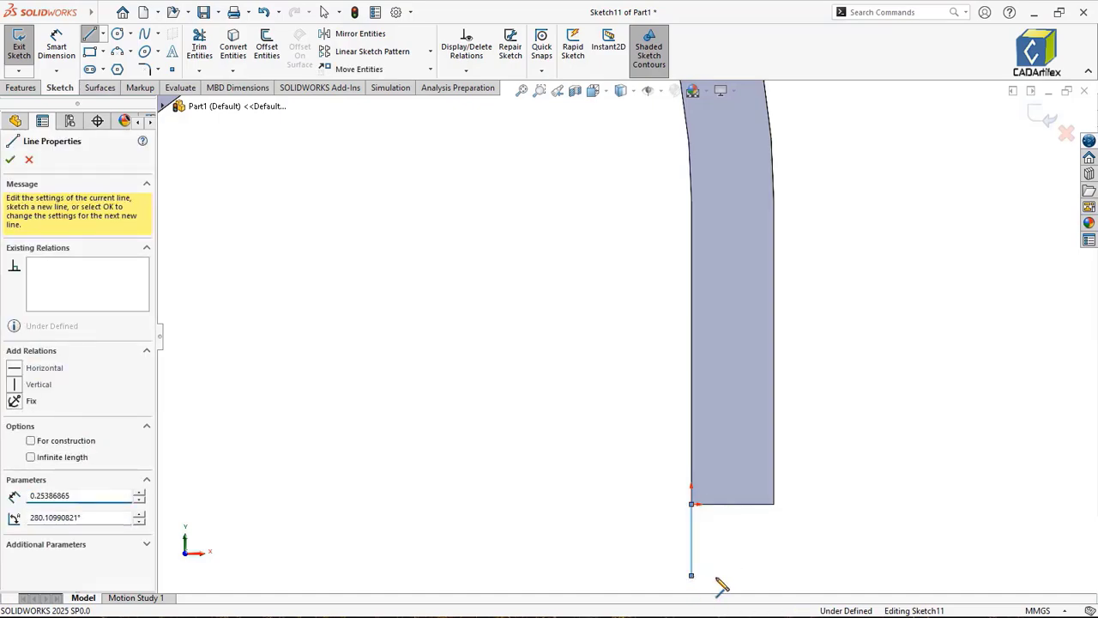
{"action": "left_click", "coordinate": [862, 575]}
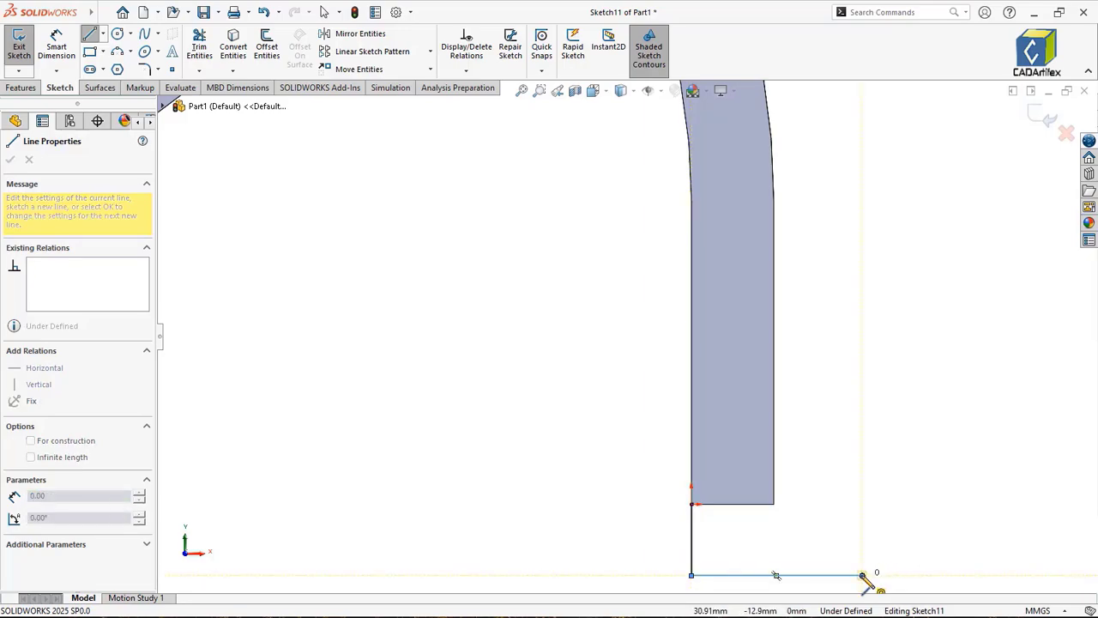
{"action": "double_click", "coordinate": [862, 574]}
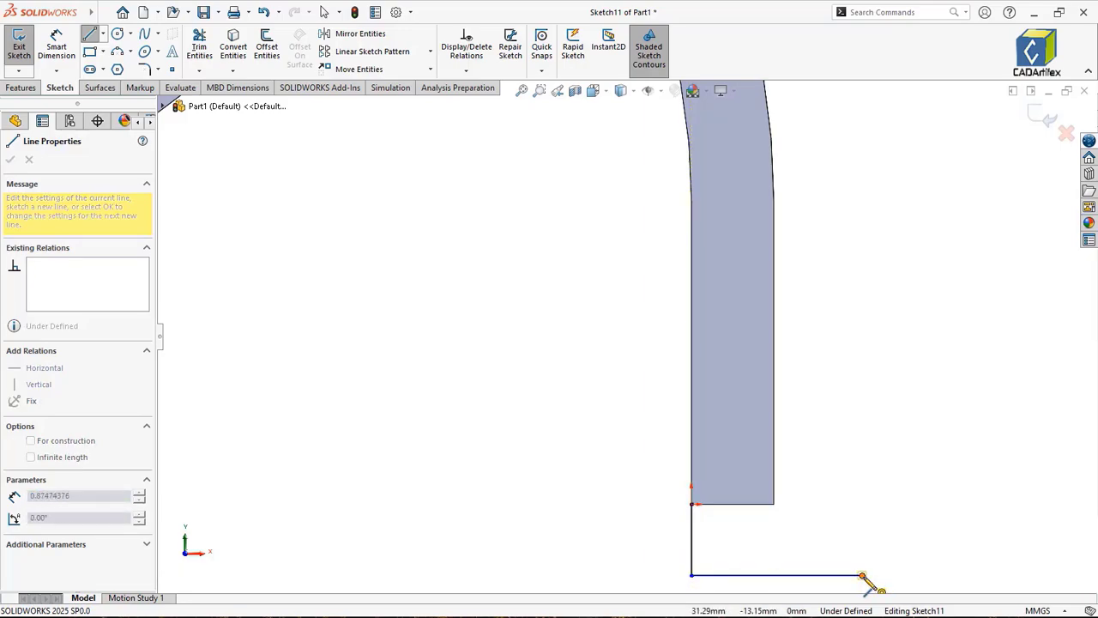
Step: Continue with a tangent arc of about 22 mm radius and a horizontal line about 44 mm long, closing the profile at the origin with a small step
{"action": "key", "text": "a"}
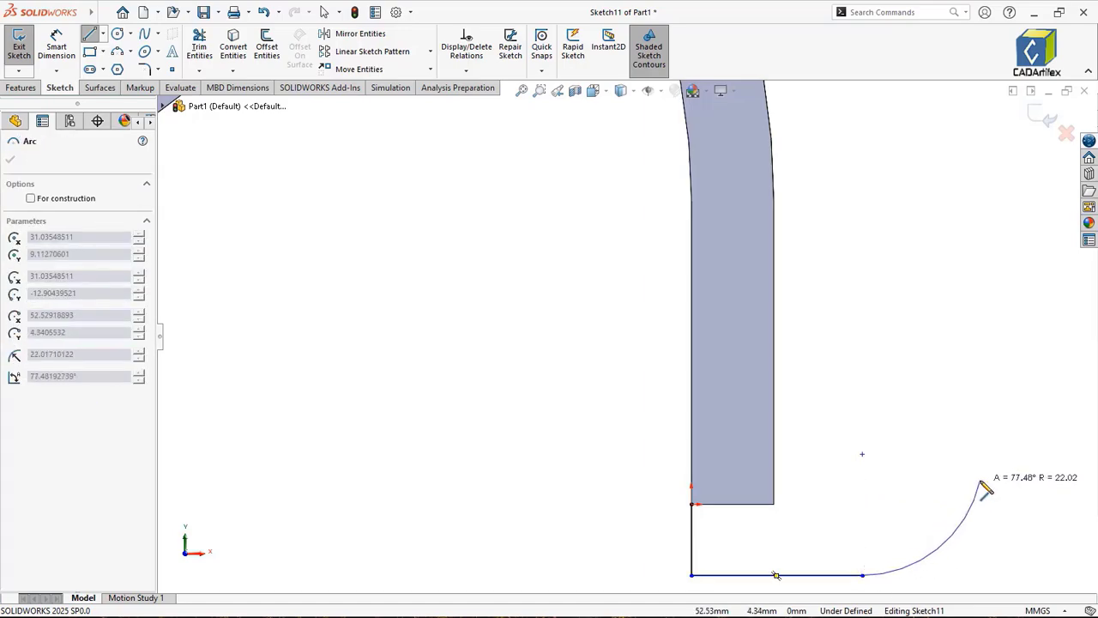
{"action": "left_click", "coordinate": [979, 482]}
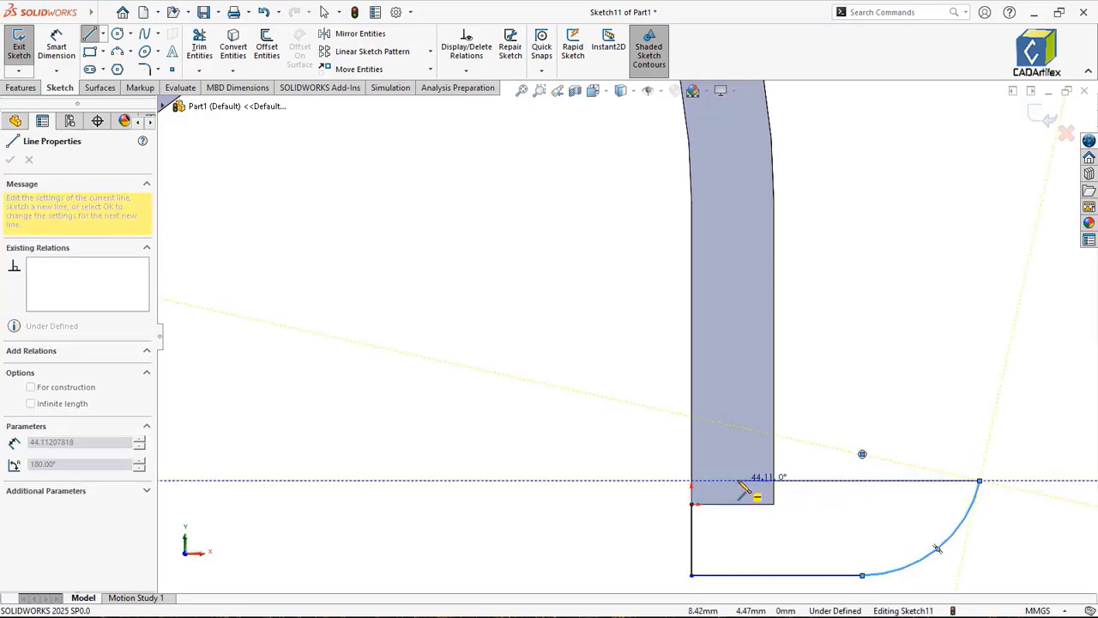
{"action": "left_click", "coordinate": [737, 481]}
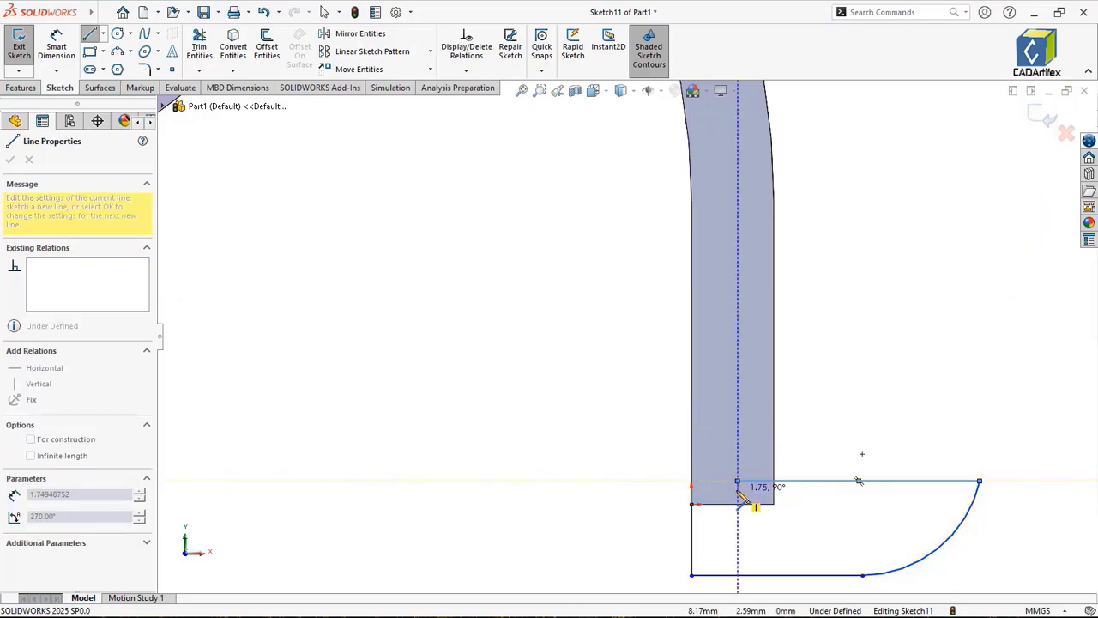
{"action": "left_click", "coordinate": [738, 493]}
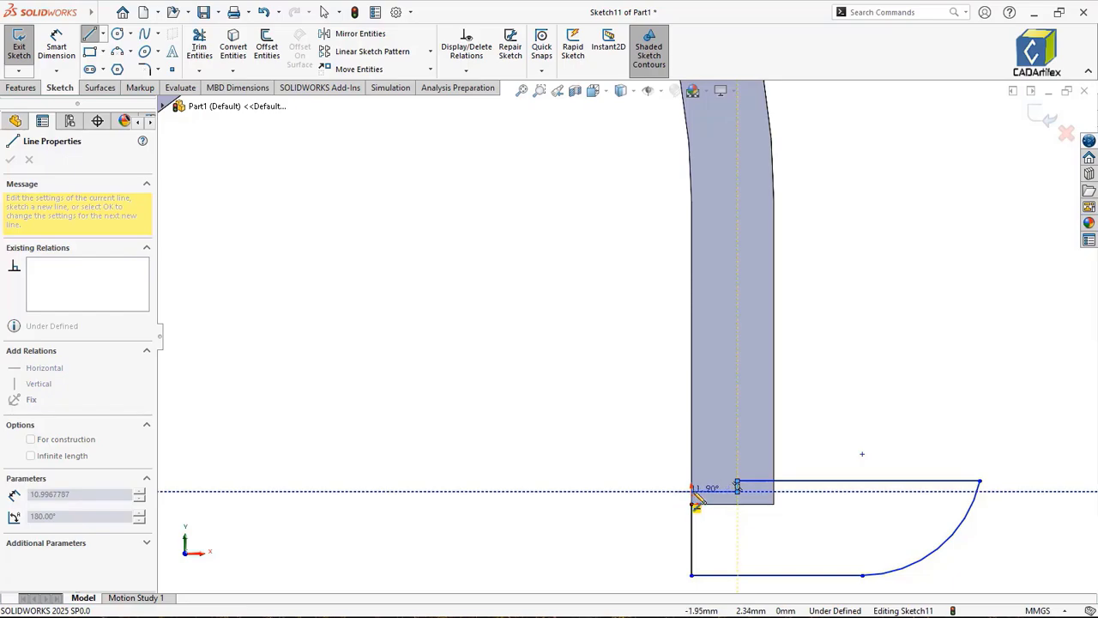
{"action": "scroll", "coordinate": [696, 494], "scroll_direction": "down", "scroll_amount": 4}
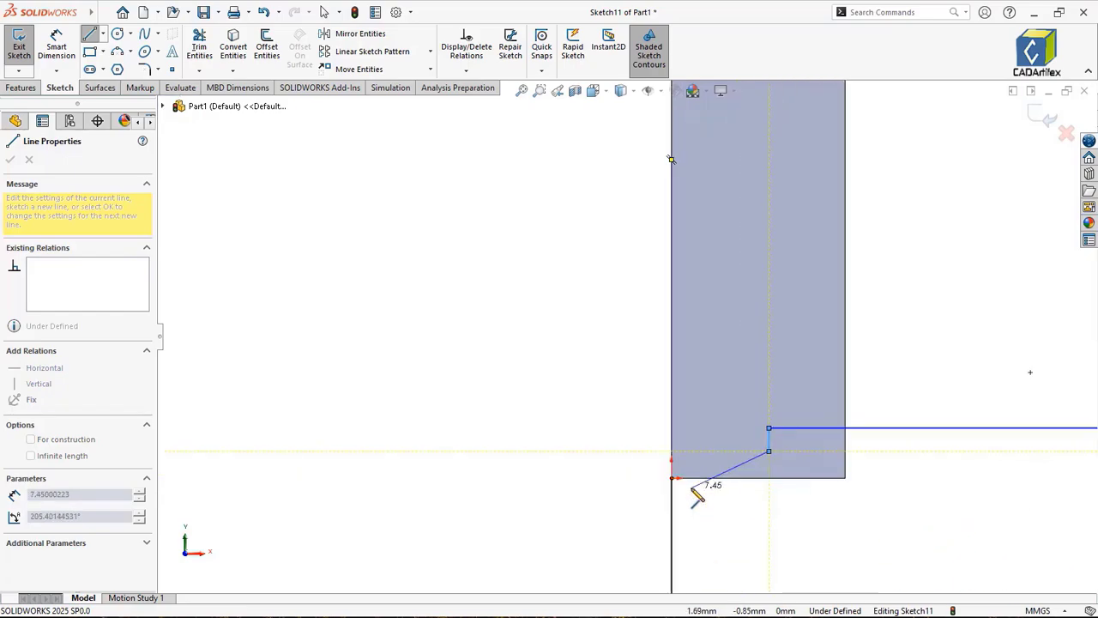
{"action": "left_click", "coordinate": [672, 452]}
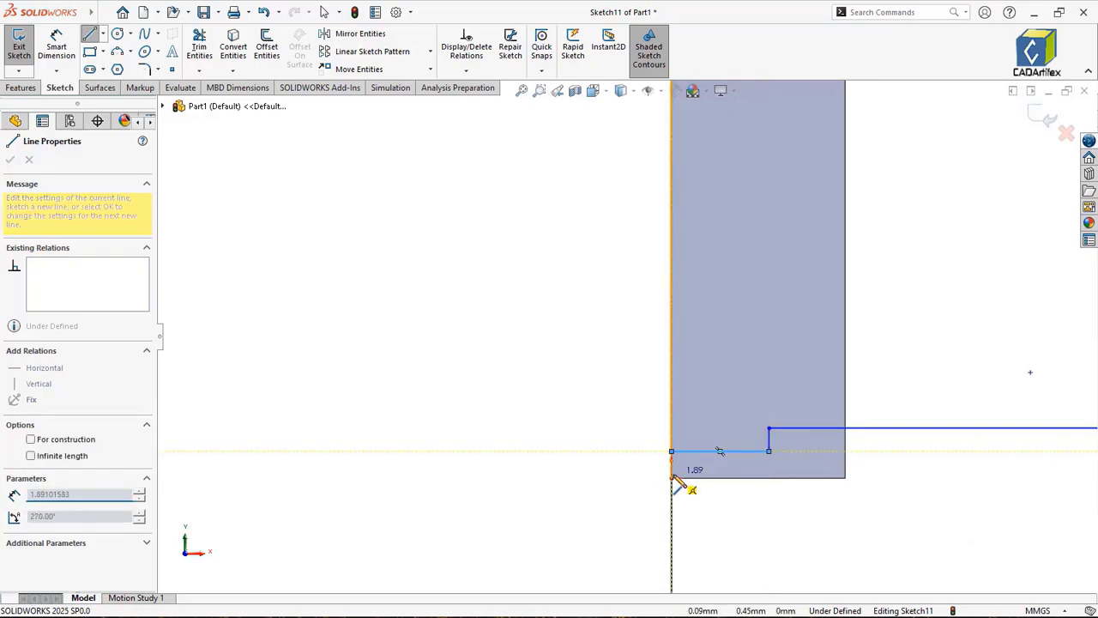
{"action": "left_click", "coordinate": [673, 479]}
{"action": "key", "text": "Escape"}
{"action": "scroll", "coordinate": [528, 467], "scroll_direction": "up", "scroll_amount": 4}
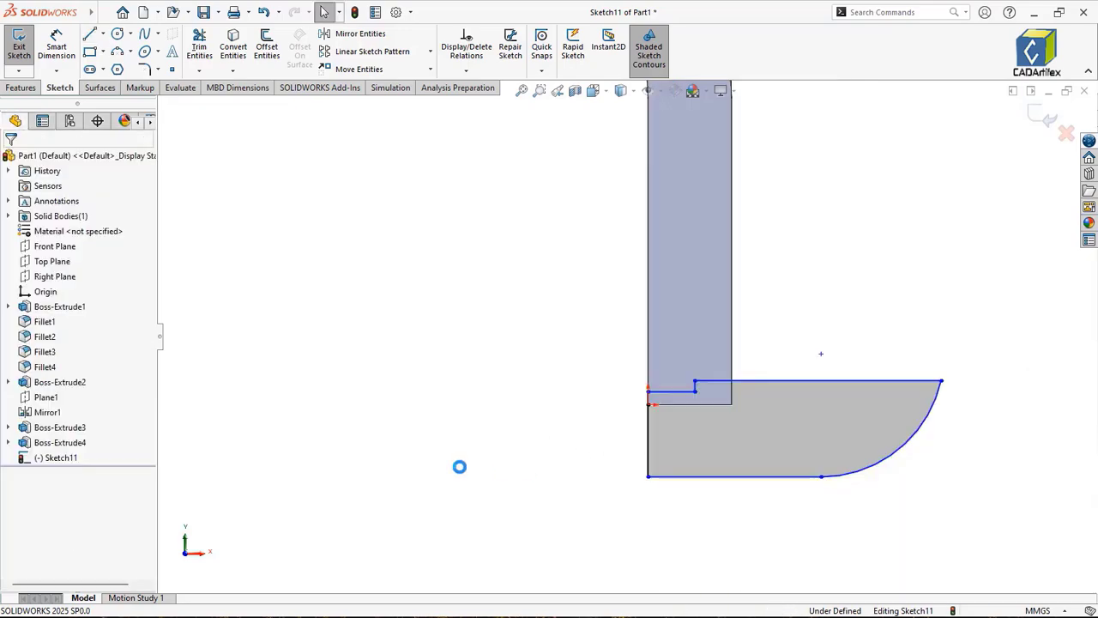
{"action": "scroll", "coordinate": [719, 430], "scroll_direction": "down", "scroll_amount": 1}
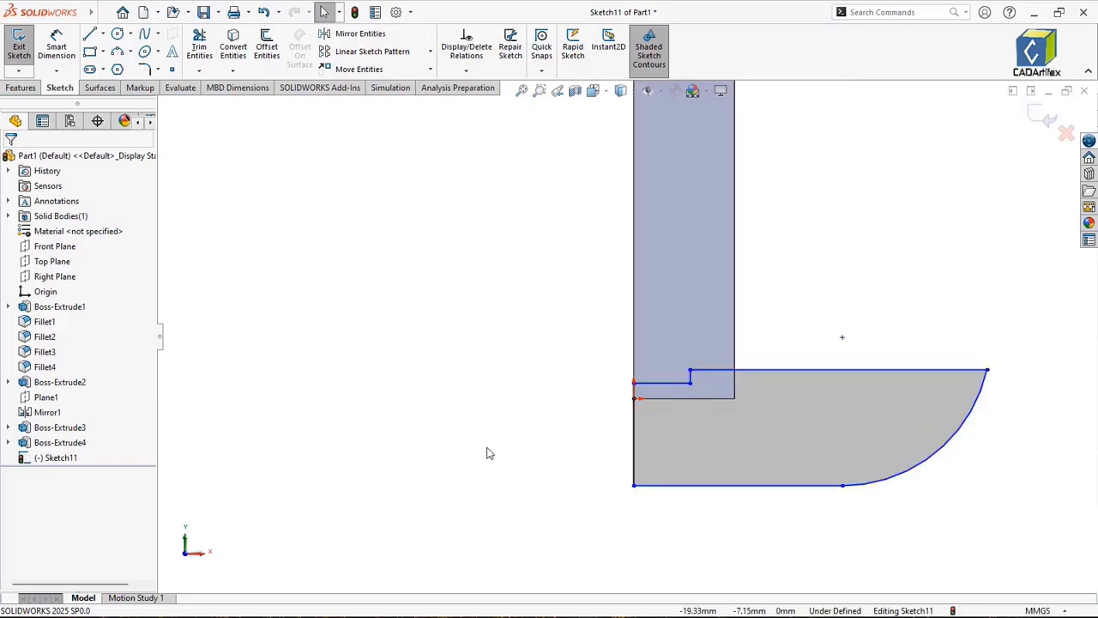
Step: Dimension the short horizontal line of the step near the origin and set it to 7.5 mm
{"action": "left_click", "coordinate": [43, 54]}
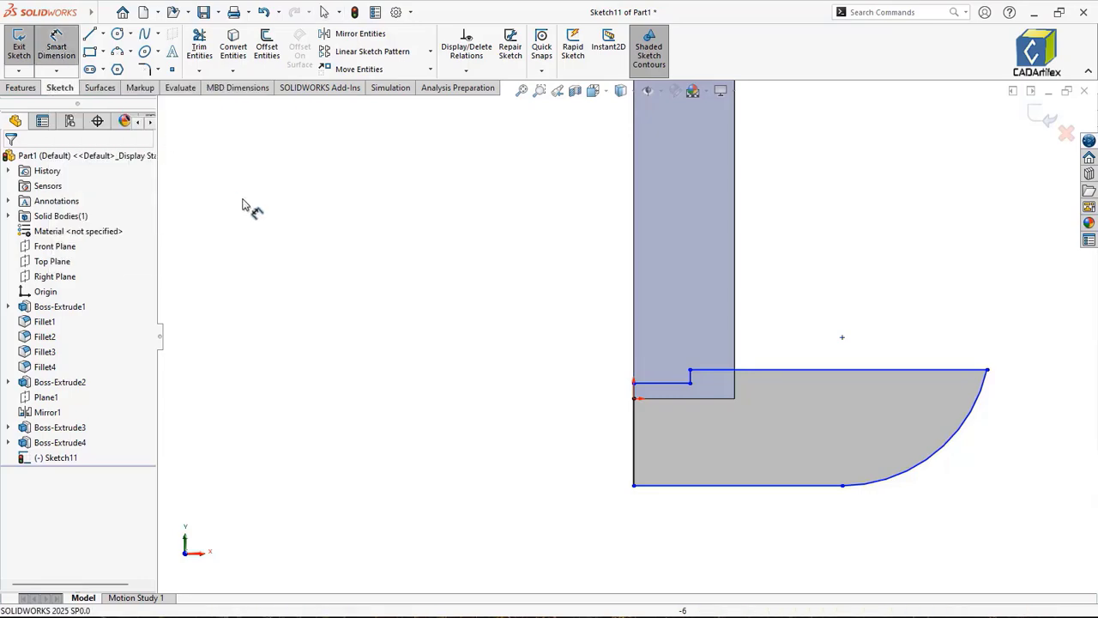
{"action": "scroll", "coordinate": [649, 383], "scroll_direction": "down", "scroll_amount": 4}
{"action": "scroll", "coordinate": [649, 383], "scroll_direction": "down", "scroll_amount": 2}
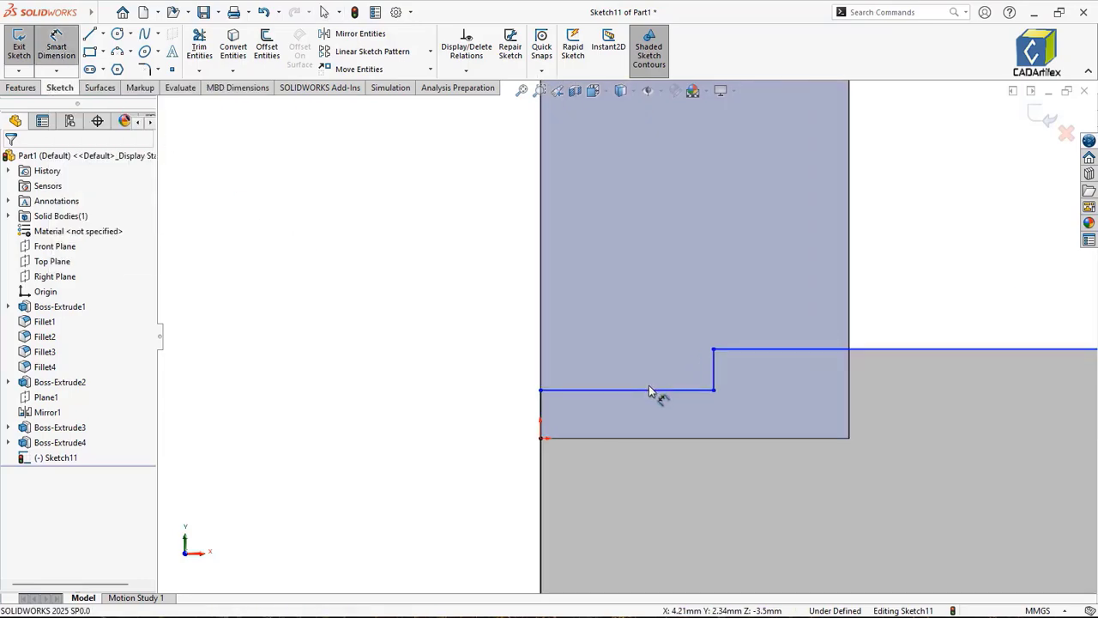
{"action": "left_click", "coordinate": [639, 389]}
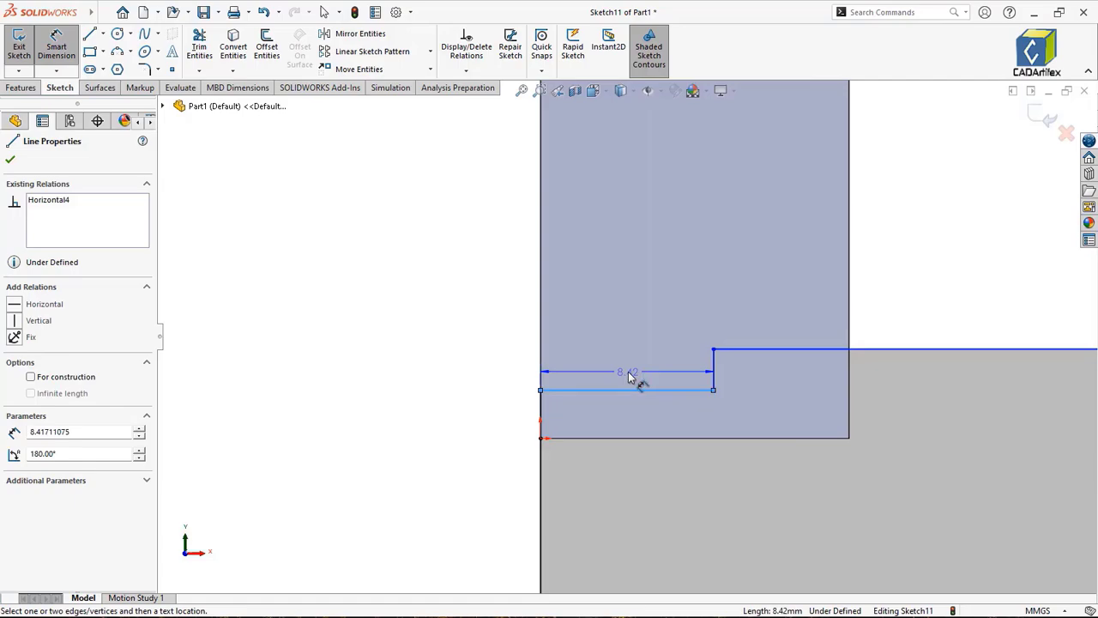
{"action": "left_click", "coordinate": [628, 371]}
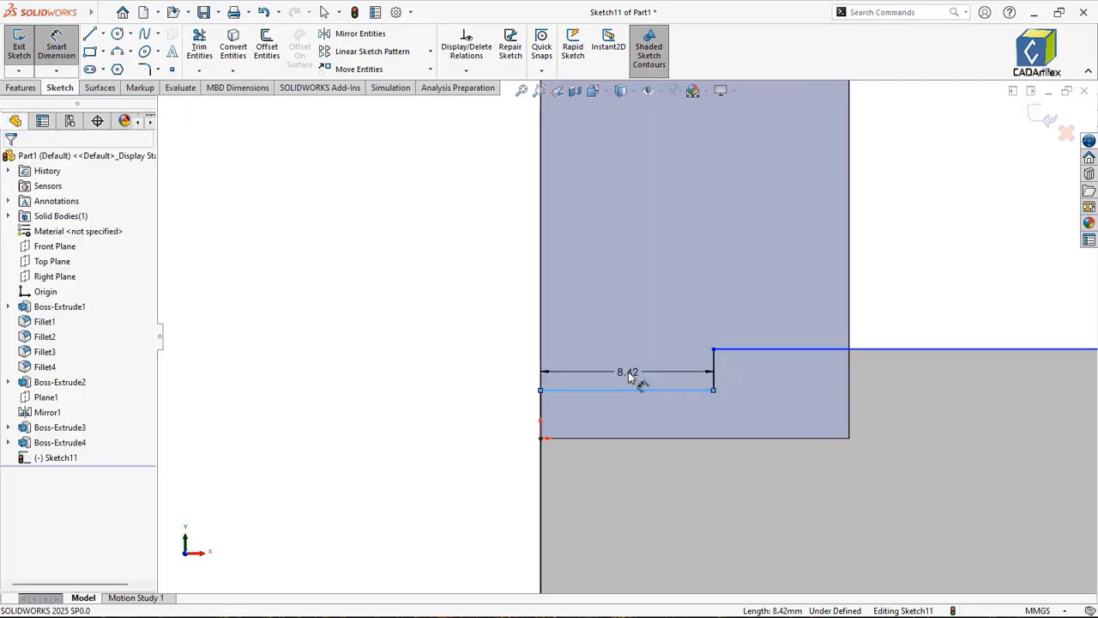
{"action": "type", "text": "7.5"}
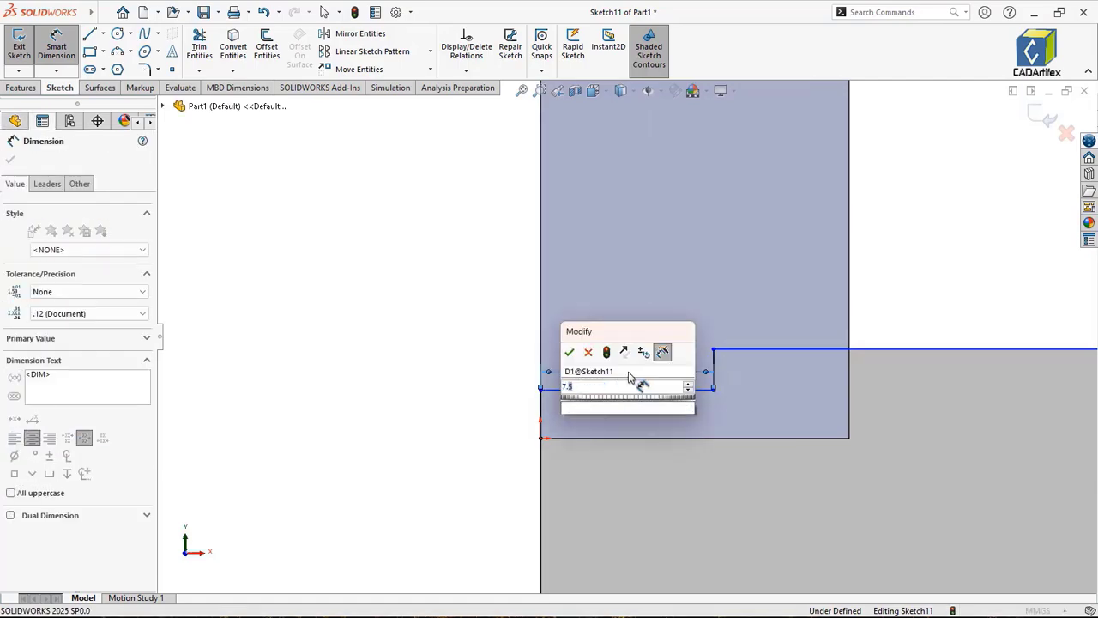
{"action": "key", "text": "Return"}
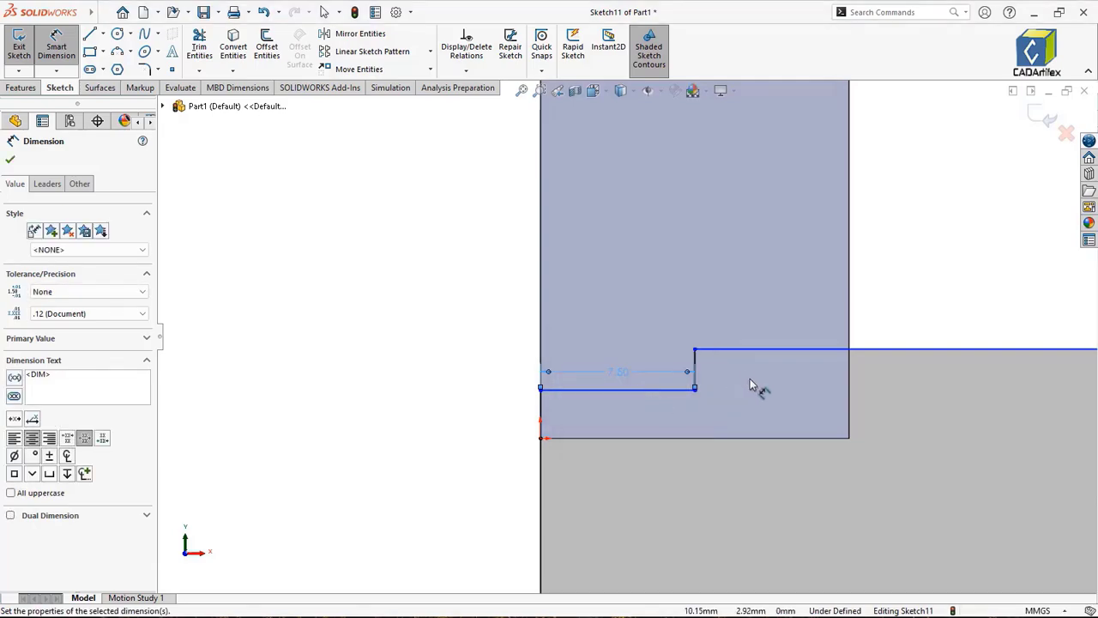
Step: Dimension the short vertical line of the step and set its height to 3 mm
{"action": "scroll", "coordinate": [750, 378], "scroll_direction": "down", "scroll_amount": 5}
{"action": "left_click", "coordinate": [595, 351]}
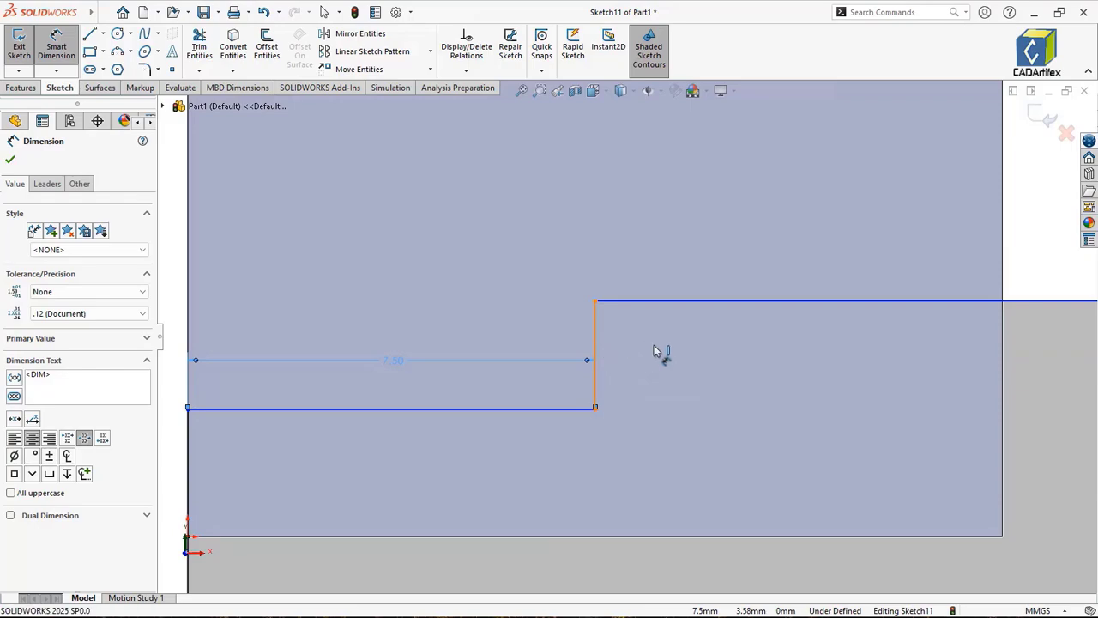
{"action": "left_click", "coordinate": [653, 354]}
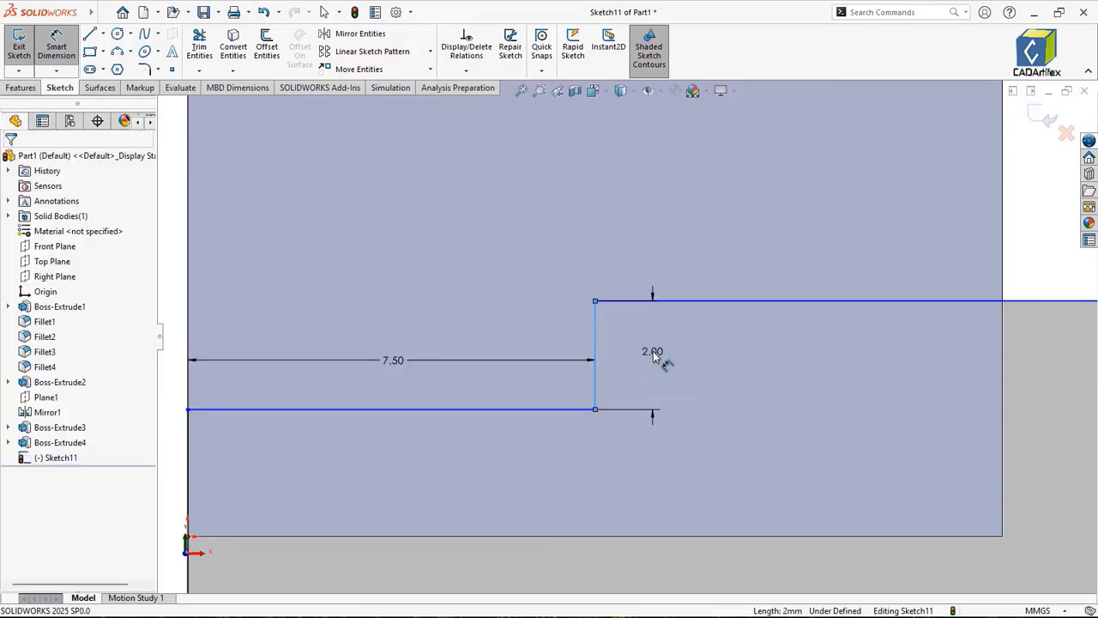
{"action": "double_click", "coordinate": [653, 351]}
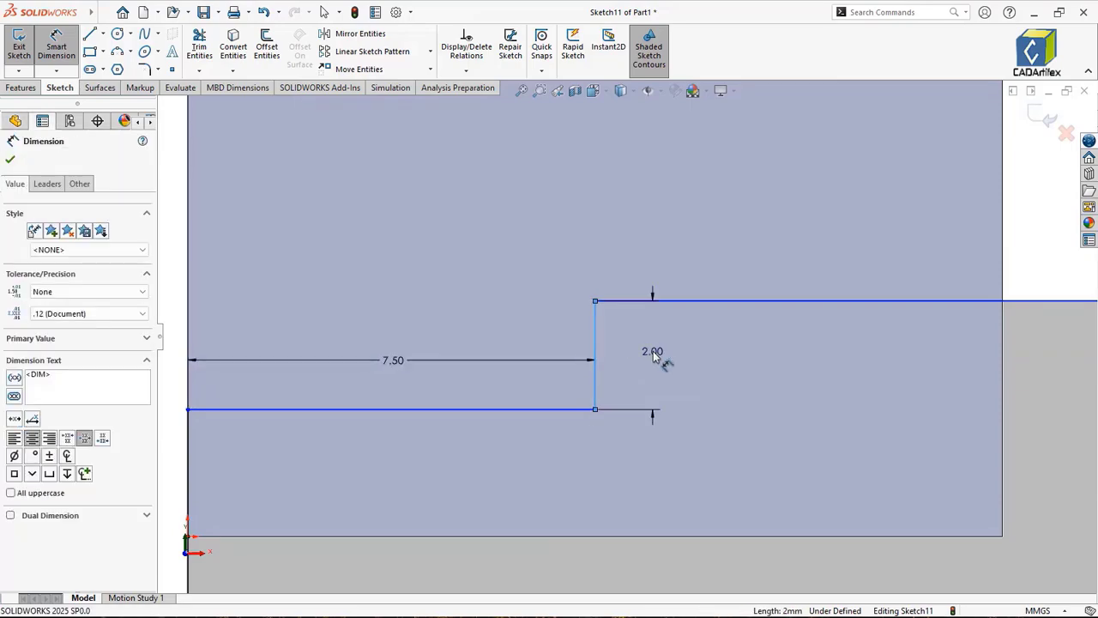
{"action": "type", "text": "3"}
{"action": "key", "text": "Return"}
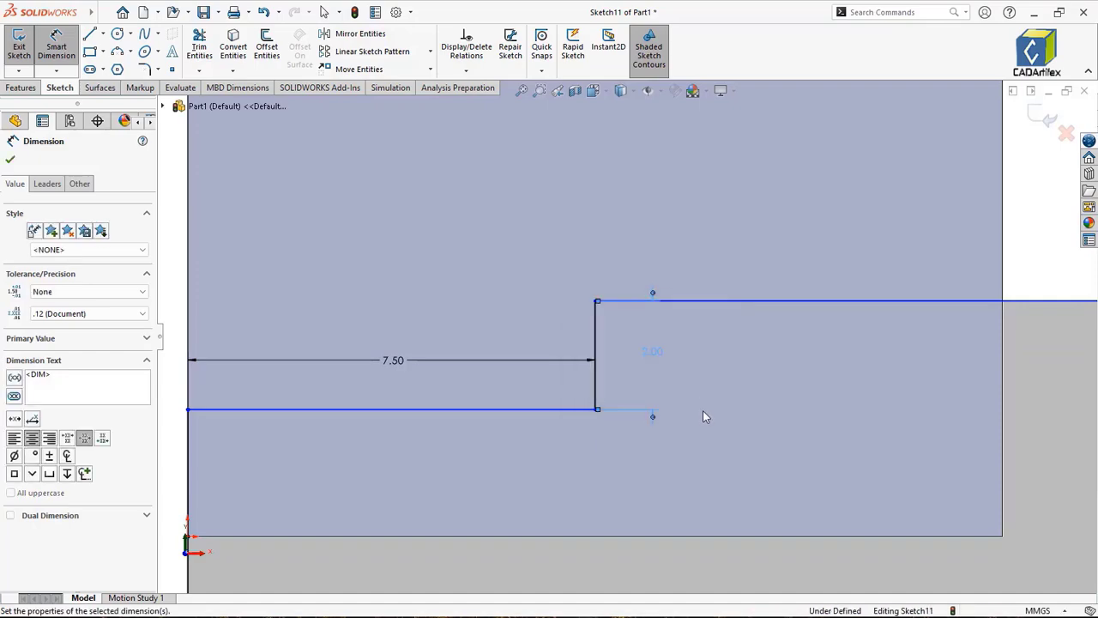
Step: Dimension the vertical distance from the origin to the profile's long upper line and set it to 5 mm
{"action": "scroll", "coordinate": [686, 429], "scroll_direction": "up", "scroll_amount": 5}
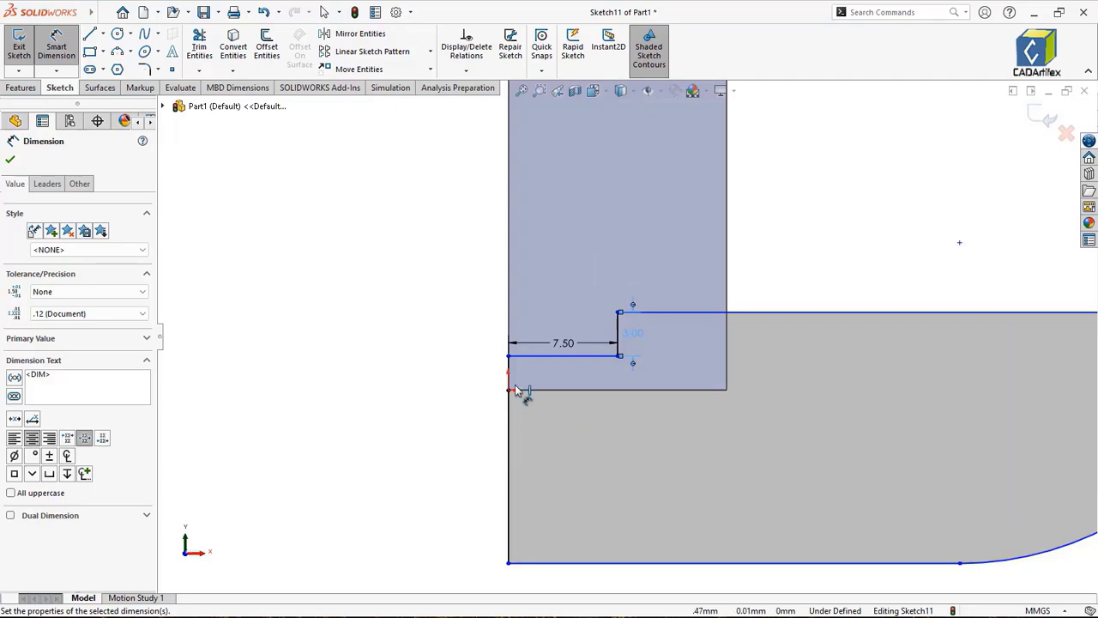
{"action": "left_click", "coordinate": [688, 321]}
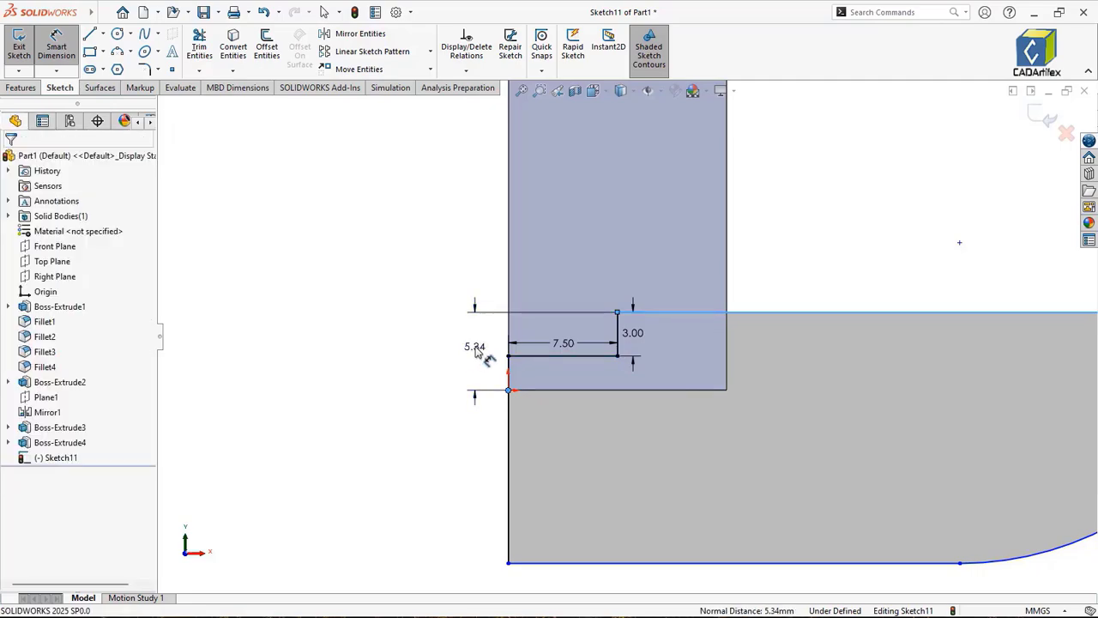
{"action": "left_click", "coordinate": [476, 348]}
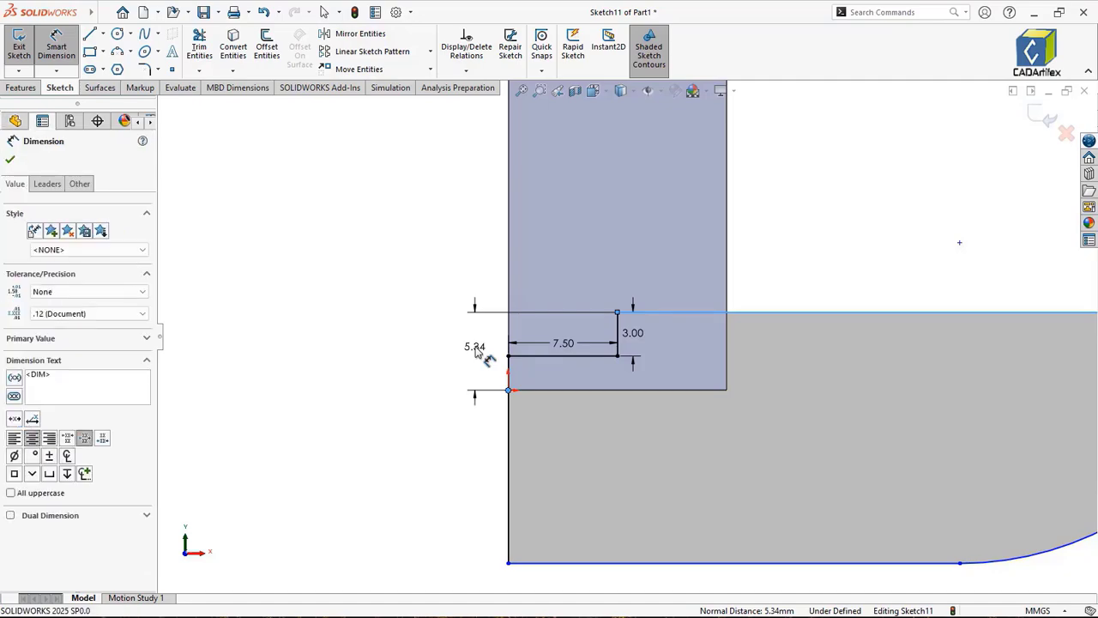
{"action": "type", "text": "5"}
{"action": "key", "text": "Escape"}
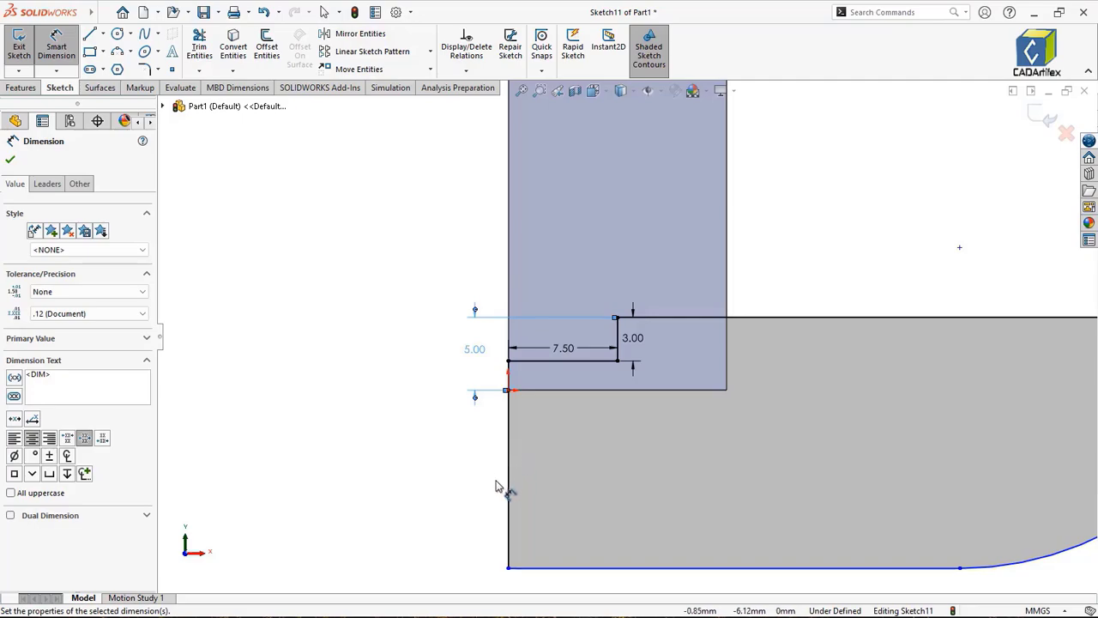
Step: Dimension the vertical distance between the profile's bottom line and long upper line and set it to 8.5 mm
{"action": "left_click", "coordinate": [530, 567]}
{"action": "left_click", "coordinate": [662, 318]}
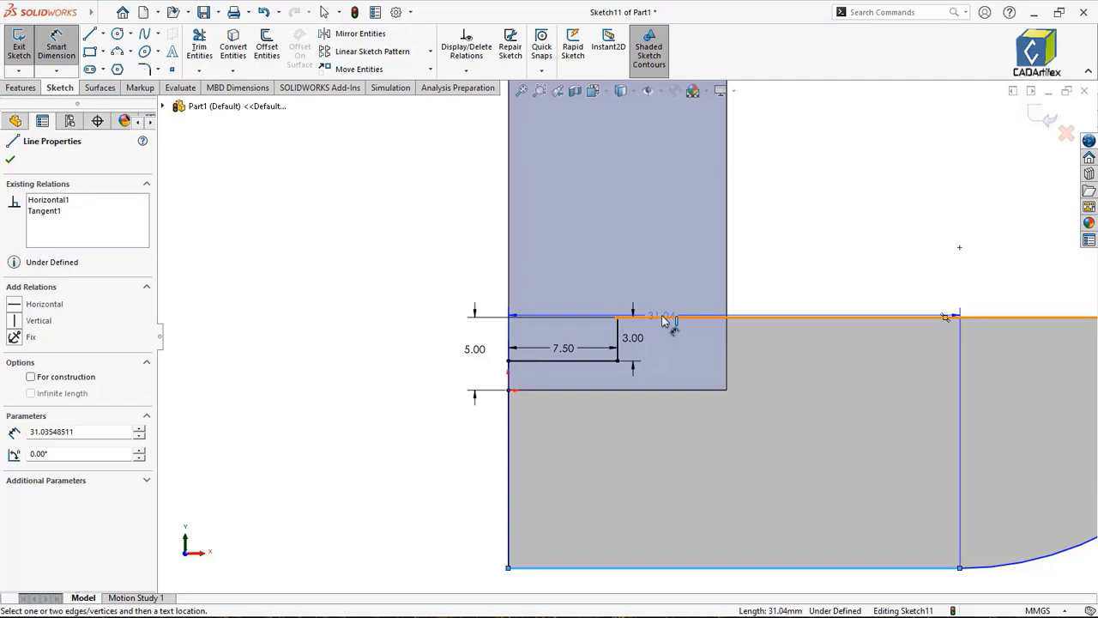
{"action": "left_click", "coordinate": [662, 318]}
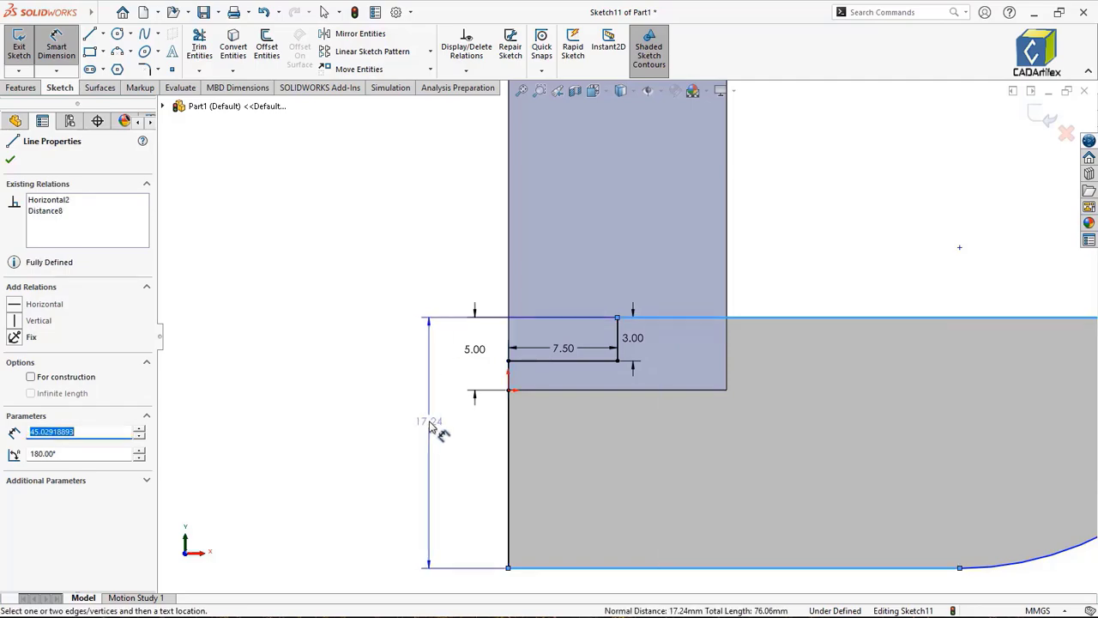
{"action": "left_click", "coordinate": [431, 428]}
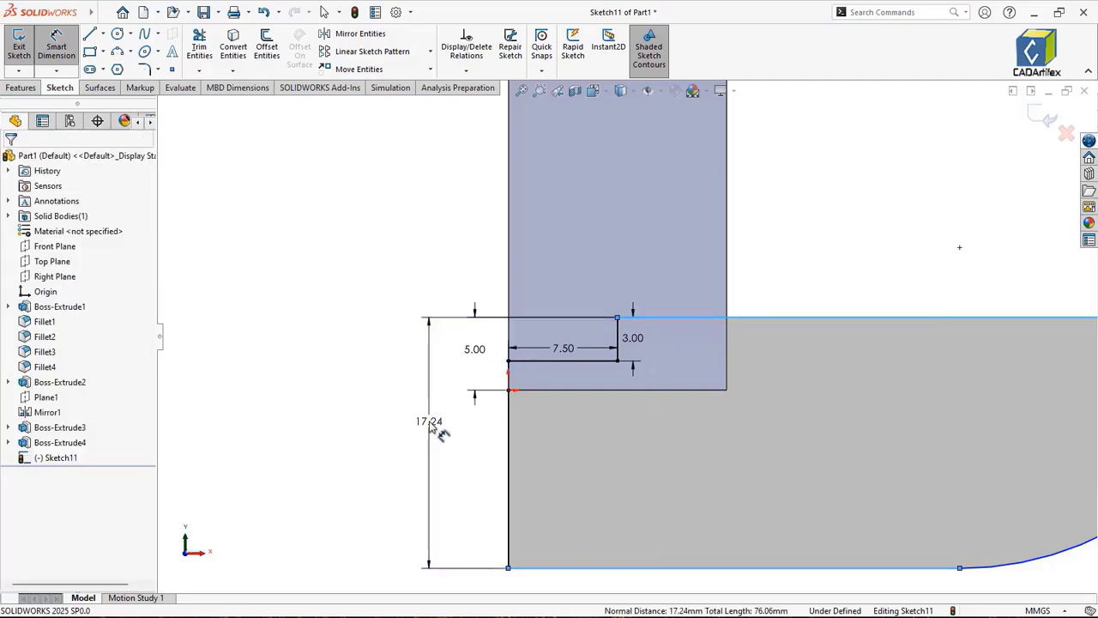
{"action": "double_click", "coordinate": [432, 427]}
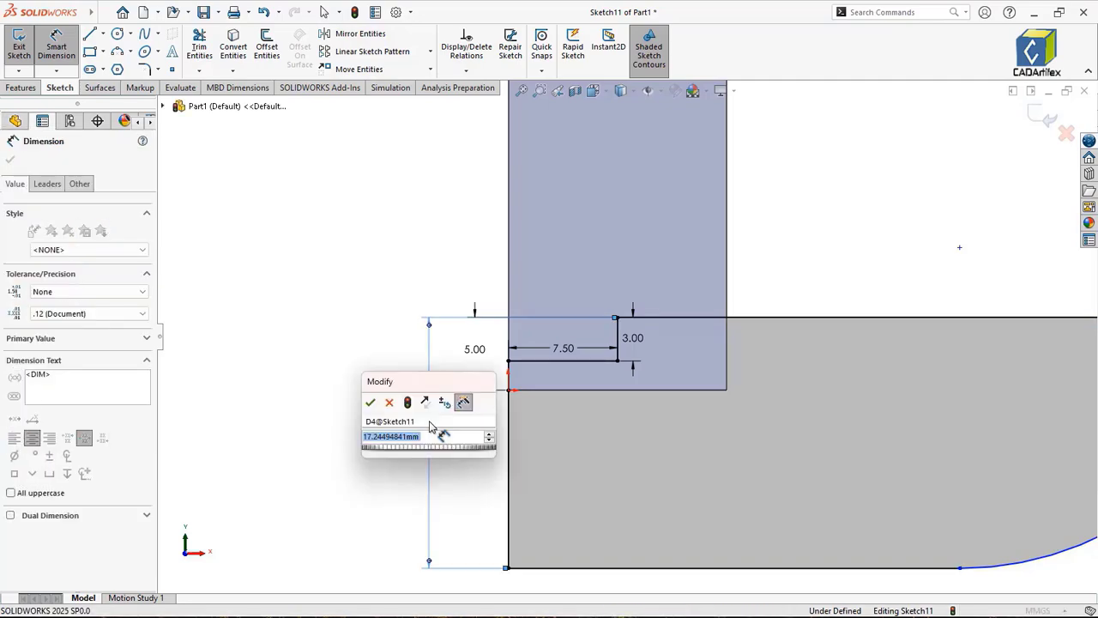
{"action": "type", "text": "8.5"}
{"action": "key", "text": "Return"}
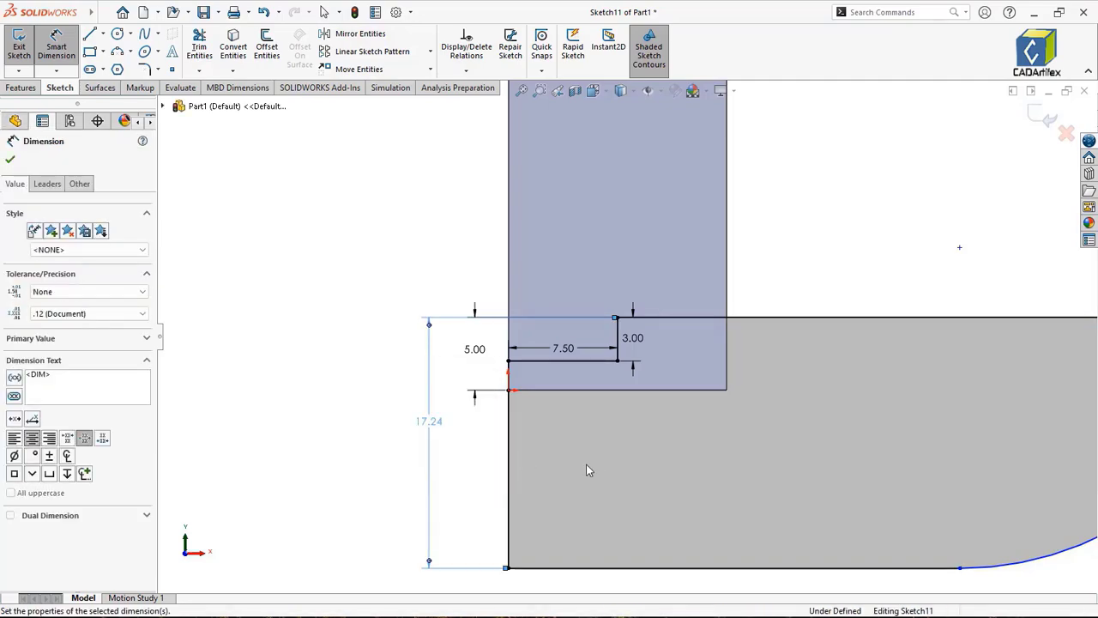
{"action": "scroll", "coordinate": [858, 395], "scroll_direction": "up", "scroll_amount": 3}
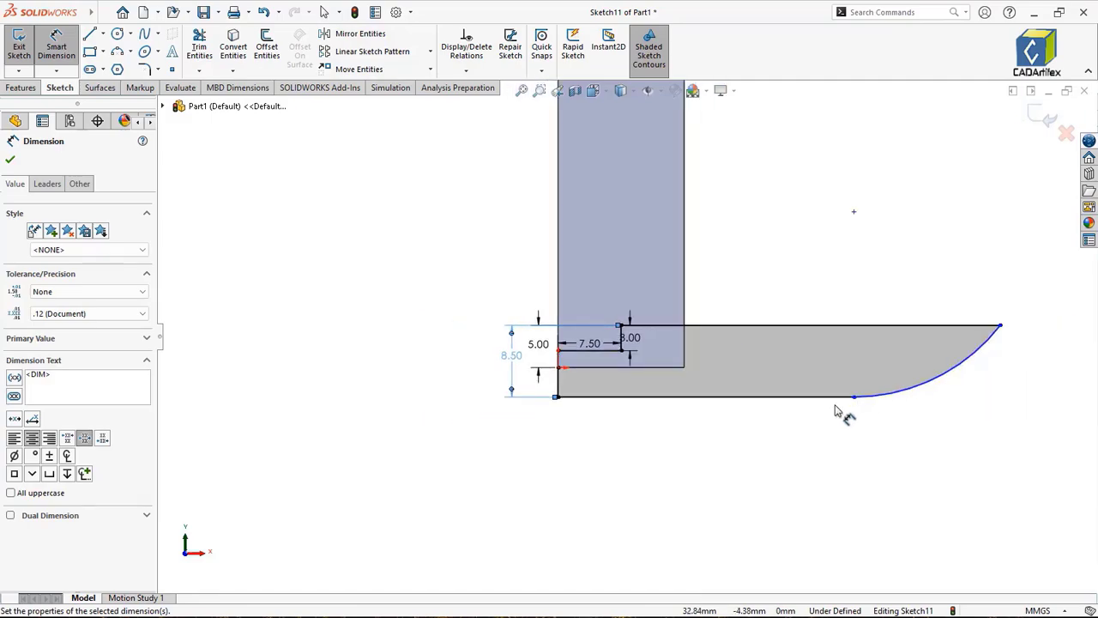
Step: Dimension the horizontal distance from the profile's vertical edge at the origin to the far end of the long upper line and set it to 25 mm
{"action": "scroll", "coordinate": [647, 420], "scroll_direction": "down", "scroll_amount": 3}
{"action": "left_click", "coordinate": [490, 356]}
{"action": "scroll", "coordinate": [627, 340], "scroll_direction": "up", "scroll_amount": 2}
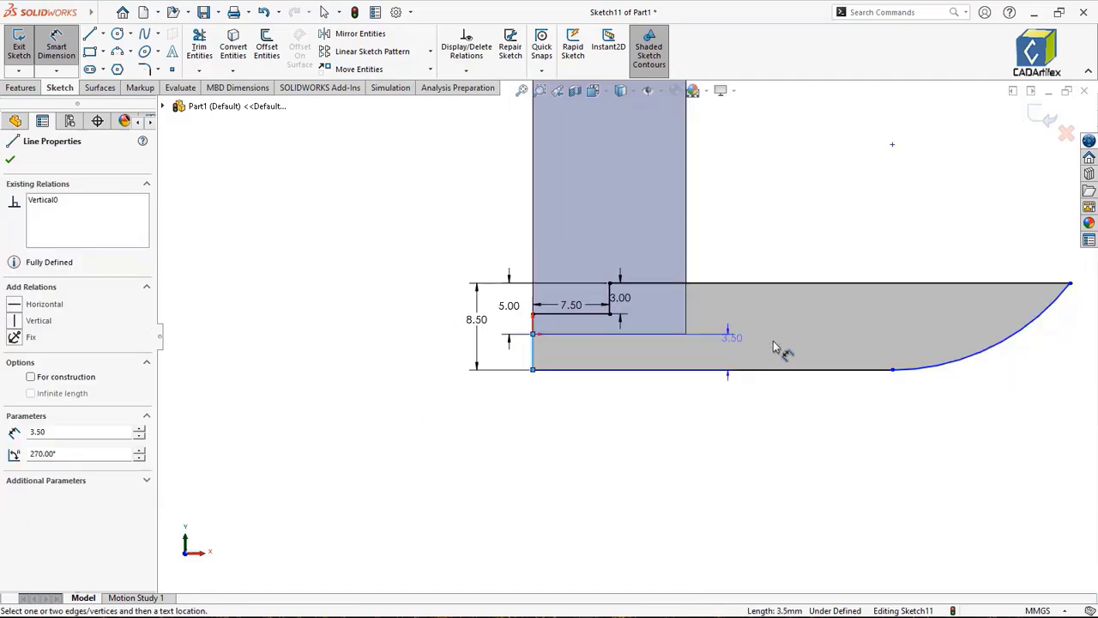
{"action": "scroll", "coordinate": [944, 309], "scroll_direction": "down", "scroll_amount": 2}
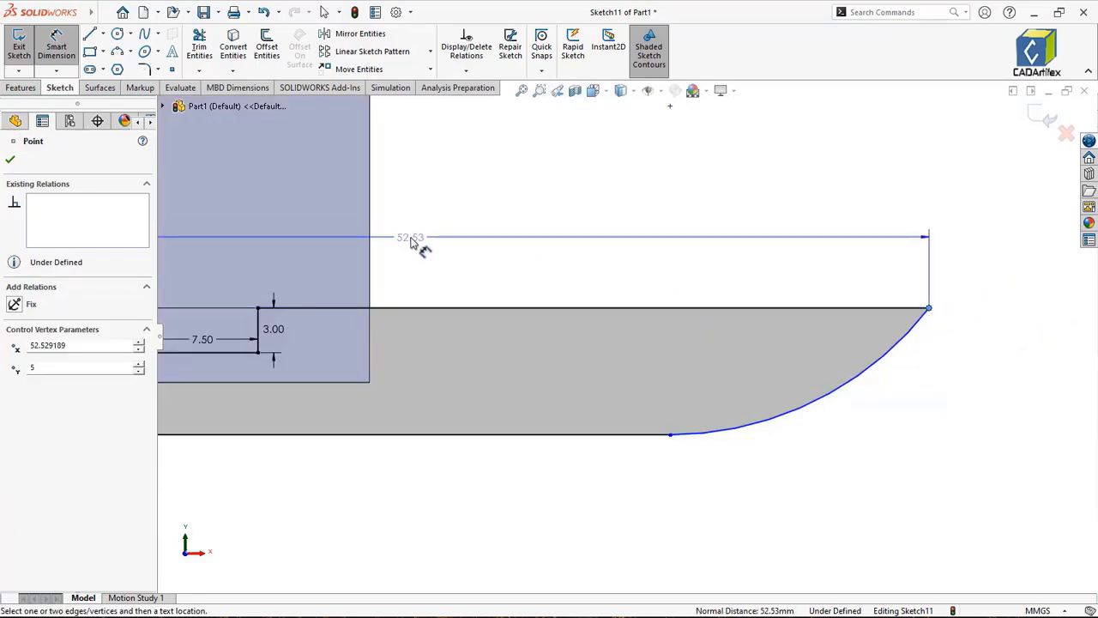
{"action": "left_click", "coordinate": [354, 265]}
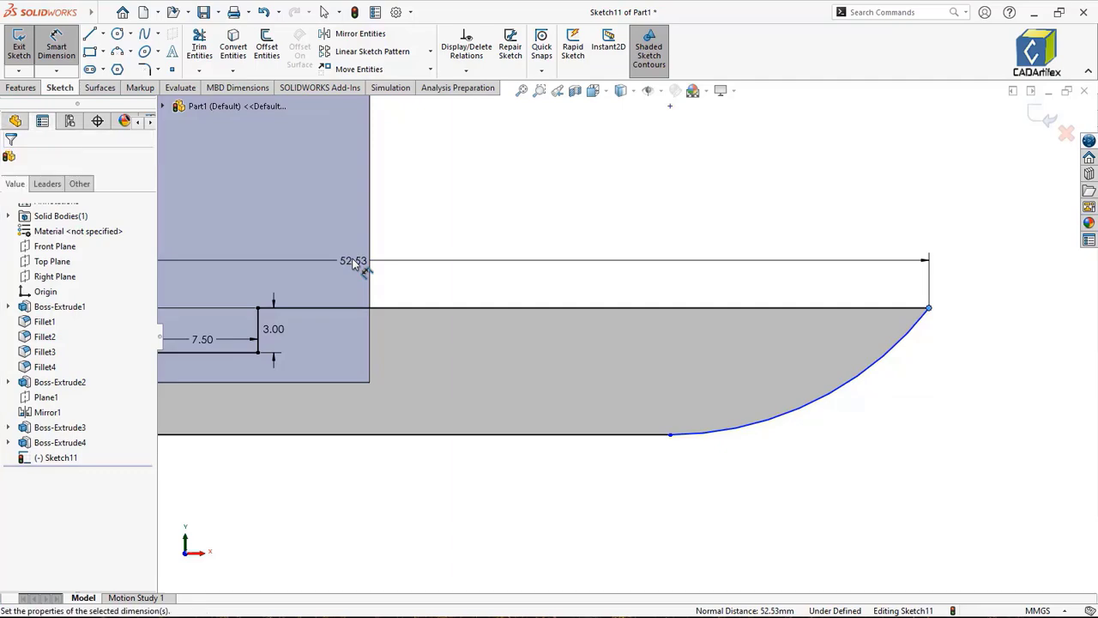
{"action": "type", "text": "25"}
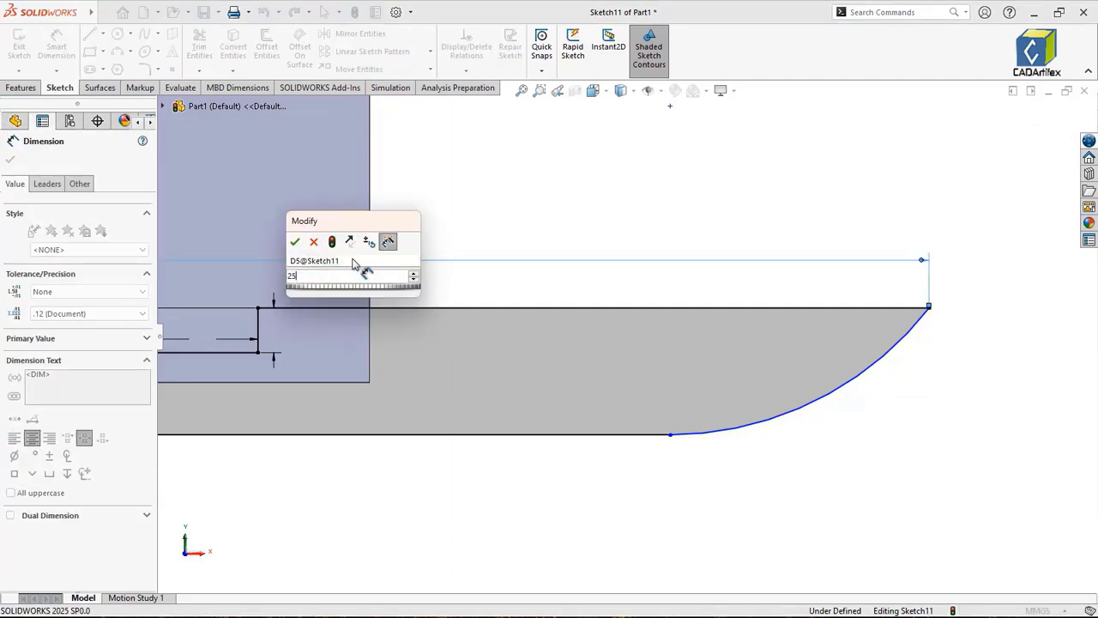
{"action": "key", "text": "Escape"}
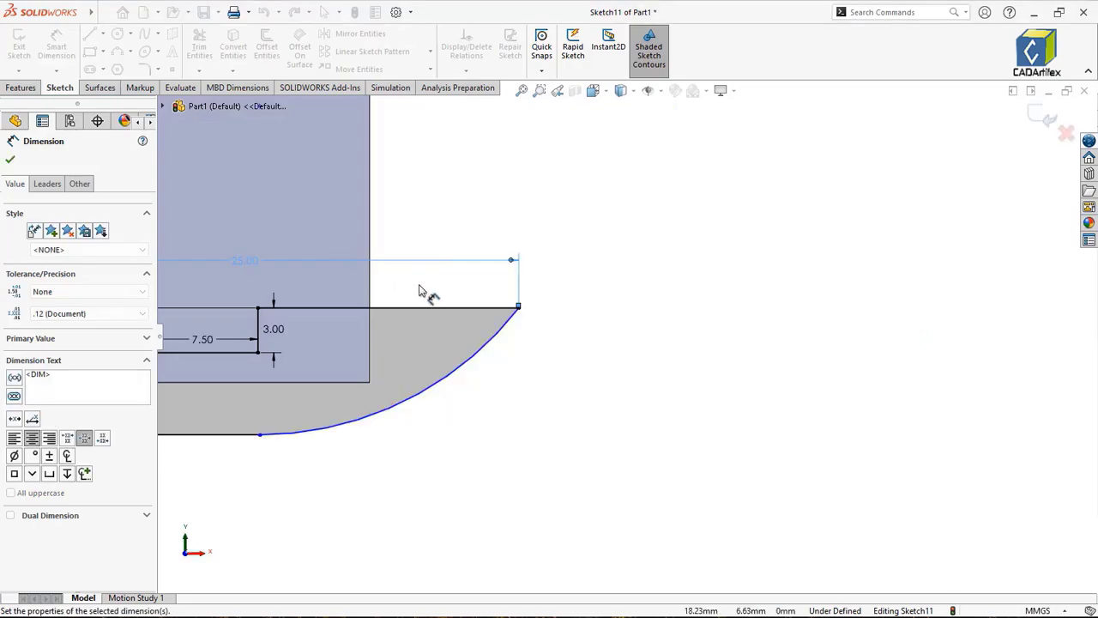
{"action": "scroll", "coordinate": [412, 374], "scroll_direction": "up", "scroll_amount": 3}
{"action": "scroll", "coordinate": [485, 369], "scroll_direction": "down", "scroll_amount": 3}
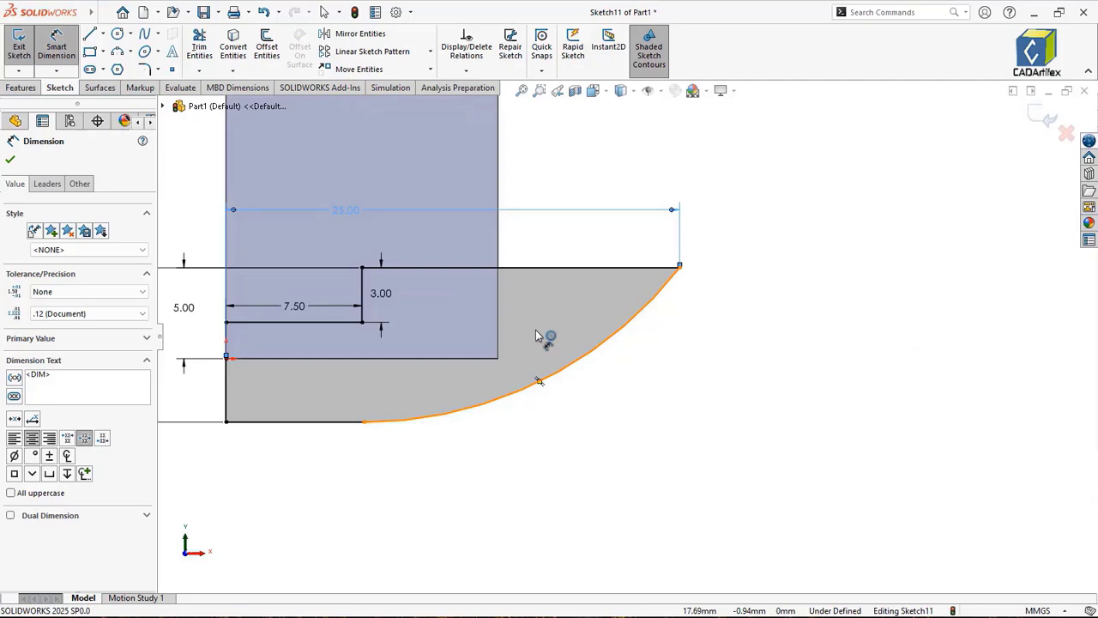
Step: Dimension the radius of the profile's curved end and set it to 10 mm
{"action": "left_click", "coordinate": [540, 340]}
{"action": "left_click", "coordinate": [525, 340]}
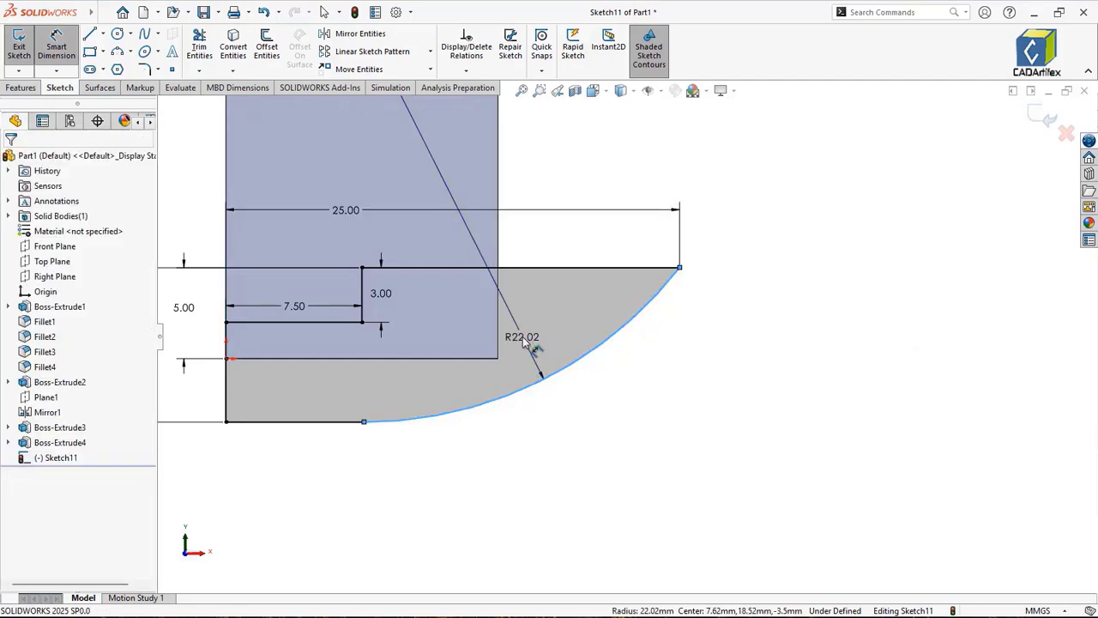
{"action": "double_click", "coordinate": [521, 340]}
{"action": "type", "text": "10"}
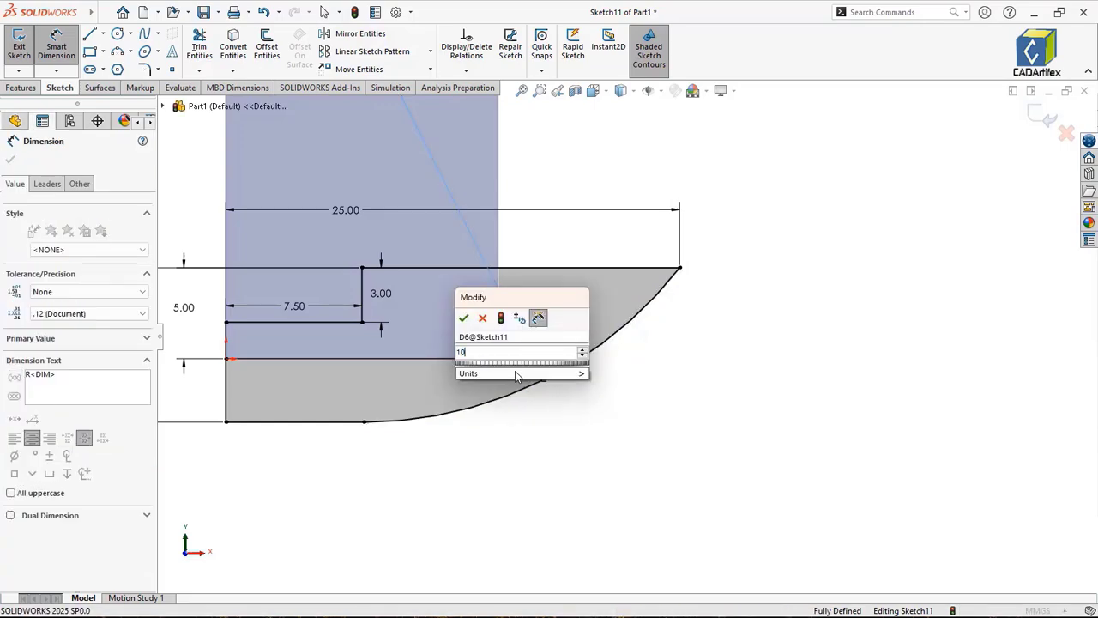
{"action": "key", "text": "Return"}
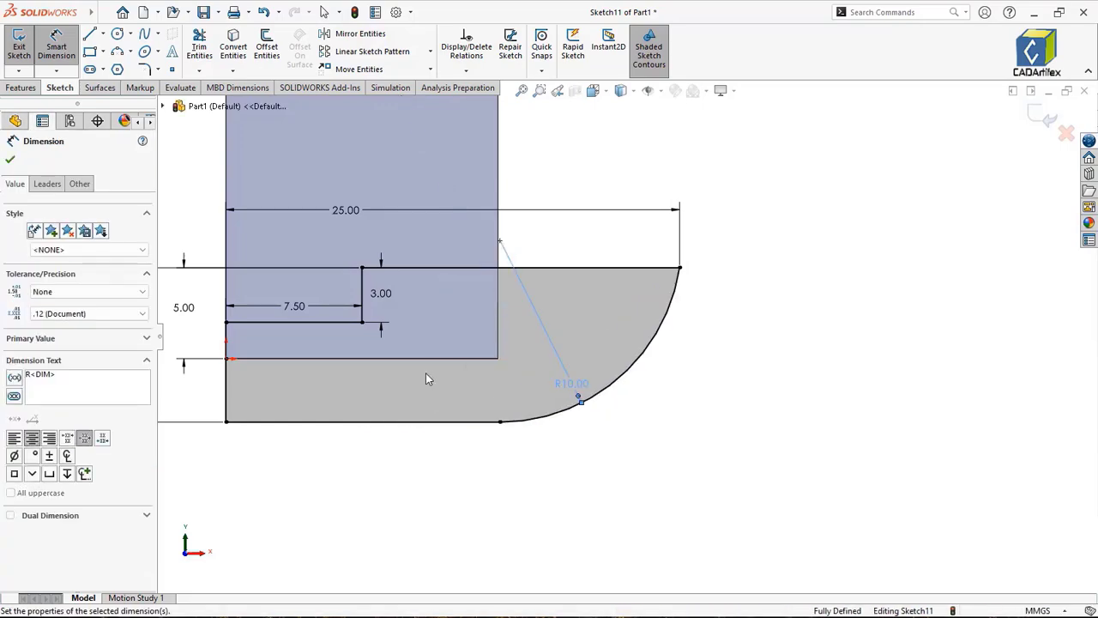
{"action": "scroll", "coordinate": [426, 370], "scroll_direction": "up", "scroll_amount": 3}
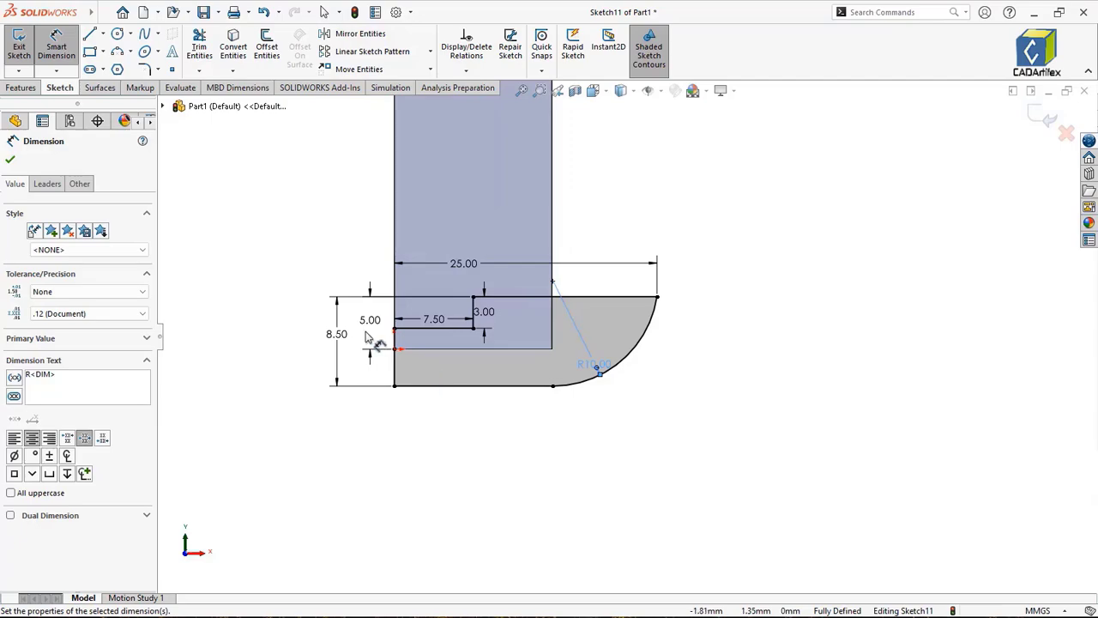
Step: Revolve the foot profile 360 degrees about its long upper line, merging the result with the frame
{"action": "left_click", "coordinate": [21, 91]}
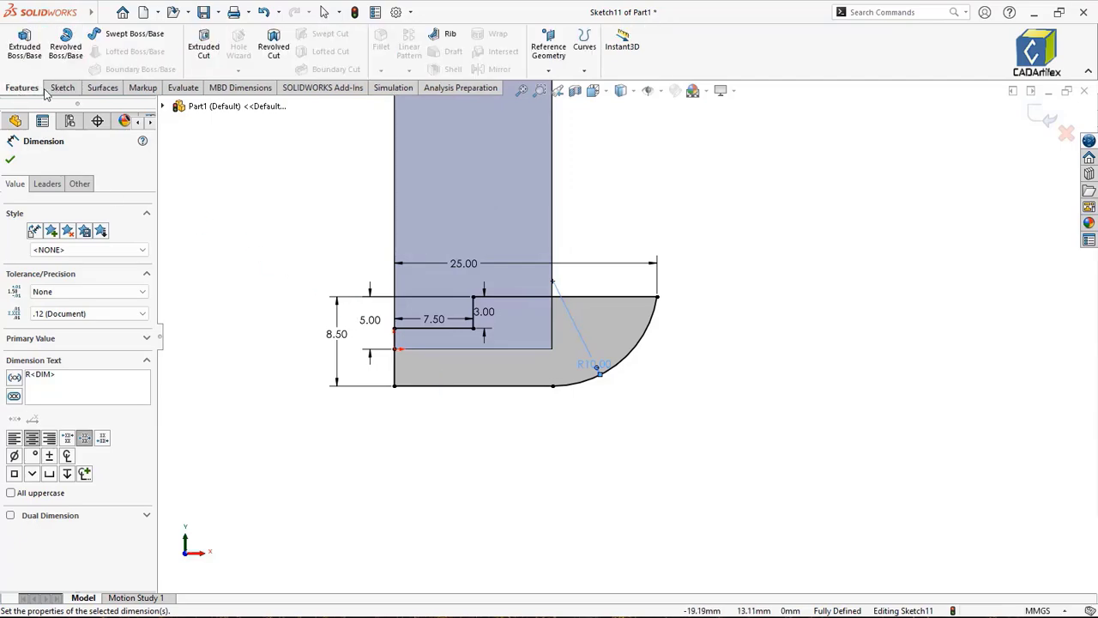
{"action": "left_click", "coordinate": [69, 53]}
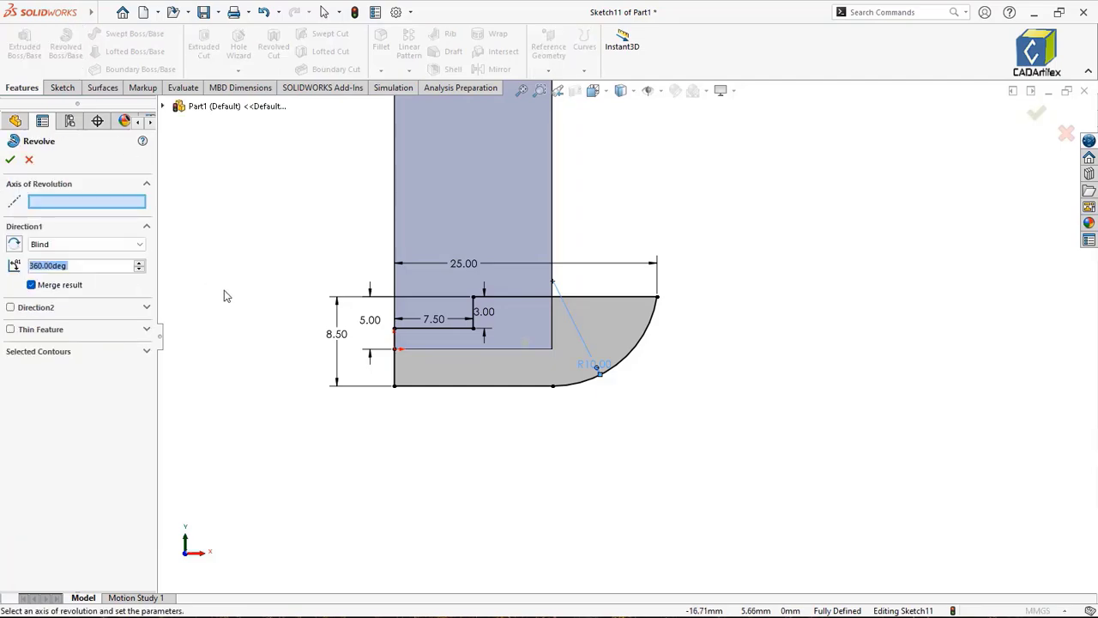
{"action": "left_click", "coordinate": [543, 298]}
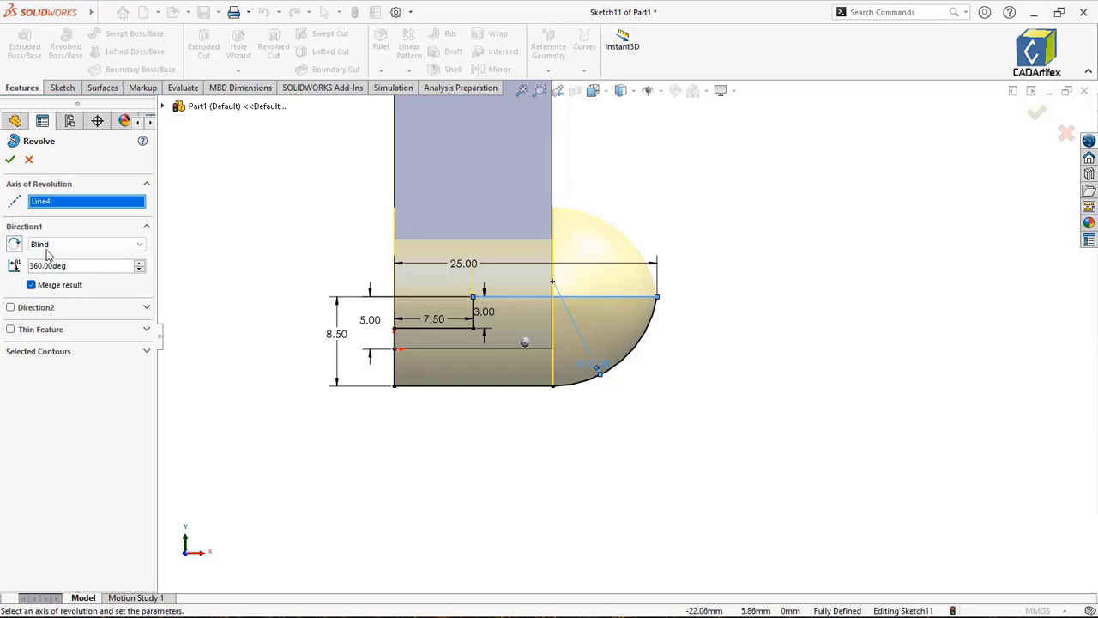
{"action": "left_click", "coordinate": [10, 161]}
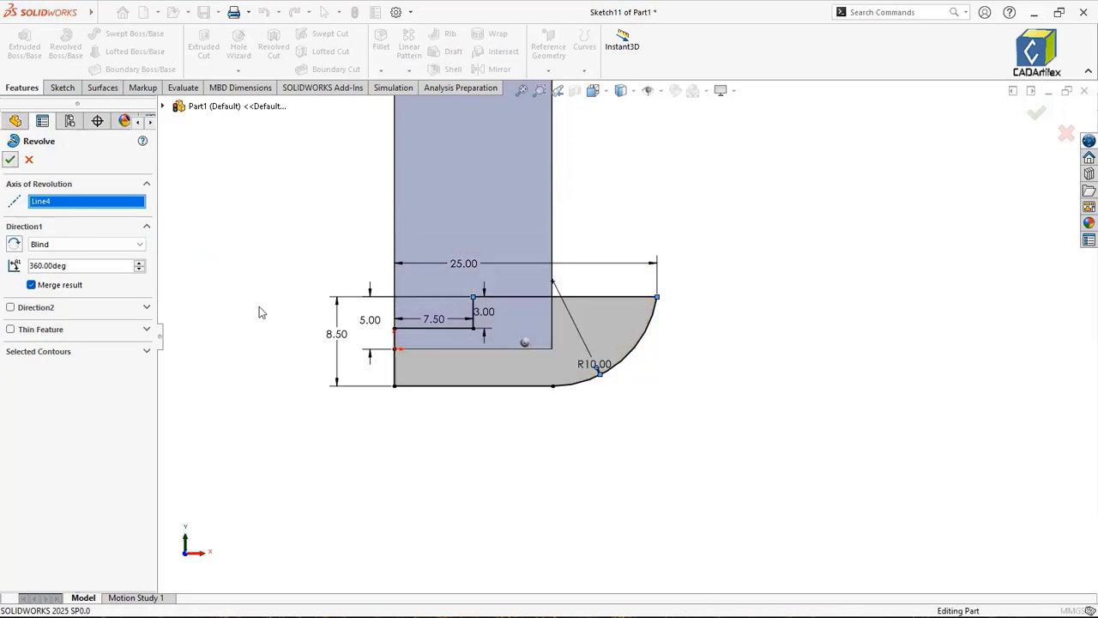
{"action": "scroll", "coordinate": [277, 325], "scroll_direction": "up", "scroll_amount": 6}
{"action": "middle_click_drag", "start_coordinate": [442, 349], "coordinate": [455, 352]}
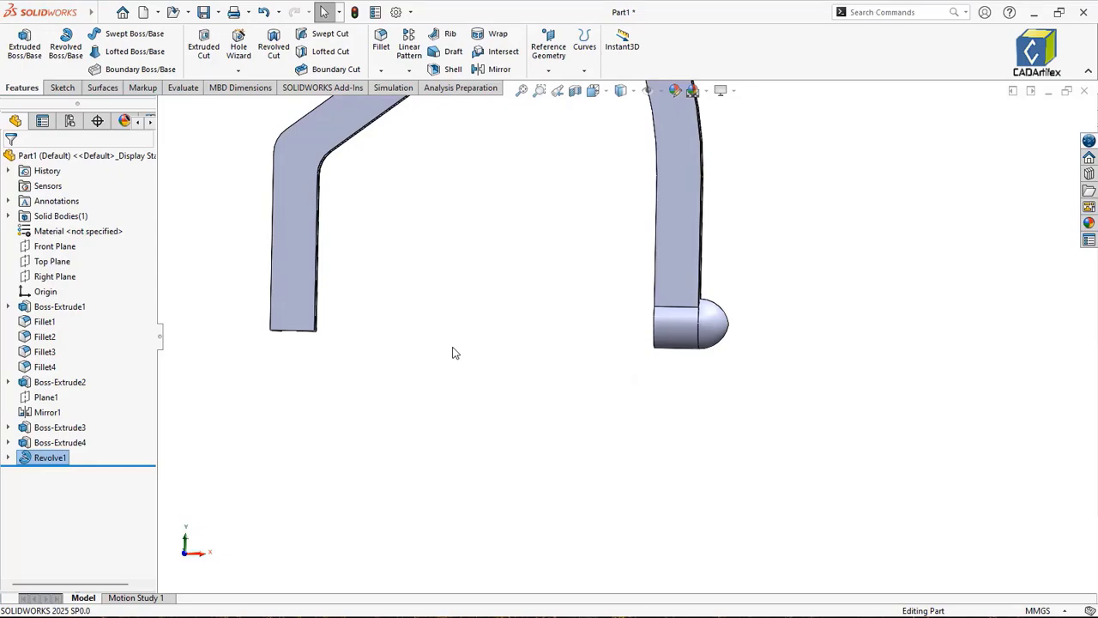
Step: Start a sketch on Plane1 and draw a horizontal centerline from the origin to just past the outer side of the opposite leg
{"action": "right_click", "coordinate": [52, 399]}
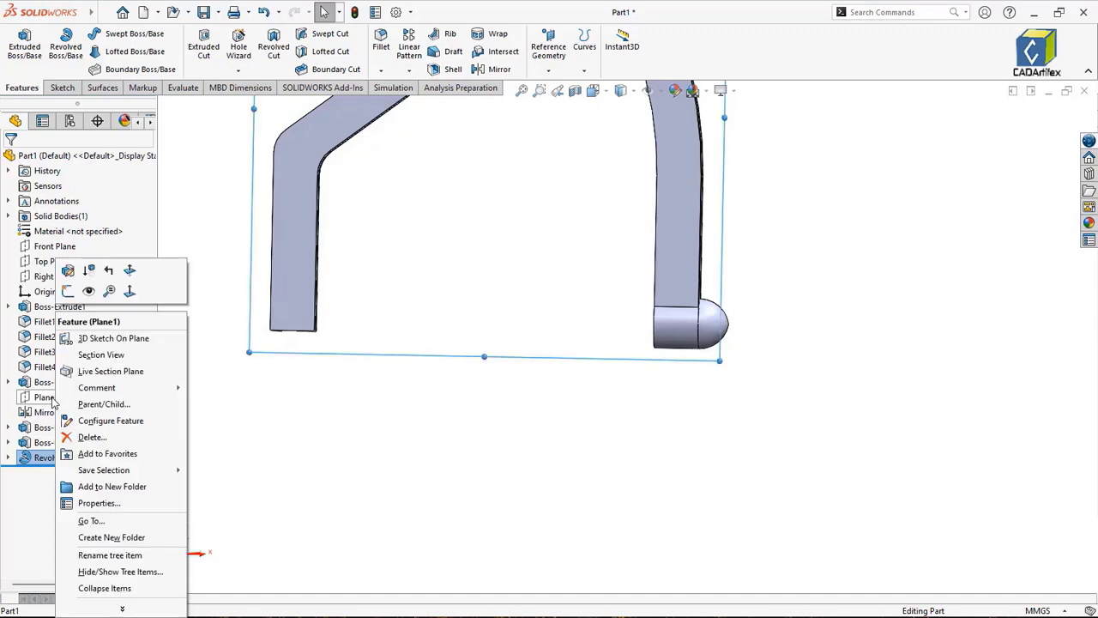
{"action": "left_click", "coordinate": [78, 289]}
{"action": "scroll", "coordinate": [525, 489], "scroll_direction": "down", "scroll_amount": 1}
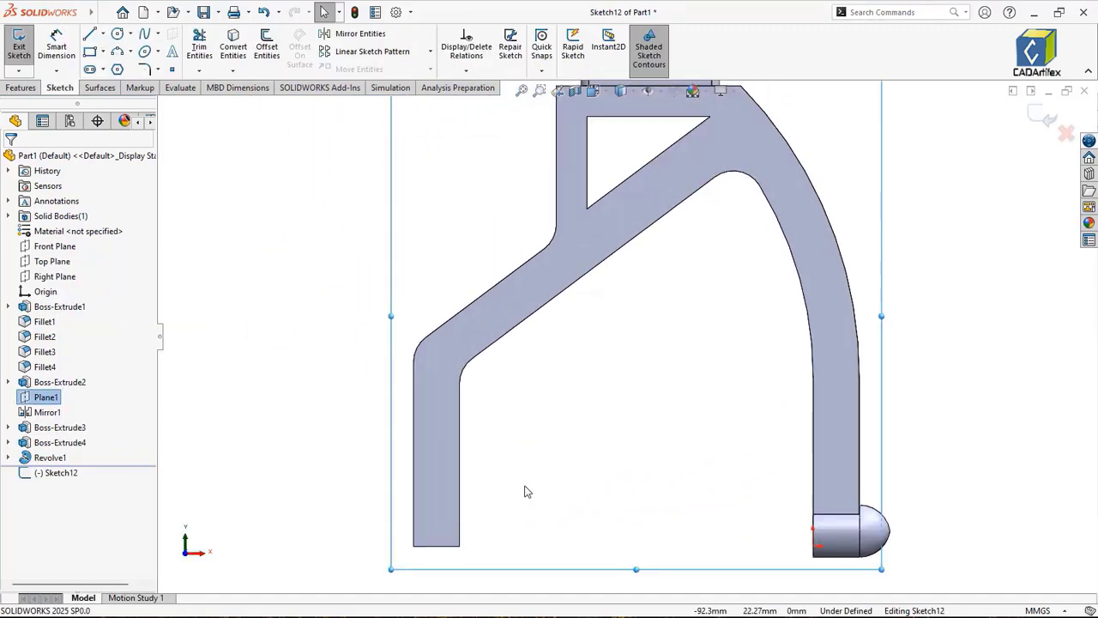
{"action": "left_click", "coordinate": [103, 34]}
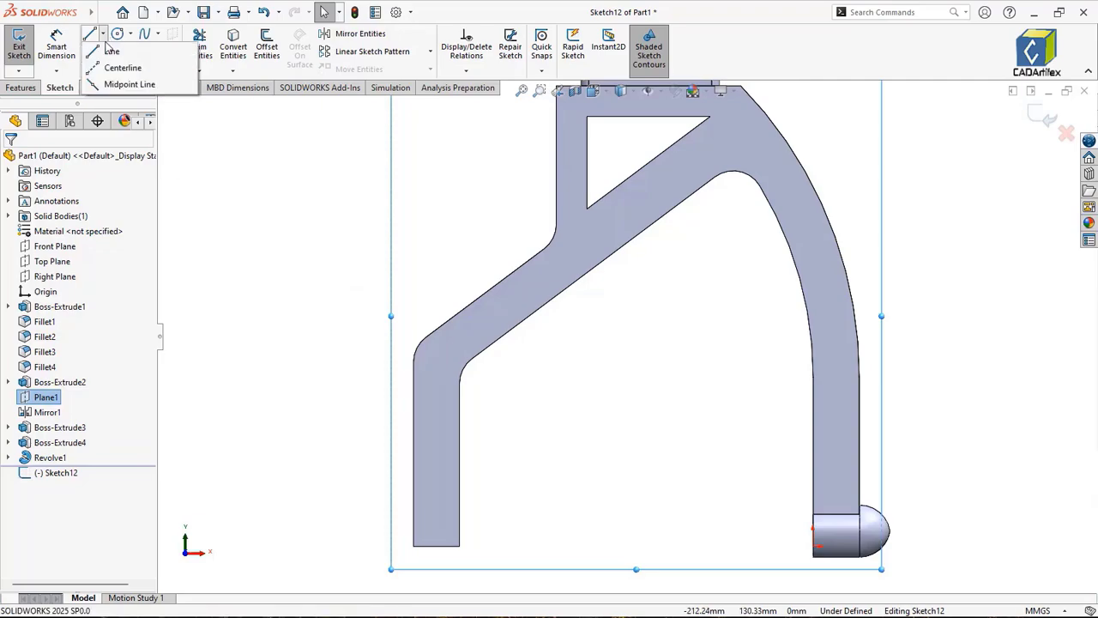
{"action": "left_click", "coordinate": [112, 70]}
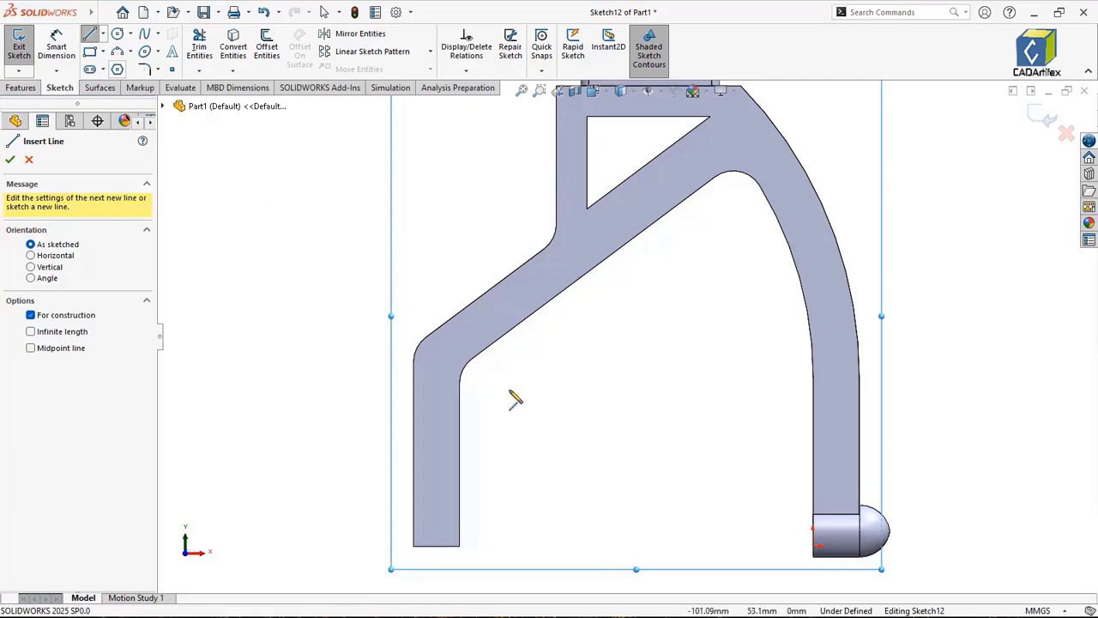
{"action": "scroll", "coordinate": [798, 556], "scroll_direction": "down", "scroll_amount": 1}
{"action": "scroll", "coordinate": [797, 556], "scroll_direction": "down", "scroll_amount": 2}
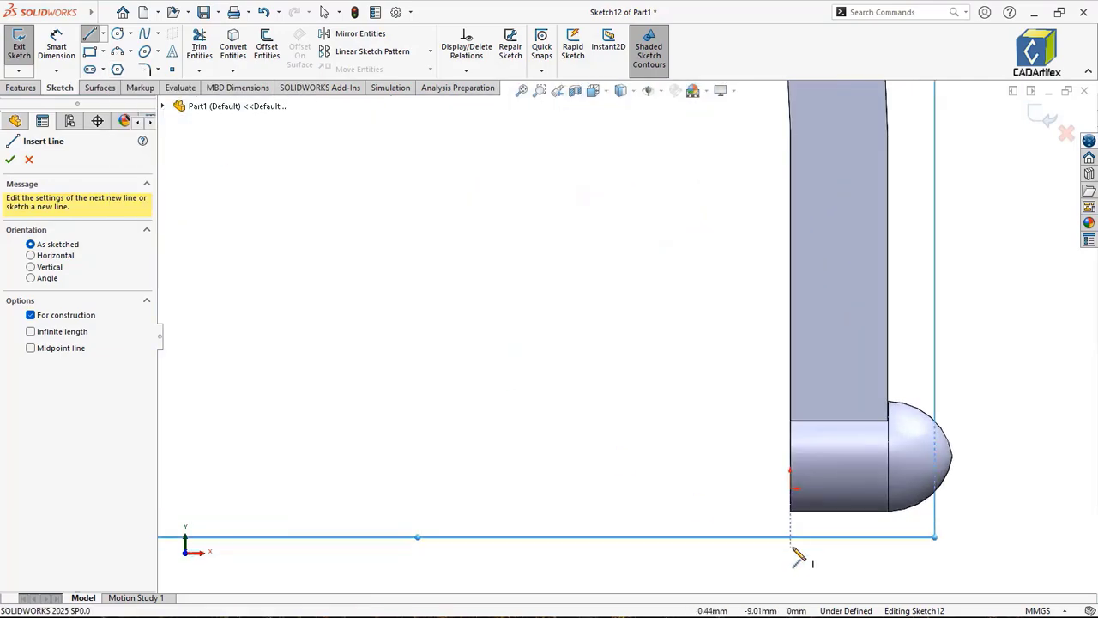
{"action": "key", "text": "Escape"}
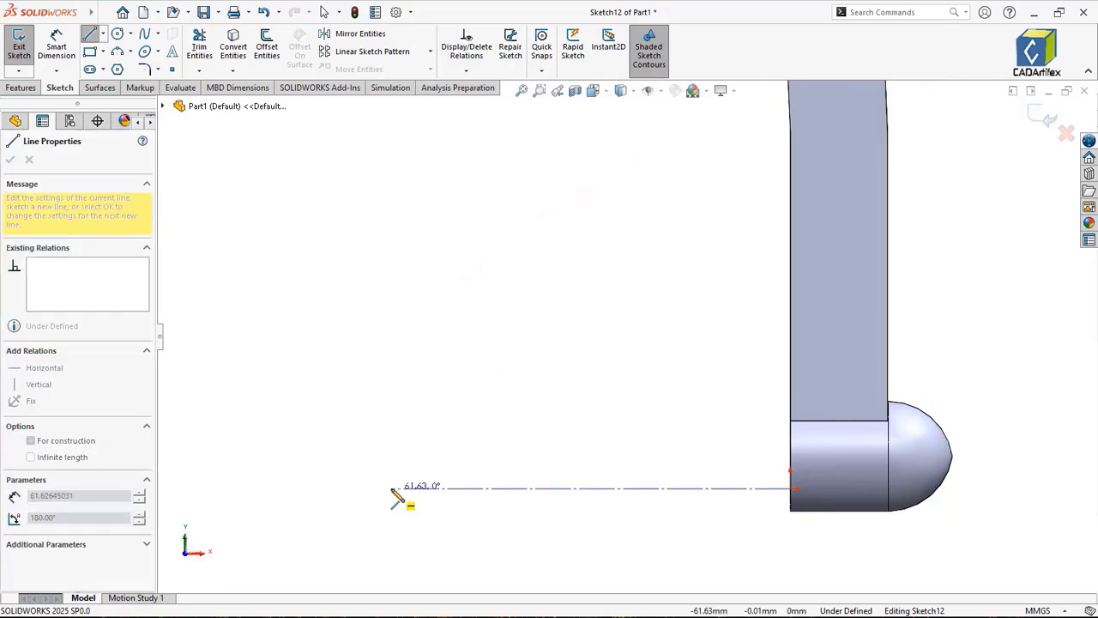
{"action": "scroll", "coordinate": [396, 496], "scroll_direction": "up", "scroll_amount": 3}
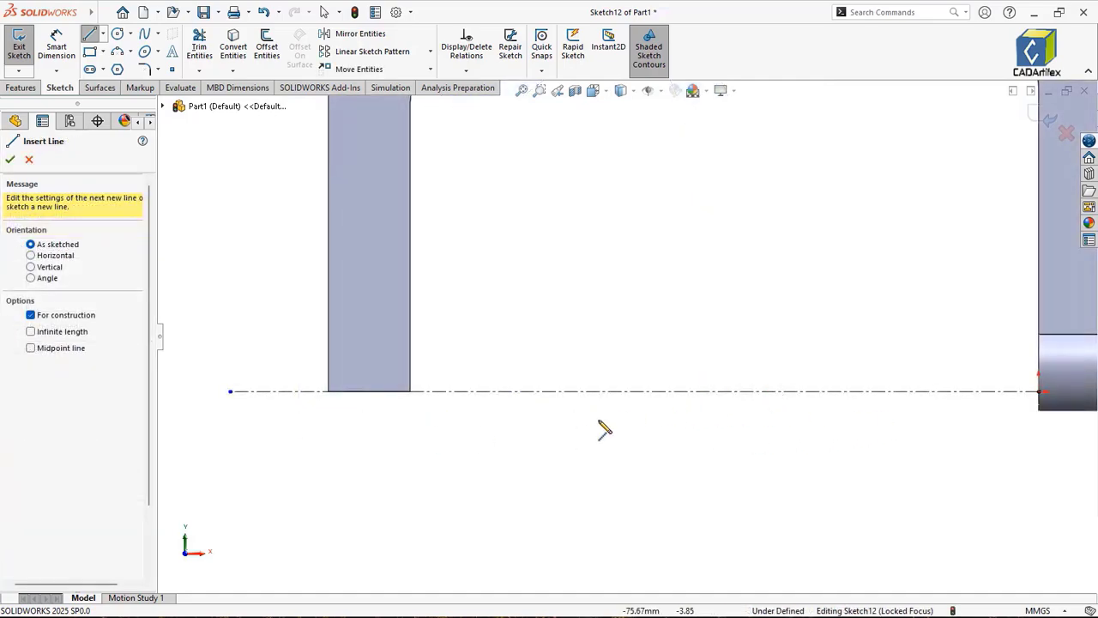
Step: Draw a vertical centerline about 5.6 mm up from the origin, continued by a horizontal centerline about 148 mm long past the opposite leg
{"action": "scroll", "coordinate": [1035, 369], "scroll_direction": "down", "scroll_amount": 3}
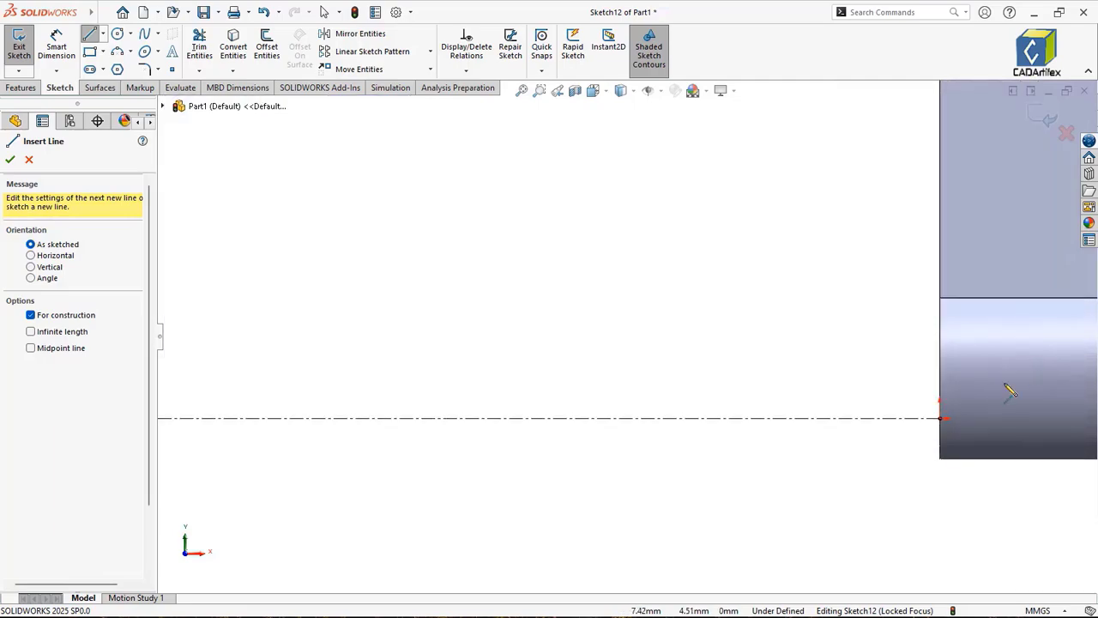
{"action": "left_click", "coordinate": [941, 418]}
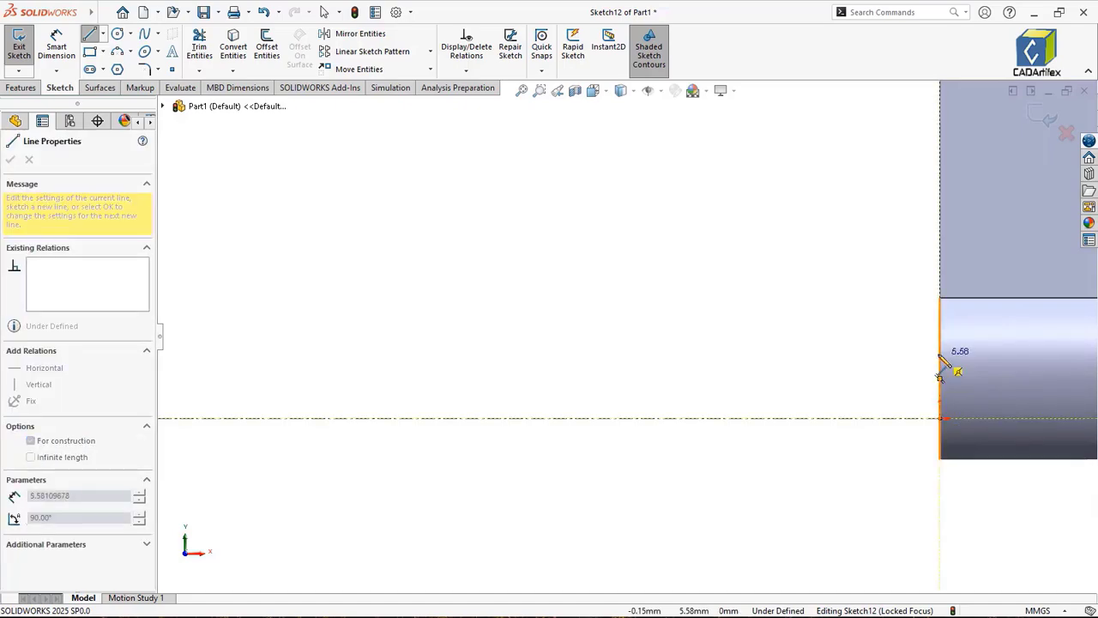
{"action": "left_click", "coordinate": [940, 354]}
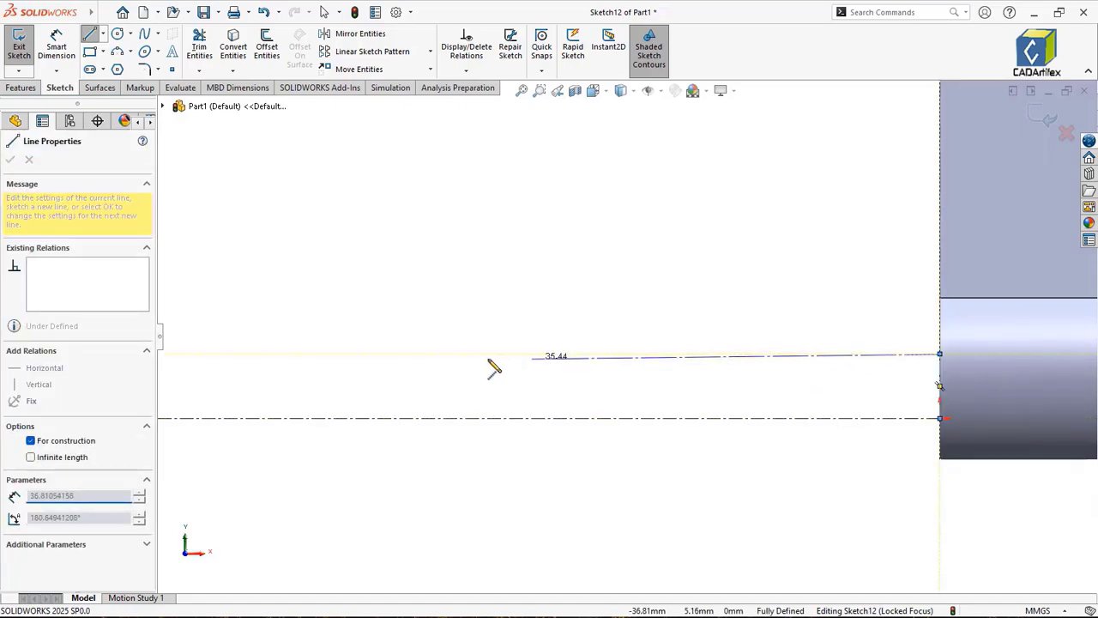
{"action": "scroll", "coordinate": [423, 355], "scroll_direction": "up", "scroll_amount": 5}
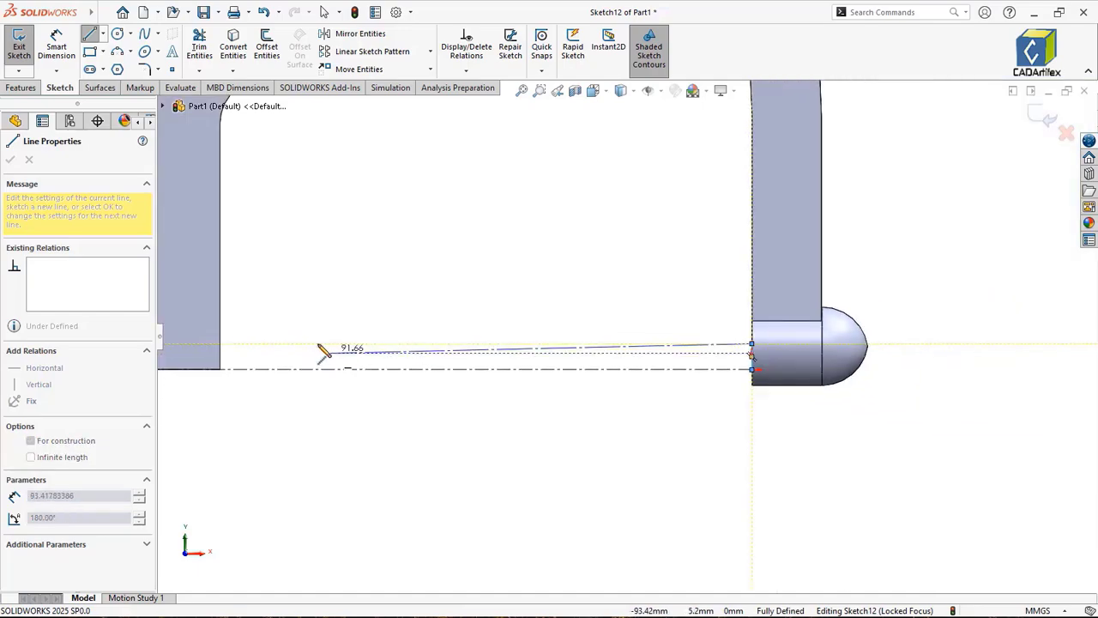
{"action": "scroll", "coordinate": [241, 352], "scroll_direction": "up", "scroll_amount": 3}
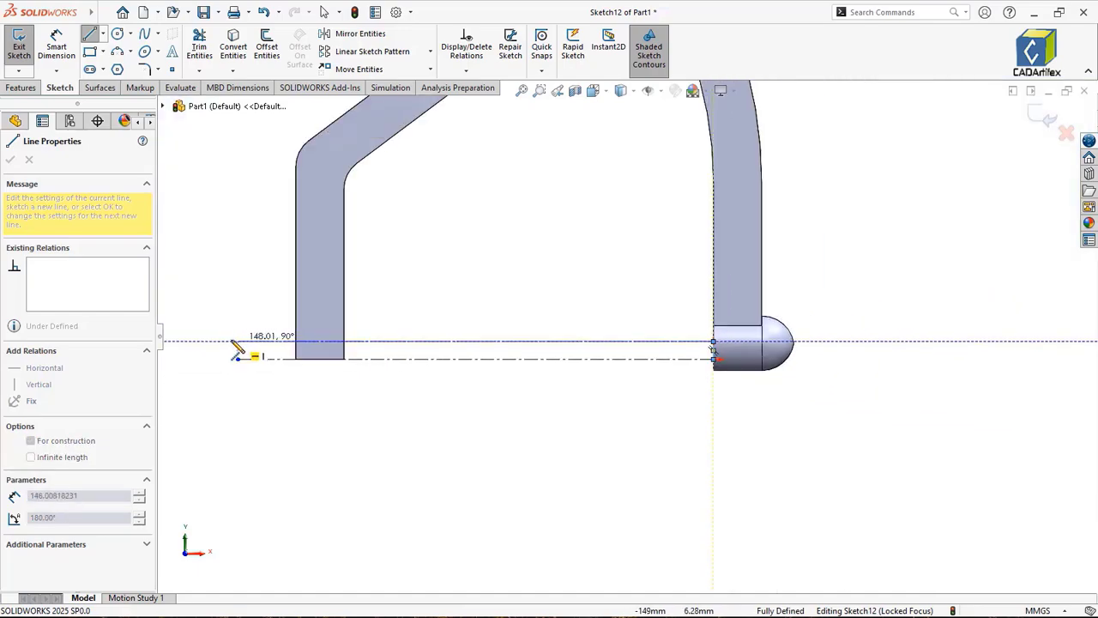
{"action": "left_click", "coordinate": [231, 342]}
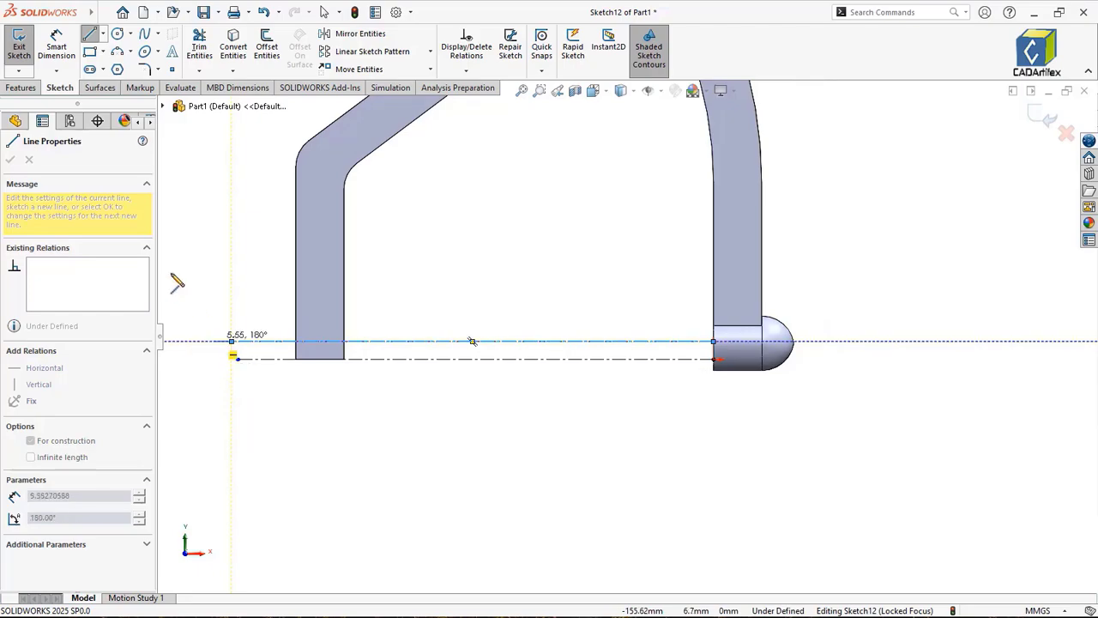
Step: Dimension the short vertical centerline at the origin and set its length to 5 mm
{"action": "left_click", "coordinate": [56, 47]}
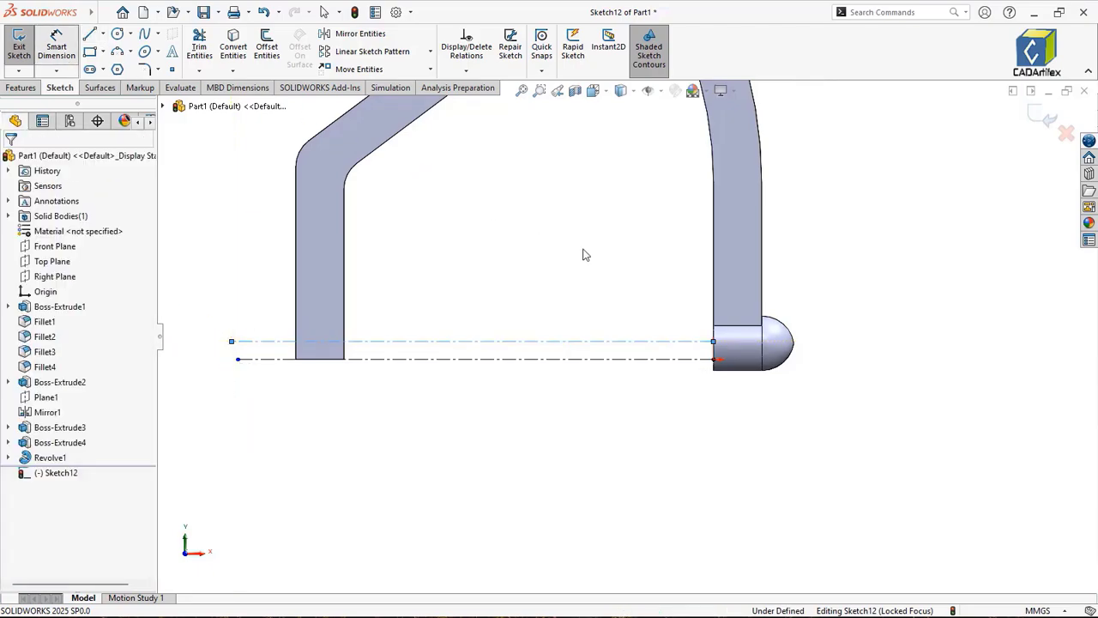
{"action": "scroll", "coordinate": [687, 339], "scroll_direction": "down", "scroll_amount": 6}
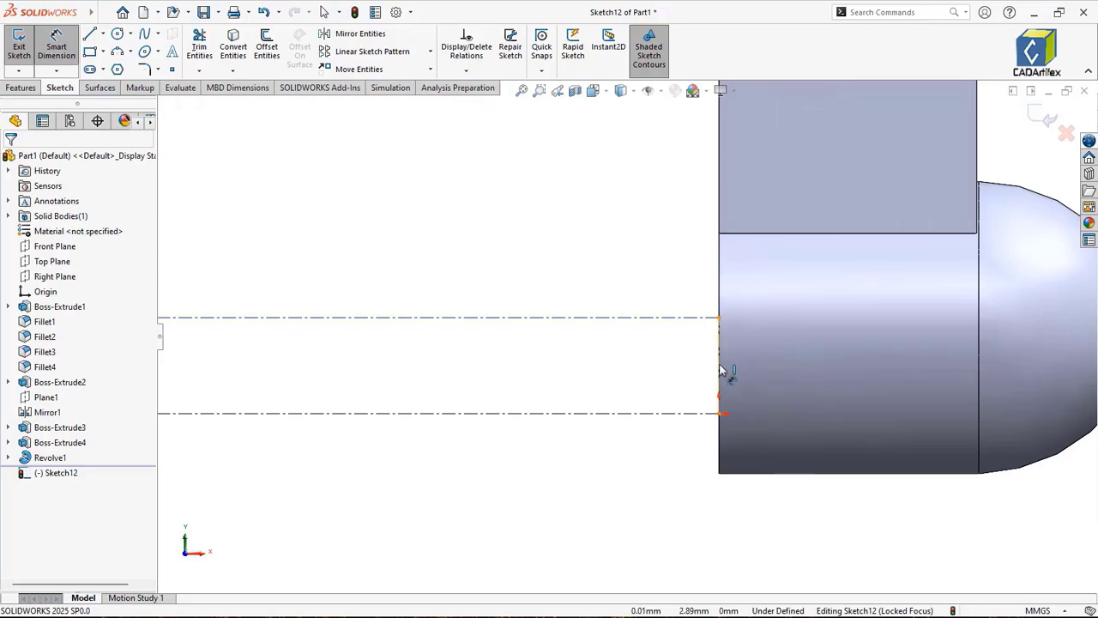
{"action": "left_click", "coordinate": [781, 366]}
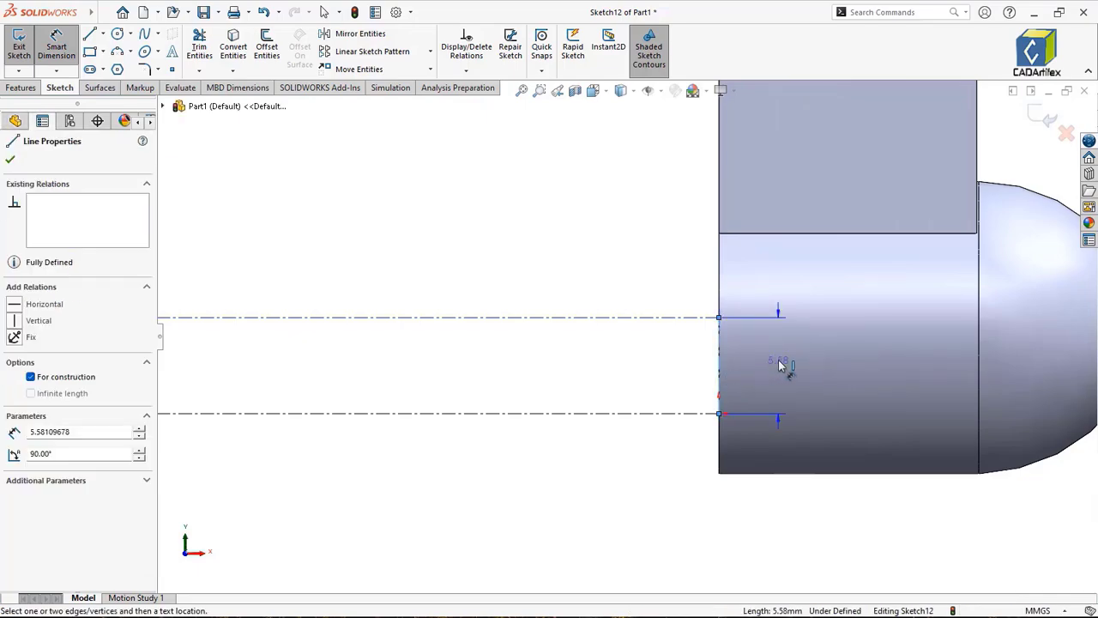
{"action": "left_click", "coordinate": [780, 367]}
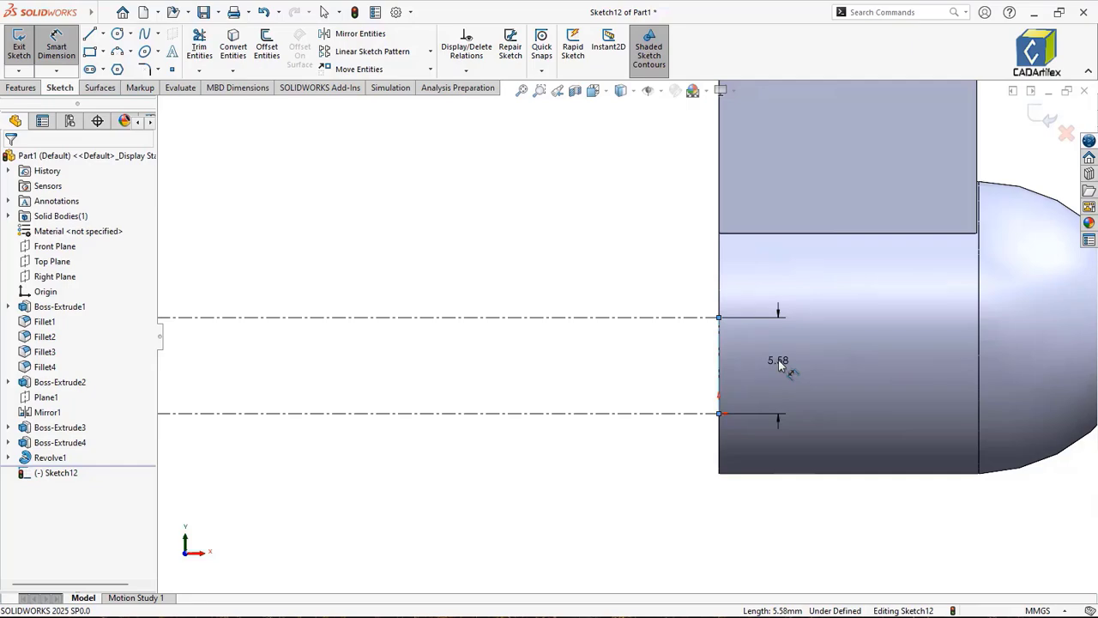
{"action": "type", "text": "5"}
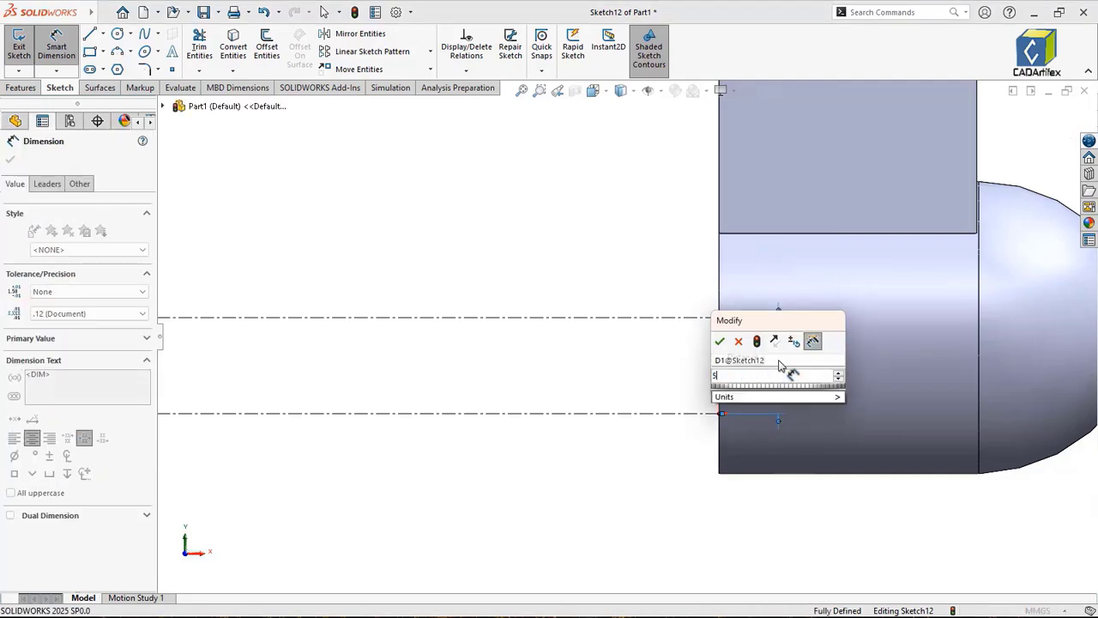
{"action": "key", "text": "Return"}
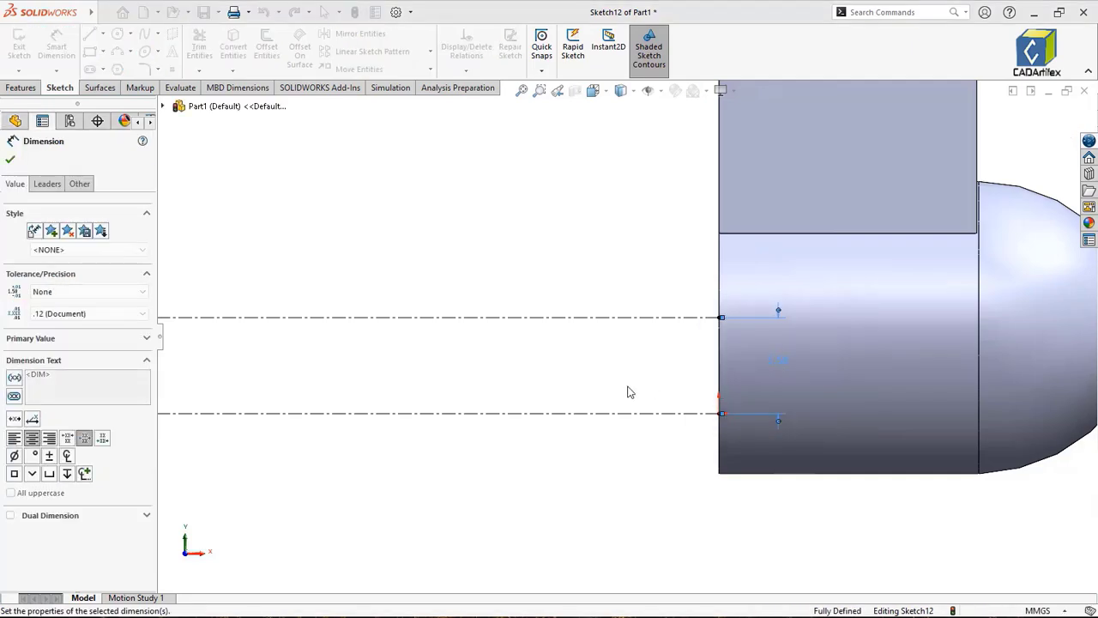
{"action": "scroll", "coordinate": [331, 380], "scroll_direction": "up", "scroll_amount": 4}
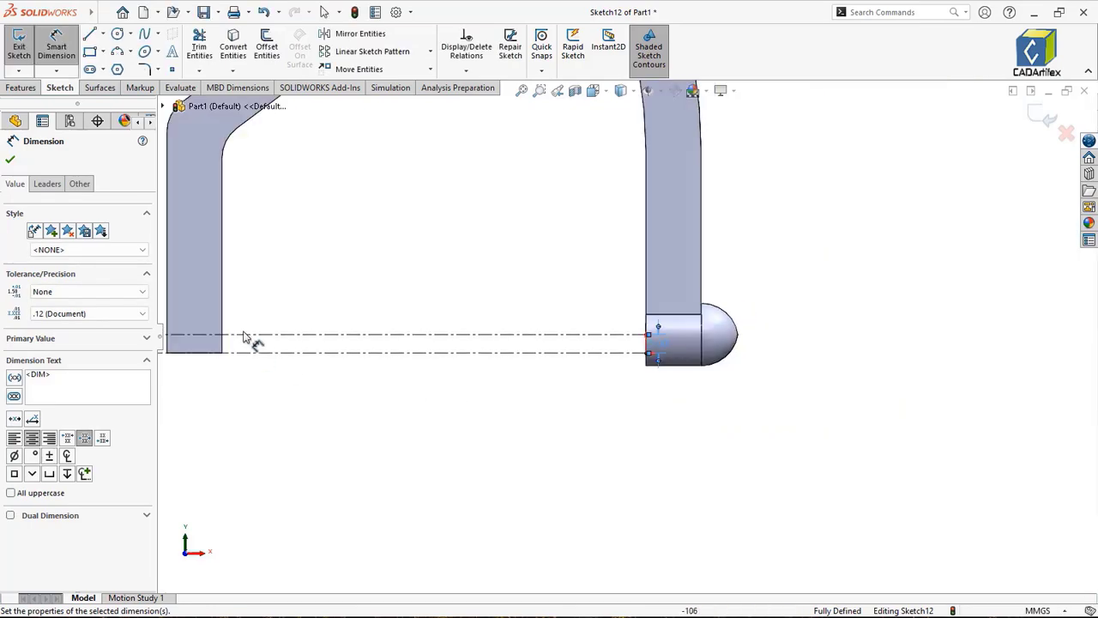
Step: Draw lines from the upper centerline down the leg's inner edge about 8.7 mm, outward about 15 mm, and up to the leg's lower outer corner
{"action": "scroll", "coordinate": [173, 337], "scroll_direction": "up", "scroll_amount": 3}
{"action": "key", "text": "Escape"}
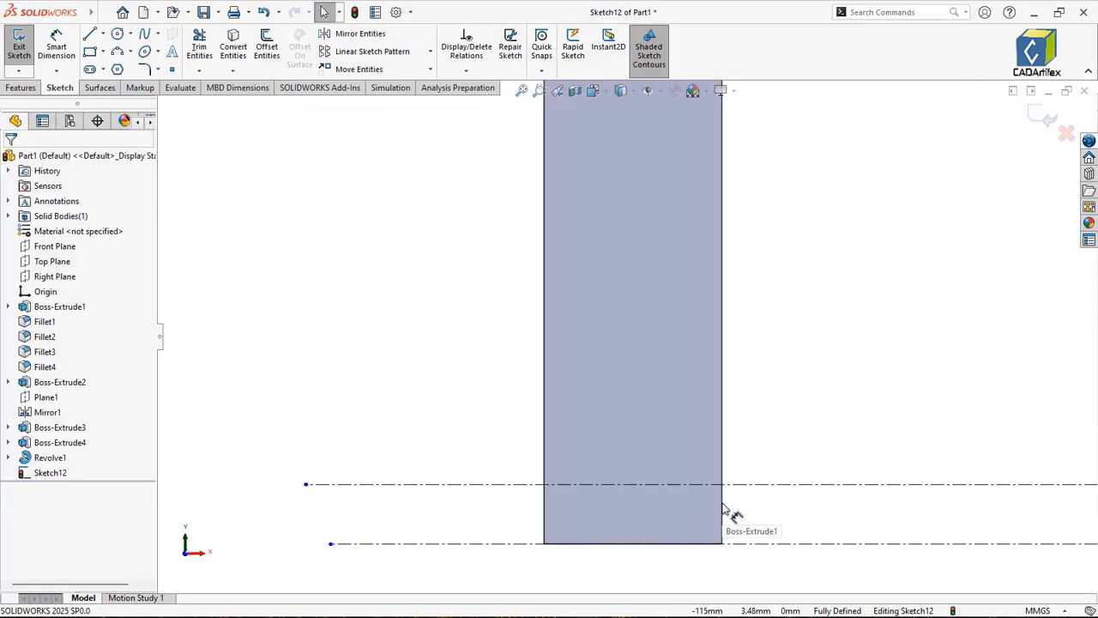
{"action": "key", "text": "l"}
{"action": "scroll", "coordinate": [755, 516], "scroll_direction": "down", "scroll_amount": 1}
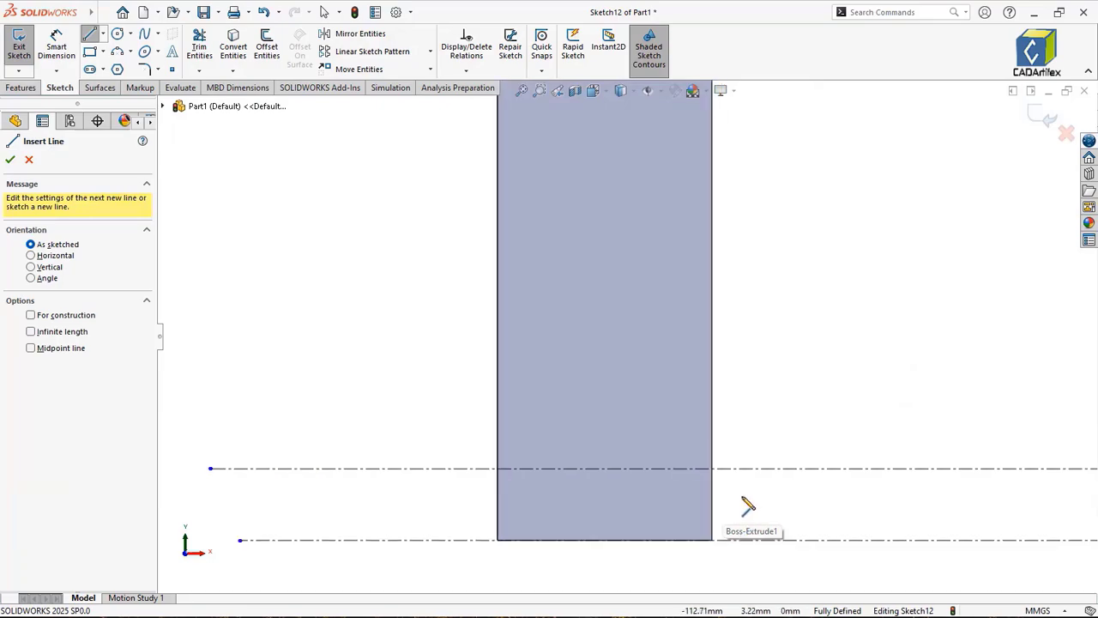
{"action": "left_click", "coordinate": [712, 469]}
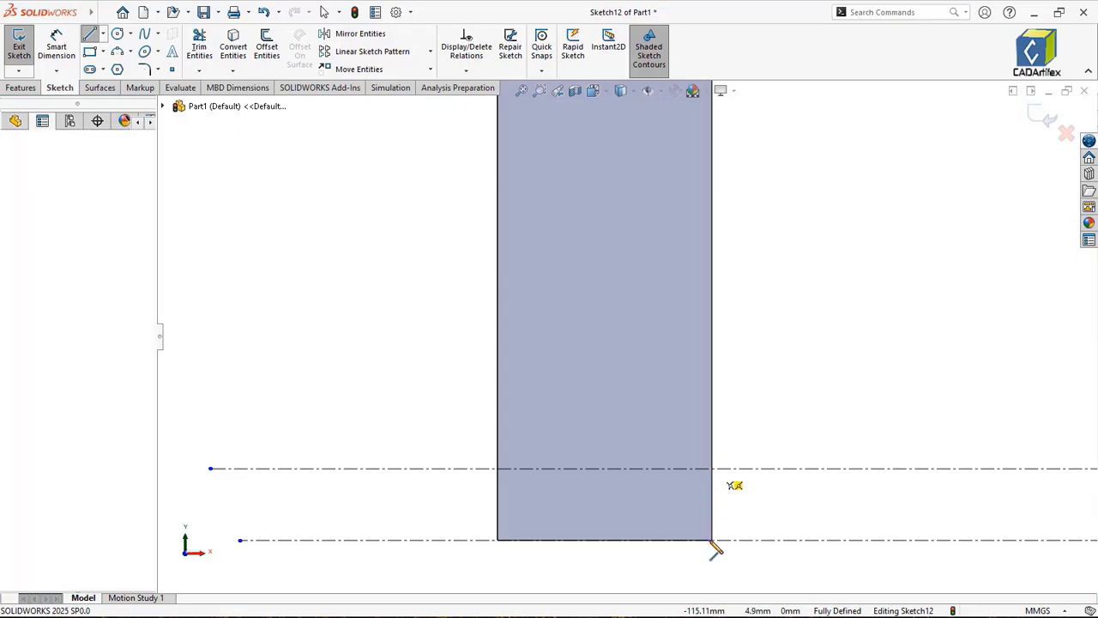
{"action": "scroll", "coordinate": [715, 573], "scroll_direction": "up", "scroll_amount": 1}
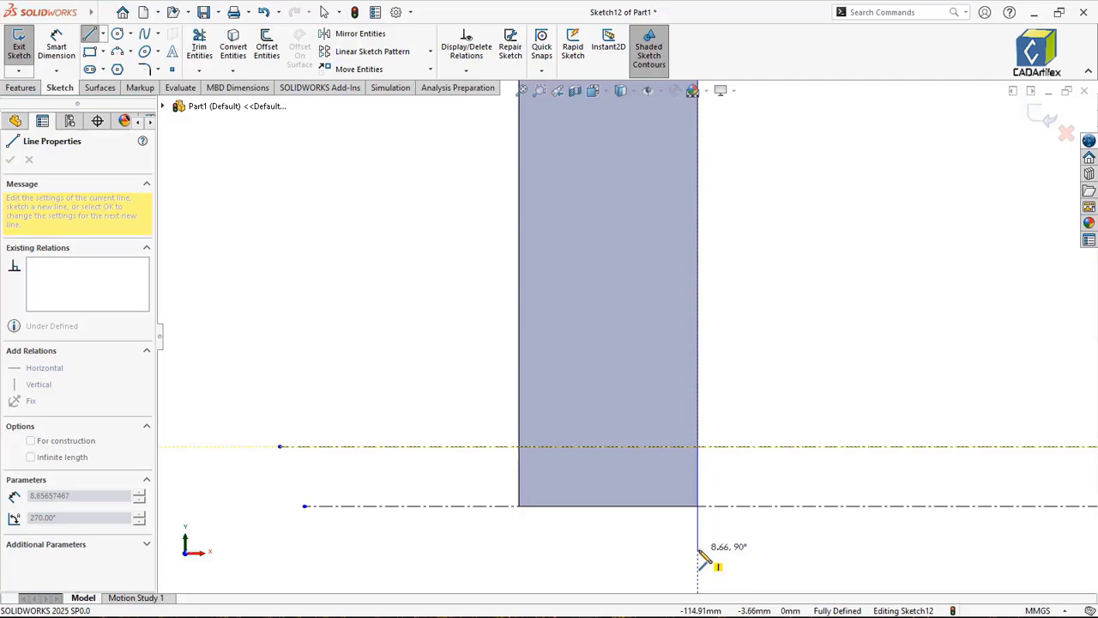
{"action": "left_click", "coordinate": [697, 550]}
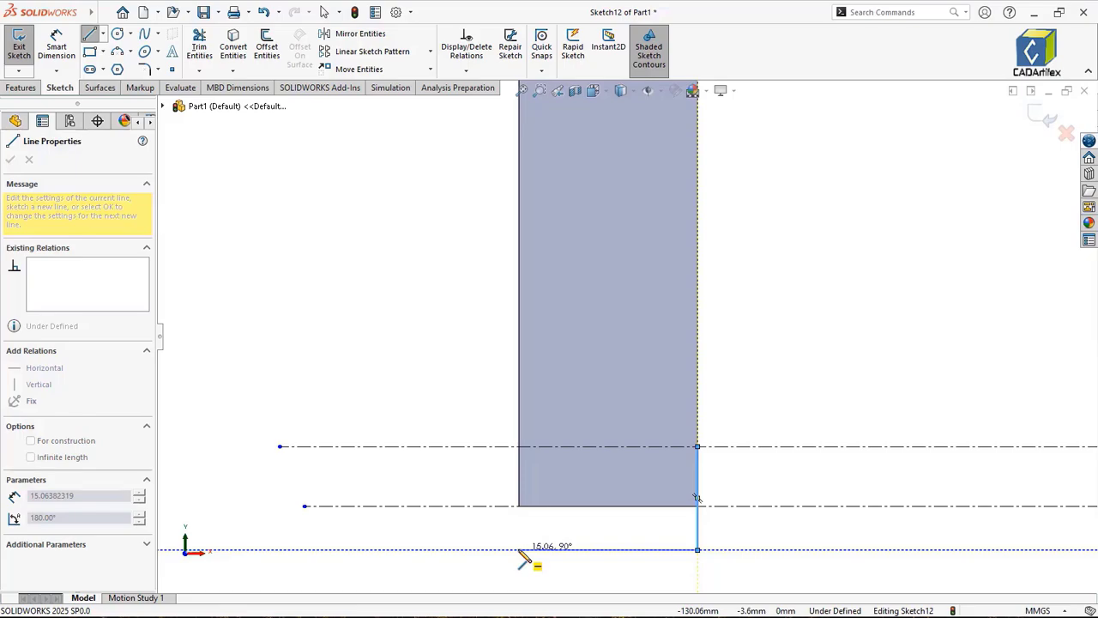
{"action": "left_click", "coordinate": [518, 549]}
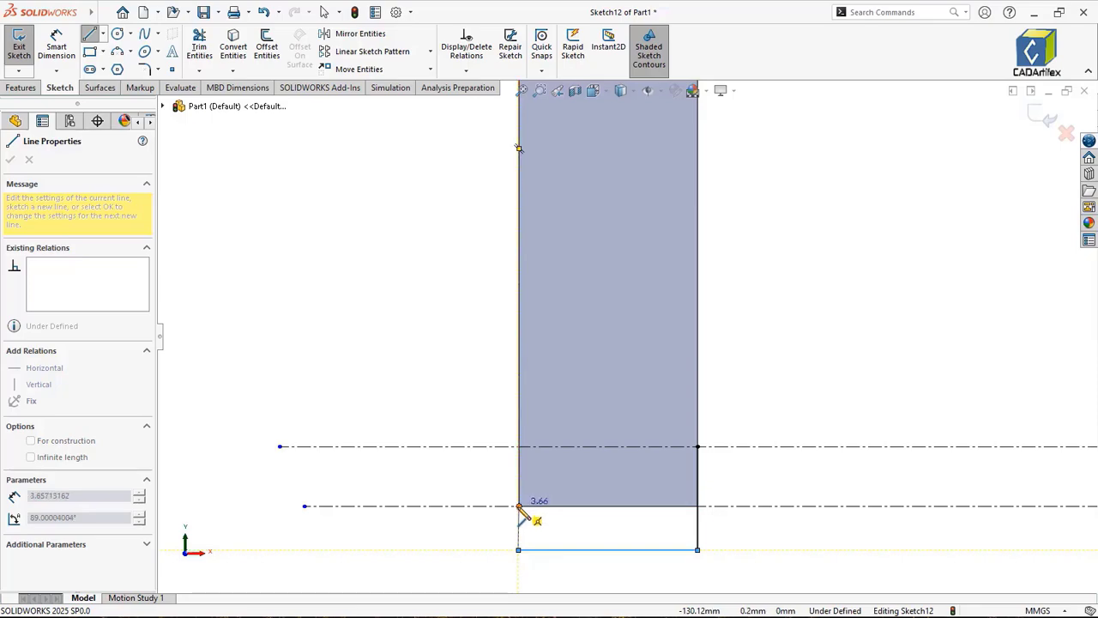
{"action": "left_click", "coordinate": [519, 507]}
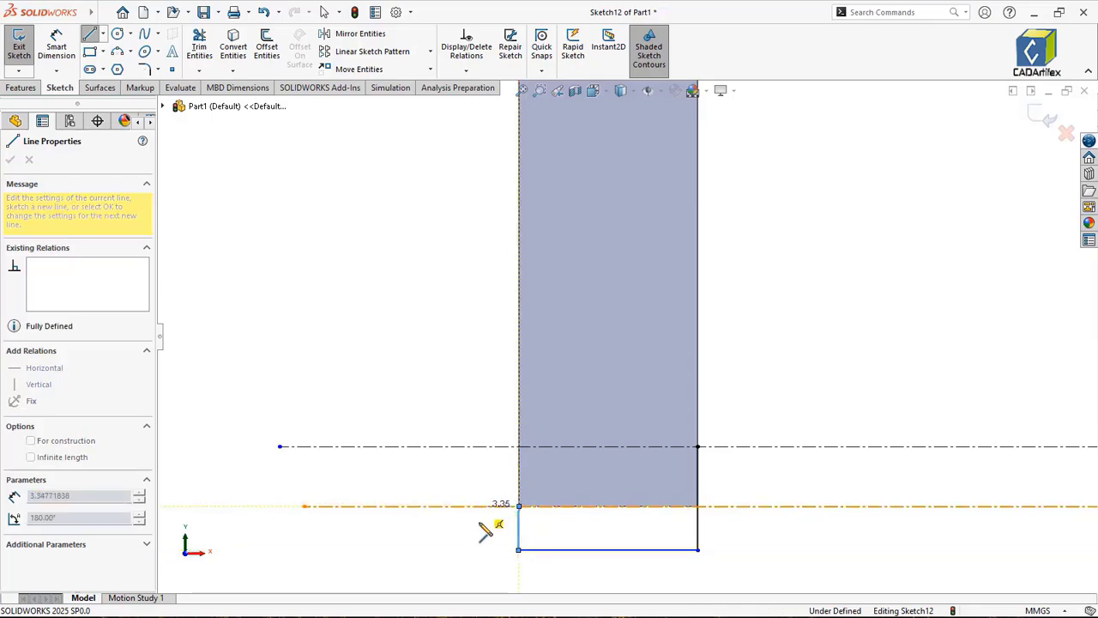
Step: Continue the profile about 3.3 mm outward along the lower centerline, down, outward about 13.7 mm, and up about 8.4 mm to the upper centerline
{"action": "left_click", "coordinate": [479, 507]}
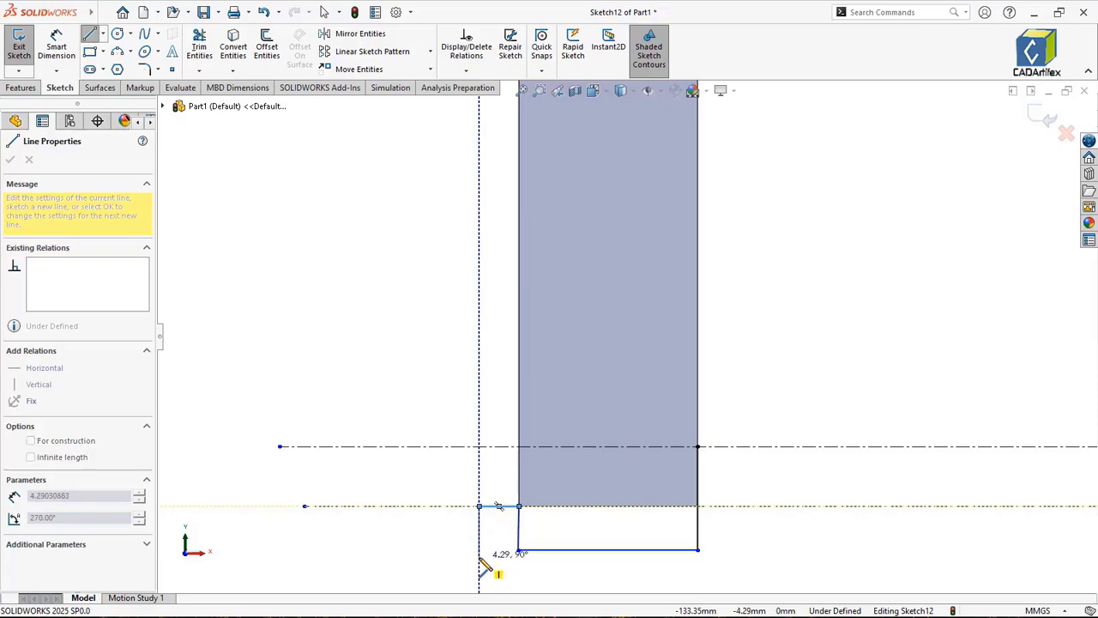
{"action": "left_click", "coordinate": [479, 550]}
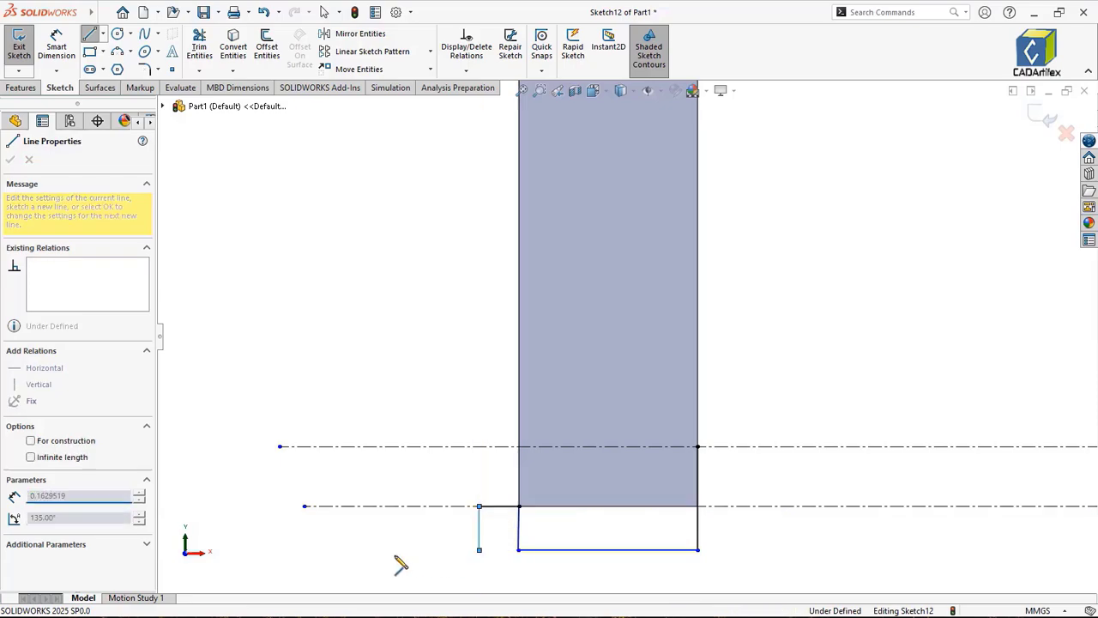
{"action": "left_click", "coordinate": [315, 546]}
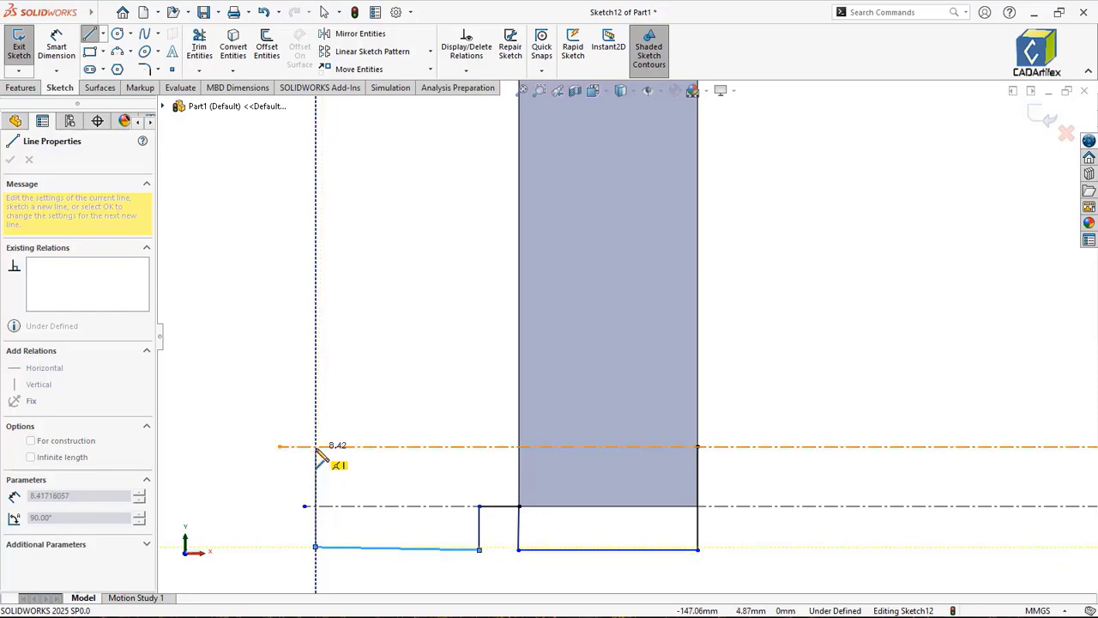
{"action": "left_click", "coordinate": [315, 446]}
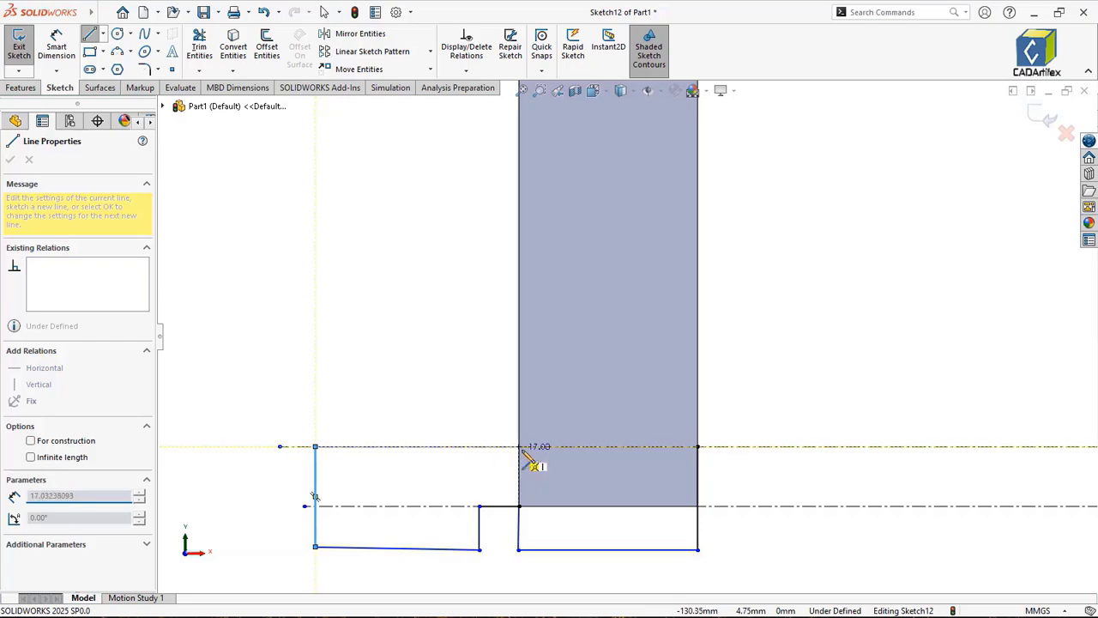
Step: Close the profile along the upper centerline into the leg, stepping down about 3 mm and across about 6.8 mm to the inner vertical line
{"action": "left_click", "coordinate": [616, 446]}
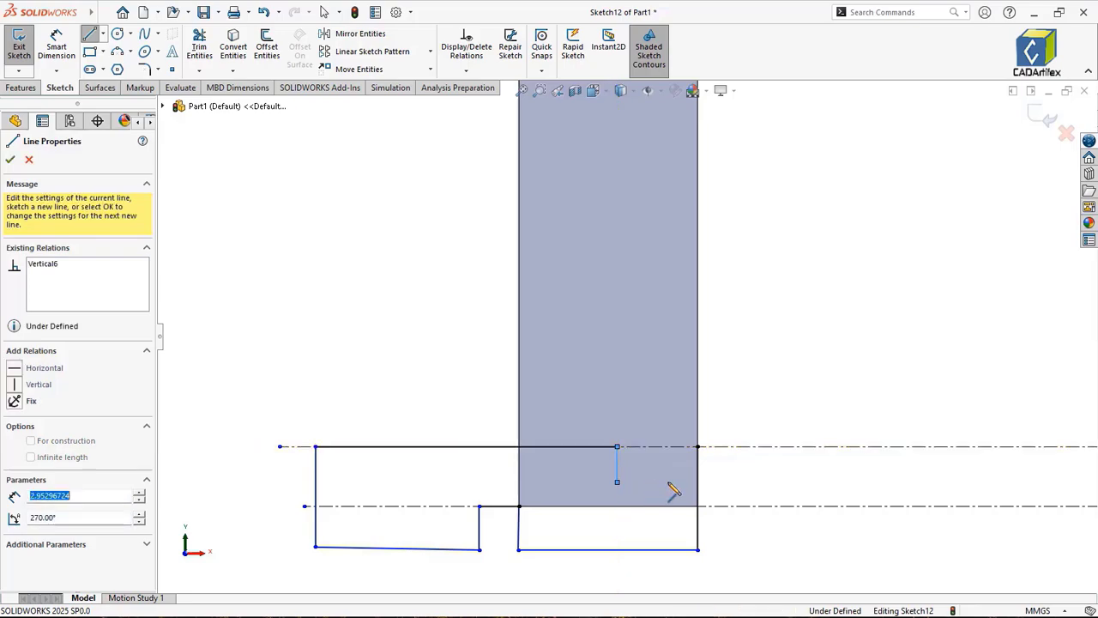
{"action": "left_click", "coordinate": [617, 482]}
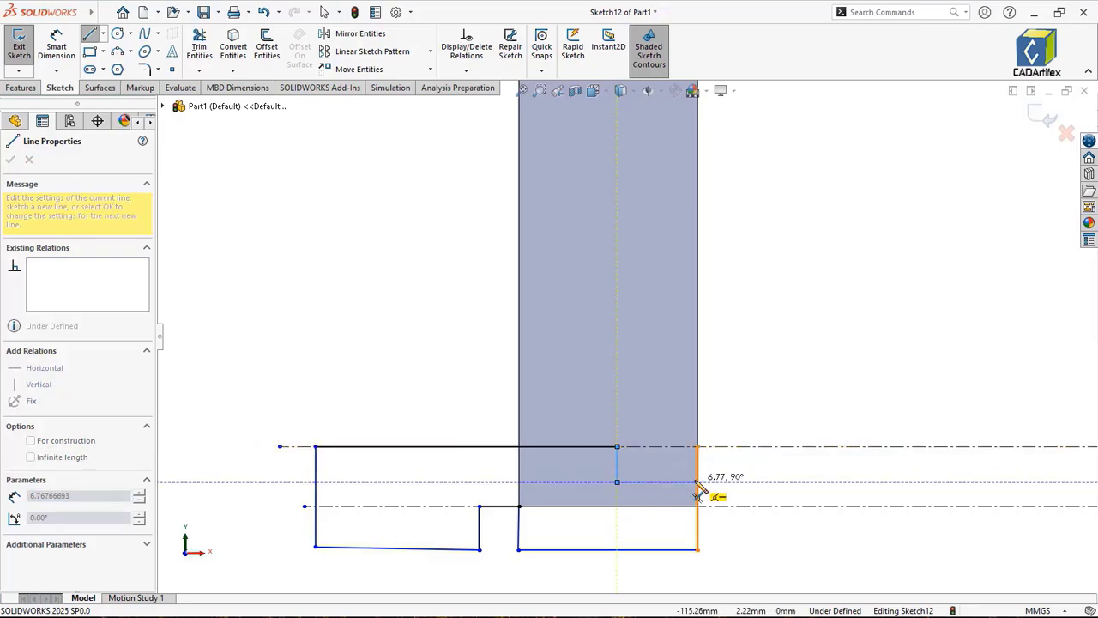
{"action": "left_click", "coordinate": [697, 482]}
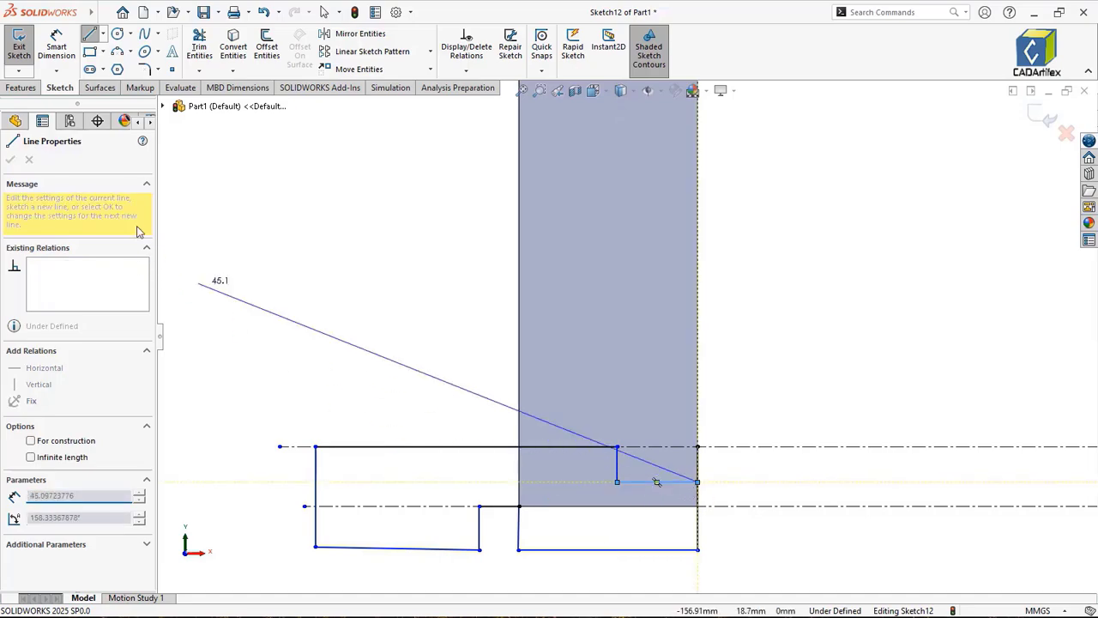
Step: Dimension the length of the outer flange's bottom line and set it to 8 mm
{"action": "left_click", "coordinate": [56, 53]}
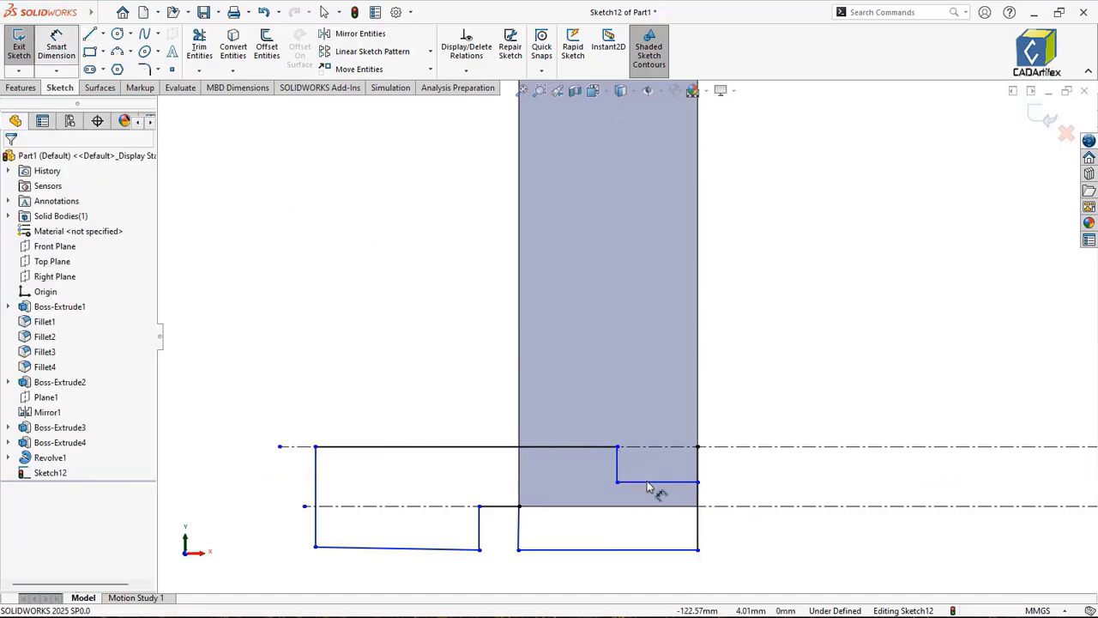
{"action": "scroll", "coordinate": [660, 493], "scroll_direction": "up", "scroll_amount": 2}
{"action": "scroll", "coordinate": [485, 500], "scroll_direction": "down", "scroll_amount": 3}
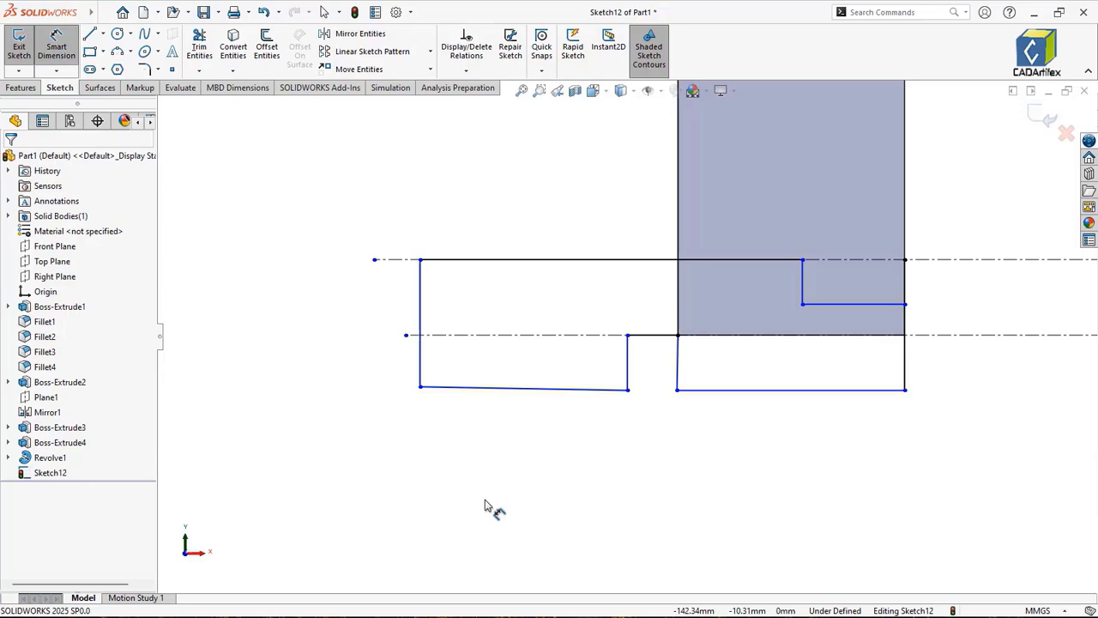
{"action": "left_click", "coordinate": [518, 389]}
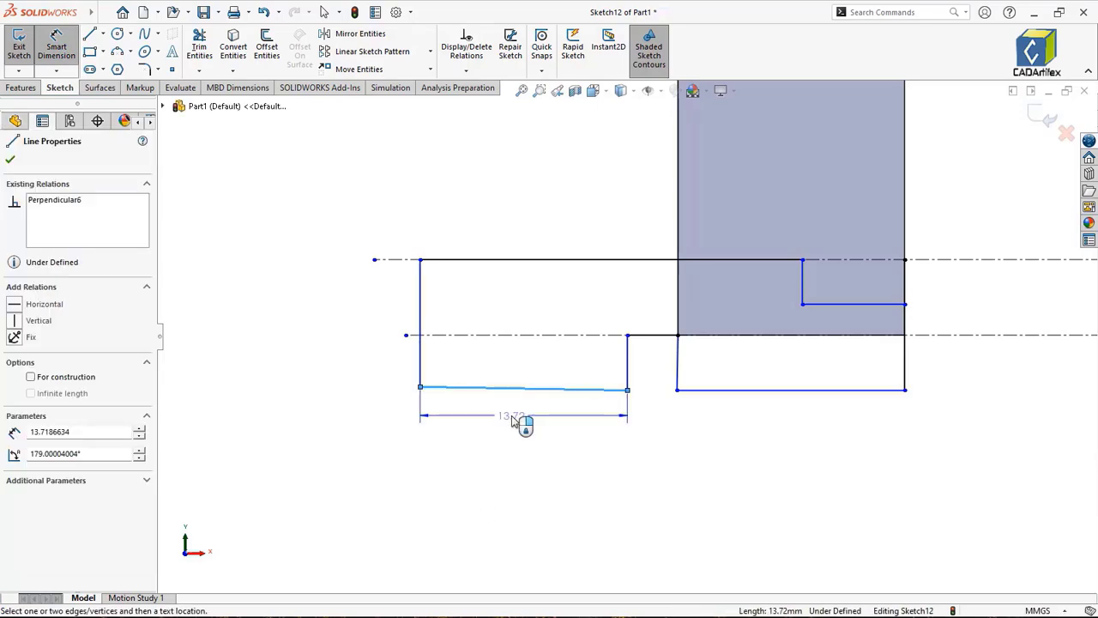
{"action": "left_click", "coordinate": [512, 419]}
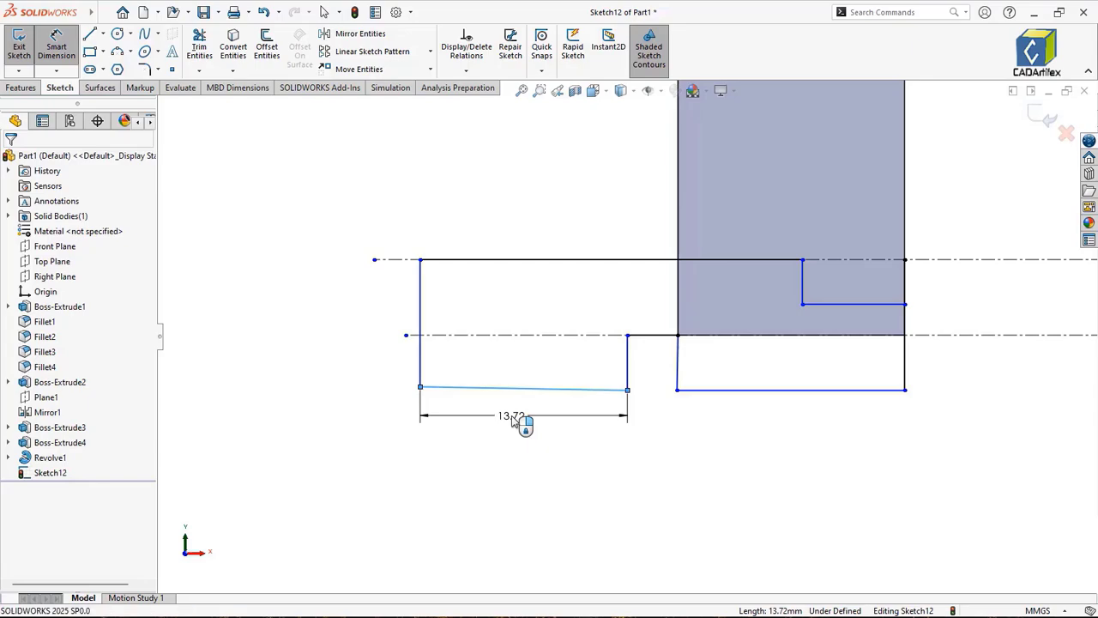
{"action": "type", "text": "8"}
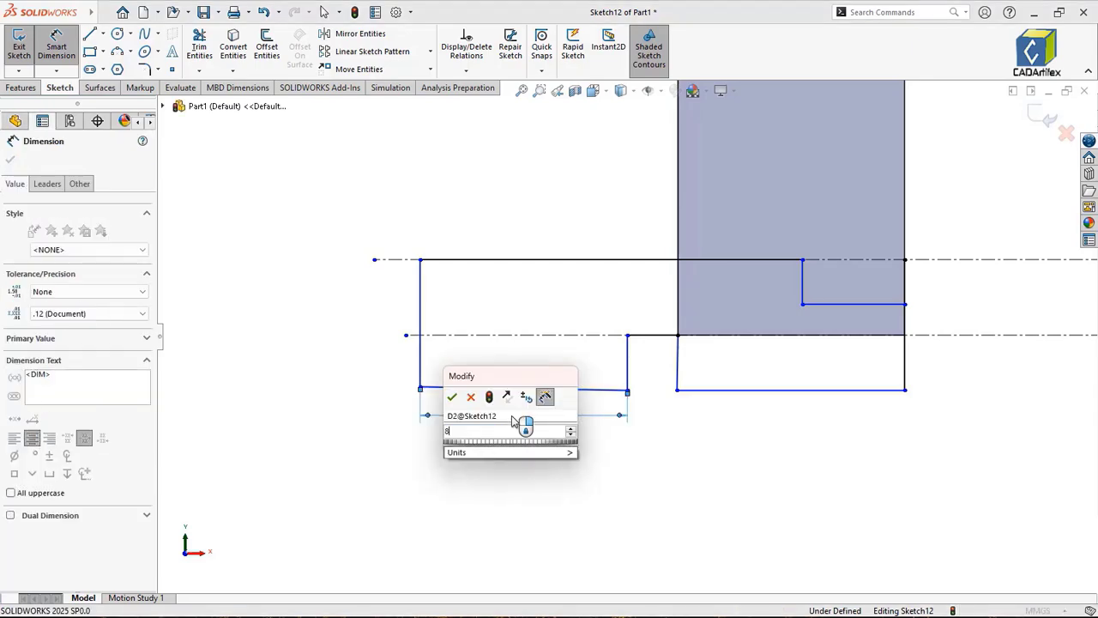
{"action": "key", "text": "Escape"}
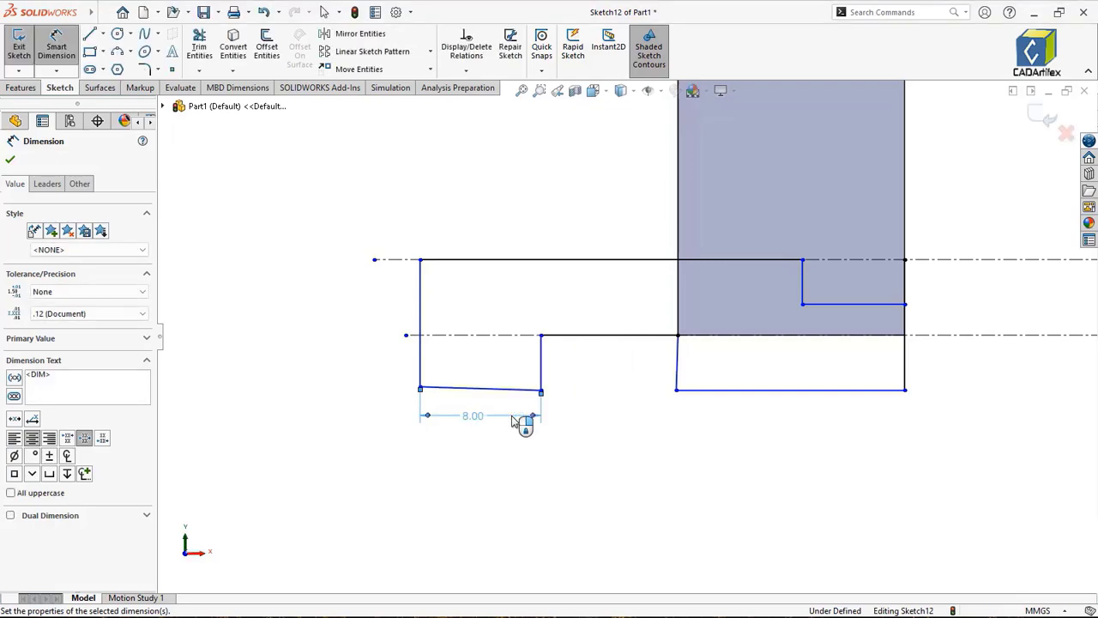
Step: Dimension the short vertical line of the step inside the leg and set its depth to 3 mm
{"action": "scroll", "coordinate": [832, 335], "scroll_direction": "down", "scroll_amount": 3}
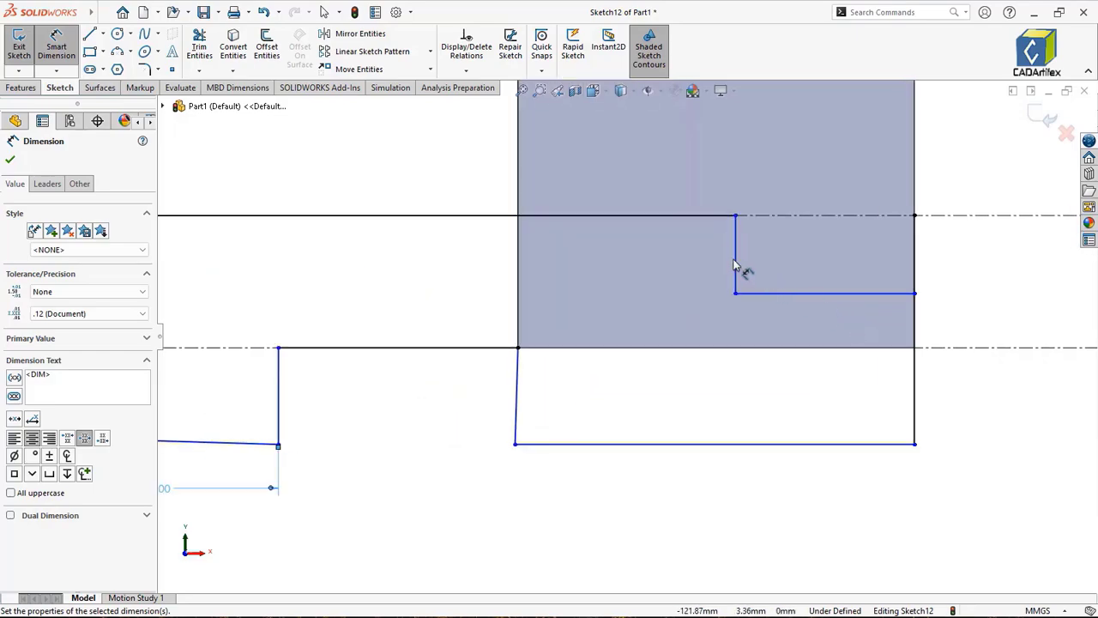
{"action": "left_click", "coordinate": [771, 258]}
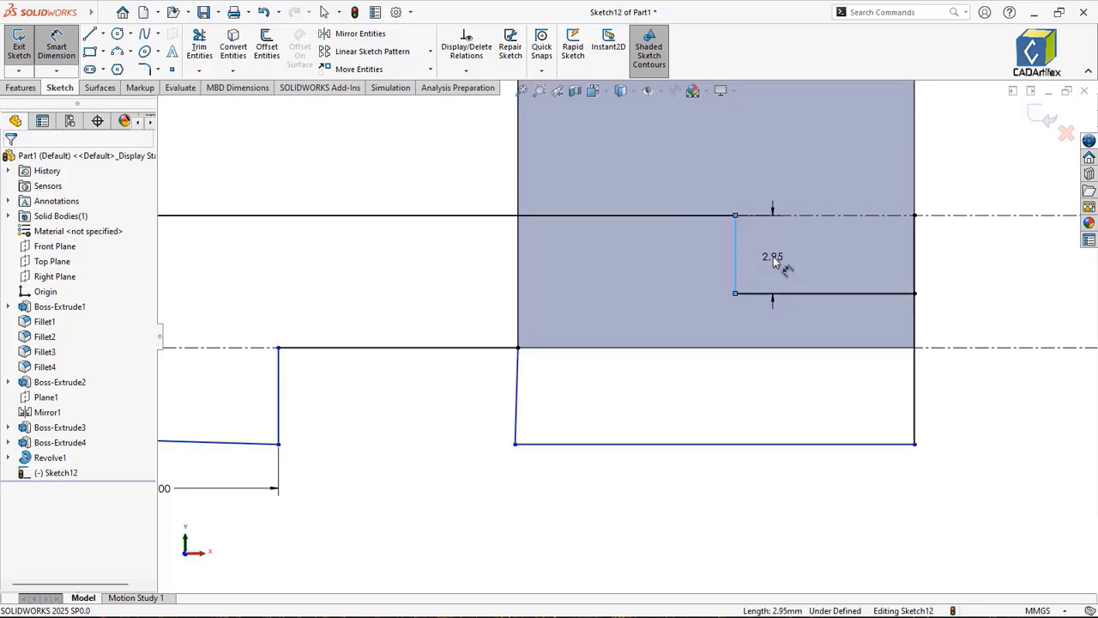
{"action": "left_click", "coordinate": [774, 261]}
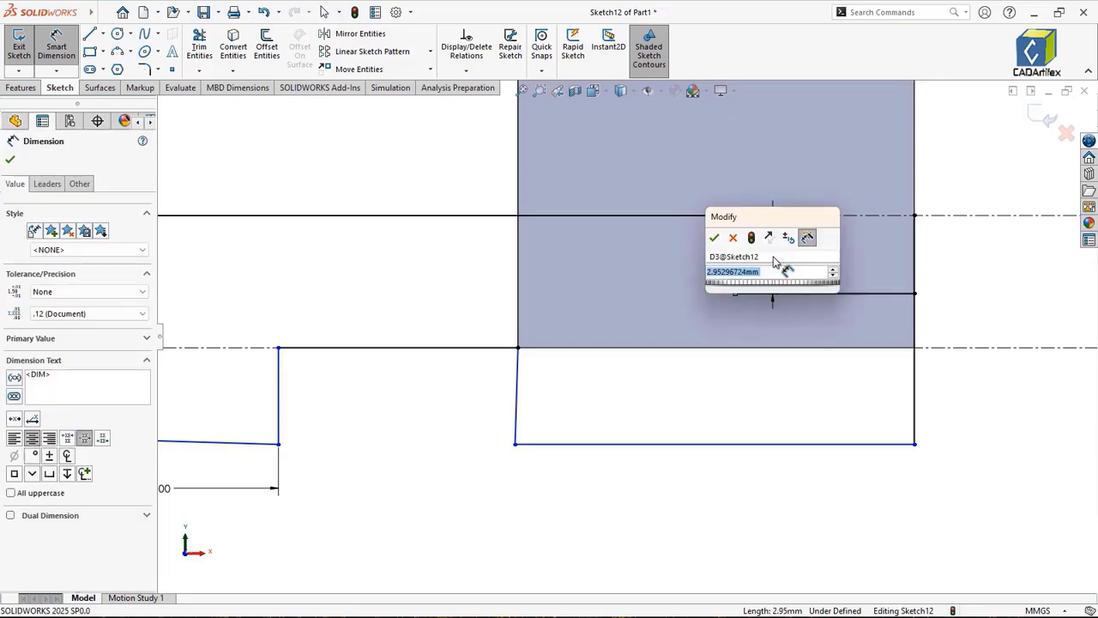
{"action": "type", "text": "3"}
{"action": "key", "text": "Return"}
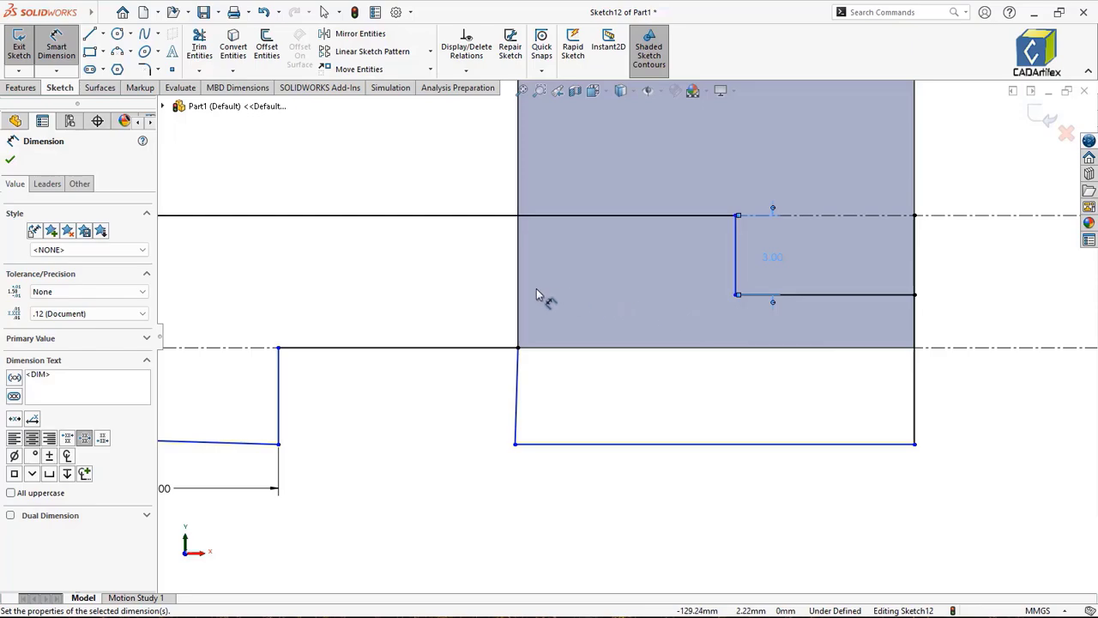
Step: Dimension the overall profile length between the outermost and innermost vertical lines and set it to 25 mm
{"action": "scroll", "coordinate": [289, 292], "scroll_direction": "up", "scroll_amount": 2}
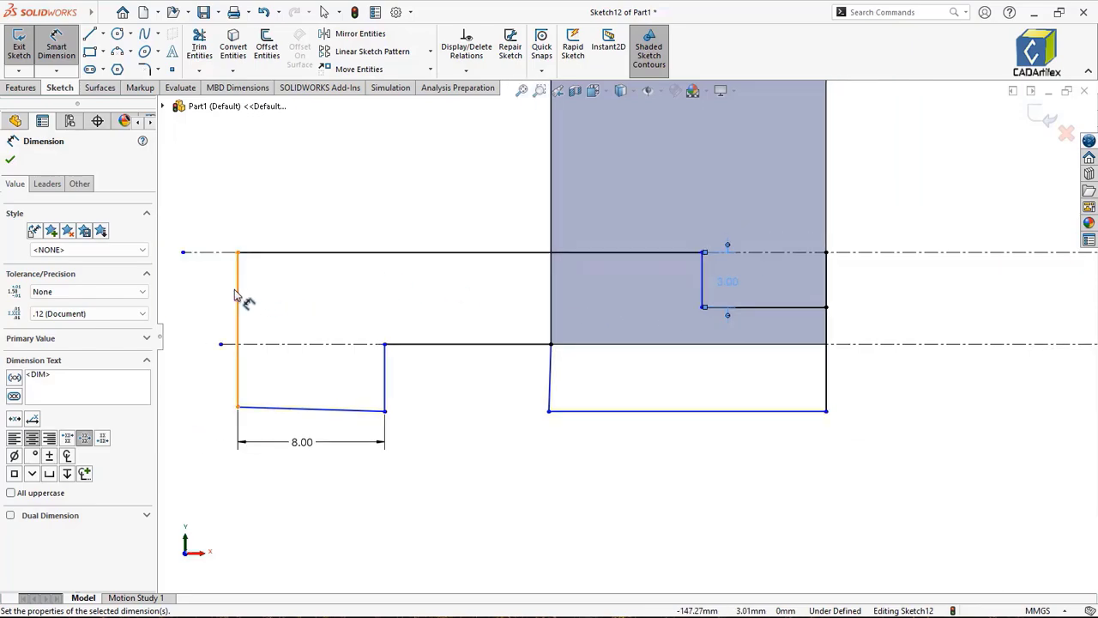
{"action": "left_click", "coordinate": [237, 330]}
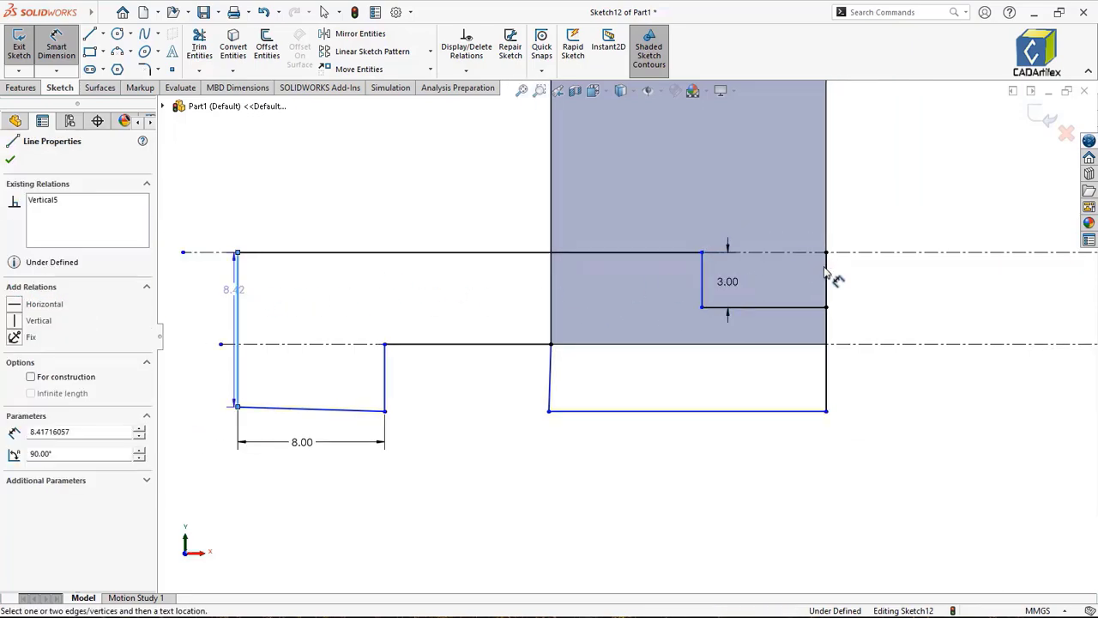
{"action": "left_click", "coordinate": [825, 339]}
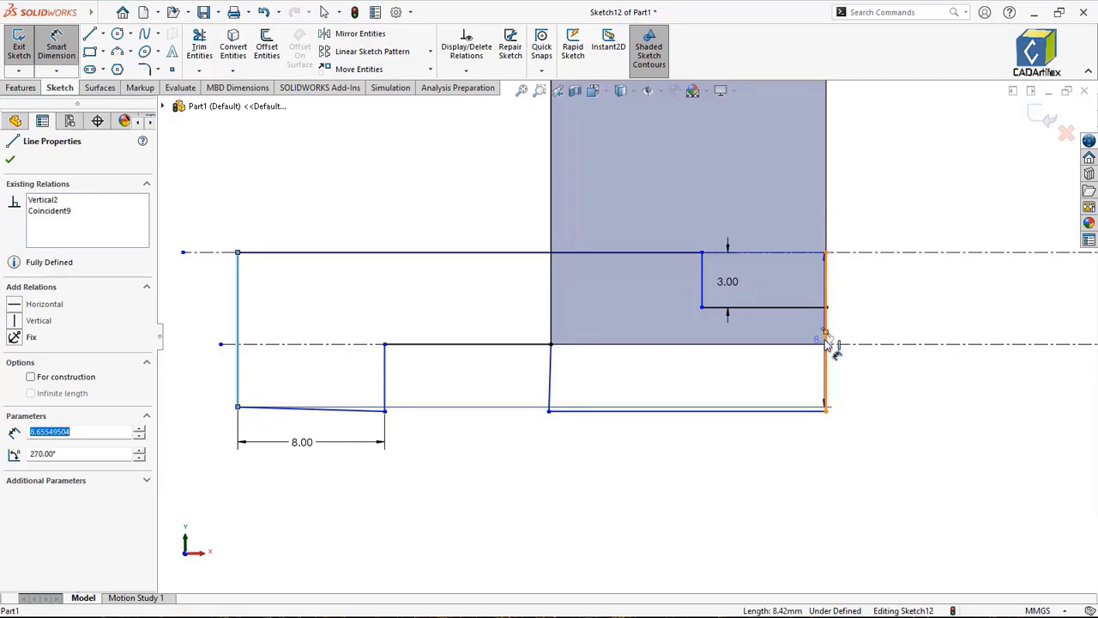
{"action": "left_click", "coordinate": [511, 218]}
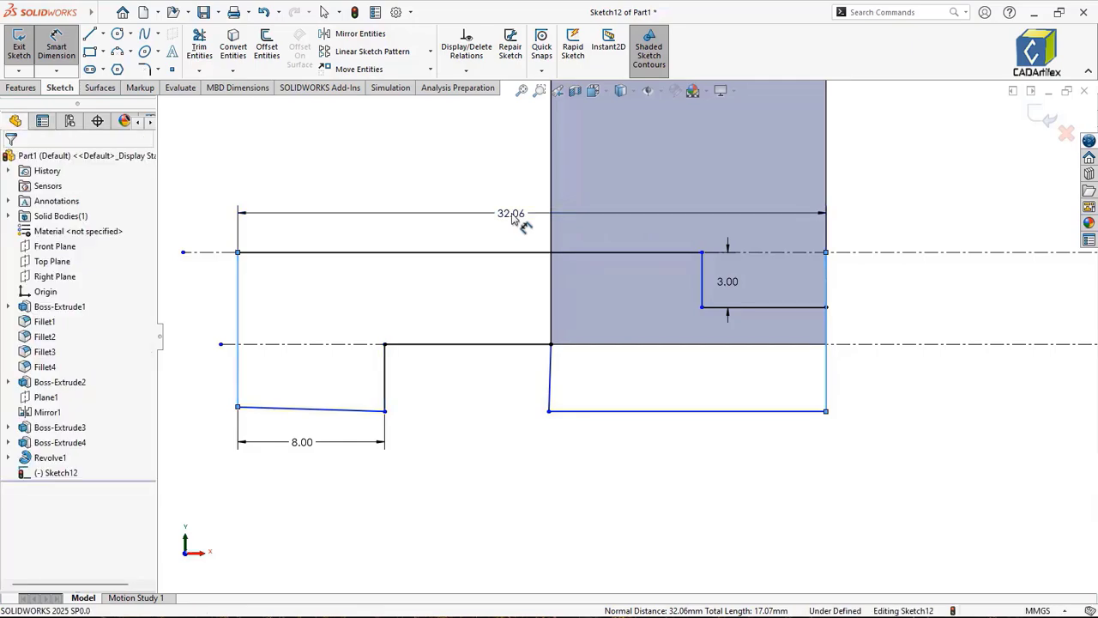
{"action": "double_click", "coordinate": [511, 214]}
{"action": "type", "text": "25"}
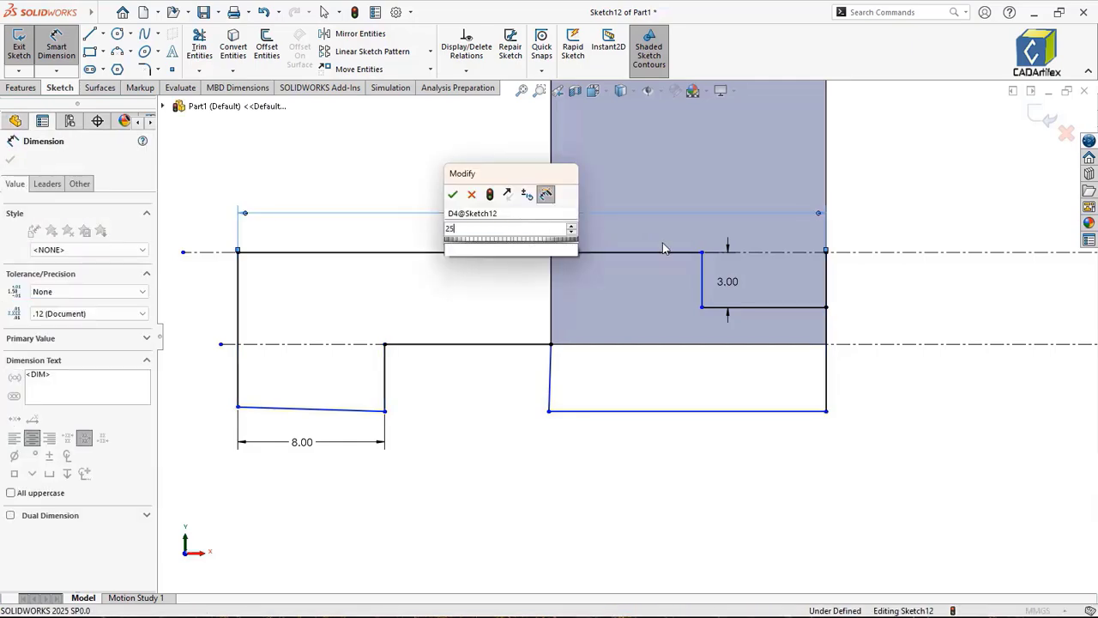
{"action": "key", "text": "Escape"}
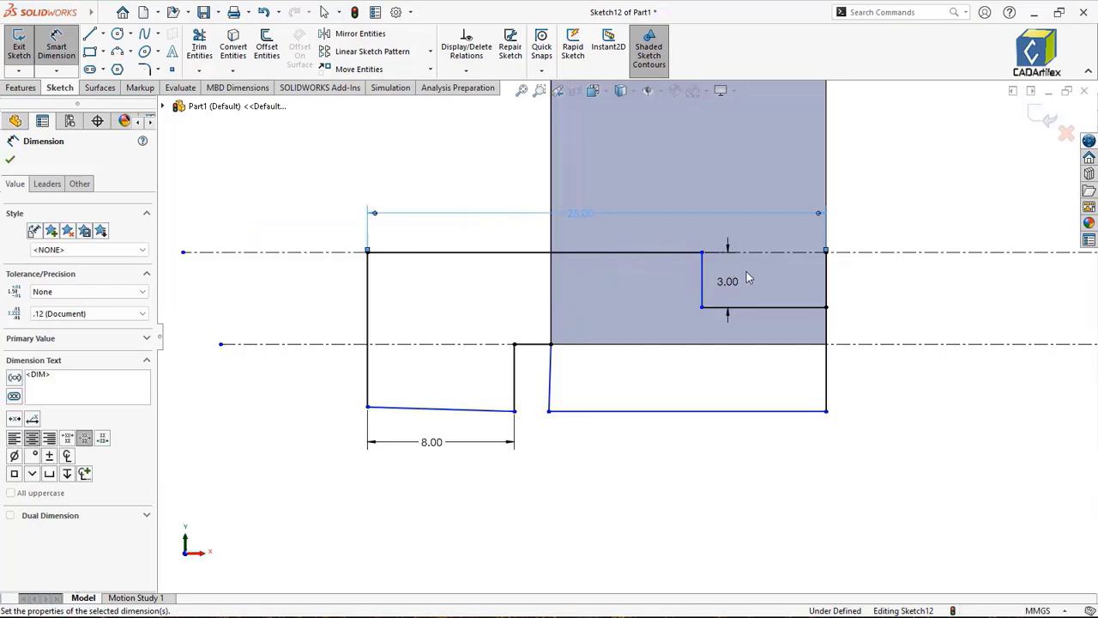
Step: Dimension the distance from the inner step's short vertical line to the leg's inner vertical line and set it to 7.5 mm
{"action": "scroll", "coordinate": [752, 269], "scroll_direction": "down", "scroll_amount": 3}
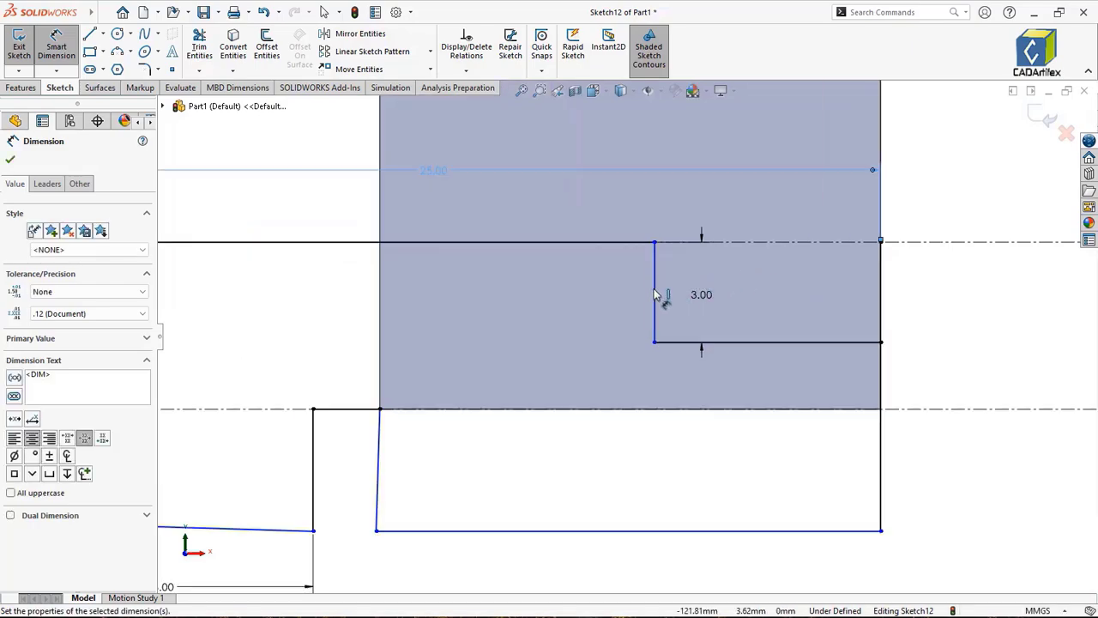
{"action": "left_click", "coordinate": [883, 475]}
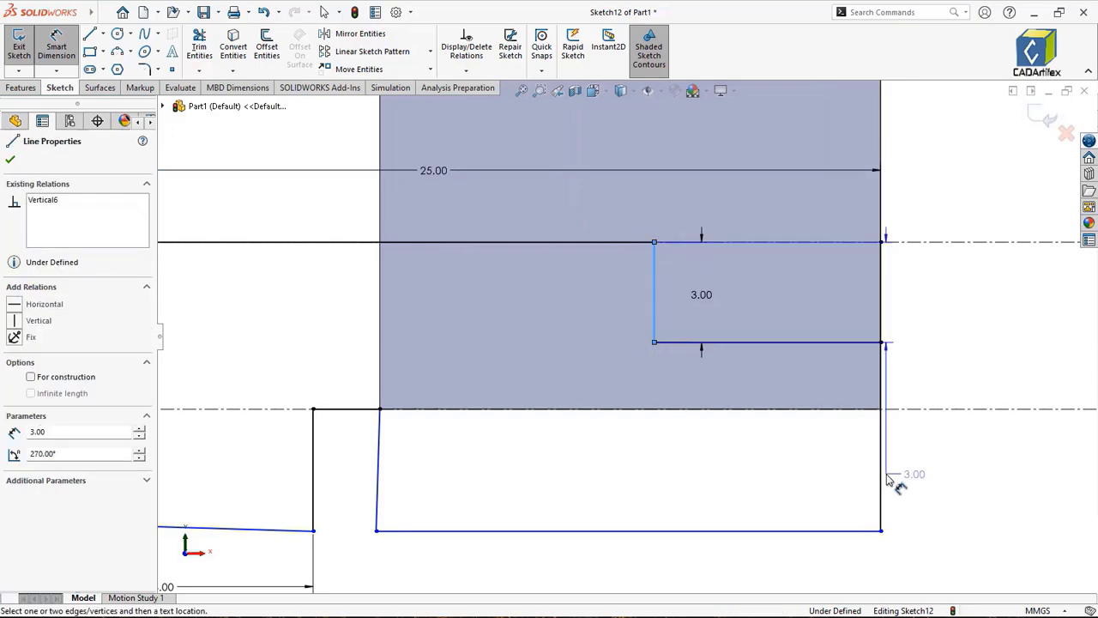
{"action": "left_click", "coordinate": [759, 215]}
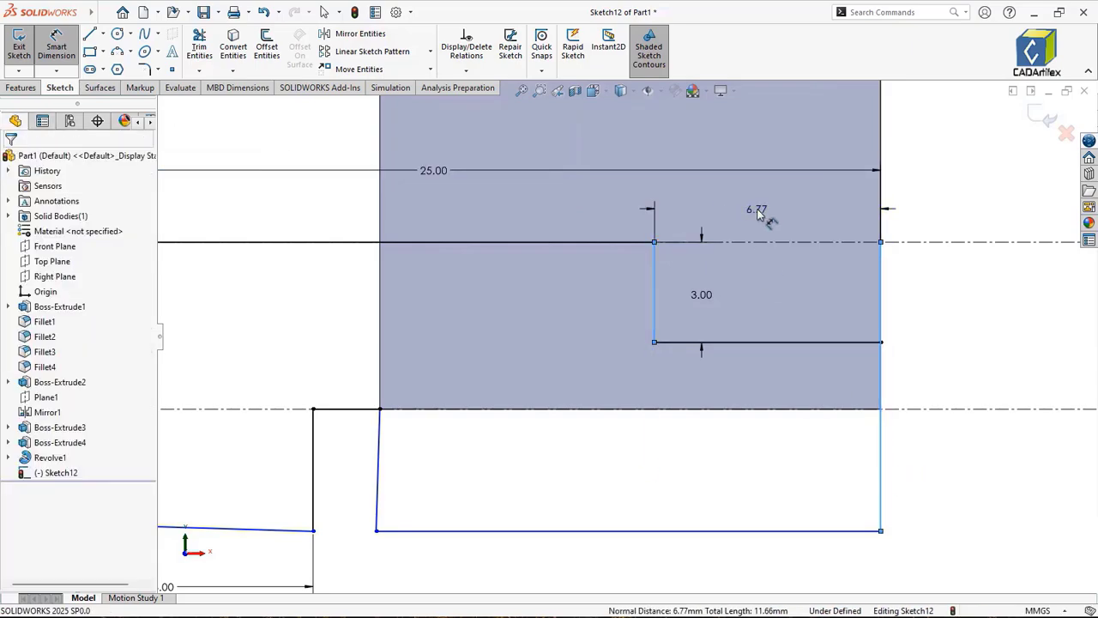
{"action": "double_click", "coordinate": [759, 215]}
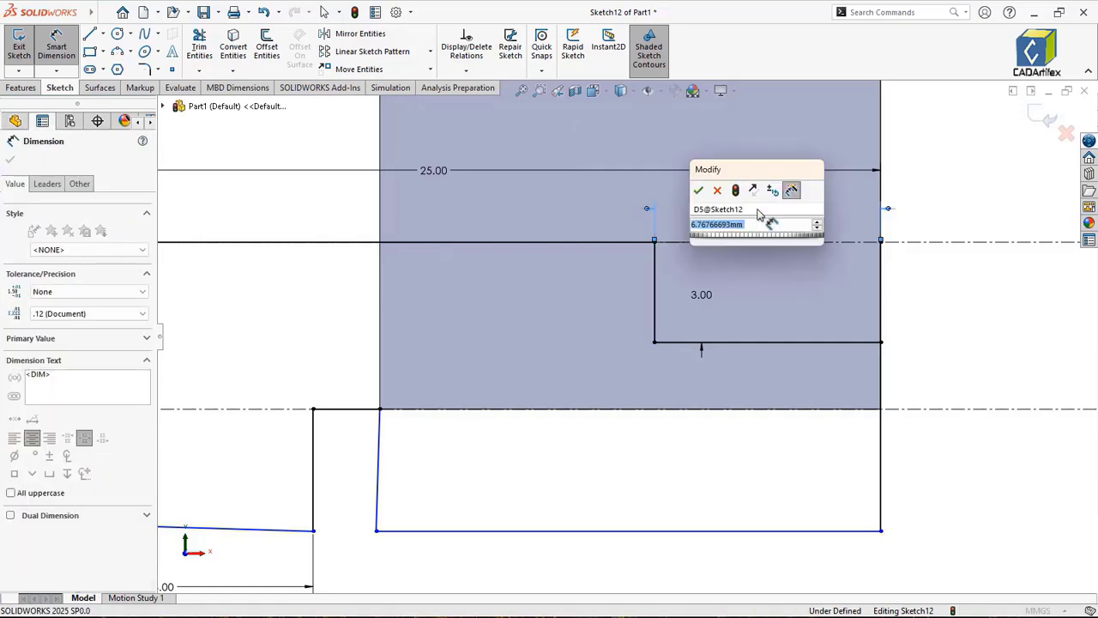
{"action": "key", "text": "Return"}
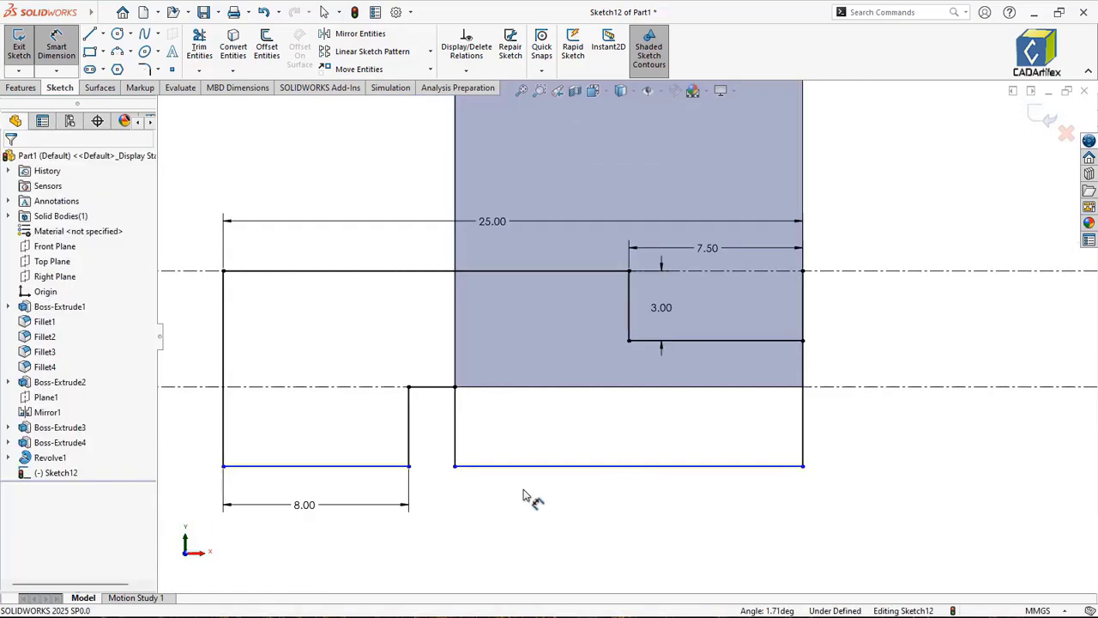
Step: Dimension the vertical distance between the outer flange's bottom line and the profile's top line and set it to 8.5 mm
{"action": "scroll", "coordinate": [524, 490], "scroll_direction": "up", "scroll_amount": 2}
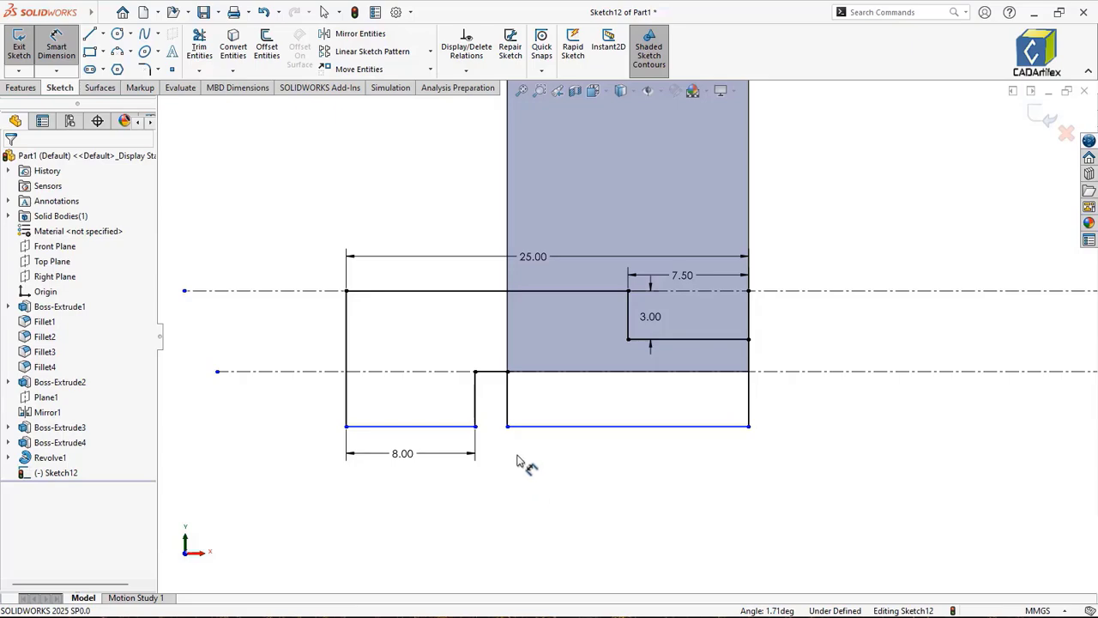
{"action": "left_click", "coordinate": [448, 427]}
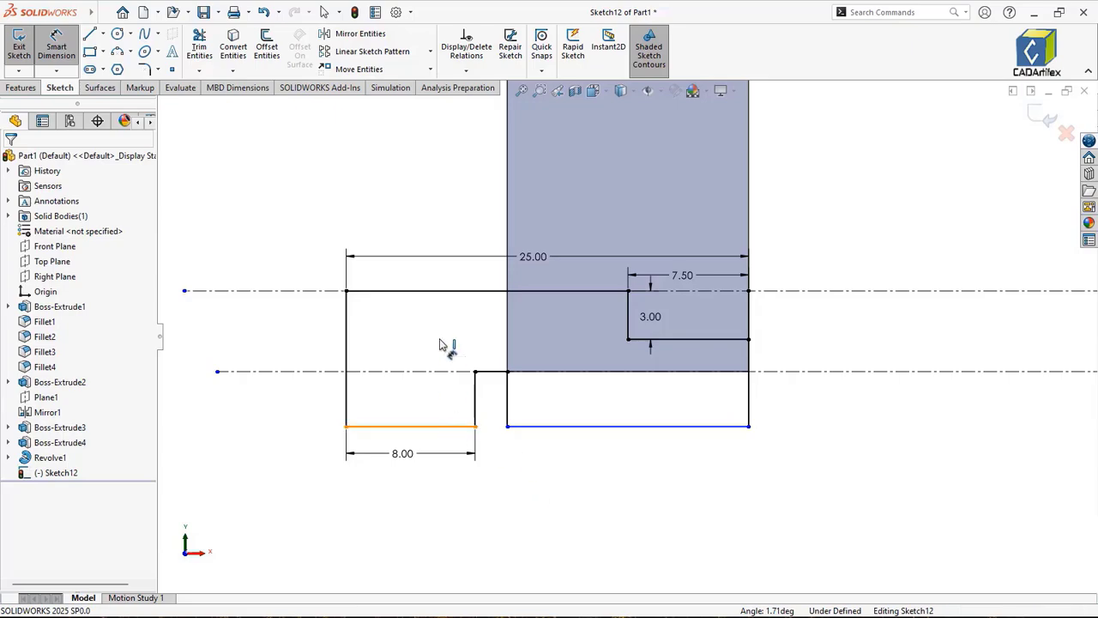
{"action": "left_click", "coordinate": [442, 292]}
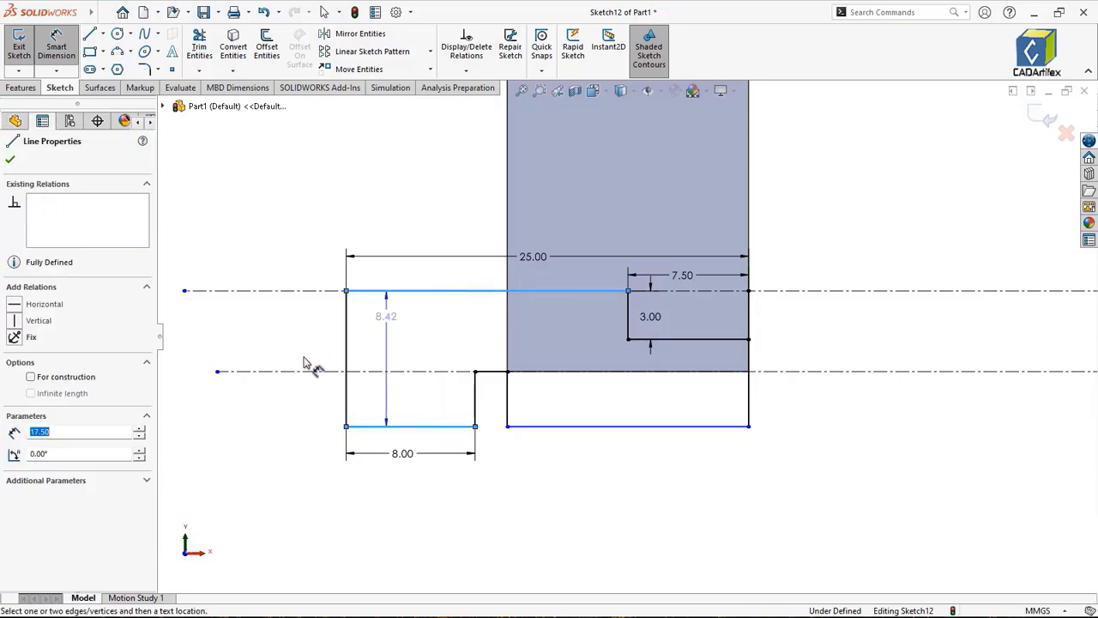
{"action": "left_click", "coordinate": [316, 365]}
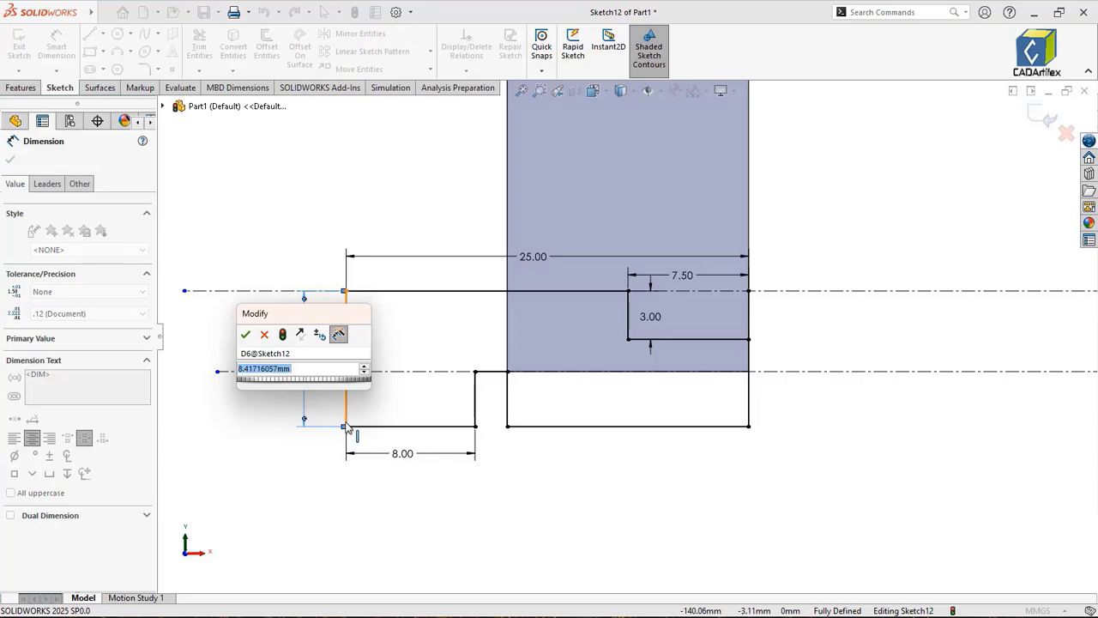
{"action": "type", "text": "8.5"}
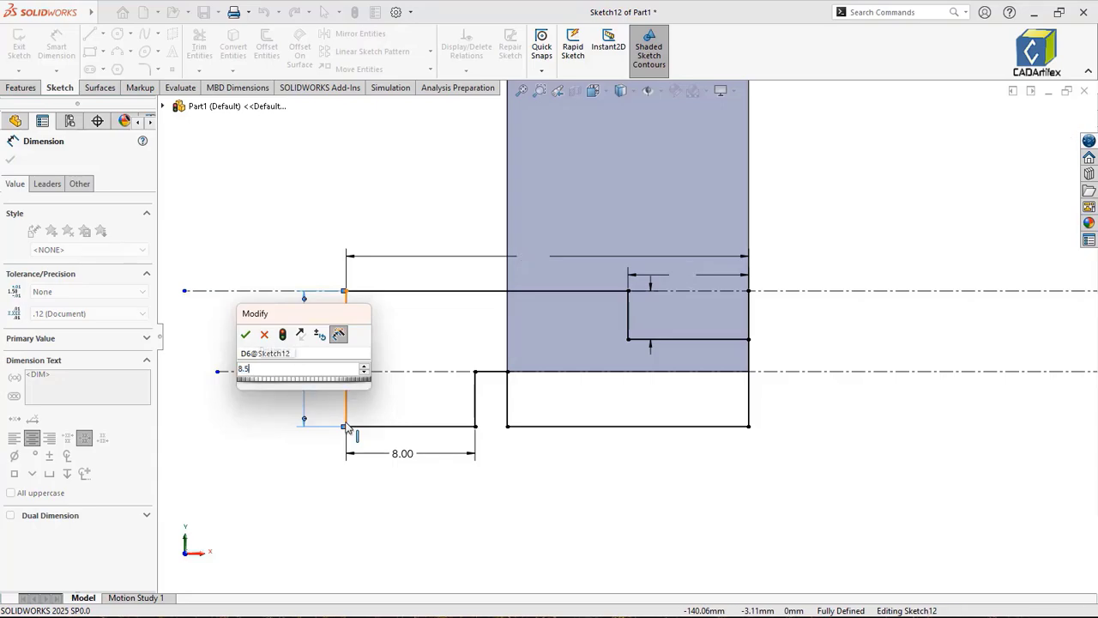
{"action": "key", "text": "Return"}
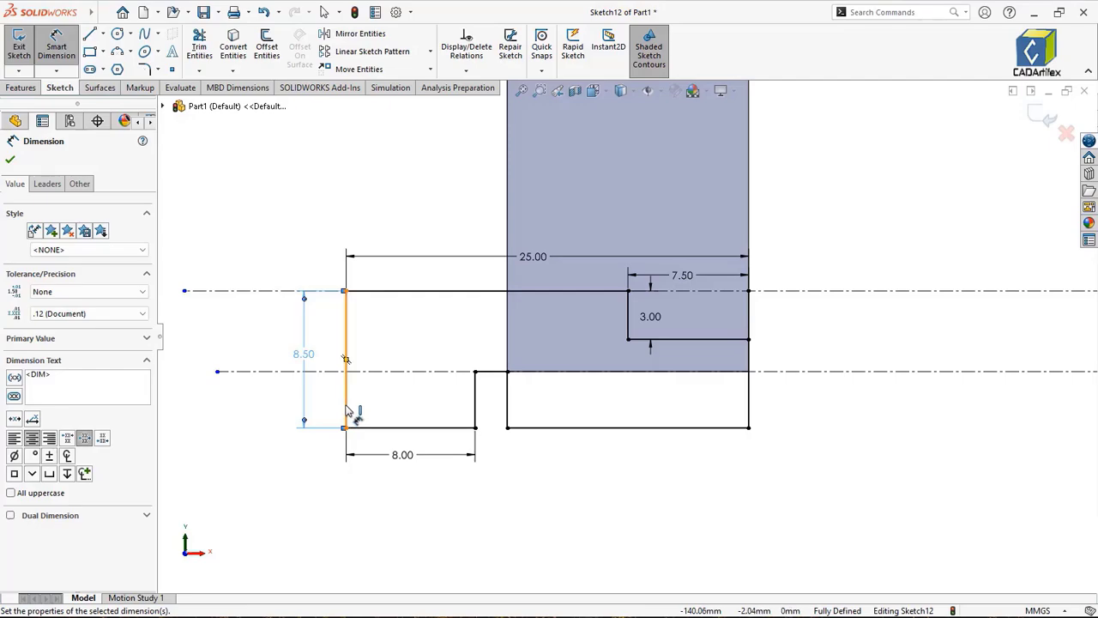
{"action": "key", "text": "Escape"}
{"action": "key", "text": "Escape"}
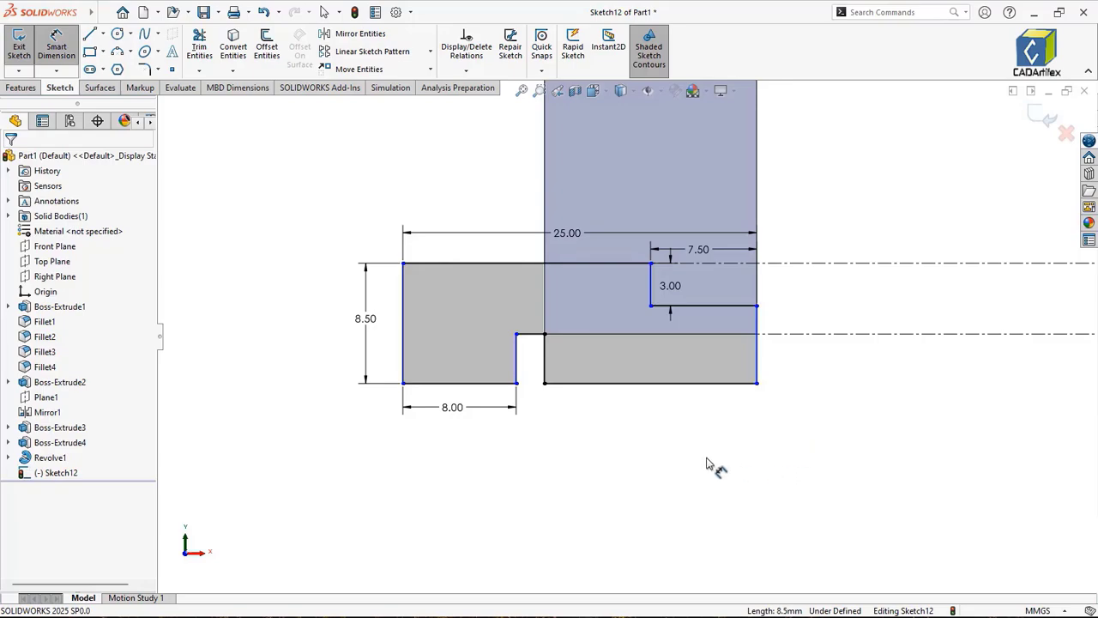
Step: Dimension the distance from the groove's inner vertical line to the profile's innermost vertical line as 15 mm
{"action": "scroll", "coordinate": [691, 432], "scroll_direction": "down", "scroll_amount": 1}
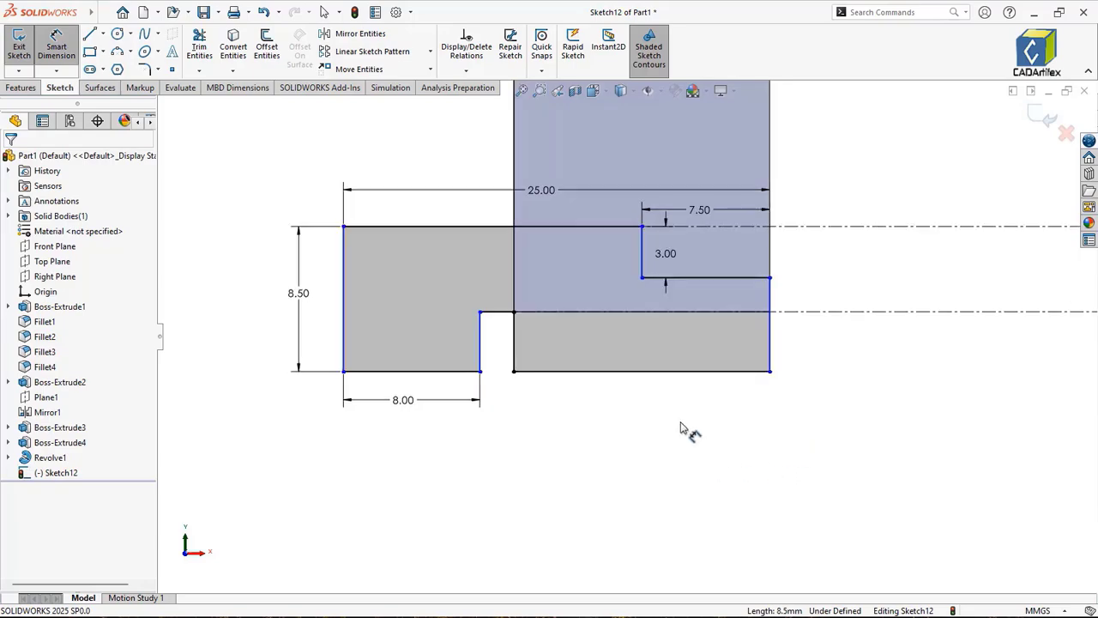
{"action": "left_click", "coordinate": [513, 343]}
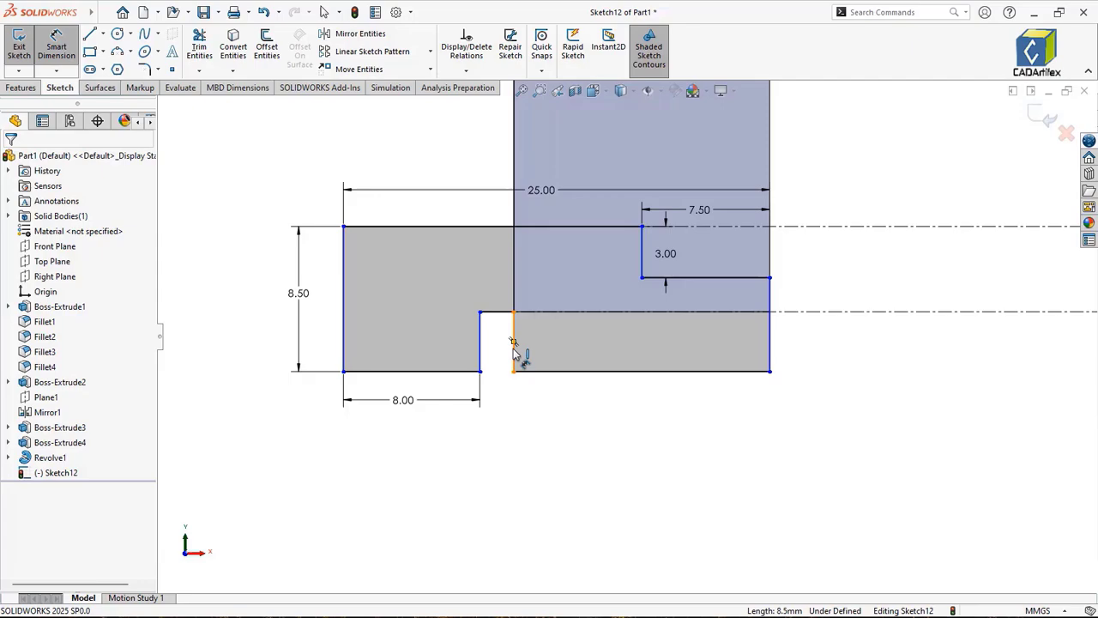
{"action": "left_click", "coordinate": [770, 352]}
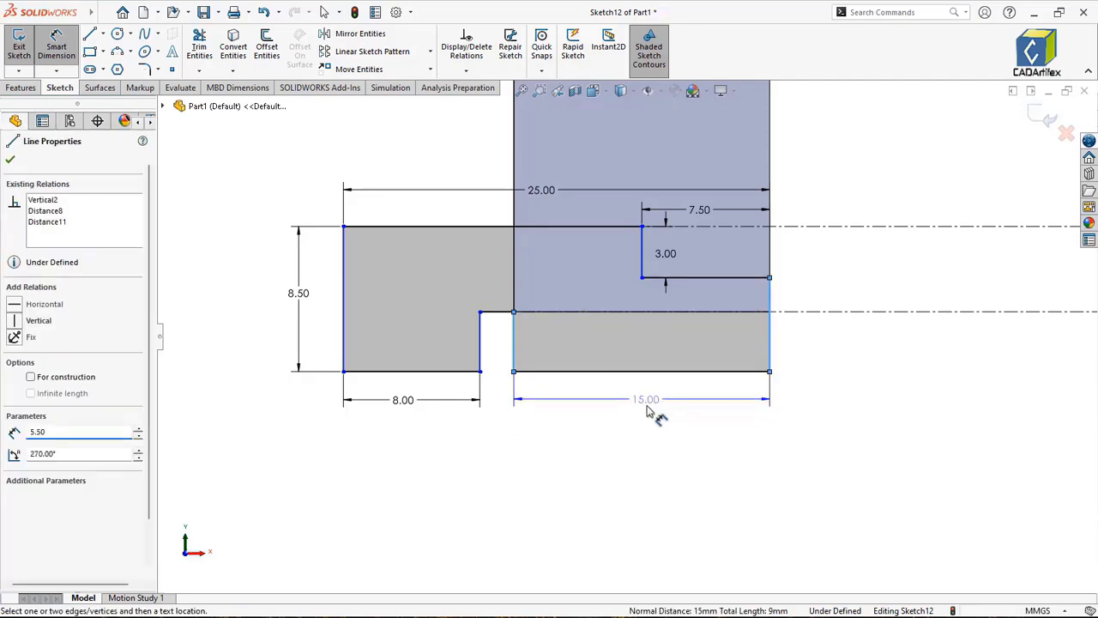
{"action": "left_click", "coordinate": [649, 413]}
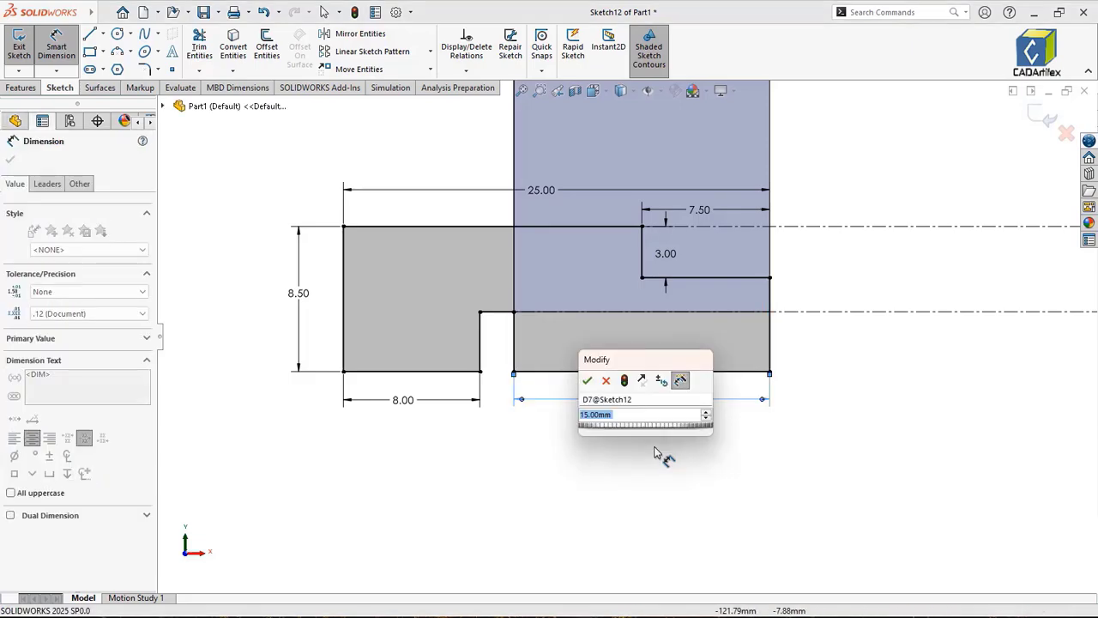
{"action": "key", "text": "Return"}
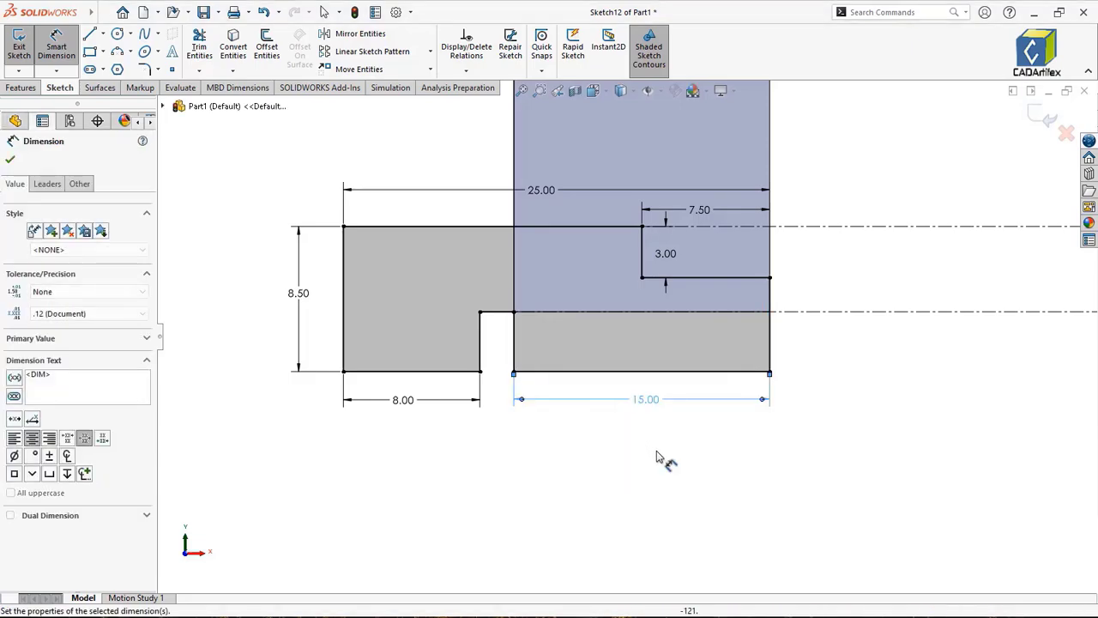
Step: Revolve the leg profile as a merged boss through 360 degrees about its upper horizontal line
{"action": "scroll", "coordinate": [663, 456], "scroll_direction": "up", "scroll_amount": 1}
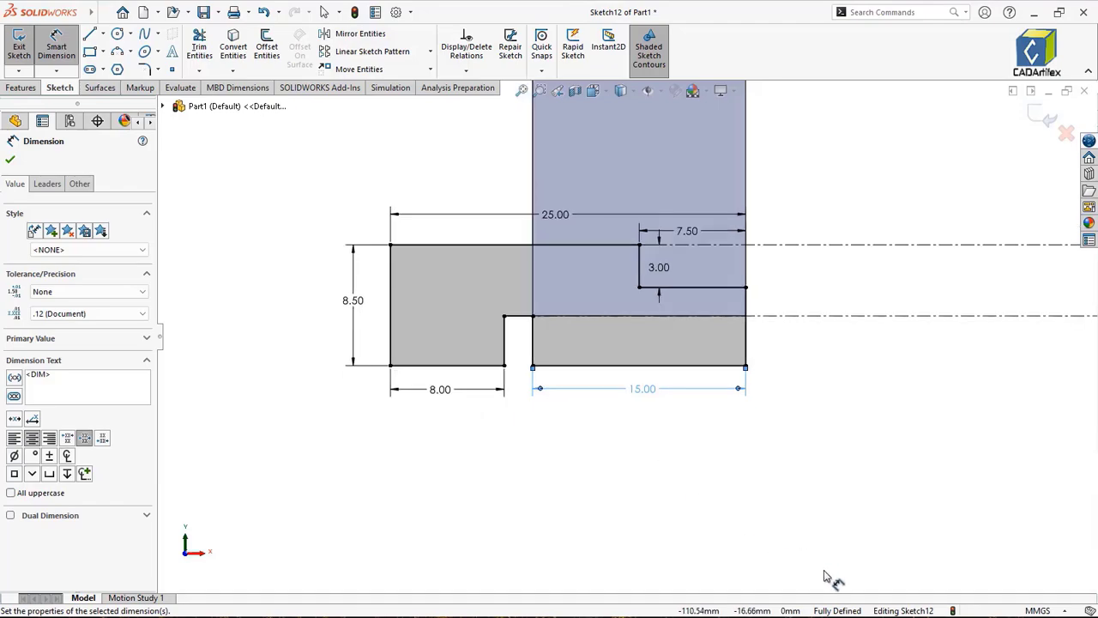
{"action": "left_click", "coordinate": [21, 87]}
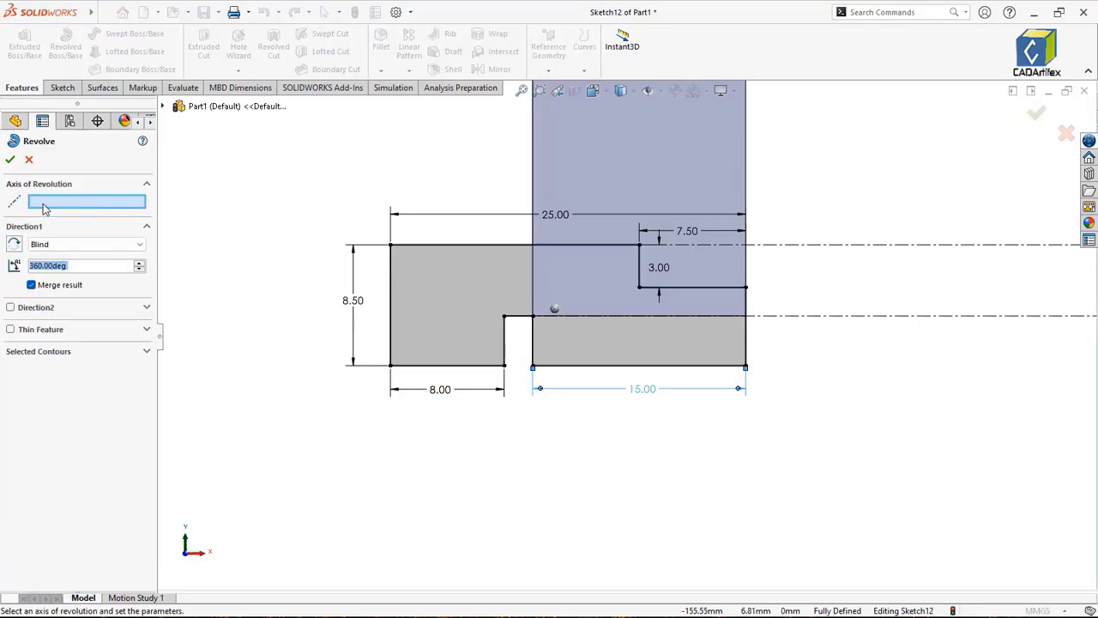
{"action": "left_click", "coordinate": [557, 251]}
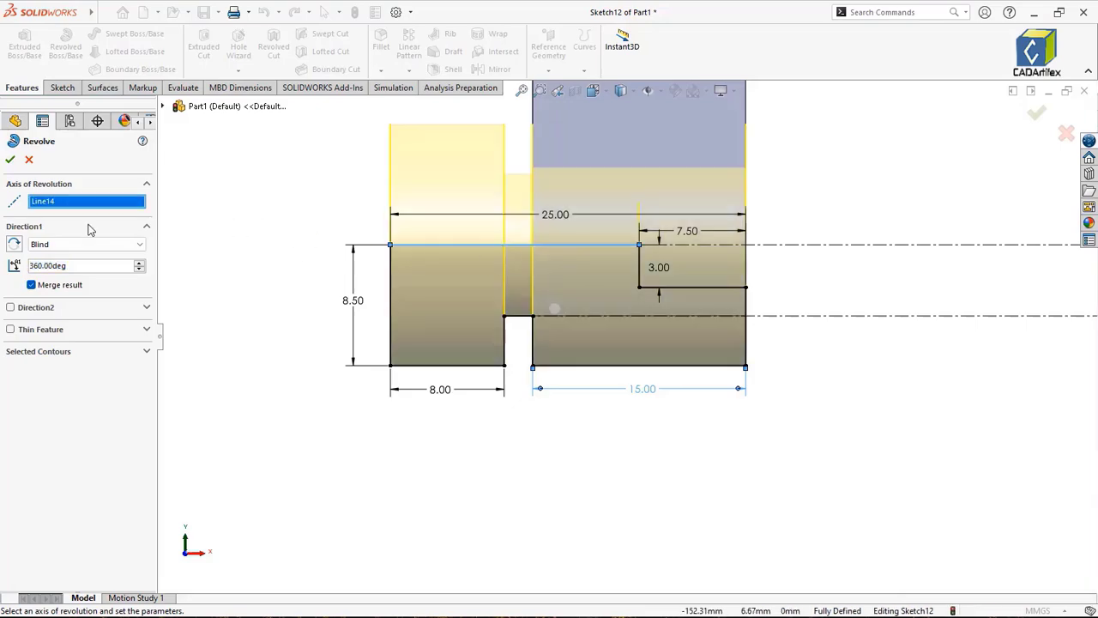
{"action": "left_click", "coordinate": [9, 160]}
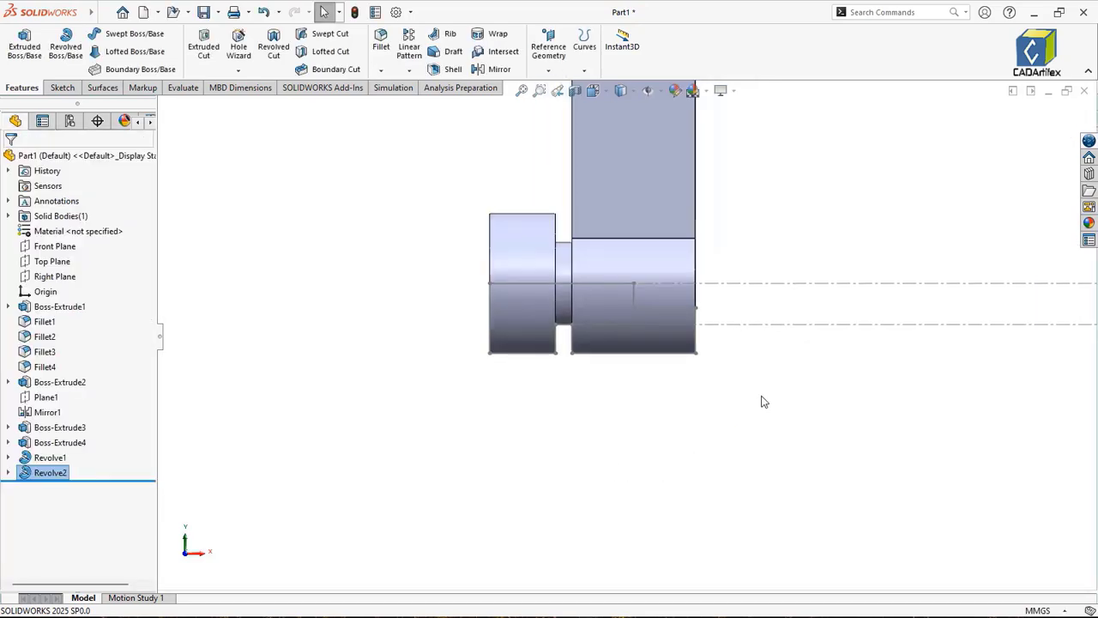
Step: Assign Cast Carbon Steel from the Steel category as the part's material
{"action": "scroll", "coordinate": [789, 383], "scroll_direction": "up", "scroll_amount": 3}
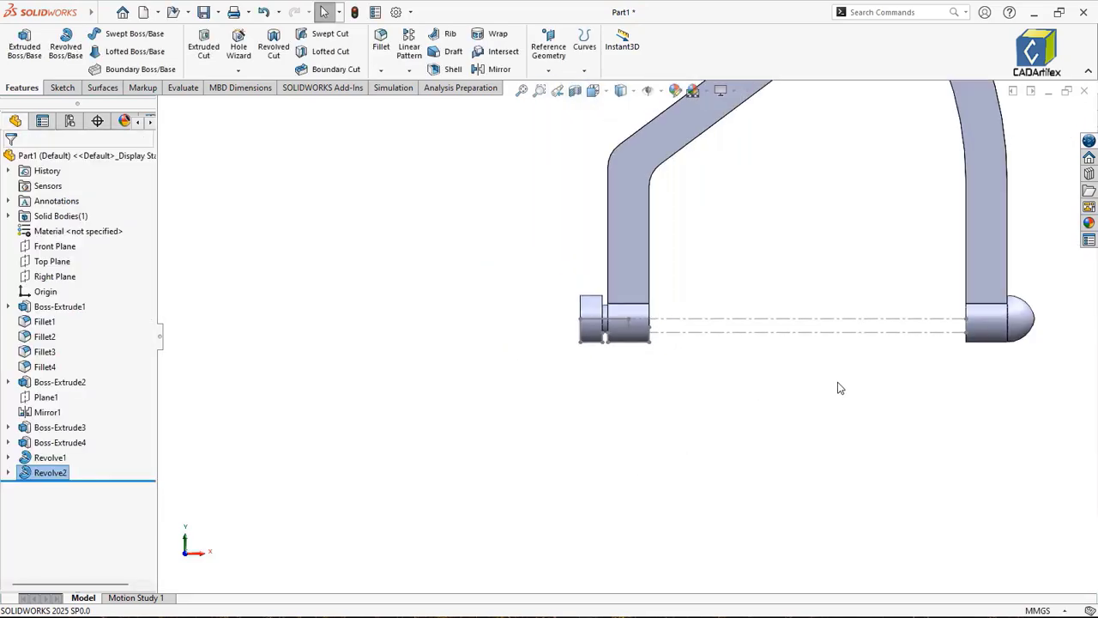
{"action": "scroll", "coordinate": [849, 347], "scroll_direction": "up", "scroll_amount": 4}
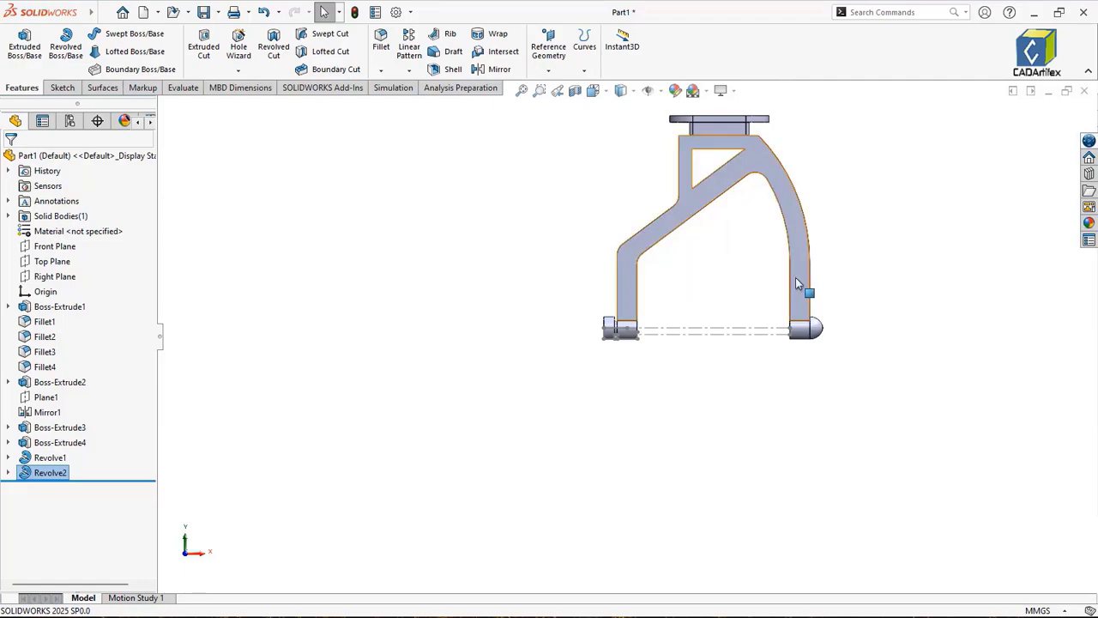
{"action": "scroll", "coordinate": [698, 275], "scroll_direction": "down", "scroll_amount": 3}
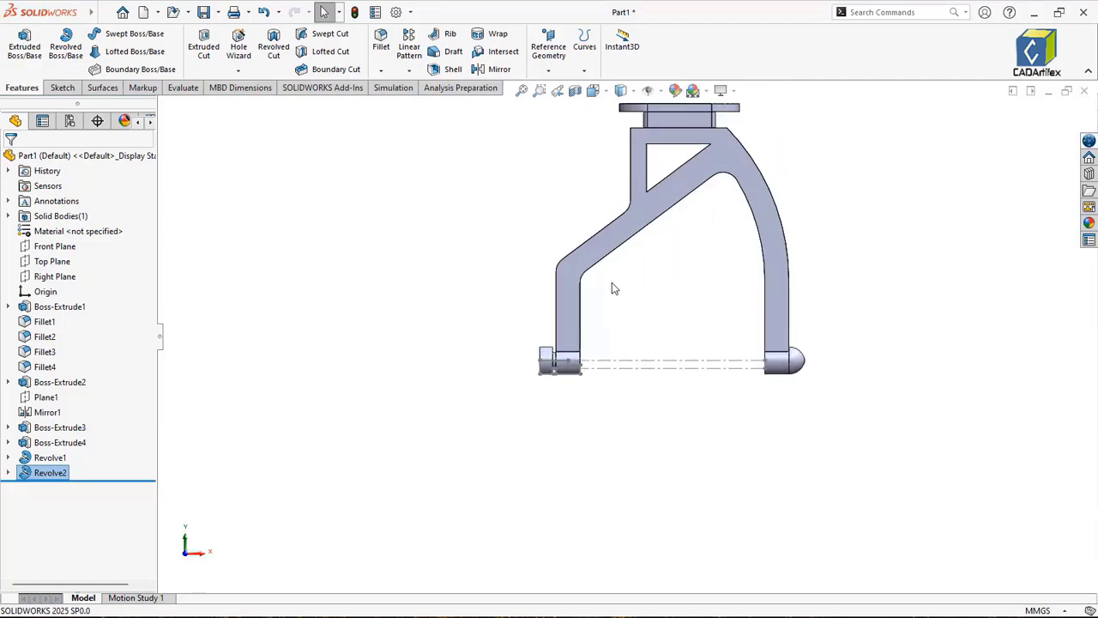
{"action": "right_click", "coordinate": [87, 236]}
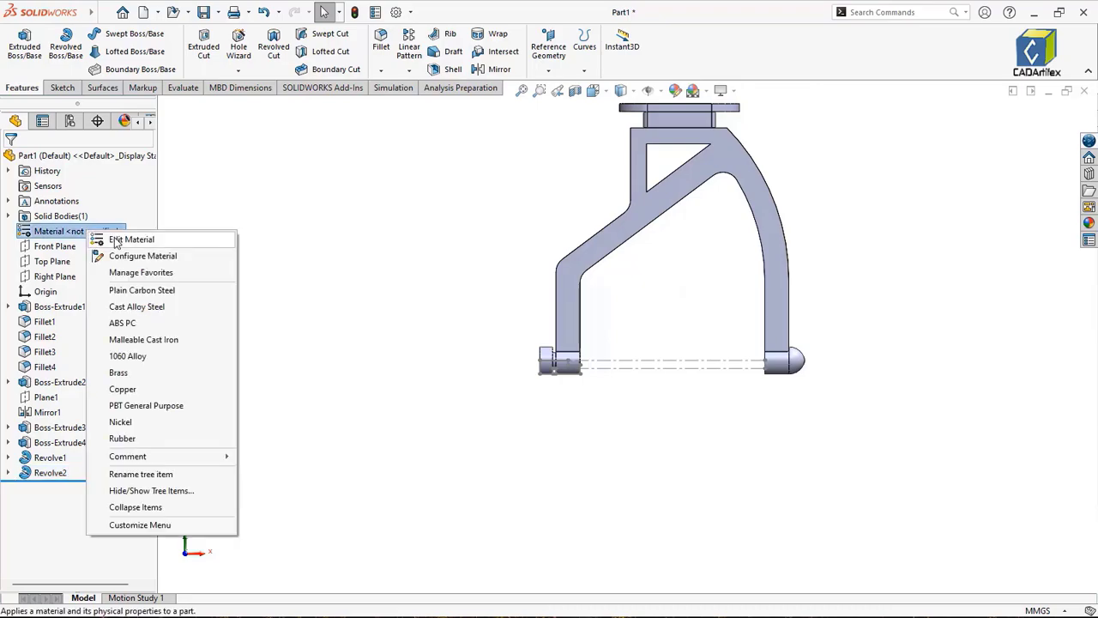
{"action": "left_click", "coordinate": [129, 239]}
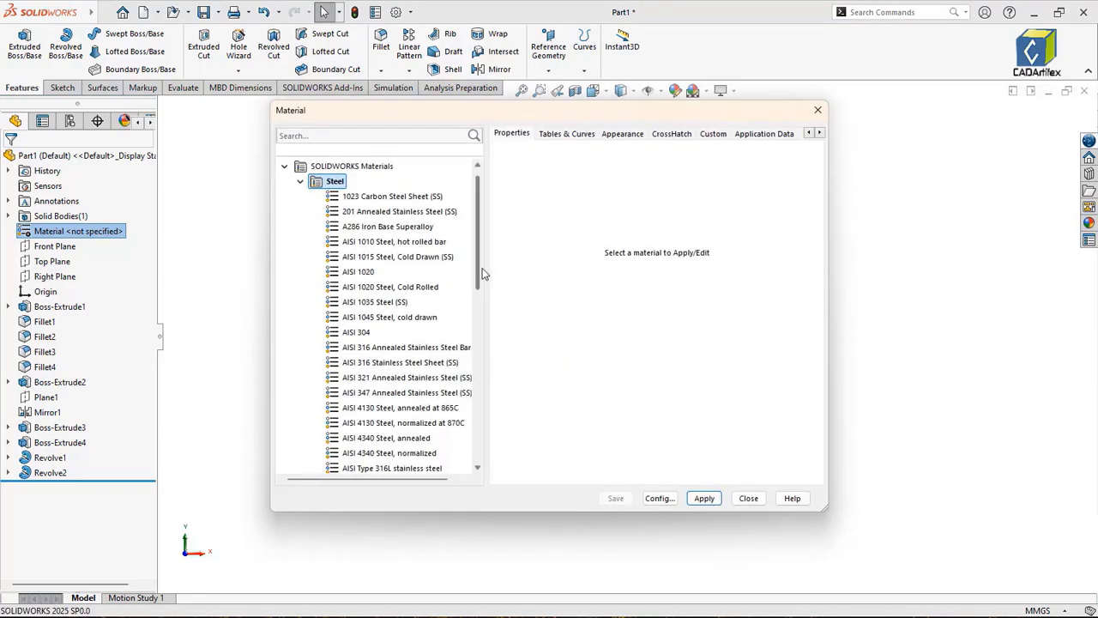
{"action": "left_click_drag", "start_coordinate": [483, 274], "coordinate": [492, 360]}
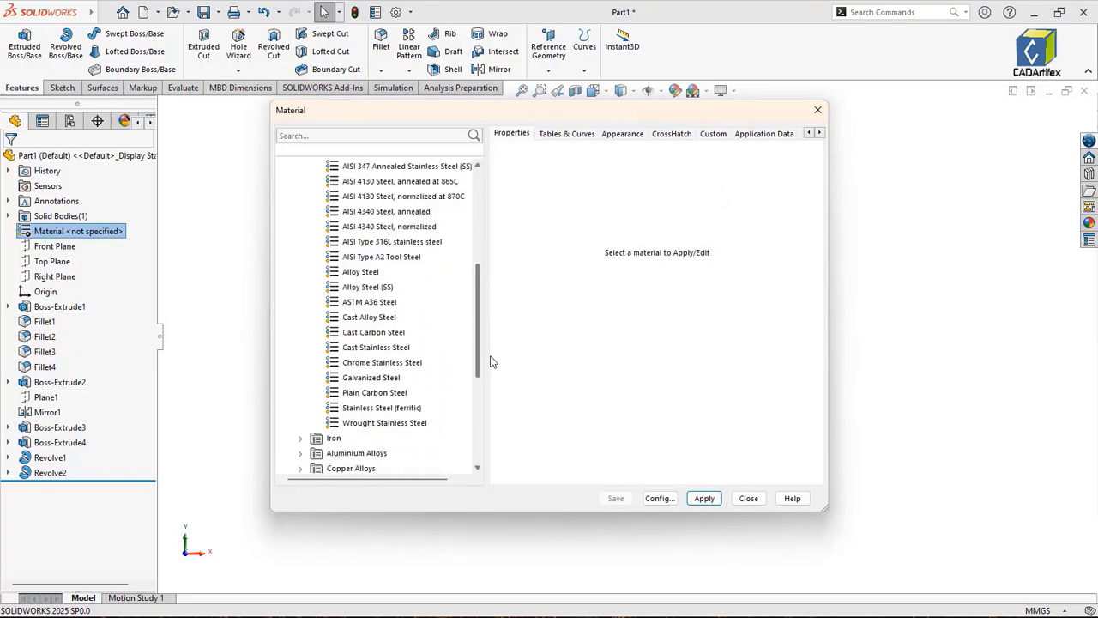
{"action": "left_click", "coordinate": [392, 337]}
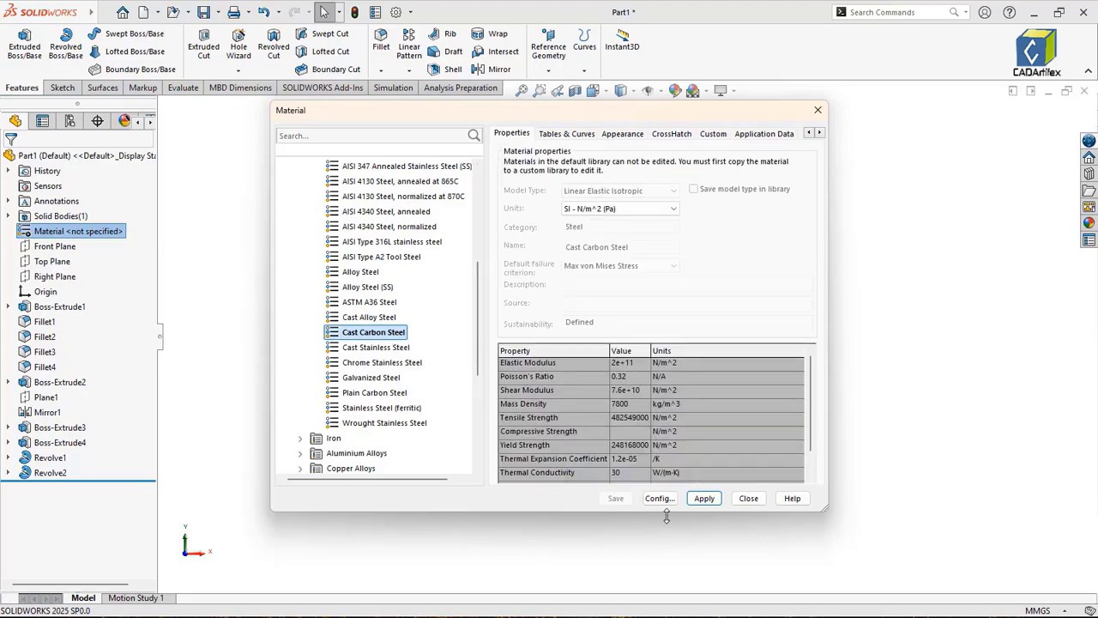
{"action": "left_click", "coordinate": [703, 498]}
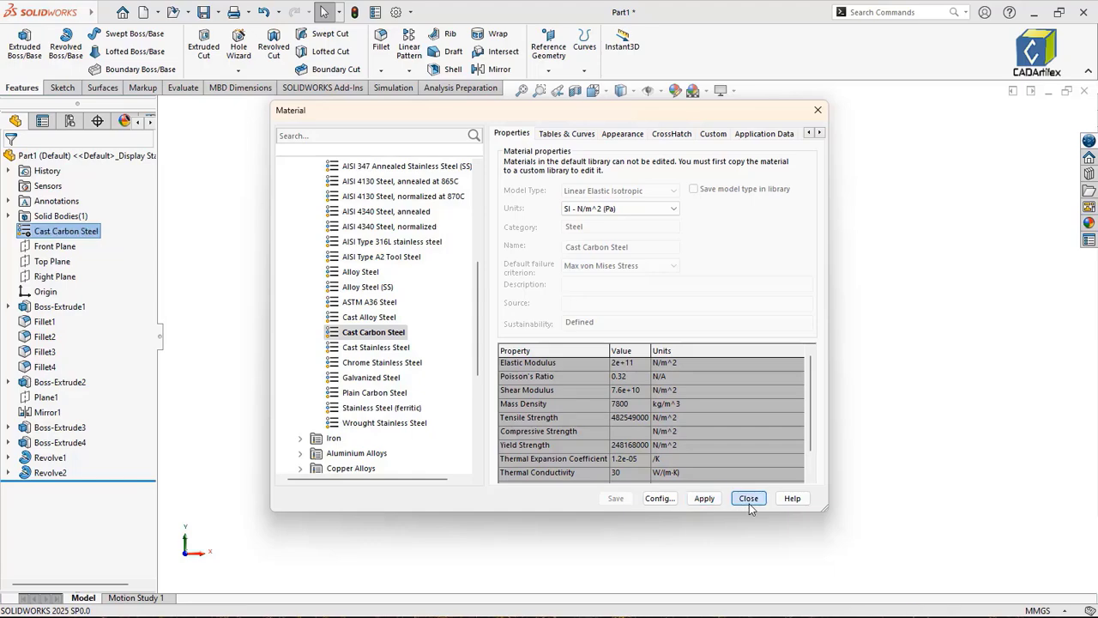
{"action": "left_click", "coordinate": [749, 500]}
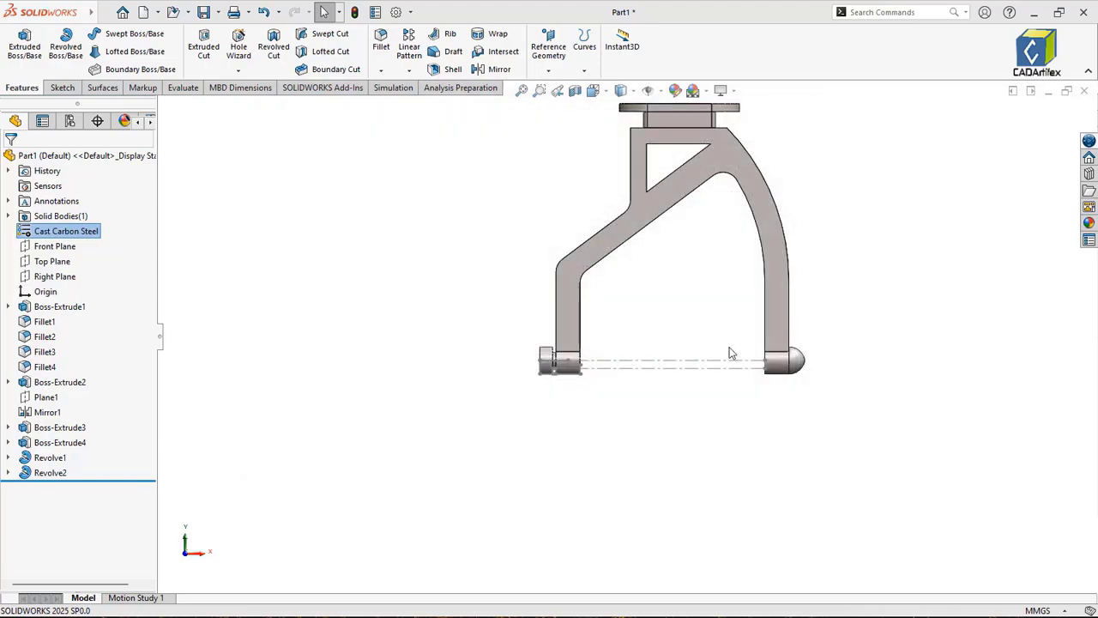
{"action": "scroll", "coordinate": [727, 340], "scroll_direction": "up", "scroll_amount": 1}
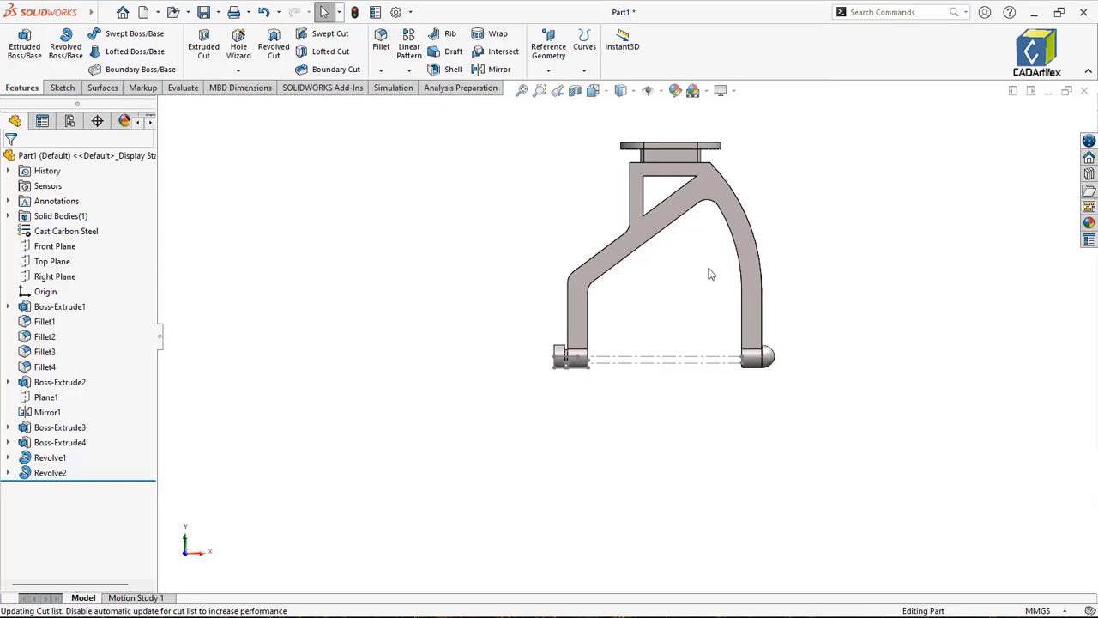
{"action": "scroll", "coordinate": [708, 267], "scroll_direction": "down", "scroll_amount": 2}
{"action": "scroll", "coordinate": [708, 267], "scroll_direction": "up", "scroll_amount": 1}
{"action": "scroll", "coordinate": [708, 274], "scroll_direction": "up", "scroll_amount": 1}
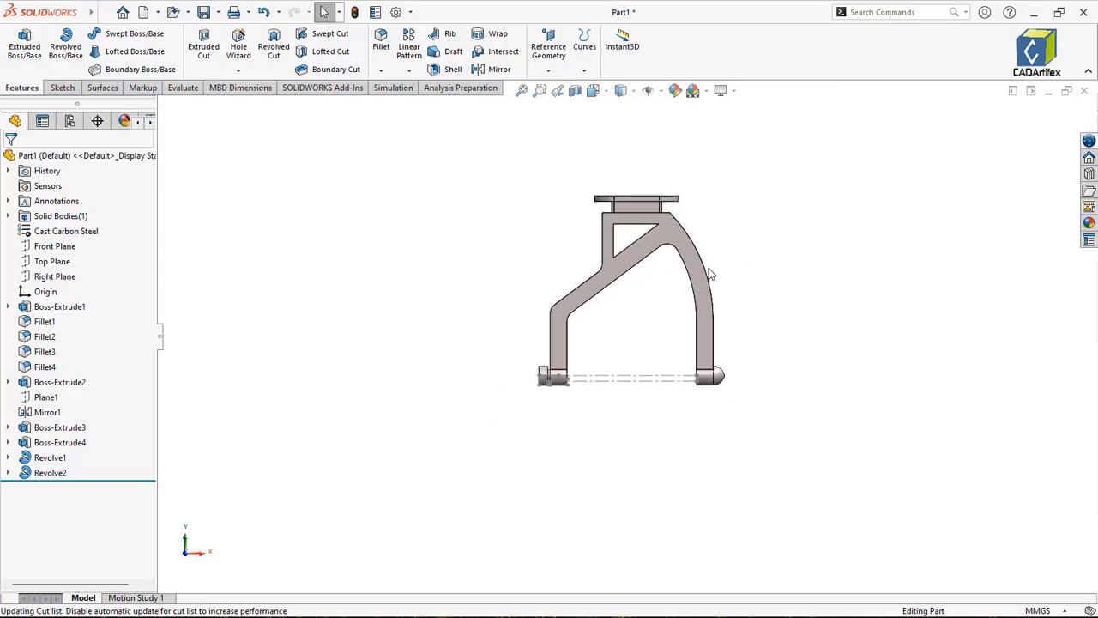
{"action": "key", "text": "ctrl+7"}
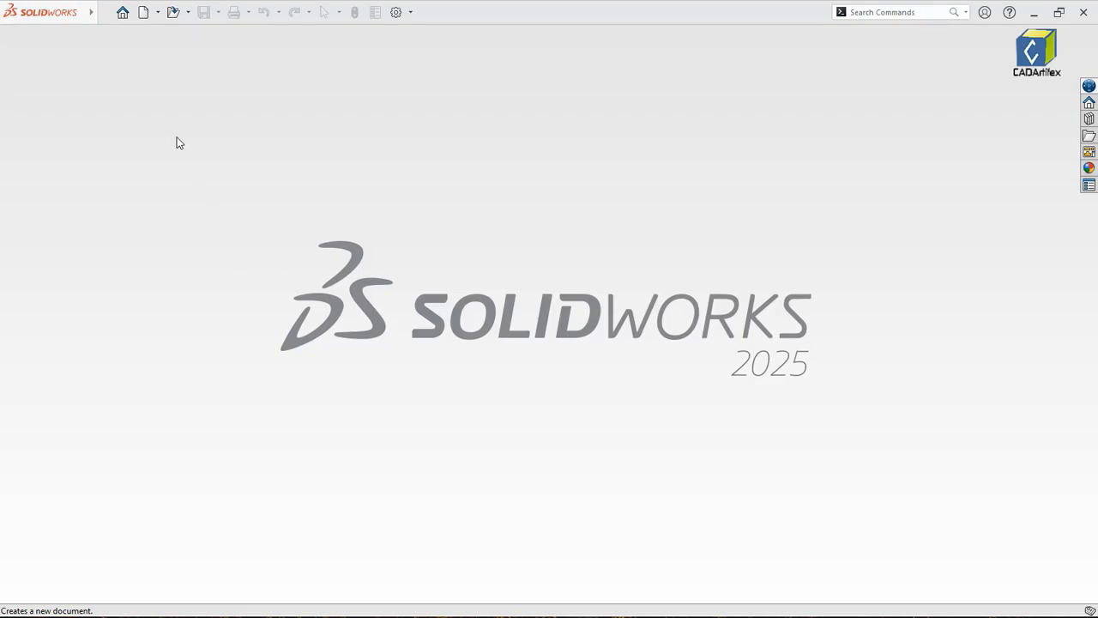
Step: Create a new assembly document
{"action": "left_click", "coordinate": [143, 13]}
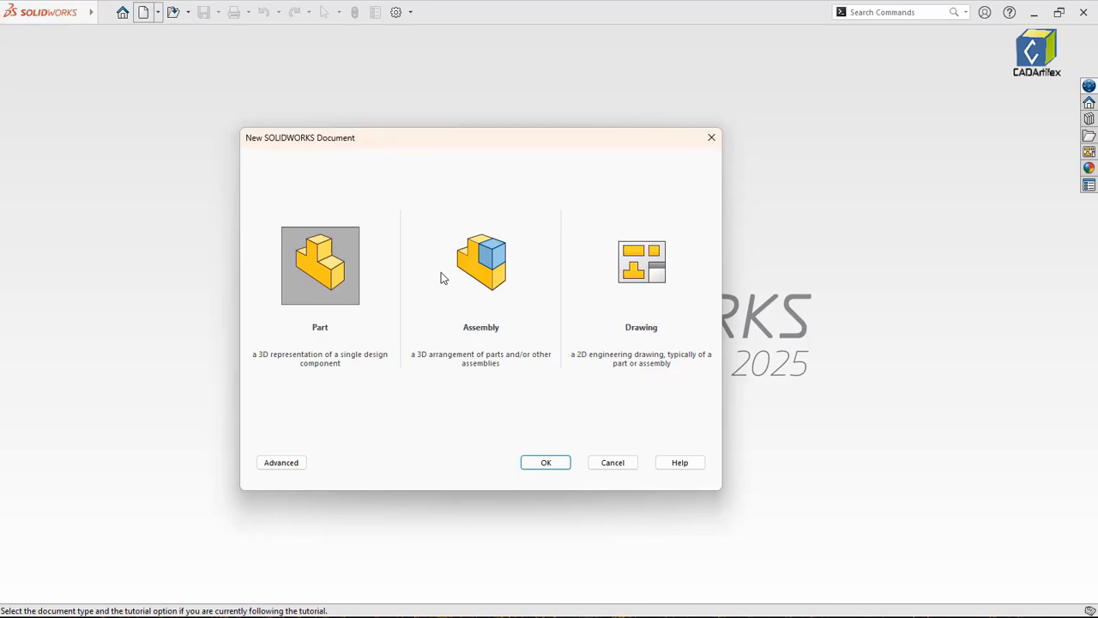
{"action": "left_click", "coordinate": [479, 274]}
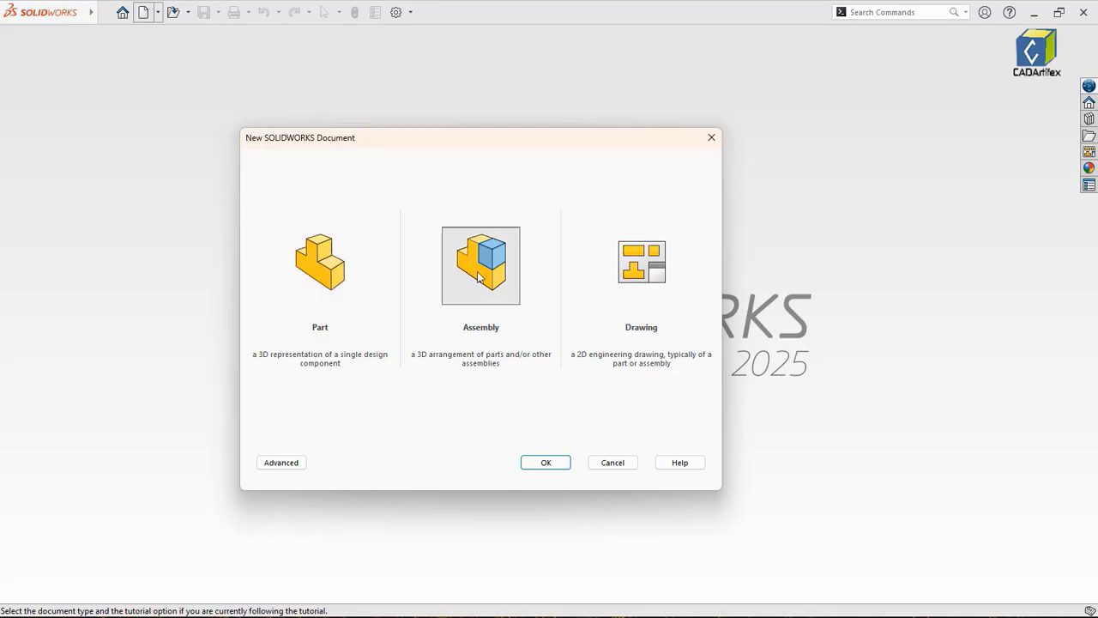
{"action": "left_click", "coordinate": [560, 463]}
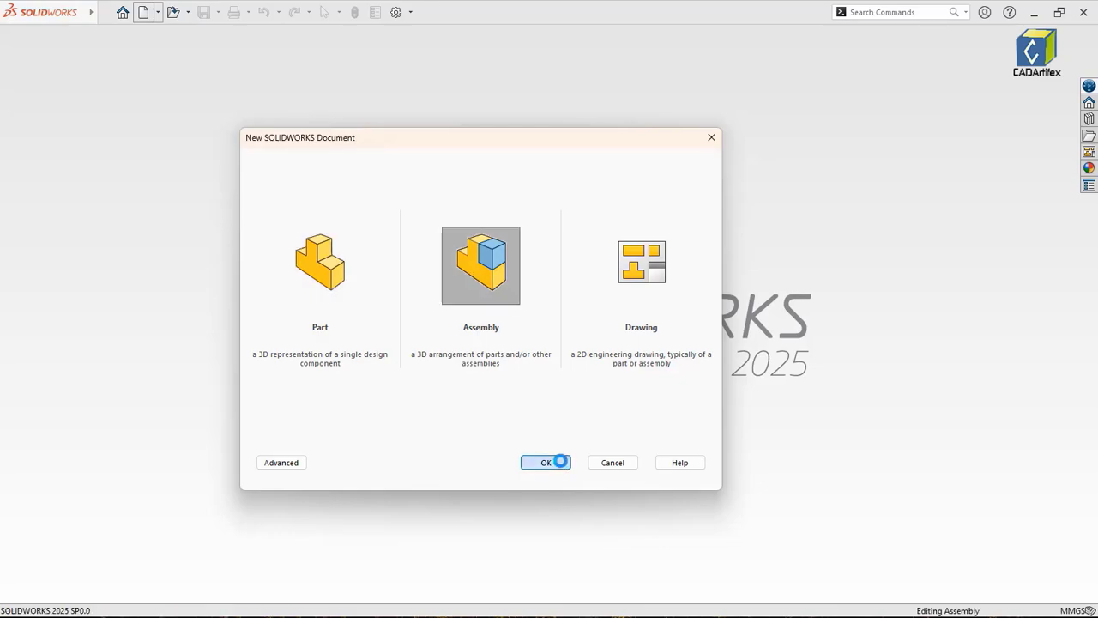
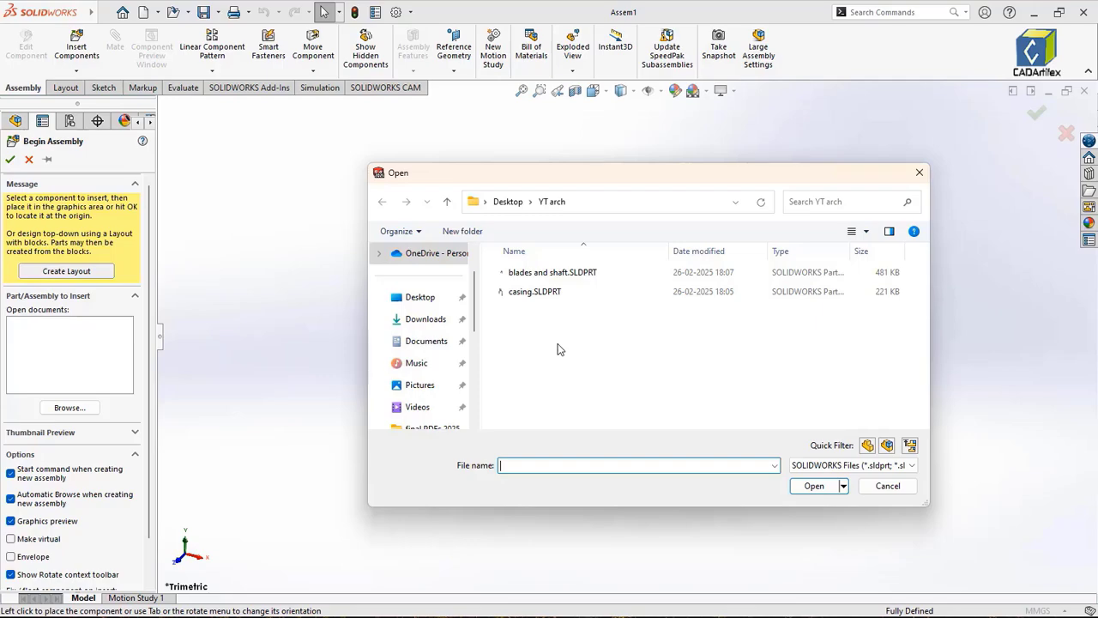
Step: Insert casing.SLDPRT from the YT arch folder and place it as the assembly's first component
{"action": "left_click", "coordinate": [562, 293]}
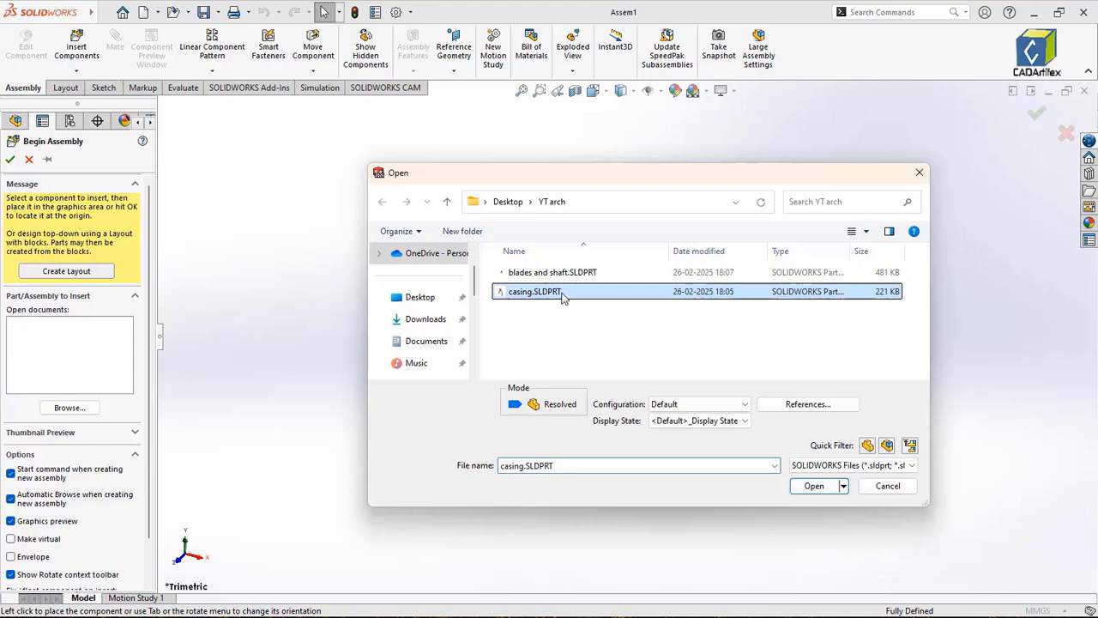
{"action": "left_click", "coordinate": [814, 487]}
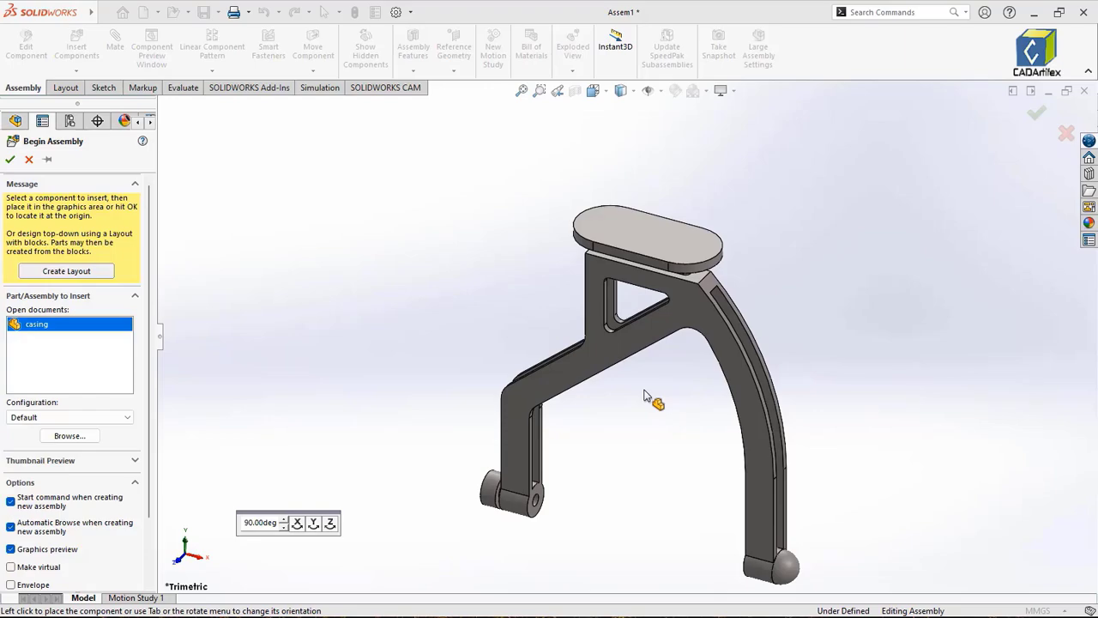
{"action": "left_click", "coordinate": [592, 371]}
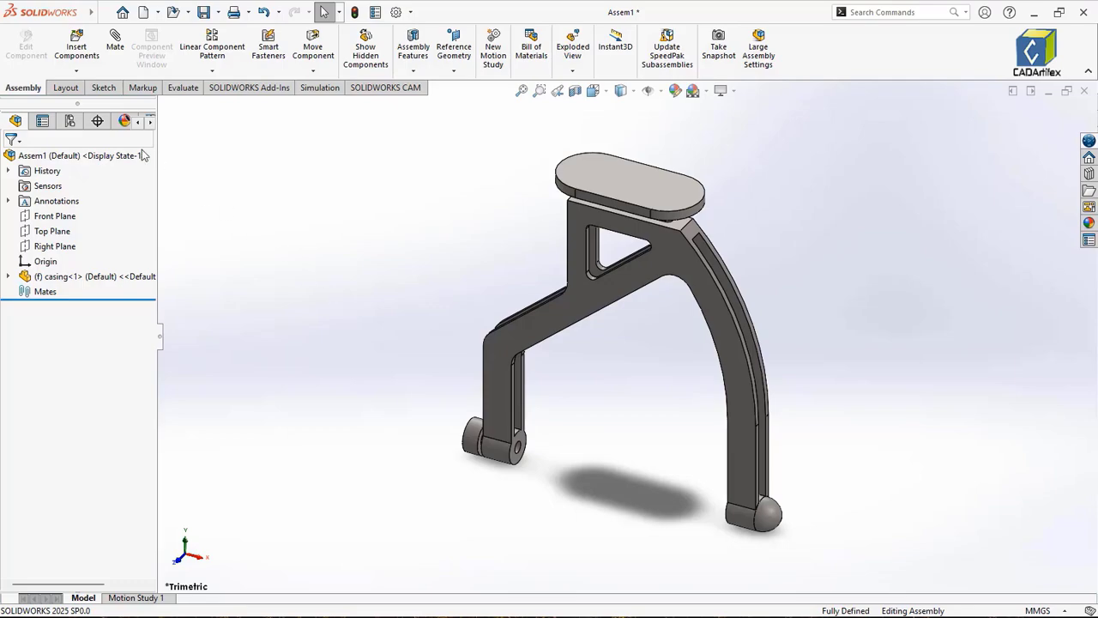
Step: Insert blades and shaft.SLDPRT from the YT arch folder and place it beside the casing as the second component
{"action": "left_click", "coordinate": [79, 53]}
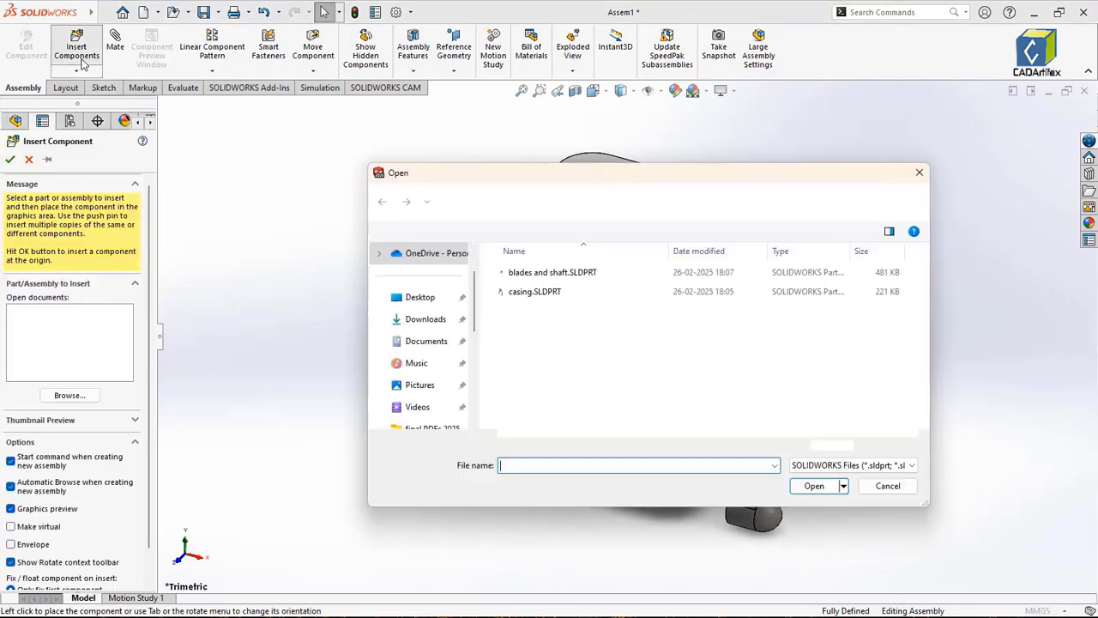
{"action": "left_click", "coordinate": [564, 279]}
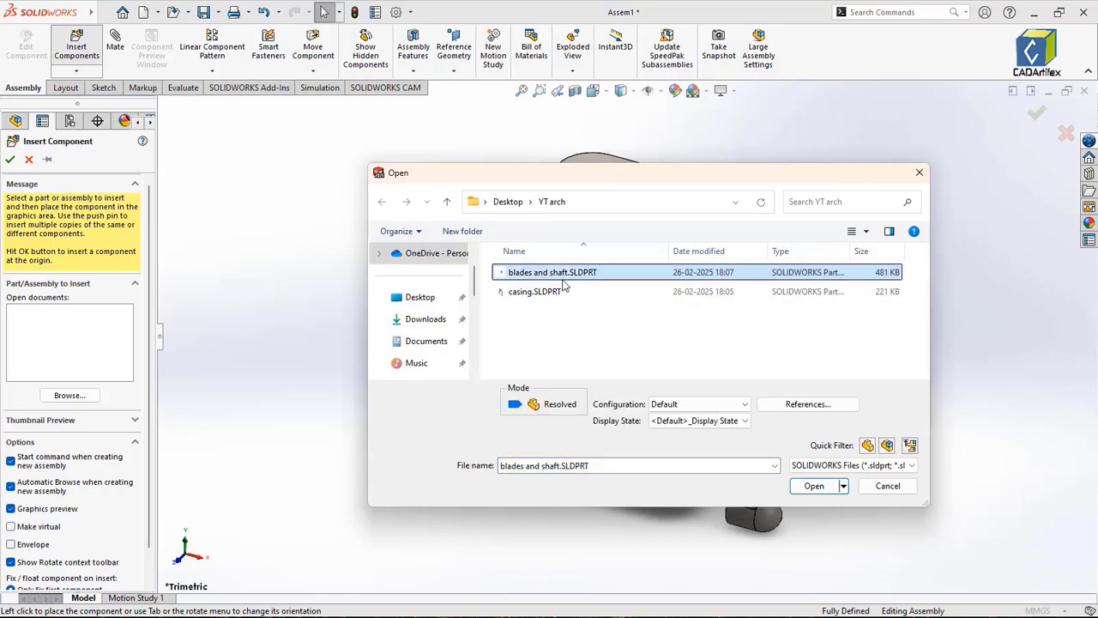
{"action": "left_click", "coordinate": [813, 485]}
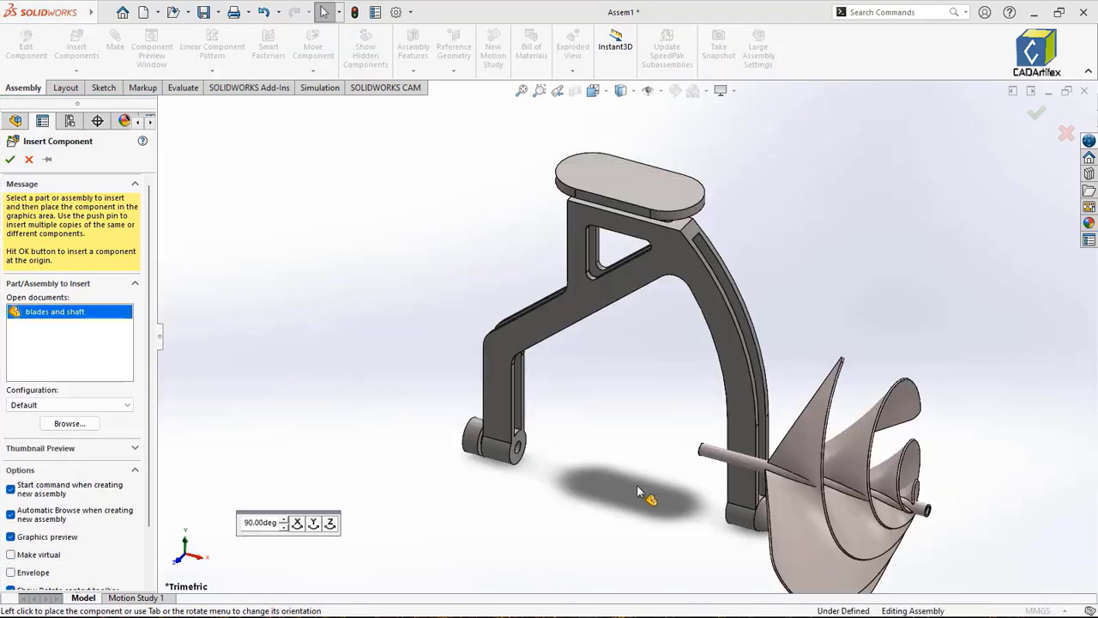
{"action": "left_click", "coordinate": [576, 520]}
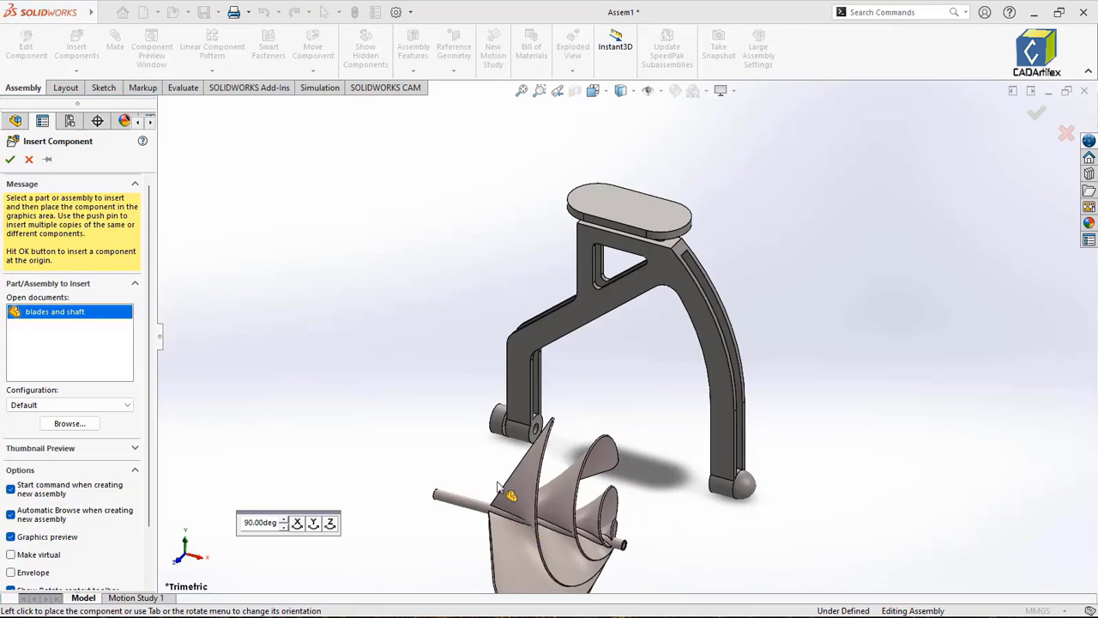
{"action": "left_click", "coordinate": [360, 265]}
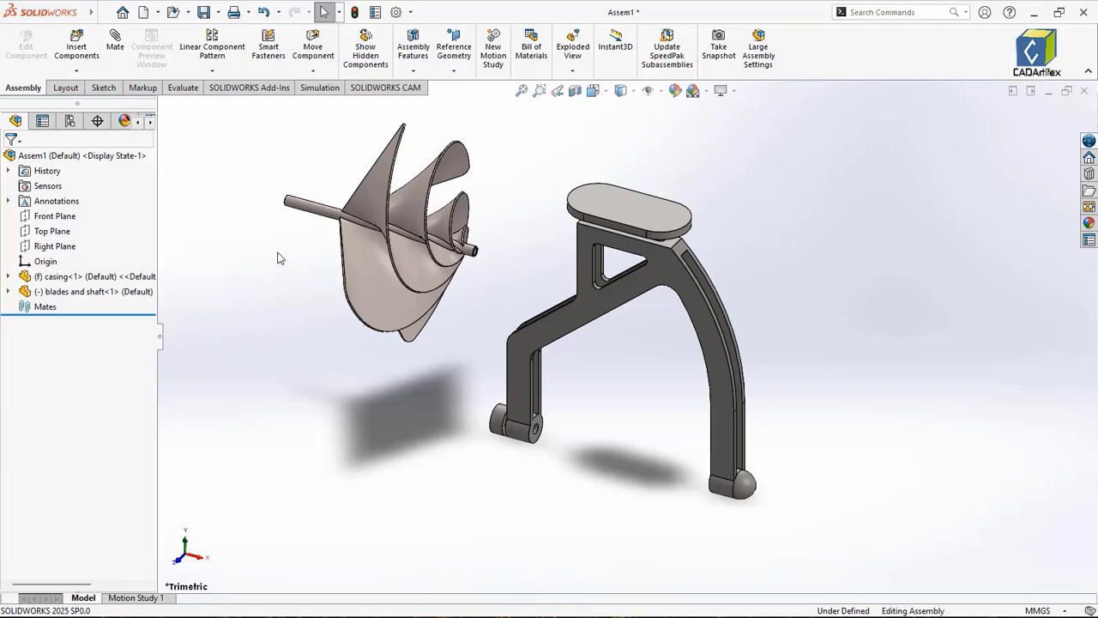
{"action": "key", "text": "ctrl+7"}
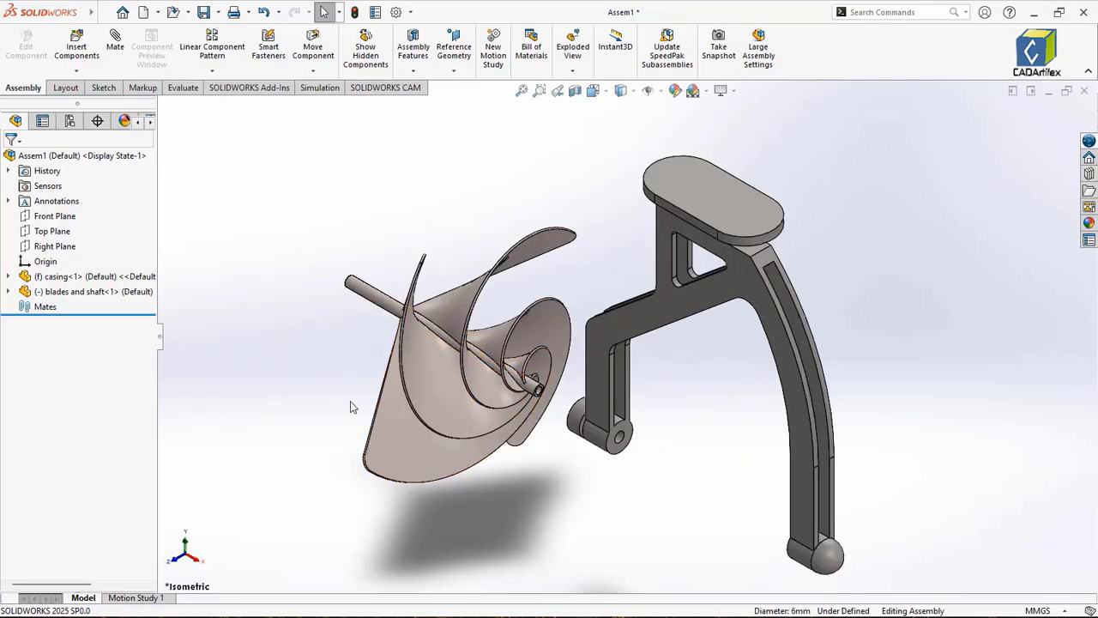
Step: Add a concentric mate between the shaft's outer cylindrical face and the hole in the domed end of the casing's curved leg
{"action": "left_click", "coordinate": [114, 47]}
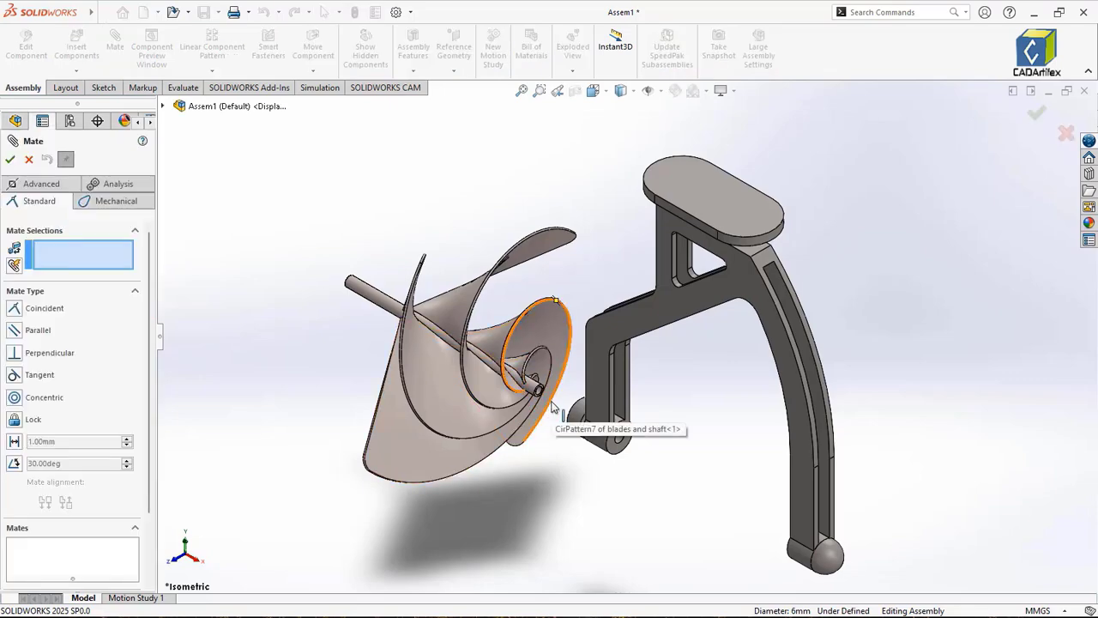
{"action": "scroll", "coordinate": [554, 408], "scroll_direction": "down", "scroll_amount": 3}
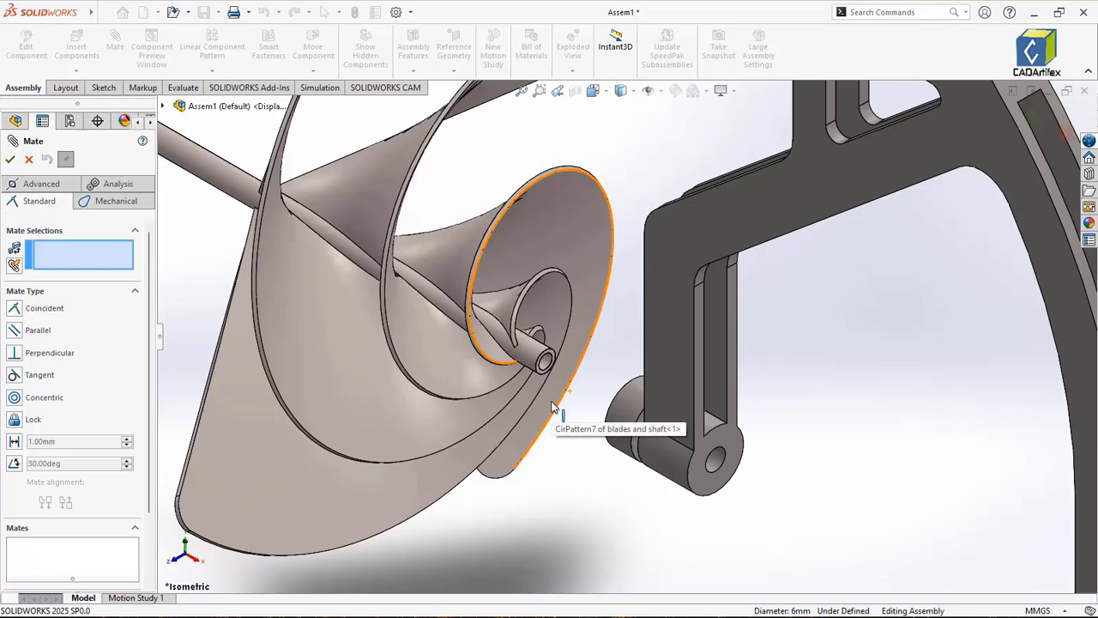
{"action": "left_click", "coordinate": [533, 354]}
{"action": "scroll", "coordinate": [799, 463], "scroll_direction": "up", "scroll_amount": 5}
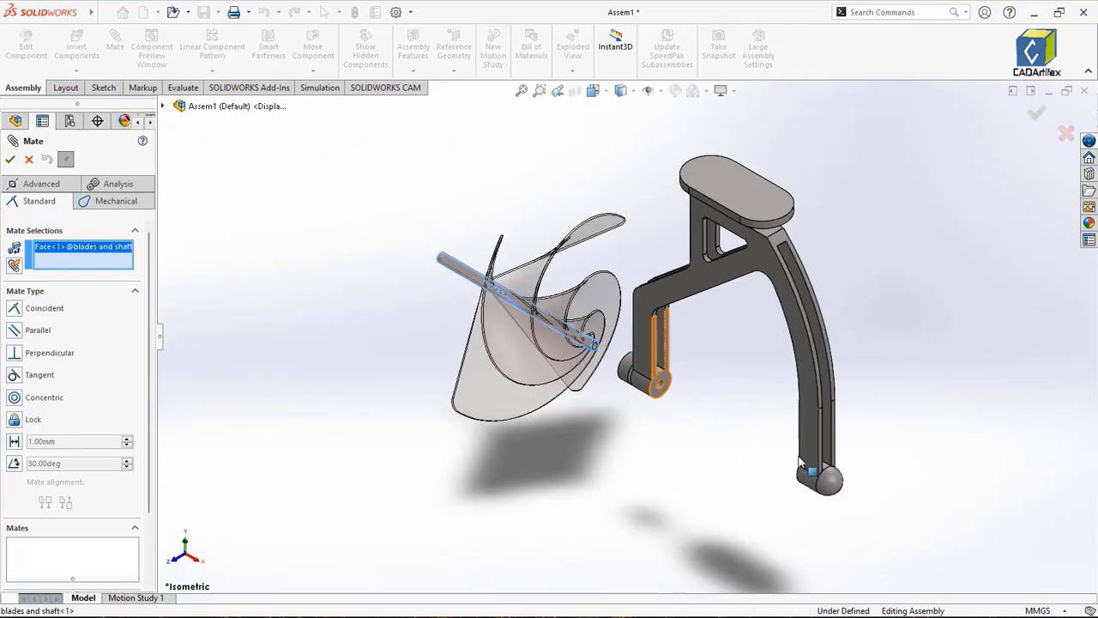
{"action": "scroll", "coordinate": [799, 463], "scroll_direction": "down", "scroll_amount": 2}
{"action": "middle_click_drag", "start_coordinate": [772, 433], "coordinate": [816, 529]}
{"action": "scroll", "coordinate": [799, 502], "scroll_direction": "down", "scroll_amount": 6}
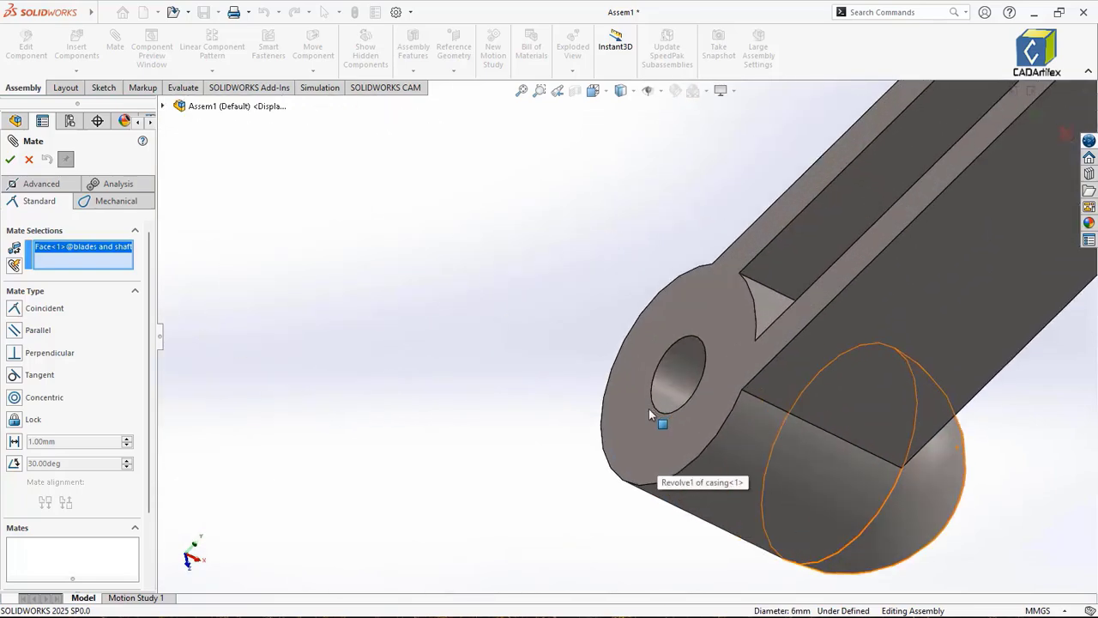
{"action": "scroll", "coordinate": [649, 413], "scroll_direction": "down", "scroll_amount": 2}
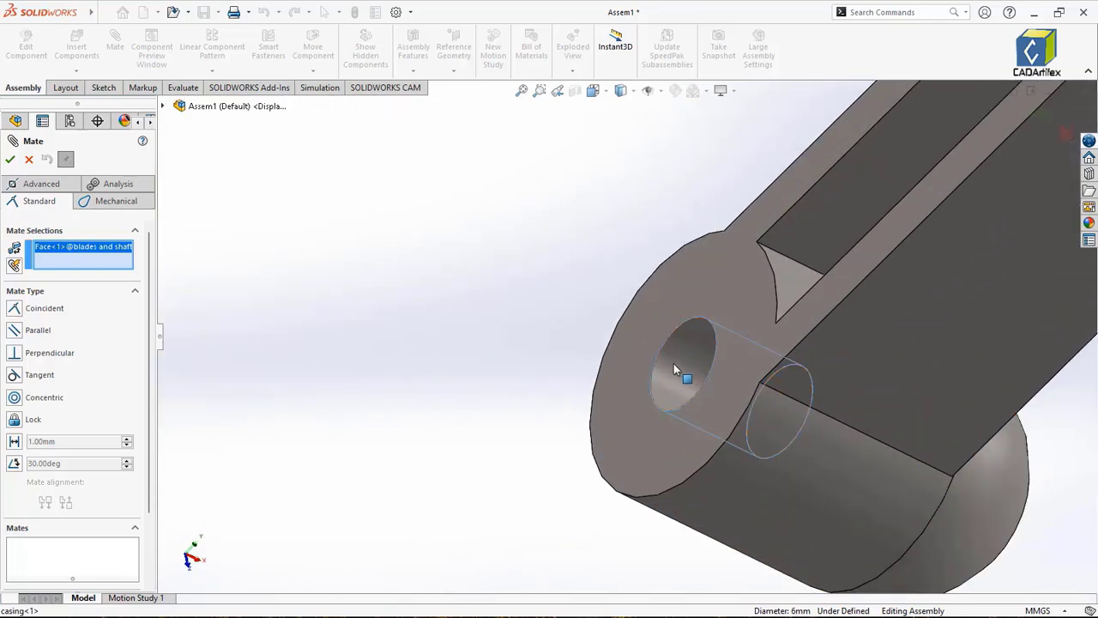
{"action": "left_click", "coordinate": [674, 367]}
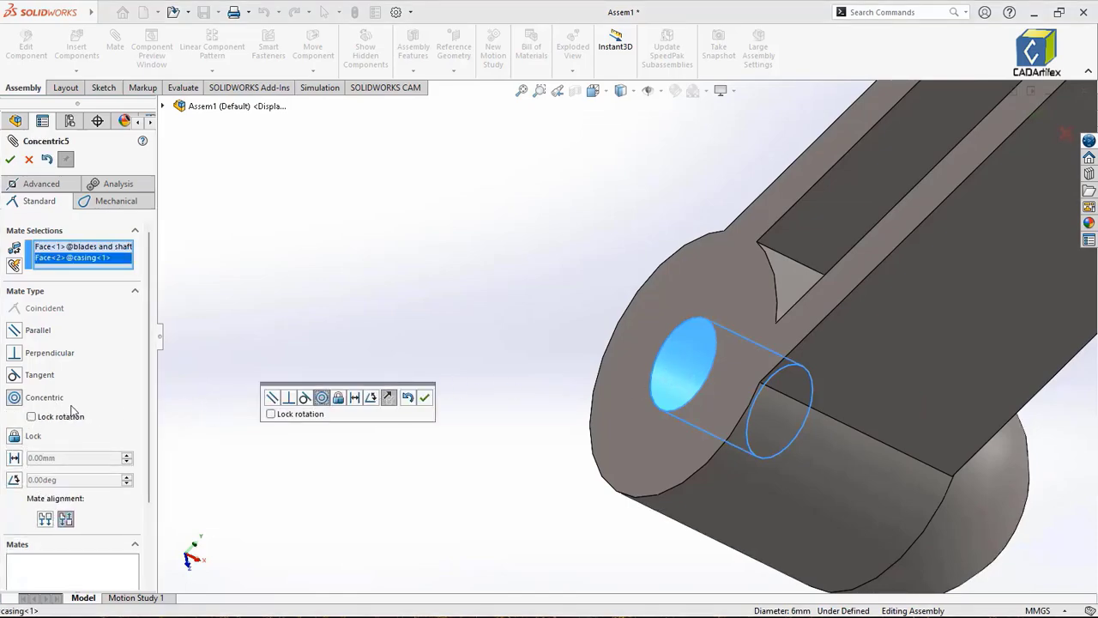
{"action": "left_click", "coordinate": [10, 159]}
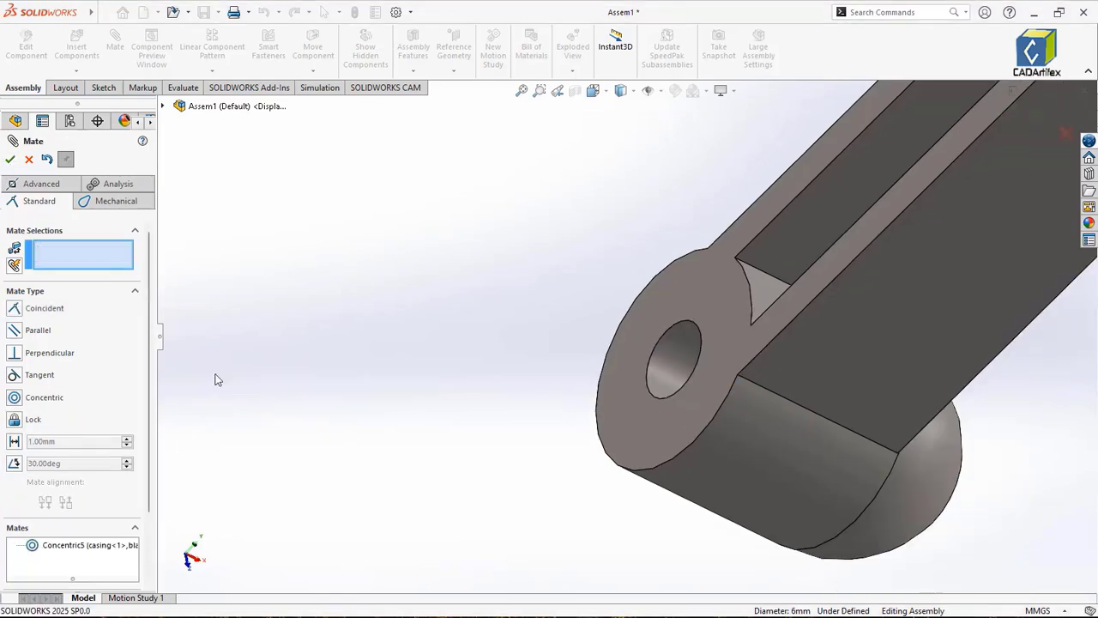
Step: Add a second concentric mate between the shaft's outer face and the through hole in the casing's short leg, and finish mating
{"action": "scroll", "coordinate": [218, 360], "scroll_direction": "up", "scroll_amount": 9}
{"action": "scroll", "coordinate": [314, 193], "scroll_direction": "down", "scroll_amount": 5}
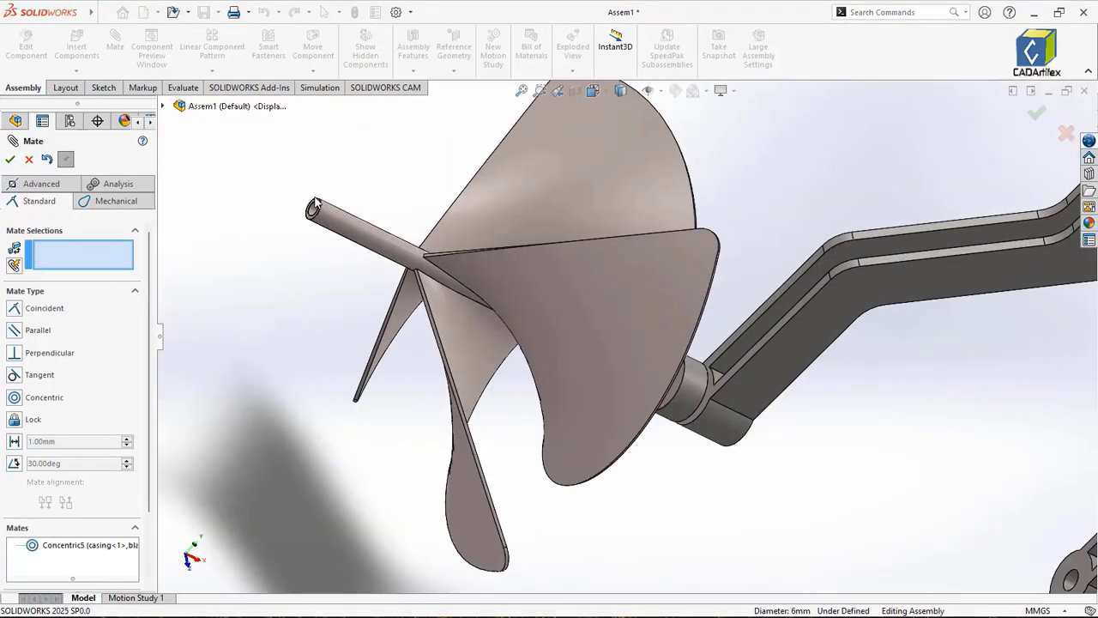
{"action": "scroll", "coordinate": [316, 202], "scroll_direction": "down", "scroll_amount": 2}
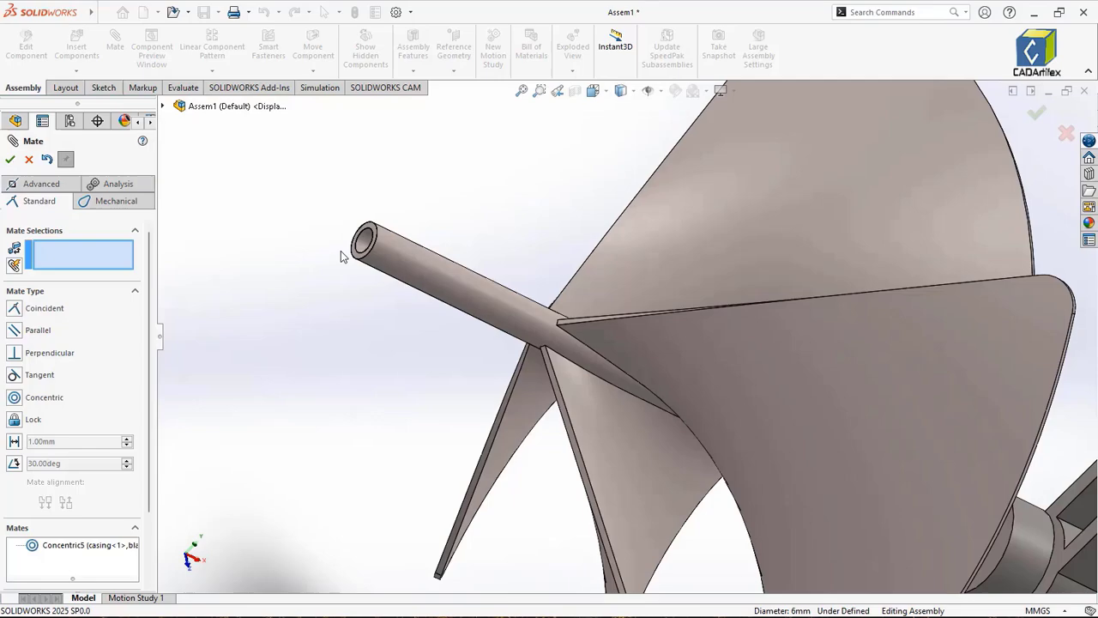
{"action": "left_click", "coordinate": [386, 257]}
{"action": "scroll", "coordinate": [403, 330], "scroll_direction": "up", "scroll_amount": 5}
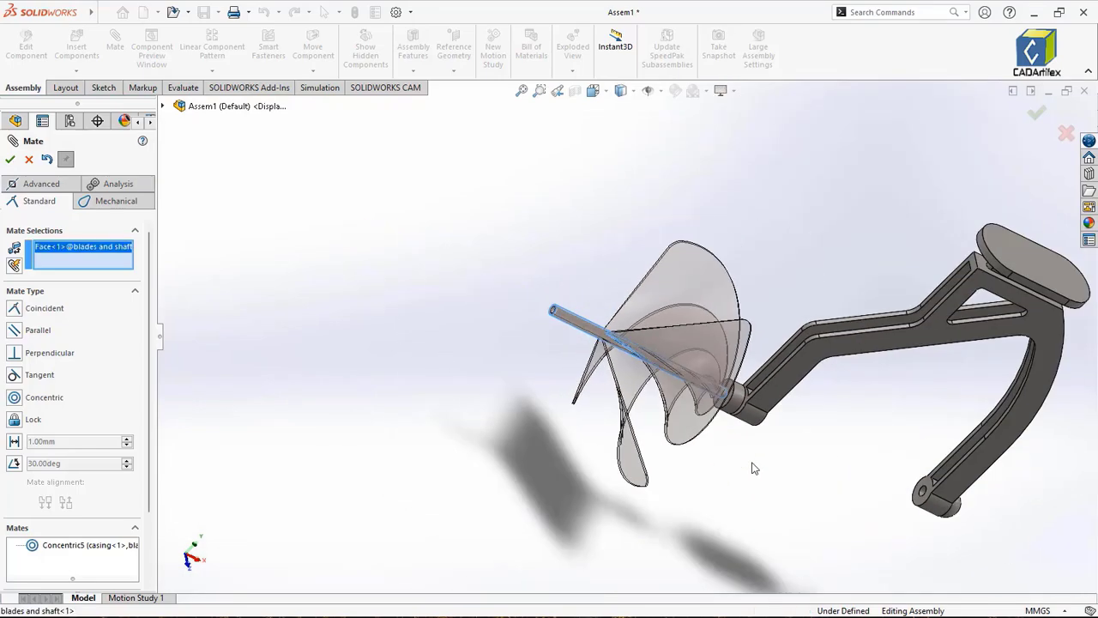
{"action": "scroll", "coordinate": [792, 447], "scroll_direction": "down", "scroll_amount": 4}
{"action": "middle_click_drag", "start_coordinate": [770, 414], "coordinate": [709, 344]}
{"action": "scroll", "coordinate": [708, 341], "scroll_direction": "down", "scroll_amount": 5}
{"action": "scroll", "coordinate": [557, 302], "scroll_direction": "down", "scroll_amount": 4}
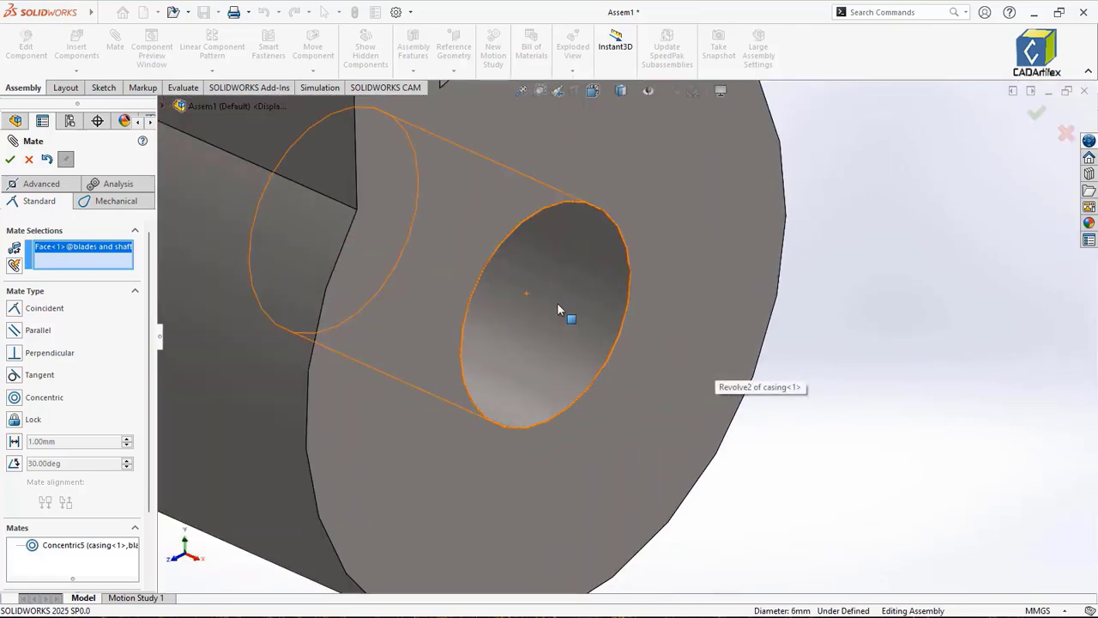
{"action": "left_click", "coordinate": [558, 303]}
{"action": "scroll", "coordinate": [571, 368], "scroll_direction": "up", "scroll_amount": 4}
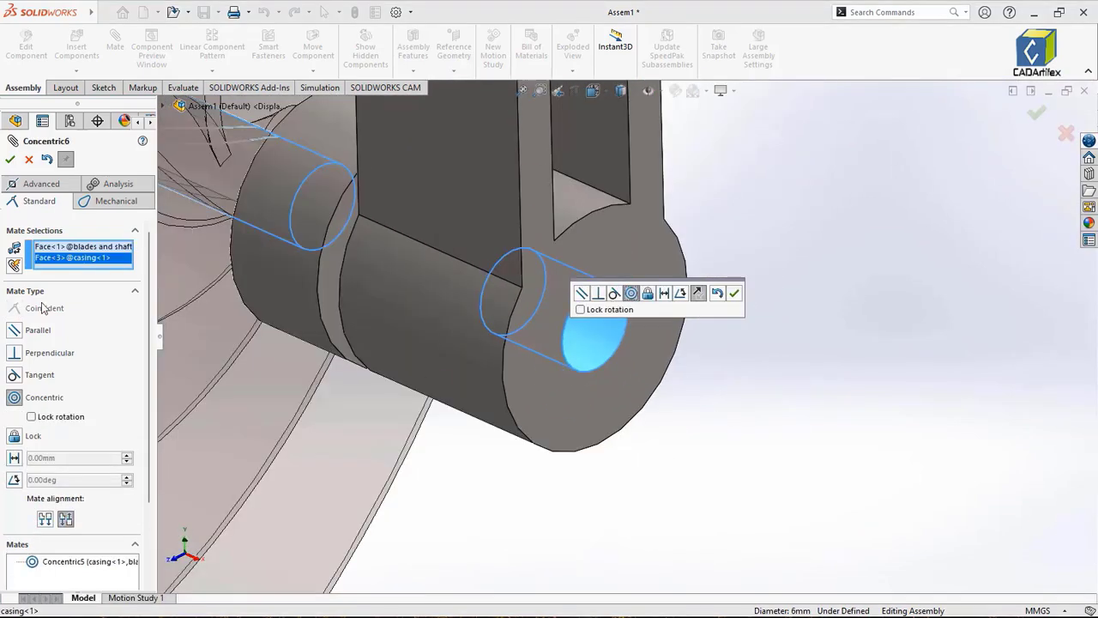
{"action": "left_click", "coordinate": [9, 161]}
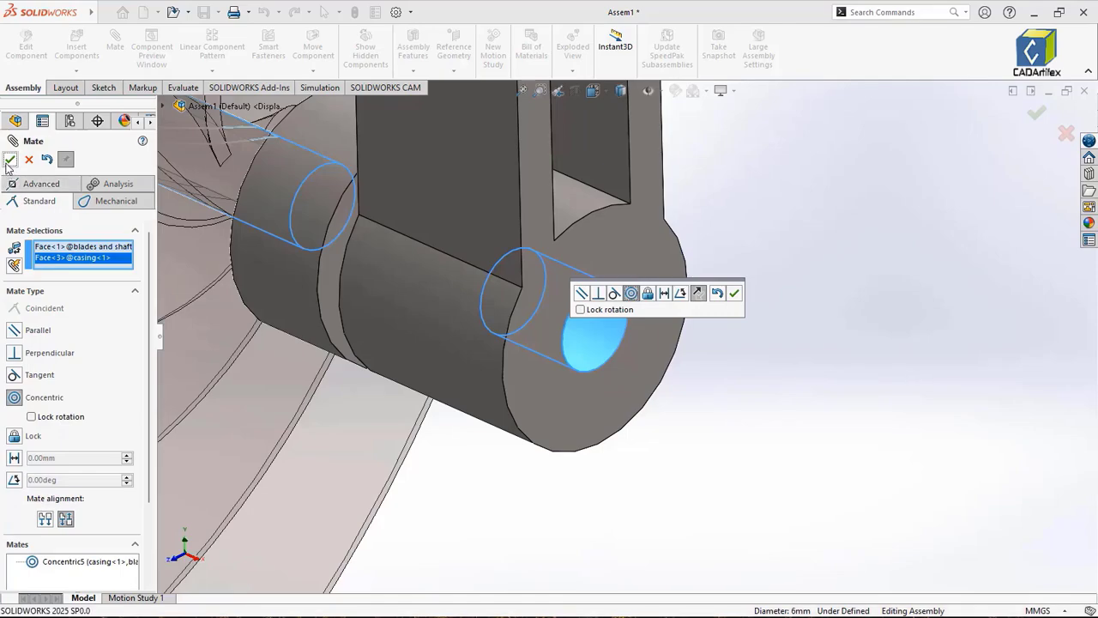
{"action": "scroll", "coordinate": [460, 485], "scroll_direction": "up", "scroll_amount": 6}
{"action": "scroll", "coordinate": [468, 489], "scroll_direction": "up", "scroll_amount": 2}
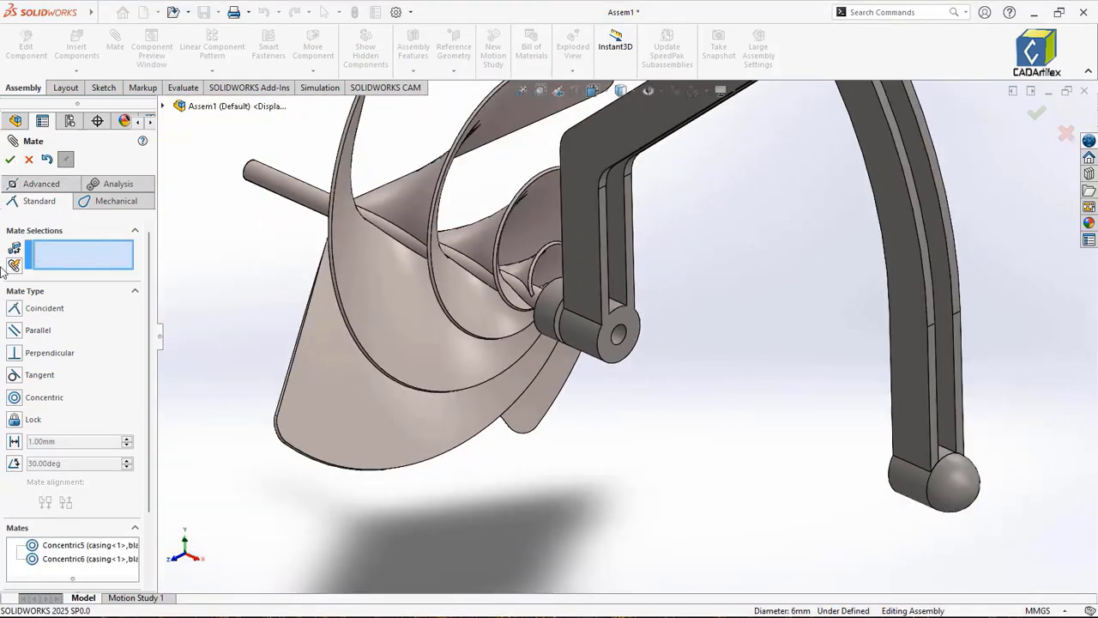
{"action": "scroll", "coordinate": [514, 356], "scroll_direction": "down", "scroll_amount": 2}
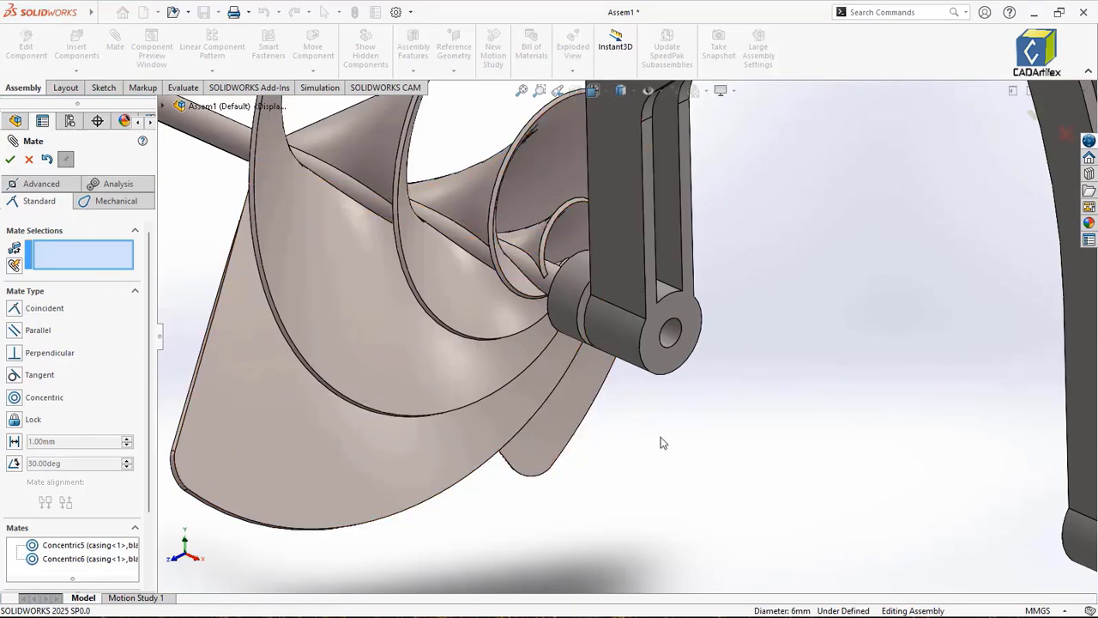
{"action": "scroll", "coordinate": [661, 439], "scroll_direction": "up", "scroll_amount": 2}
{"action": "scroll", "coordinate": [661, 439], "scroll_direction": "down", "scroll_amount": 3}
{"action": "scroll", "coordinate": [661, 419], "scroll_direction": "up", "scroll_amount": 2}
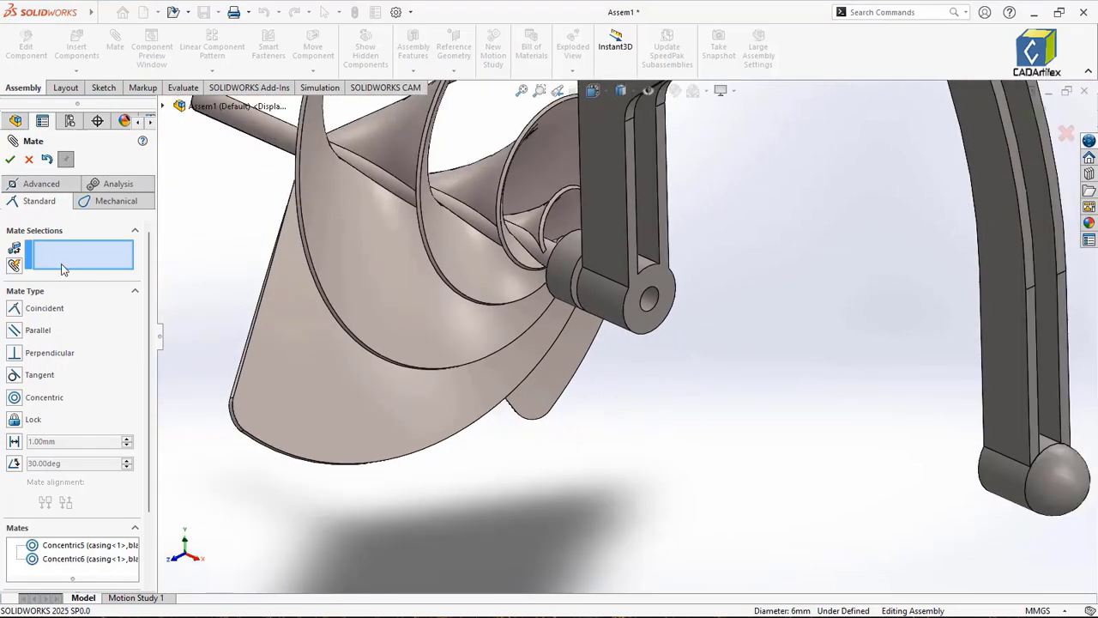
{"action": "left_click", "coordinate": [29, 160]}
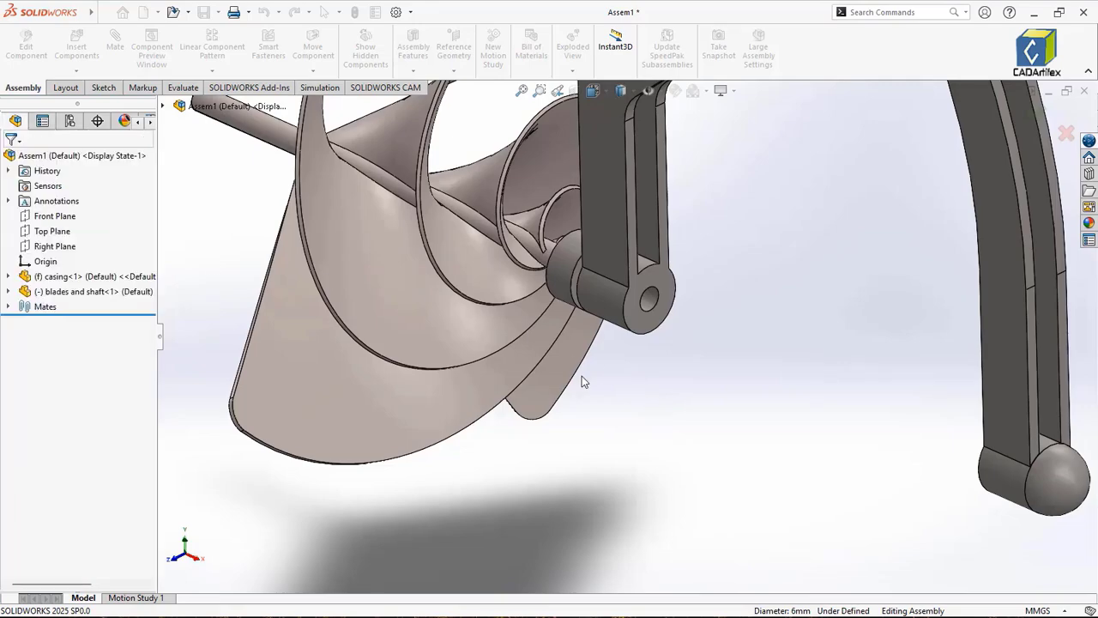
Step: Slide the blades and shaft along its axis so the shaft end clears the boss on the casing's short leg
{"action": "scroll", "coordinate": [584, 378], "scroll_direction": "up", "scroll_amount": 2}
{"action": "scroll", "coordinate": [544, 298], "scroll_direction": "down", "scroll_amount": 4}
{"action": "scroll", "coordinate": [645, 315], "scroll_direction": "up", "scroll_amount": 2}
{"action": "scroll", "coordinate": [645, 316], "scroll_direction": "up", "scroll_amount": 1}
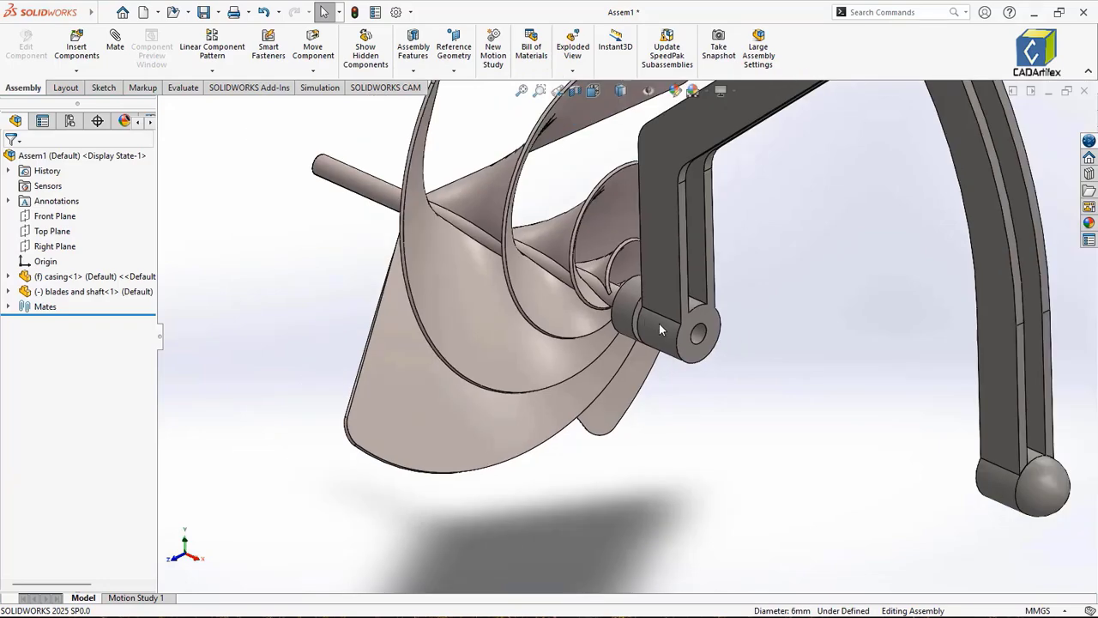
{"action": "middle_click_drag", "start_coordinate": [659, 325], "coordinate": [710, 314]}
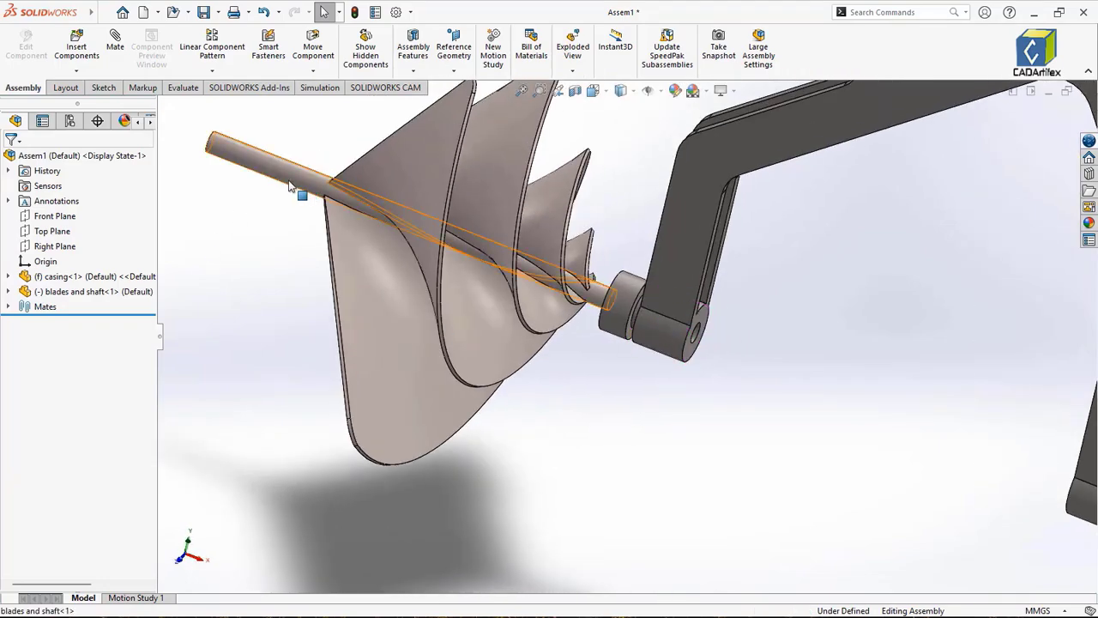
{"action": "left_click_drag", "start_coordinate": [257, 170], "coordinate": [216, 176]}
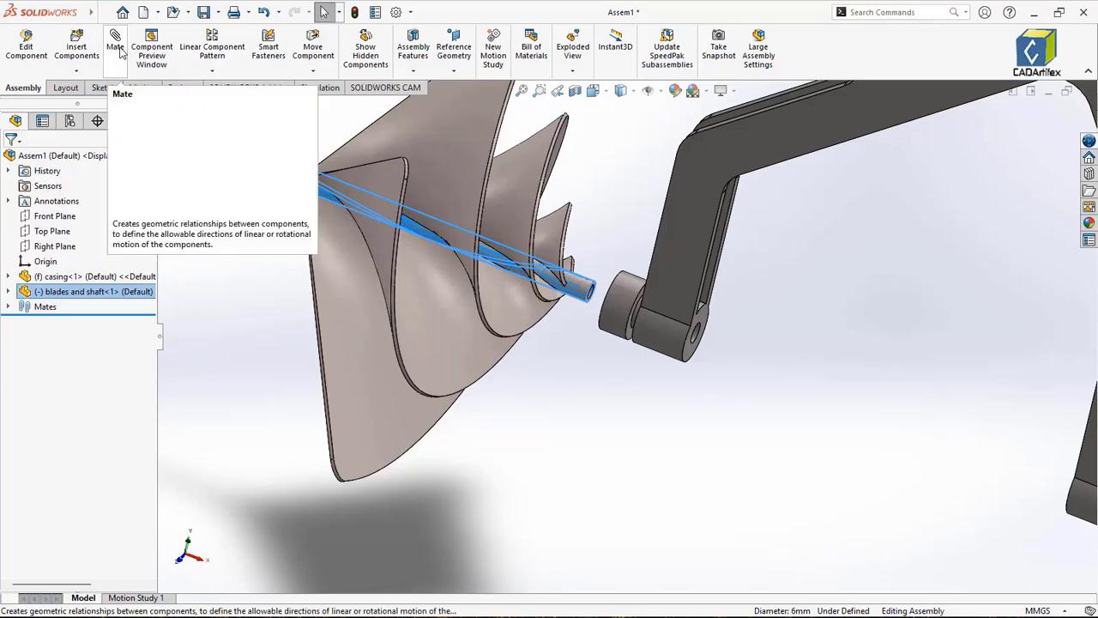
{"action": "left_click", "coordinate": [218, 261]}
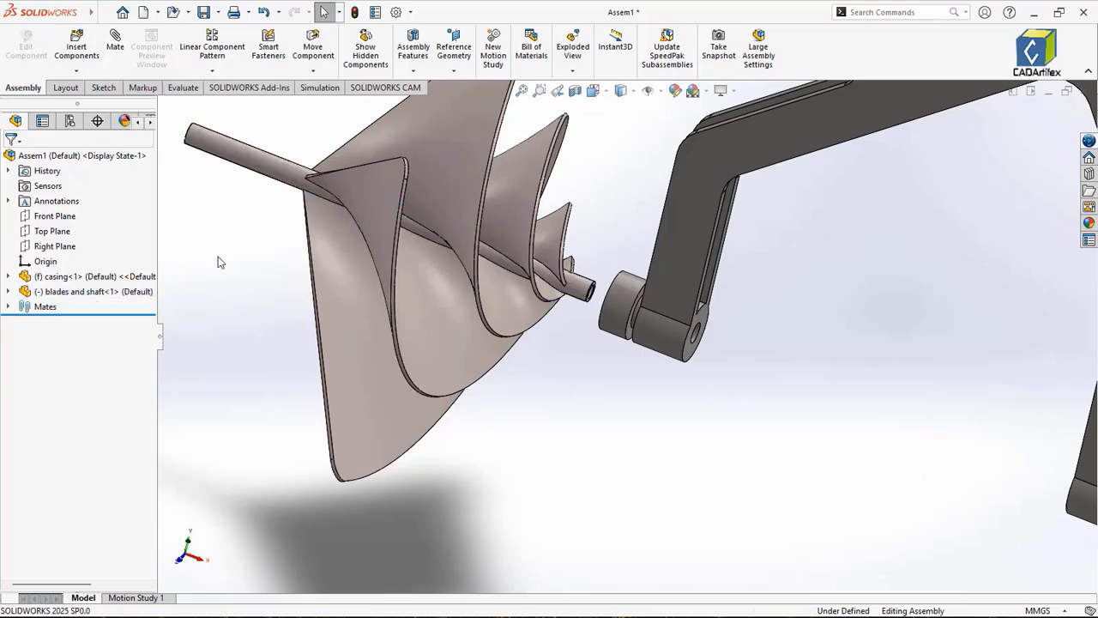
Step: Start an advanced width mate with the Centered constraint, choosing the shaft's two annular end faces as the first width selections
{"action": "left_click", "coordinate": [115, 43]}
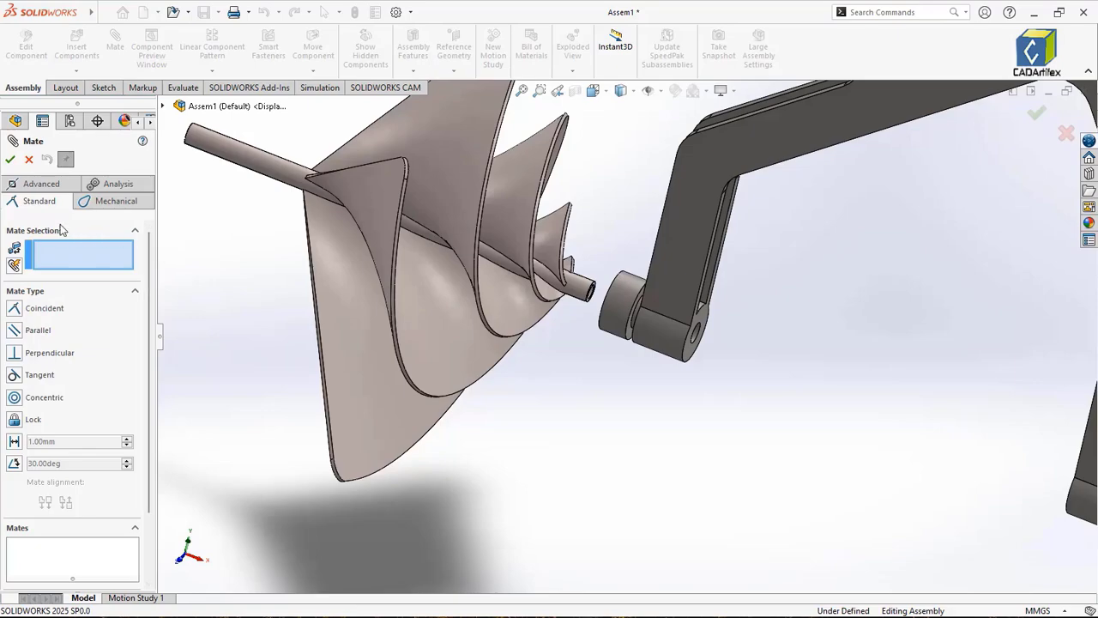
{"action": "left_click", "coordinate": [53, 185]}
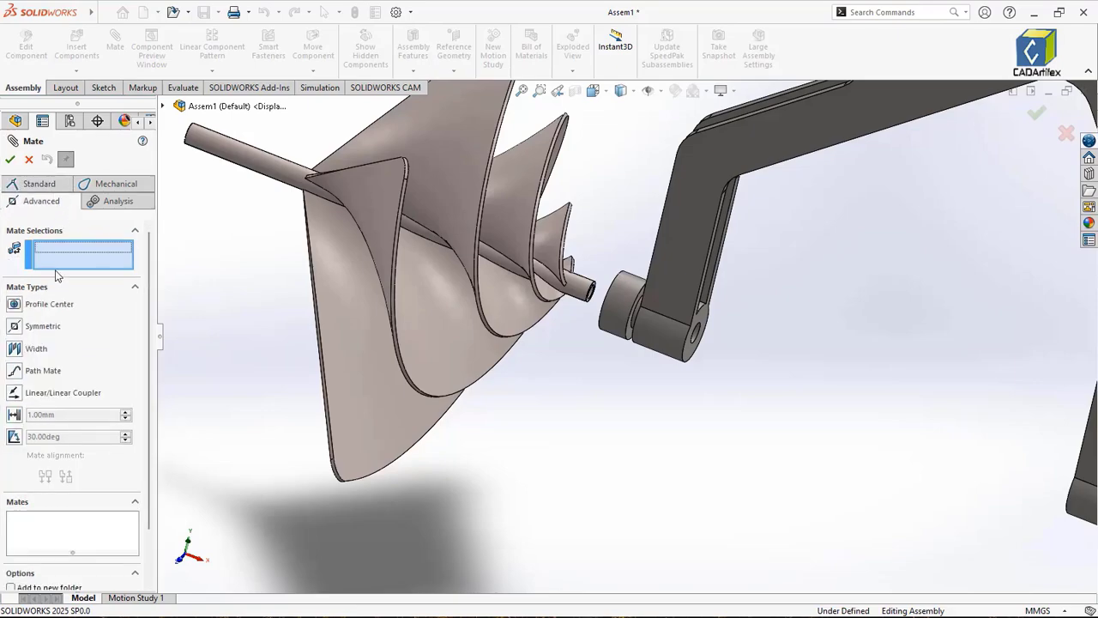
{"action": "left_click", "coordinate": [15, 350]}
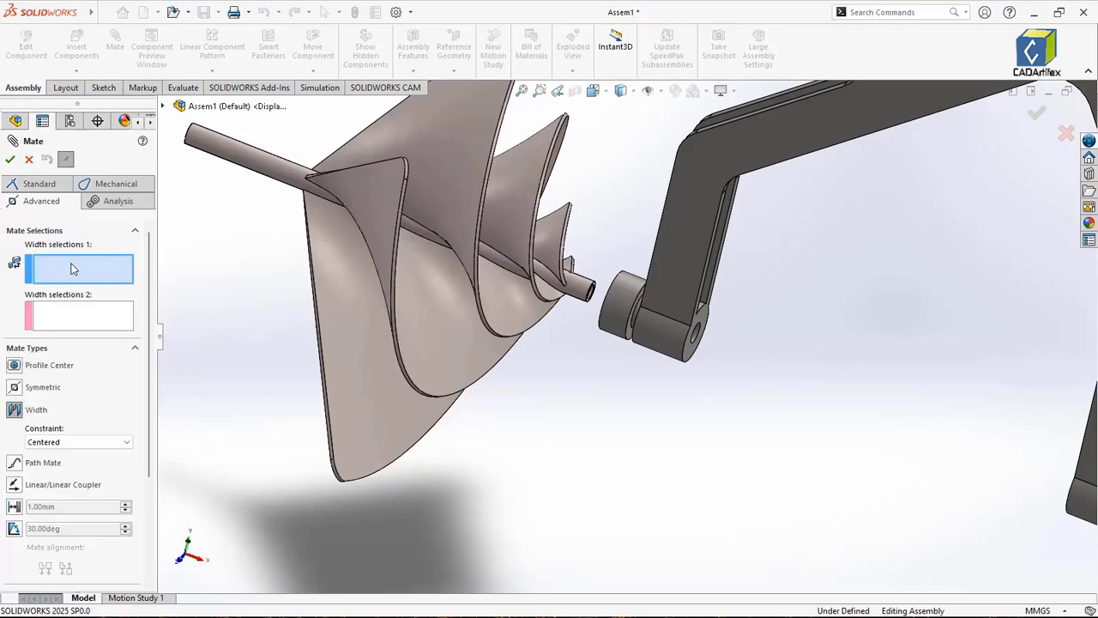
{"action": "scroll", "coordinate": [268, 266], "scroll_direction": "down", "scroll_amount": 2}
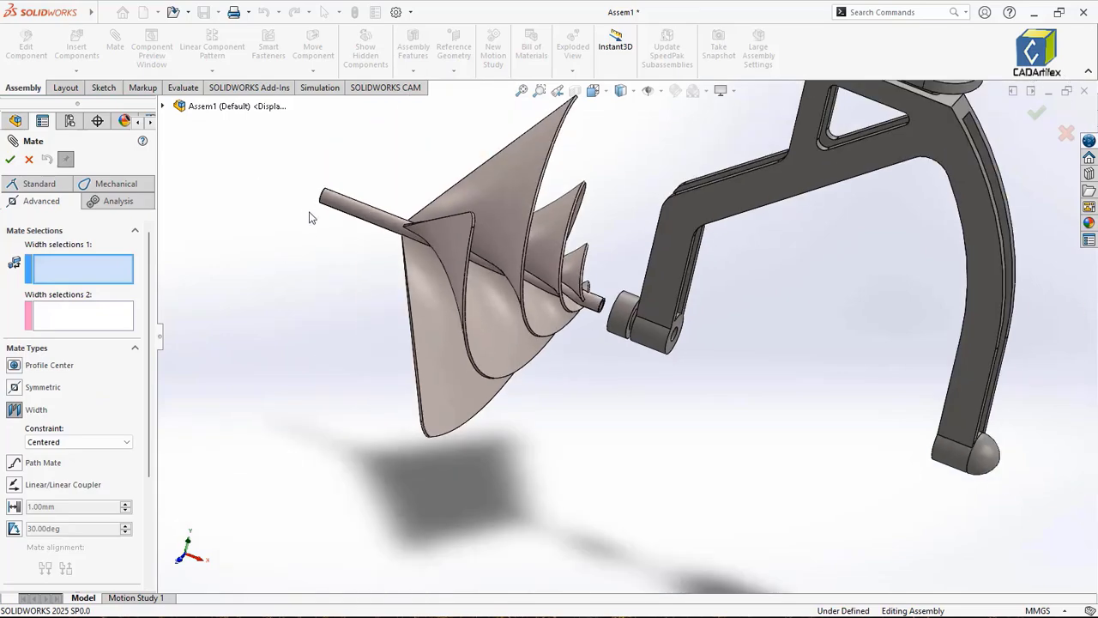
{"action": "scroll", "coordinate": [380, 225], "scroll_direction": "up", "scroll_amount": 6}
{"action": "scroll", "coordinate": [420, 236], "scroll_direction": "up", "scroll_amount": 5}
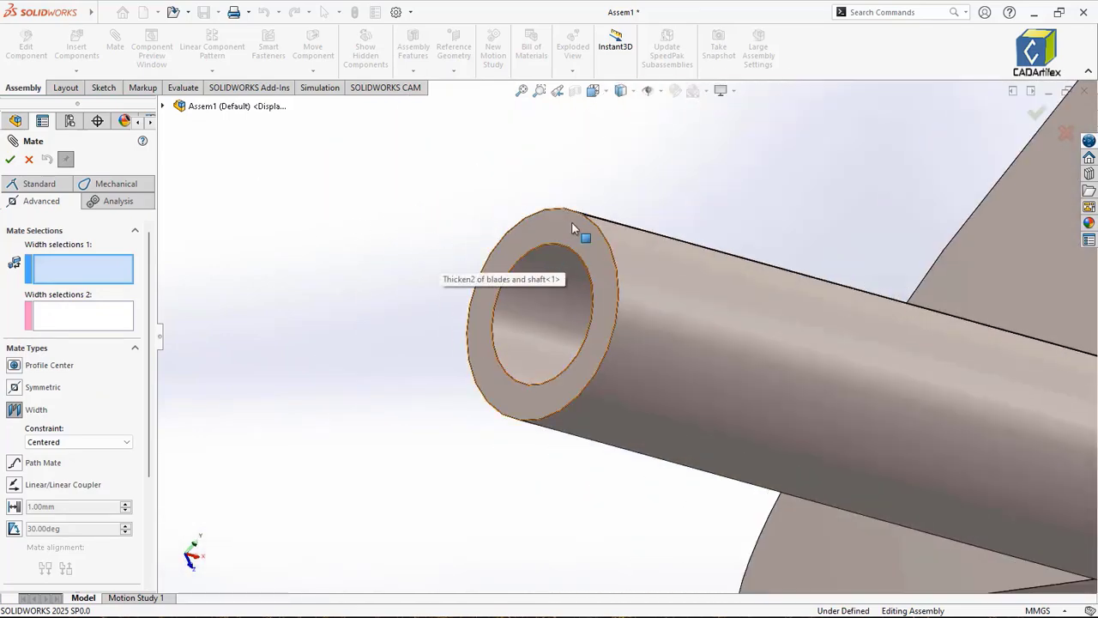
{"action": "left_click", "coordinate": [571, 221]}
{"action": "scroll", "coordinate": [631, 319], "scroll_direction": "down", "scroll_amount": 6}
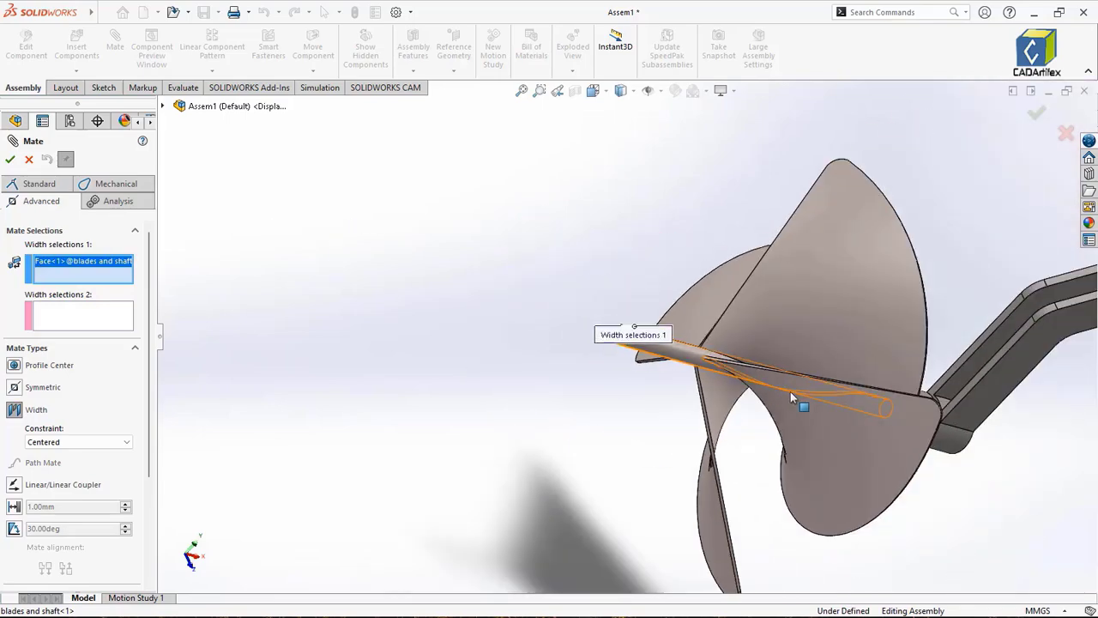
{"action": "mouse_move", "coordinate": [791, 397]}
{"action": "middle_mouse_down"}
{"action": "mouse_move", "coordinate": [864, 408]}
{"action": "mouse_move", "coordinate": [808, 375]}
{"action": "mouse_move", "coordinate": [776, 393]}
{"action": "middle_mouse_up"}
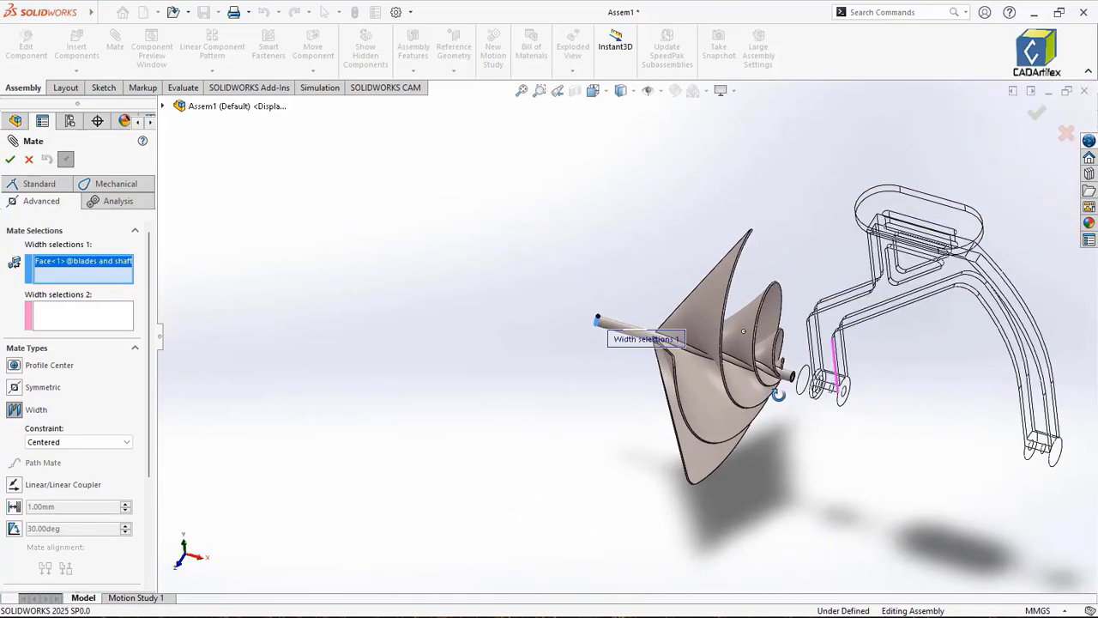
{"action": "scroll", "coordinate": [776, 393], "scroll_direction": "up", "scroll_amount": 10}
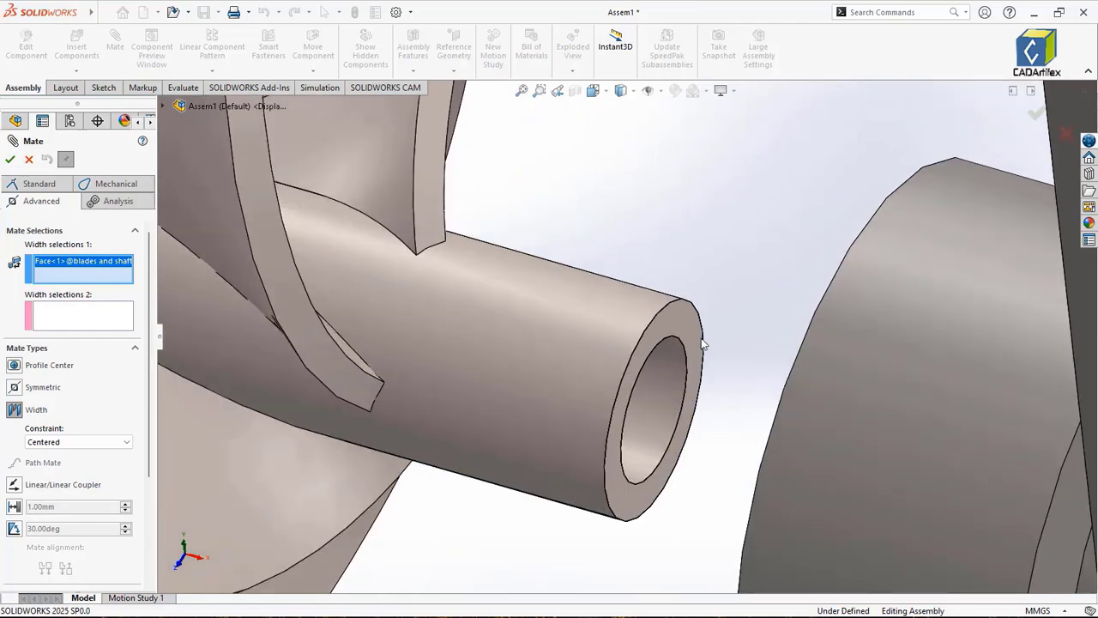
{"action": "left_click", "coordinate": [698, 341]}
{"action": "scroll", "coordinate": [660, 418], "scroll_direction": "down", "scroll_amount": 5}
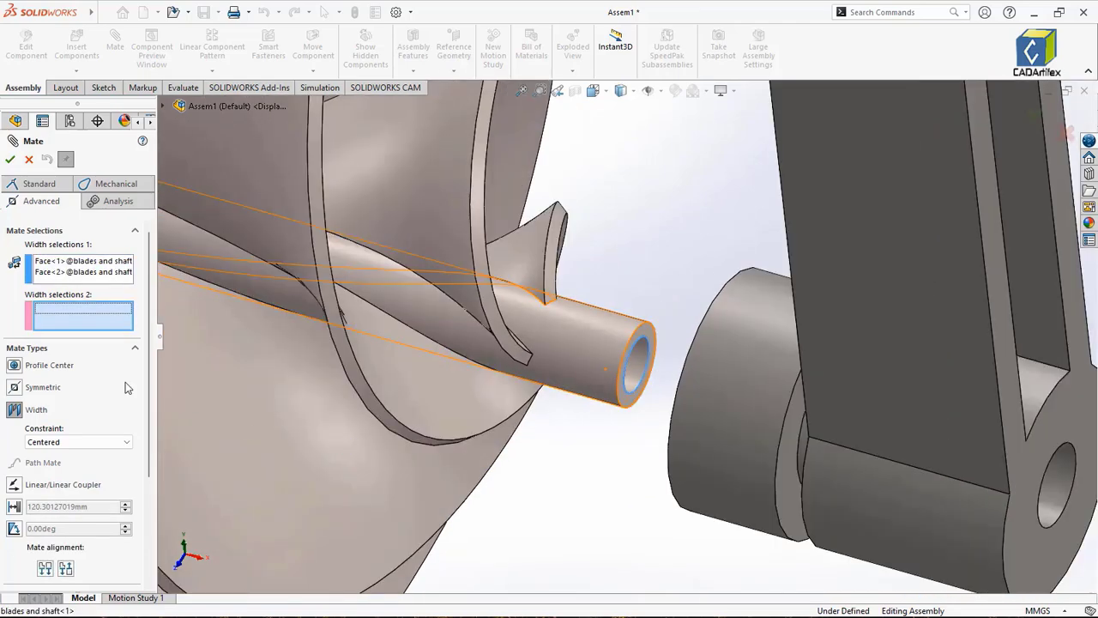
Step: Choose the facing inner faces of the casing's short and curved legs as the second width selections, and accept the width mate
{"action": "scroll", "coordinate": [567, 449], "scroll_direction": "down", "scroll_amount": 6}
{"action": "scroll", "coordinate": [815, 404], "scroll_direction": "up", "scroll_amount": 6}
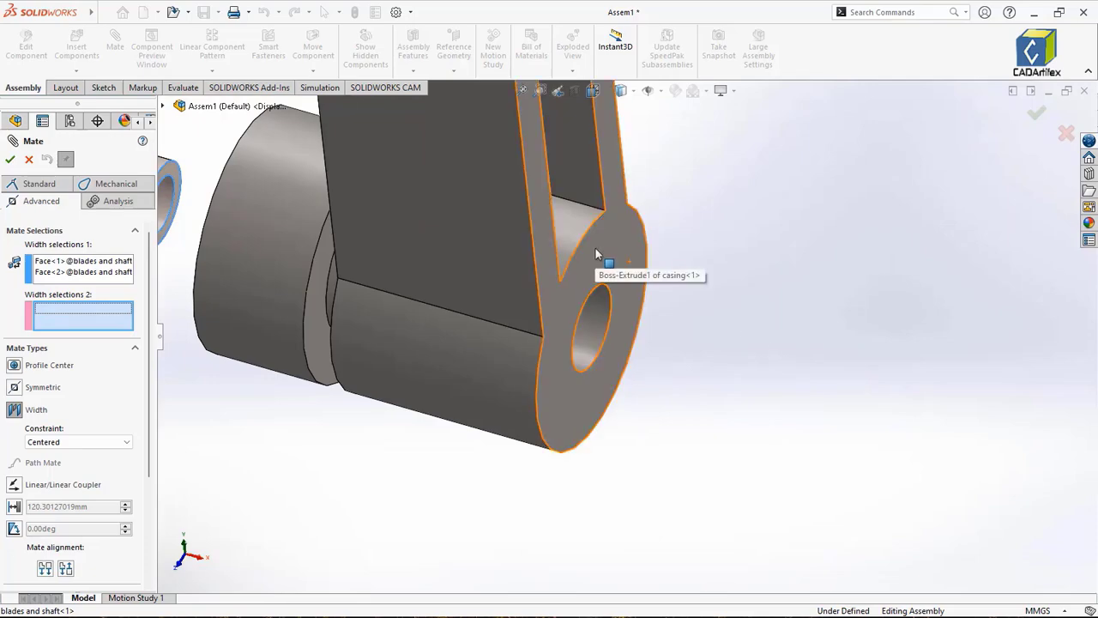
{"action": "left_click", "coordinate": [604, 258]}
{"action": "scroll", "coordinate": [903, 307], "scroll_direction": "up", "scroll_amount": 8}
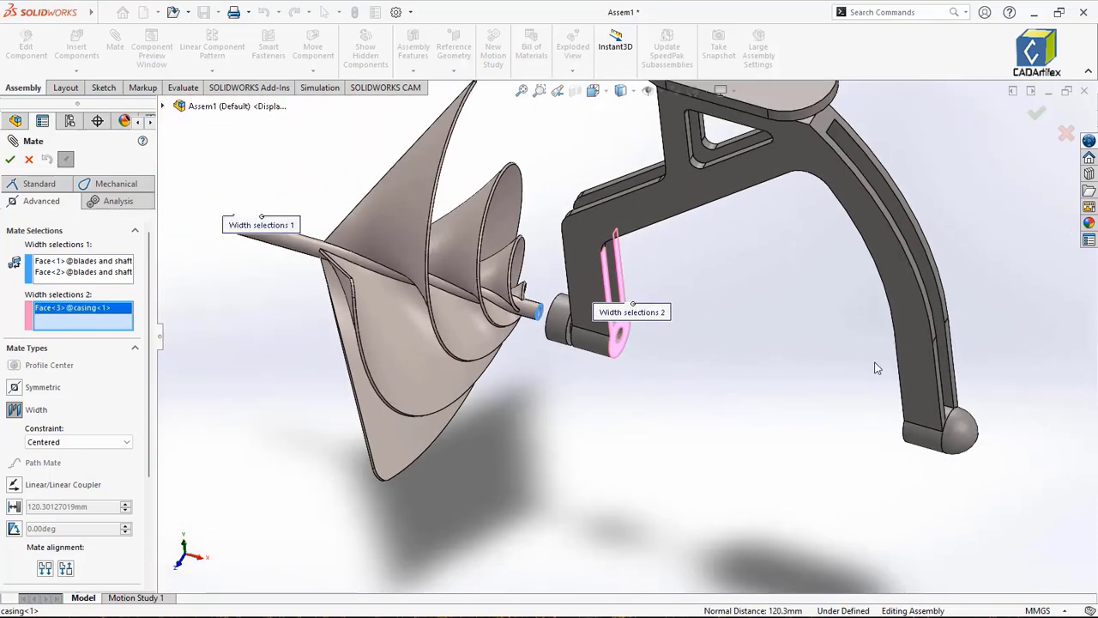
{"action": "middle_click_drag", "start_coordinate": [877, 368], "coordinate": [823, 374]}
{"action": "scroll", "coordinate": [824, 374], "scroll_direction": "up", "scroll_amount": 8}
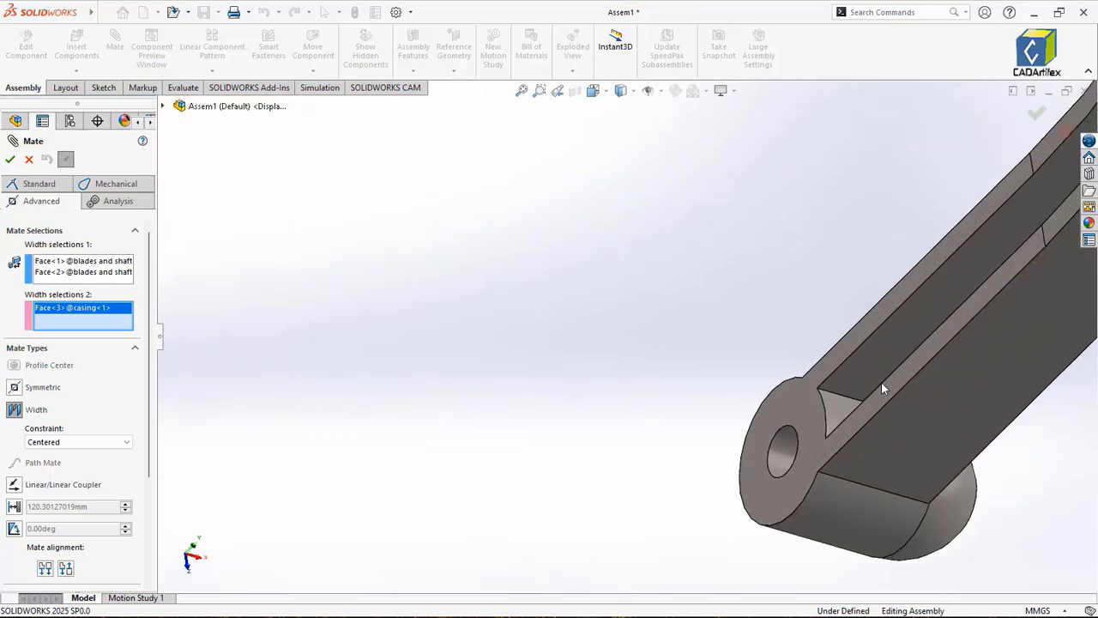
{"action": "left_click", "coordinate": [657, 424]}
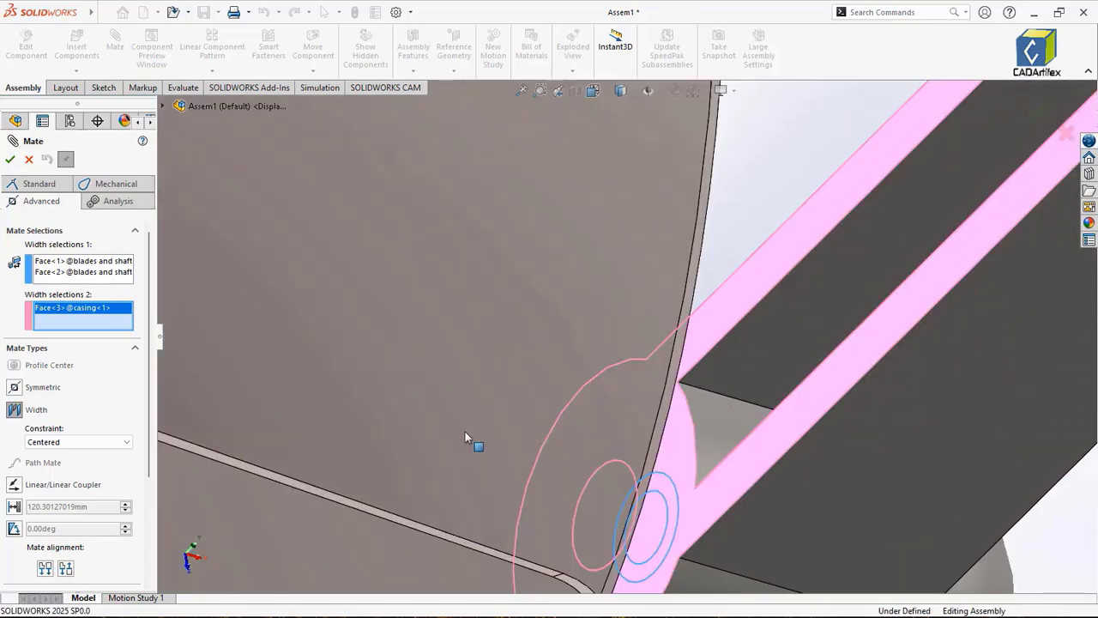
{"action": "scroll", "coordinate": [676, 429], "scroll_direction": "up", "scroll_amount": 10}
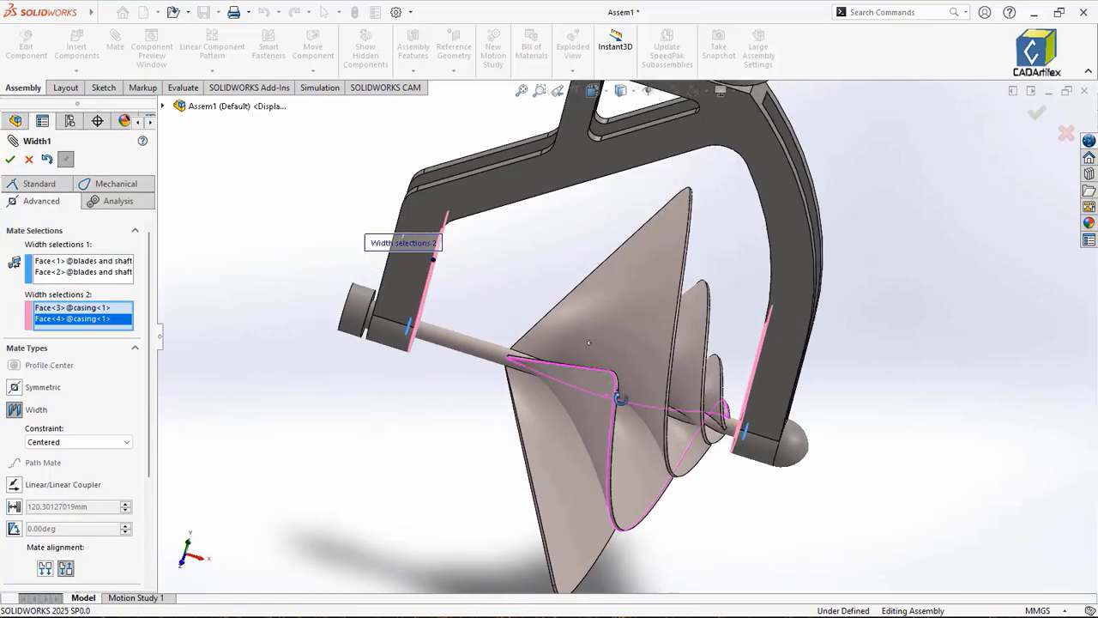
{"action": "middle_click_drag", "start_coordinate": [620, 399], "coordinate": [605, 367]}
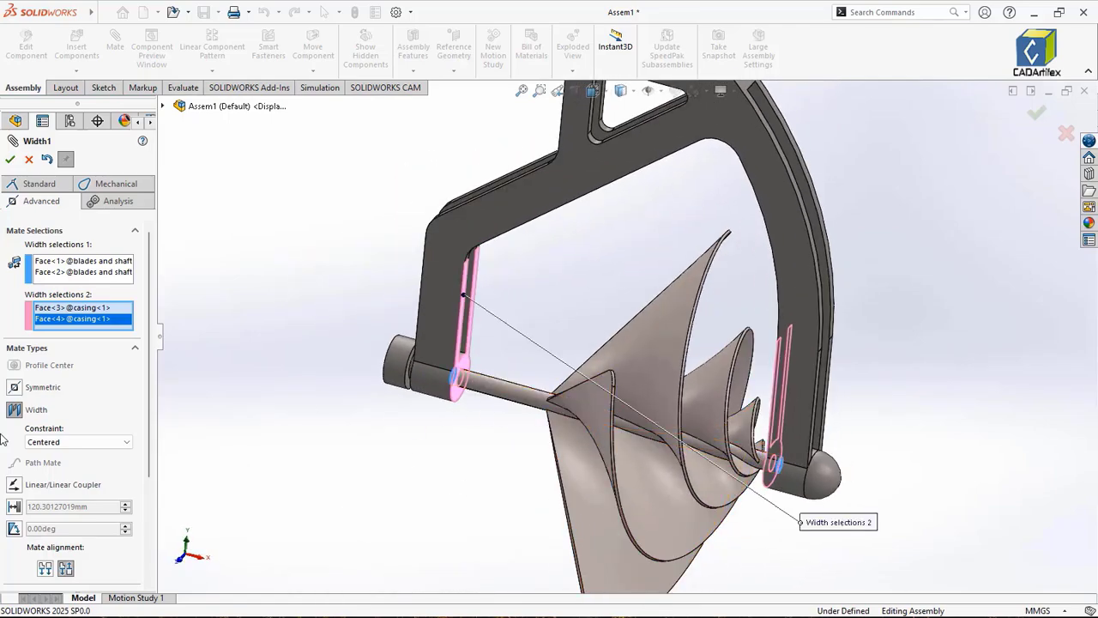
{"action": "left_click", "coordinate": [9, 159]}
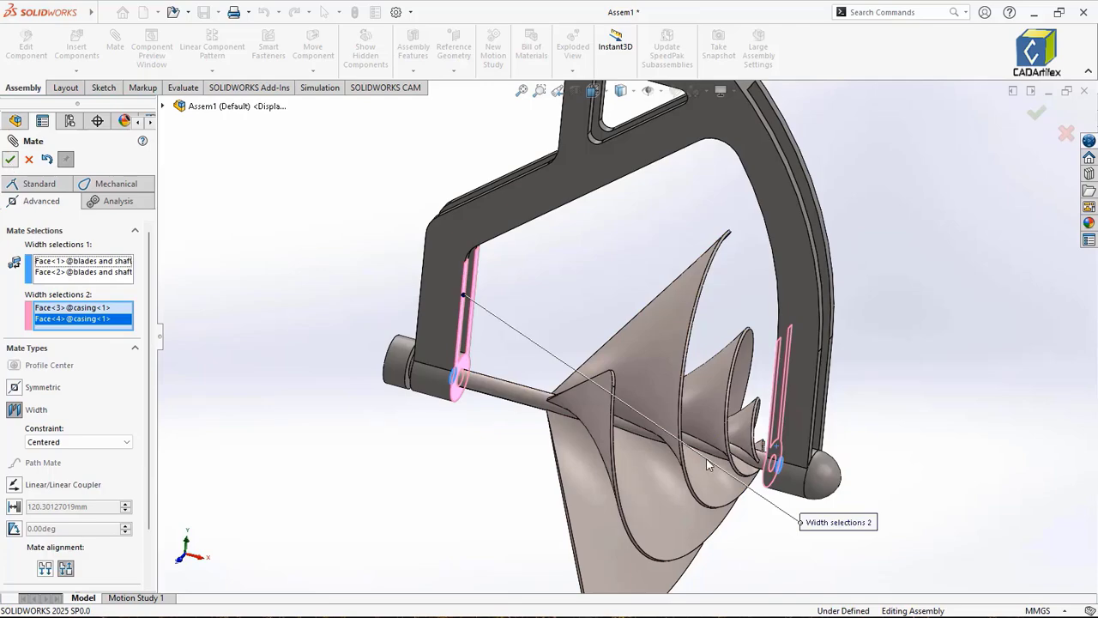
{"action": "scroll", "coordinate": [729, 439], "scroll_direction": "up", "scroll_amount": 1}
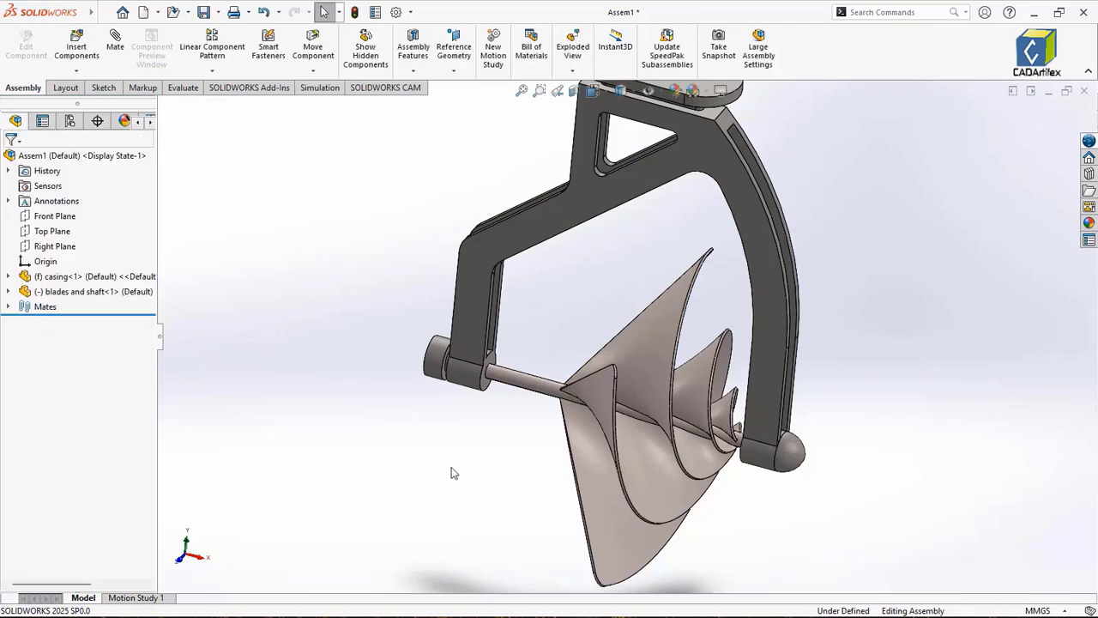
{"action": "scroll", "coordinate": [465, 477], "scroll_direction": "up", "scroll_amount": 1}
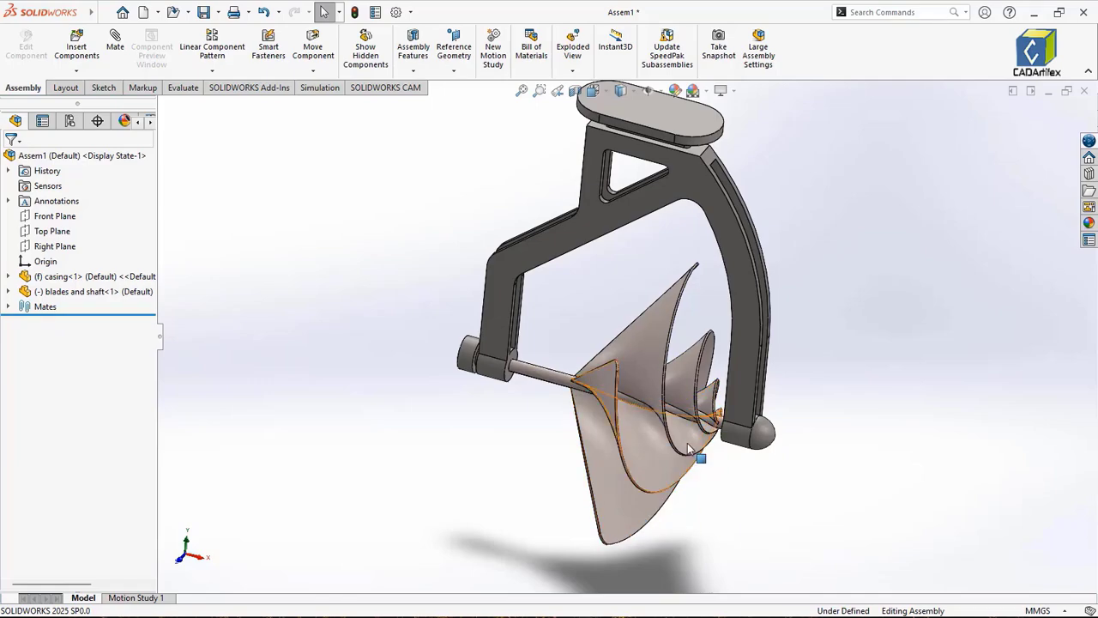
{"action": "scroll", "coordinate": [768, 178], "scroll_direction": "up", "scroll_amount": 1}
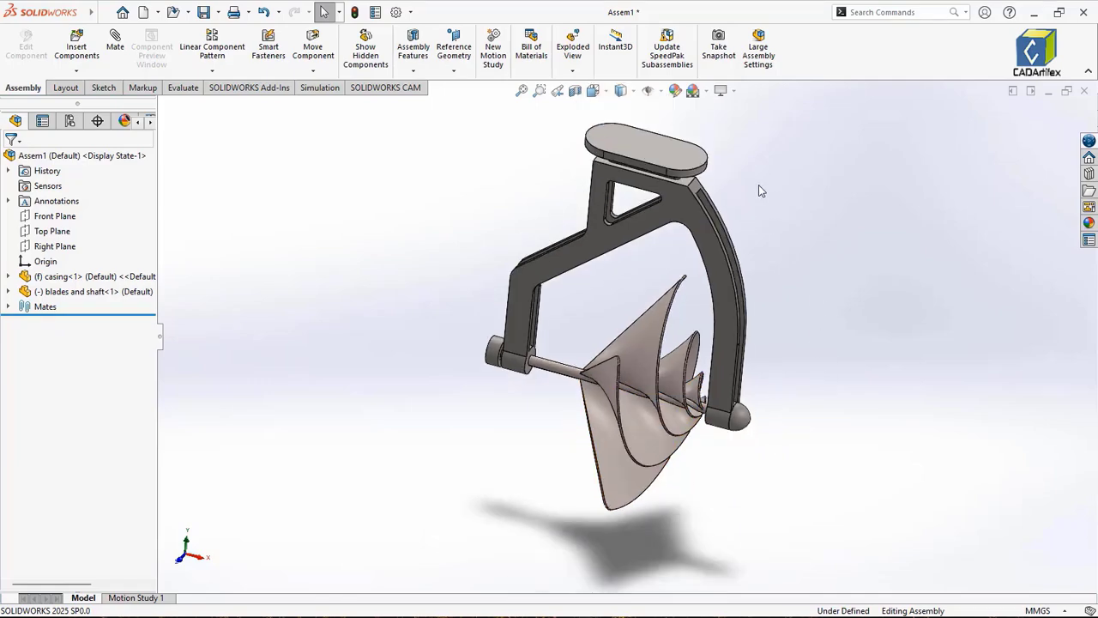
{"action": "key", "text": "ctrl+7"}
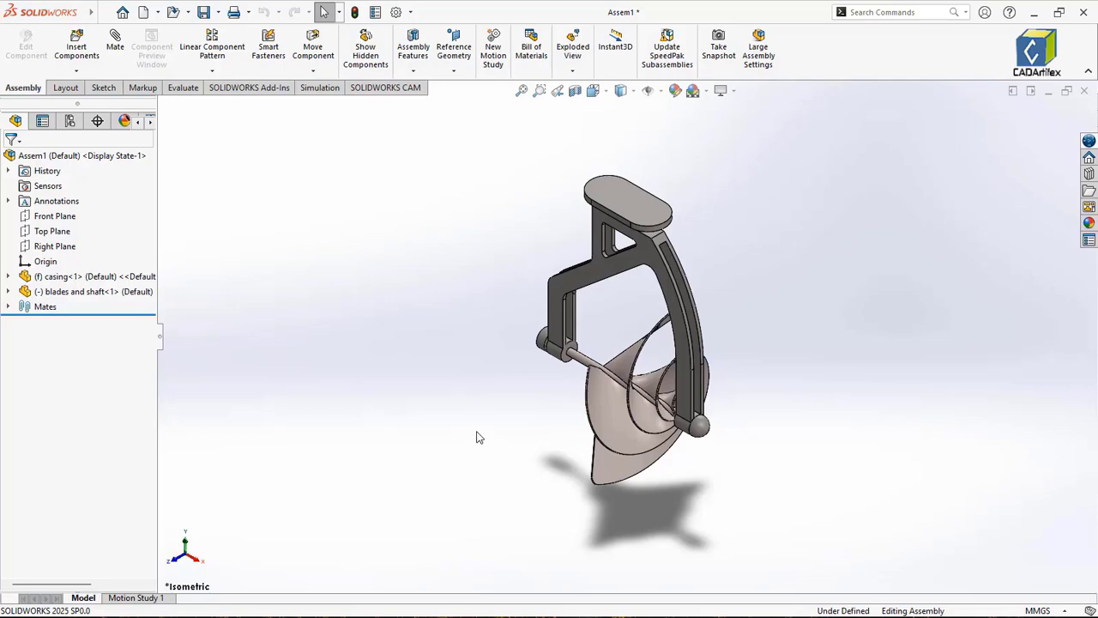
{"action": "scroll", "coordinate": [492, 403], "scroll_direction": "down", "scroll_amount": 3}
{"action": "scroll", "coordinate": [598, 409], "scroll_direction": "up", "scroll_amount": 2}
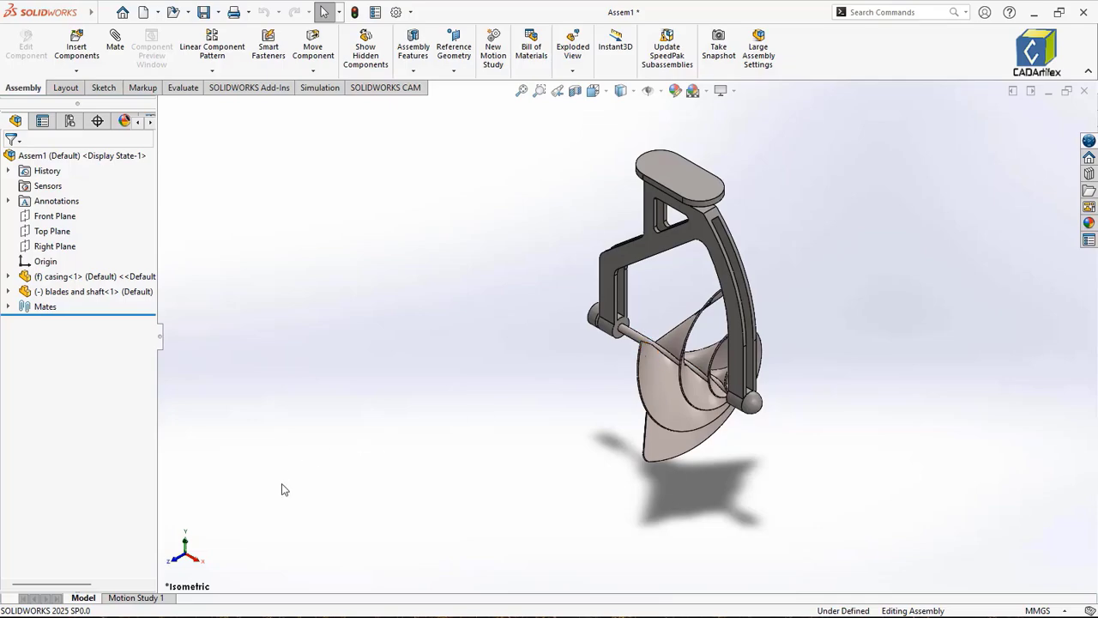
Step: In Motion Study 1, add a rotary motor on the shaft's outer cylindrical face at a constant speed of 100 RPM
{"action": "left_click", "coordinate": [146, 600]}
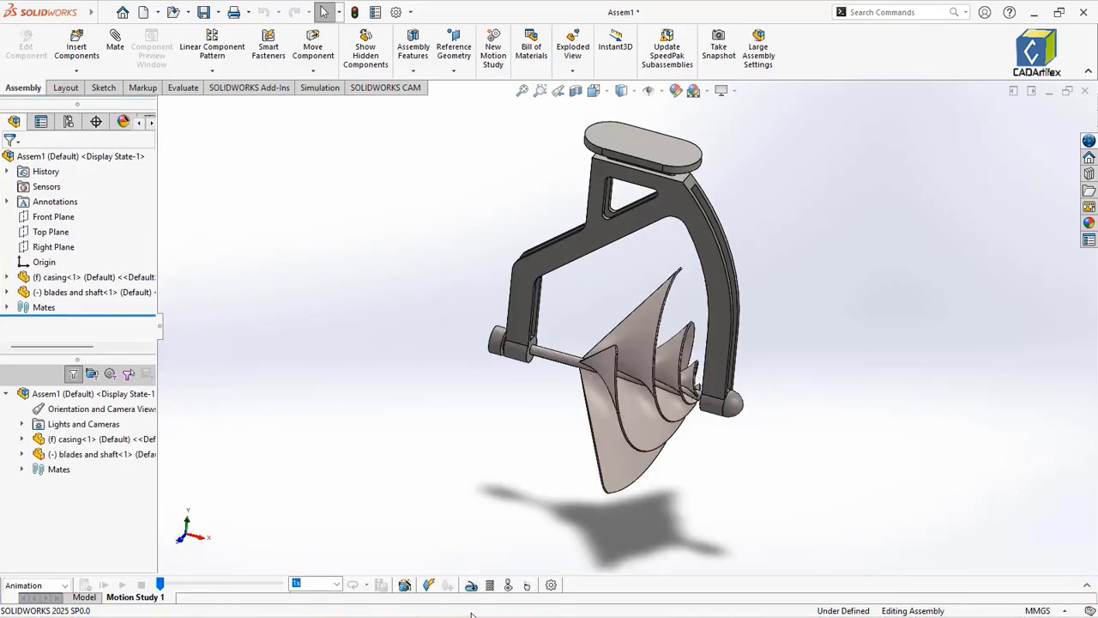
{"action": "left_click", "coordinate": [471, 586]}
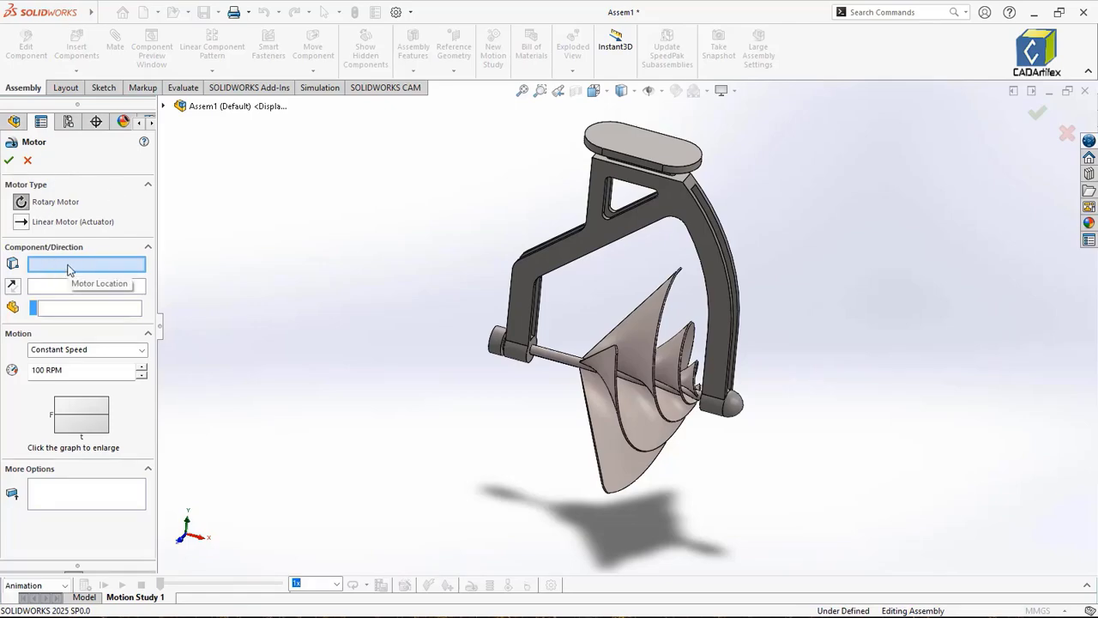
{"action": "scroll", "coordinate": [515, 392], "scroll_direction": "down", "scroll_amount": 3}
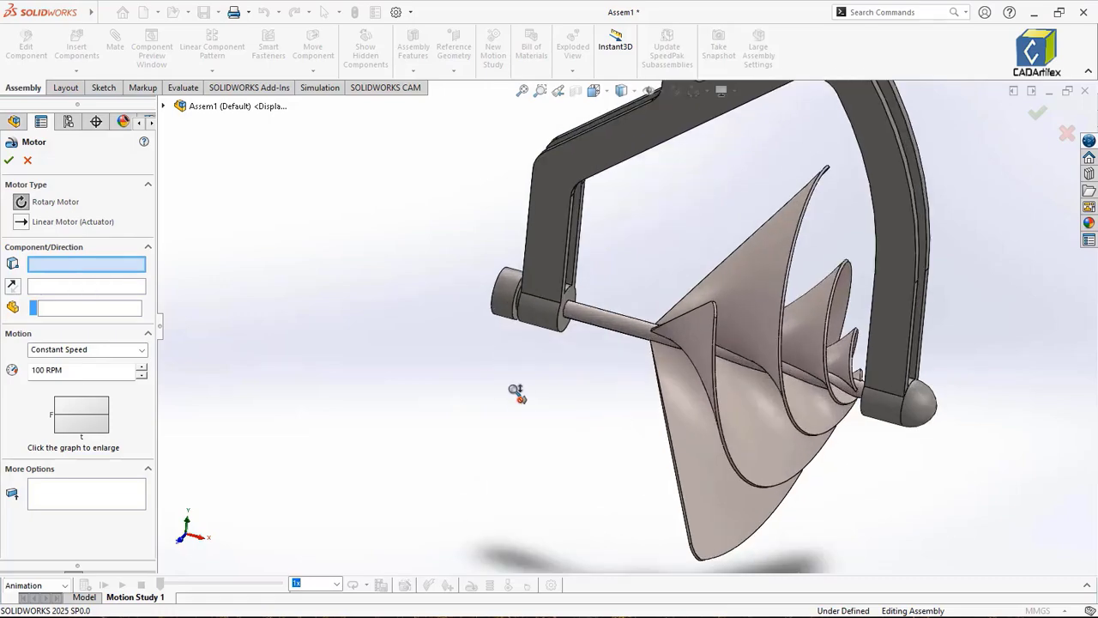
{"action": "left_click", "coordinate": [601, 343]}
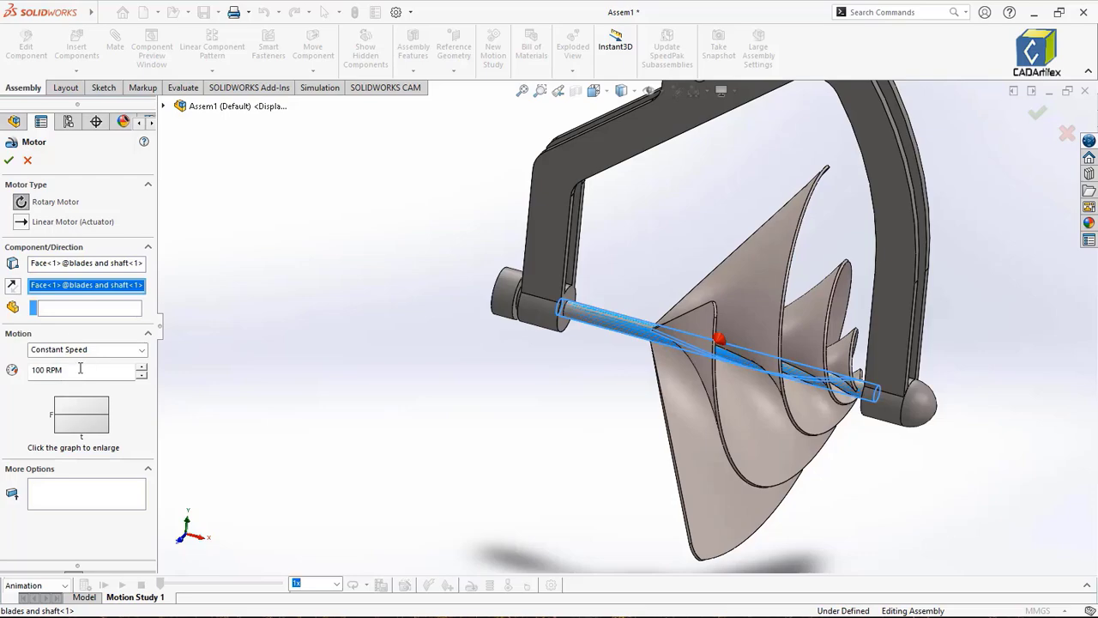
{"action": "left_click", "coordinate": [9, 162]}
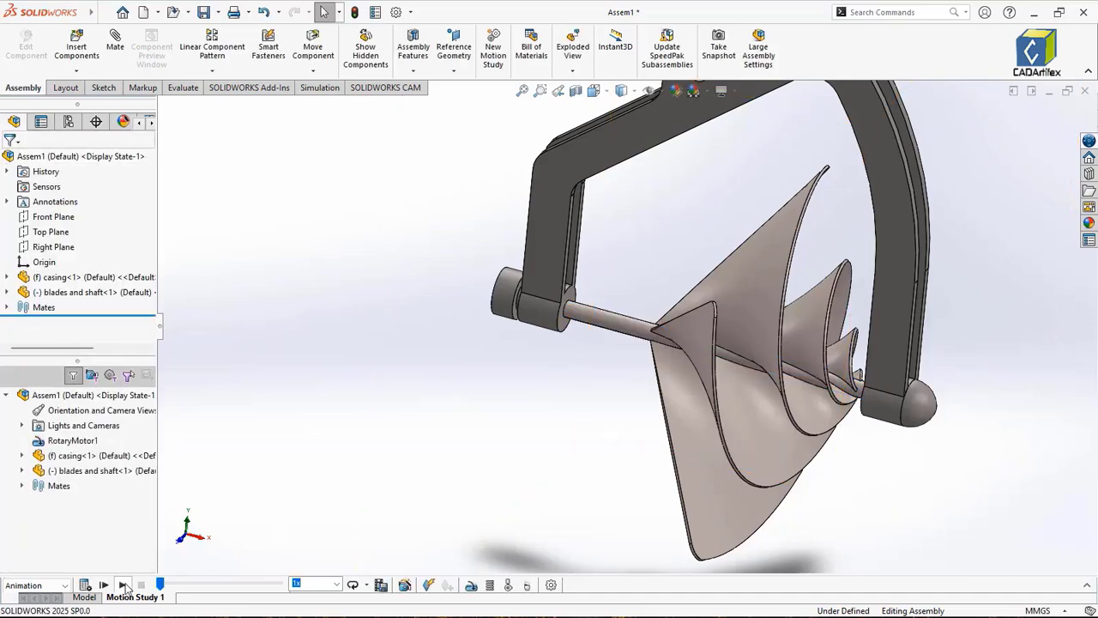
Step: Play the motion study and watch the rotation of the blades and shaft inside the casing
{"action": "left_click", "coordinate": [121, 585]}
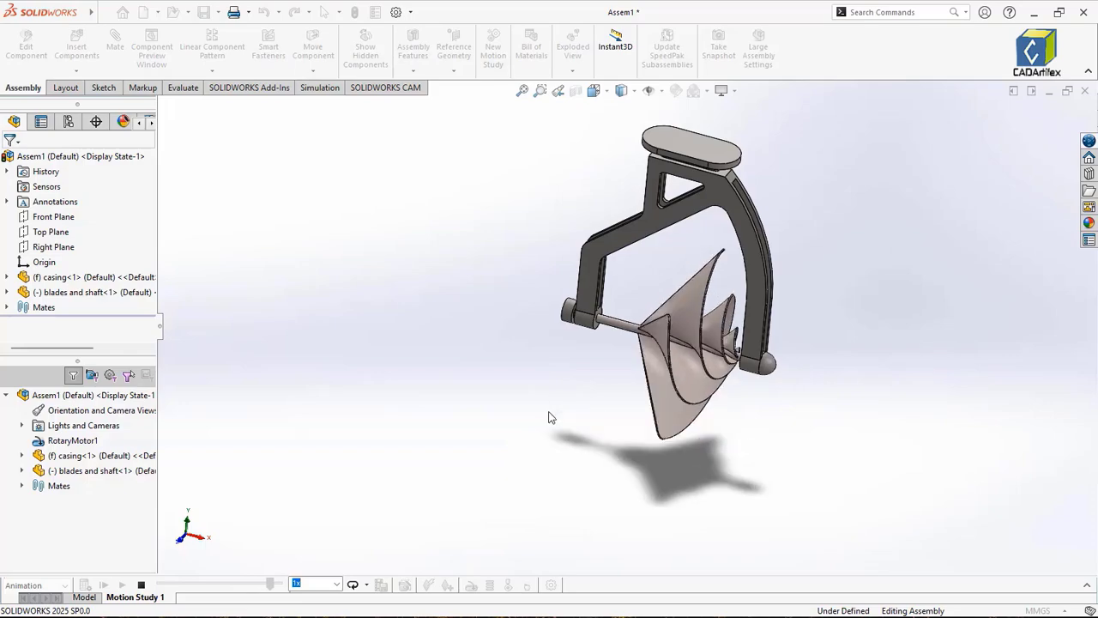
{"action": "key", "text": "ctrl+7"}
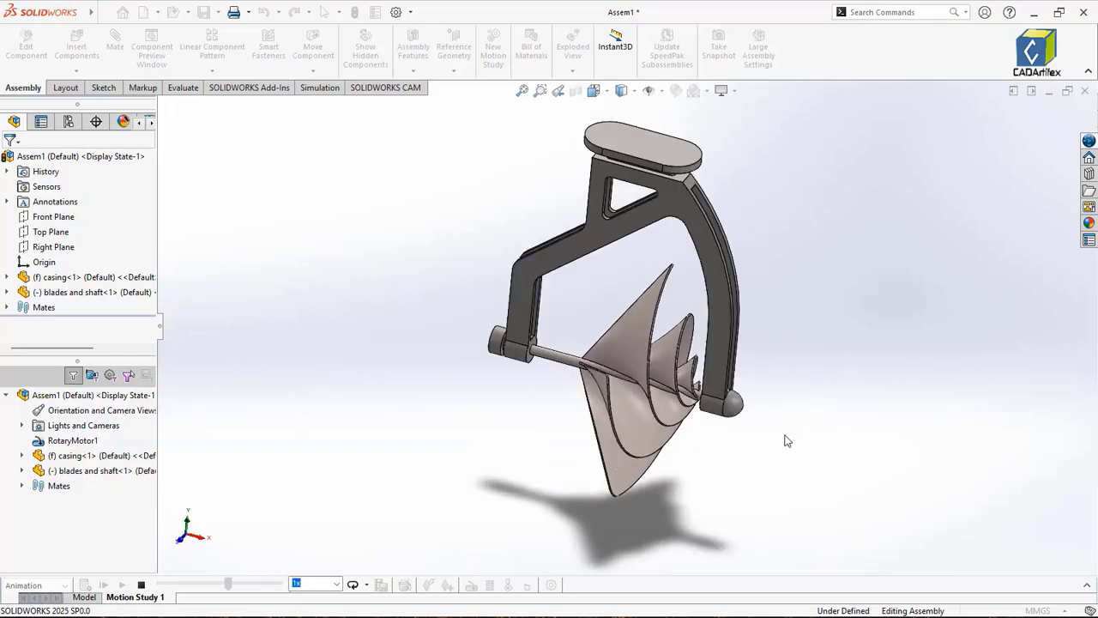
{"action": "middle_click_drag", "start_coordinate": [784, 441], "coordinate": [716, 431]}
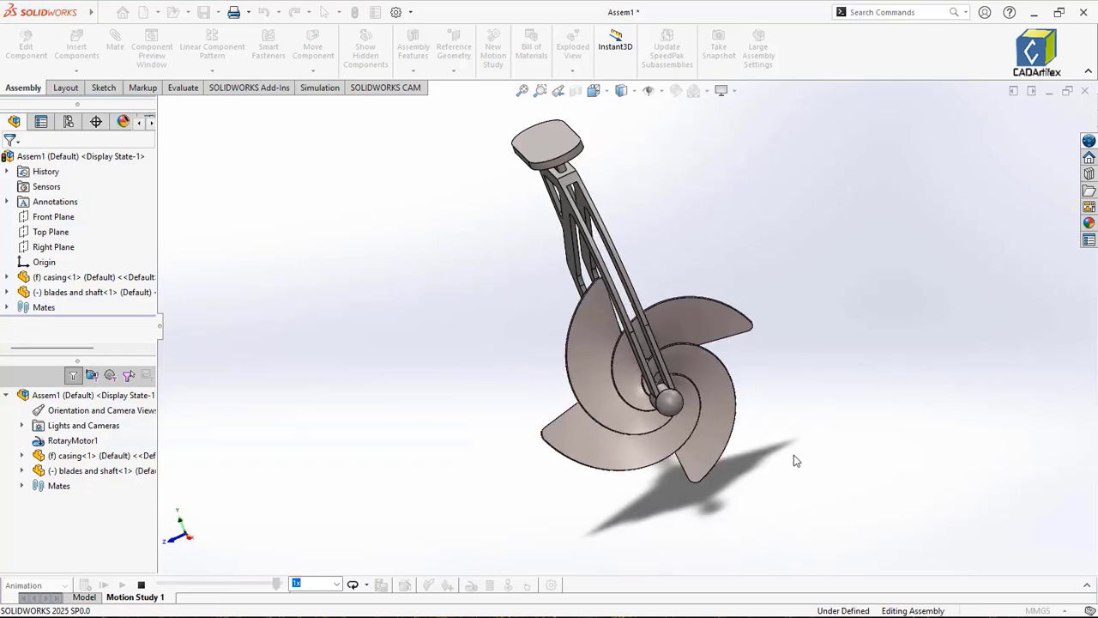